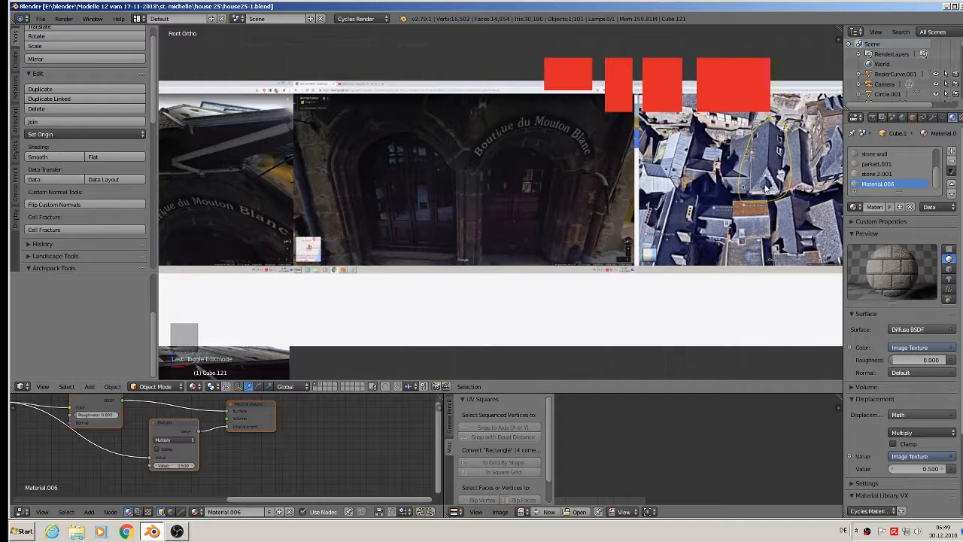
Step: Add a mesh circle over the left door of the reference photo and rotate it 90° about the X axis
scroll(372, 179, "up", 2)
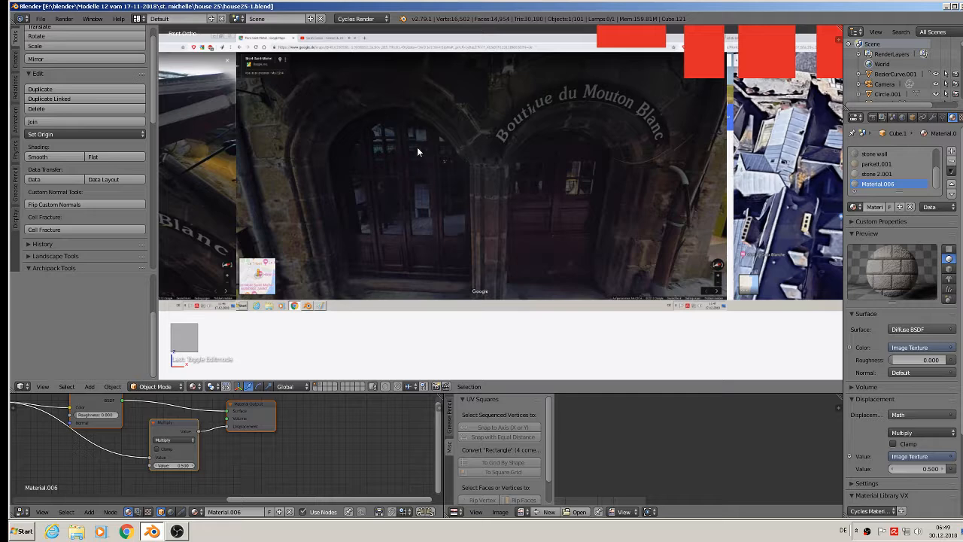
scroll(413, 163, "down", 1)
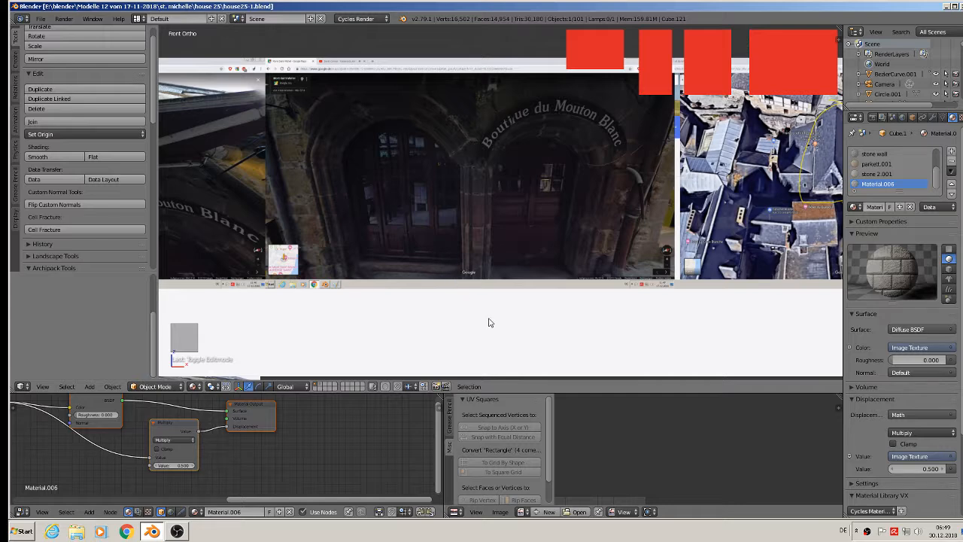
middle_click_drag(488, 322, 547, 279, "shift")
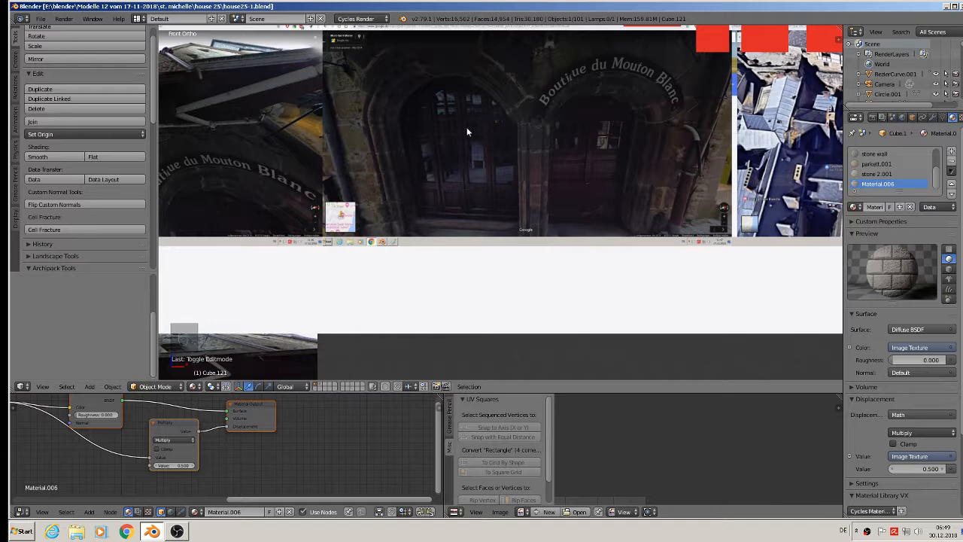
left_click(90, 387)
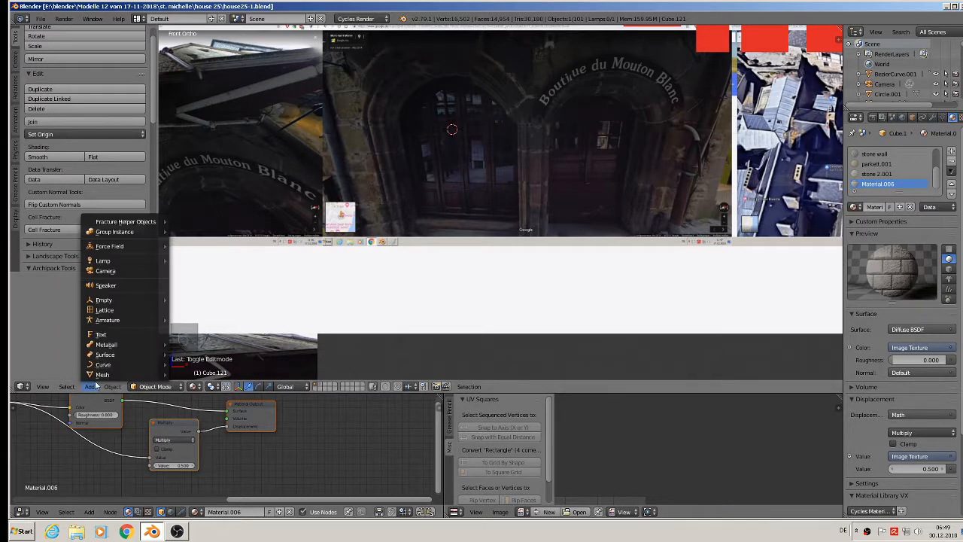
mouse_move(101, 375)
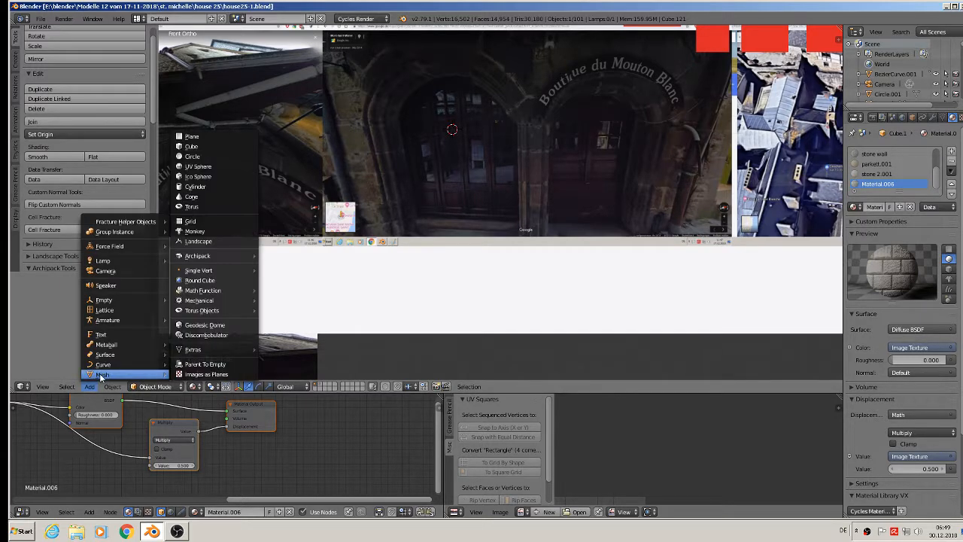
left_click(192, 156)
key("r")
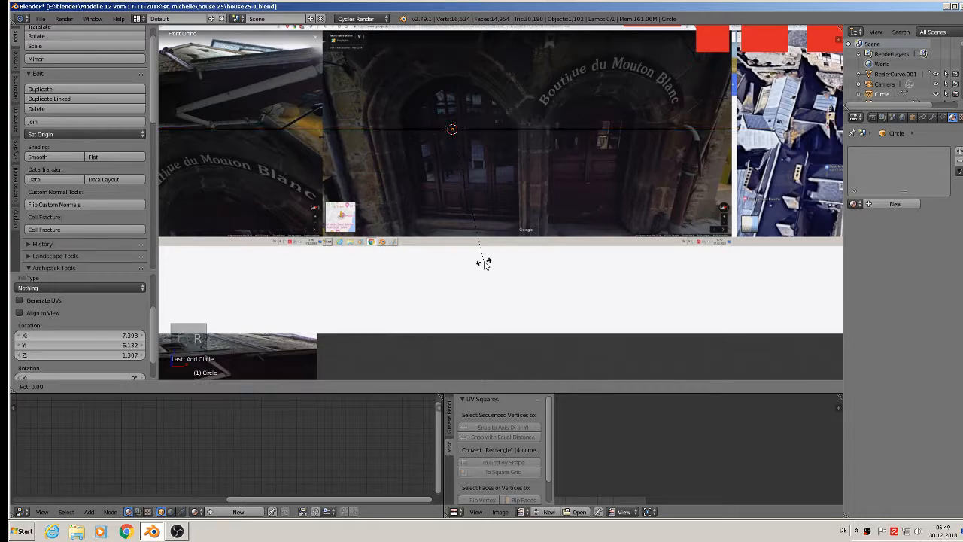
key("x")
key("9")
key("0")
key("Return")
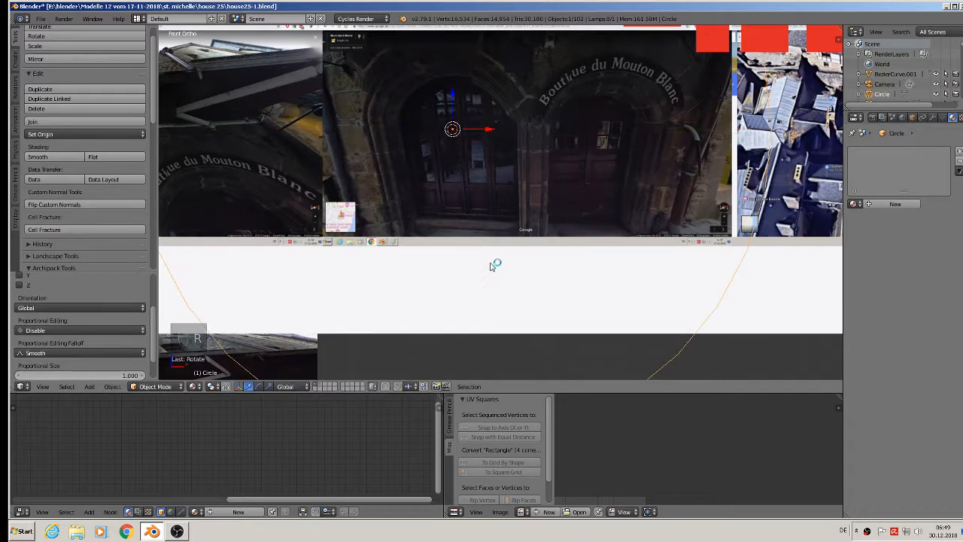
Step: Move the circle along Y in front of the reference images and scale it down to the left door arch's width
middle_click_drag(495, 264, 476, 153)
left_click_drag(477, 153, 375, 176)
key("KP_1")
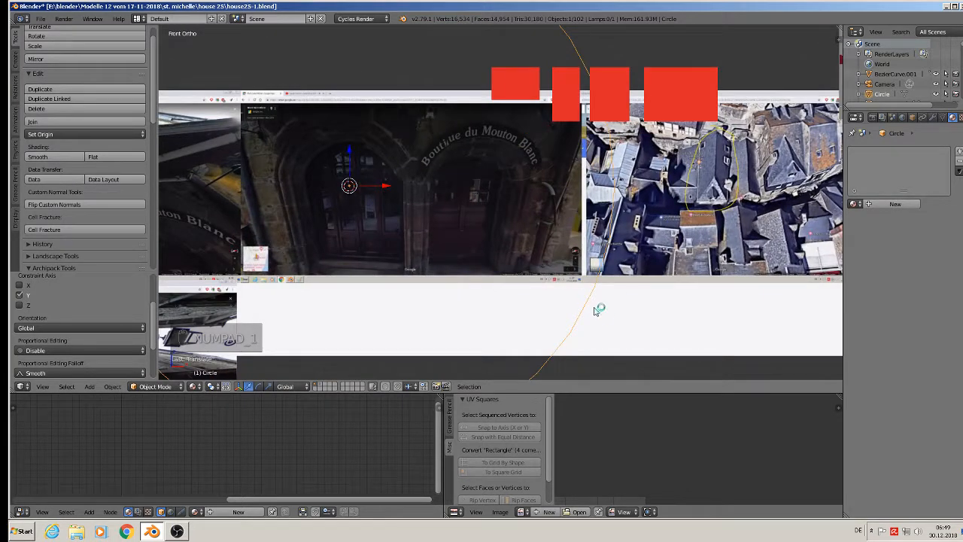
key("s")
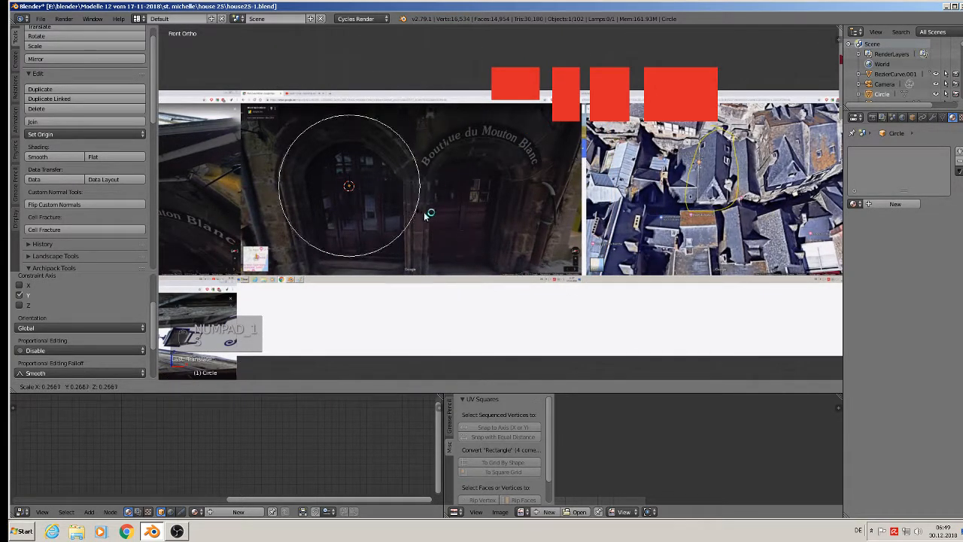
left_click(403, 198)
scroll(403, 199, "up", 1)
Step: Delete the vertices of the circle's lower half, leaving only the upper arc over the door
key("Tab")
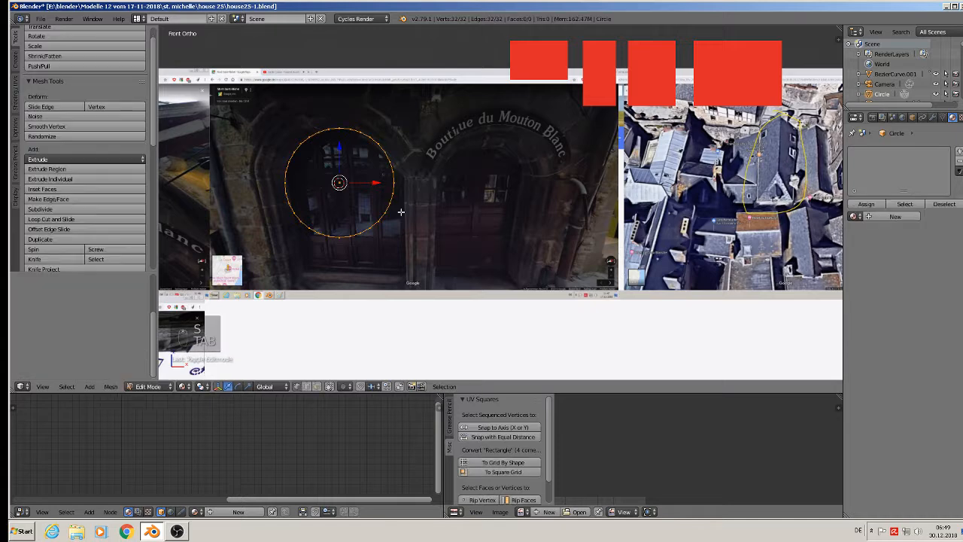
middle_click_drag(394, 219, 499, 215, "shift")
key("a")
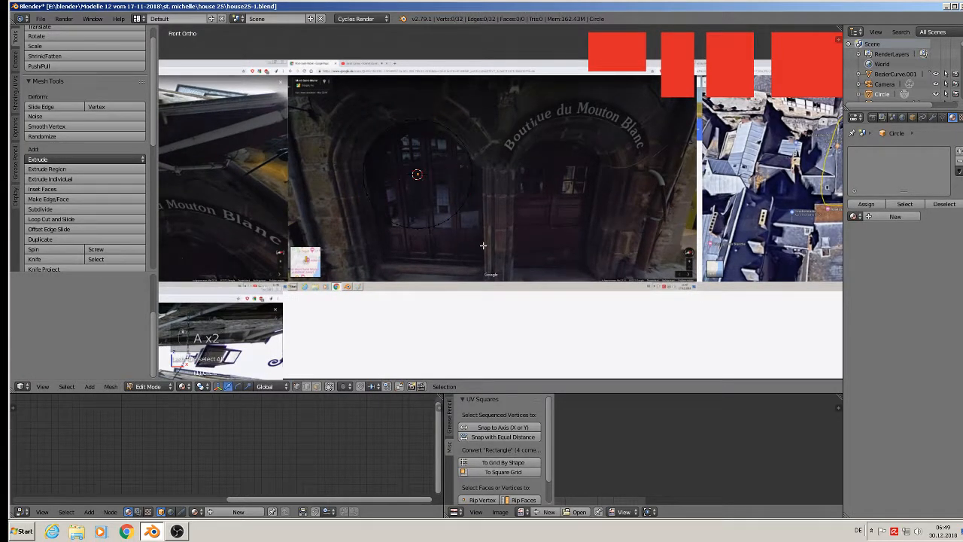
key("b")
left_click_drag(512, 254, 335, 182)
key("x")
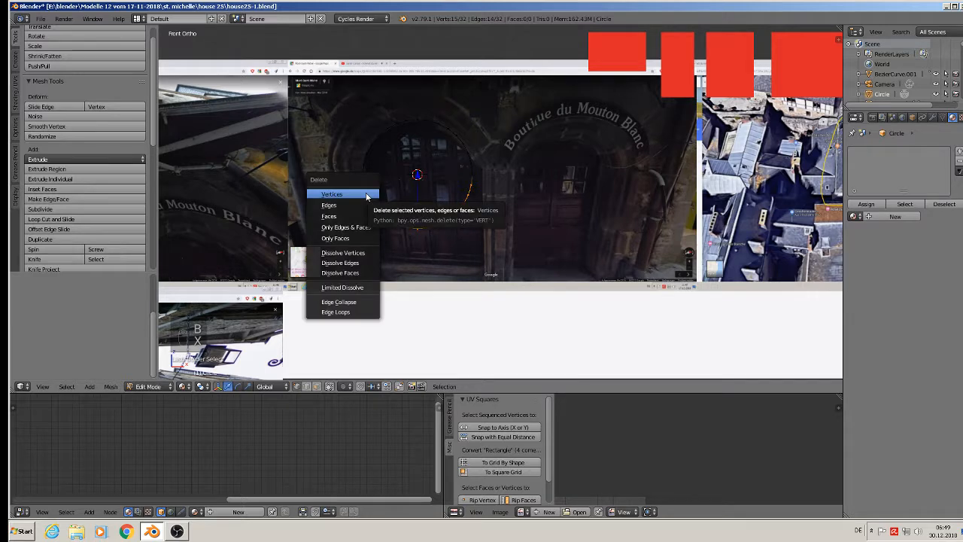
left_click(367, 194)
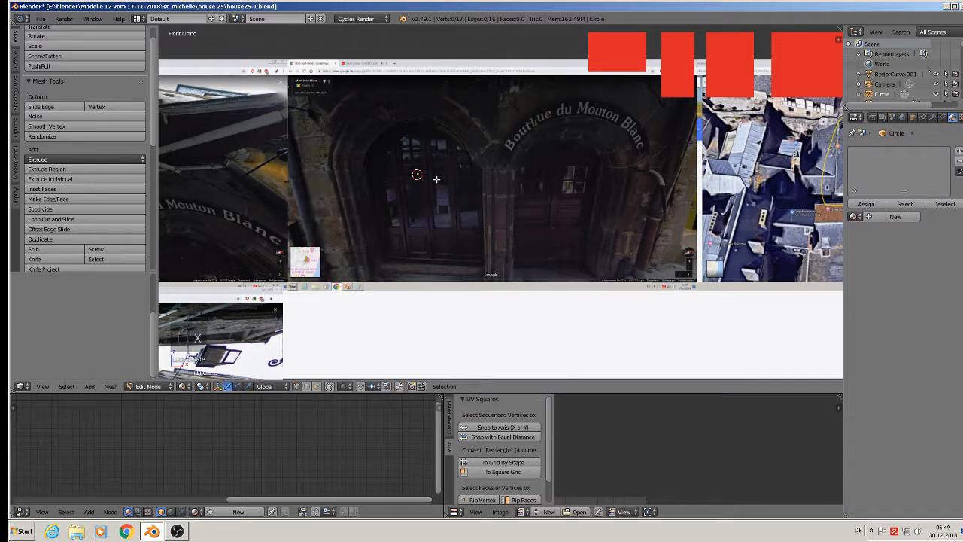
Step: Flatten the whole arc slightly along Z to match the curve of the left door's arch
key("a")
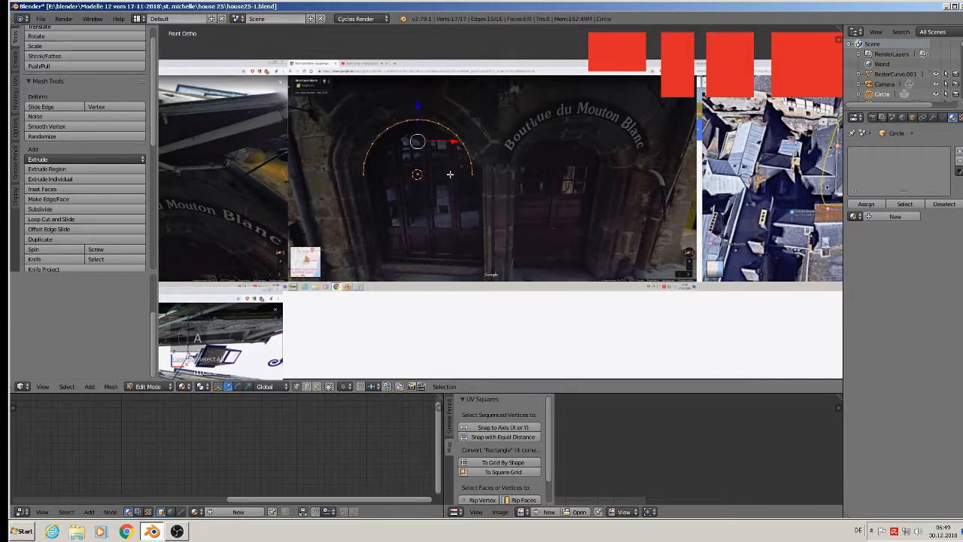
key("s")
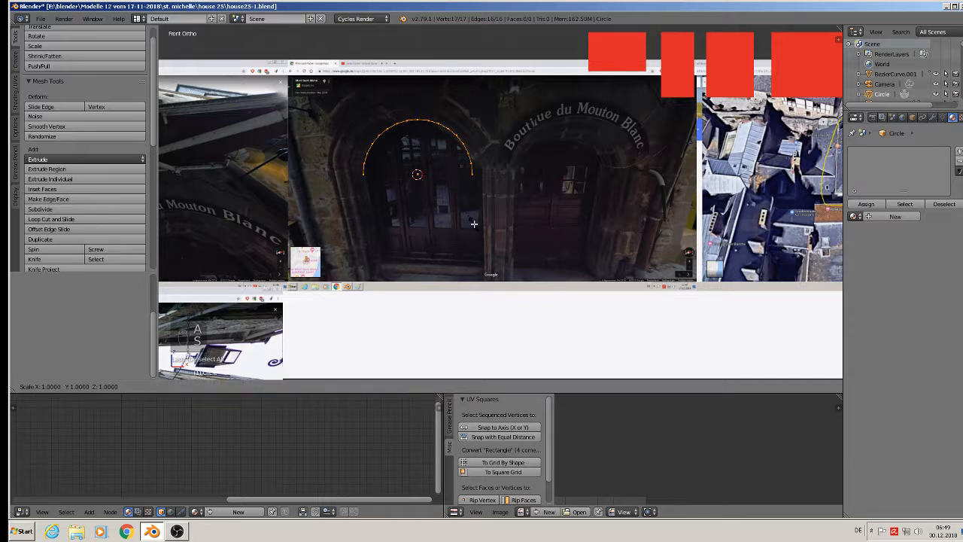
key("z")
left_click(463, 207)
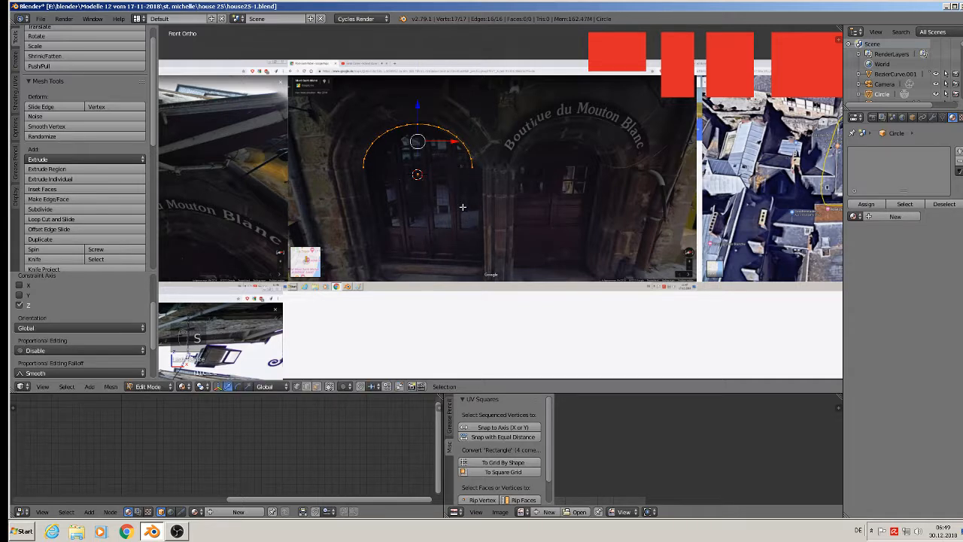
Step: Extrude the arc's two end vertices down about 0.33 along Z and join them with a bottom edge
right_click(475, 165)
right_click(361, 166, "shift")
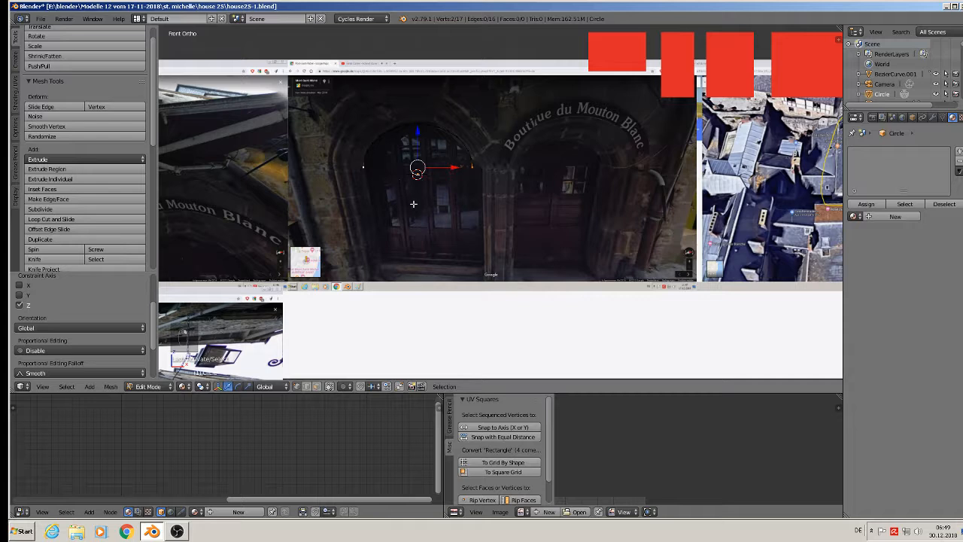
key("e")
right_click(415, 156)
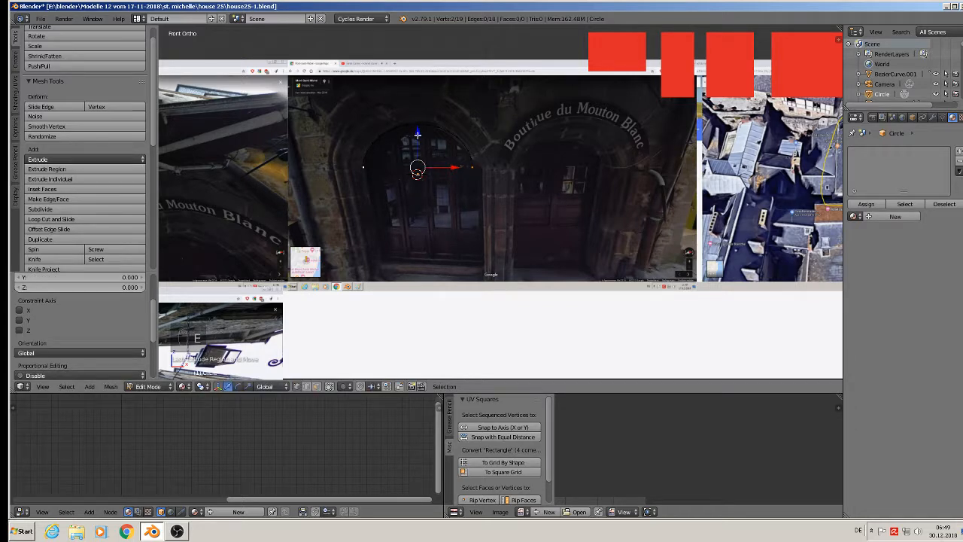
key("g")
key("z")
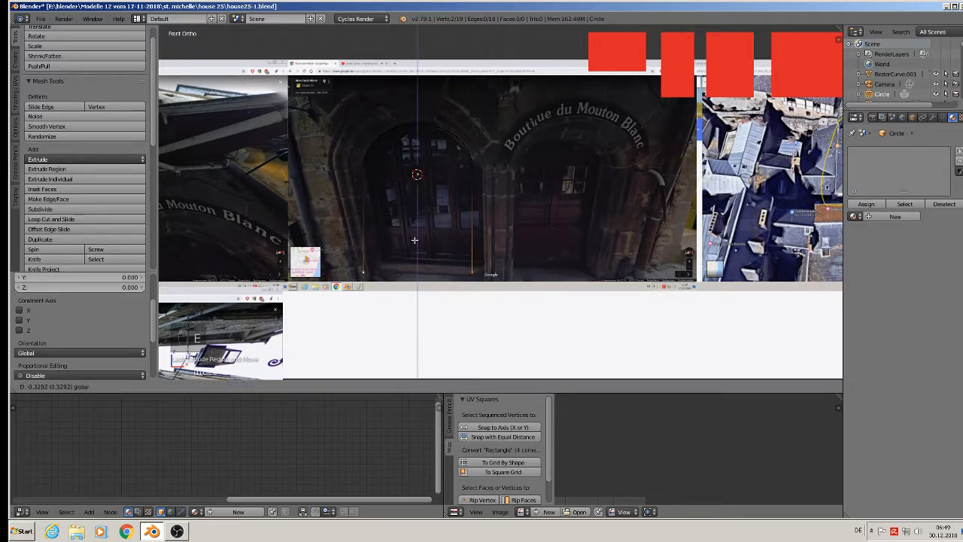
left_click(415, 241)
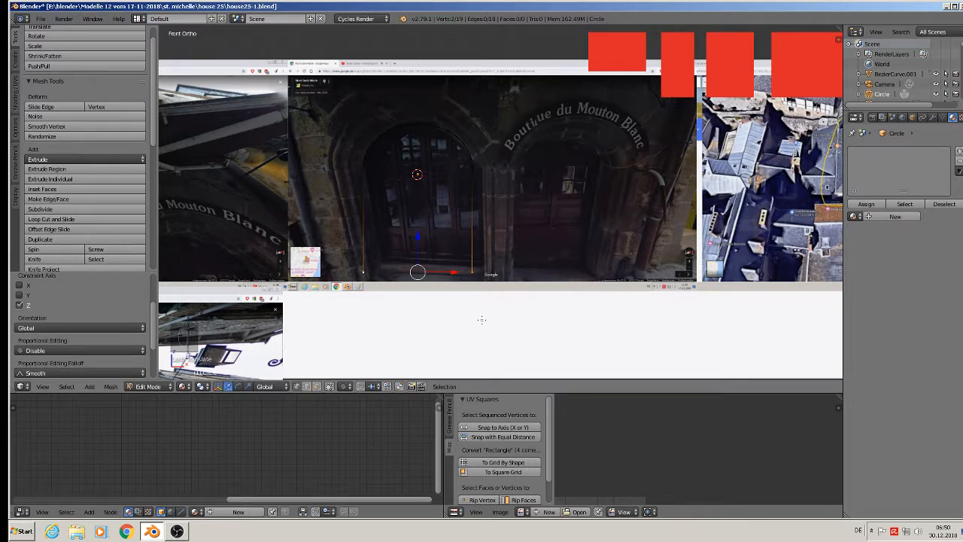
key("f")
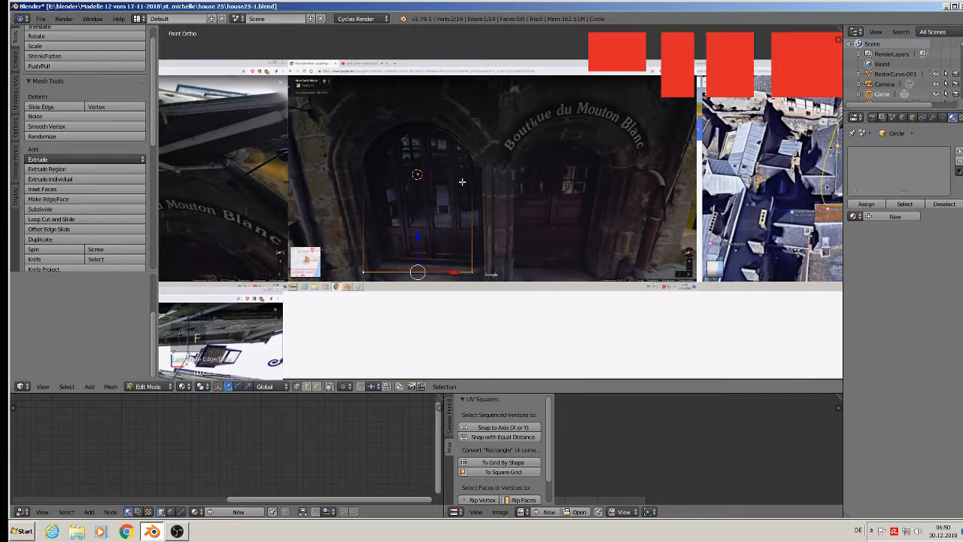
key("Tab")
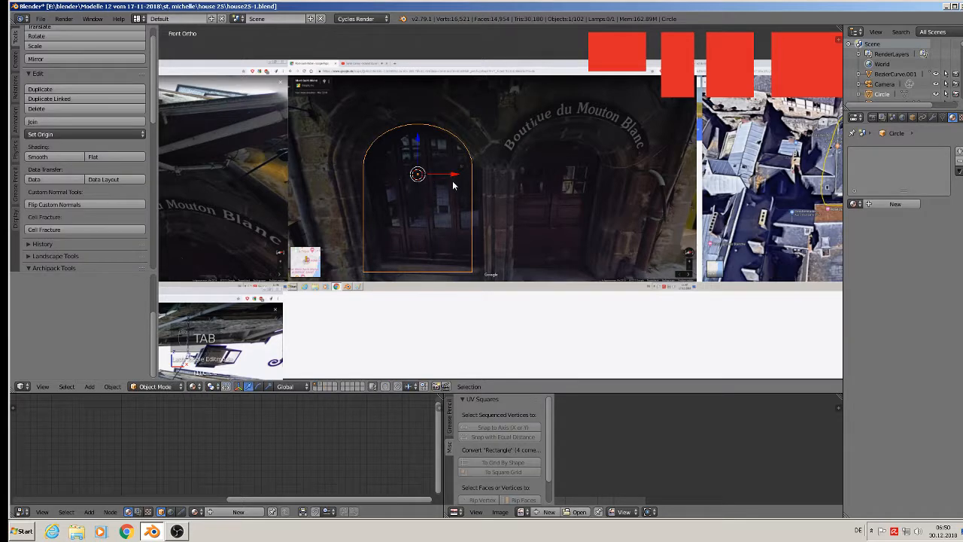
Step: Shift the arch outline along X beyond the right door and place a duplicate of it back over the left door
scroll(451, 162, "up", 3)
scroll(448, 143, "down", 2)
left_click_drag(445, 189, 801, 216)
key("shift+d")
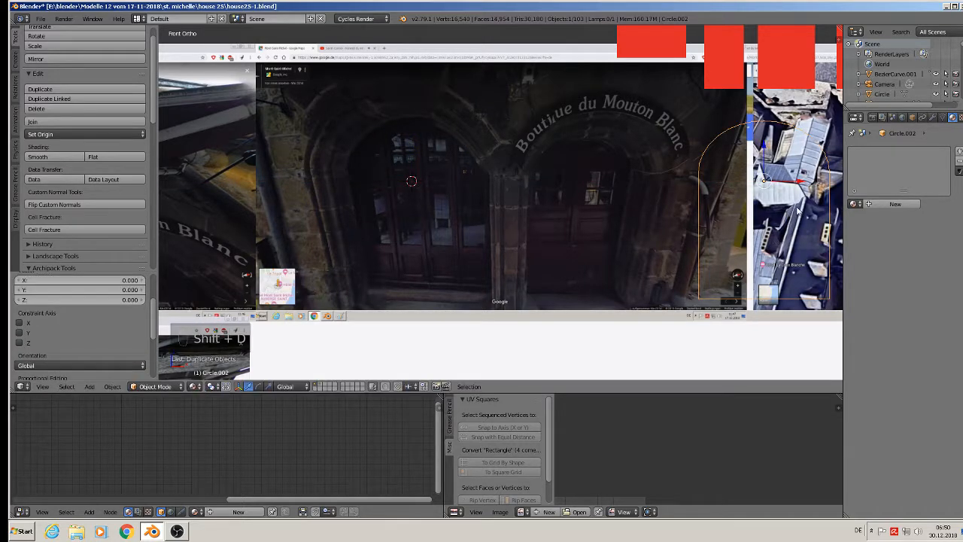
key("x")
left_click(467, 176)
scroll(333, 171, "up", 4)
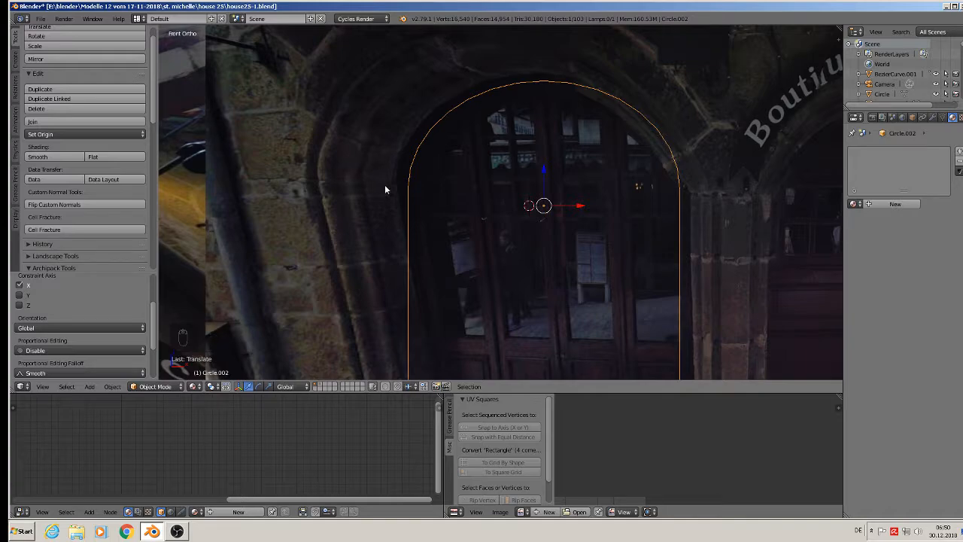
scroll(512, 210, "down", 2)
Step: Extrude the entire duplicated arch outline a short distance forward along Y to form a thin band
key("Tab")
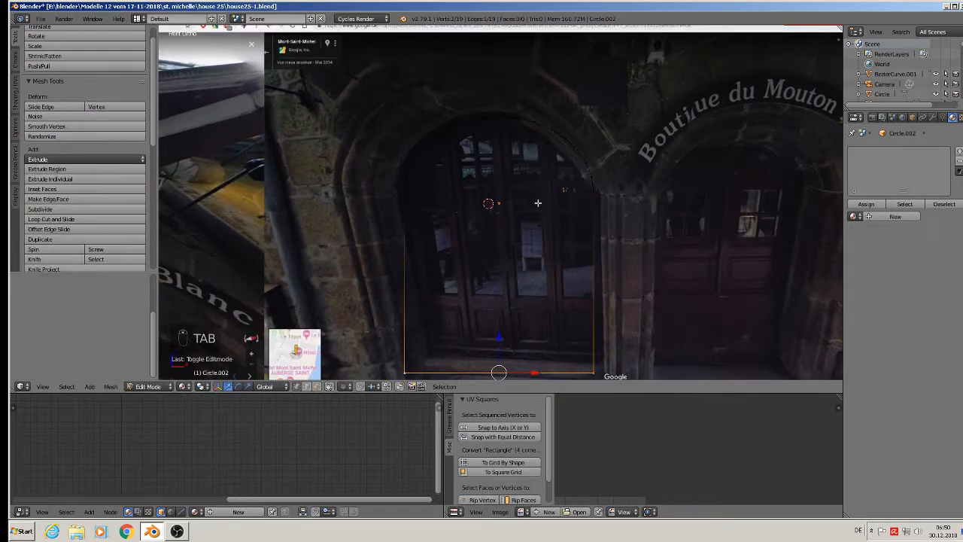
key("a")
key("a")
key("a")
key("a")
middle_click_drag(564, 206, 491, 269)
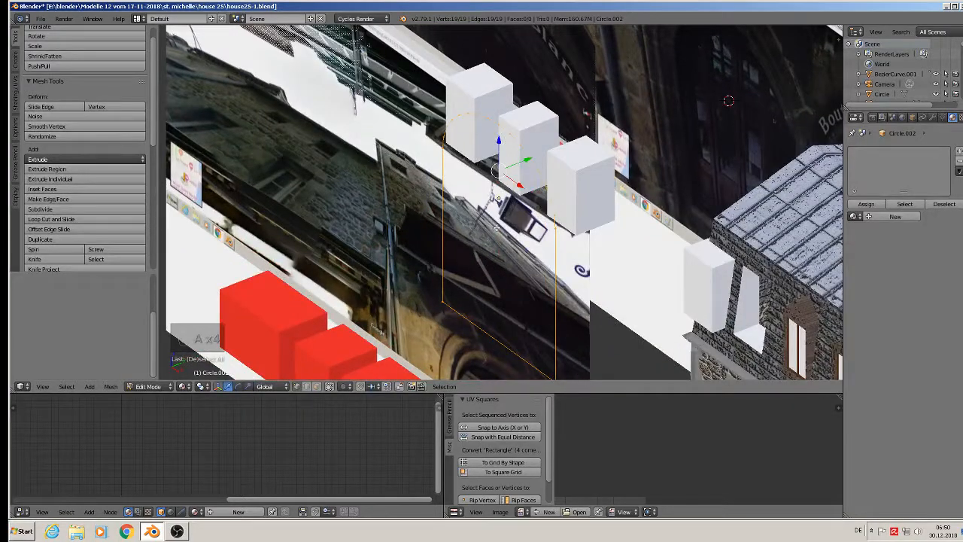
key("e")
left_click_drag(530, 161, 517, 175)
middle_click_drag(517, 175, 572, 161)
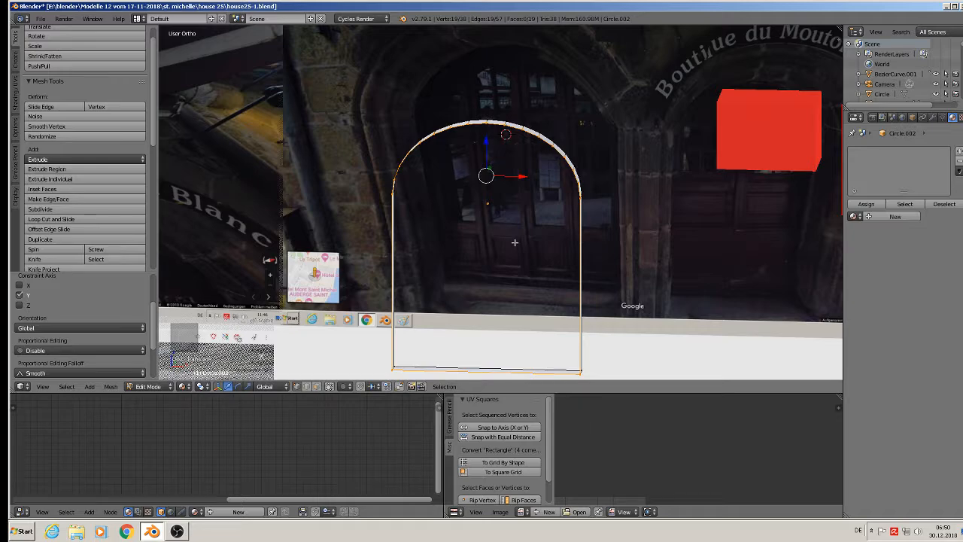
Step: Extrude the band's front edge loop again along Y, about 0.027 forward
middle_click_drag(508, 243, 466, 270)
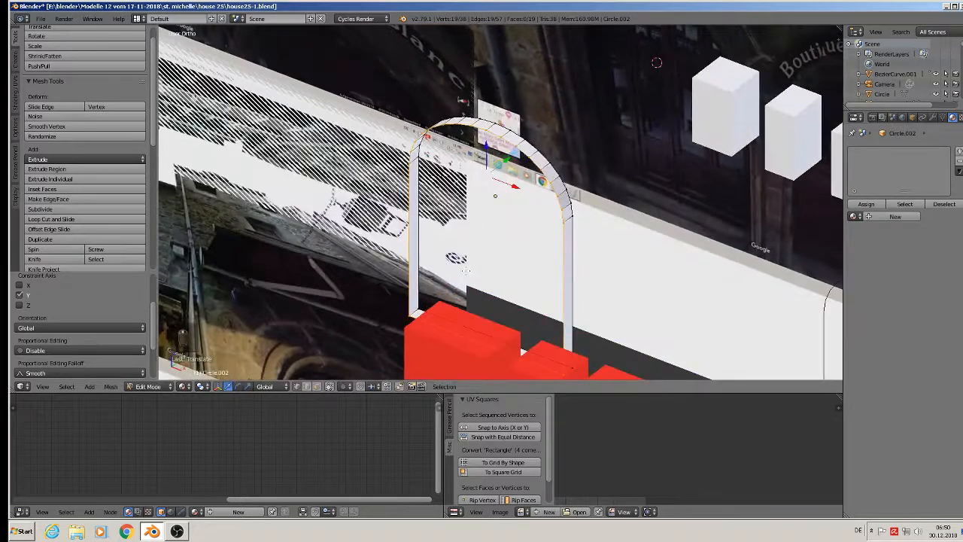
key("e")
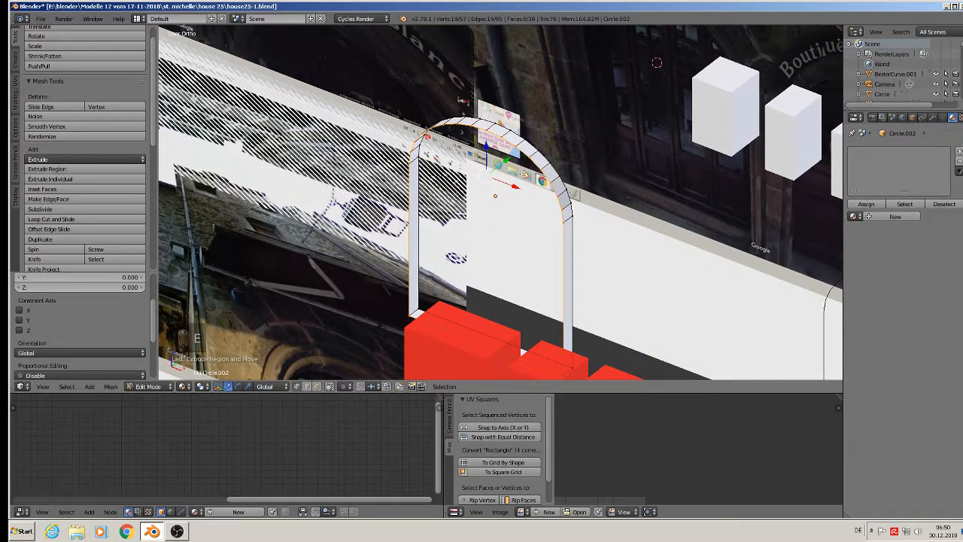
key("y")
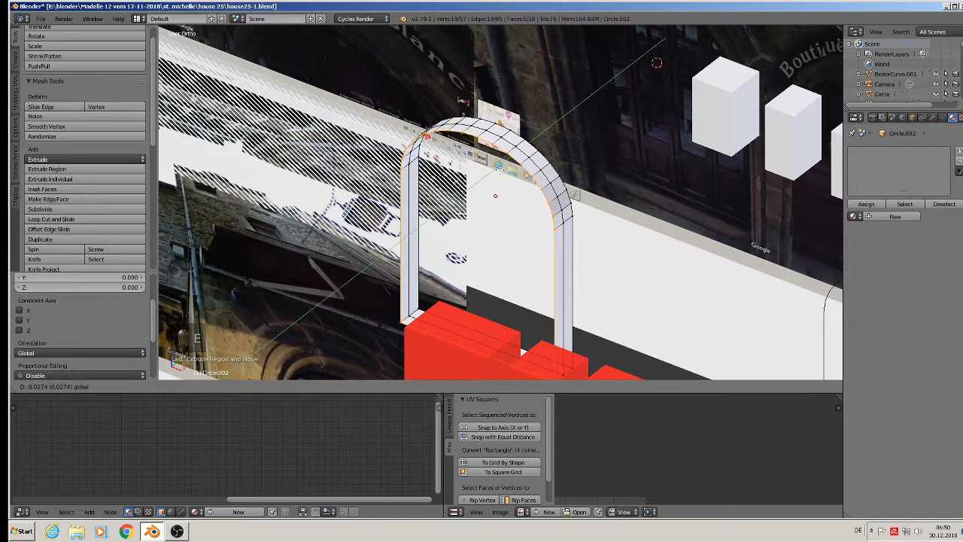
key("Return")
Step: Scale the front edge loop outward in front view to about 1.2 times its size, widening the arch frame around the door
middle_click_drag(496, 197, 535, 167)
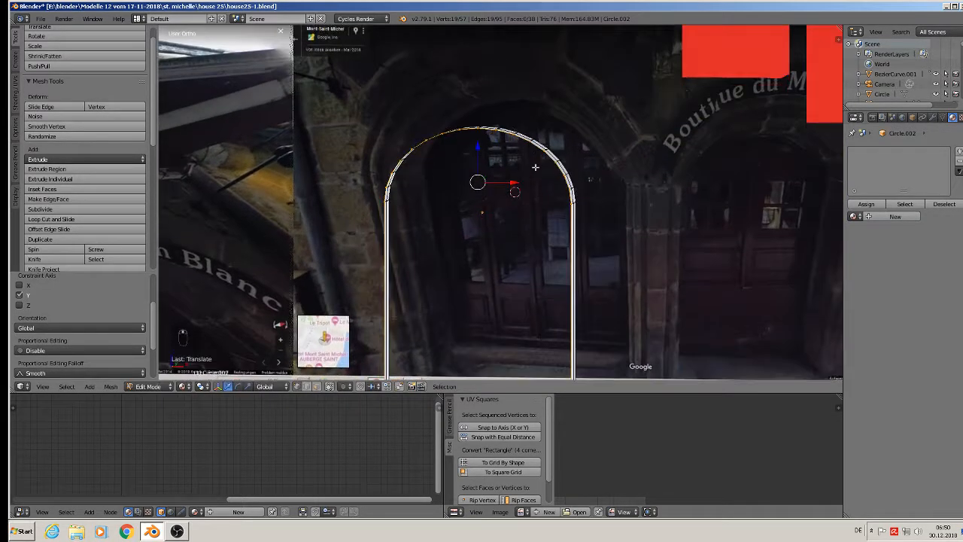
key("s")
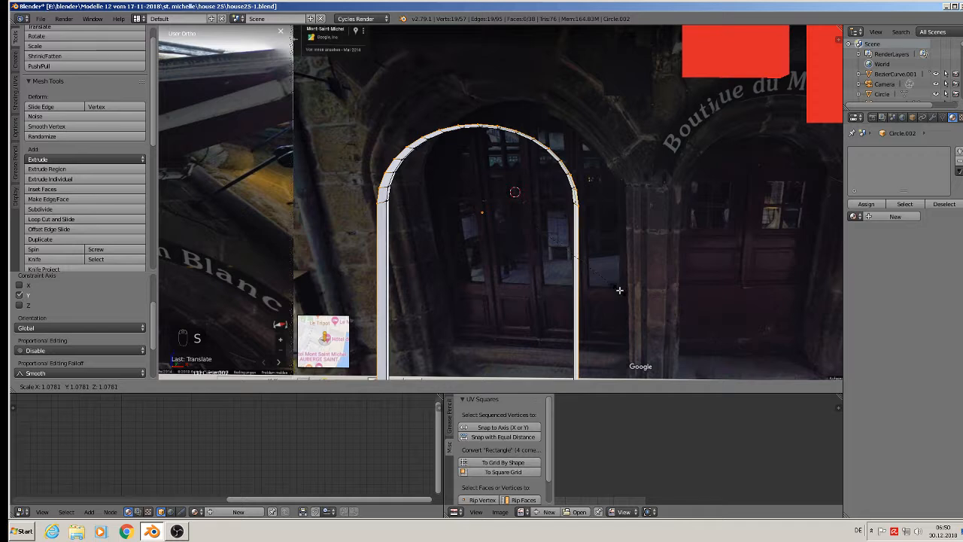
left_click(618, 289)
key("KP_1")
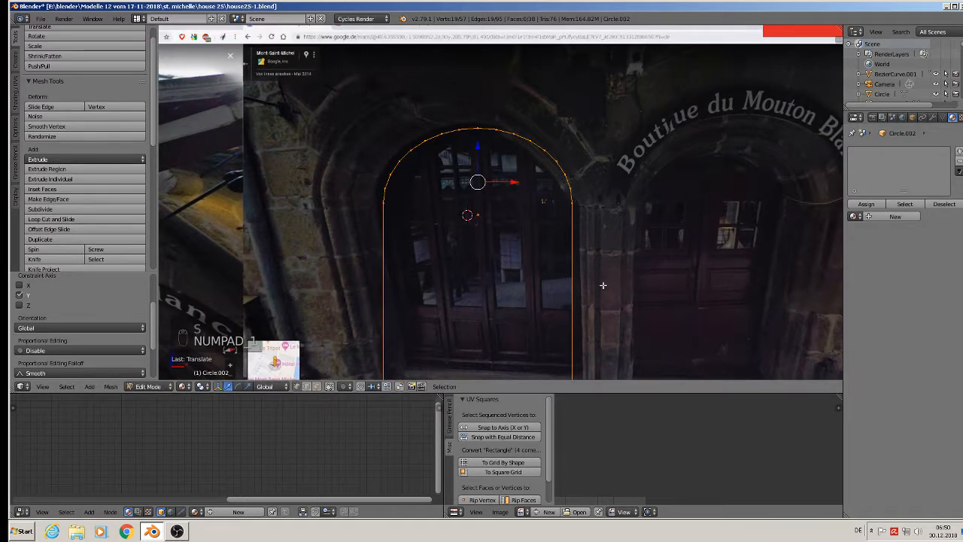
key("s")
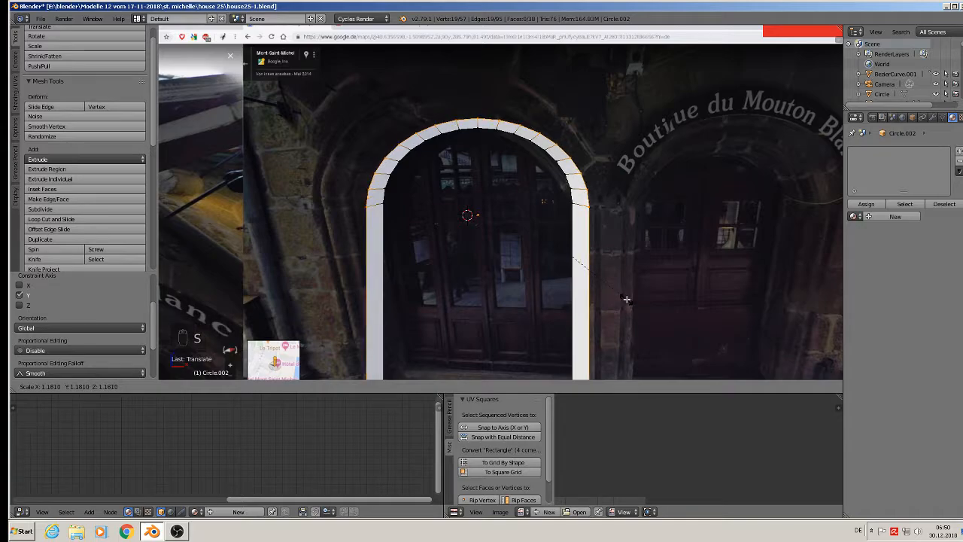
left_click(627, 300)
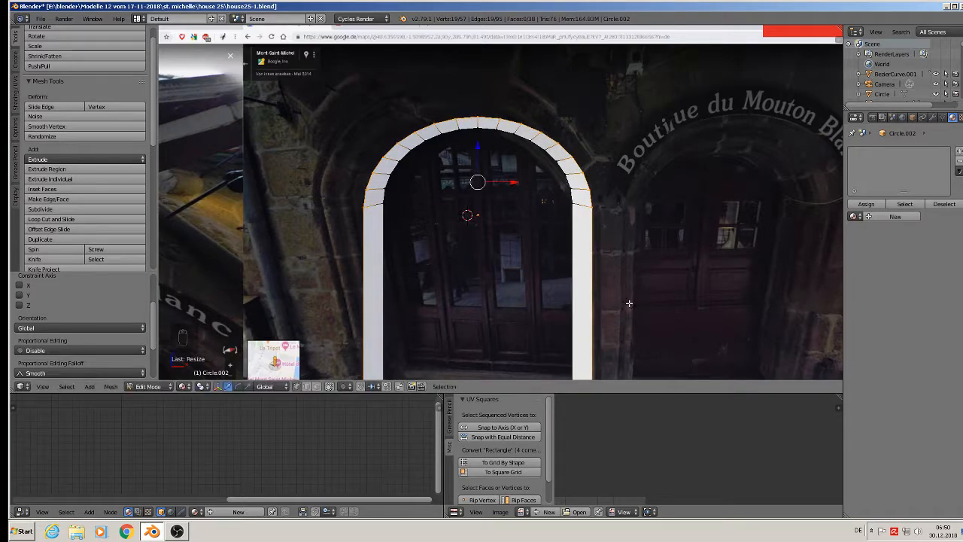
Step: Add a centred loop cut around the arch frame's widened band and scale the new loop inward to about 0.94
middle_click_drag(627, 301, 597, 297)
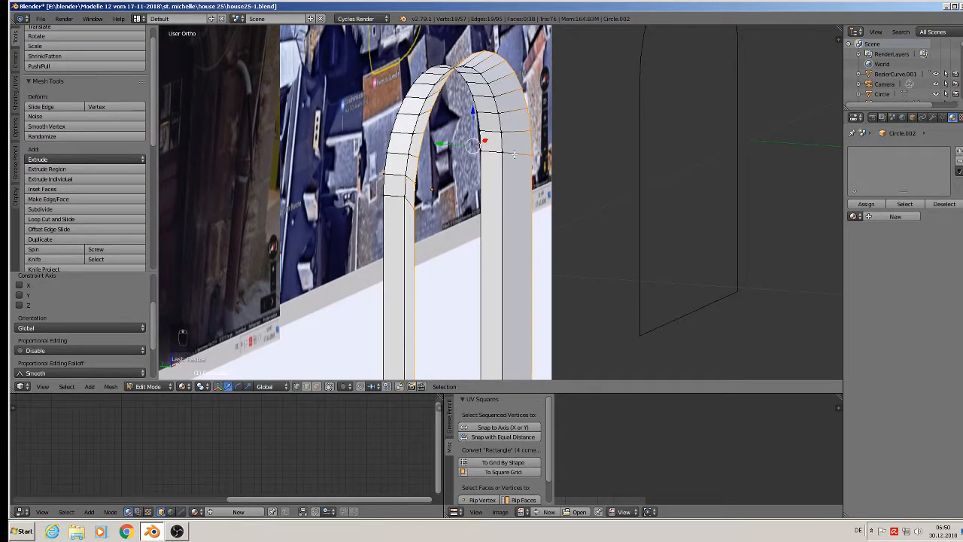
key("ctrl+r")
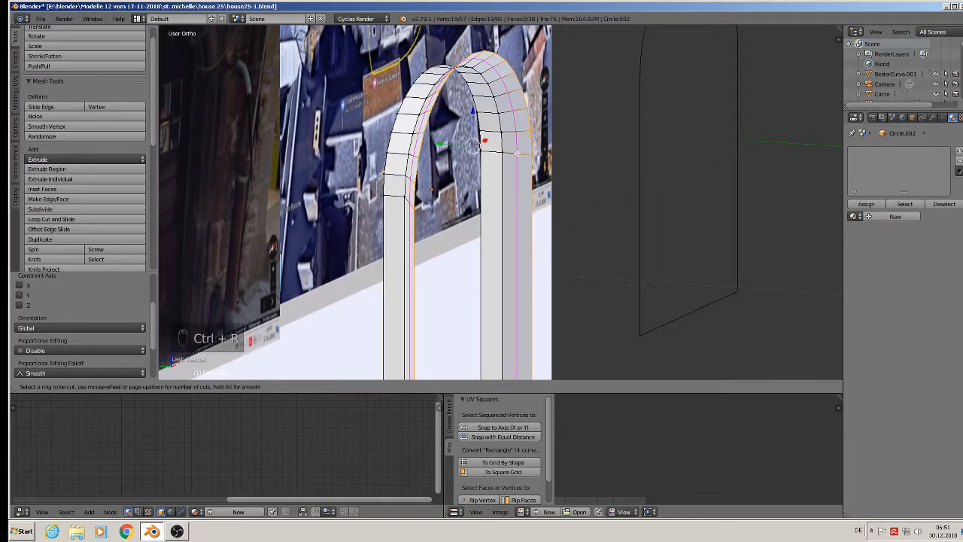
left_click(517, 154)
left_click(517, 154)
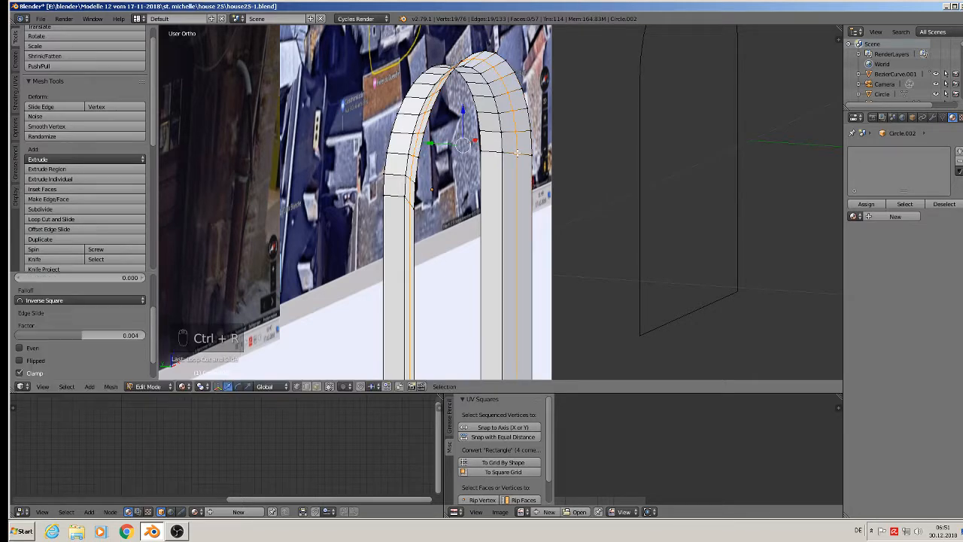
middle_click_drag(517, 154, 450, 171)
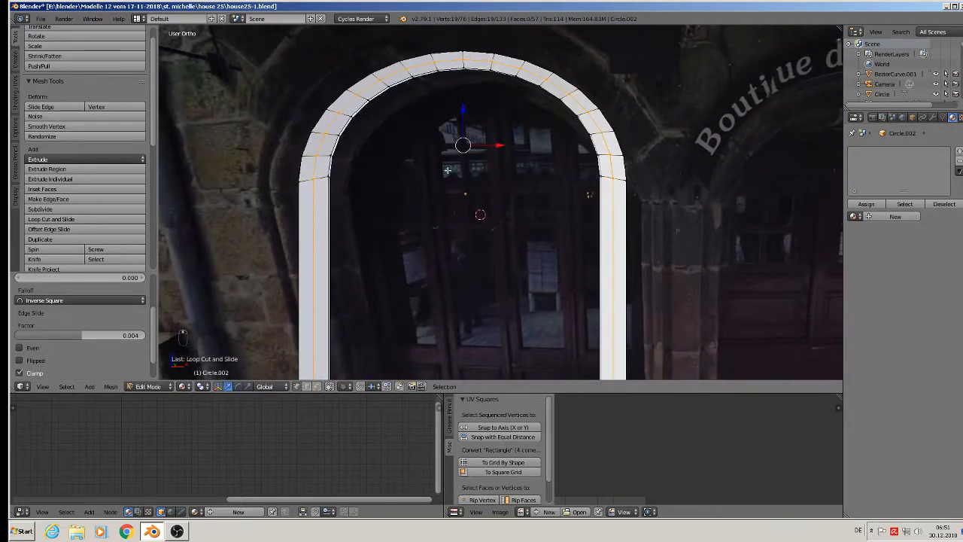
key("s")
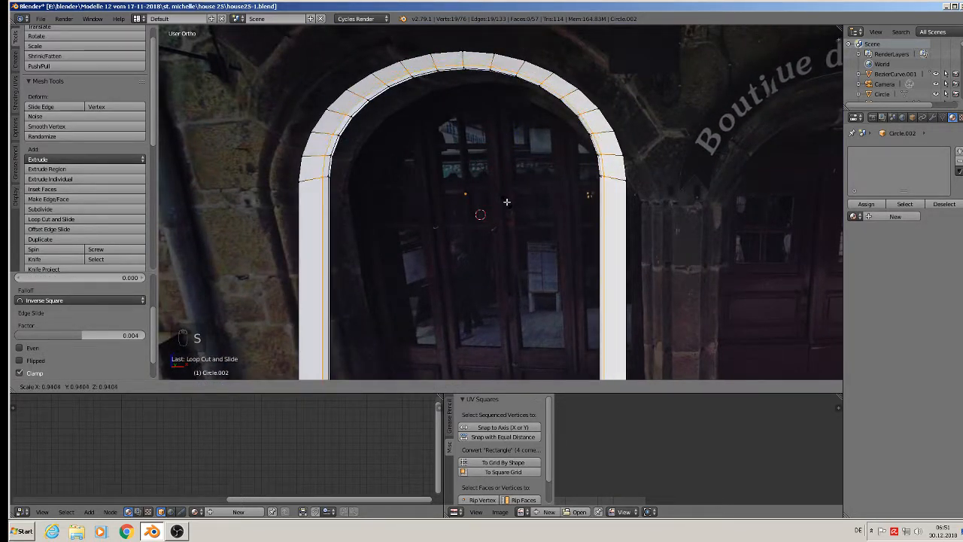
left_click(506, 202)
Step: Bevel the newly cut loop running around the arch frame to round its profile
middle_click_drag(507, 202, 407, 130)
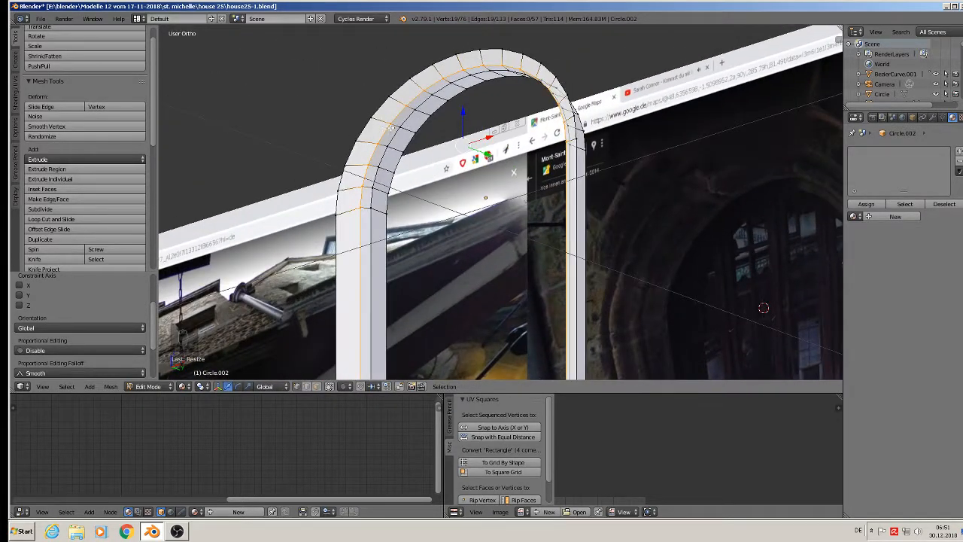
scroll(420, 167, "up", 3)
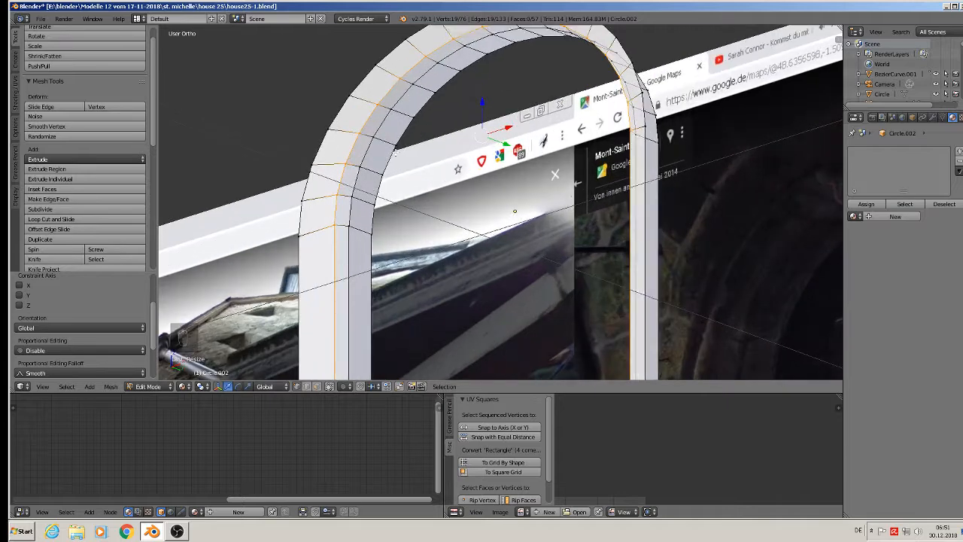
key("ctrl+b")
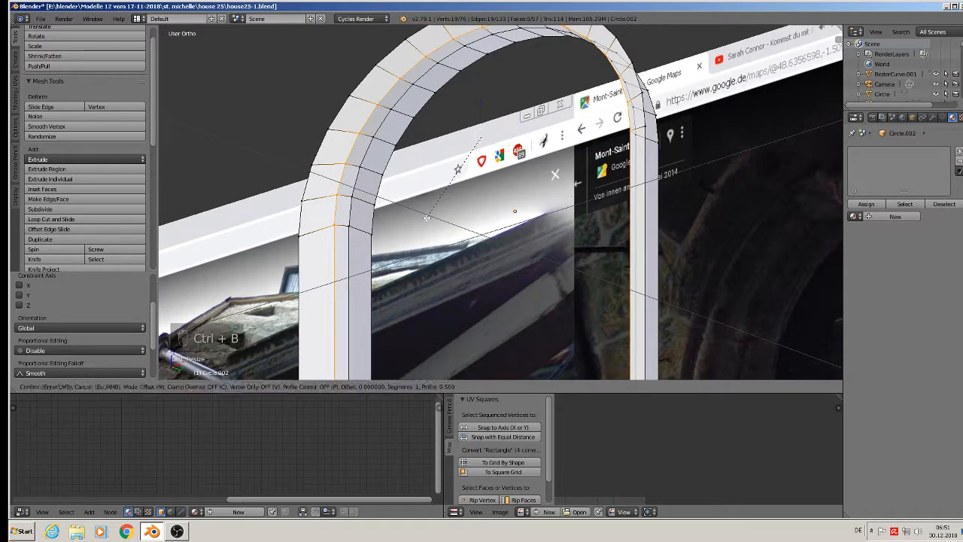
left_click(545, 298)
Step: Apply smooth shading to the whole arch frame object in Object Mode
key("Tab")
middle_click_drag(492, 289, 602, 278)
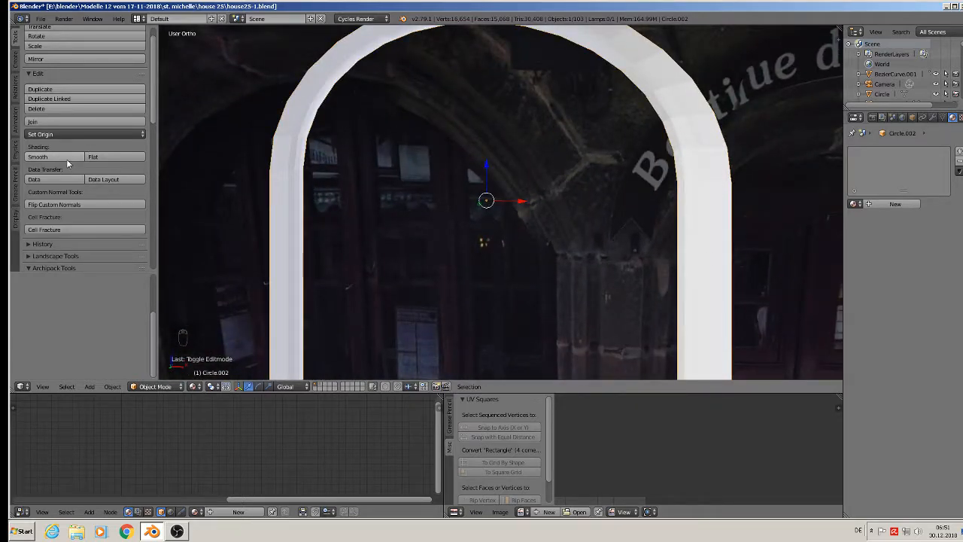
left_click(72, 158)
mouse_move(386, 183)
middle_mouse_down()
mouse_move(522, 195)
mouse_move(484, 198)
mouse_move(512, 198)
mouse_move(586, 185)
middle_mouse_up()
Step: Extrude the frame's outermost edge loop in place and scale it outward in front view to about 1.08
key("Tab")
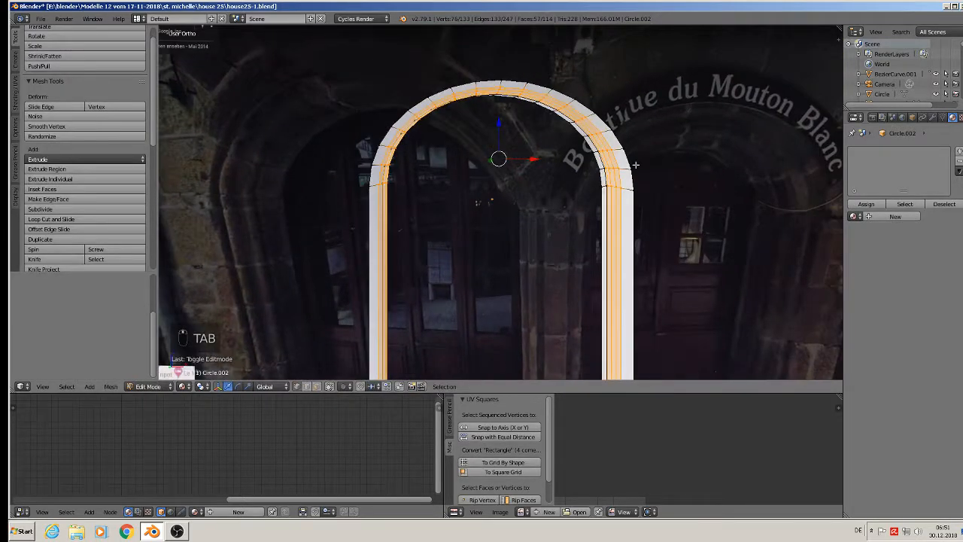
right_click(632, 164, "alt")
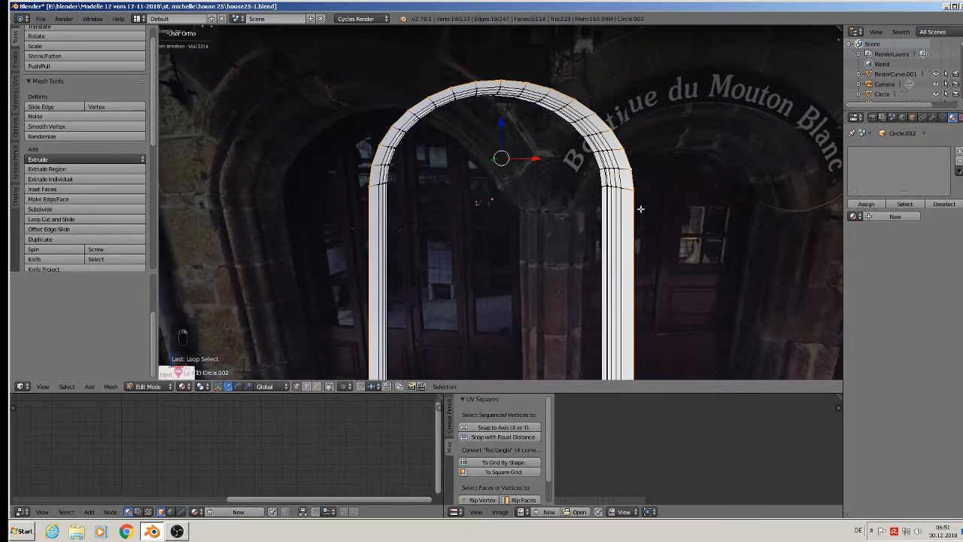
key("e")
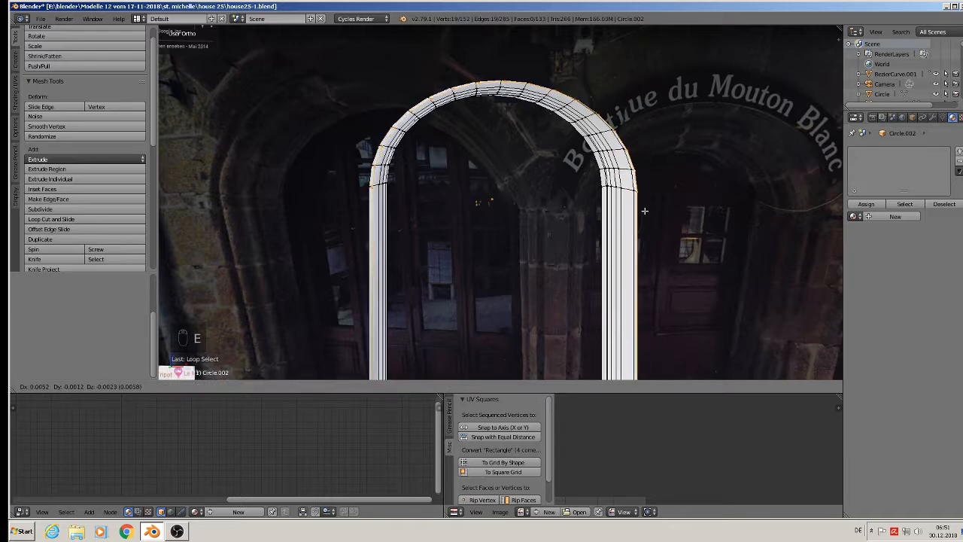
left_click(644, 210)
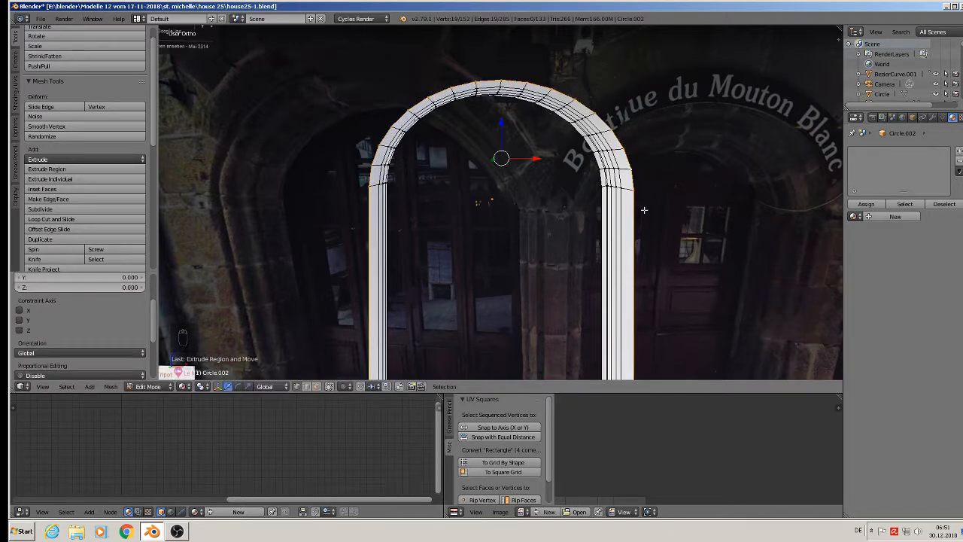
key("KP_1")
key("s")
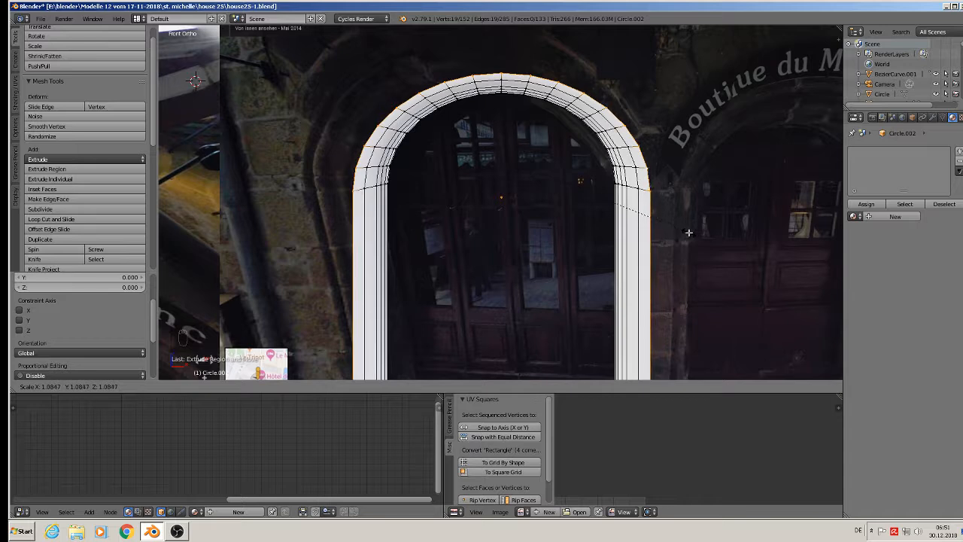
left_click(689, 232)
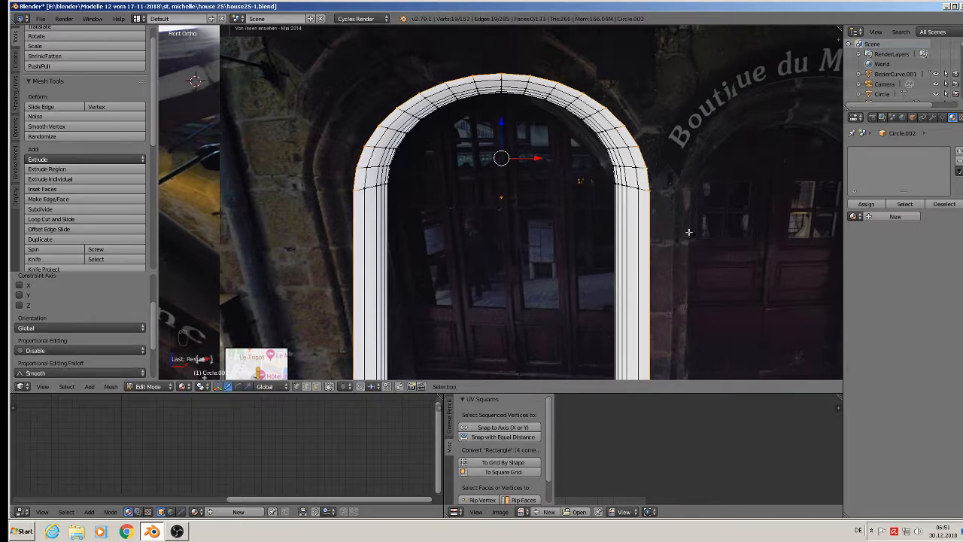
Step: Extrude the outer edge loop again at a scale of about 1.19 and move it slightly forward along Y
key("e")
key("s")
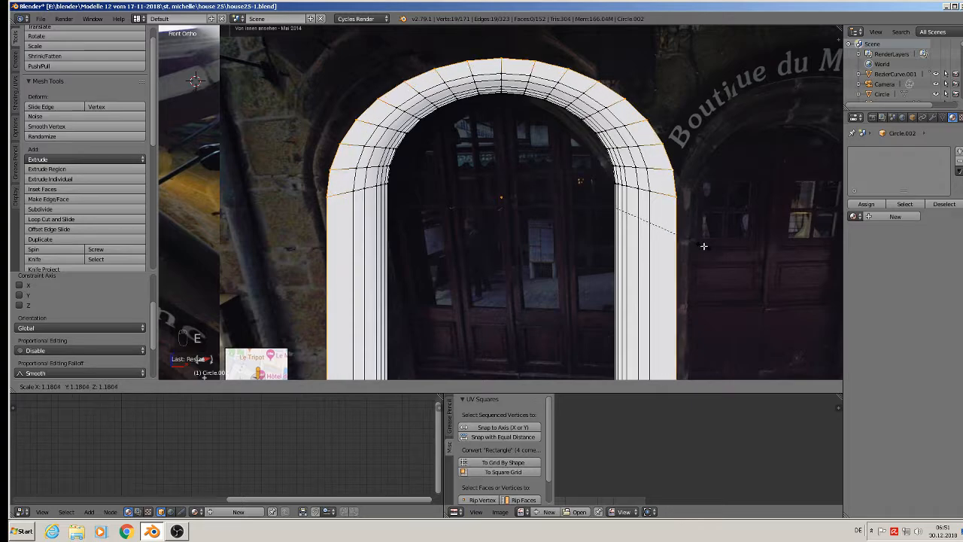
left_click(703, 243)
middle_click_drag(570, 235, 529, 183)
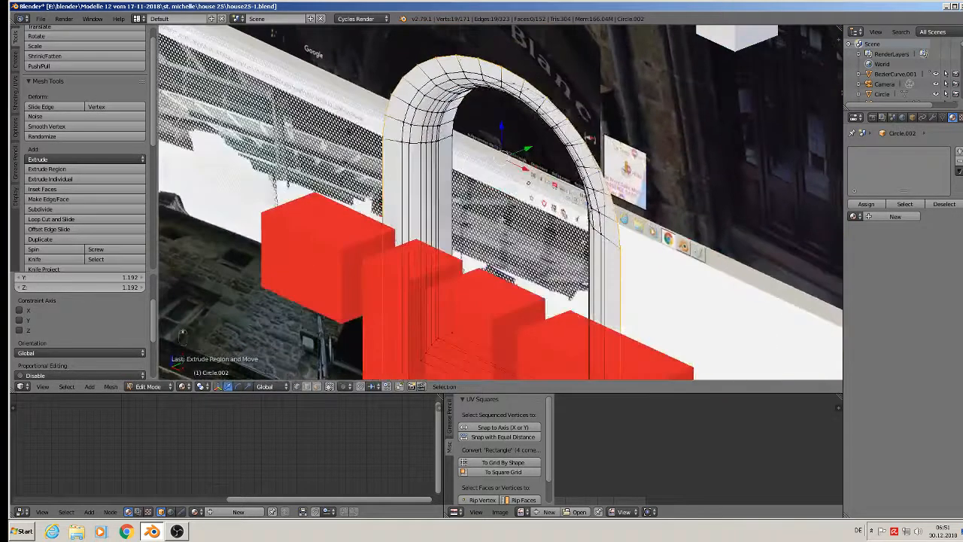
key("g")
key("y")
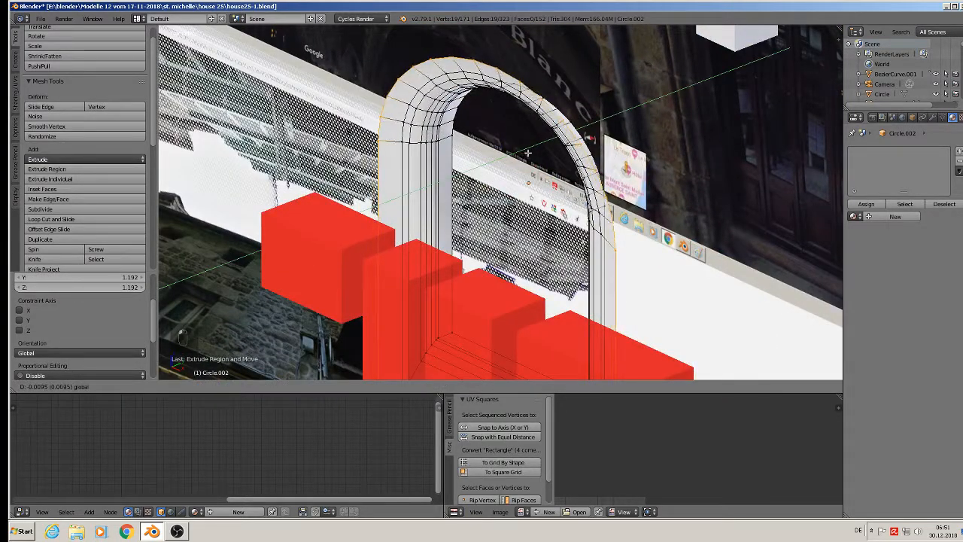
left_click(524, 155)
Step: Add a centred loop cut around the outermost band and adjust the loop's scale along Y and then uniformly
scroll(407, 154, "up", 2)
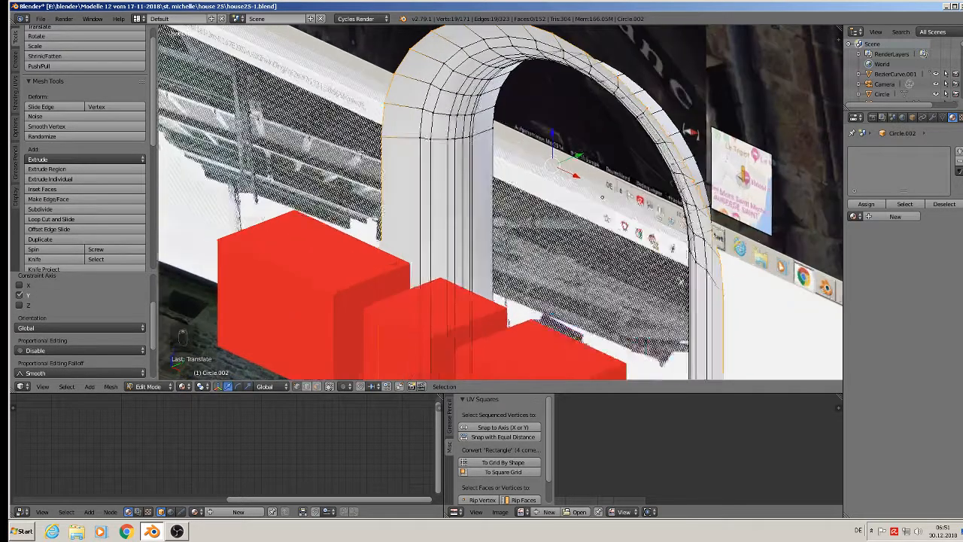
key("ctrl+r")
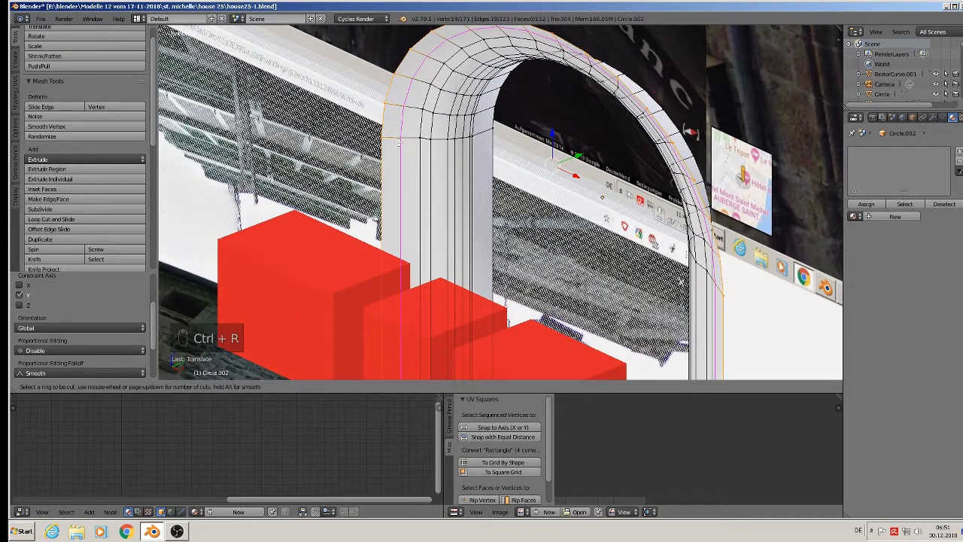
left_click(398, 142)
right_click(399, 143)
middle_click_drag(434, 178, 497, 148)
key("s")
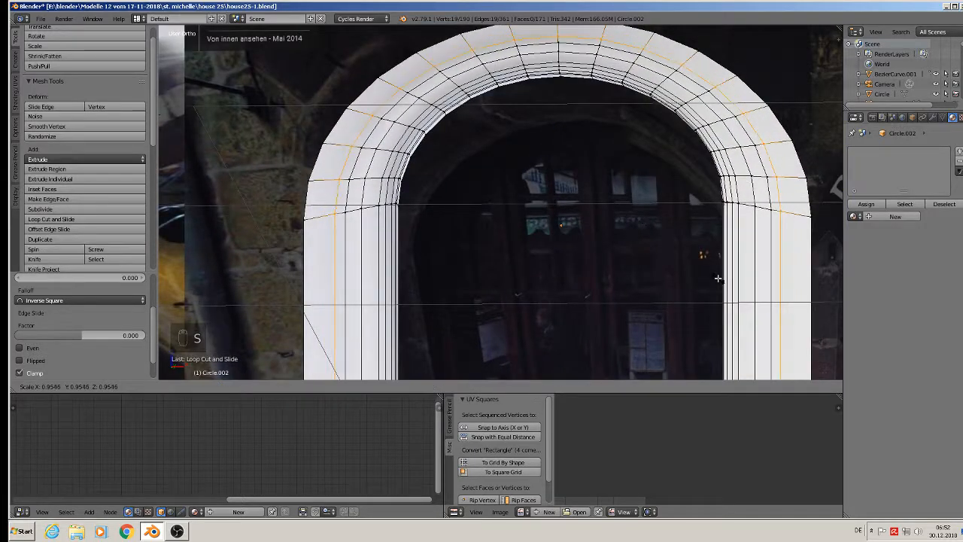
key("y")
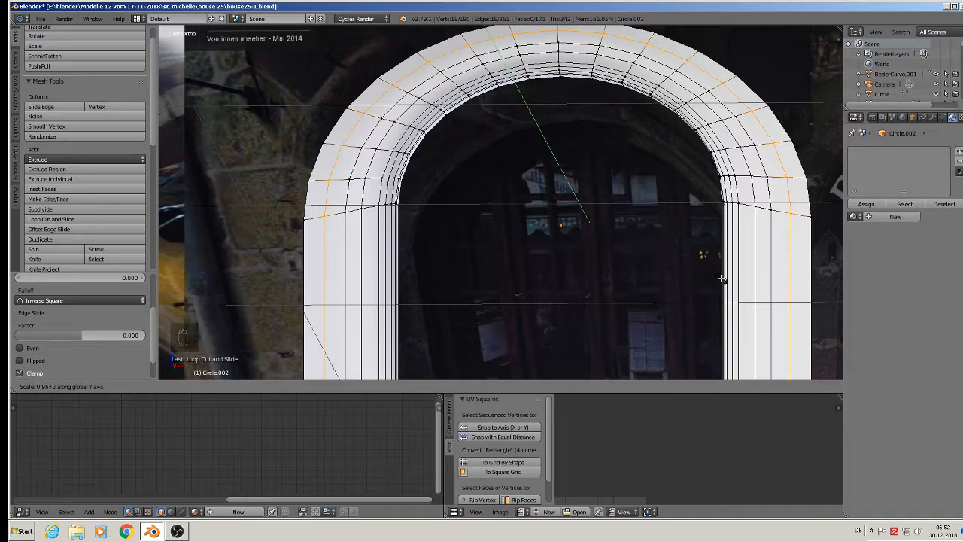
left_click(731, 258)
key("s")
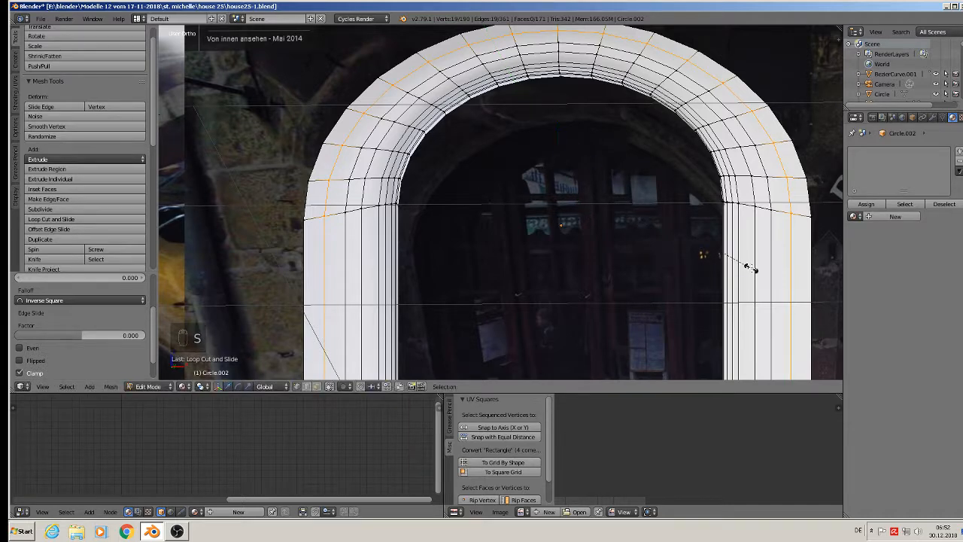
left_click(741, 268)
Step: Bevel the outermost band's new loop with 3 segments and an offset of about 0.057
middle_click_drag(741, 267, 627, 279)
key("ctrl+b")
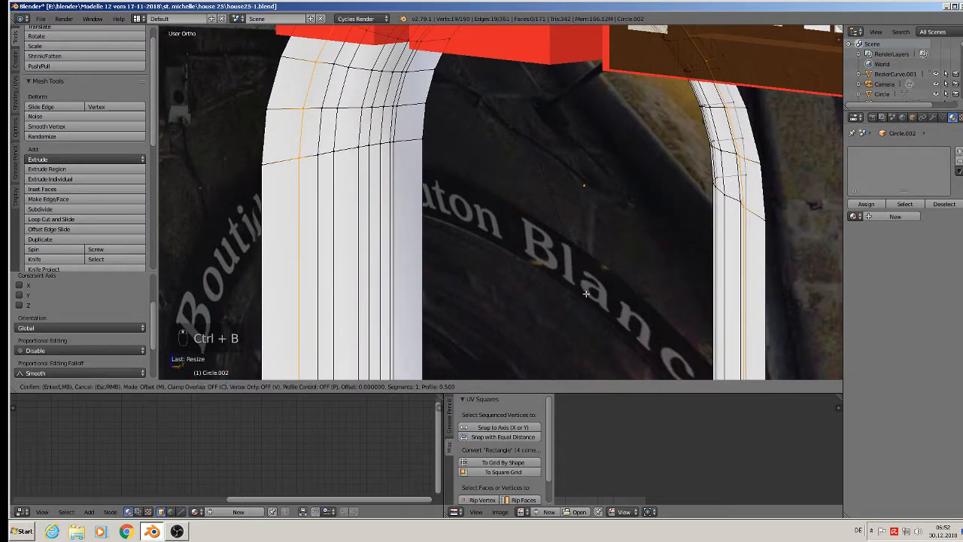
scroll(667, 343, "up", 2)
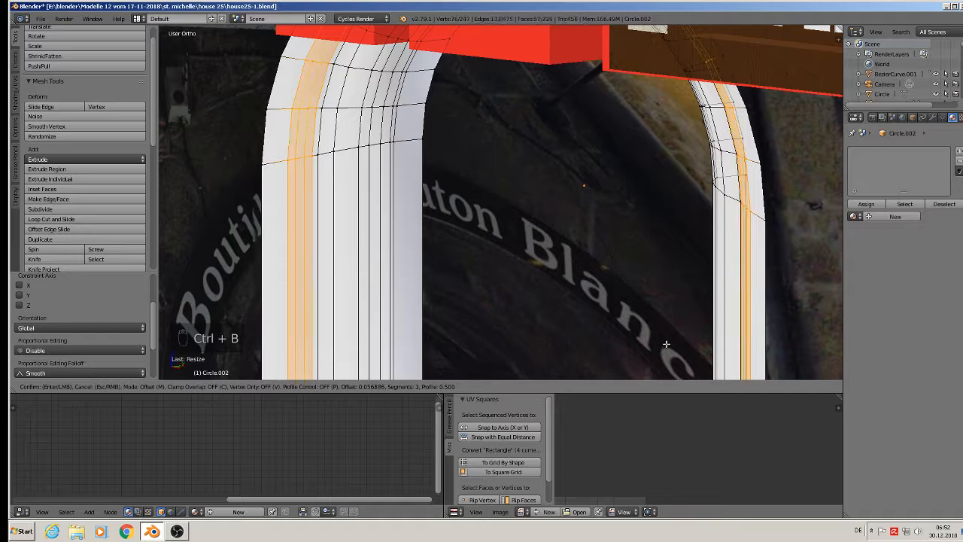
left_click(666, 344)
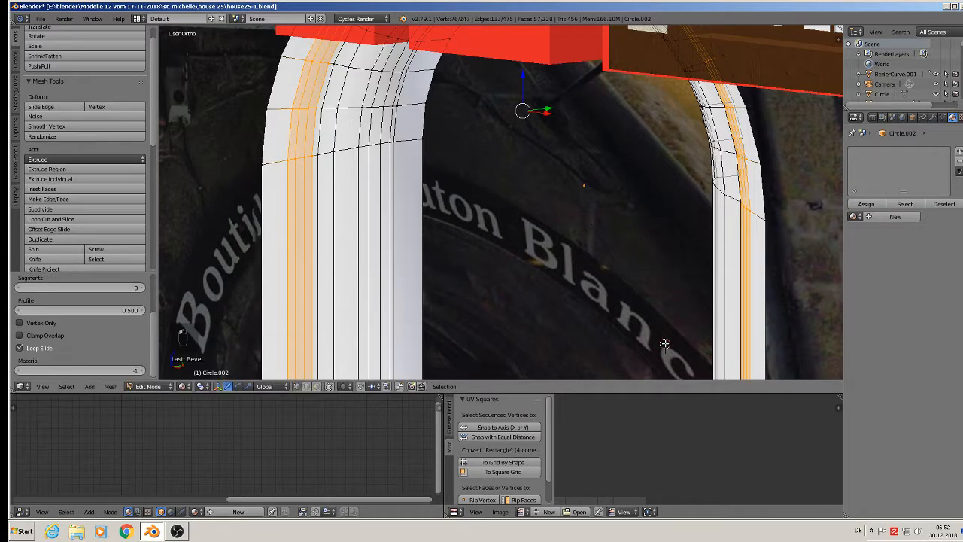
Step: Examine the arch frame's smooth-shaded surface and its bevelled mesh loops from several angles
key("Tab")
middle_click_drag(507, 281, 607, 329)
middle_click_drag(630, 286, 619, 150, "shift")
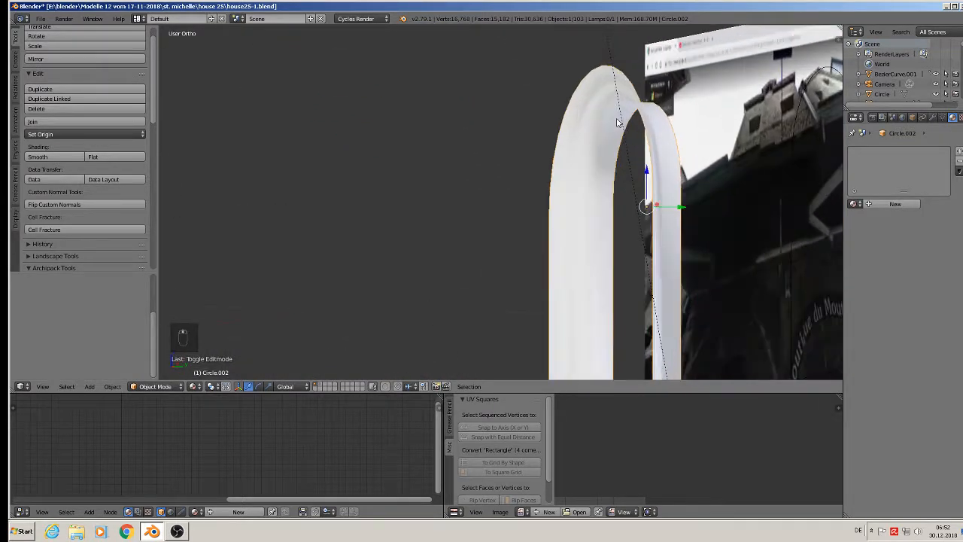
scroll(619, 130, "up", 3)
key("Tab")
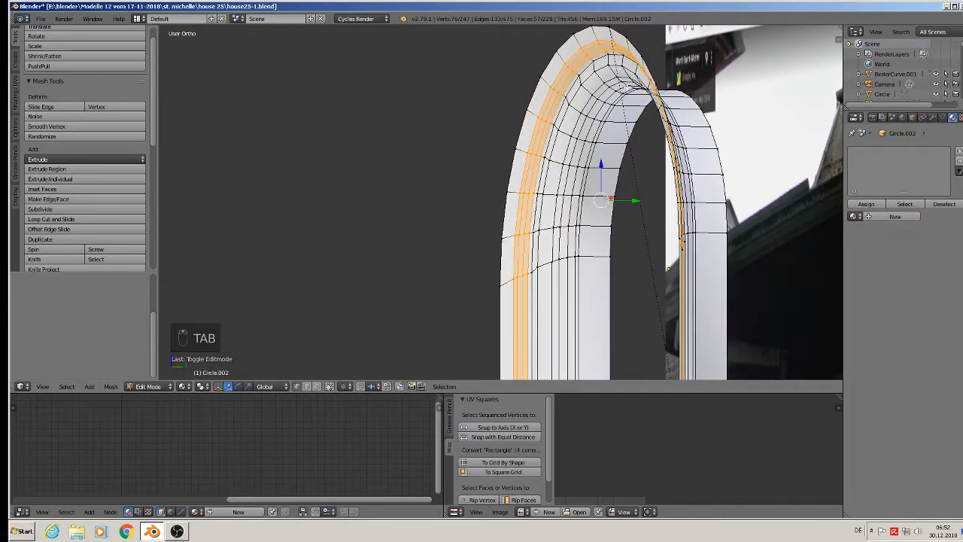
middle_click_drag(592, 48, 639, 89)
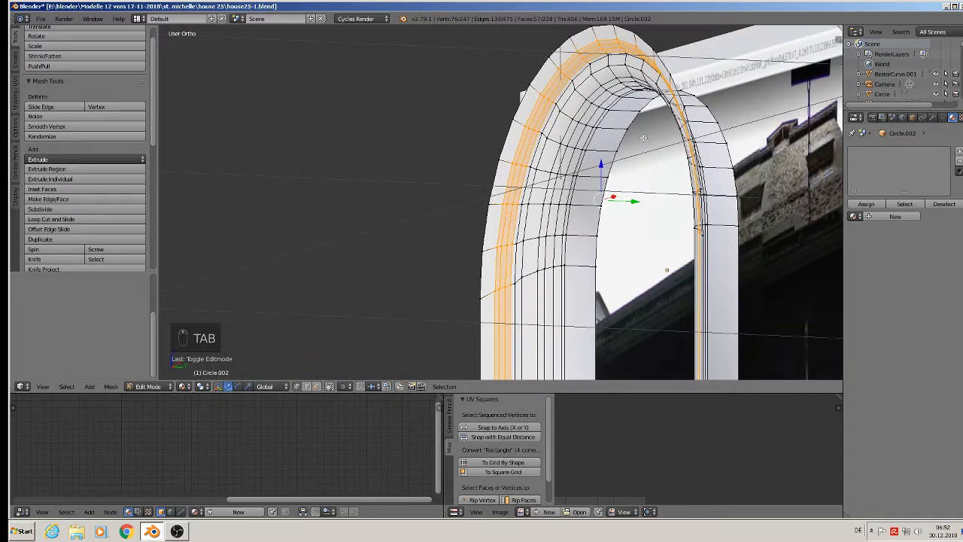
middle_click_drag(584, 76, 723, 201)
scroll(692, 199, "up", 3)
scroll(679, 201, "down", 1)
middle_click_drag(667, 252, 557, 132, "shift")
scroll(558, 133, "down", 5)
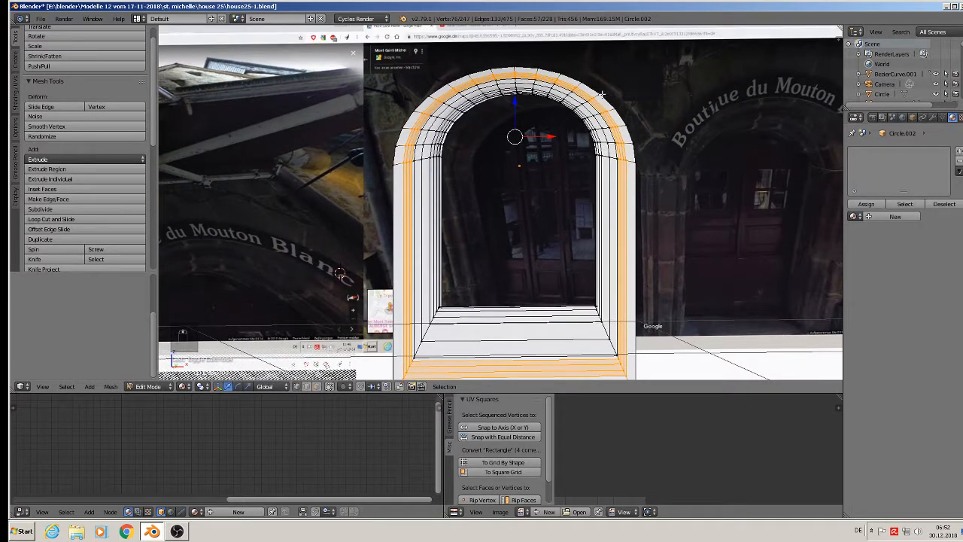
Step: Select only the frame's outermost edge loop and extrude it outward at a scale of 1.24 to form another band
key("a")
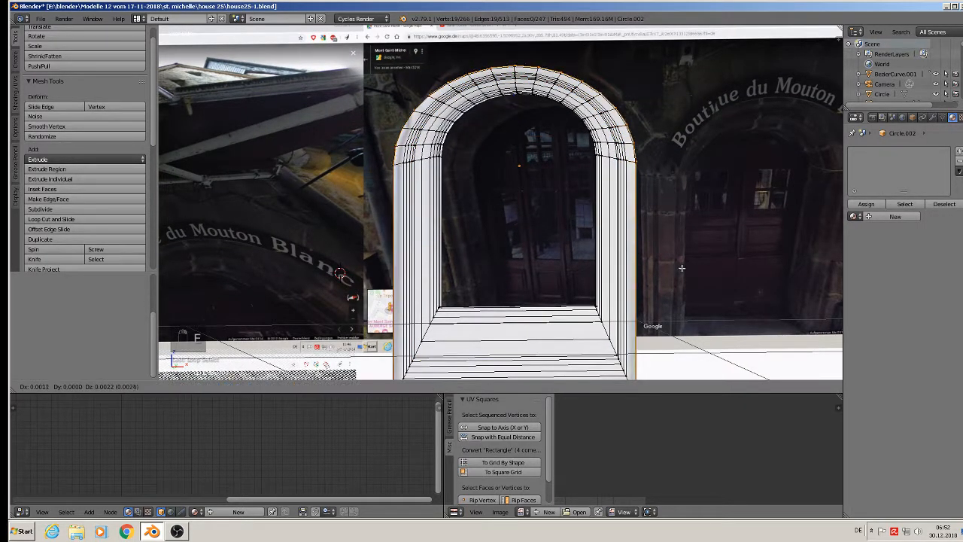
key("s")
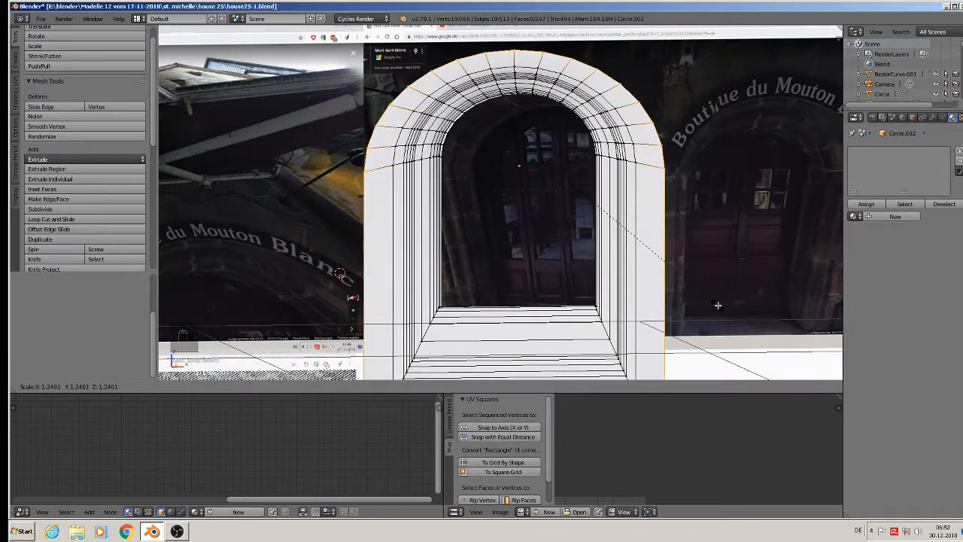
left_click(717, 305)
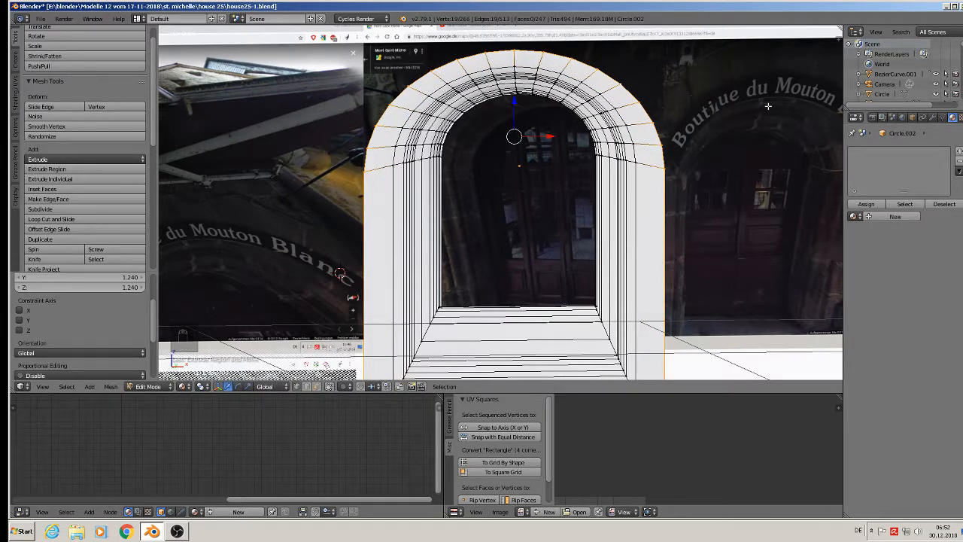
key("KP_5")
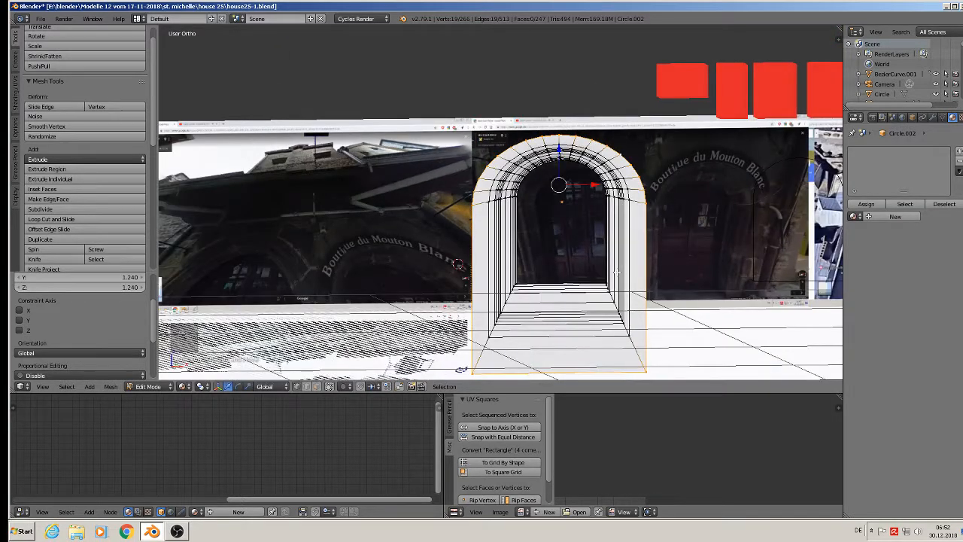
middle_click_drag(617, 272, 583, 268, "shift")
scroll(569, 246, "up", 1)
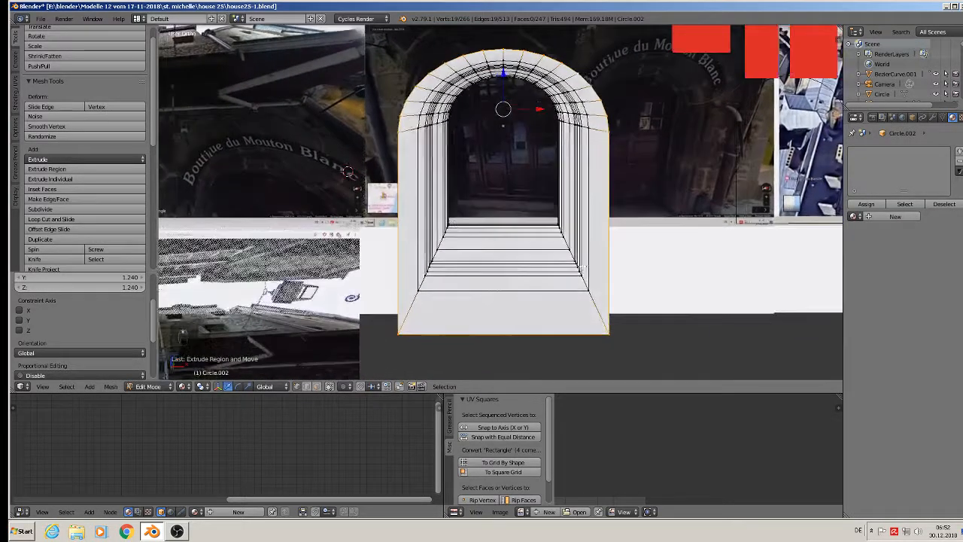
Step: Select all the vertices along the arch frame's bottom in front view and flatten them by scaling to 0 along Z
key("KP_1")
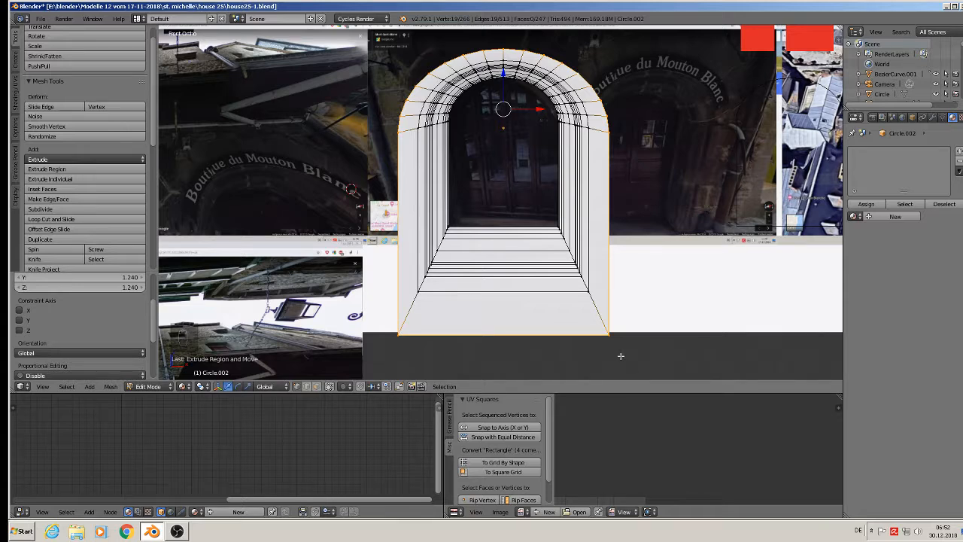
key("a")
key("b")
left_click_drag(639, 360, 376, 216)
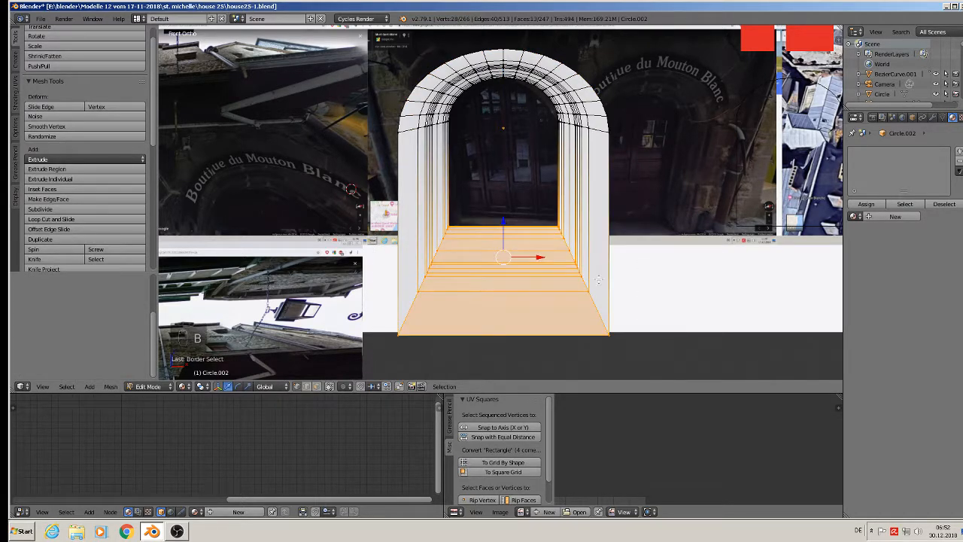
key("s")
key("z")
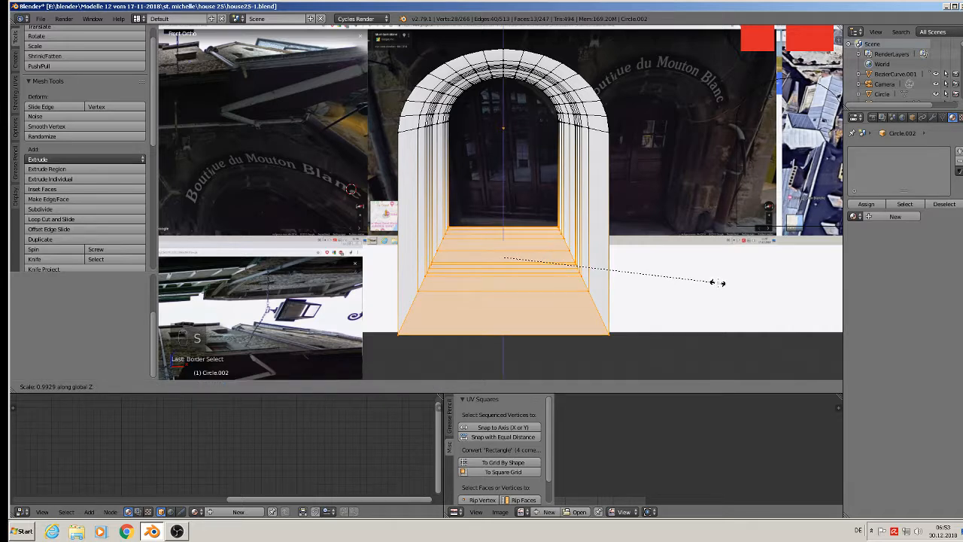
key("0")
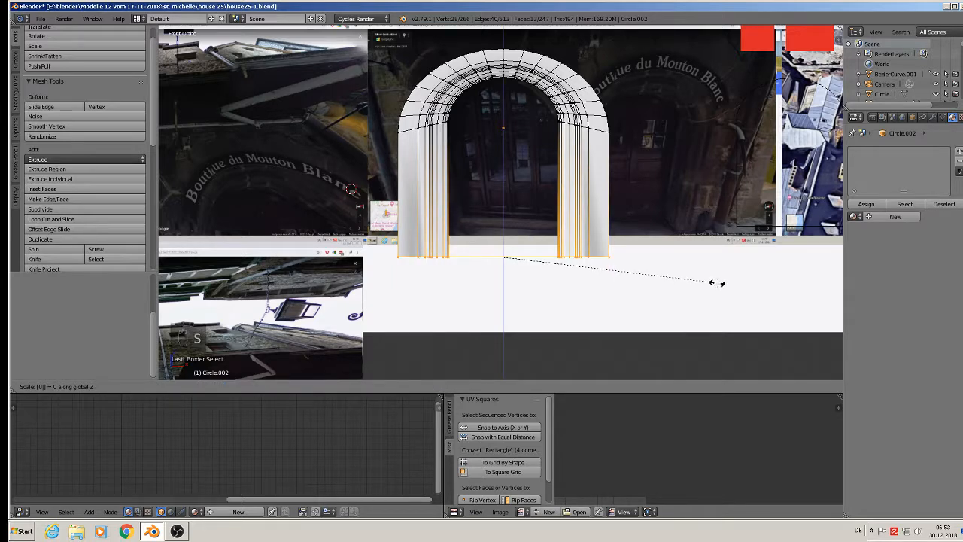
key("Return")
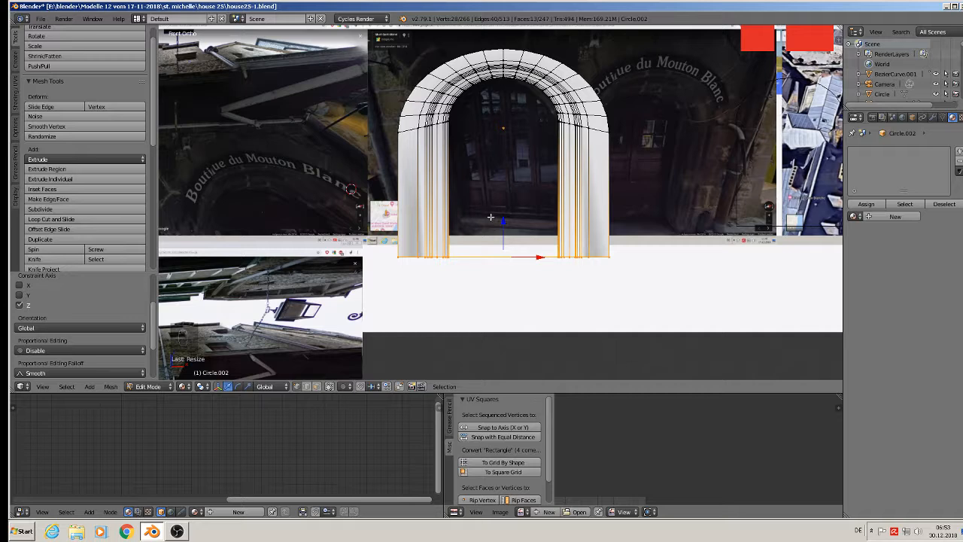
Step: Move the flattened bottom of the frame up along Z to the base of the door in the reference photo
key("g")
key("z")
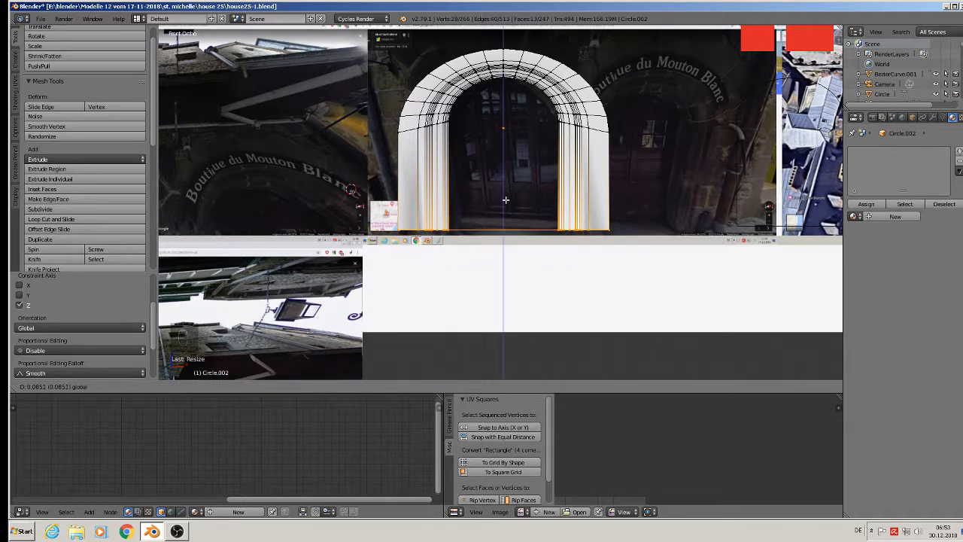
left_click(507, 195)
Step: Add a loop cut near the foot of each frame leg, with slide factor 0.970 on the left and -0.976 on the right
scroll(355, 163, "up", 3)
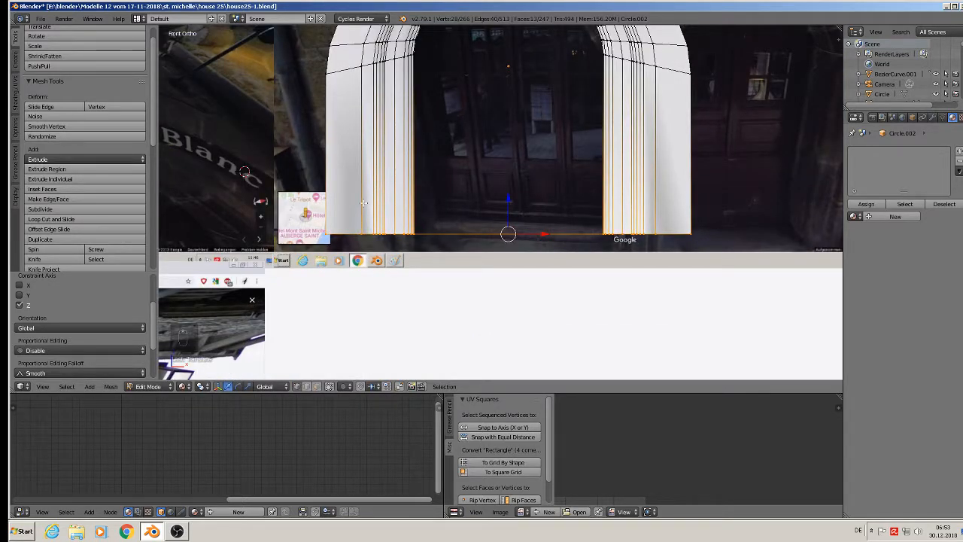
key("ctrl+r")
left_click(362, 205)
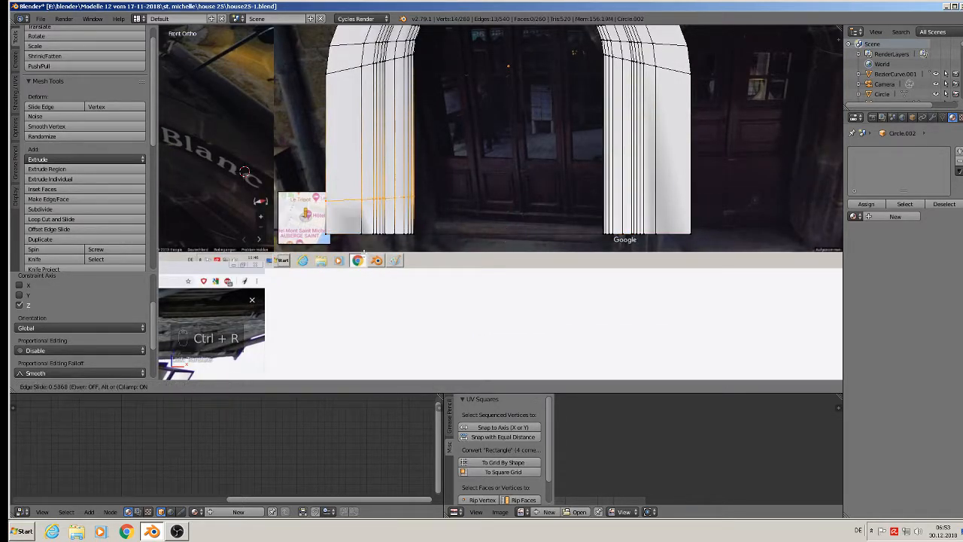
left_click(352, 282)
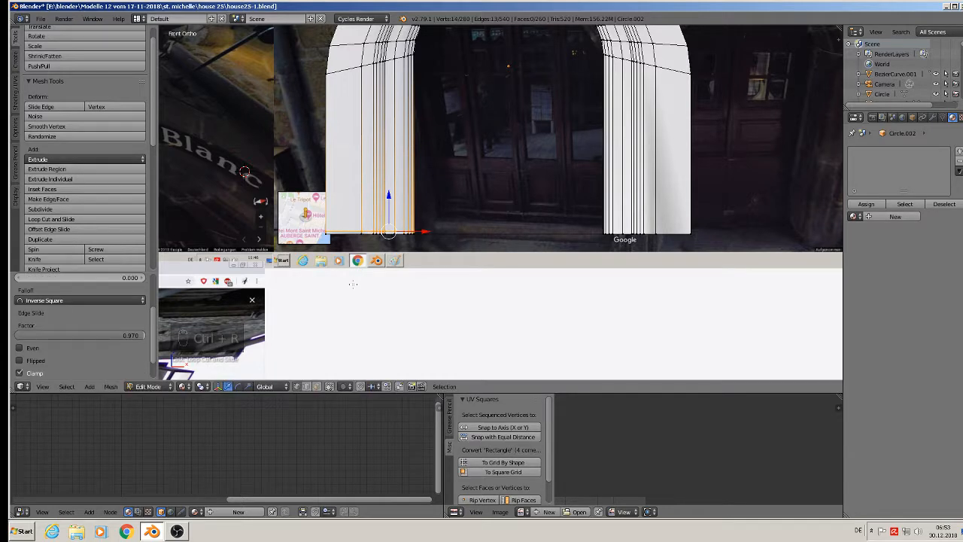
key("ctrl+r")
left_click(666, 161)
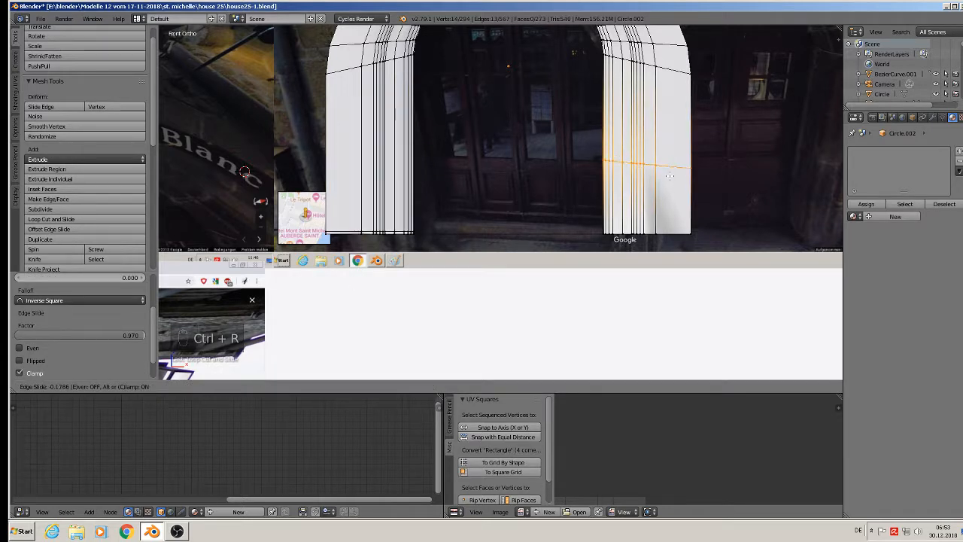
left_click(666, 238)
scroll(558, 172, "down", 3)
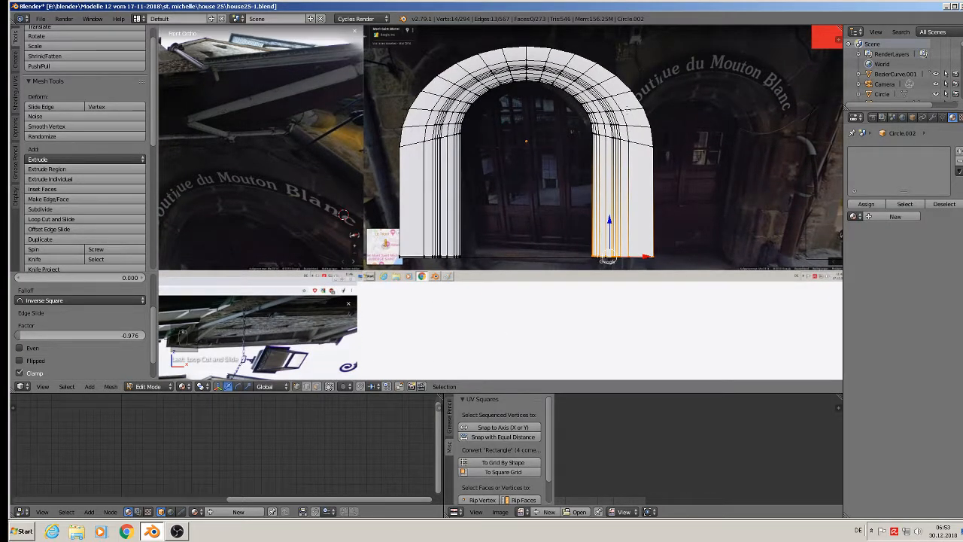
Step: In Object Mode, narrow the whole arch frame to a scale of about 0.834 along X
mouse_move(641, 106)
middle_mouse_down()
mouse_move(621, 116)
mouse_move(645, 103)
middle_mouse_up()
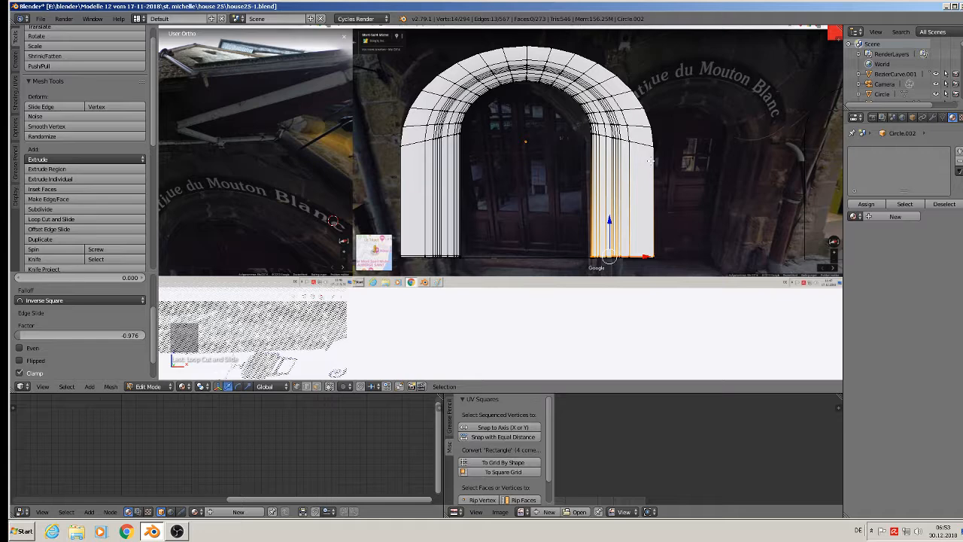
key("Tab")
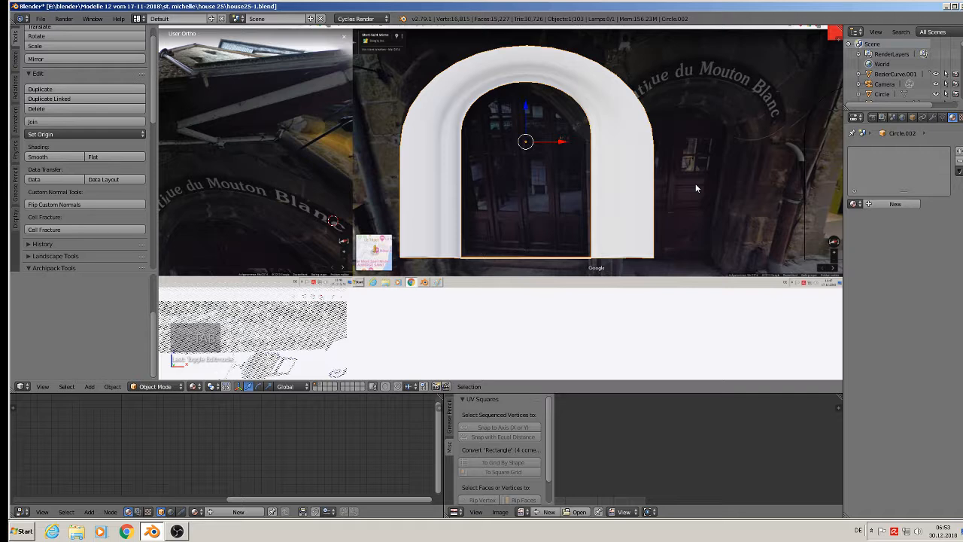
key("s")
key("x")
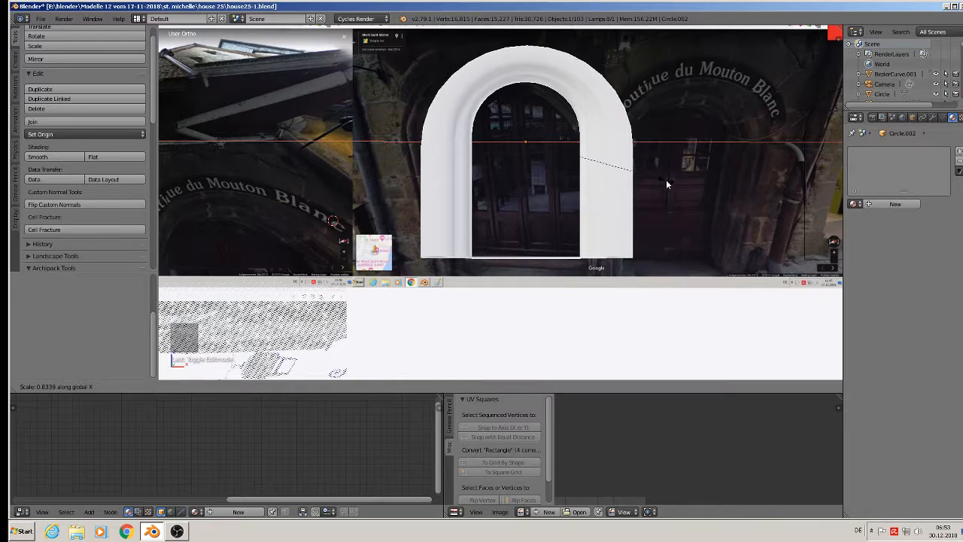
left_click(666, 179)
Step: In edge select mode, circle-select only the edges spanning the opening between the frame's two feet and delete those edges
middle_click_drag(614, 162, 574, 170)
key("Tab")
scroll(544, 121, "up", 2)
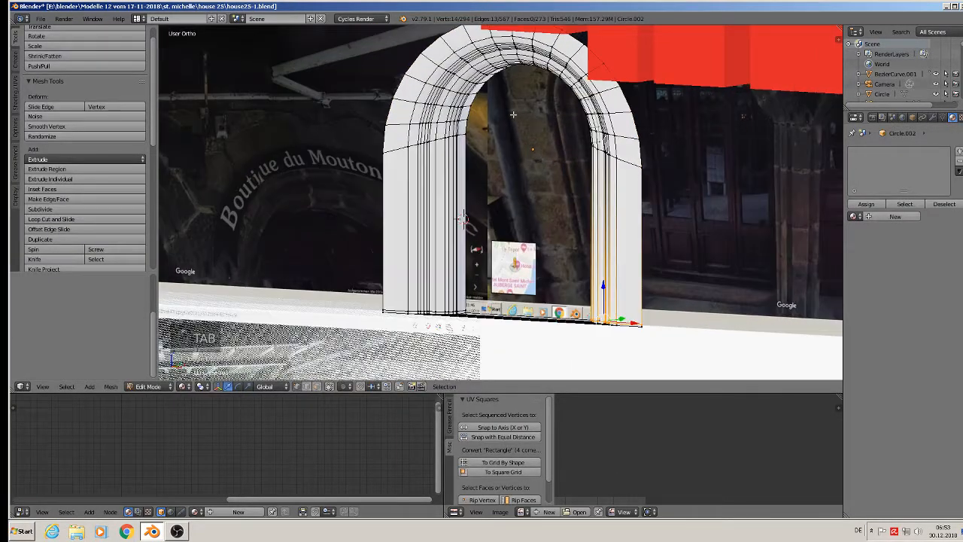
middle_click_drag(514, 115, 530, 143)
key("Tab")
key("Tab")
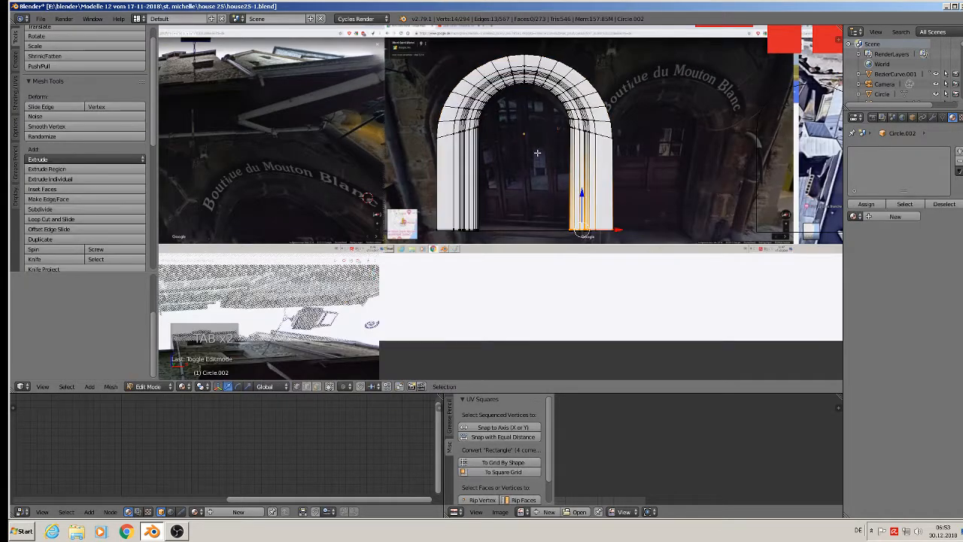
middle_click_drag(528, 183, 501, 244)
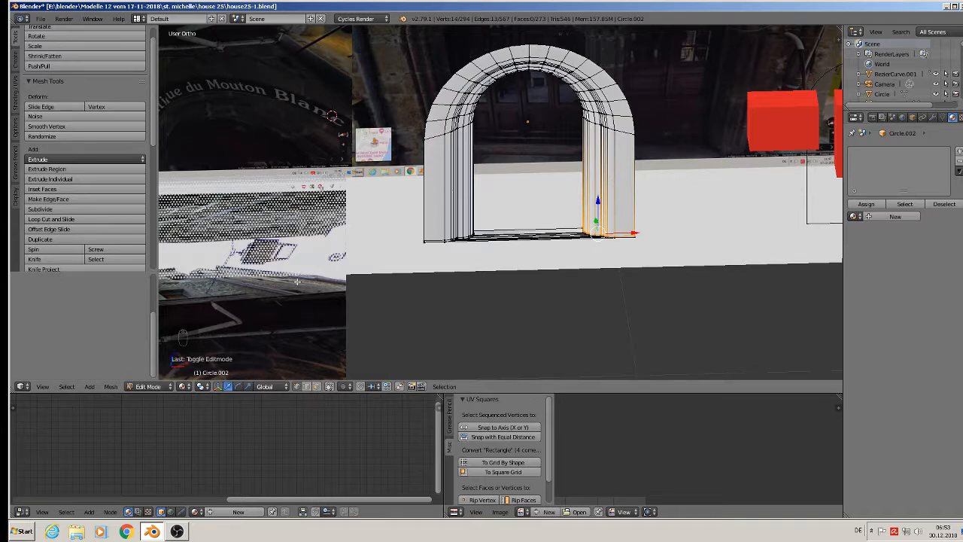
left_click(307, 387)
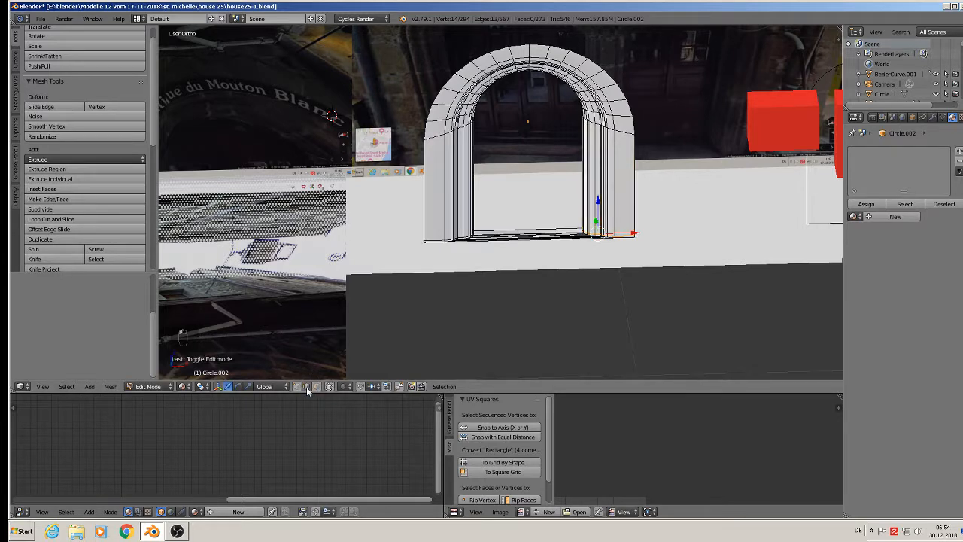
key("a")
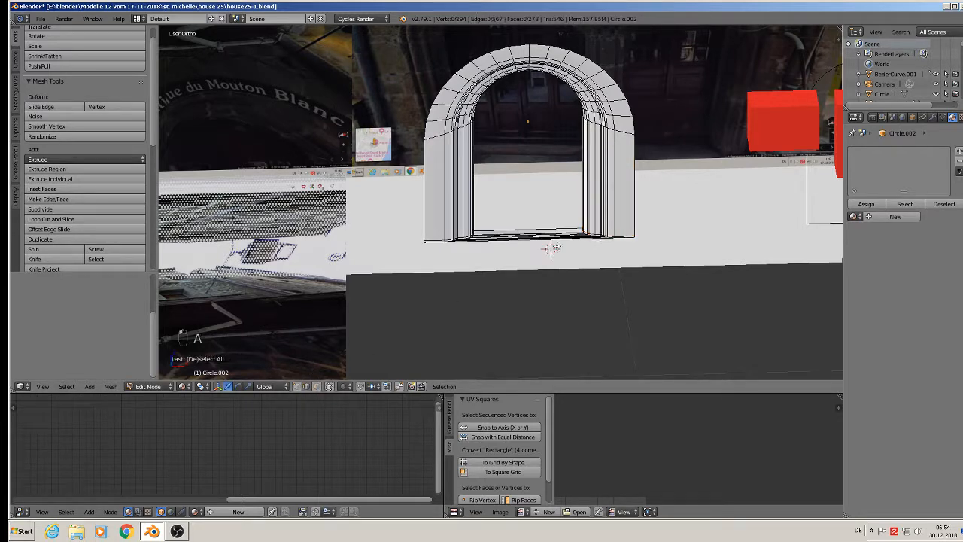
key("x")
key("c")
left_click_drag(530, 227, 531, 253)
right_click(531, 254)
key("x")
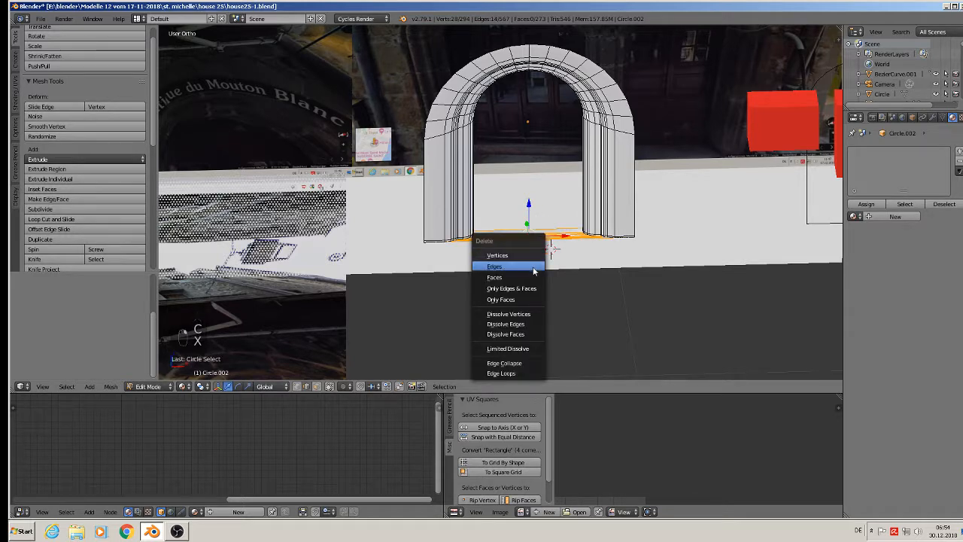
left_click(534, 271)
Step: Select the entire arch frame mesh in front view and unwrap it with Project From View
middle_click_drag(550, 249, 428, 215)
key("KP_1")
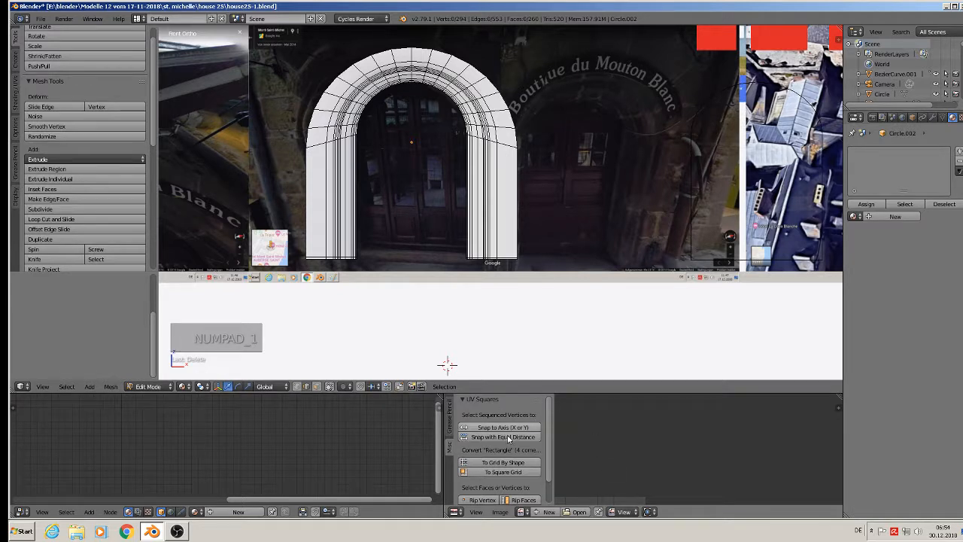
key("t")
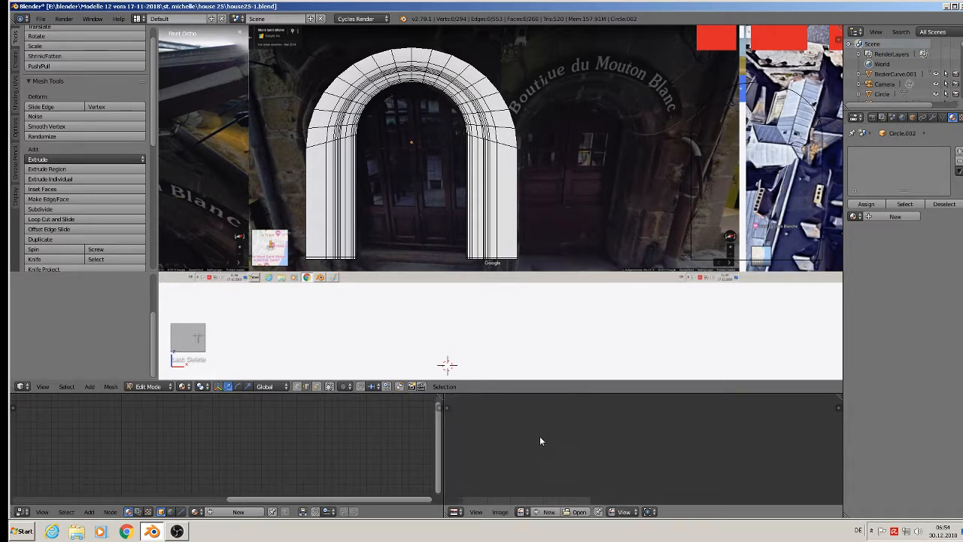
scroll(570, 461, "up", 5)
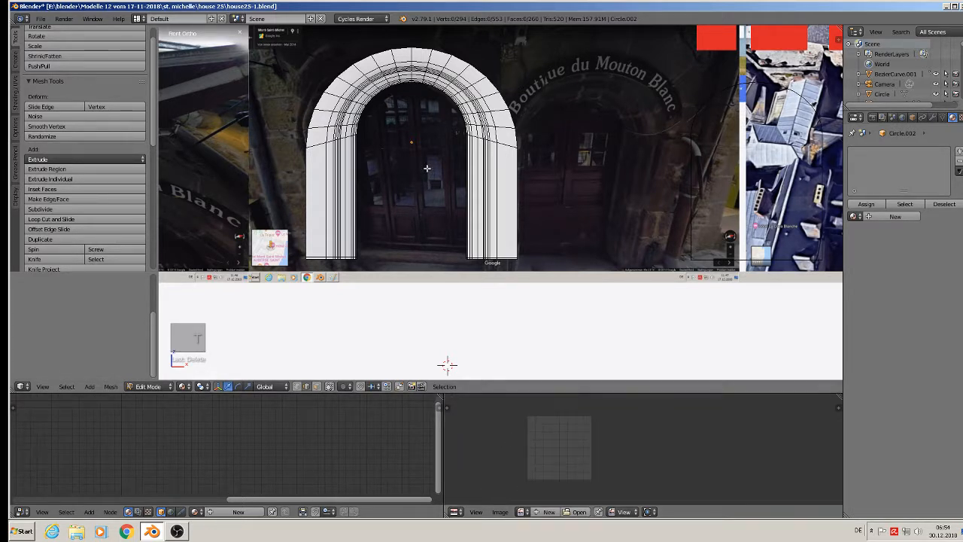
key("Tab")
key("Tab")
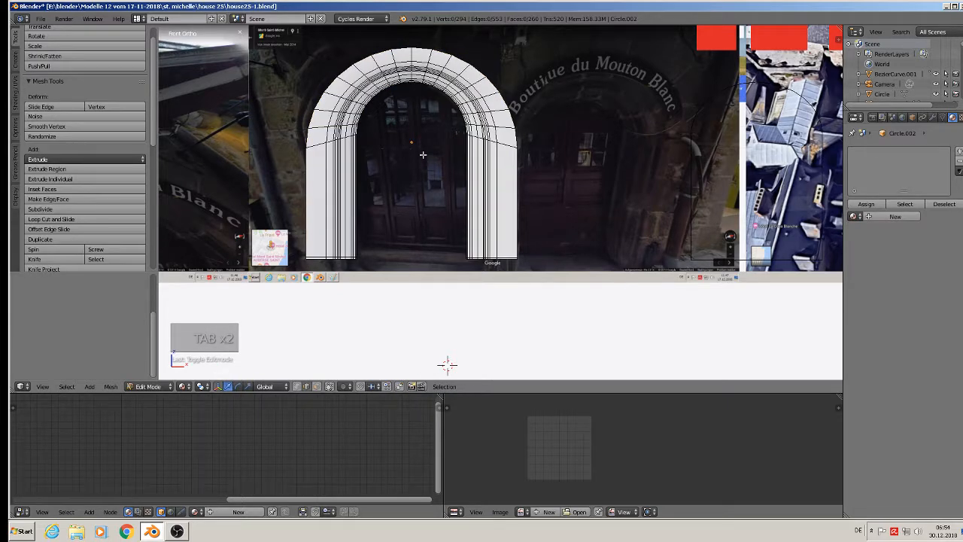
key("a")
key("a")
key("a")
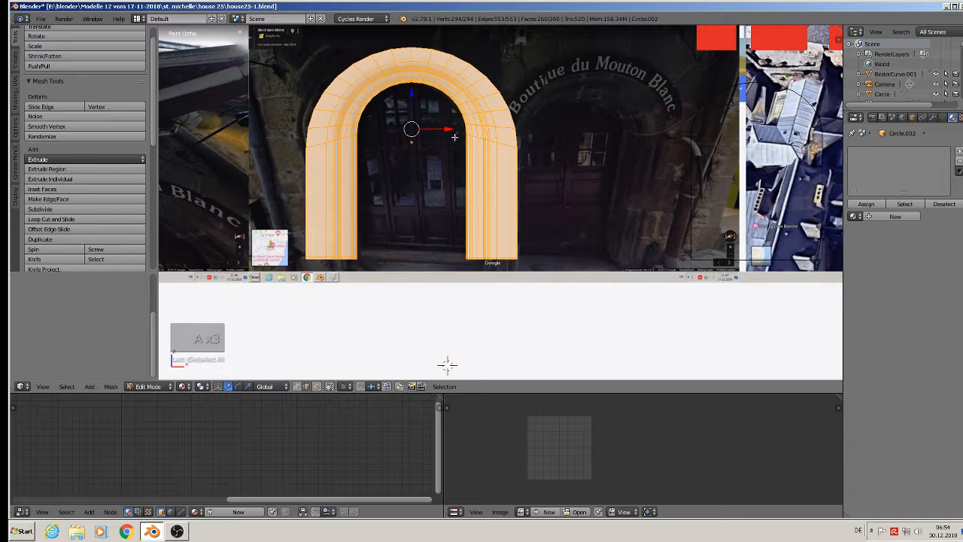
key("u")
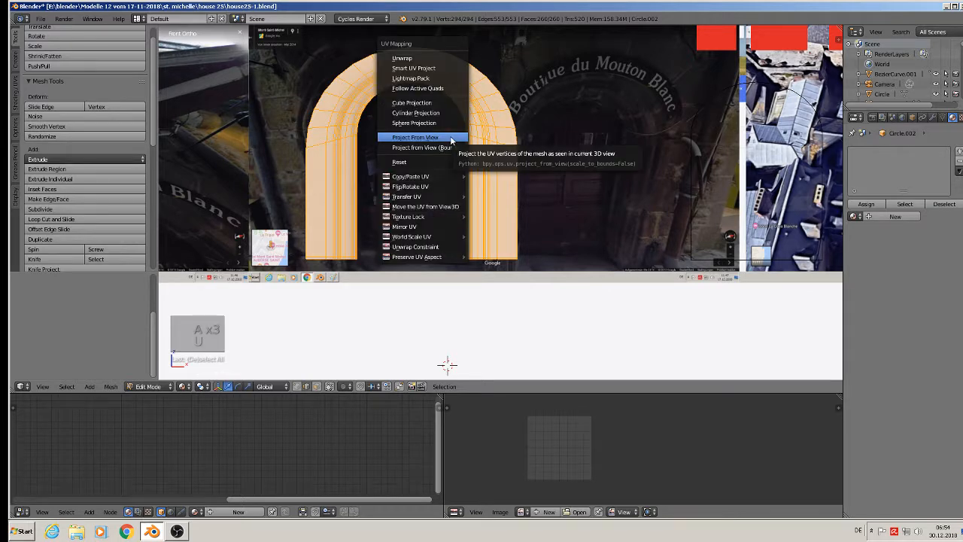
left_click(450, 136)
scroll(583, 476, "up", 5)
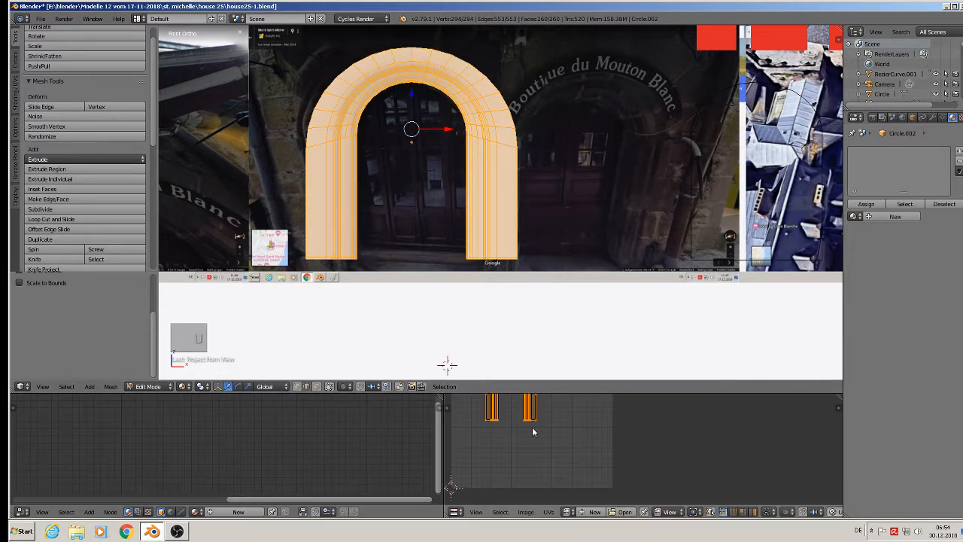
scroll(593, 454, "up", 2)
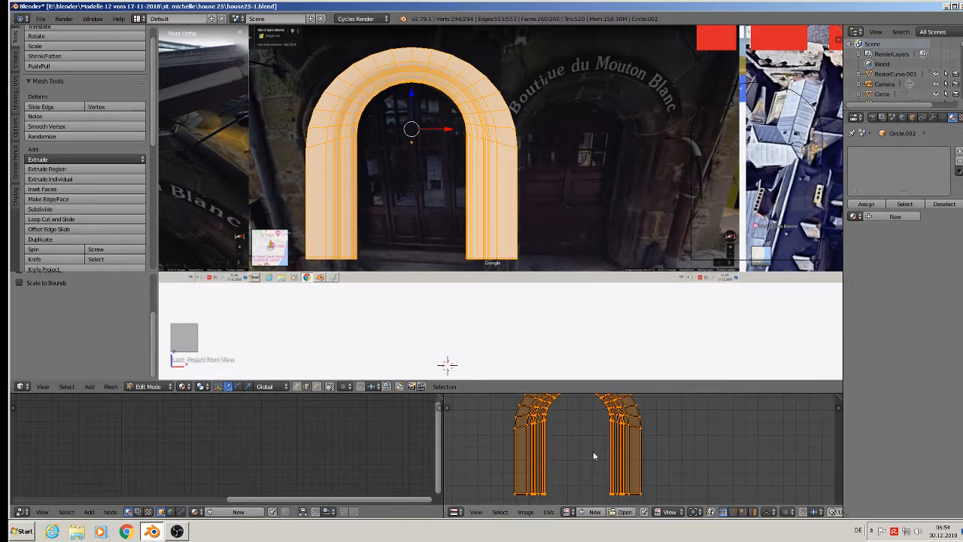
scroll(593, 451, "down", 3)
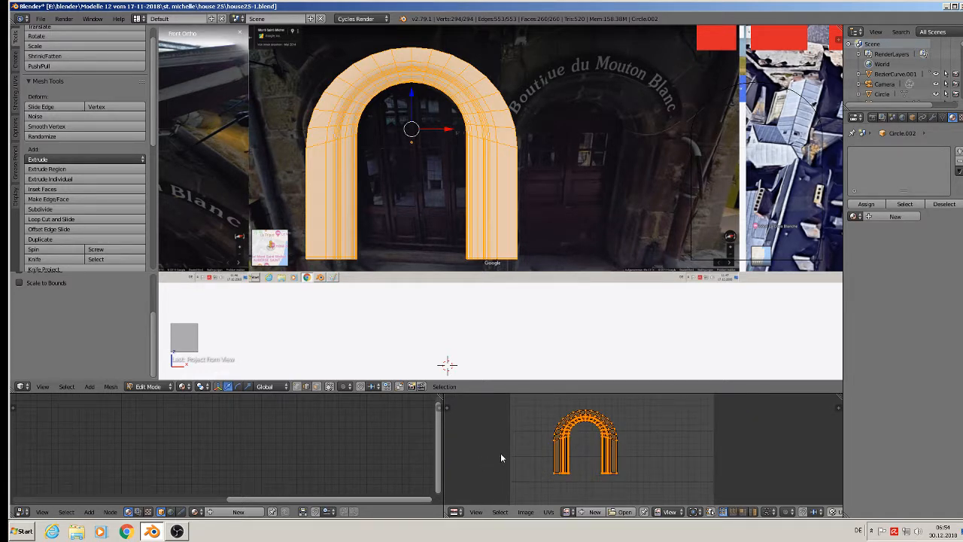
Step: Snap the arch frame's UV vertices to an axis with equal distance using UV Squares
left_click(446, 407)
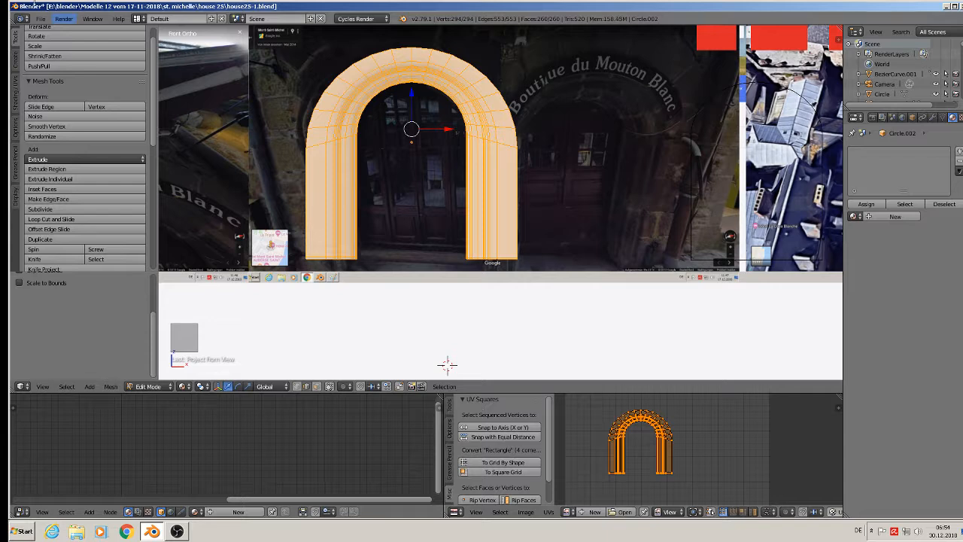
left_click(40, 19)
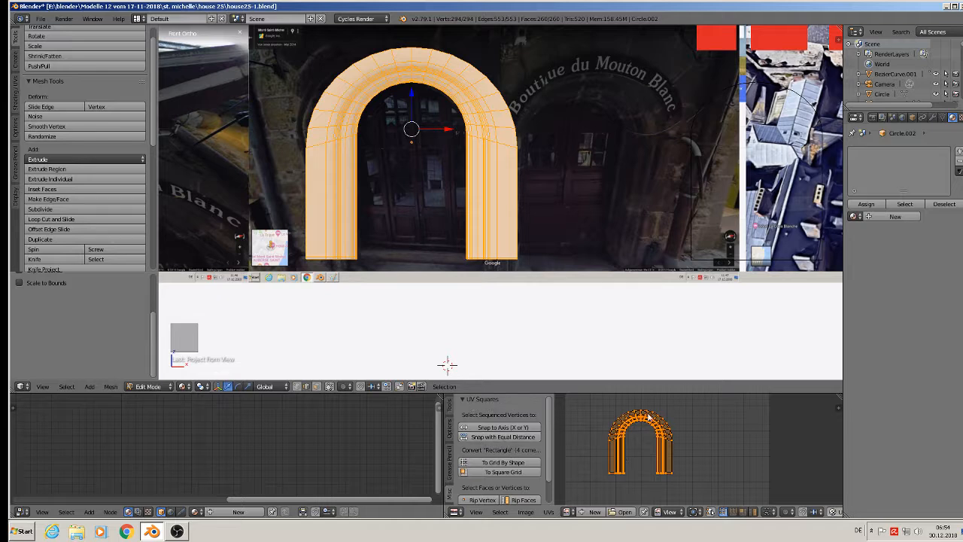
left_click(510, 438)
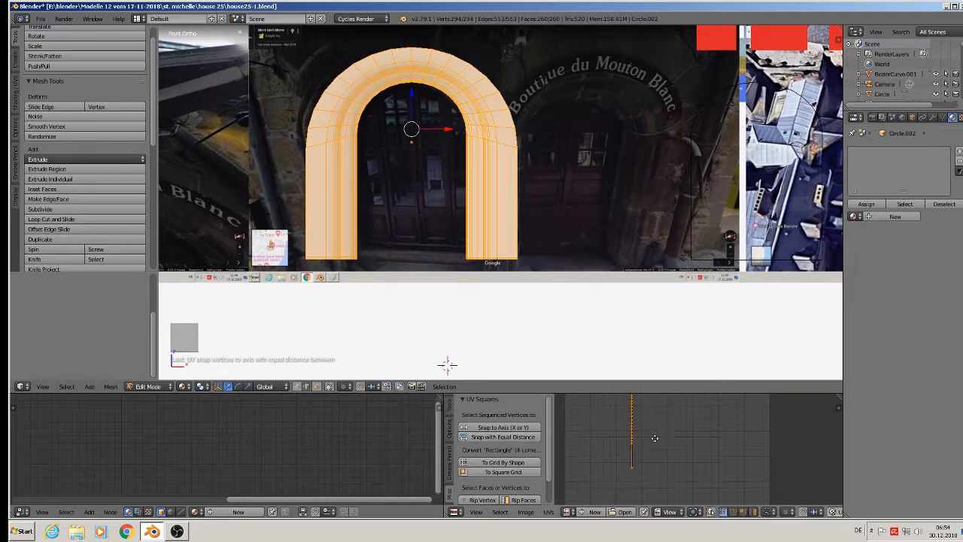
middle_click_drag(655, 438, 649, 481)
scroll(641, 456, "up", 5)
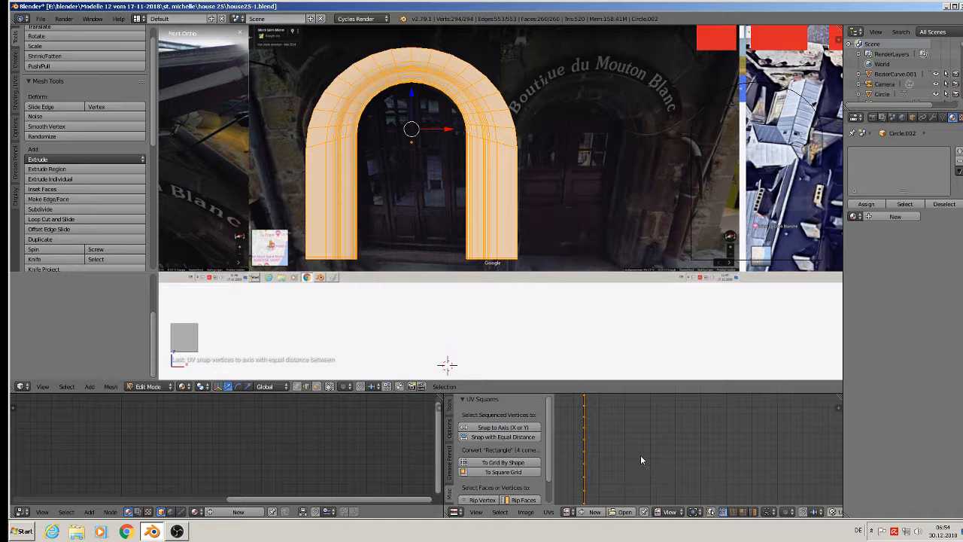
scroll(641, 455, "down", 5)
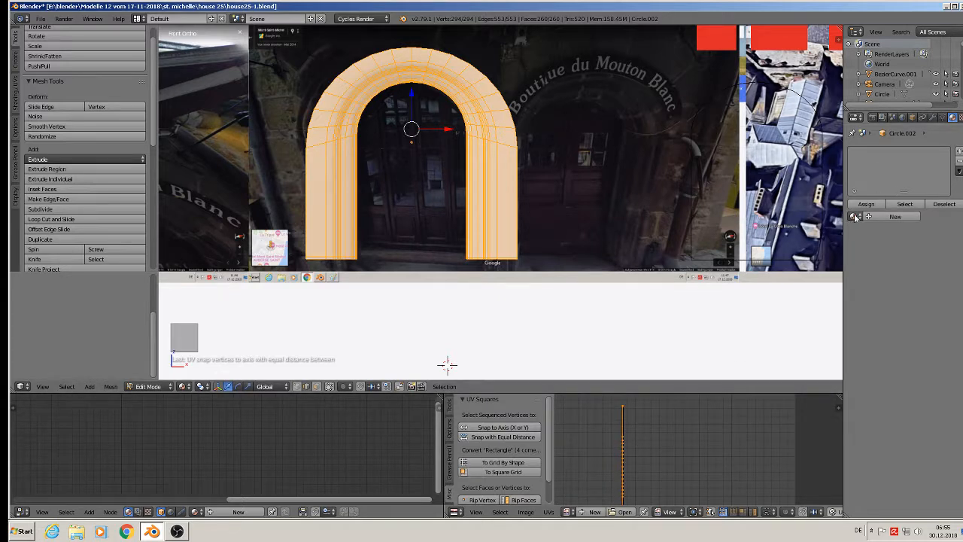
scroll(737, 268, "down", 9)
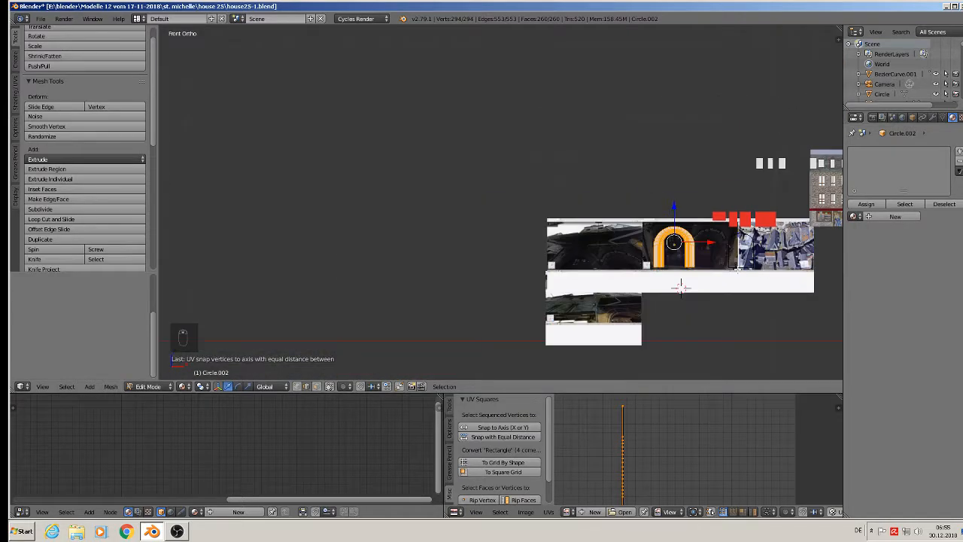
Step: Check which material the existing thin stone arch uses and assign that material, Material.006, to the doorway's arch frame
middle_click_drag(737, 269, 480, 253, "shift")
key("Tab")
scroll(800, 190, "up", 3)
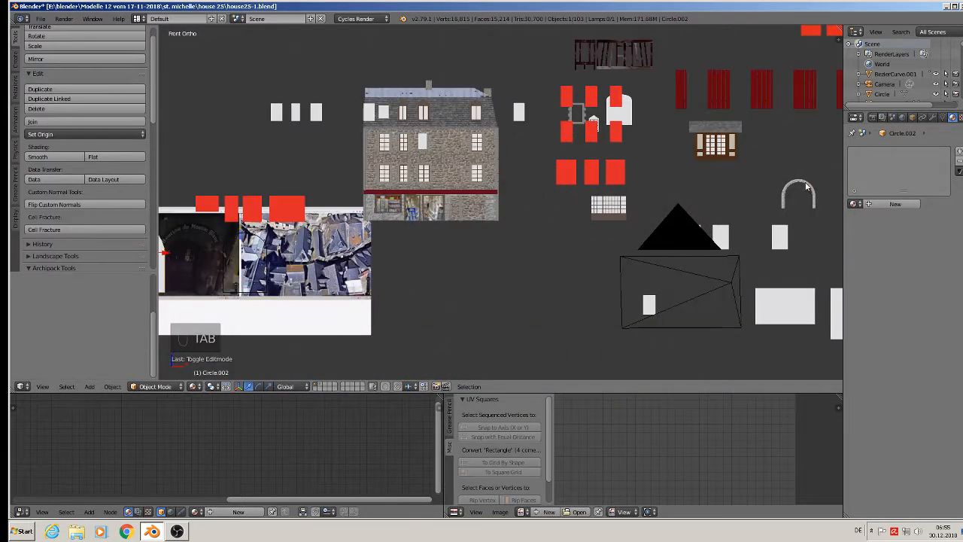
right_click(805, 184)
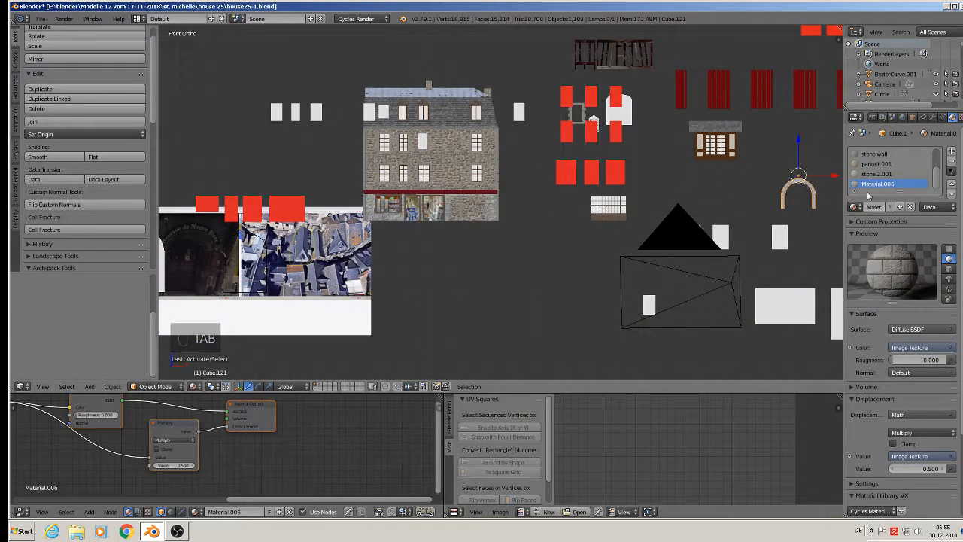
key("Tab")
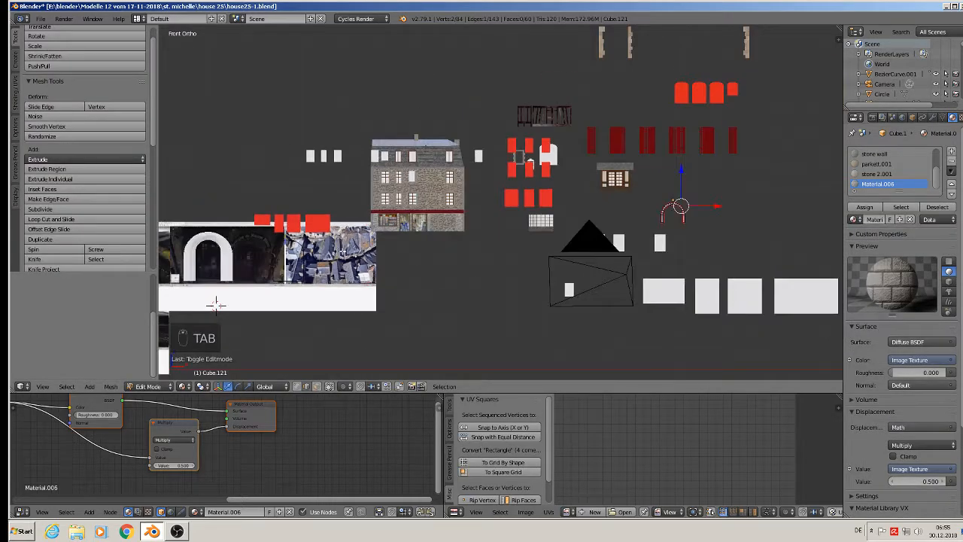
scroll(370, 260, "up", 5)
key("Tab")
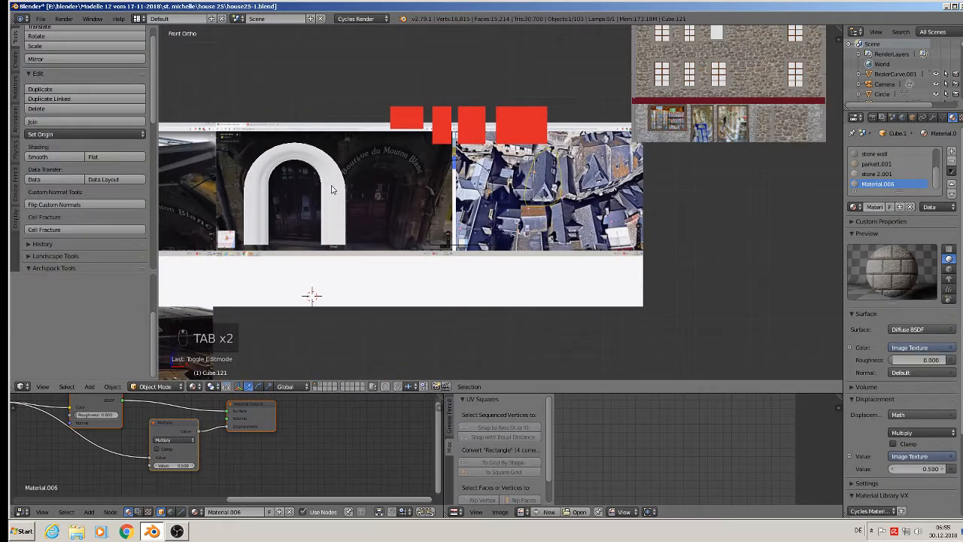
right_click(332, 190)
key("KP_Decimal")
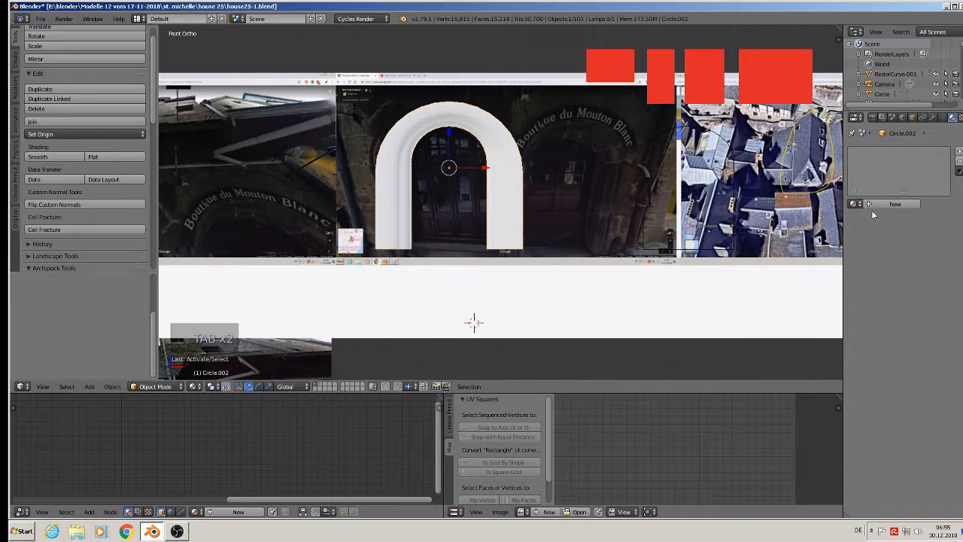
left_click(854, 204)
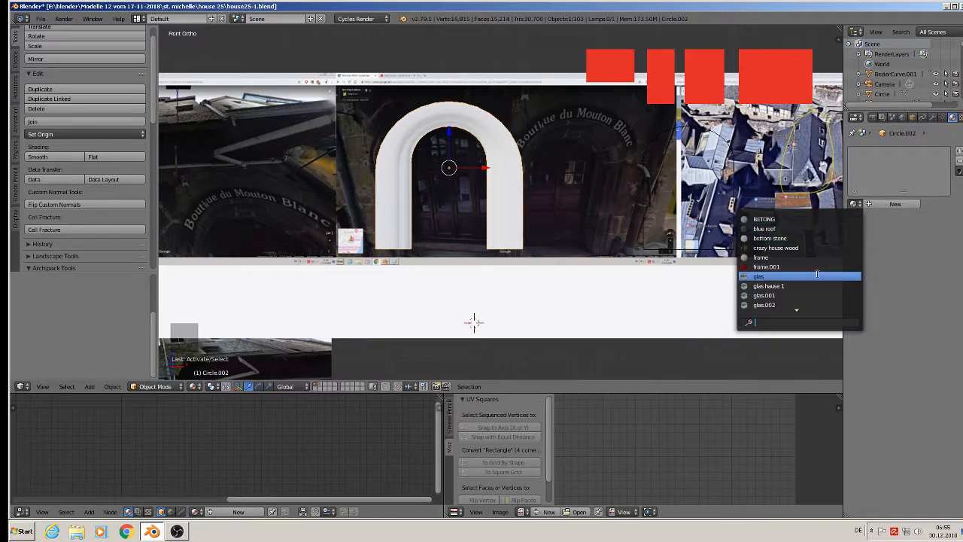
type("ma")
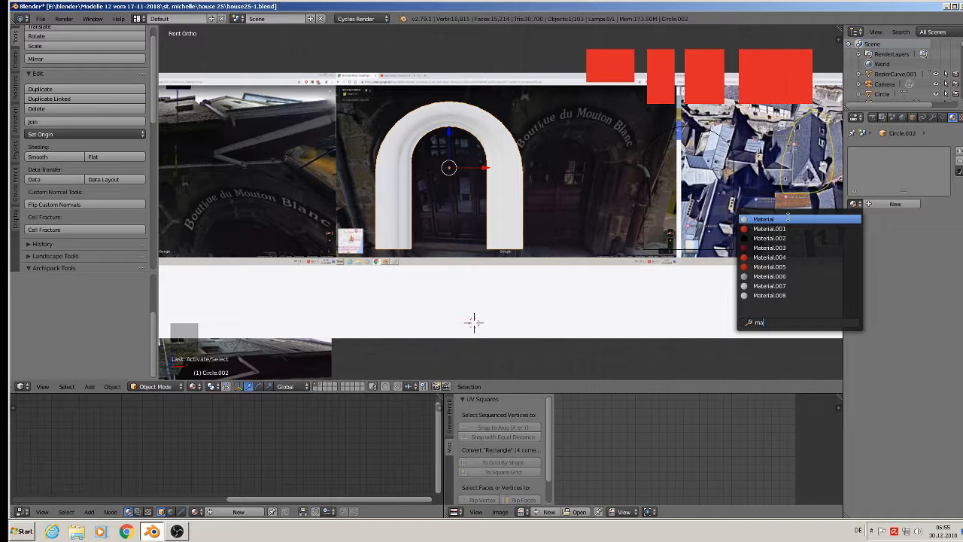
left_click(783, 276)
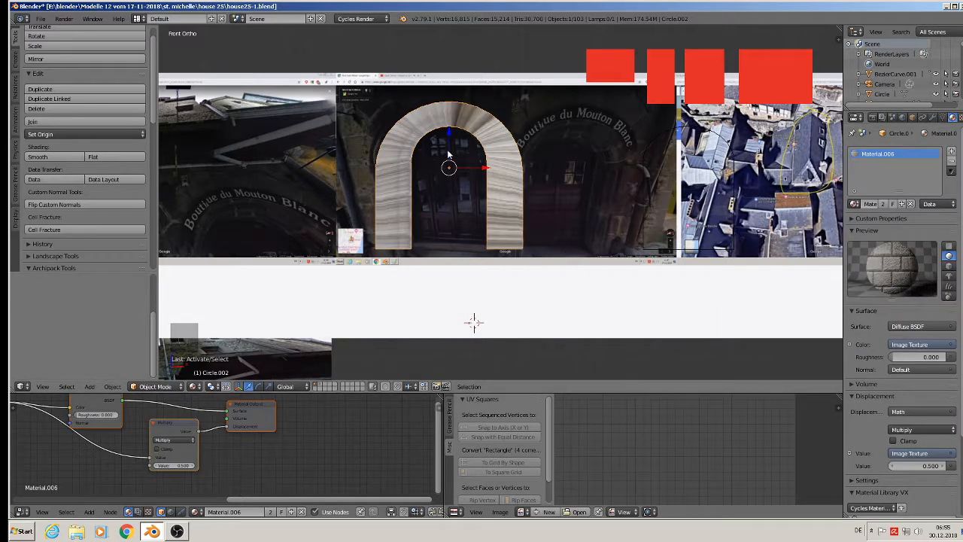
Step: In Edit Mode, try to widen the arch frame's collapsed UV line by scaling it along X and Y
key("Tab")
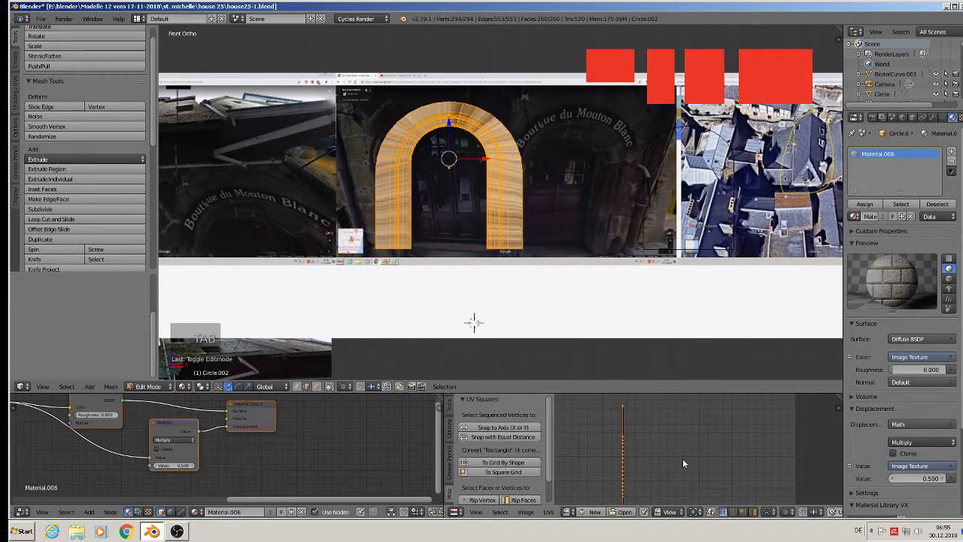
key("s")
key("x")
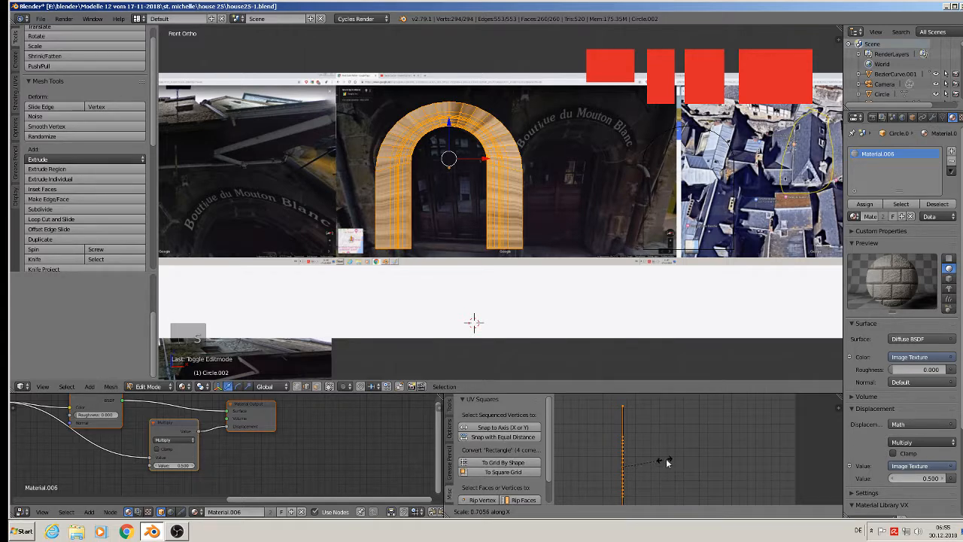
key("y")
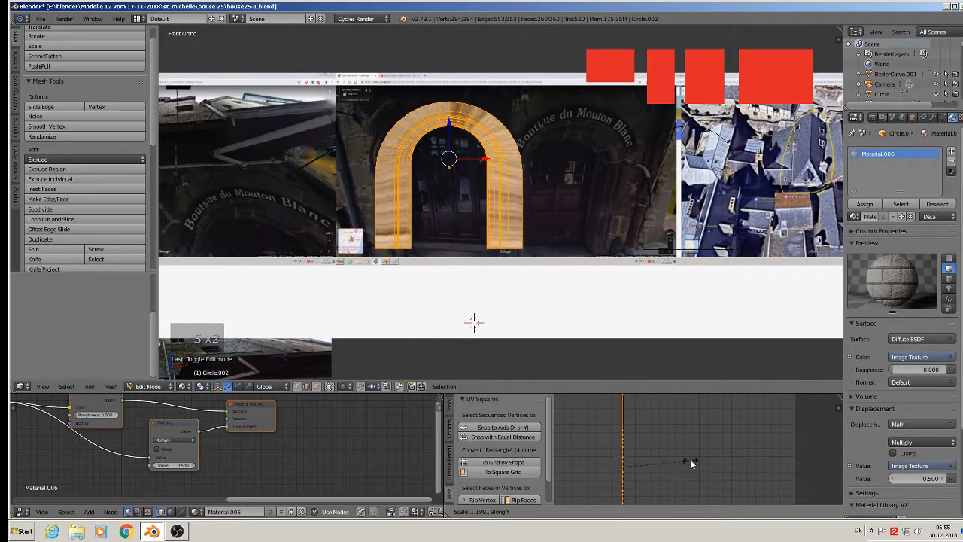
key("x")
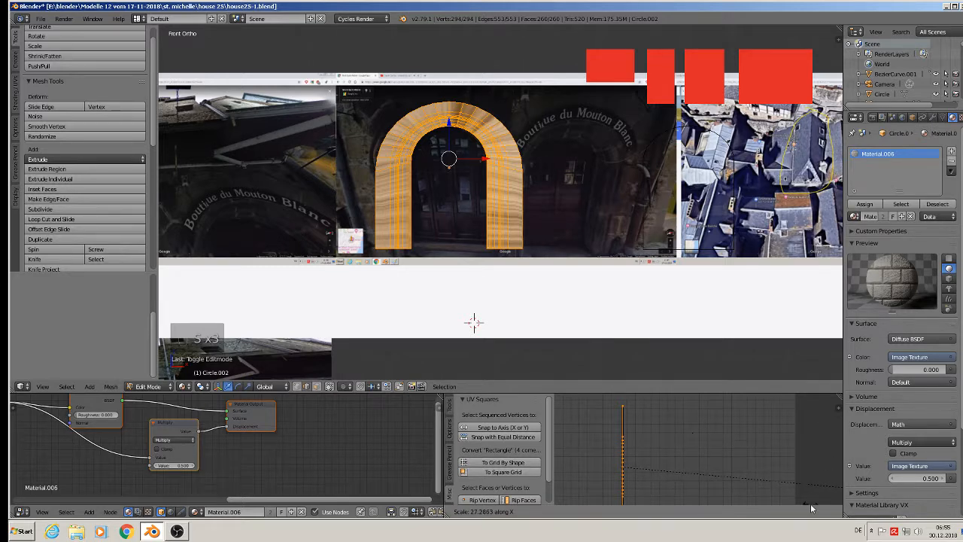
left_click(666, 427)
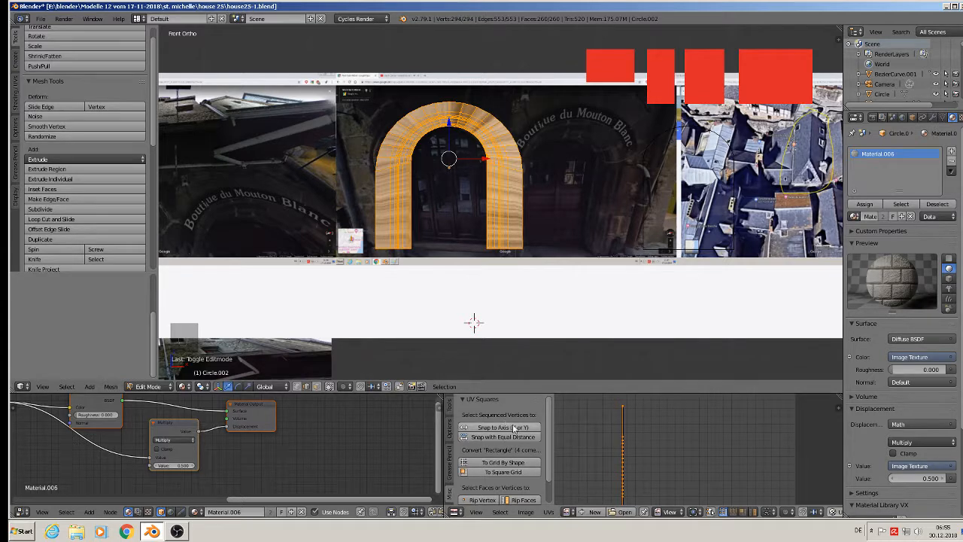
Step: Undo the UV scaling and the equal-distance snap to return to the projected arch layout
key("ctrl+z")
key("ctrl+z")
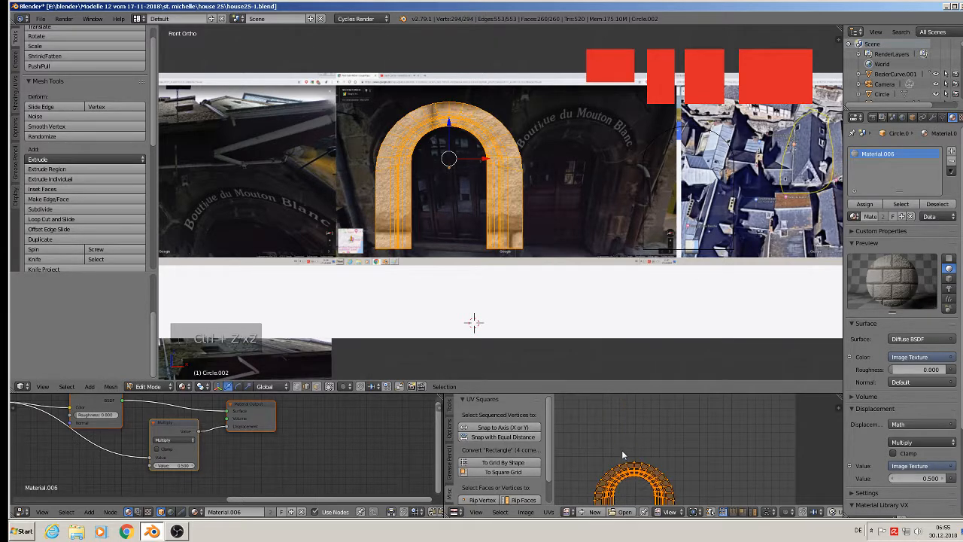
middle_click_drag(651, 445, 655, 414)
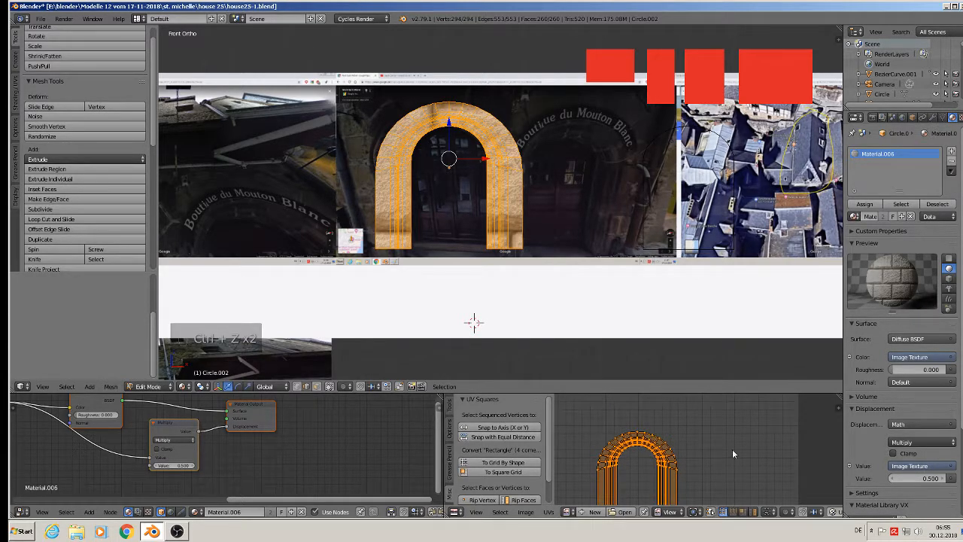
Step: Try UV Squares' Snap to Axis, To Square Grid and To Grid By Shape on the arch UVs, undoing each attempt
left_click(514, 427)
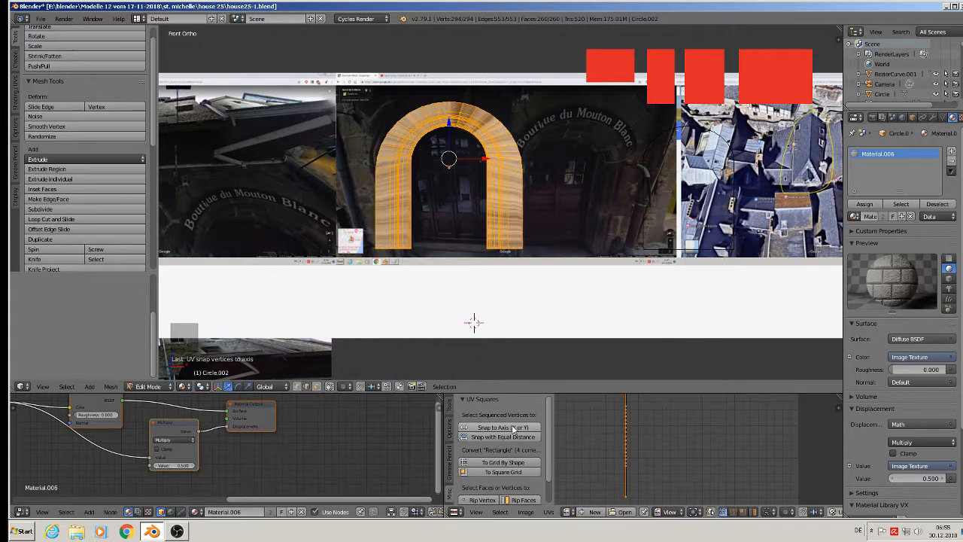
key("ctrl+z")
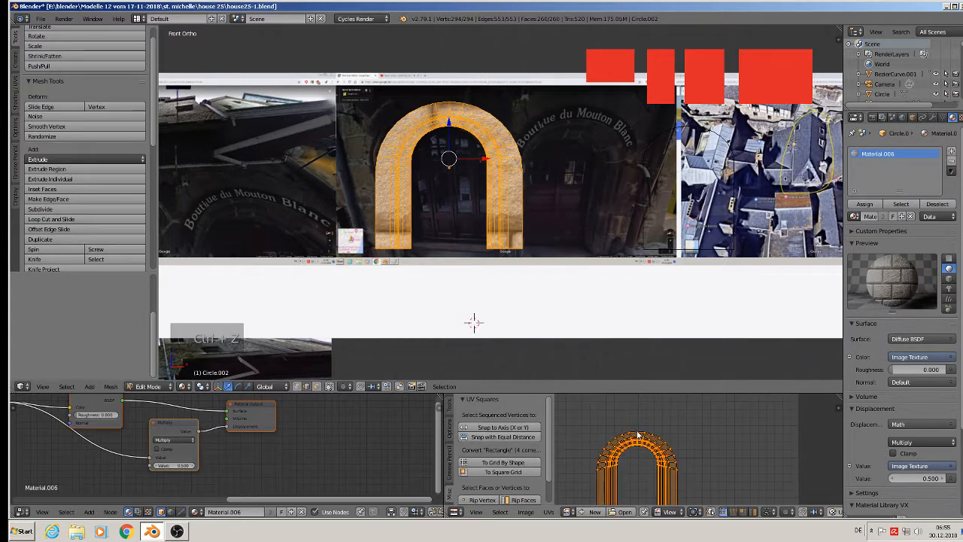
left_click(513, 472)
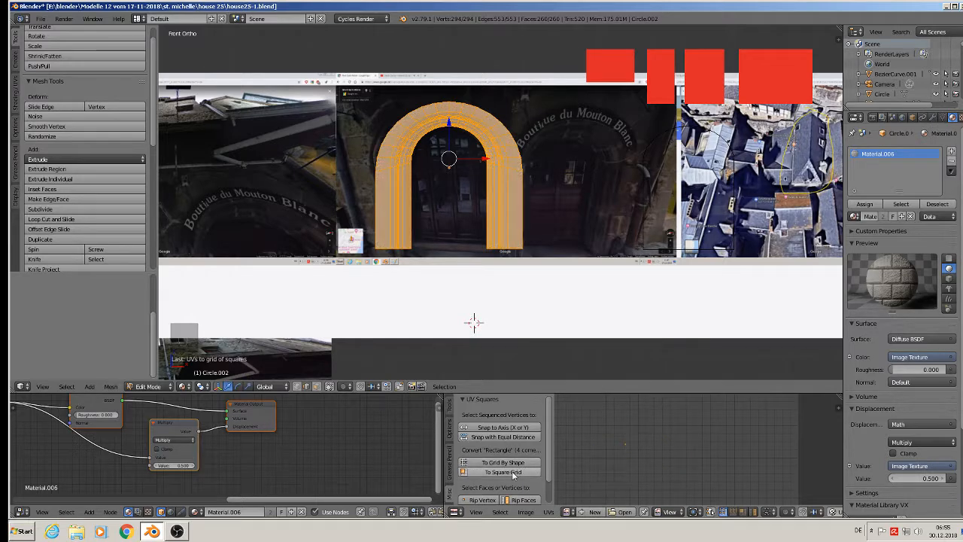
key("ctrl+z")
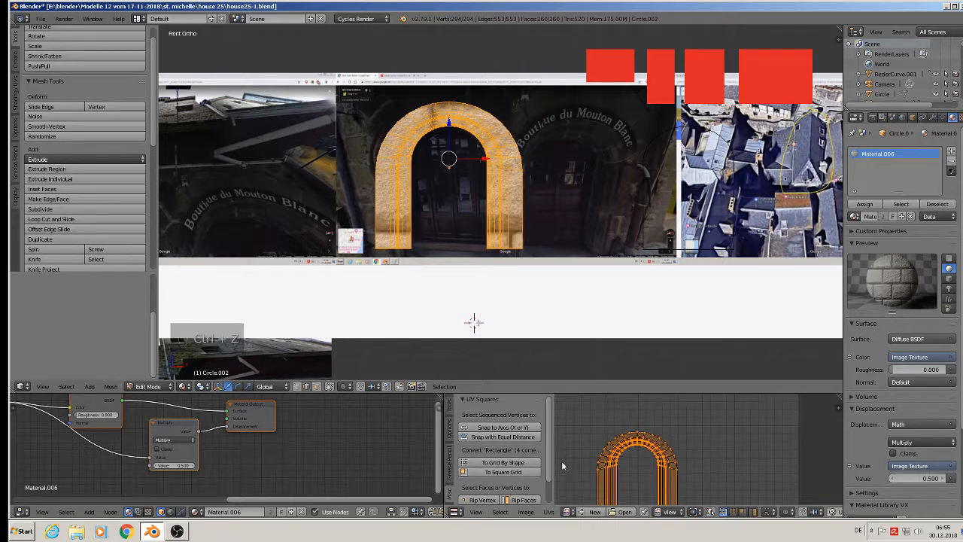
left_click(503, 463)
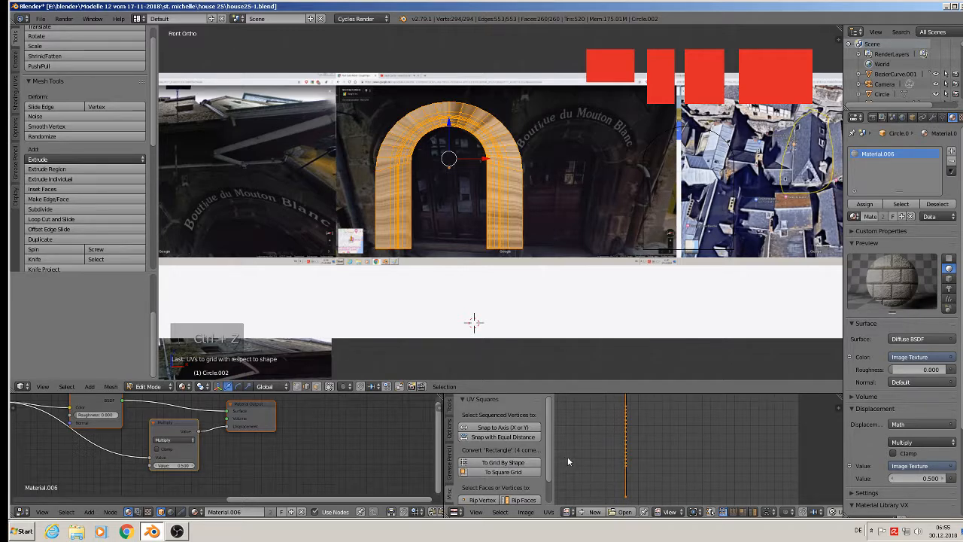
key("ctrl+z")
key("ctrl+z")
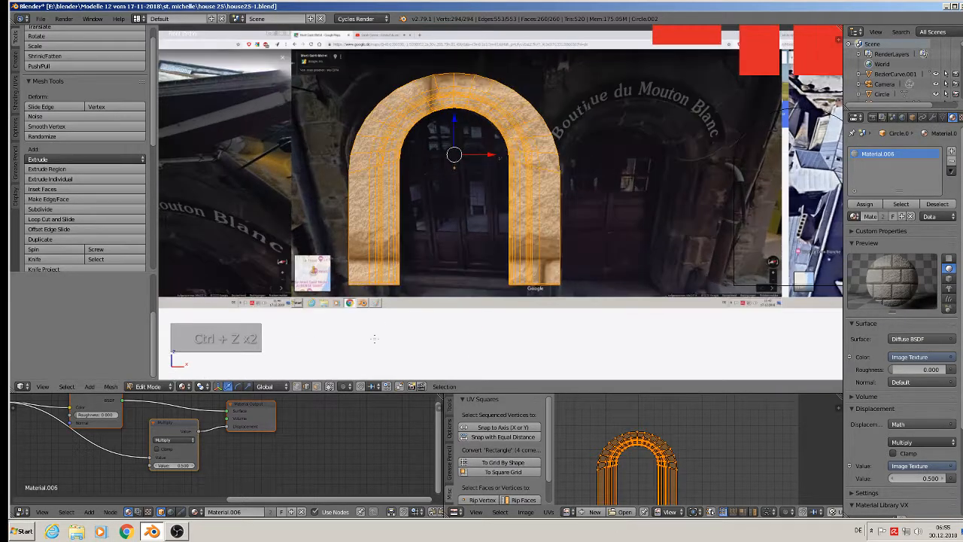
Step: Try to select a continuous face strip along the arch frame's outer front with Pick Shortest Path, and clear the selection
right_click(359, 263)
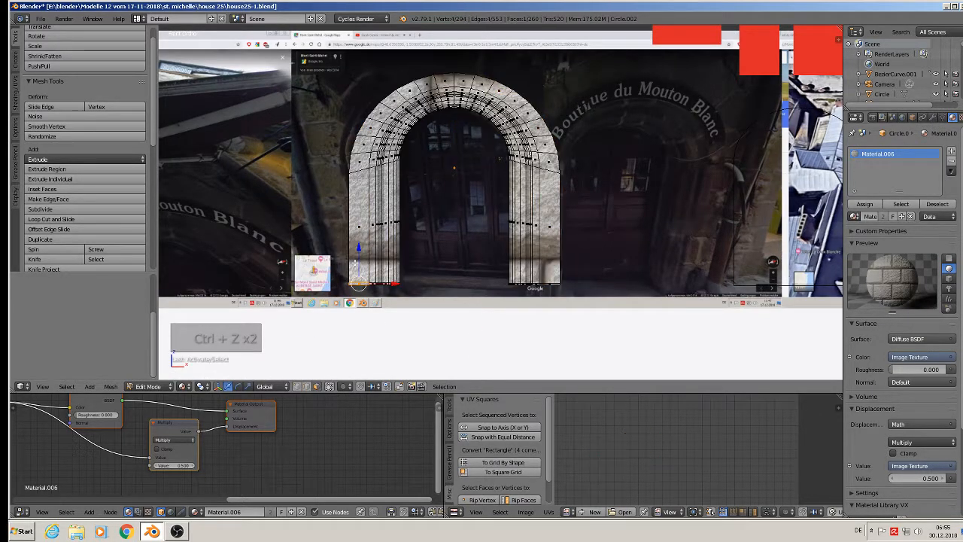
right_click(552, 285, "ctrl")
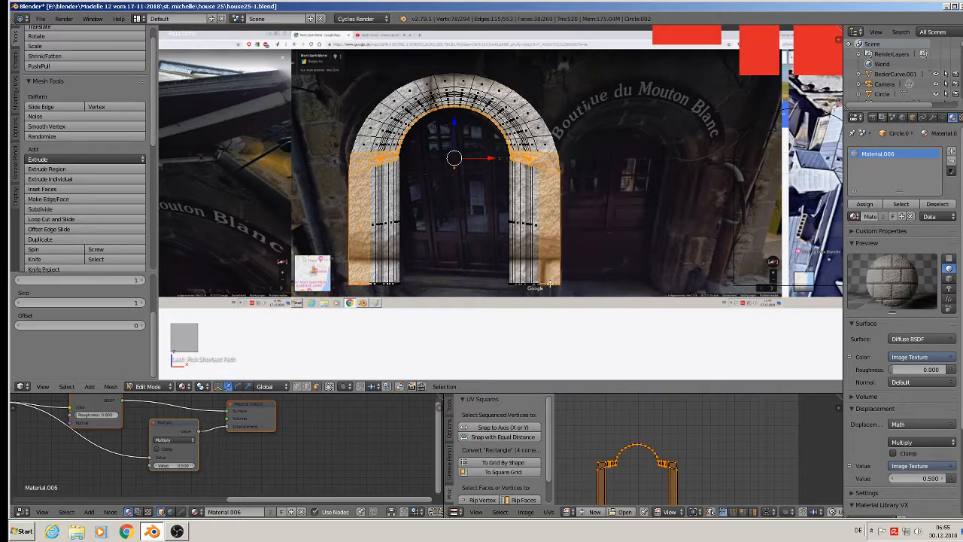
middle_click_drag(491, 241, 392, 148)
scroll(374, 147, "up", 3)
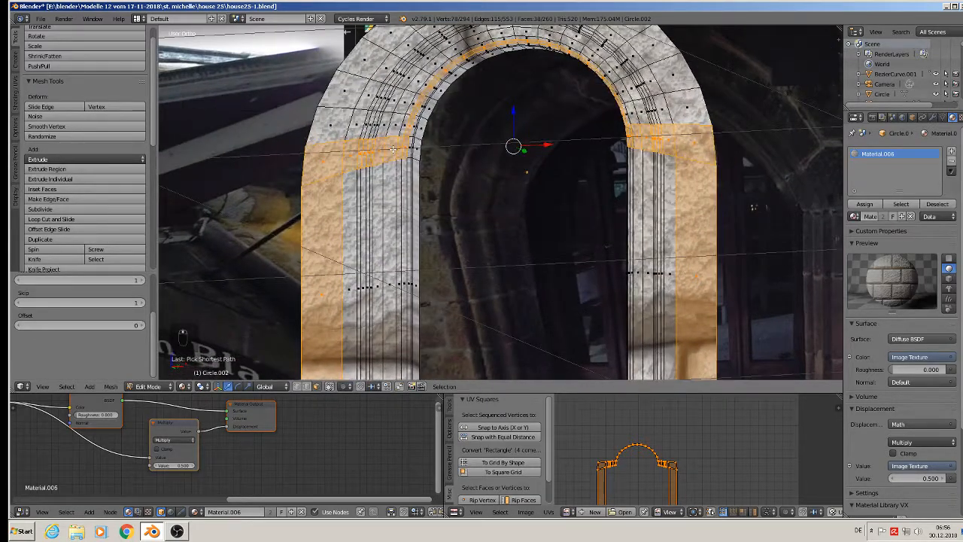
scroll(393, 149, "down", 2)
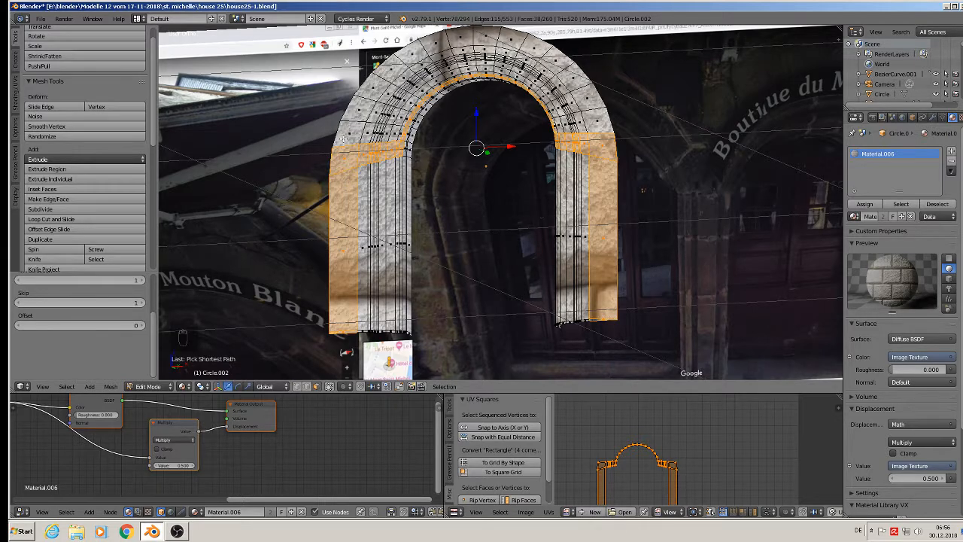
right_click(343, 139)
right_click(359, 154)
right_click(606, 143, "ctrl")
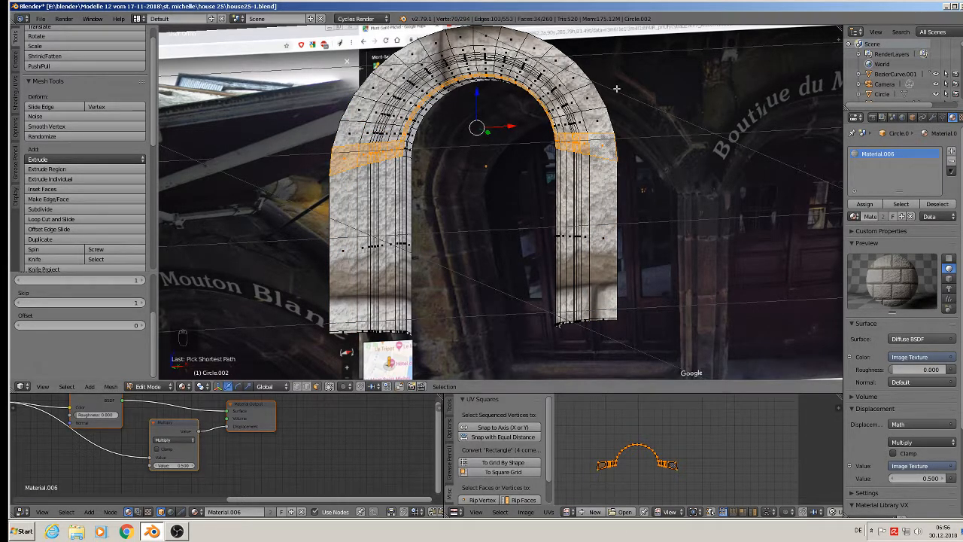
key("a")
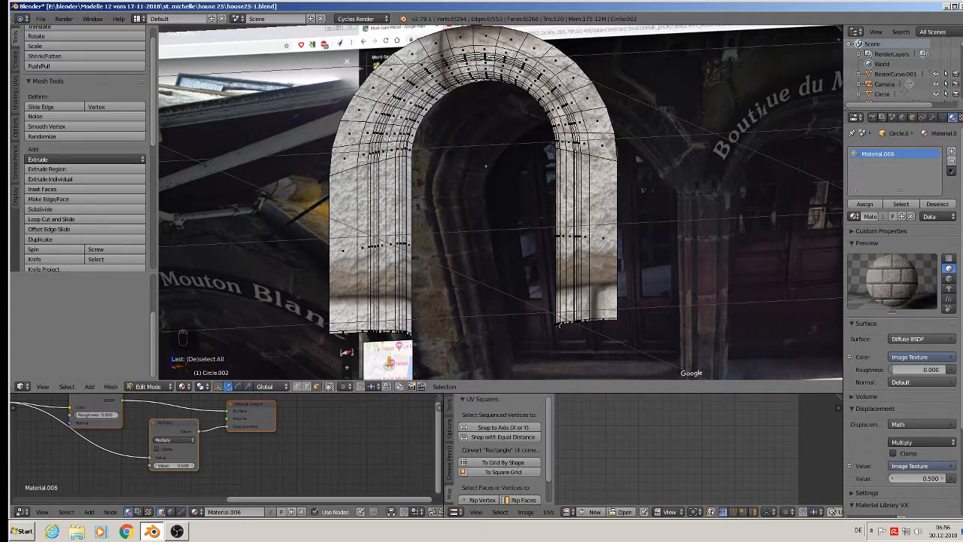
Step: Return to Object Mode and apply Rotation & Scale to the arch frame
scroll(387, 140, "up", 3)
key("KP_5")
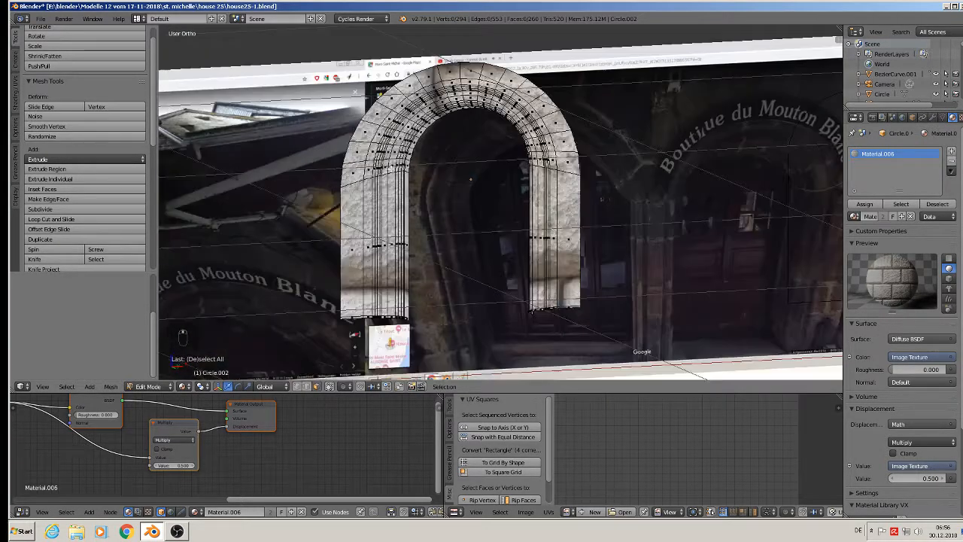
key("Tab")
left_click(89, 386)
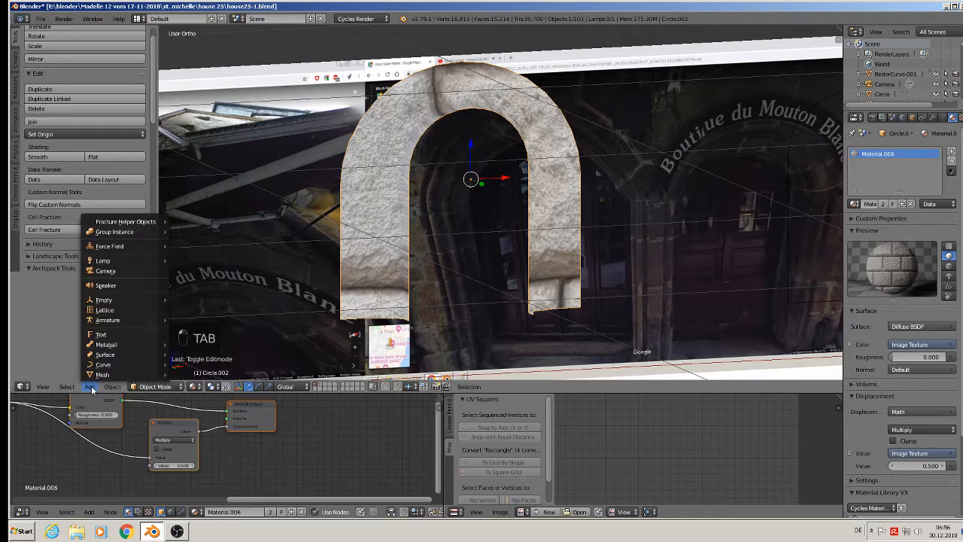
mouse_move(112, 386)
mouse_move(144, 311)
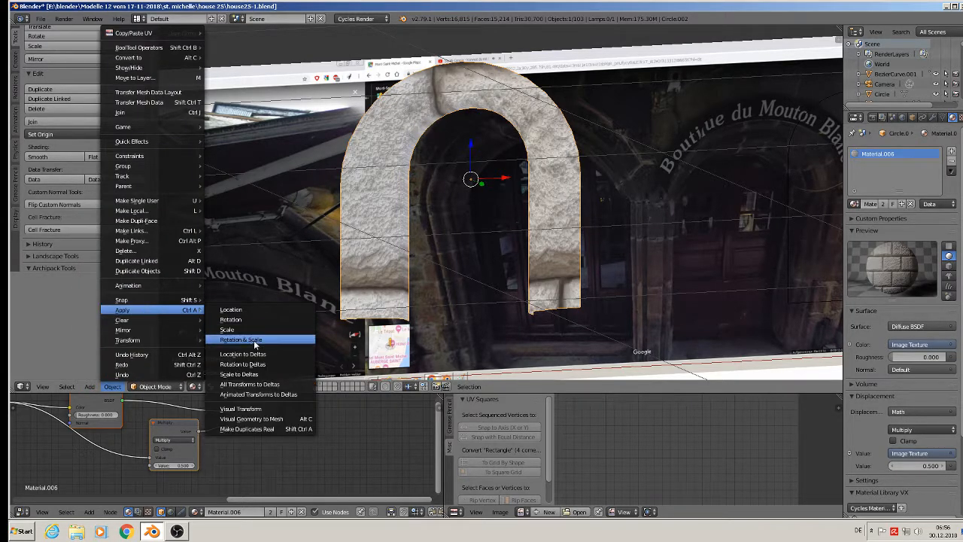
left_click(240, 339)
Step: Select the entire arch frame mesh in Edit Mode and UV-map it with the standard Unwrap
key("Tab")
key("a")
key("a")
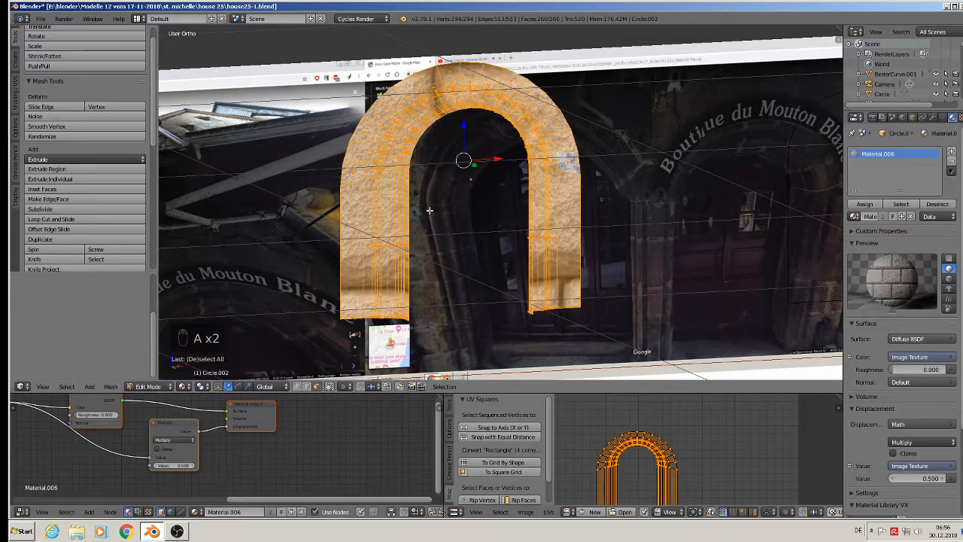
middle_click_drag(429, 210, 456, 215)
key("u")
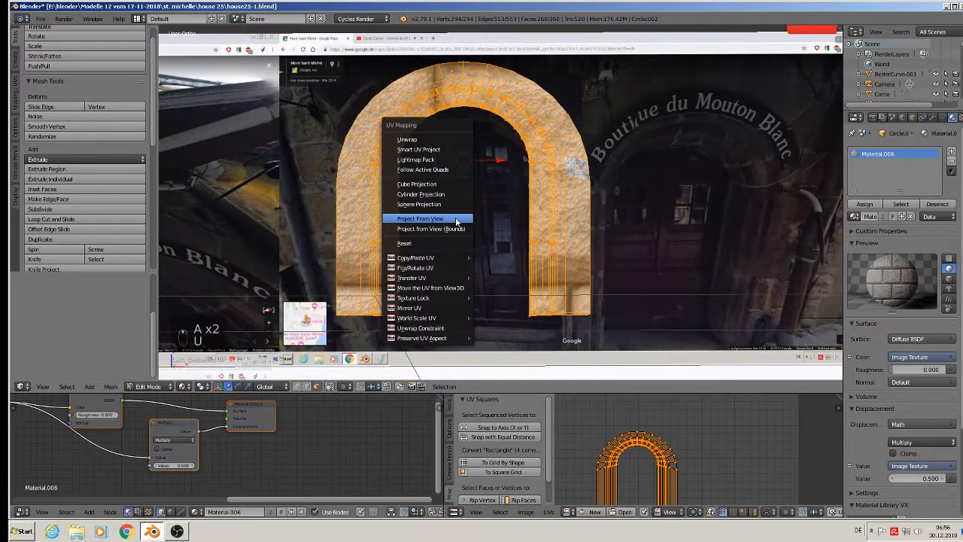
left_click(451, 143)
Step: Straighten the unwrapped arch UVs into a rectangular strip with UV Squares' Snap with Equal Distance
scroll(695, 457, "down", 3)
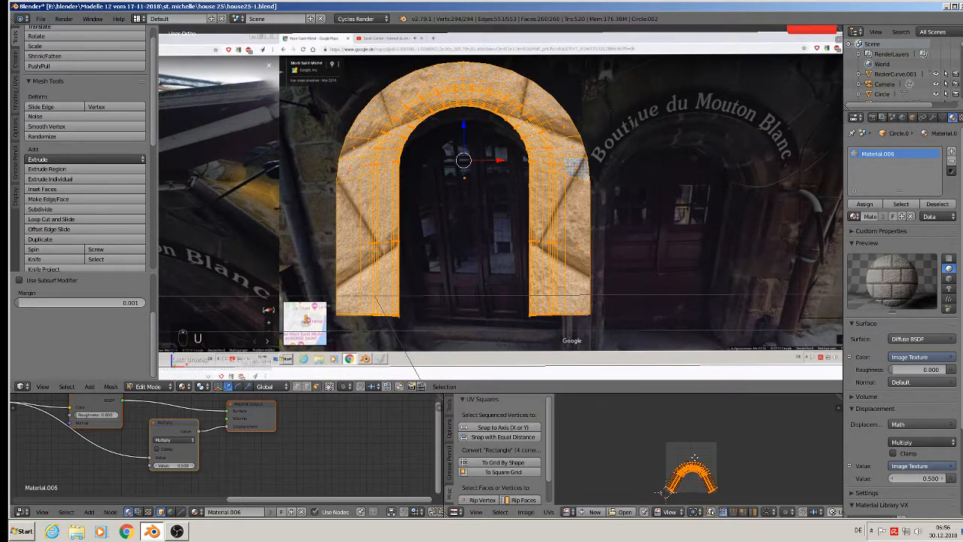
scroll(674, 446, "up", 5)
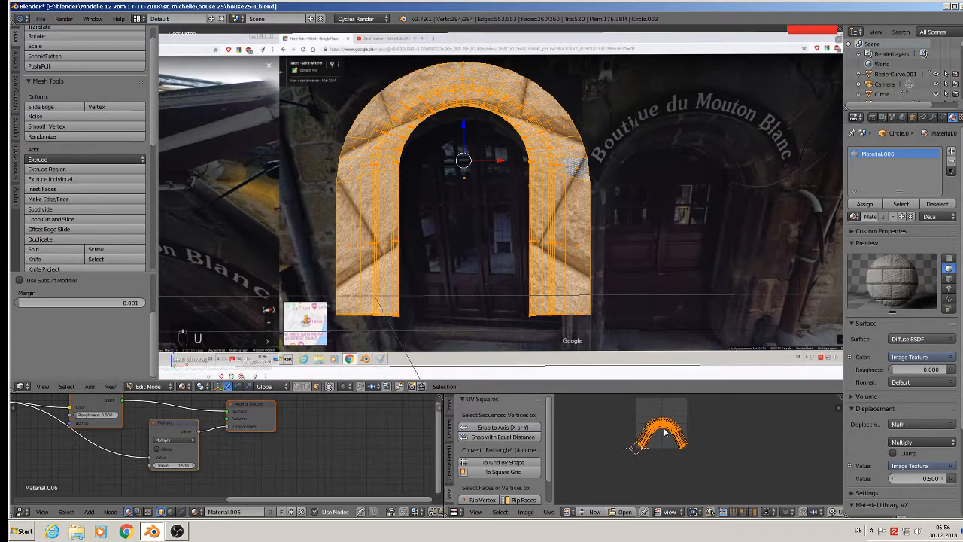
left_click(492, 438)
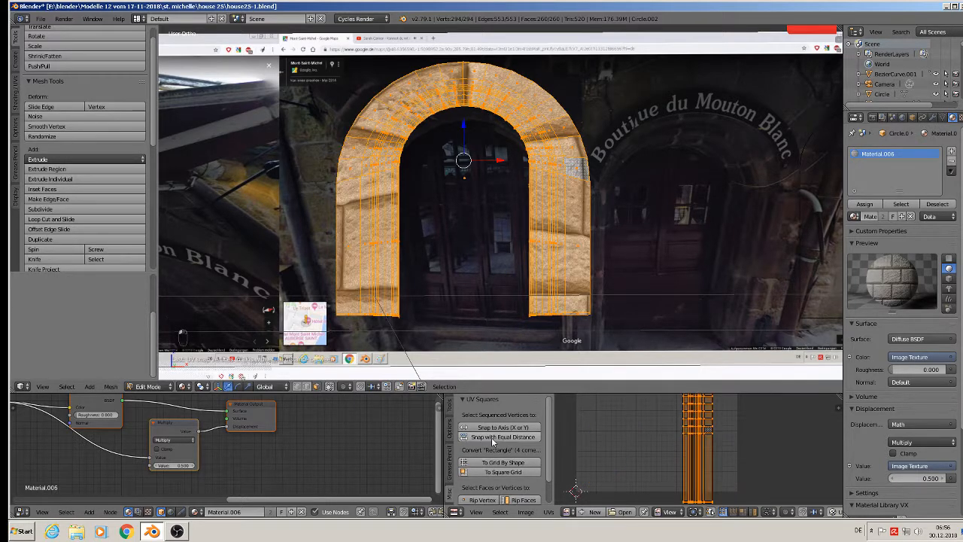
Step: Enlarge the arch's straightened UV strip and rotate it by 90°, then return to Object Mode
scroll(717, 446, "down", 4)
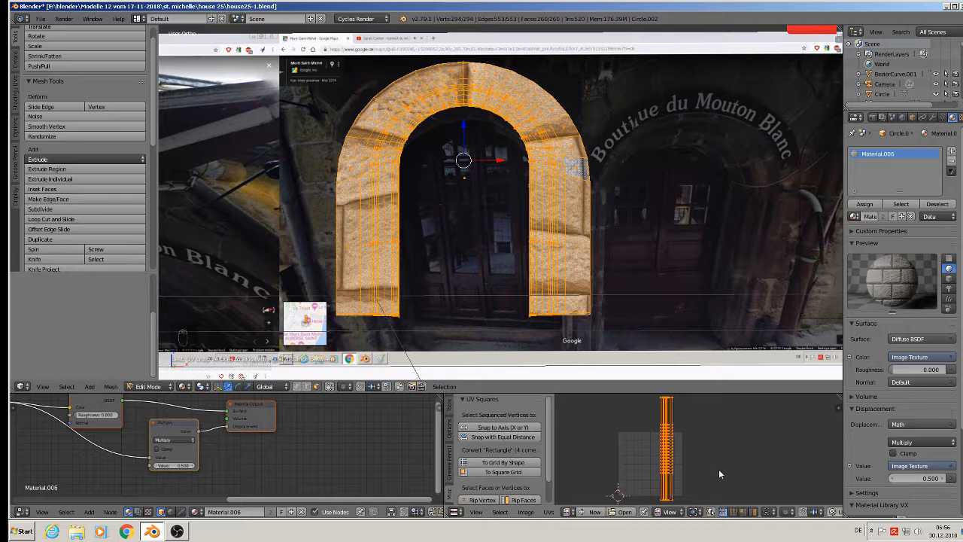
key("s")
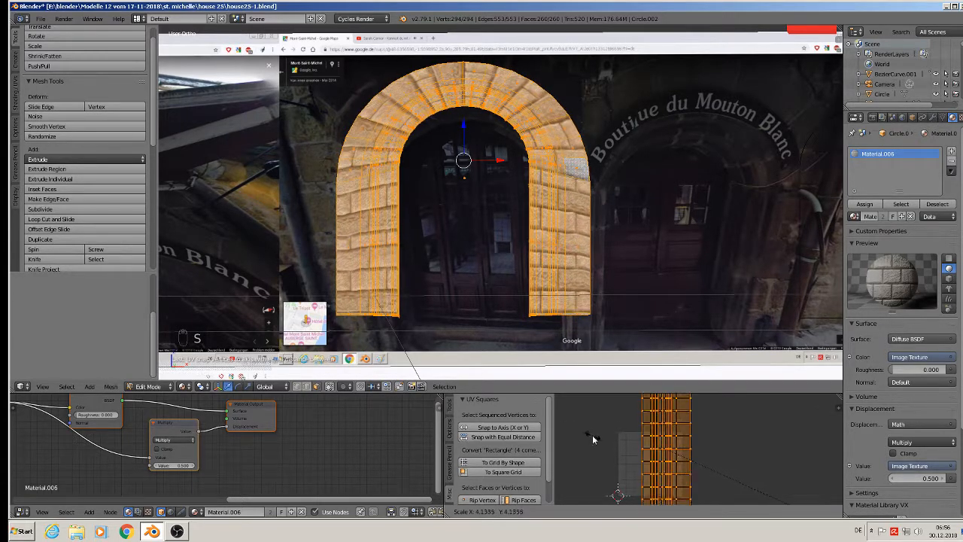
left_click(649, 454)
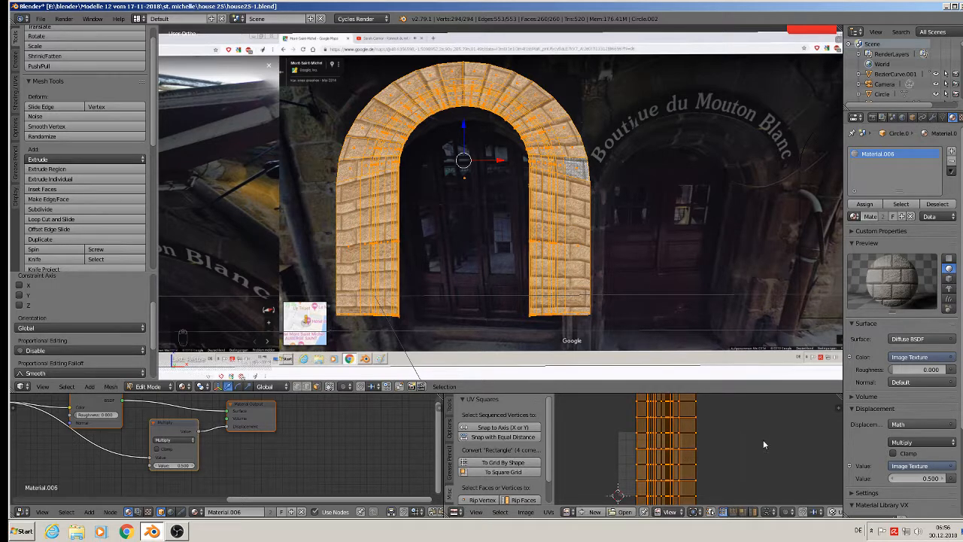
type("r")
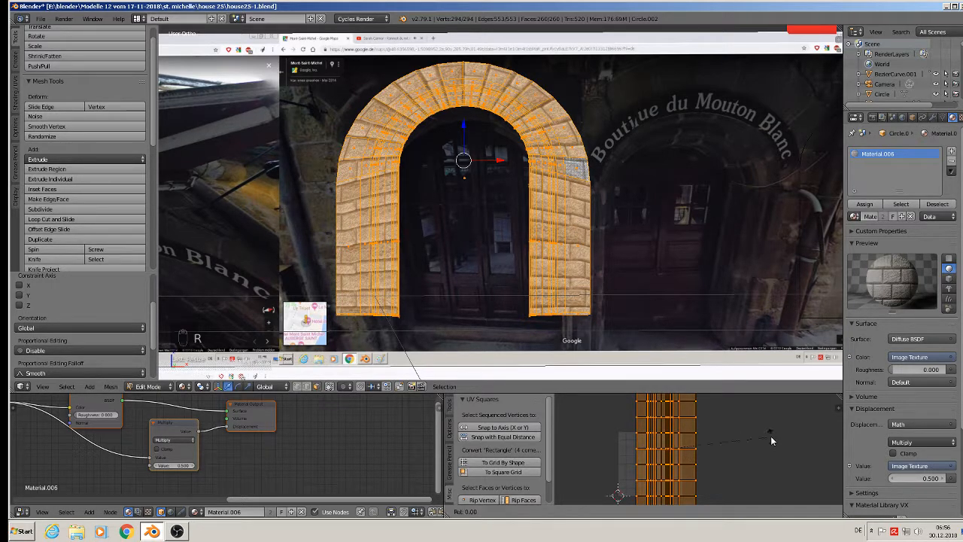
type("90")
left_click(770, 436)
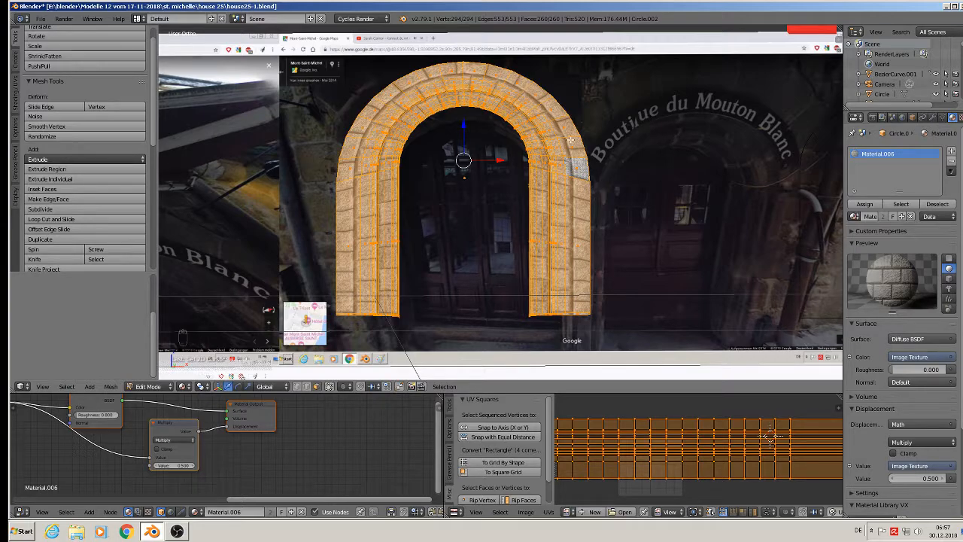
key("Tab")
middle_click_drag(610, 246, 583, 273)
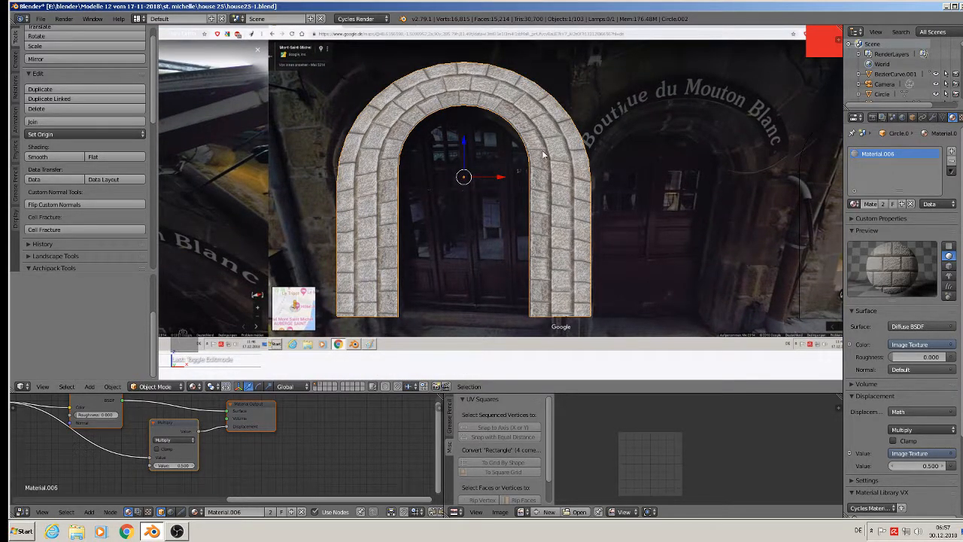
Step: Reopen the arch frame in Edit Mode and clear the mesh selection
key("Tab")
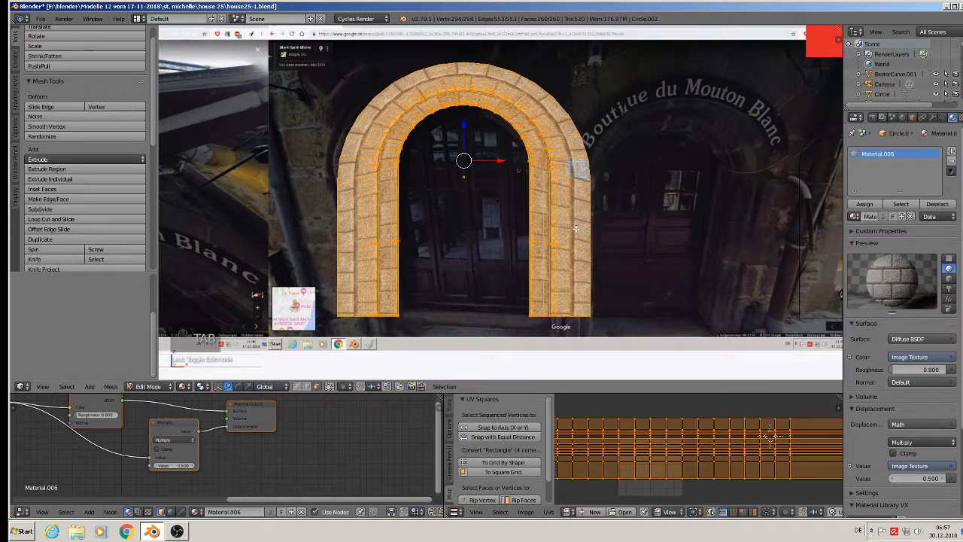
scroll(544, 162, "up", 3)
scroll(543, 191, "up", 3)
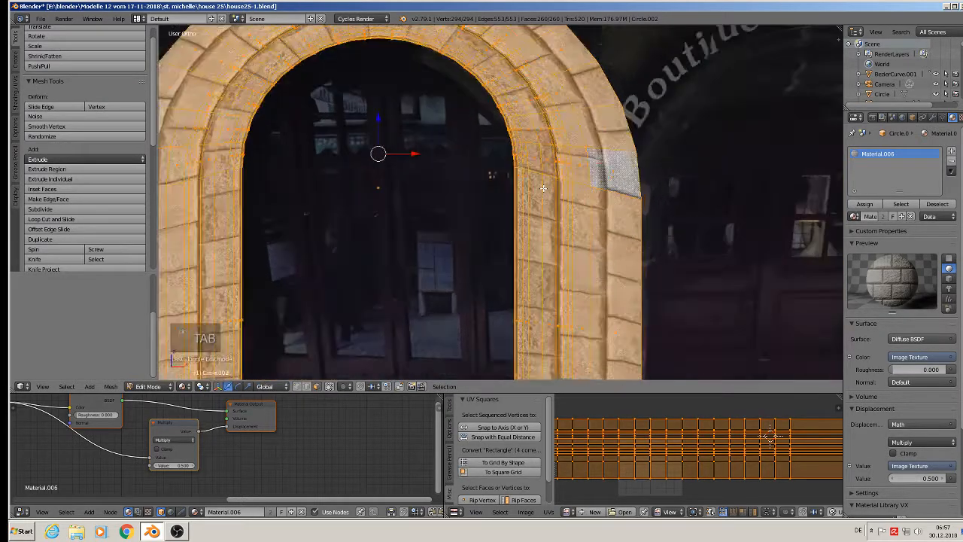
key("a")
key("a")
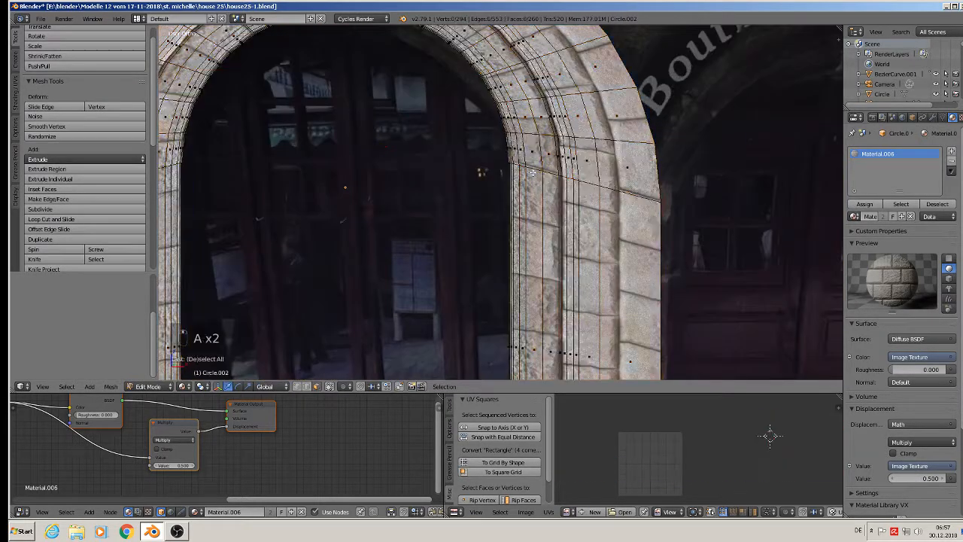
right_click(579, 182, "alt")
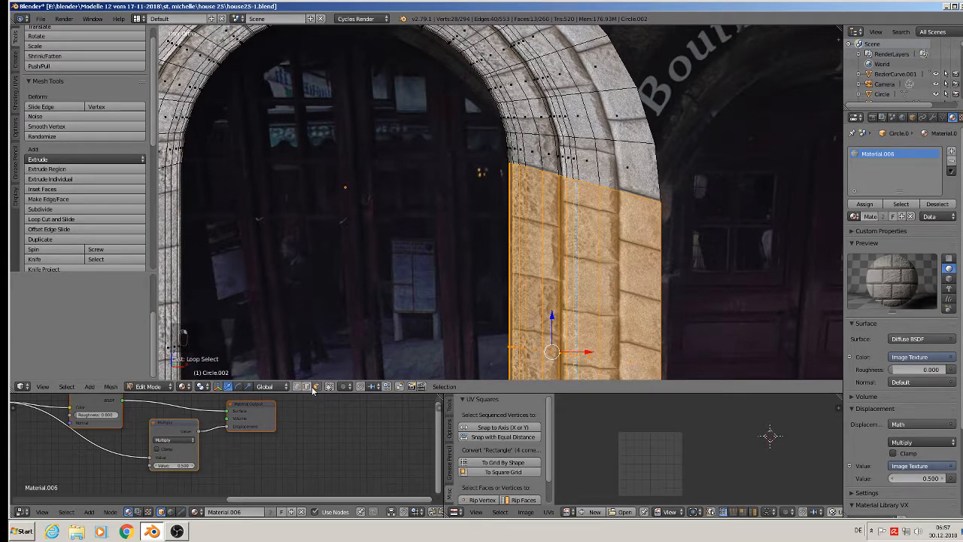
scroll(491, 275, "down", 9)
scroll(514, 273, "up", 9)
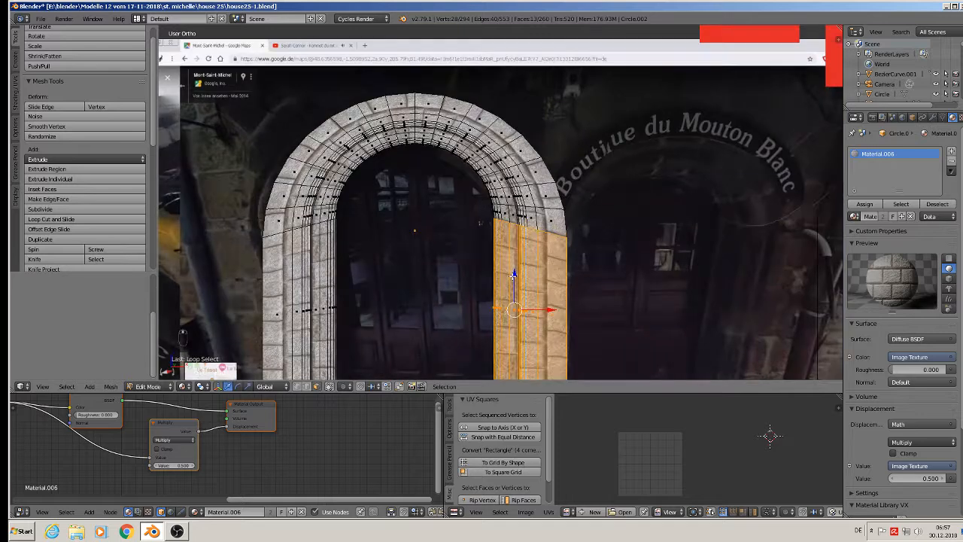
right_click(549, 179, "alt")
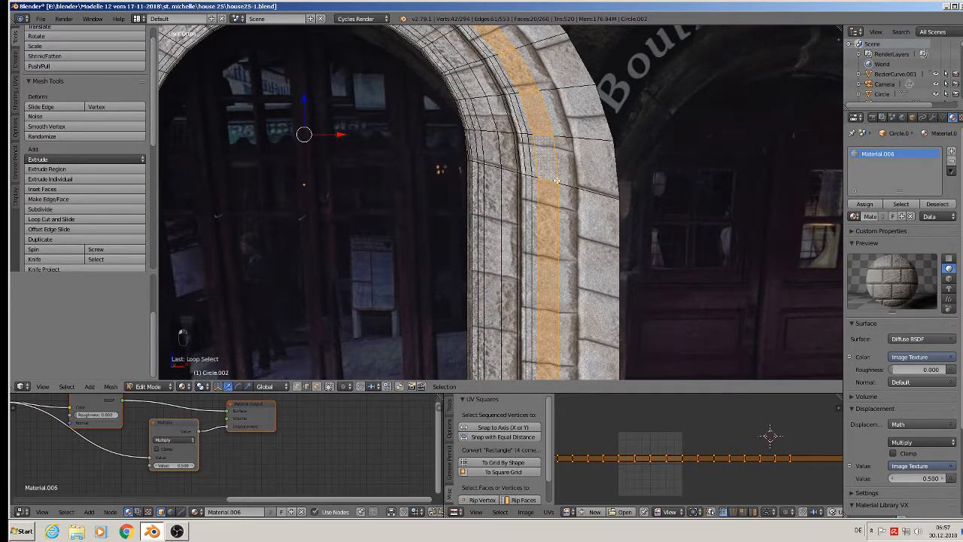
Step: Select the slanted cross edge loop where the right jamb meets the arch curve and flatten it by scaling Z to 0
key("2")
right_click(557, 181, "alt")
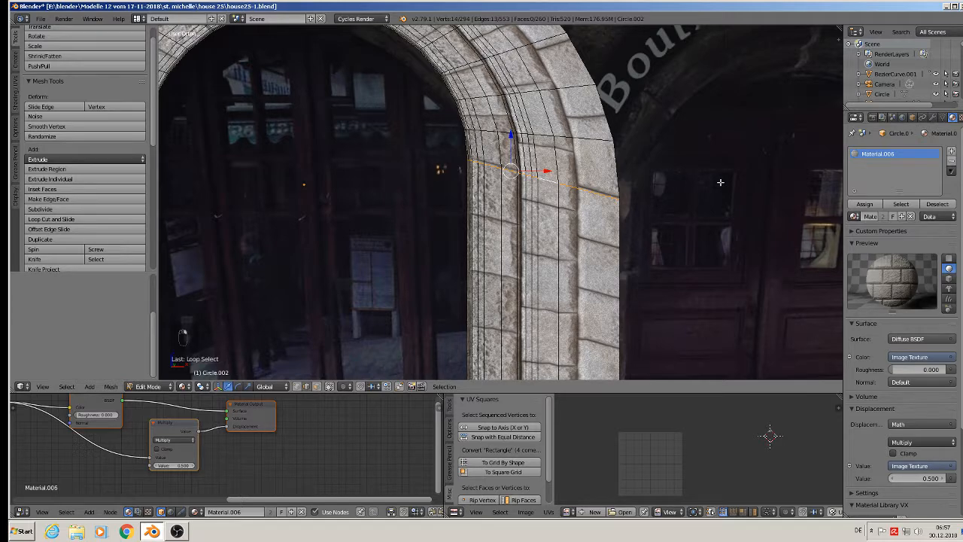
key("s")
key("z")
key("0")
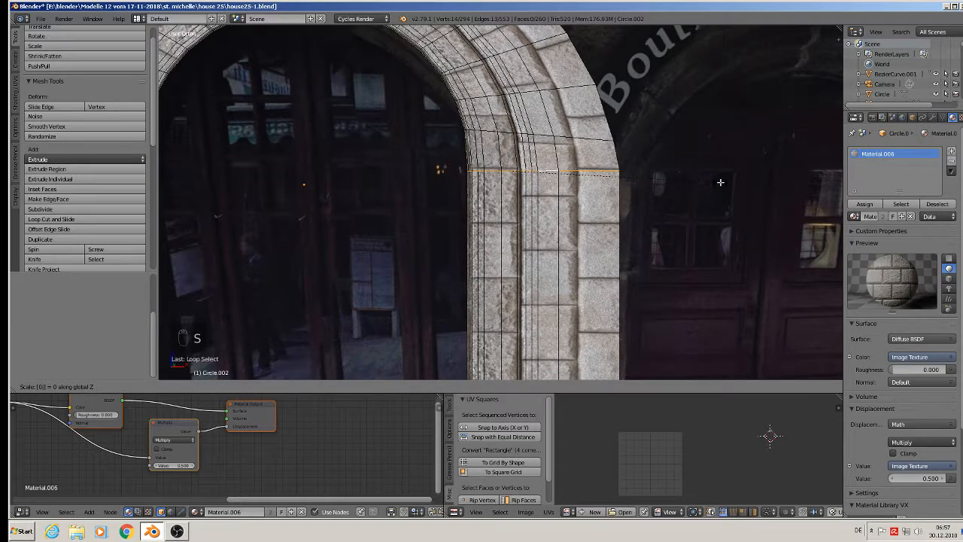
key("Return")
Step: Flatten the matching cross edge loop at the top of the left jamb by scaling Z to 0
scroll(447, 246, "down", 3)
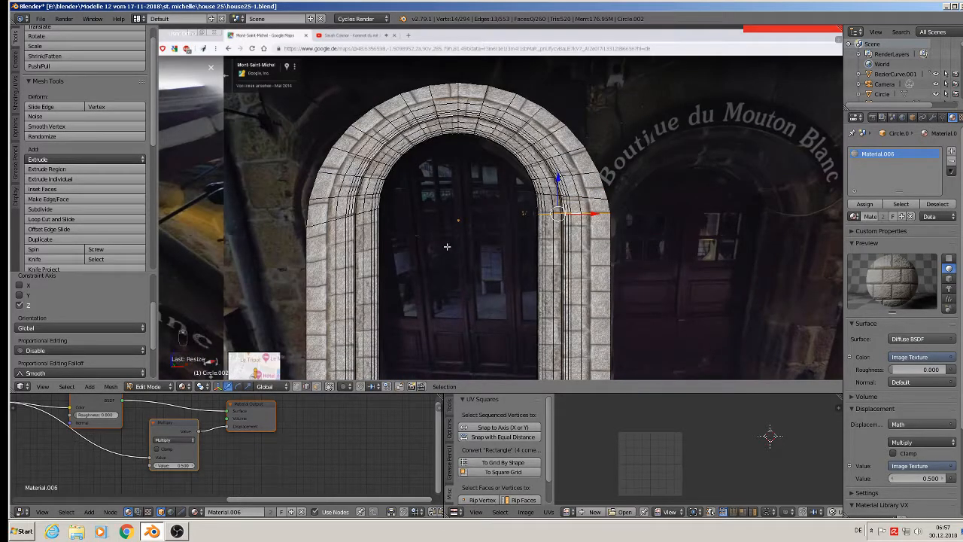
right_click(343, 220, "alt")
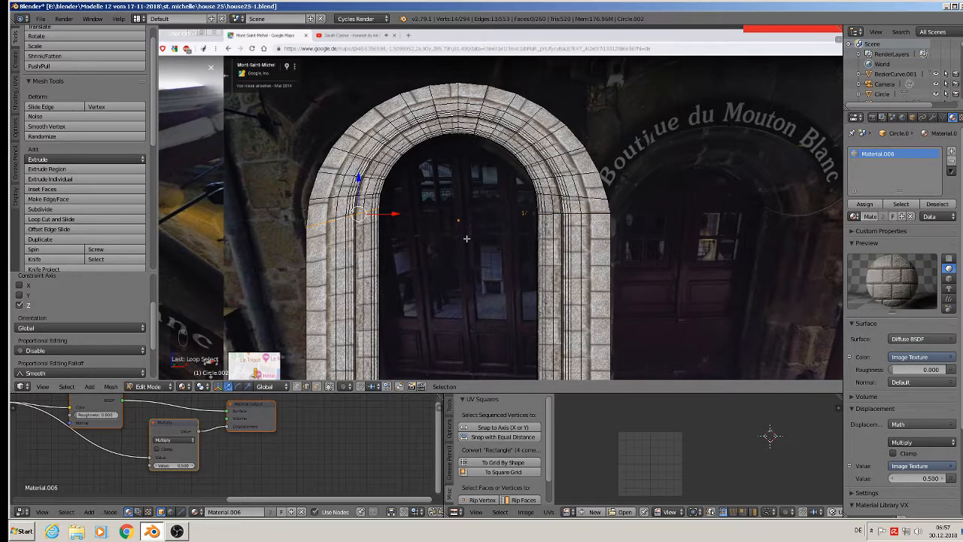
key("r")
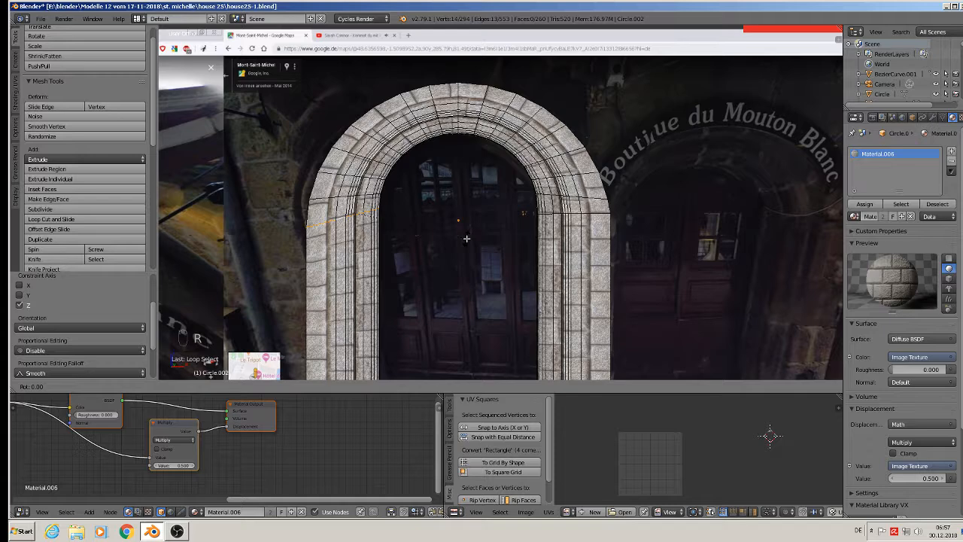
key("s")
key("z")
key("0")
key("Return")
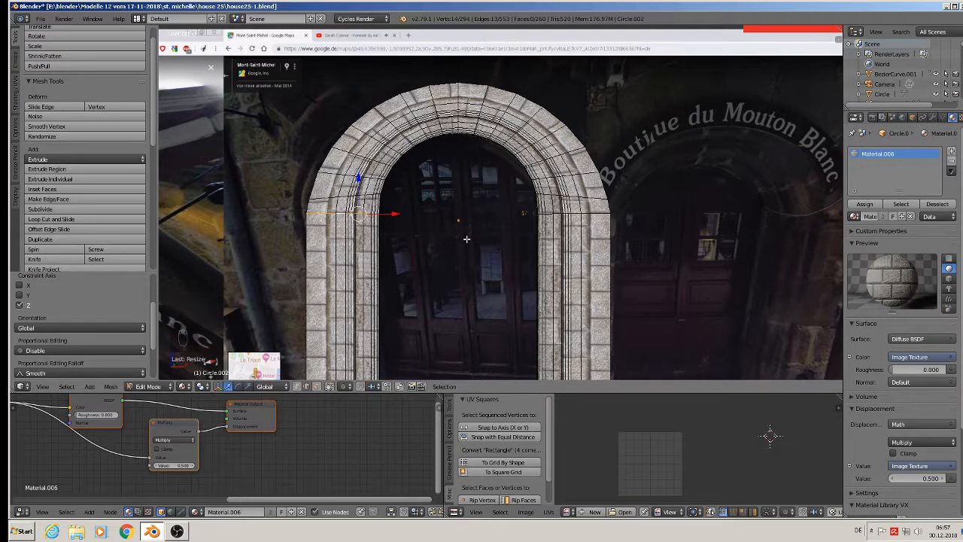
Step: Examine the stone texture along the arch frame in Object Mode
scroll(432, 196, "up", 2)
key("Tab")
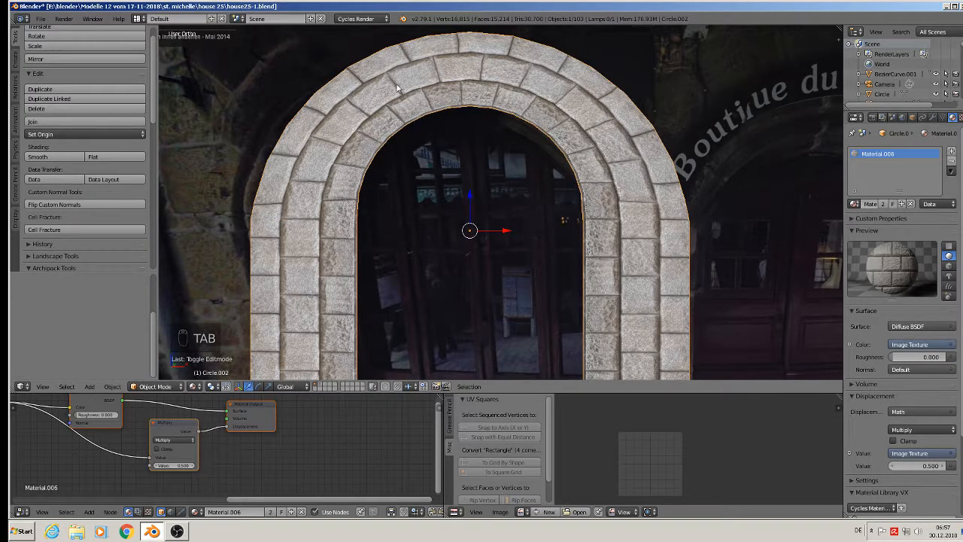
scroll(705, 192, "down", 3)
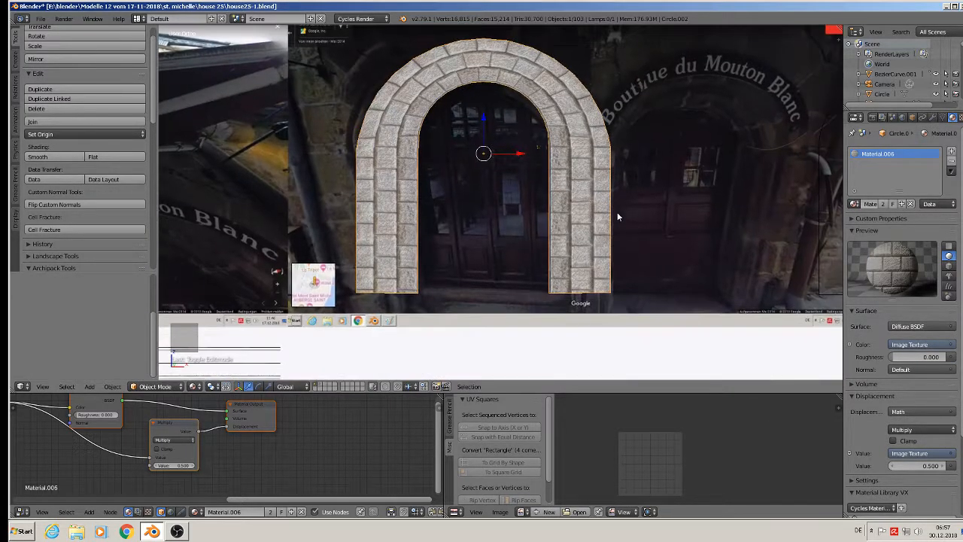
key("Tab")
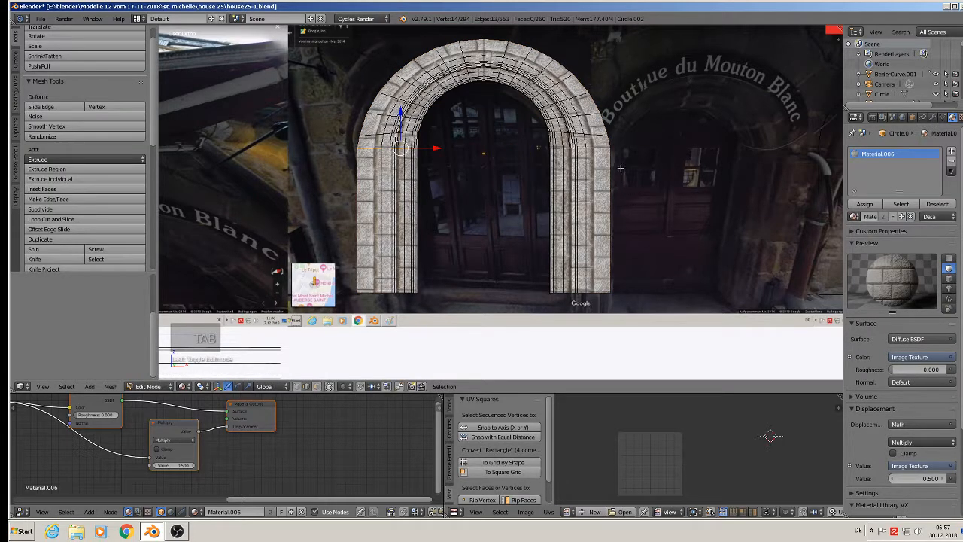
key("Tab")
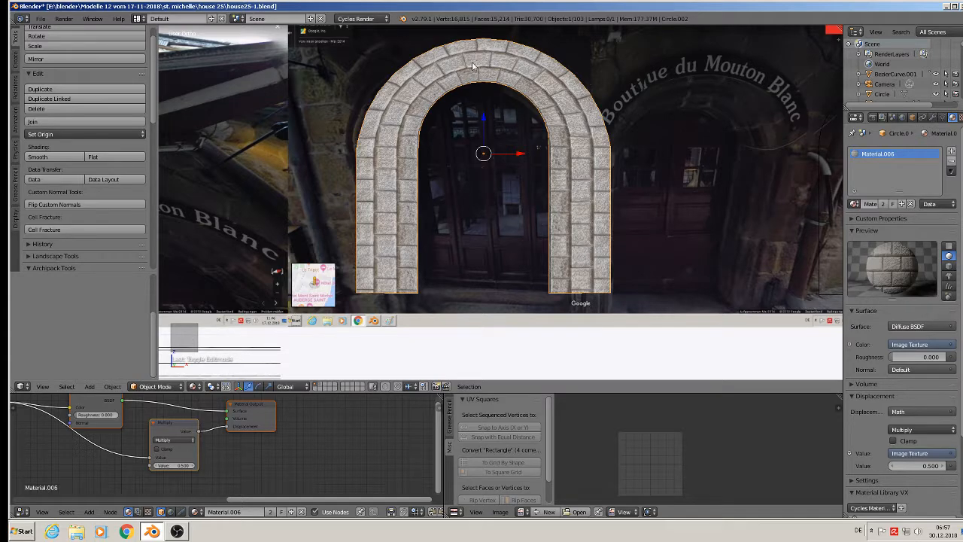
Step: Circle-select the vertices along the right jamb's outer edge in Edit Mode and move them slightly inward along X
key("Tab")
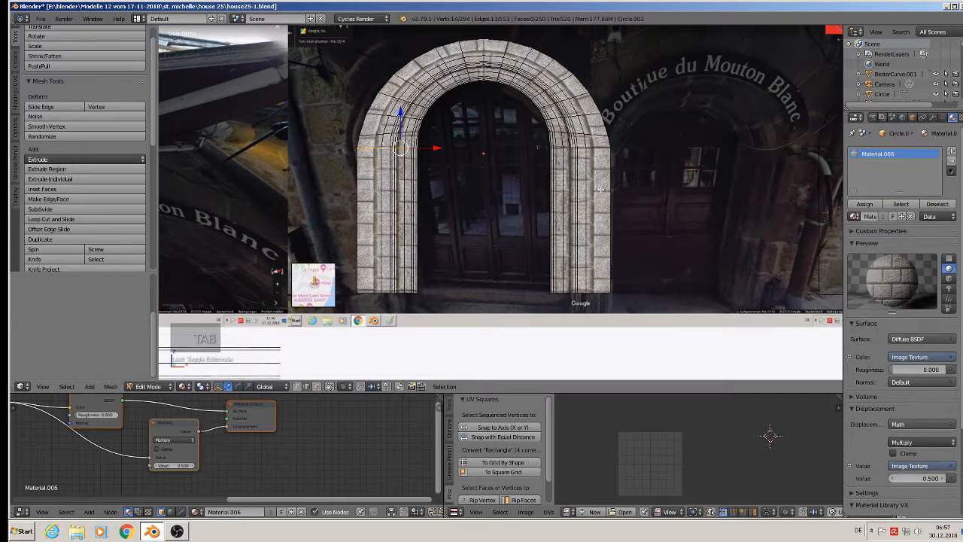
left_click(330, 386)
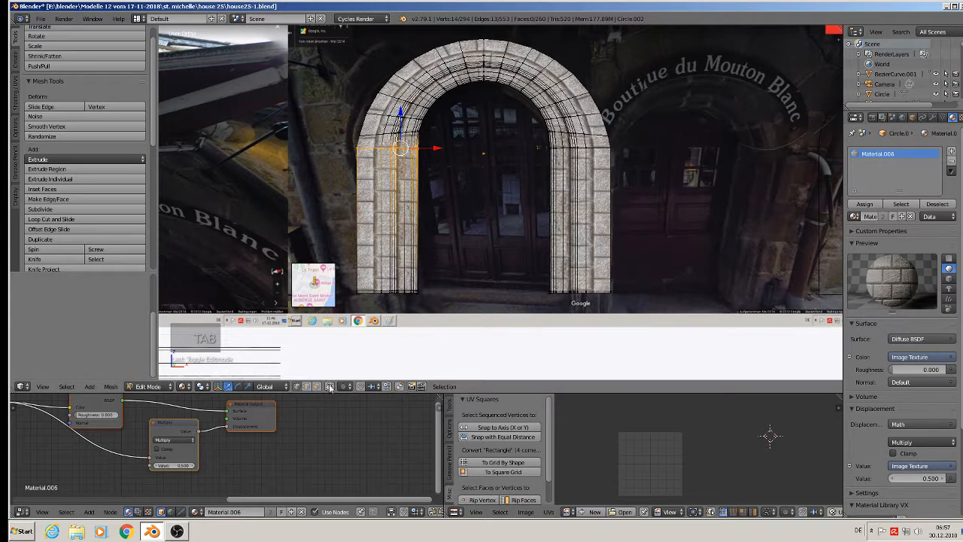
key("a")
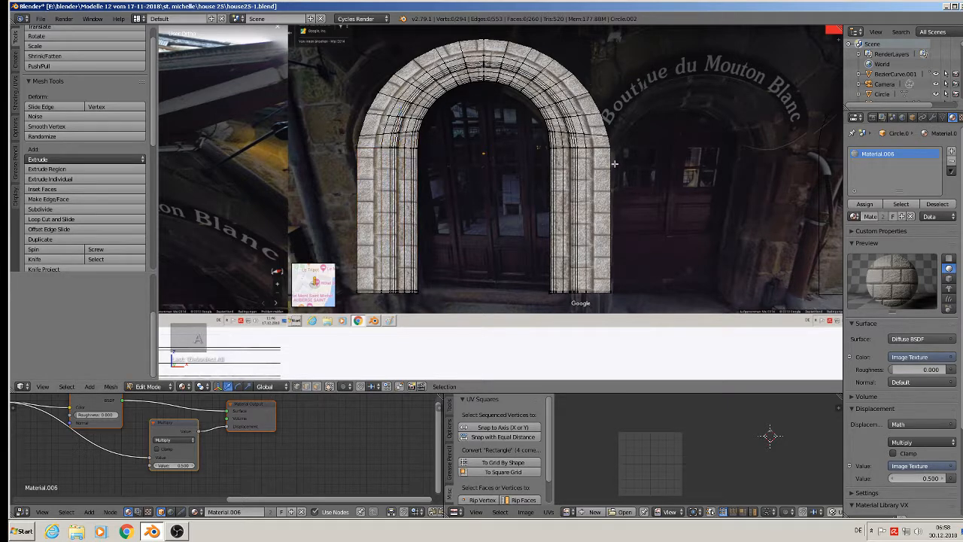
key("c")
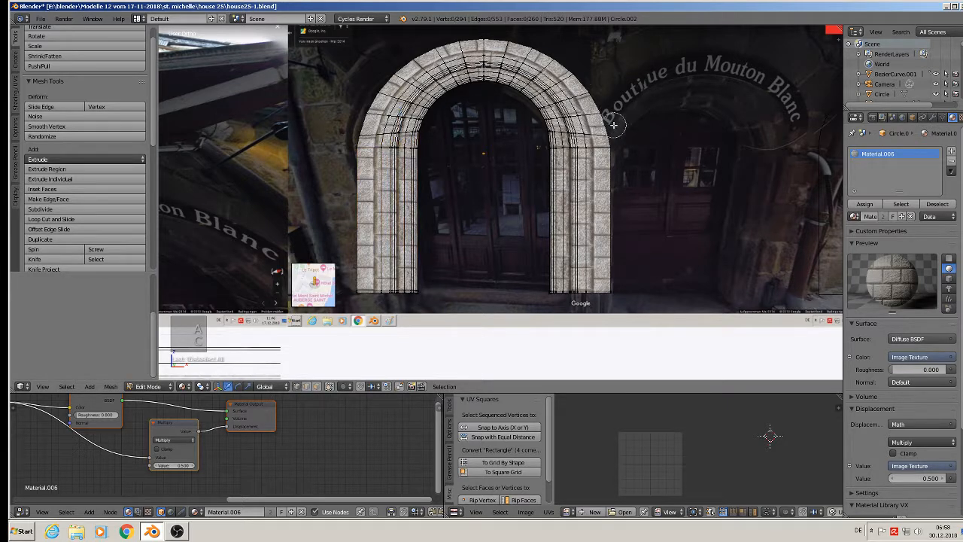
right_click(613, 123)
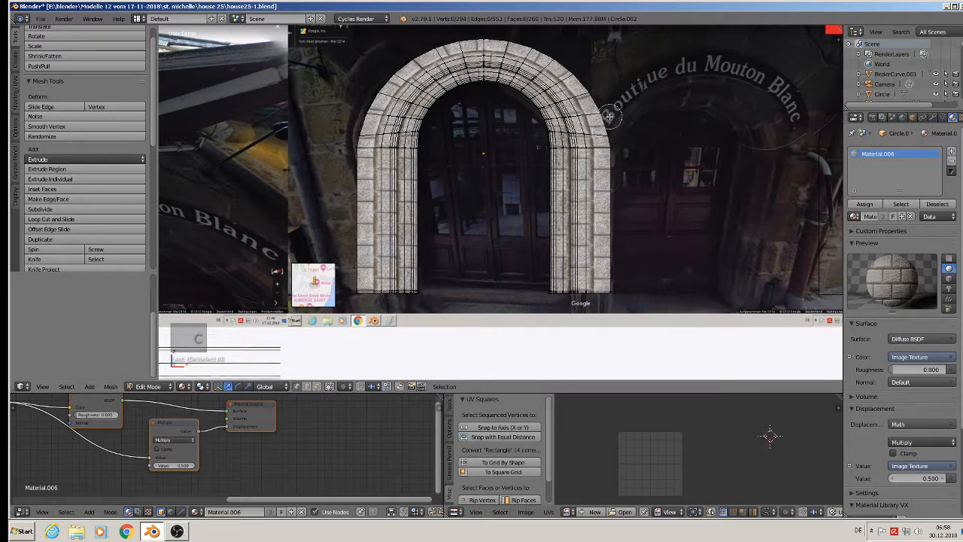
left_click_drag(615, 126, 621, 297)
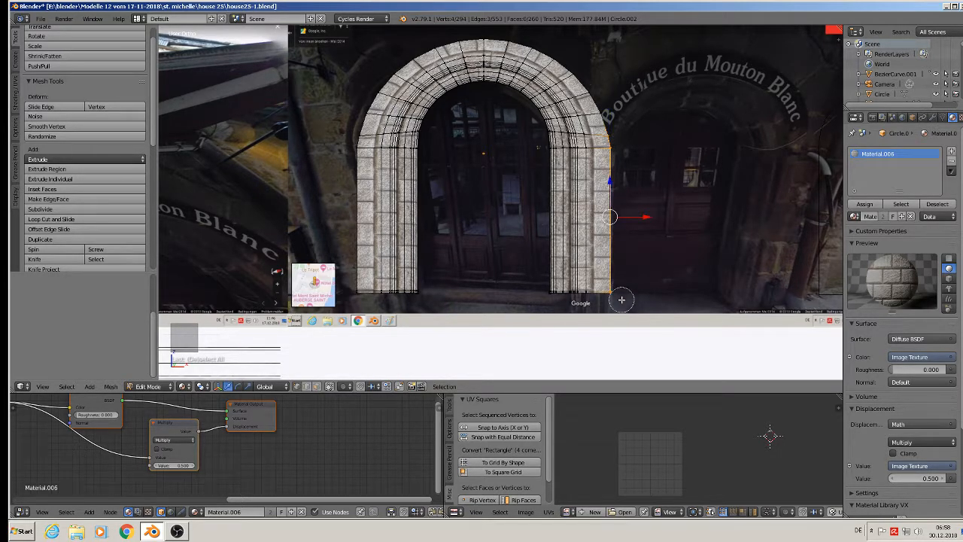
right_click(622, 298)
left_click_drag(651, 217, 650, 218)
key("Tab")
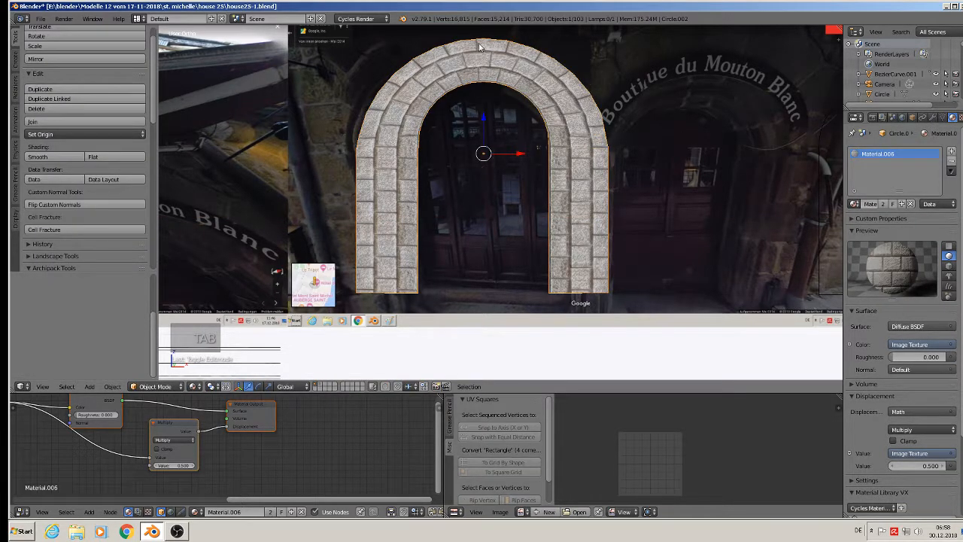
key("Tab")
left_click_drag(646, 219, 640, 215)
Step: Circle-select the outer shoulder vertex just above the right jamb, move it slightly inward along X, and return to Object Mode
key("a")
key("a")
key("a")
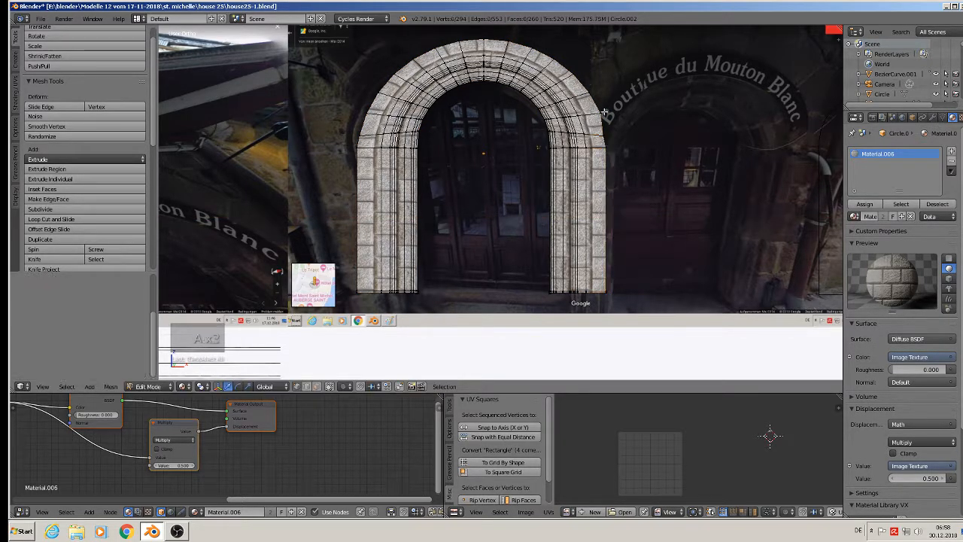
key("c")
left_click(604, 111)
right_click(605, 112)
left_click_drag(619, 113, 613, 113)
key("Tab")
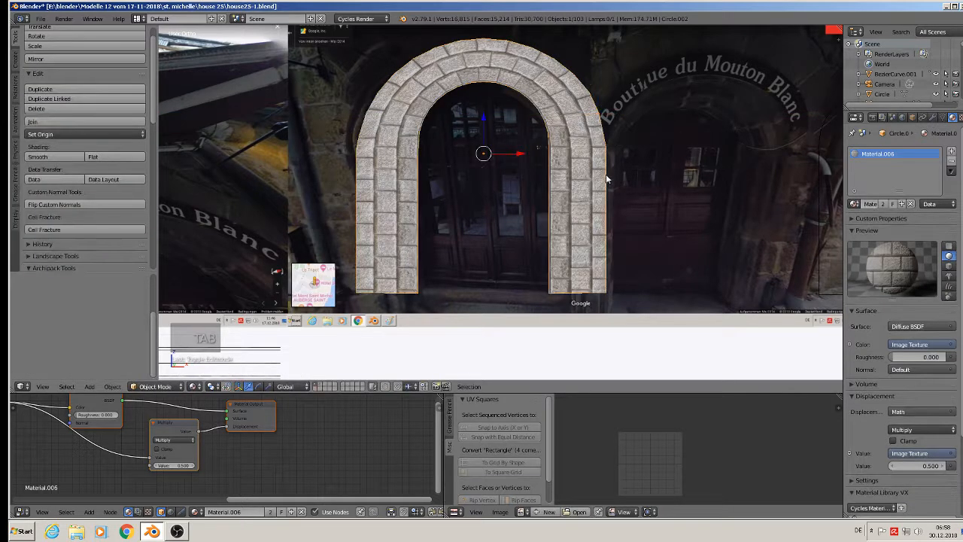
Step: Circle-select the vertices along the left jamb's outer edge up to the shoulder in Edit Mode and move them slightly inward along X
key("Tab")
key("a")
key("a")
key("a")
key("c")
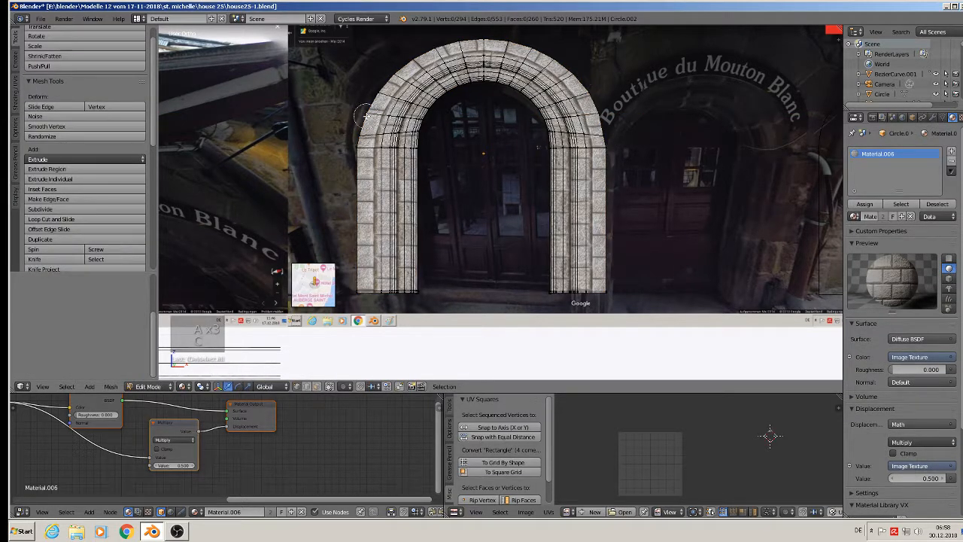
mouse_move(364, 116)
left_mouse_down()
mouse_move(355, 290)
mouse_move(354, 271)
left_mouse_up()
right_click(355, 271)
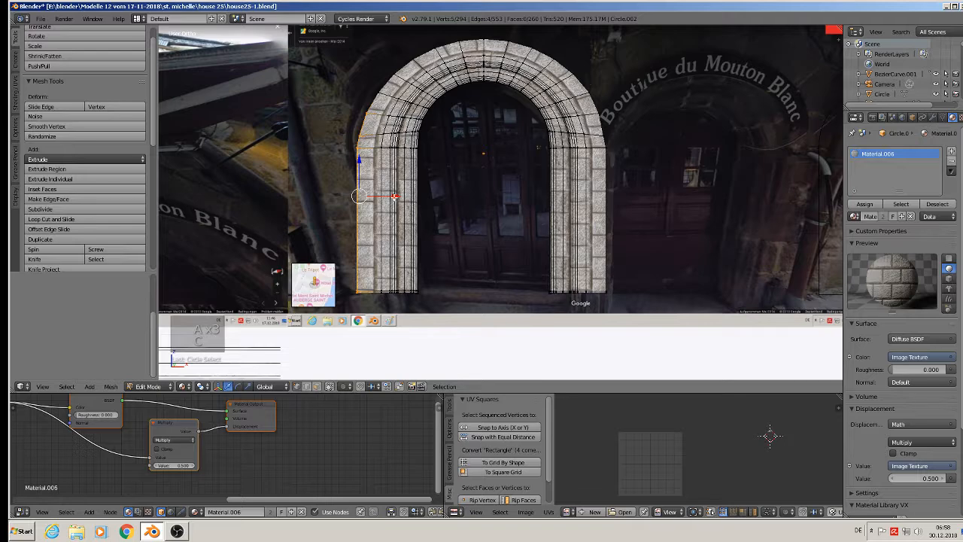
key("g")
key("x")
left_click(374, 129)
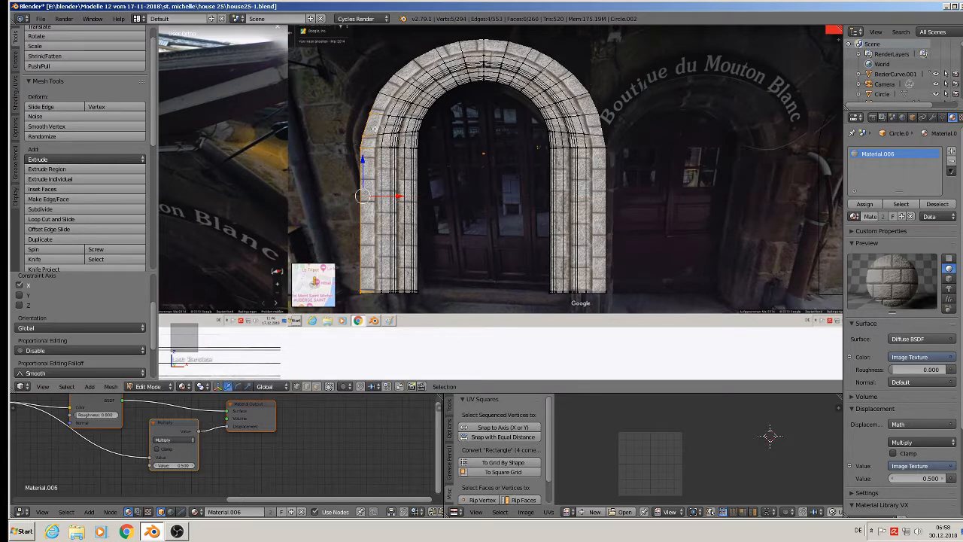
Step: Circle-select only the outer shoulder vertex above the left jamb and nudge it along X
key("a")
key("c")
left_click(372, 115)
right_click(373, 114)
left_click_drag(394, 113, 393, 113)
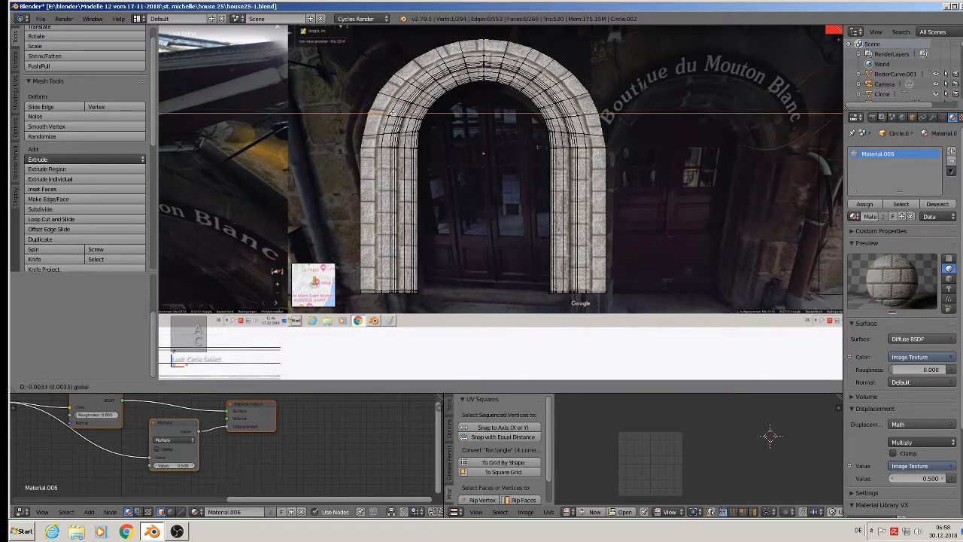
Step: Finish moving the outer shoulder vertex above the left jamb about -0.0033 along X and return to Object Mode
left_click(392, 113)
key("Tab")
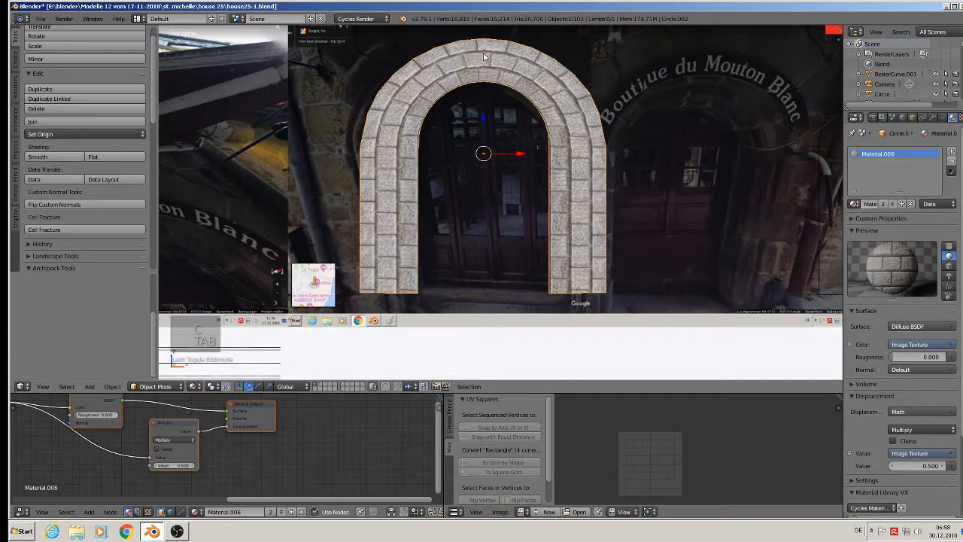
scroll(582, 189, "down", 1)
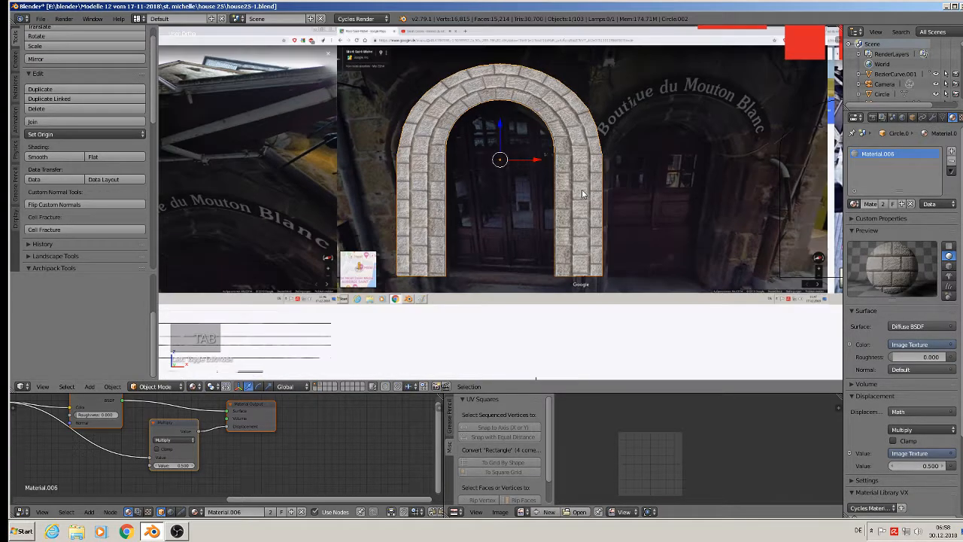
scroll(584, 194, "down", 1)
middle_click_drag(580, 114, 595, 156)
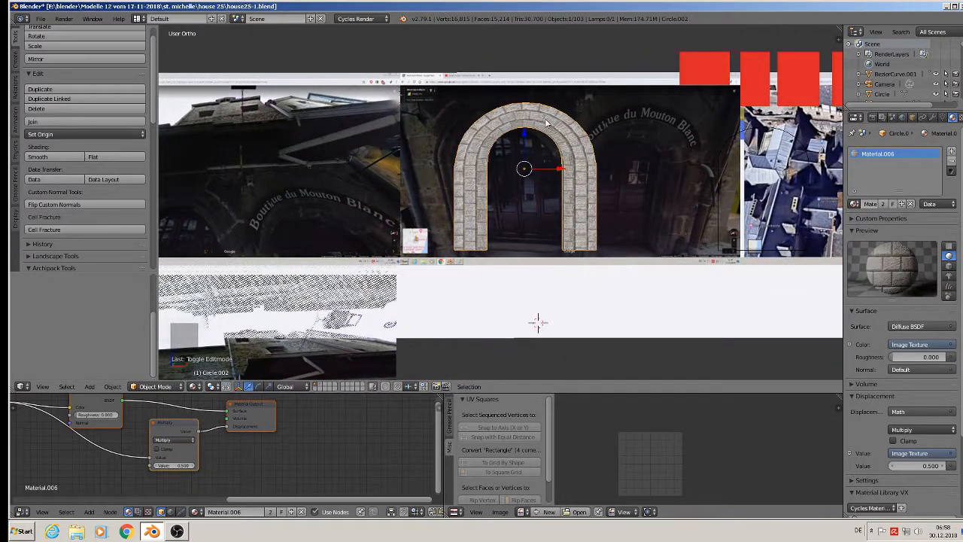
Step: Select the arch's outer edge loop in Edit Mode and extrude it backward about 0.04 along Y
key("KP_1")
key("Tab")
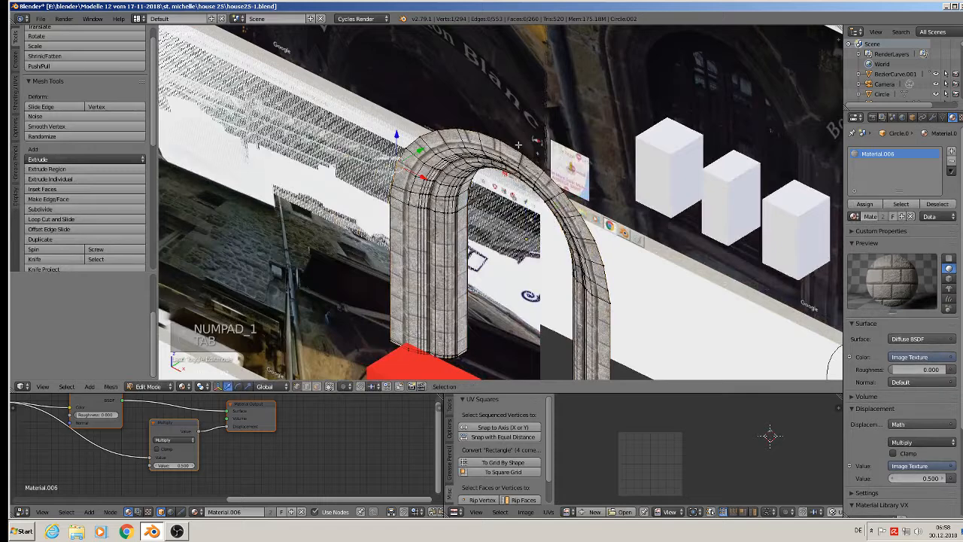
right_click(519, 144, "alt")
middle_click_drag(518, 145, 531, 165)
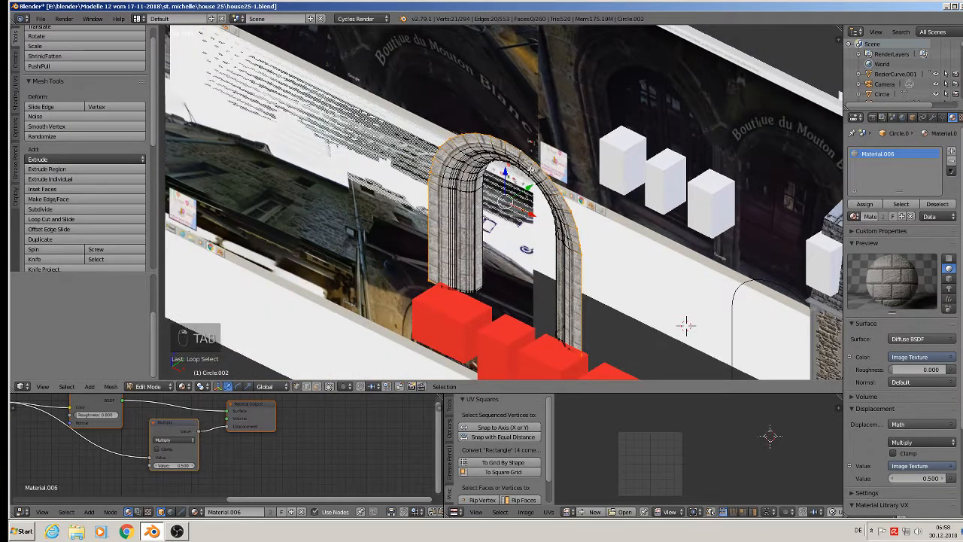
key("e")
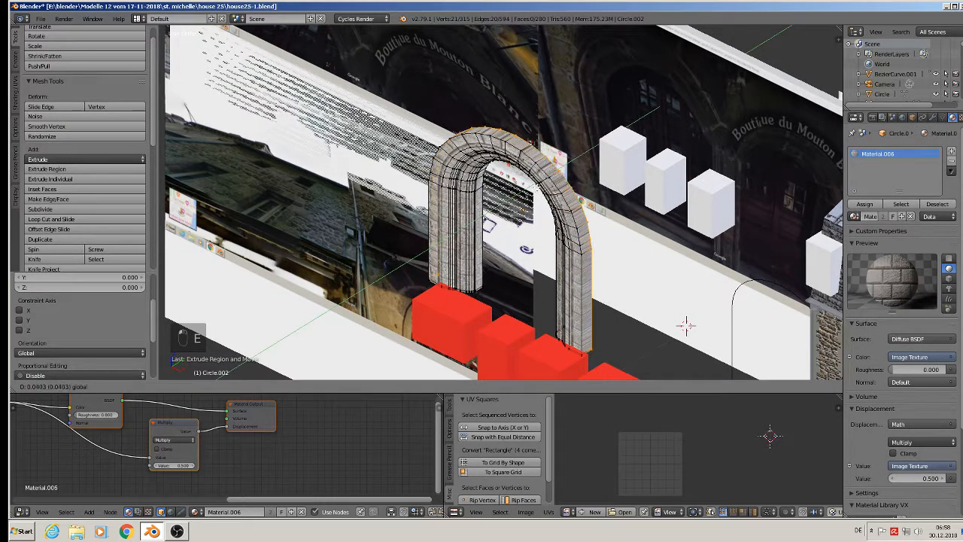
key("y")
left_click(686, 326)
middle_click_drag(685, 325, 703, 357)
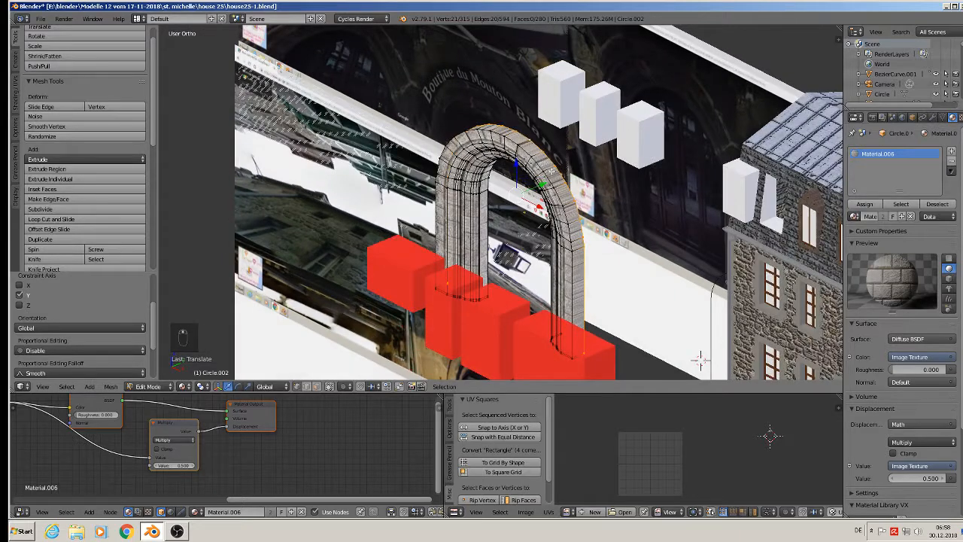
Step: Select the newly extruded outer face loop in face mode and unwrap its UVs
left_click(326, 386)
key("a")
right_click(563, 187, "alt")
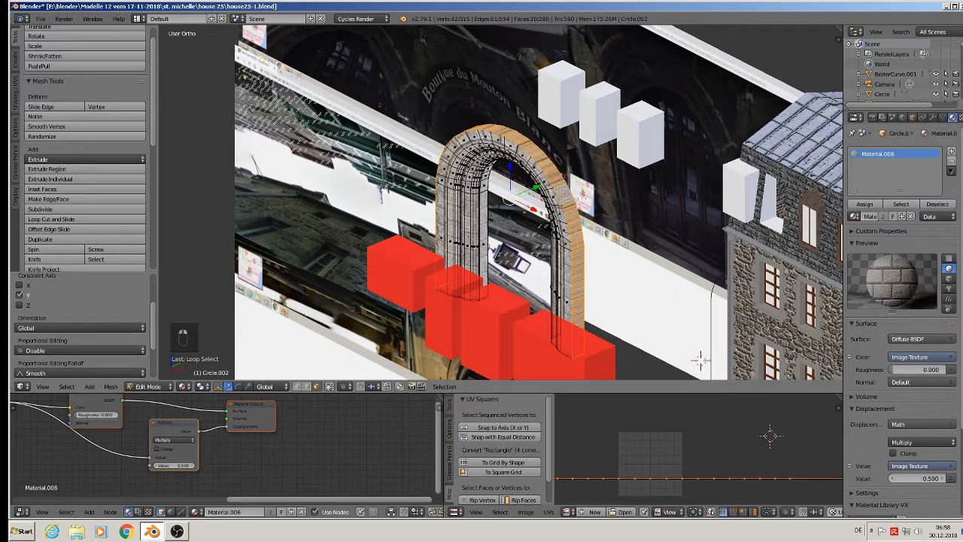
middle_click_drag(700, 361, 642, 199)
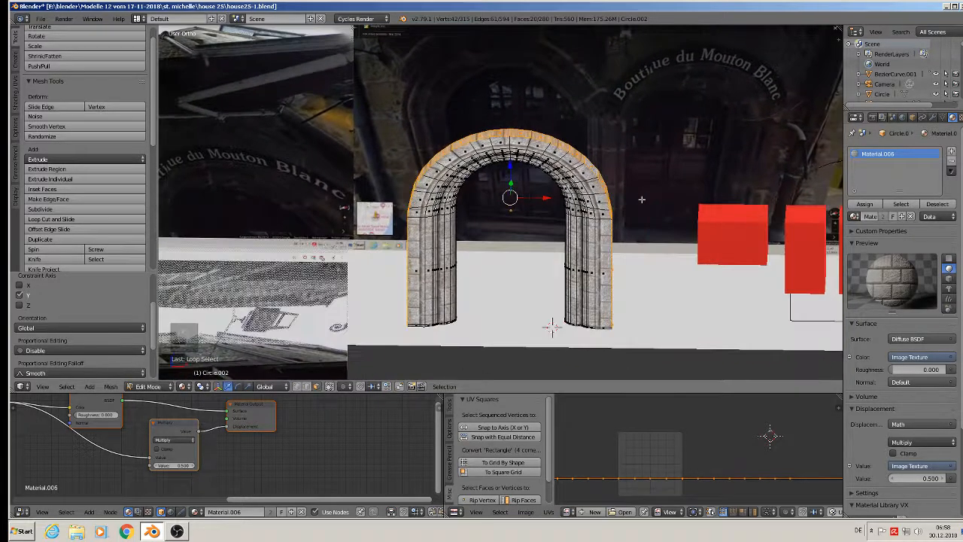
key("u")
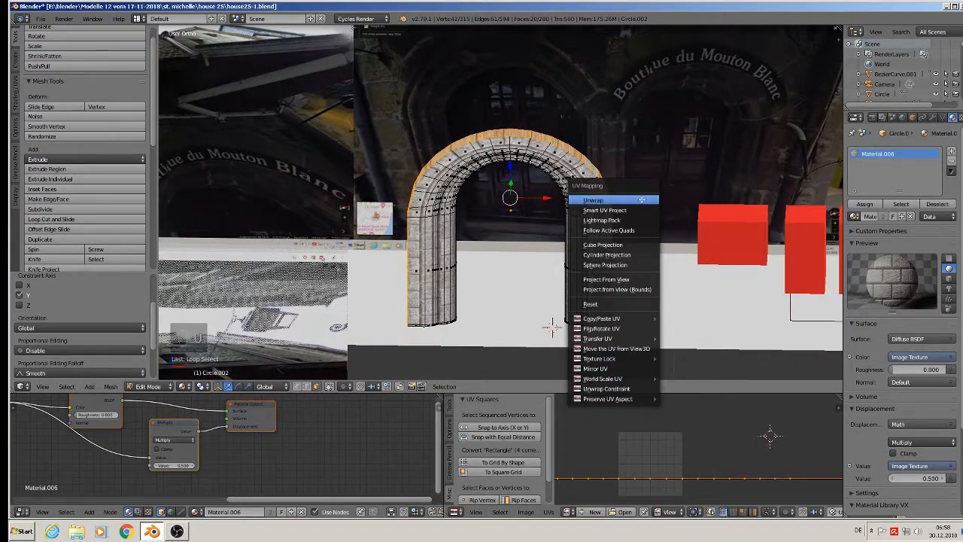
left_click(641, 199)
Step: Scale the outer rim's UV strip up and rotate it 90 degrees so the stone courses run across the rim
scroll(659, 448, "up", 3)
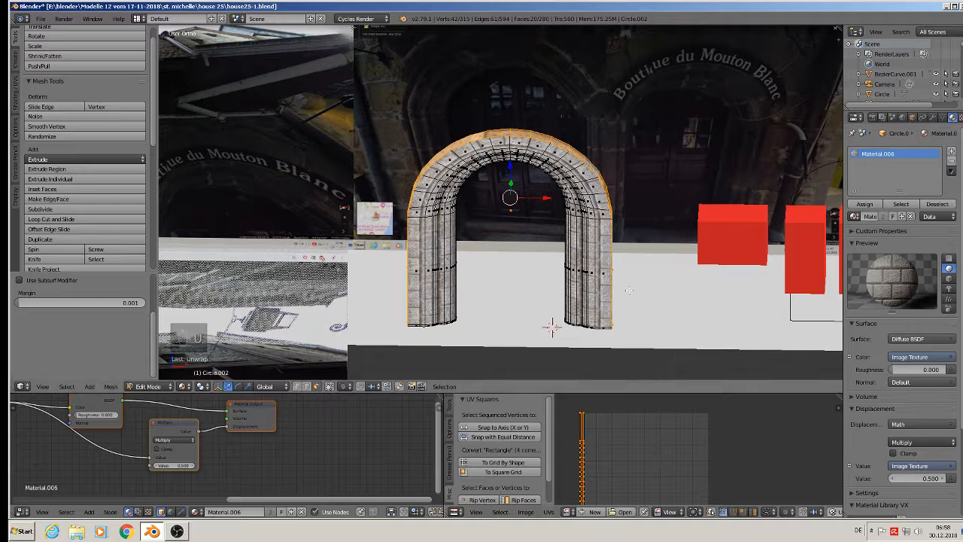
middle_click_drag(629, 290, 541, 226)
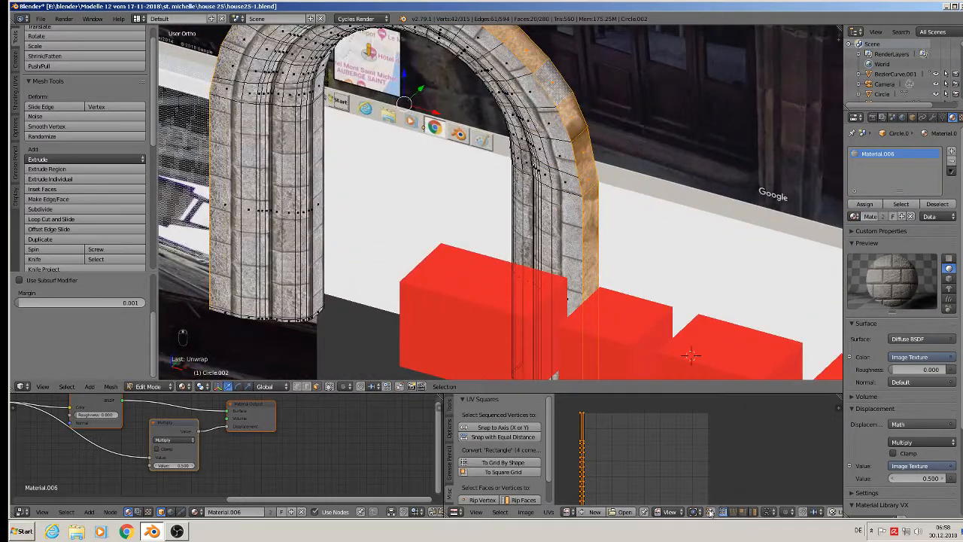
key("s")
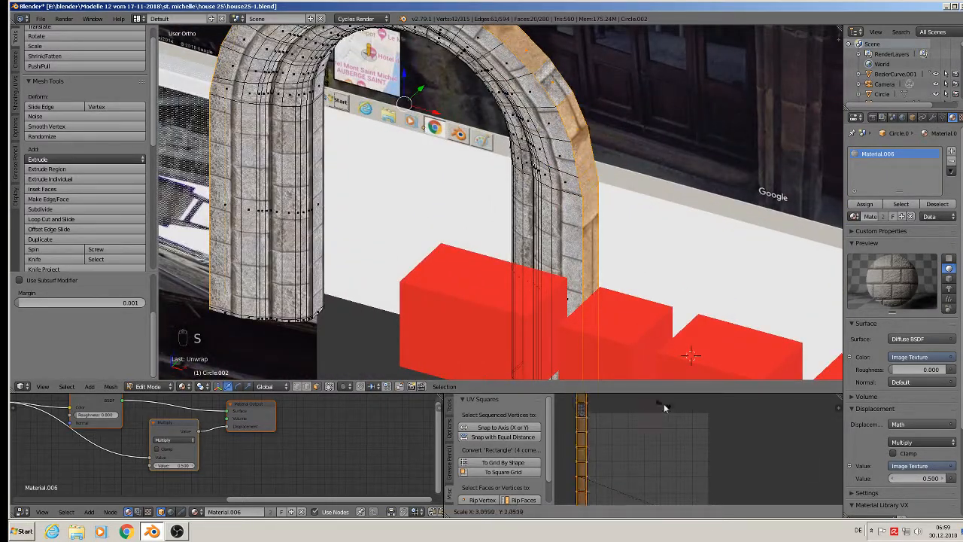
left_click(737, 408)
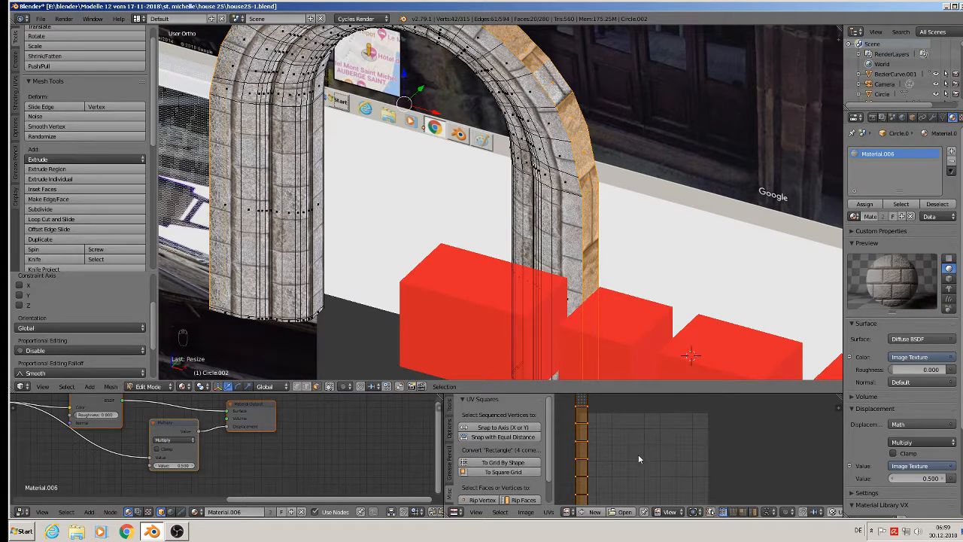
key("r")
key("9")
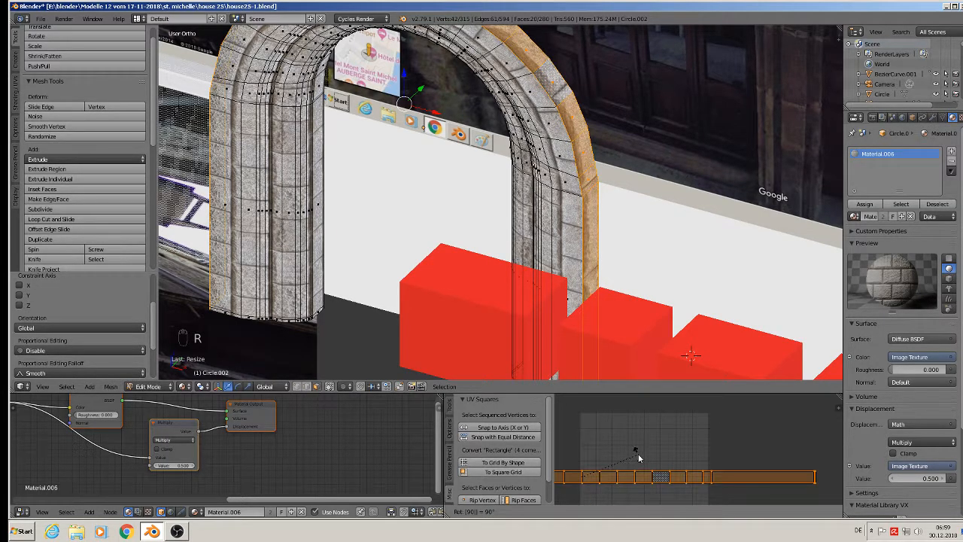
left_click(638, 454)
Step: Enlarge the horizontal UV strip further and move it down to reposition the stone texture on the rim
key("s")
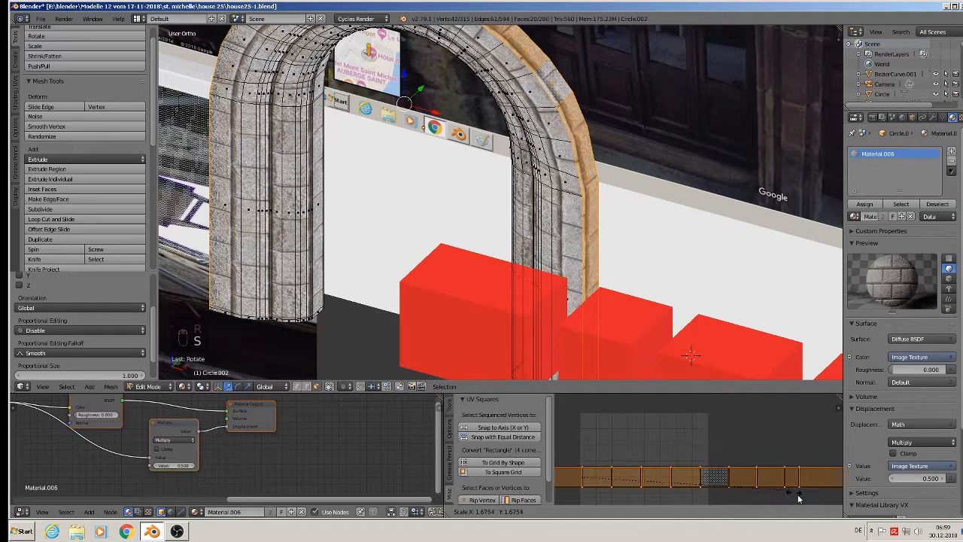
left_click(828, 406)
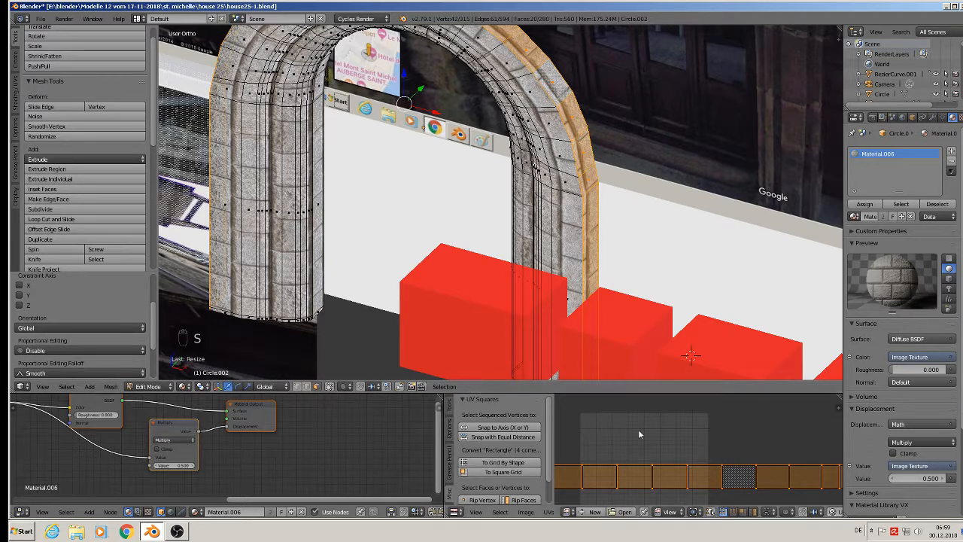
key("g")
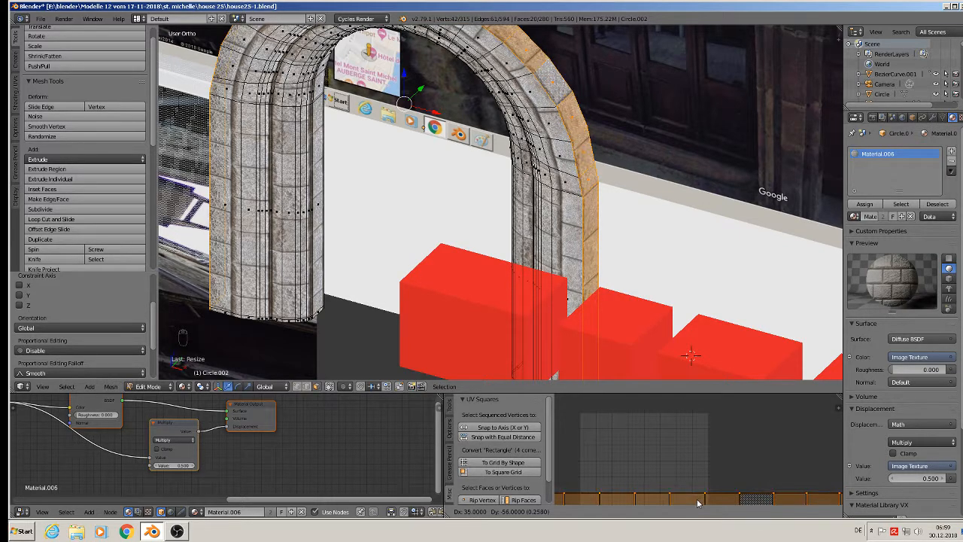
left_click(696, 503)
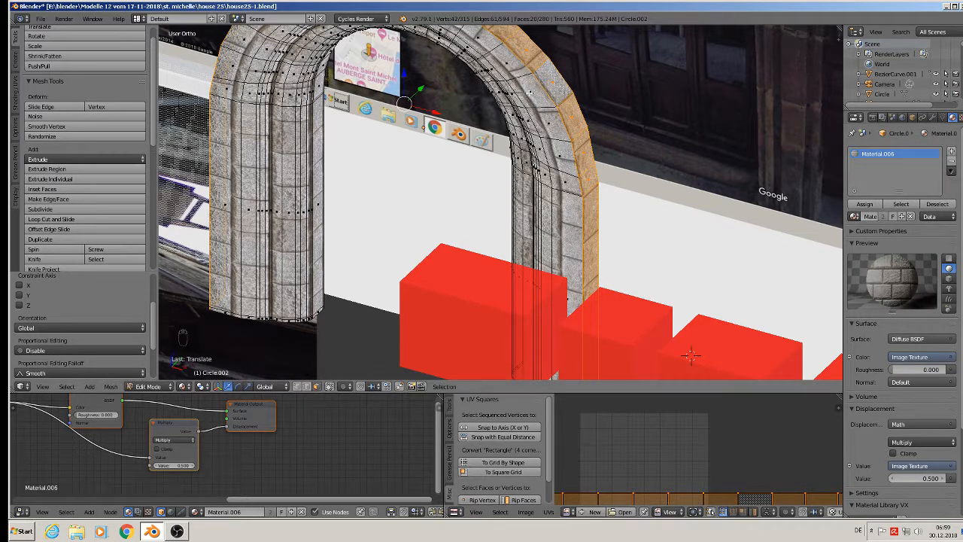
Step: Fine-tune the rim's UV strip by scaling it down slightly and shifting it along X to match the front joints, then return to Object Mode
key("s")
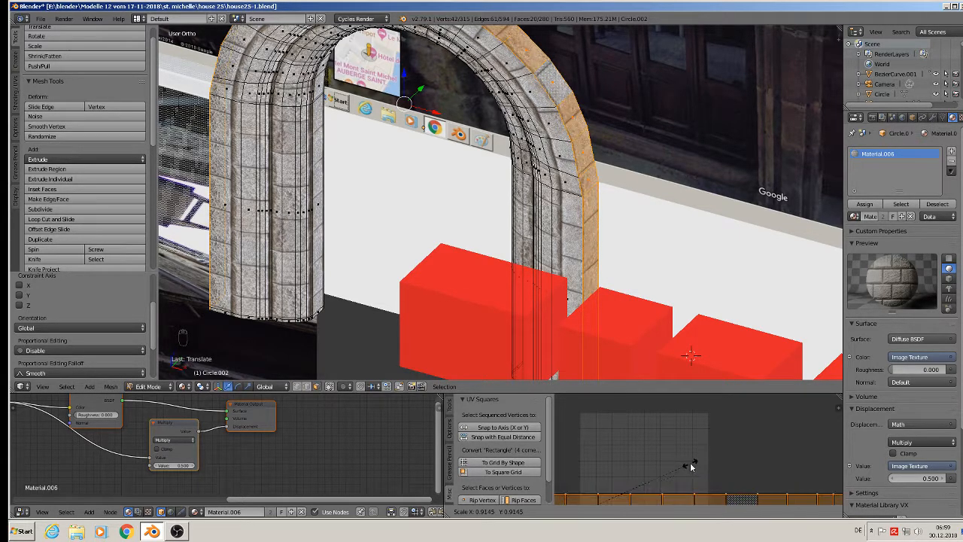
left_click(681, 461)
key("g")
key("x")
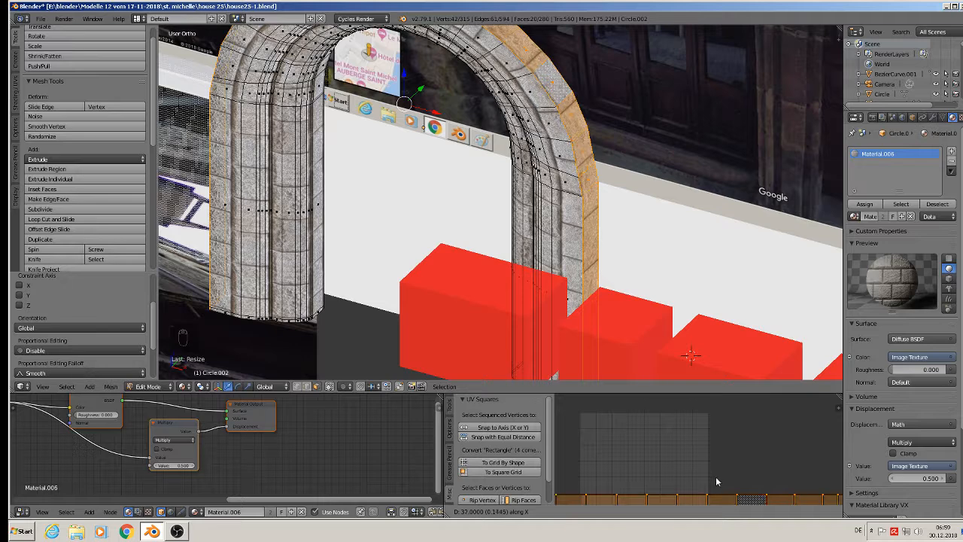
left_click(715, 477)
key("s")
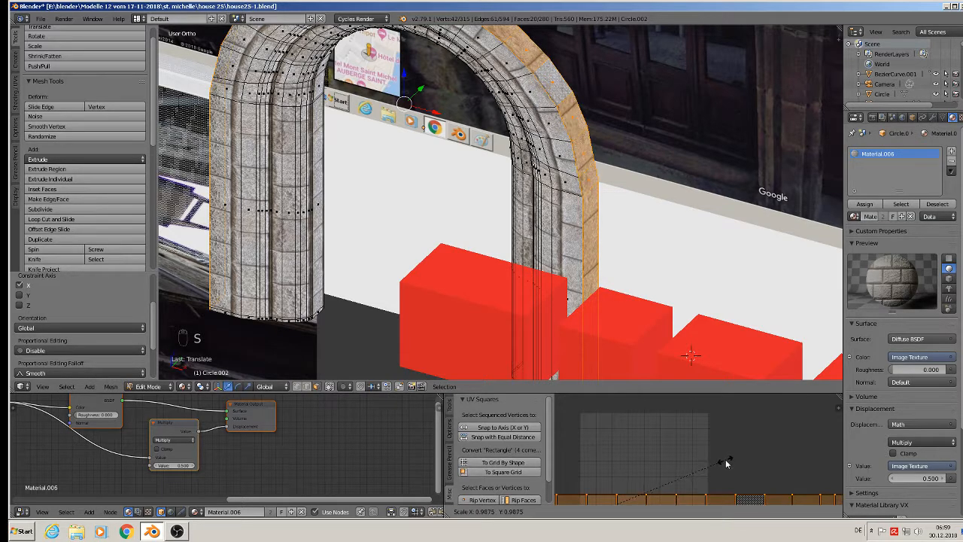
left_click(730, 465)
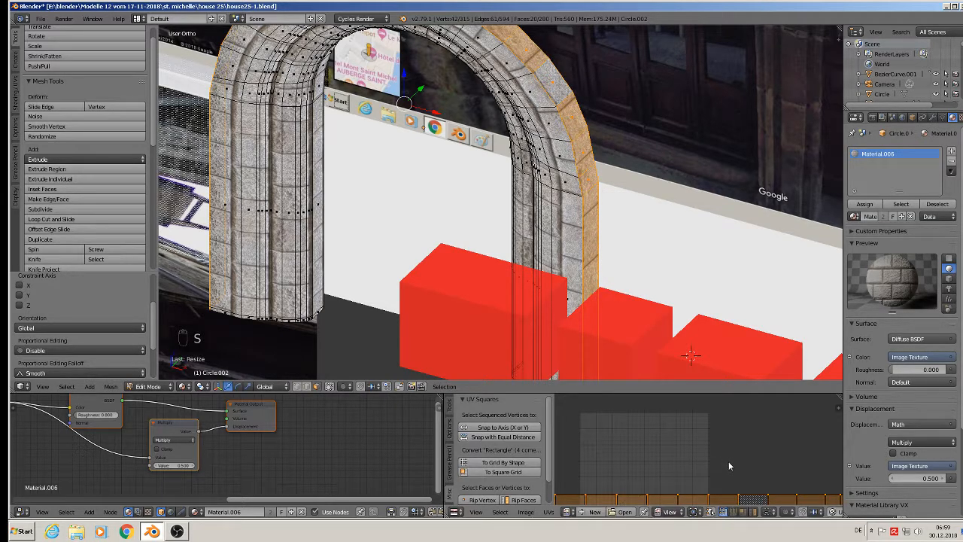
key("Tab")
Step: In front view, move the finished arch along X away from the left doorway onto the neighbouring reference photo
scroll(581, 278, "down", 3)
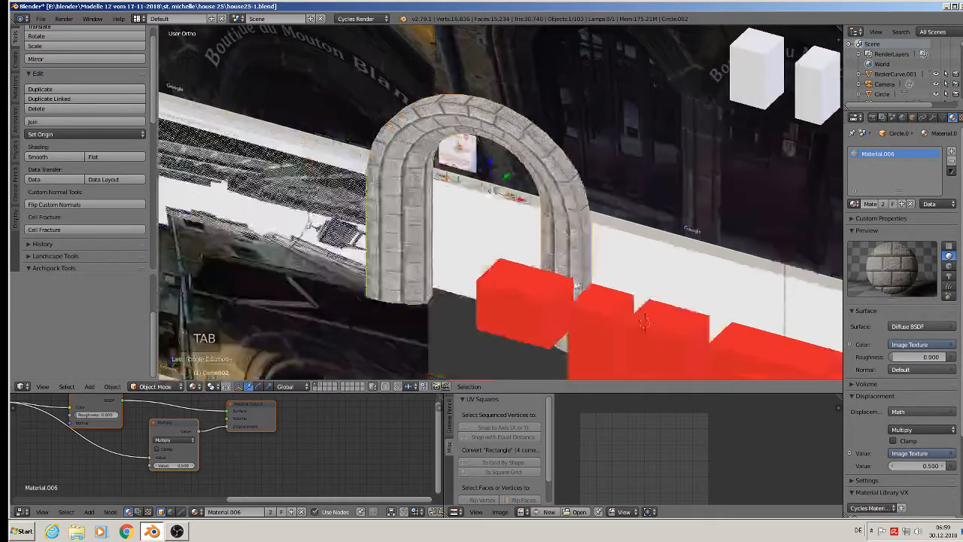
middle_click_drag(580, 277, 593, 230)
scroll(611, 262, "down", 3)
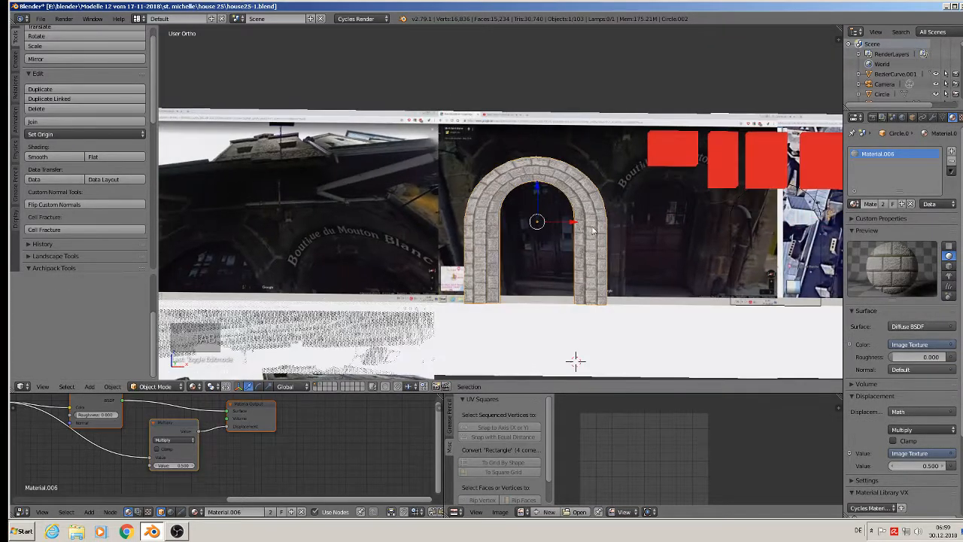
key("KP_1")
scroll(584, 230, "up", 3)
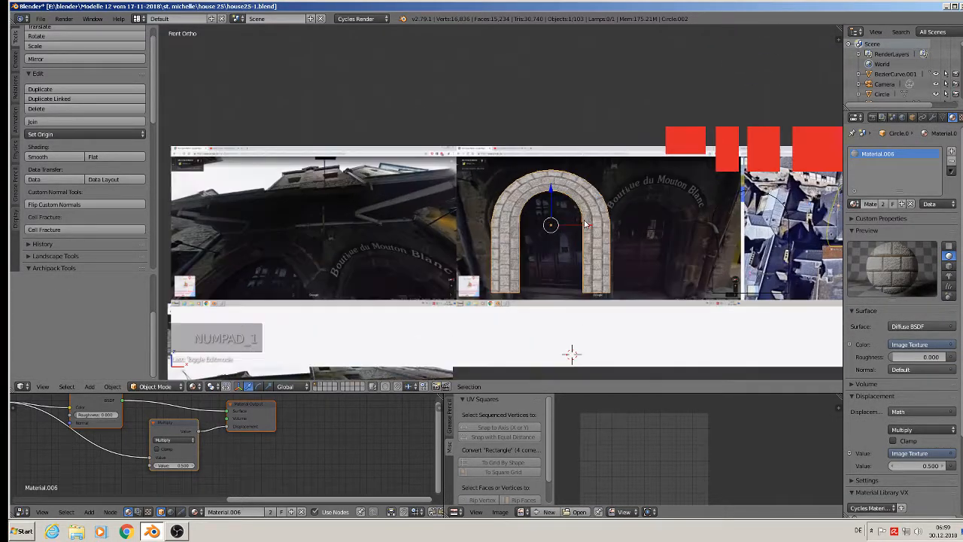
left_click_drag(584, 231, 389, 197)
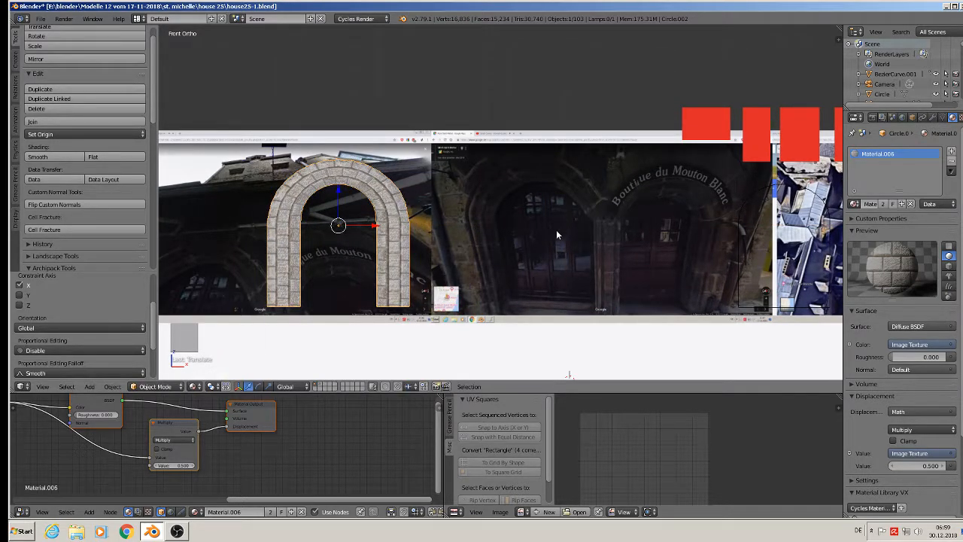
Step: Circle-select the outer shoulder vertices above the right jamb in vertex mode, nudge them slightly, and return to Object Mode
scroll(475, 230, "up", 5)
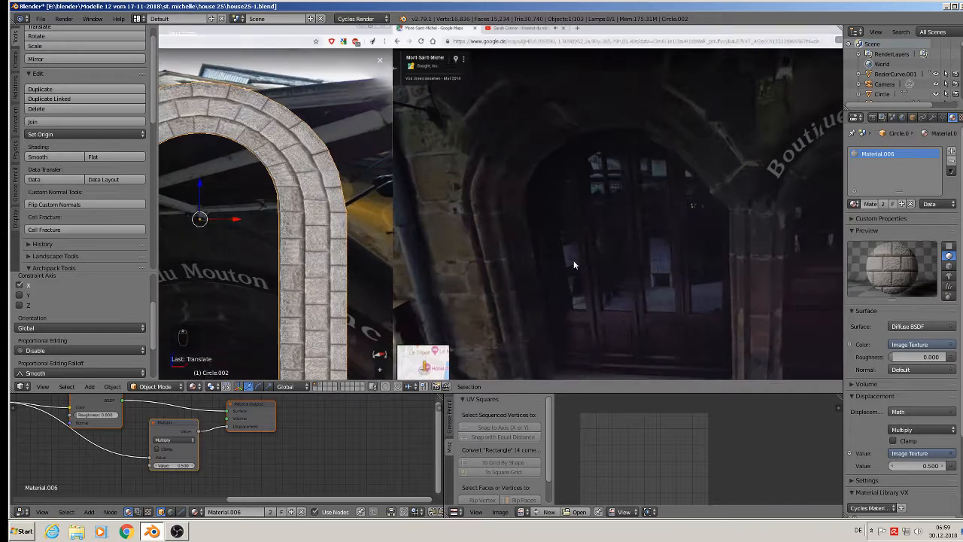
key("Tab")
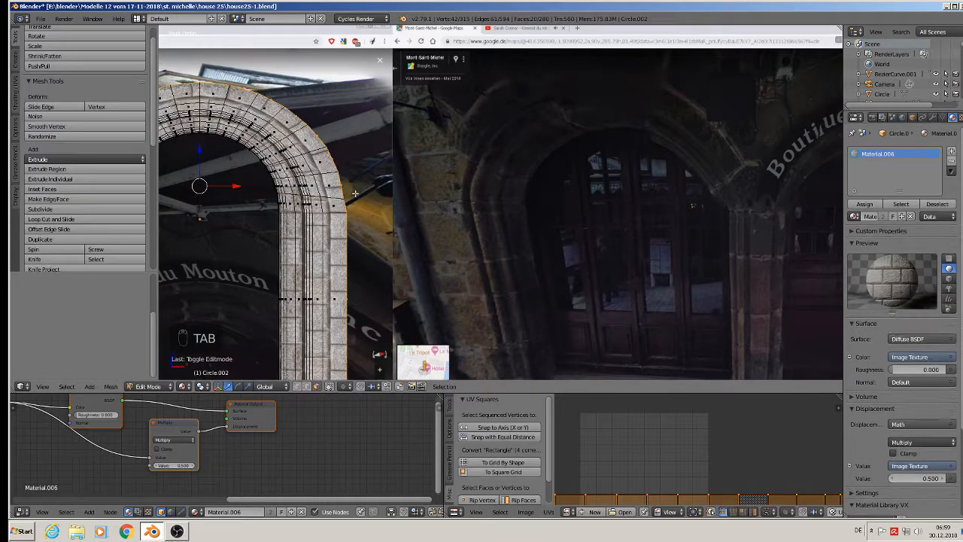
key("a")
key("a")
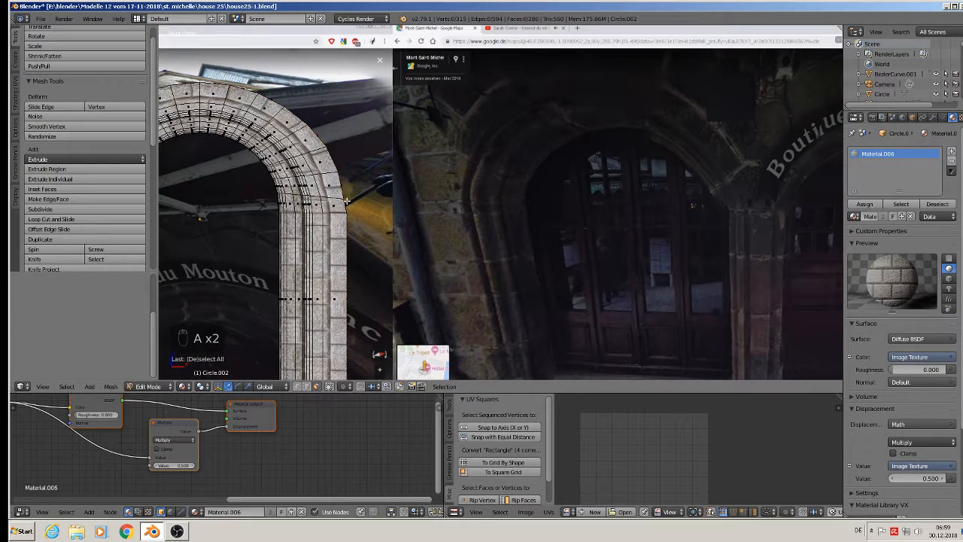
left_click(317, 386)
key("x")
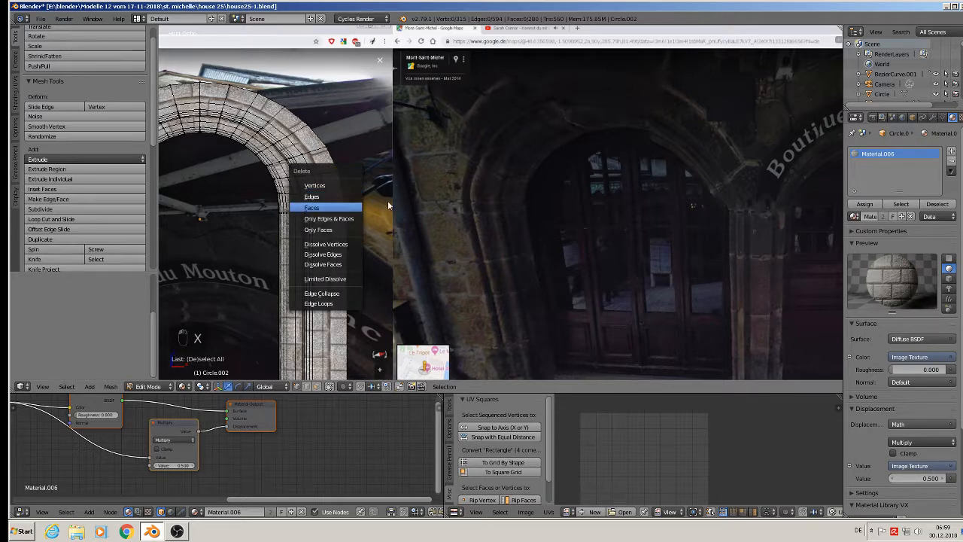
key("c")
left_click(343, 196)
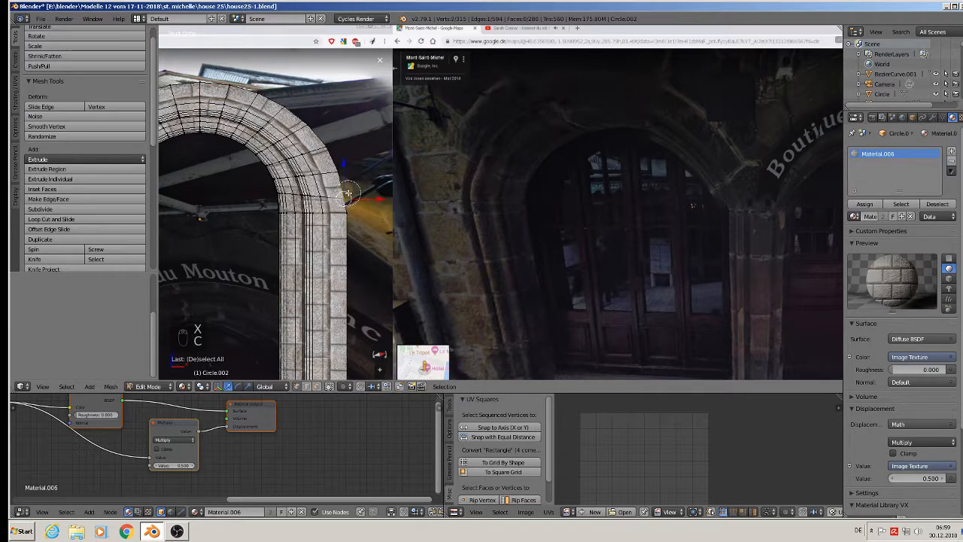
key("Escape")
left_click_drag(347, 168, 368, 185)
key("Tab")
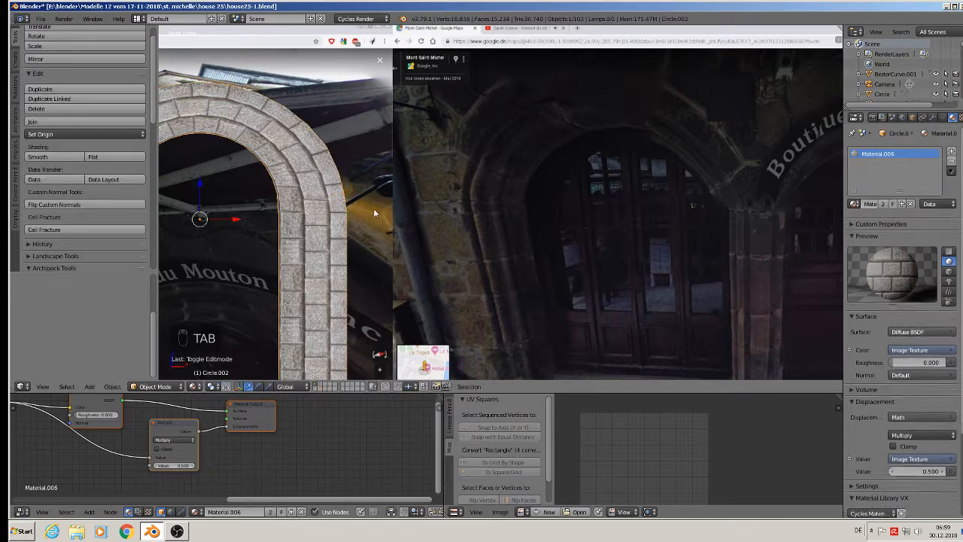
Step: Circle-select the outer shoulder vertices above the arch's left jamb, nudge them slightly, and return to Object Mode
scroll(373, 226, "down", 2)
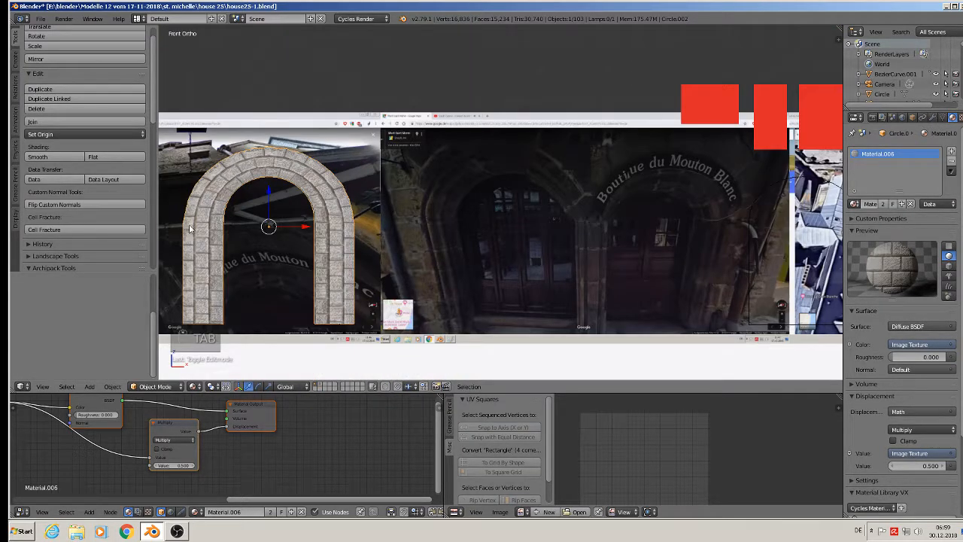
scroll(311, 181, "up", 4)
key("Tab")
key("a")
key("a")
key("a")
key("c")
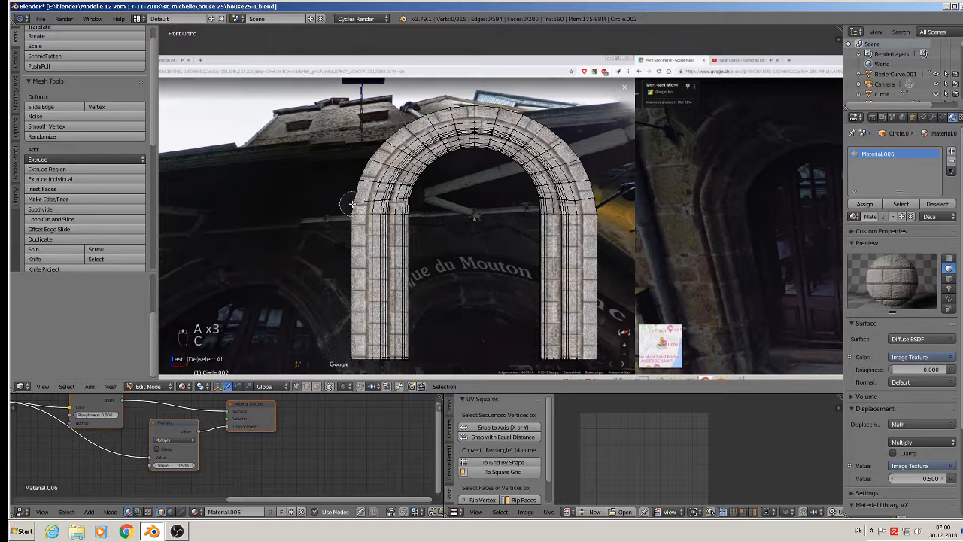
left_click(352, 202)
left_click_drag(353, 177, 375, 197)
key("Tab")
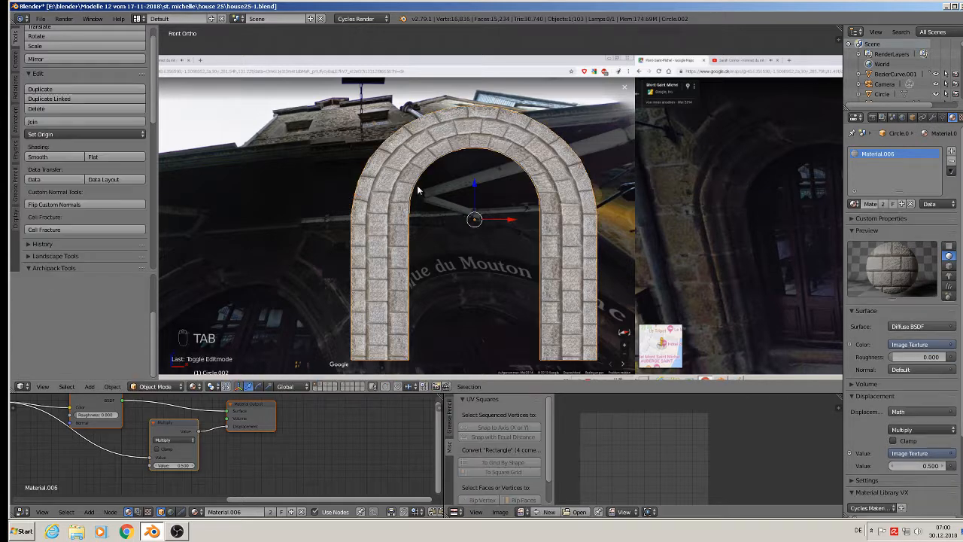
Step: Clear the arch's vertex selection, return to Object Mode, and save house25-1.blend
scroll(462, 204, "down", 2, "ctrl")
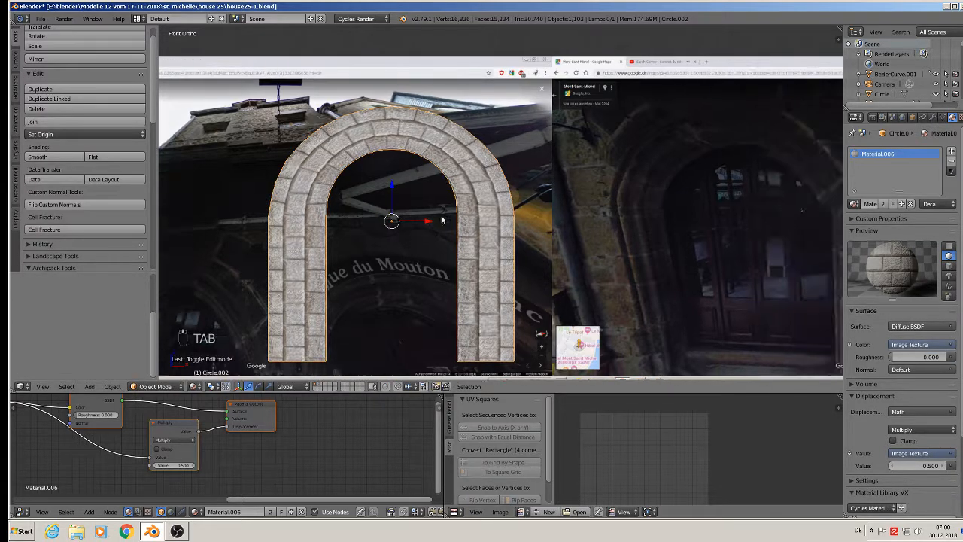
scroll(496, 202, "down", 3)
key("a")
key("a")
key("a")
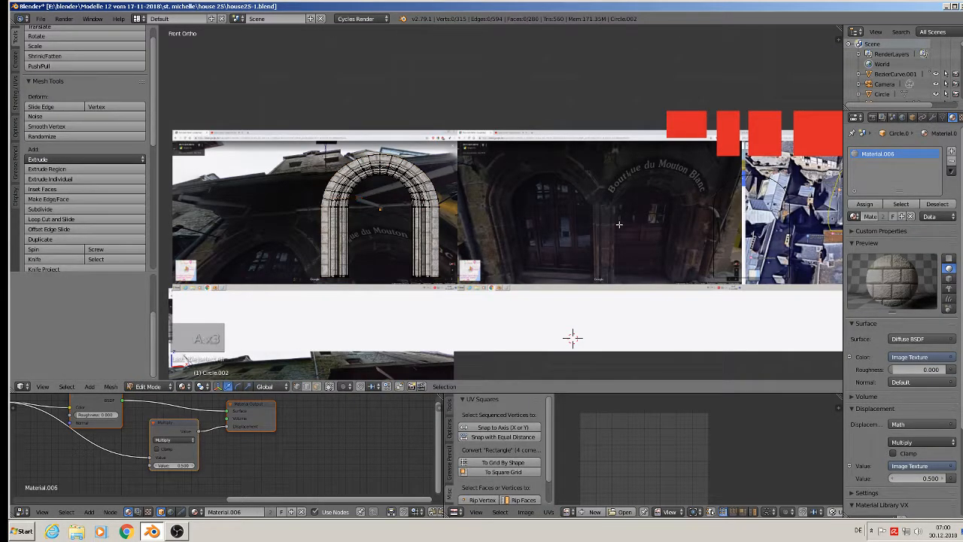
middle_click_drag(508, 227, 408, 211, "shift")
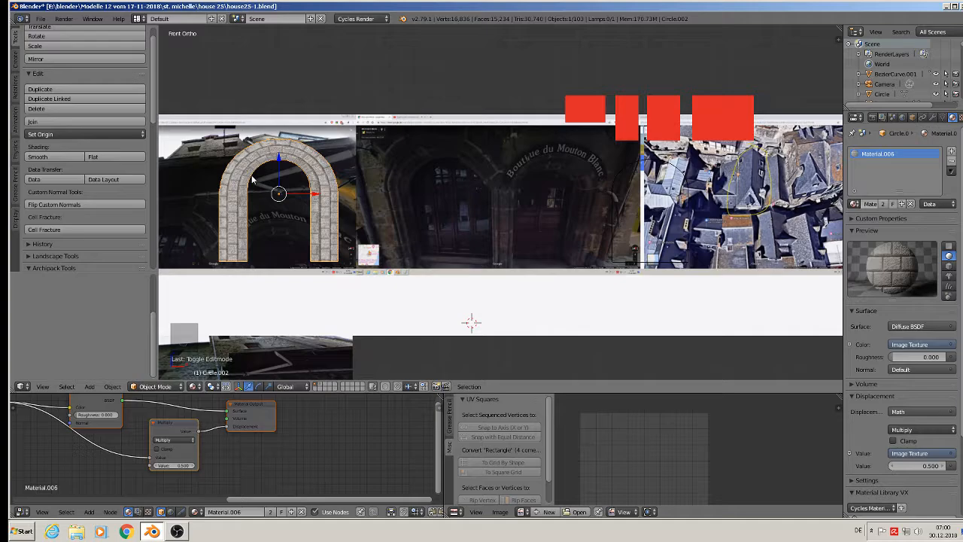
middle_click_drag(251, 175, 172, 130)
left_click(41, 18)
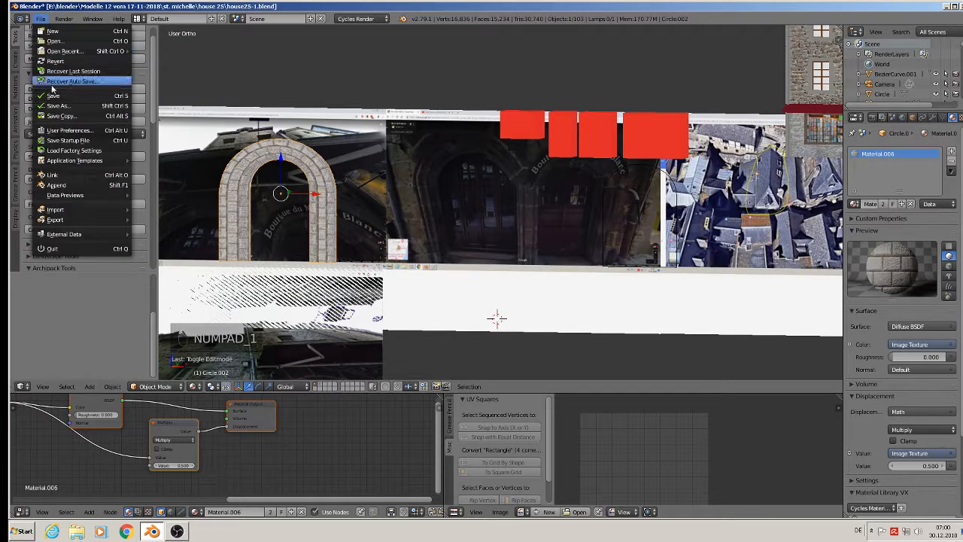
left_click(52, 96)
Step: Place the 3D cursor on the lower-left panel of the left door in the reference photo and add a plane there
scroll(463, 216, "up", 4)
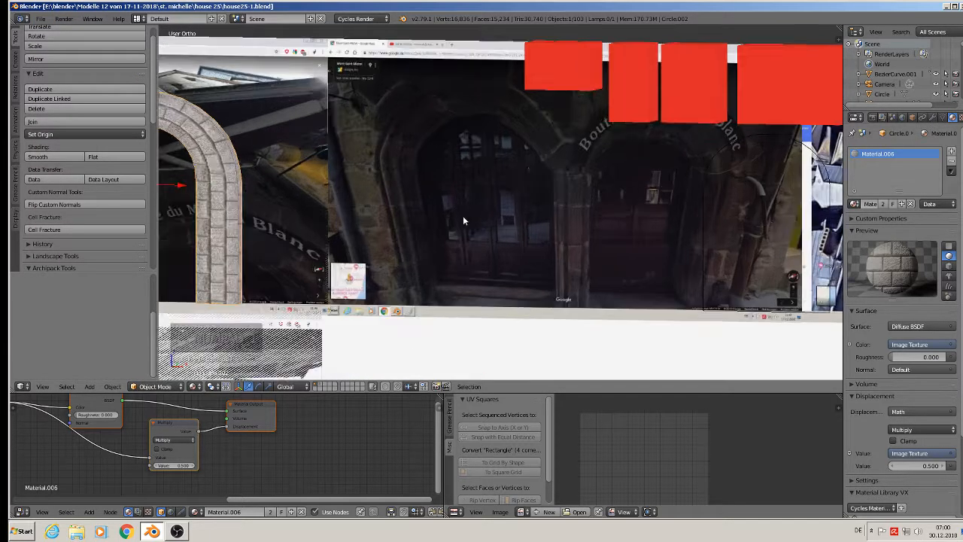
middle_click_drag(495, 256, 456, 284, "shift")
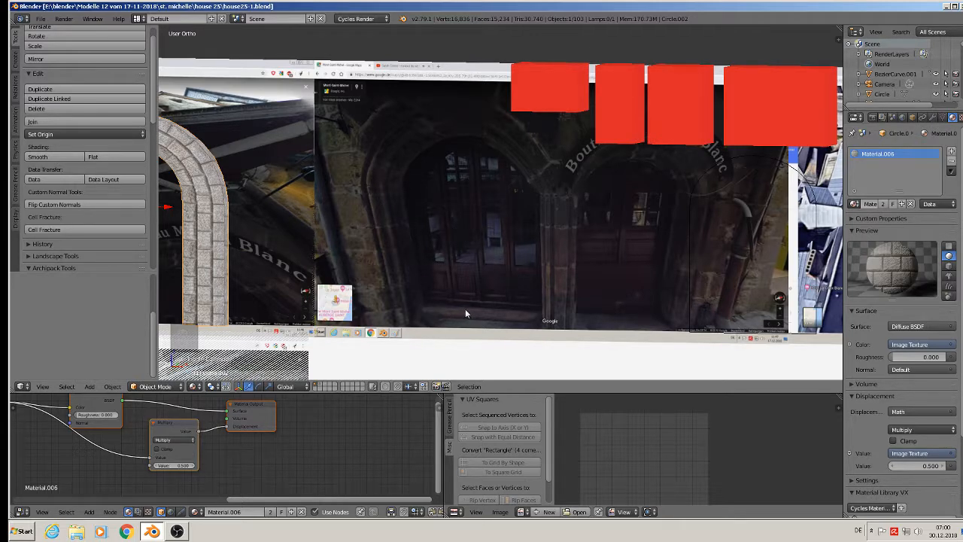
scroll(463, 307, "up", 3)
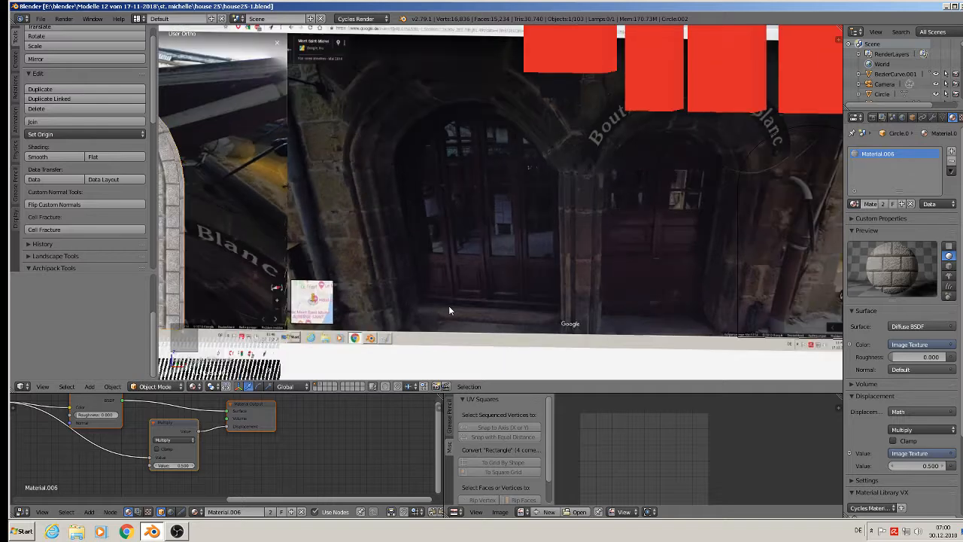
scroll(436, 280, "up", 2)
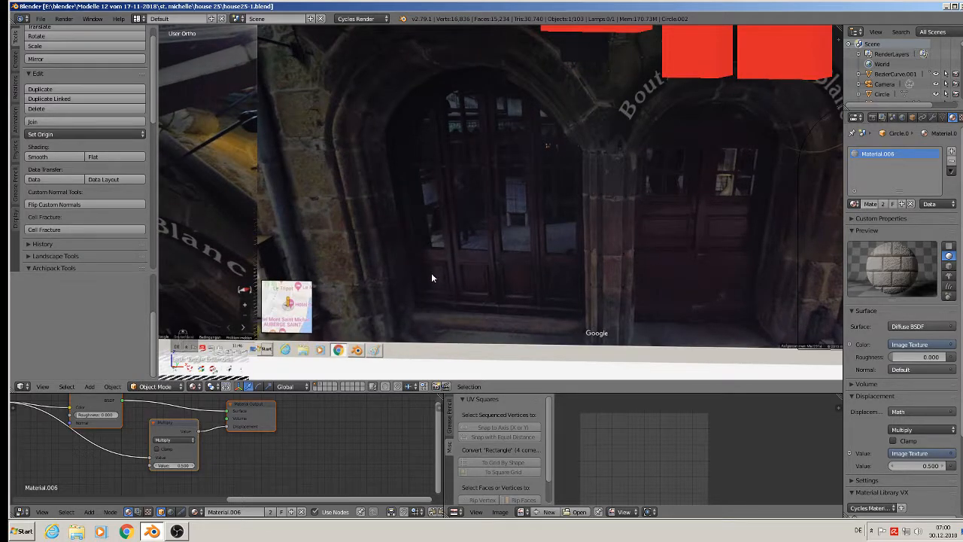
left_click(431, 274)
left_click(89, 387)
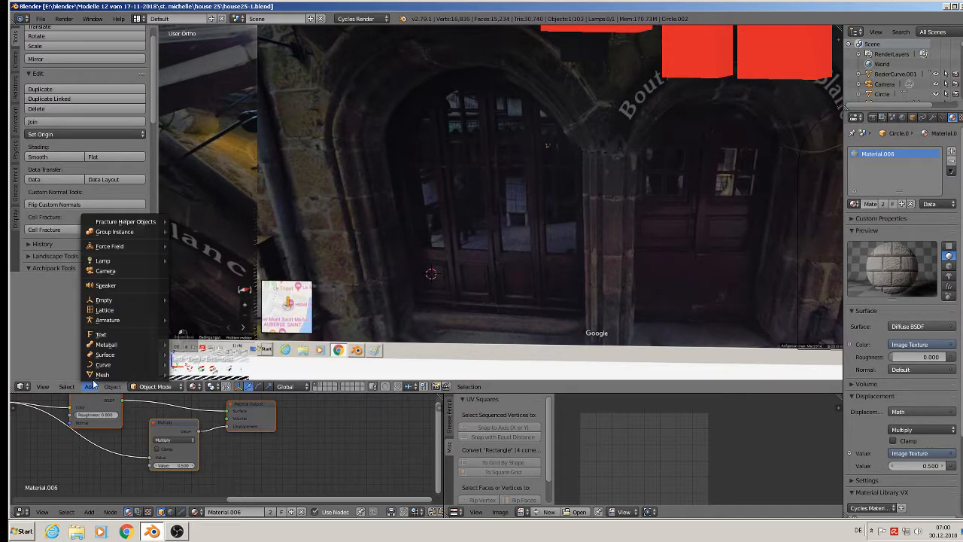
mouse_move(99, 374)
left_click(193, 137)
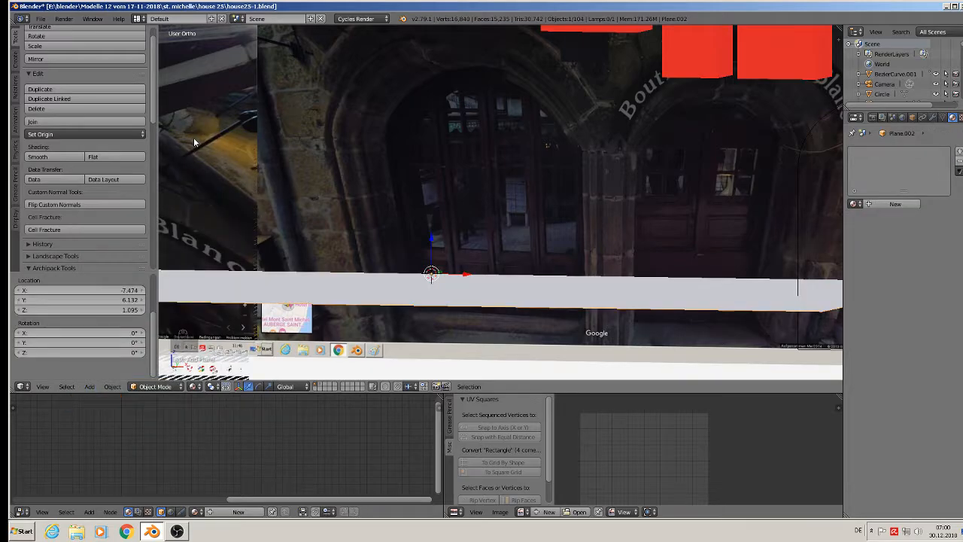
Step: Rotate the plane 90° about the global X axis and scale it down to a small door-panel square
type("s")
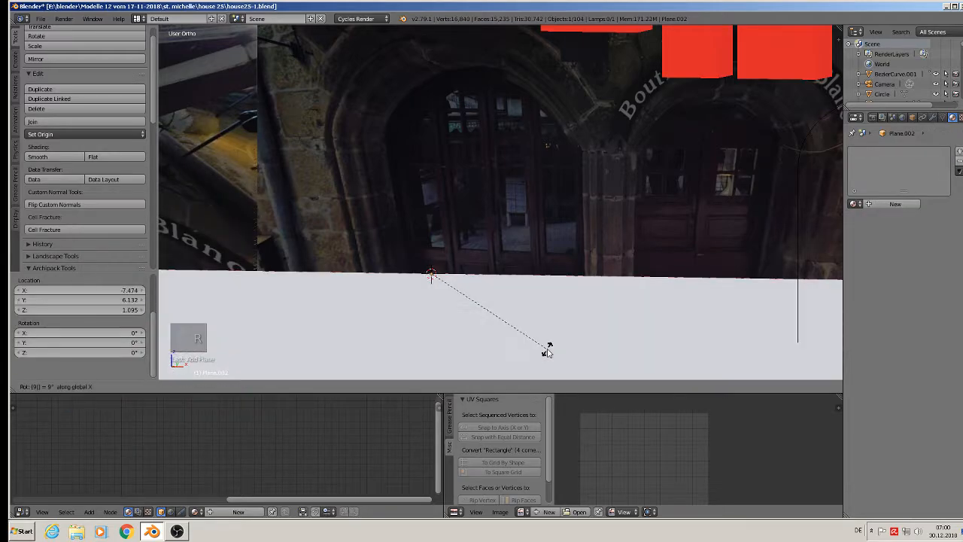
type("10")
key("Return")
key("s")
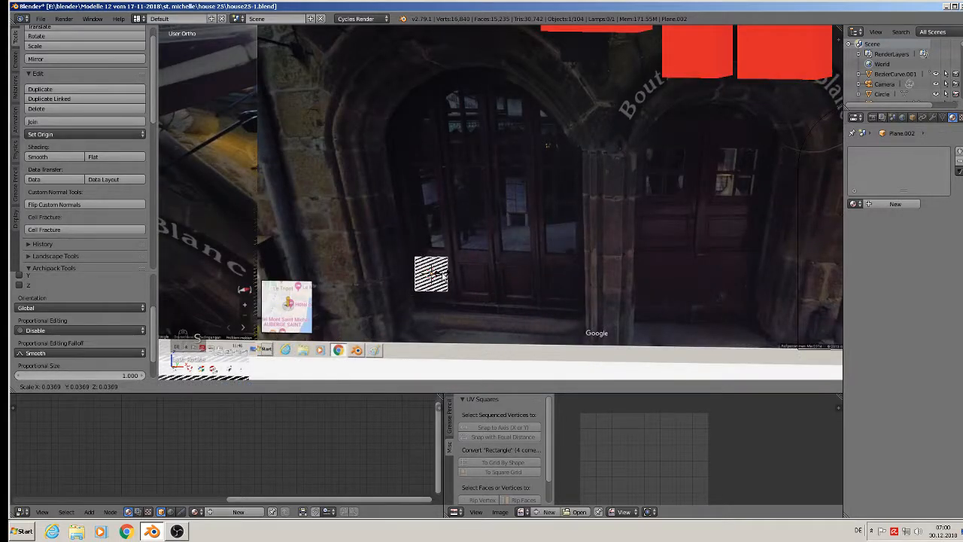
left_click(443, 274)
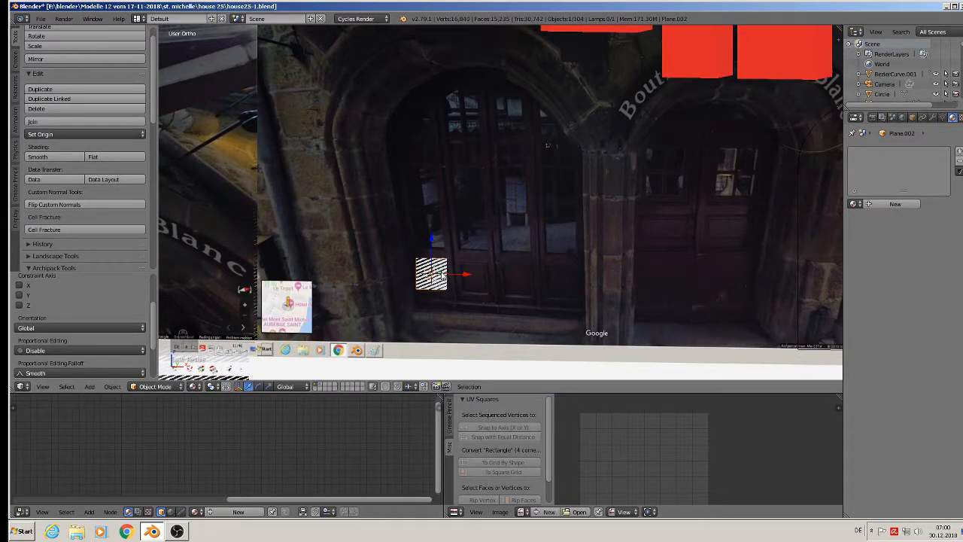
Step: Move the small plane along Y in front of the reference photo and return to front view
scroll(438, 273, "up", 2)
middle_click_drag(439, 273, 435, 273)
left_click_drag(449, 270, 397, 274)
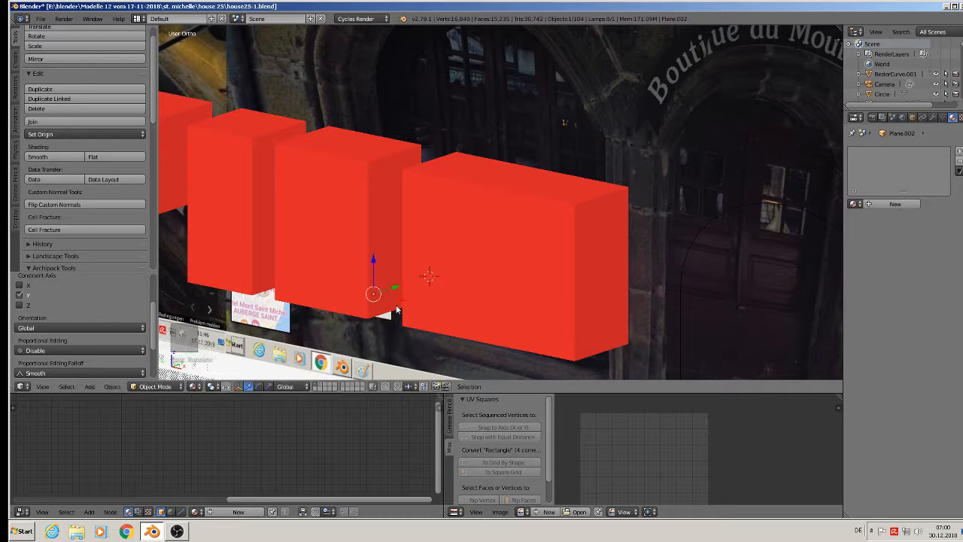
scroll(430, 319, "up", 3)
key("KP_1")
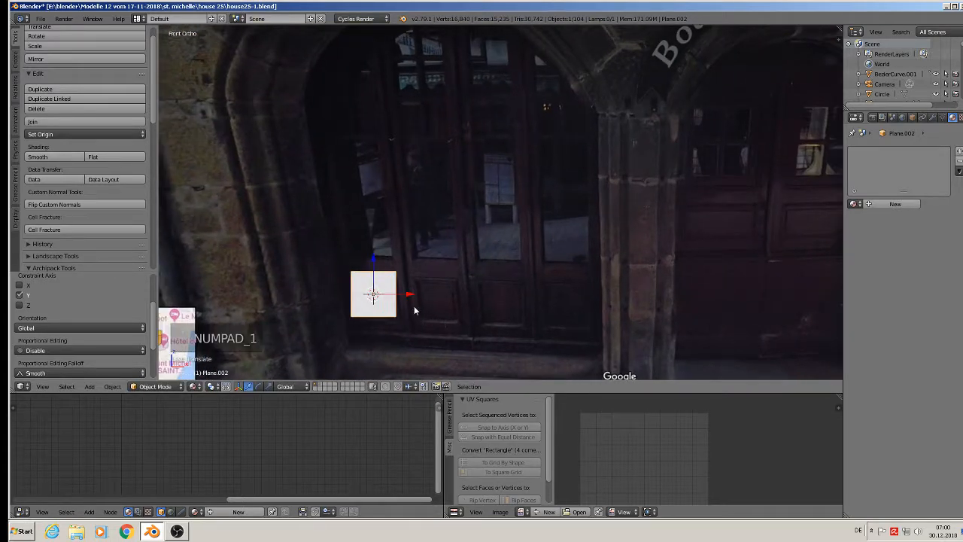
Step: In Edit Mode, extrude the plane's face and scale it inward to form a narrow border around the door panel
key("Tab")
middle_click_drag(381, 310, 447, 288, "shift")
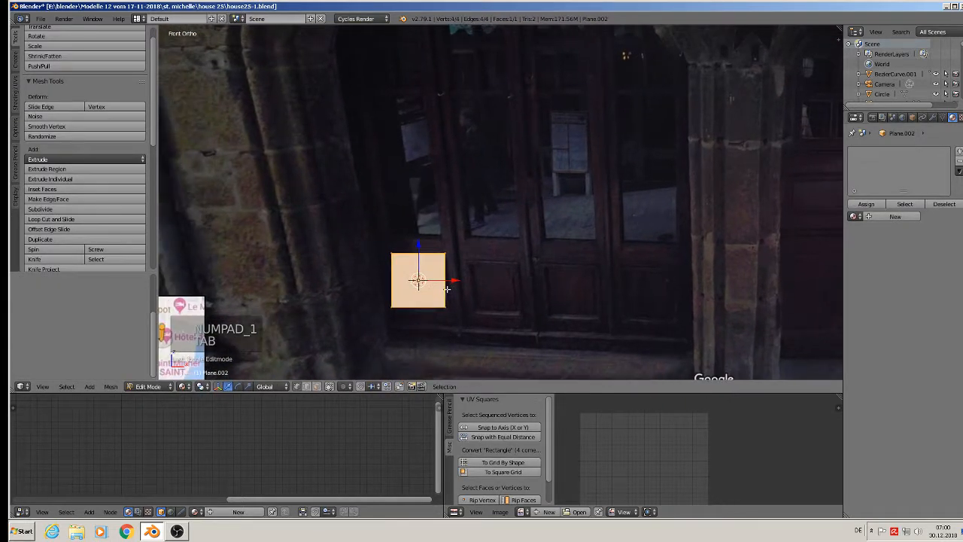
key("e")
key("s")
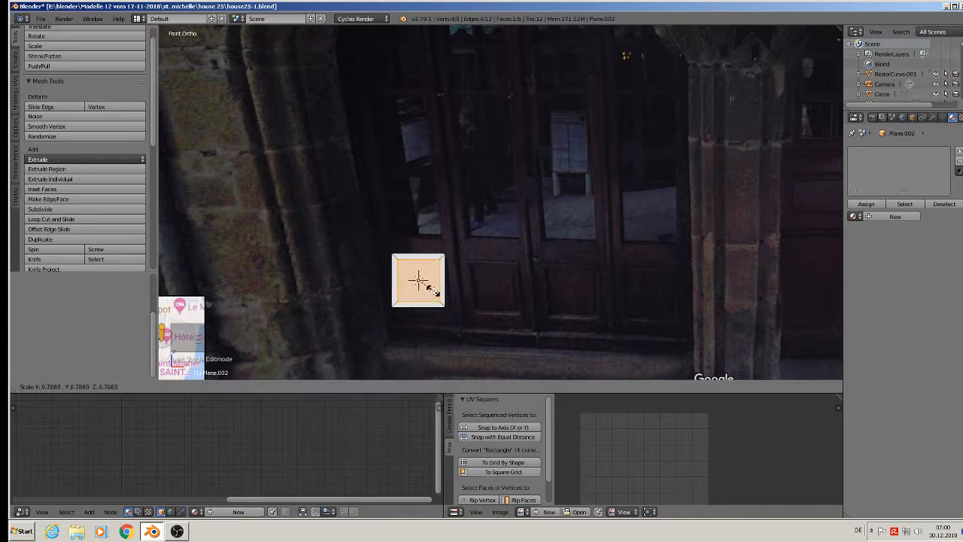
left_click(424, 286)
Step: Extrude the panel's inner face and offset it slightly along Y to give the panel depth
middle_click_drag(424, 287, 389, 310)
key("e")
right_click(410, 294)
key("g")
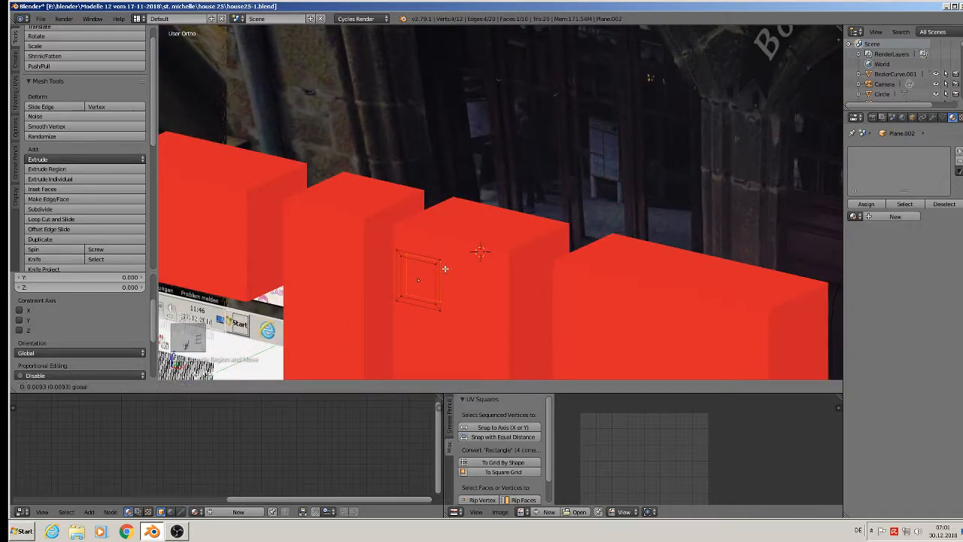
key("y")
left_click(444, 269)
mouse_move(444, 269)
middle_mouse_down()
mouse_move(471, 243)
mouse_move(419, 237)
mouse_move(442, 249)
mouse_move(443, 264)
middle_mouse_up()
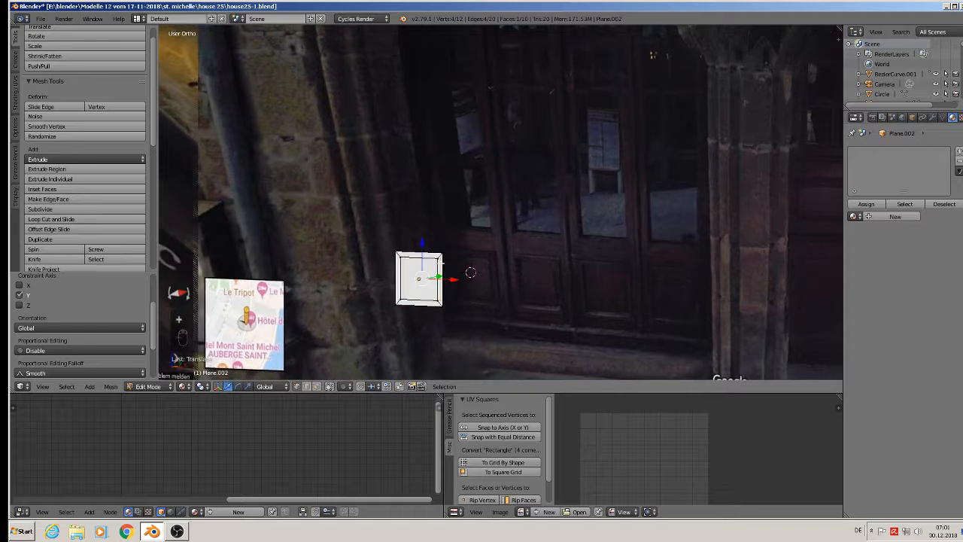
Step: Select the panel's outer edge loop and extrude it a short distance along Y
right_click(427, 254, "alt")
right_click(431, 308, "alt")
middle_click_drag(432, 307, 422, 312)
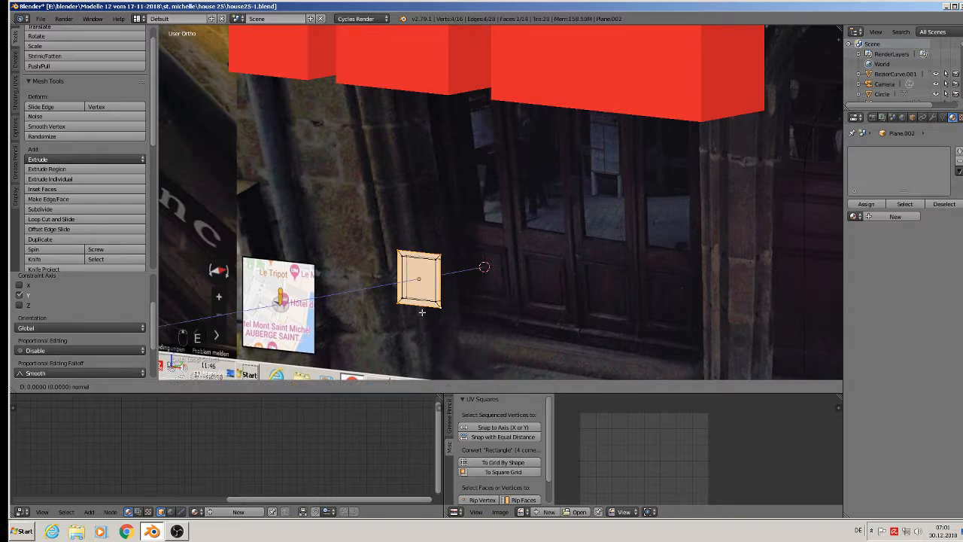
key("e")
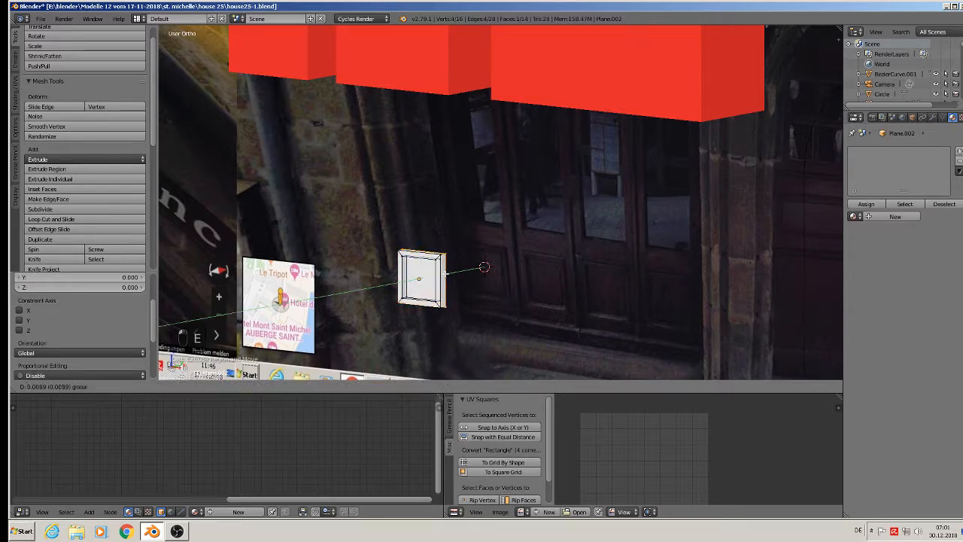
left_click(435, 314)
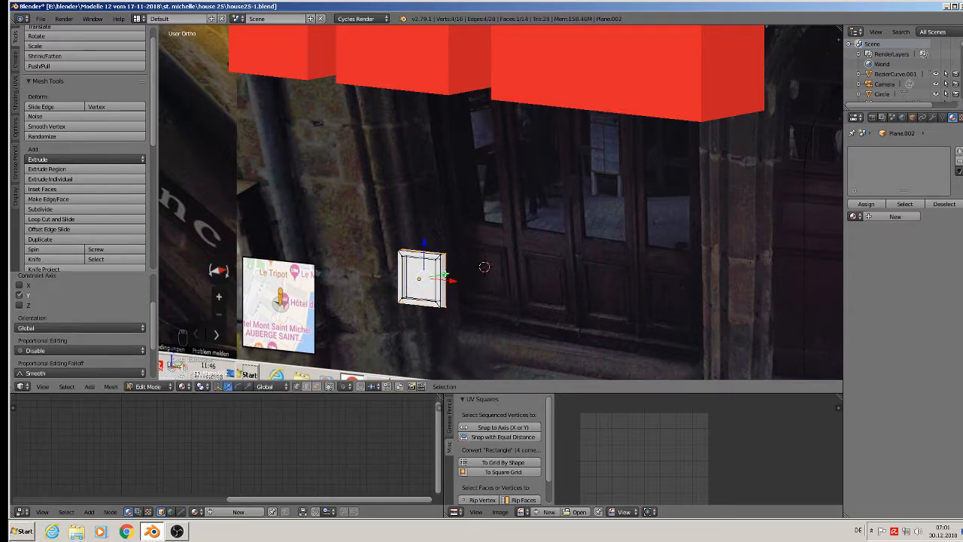
Step: Extrude the outer edge loop again and scale it outward by about 1.313 to form a flat frame around the panel
key("e")
key("s")
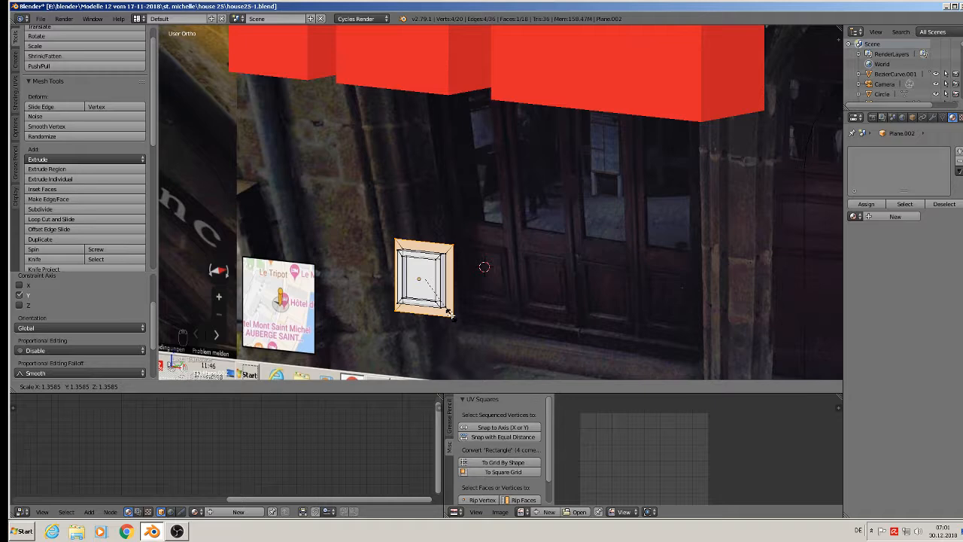
left_click(452, 311)
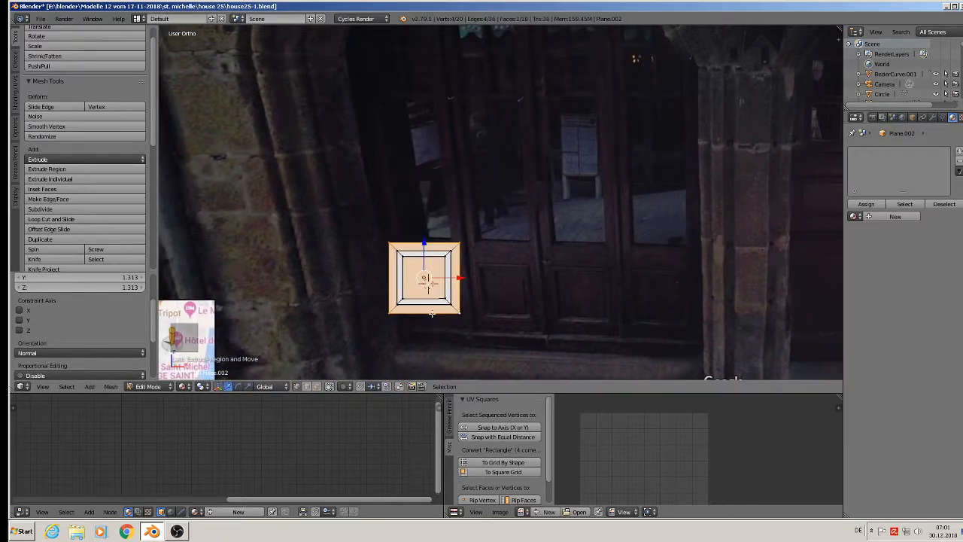
Step: Select the frame's two bottom corner vertices and extrude that edge a short distance downward along Z
right_click(393, 312)
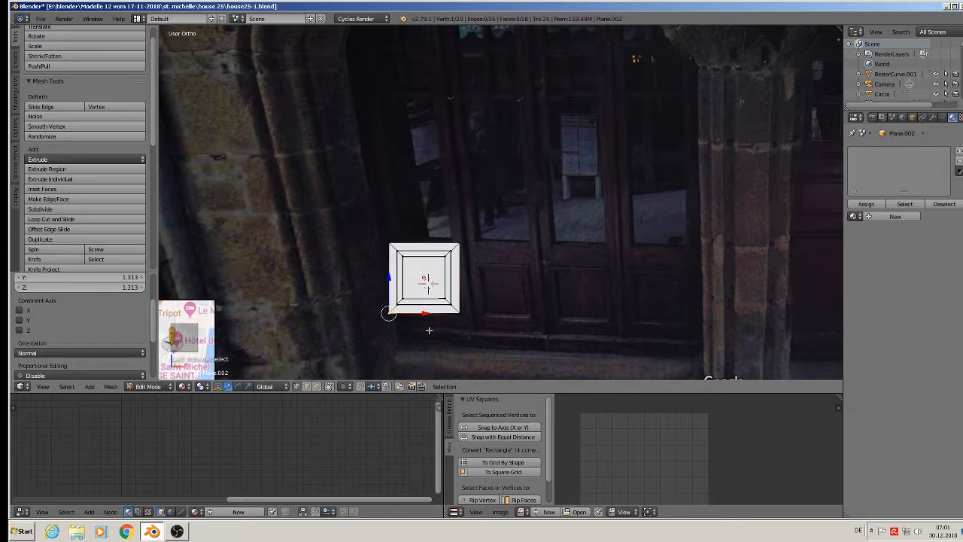
right_click(458, 320, "shift")
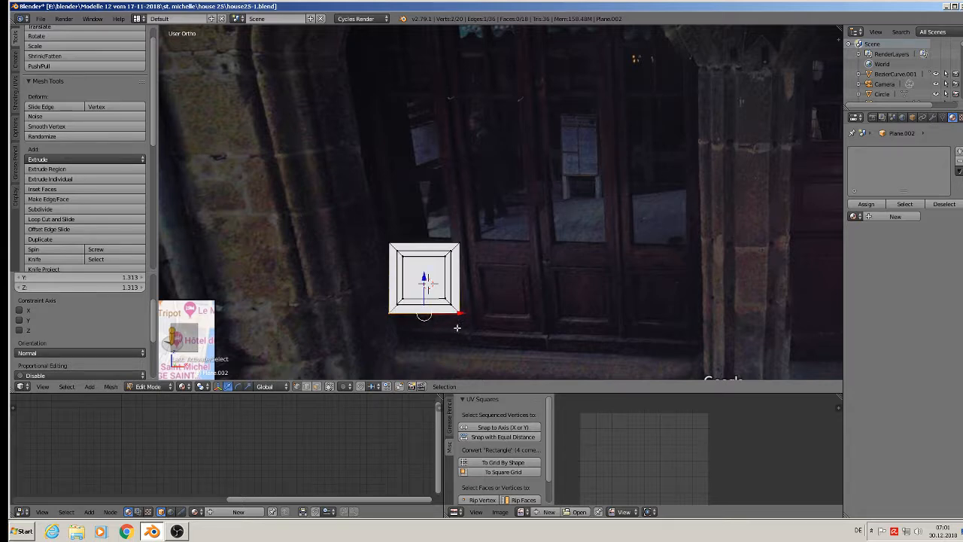
key("e")
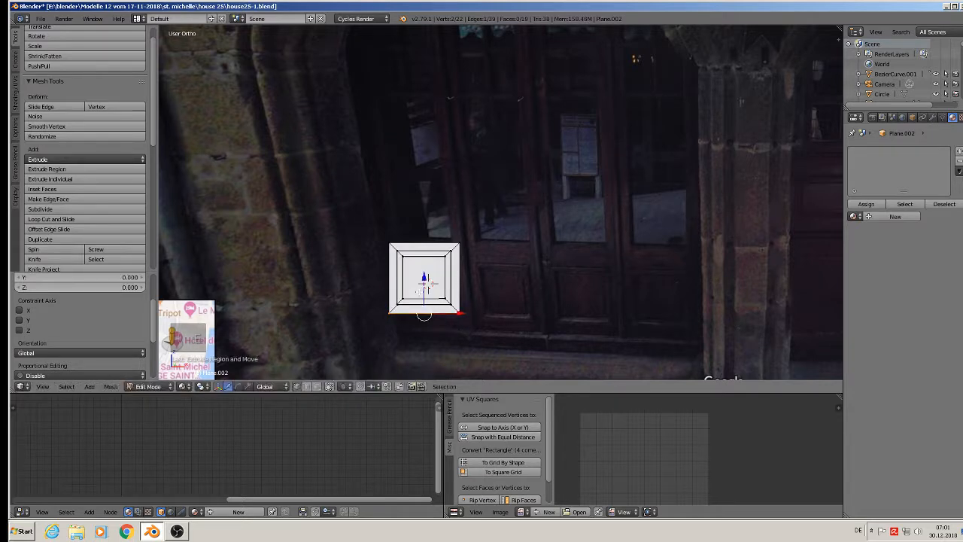
key("g")
key("z")
left_click(426, 288)
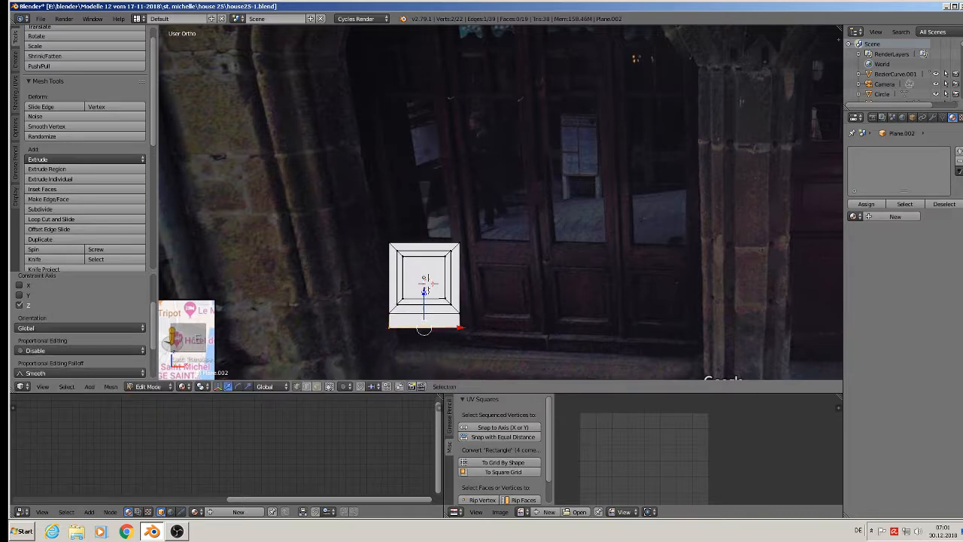
Step: Extrude the frame's bottom edge forward along Y, and extrude it down along Z to form a protruding base ledge
middle_click_drag(484, 344, 394, 357)
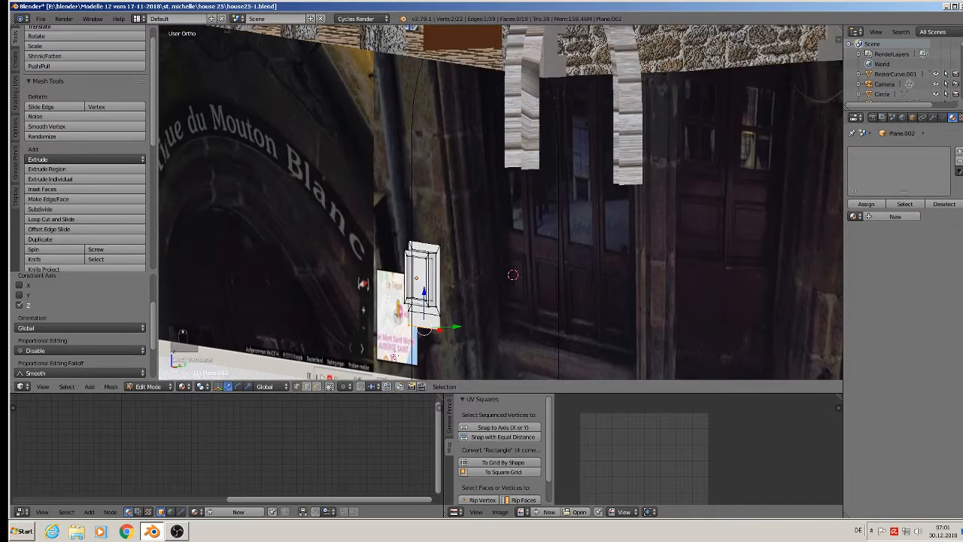
key("e")
left_click(448, 329)
key("e")
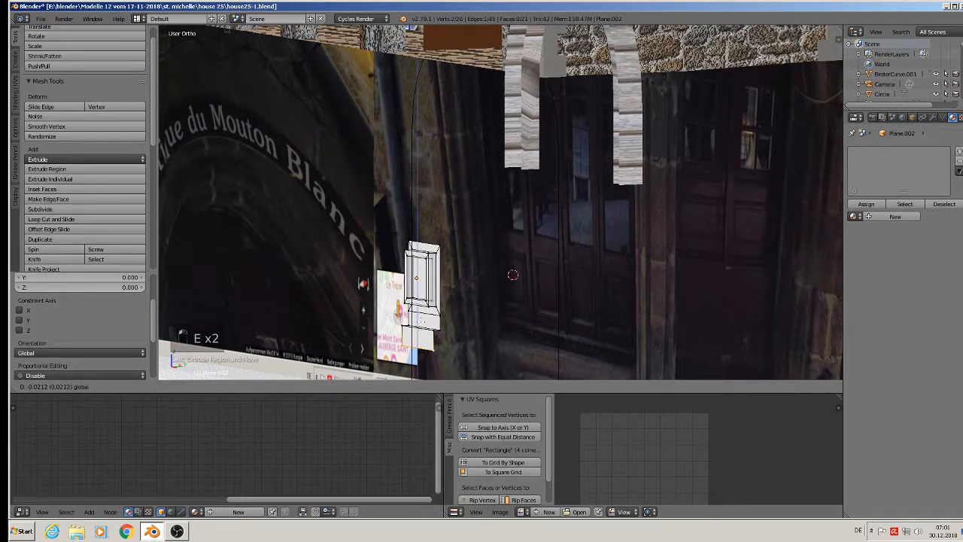
left_click(419, 315)
Step: Select the frame's two top corner vertices and move them a short distance up along Z to heighten the upper rail
middle_click_drag(419, 316, 485, 314)
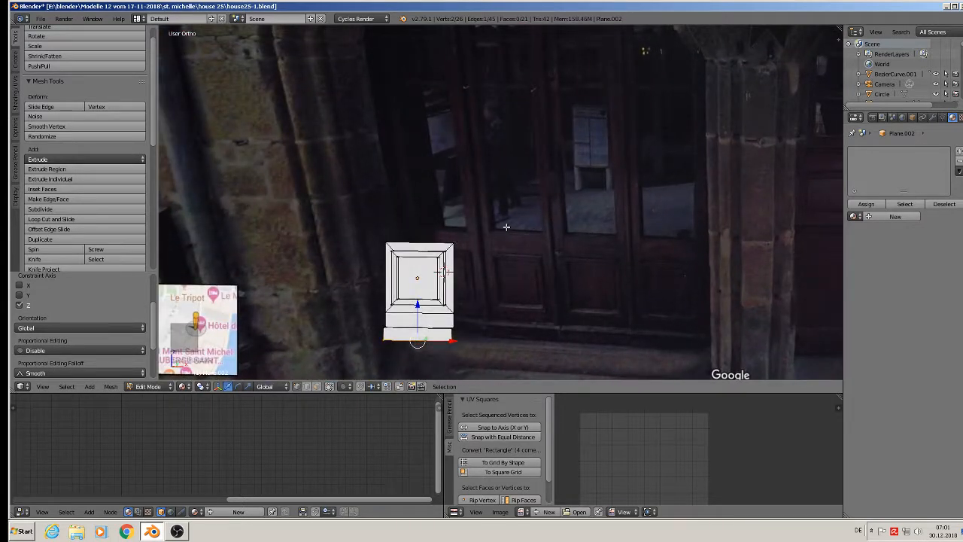
right_click(455, 243)
right_click(389, 240, "shift")
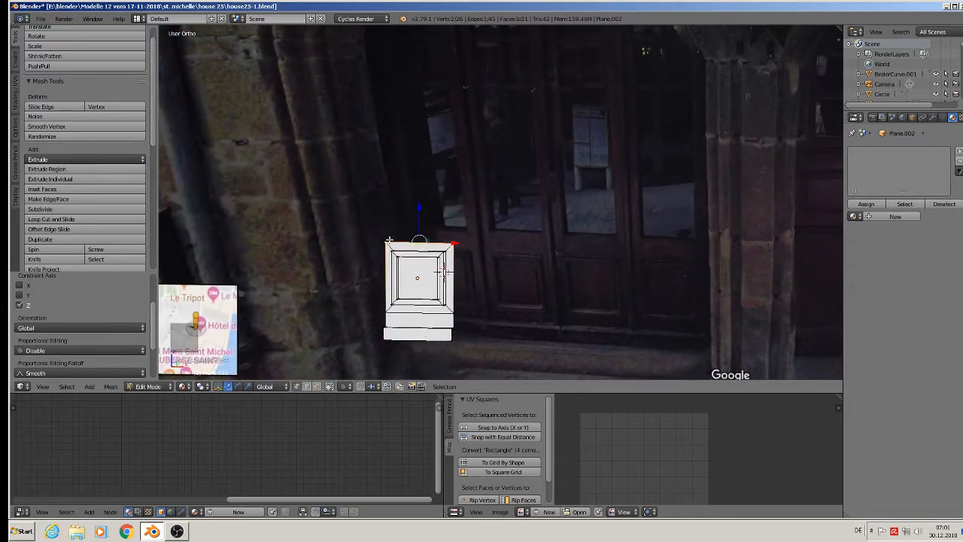
left_click_drag(419, 215, 422, 200)
scroll(425, 201, "down", 2)
middle_click_drag(439, 209, 459, 246, "shift")
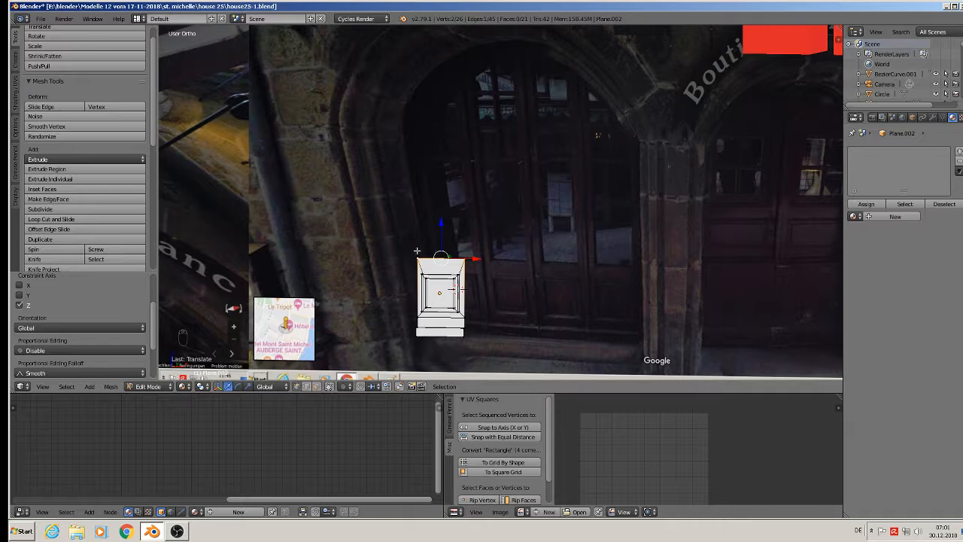
Step: Add two vertical loop cuts through the panel and spread them apart along X with a scale of about 2.3
scroll(417, 250, "up", 2)
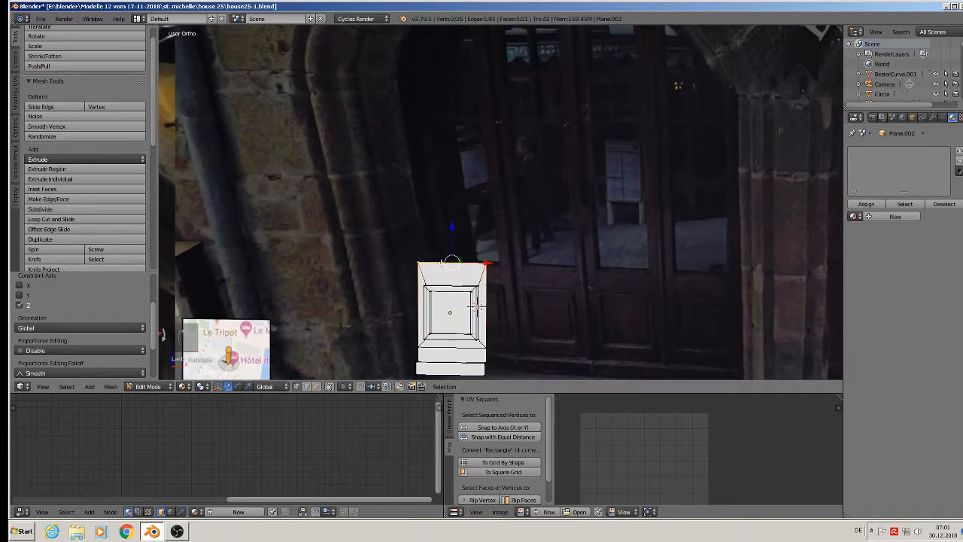
scroll(452, 265, "up", 2)
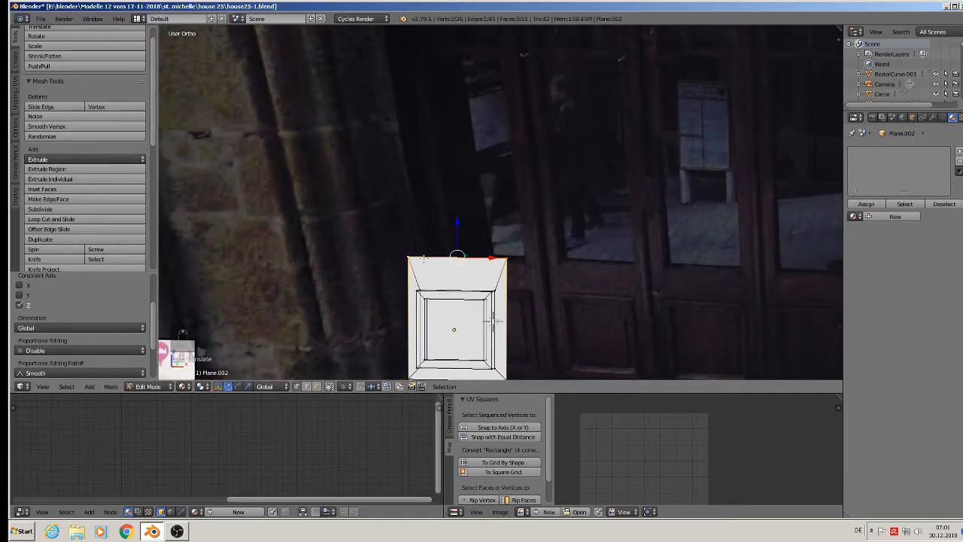
key("ctrl+r")
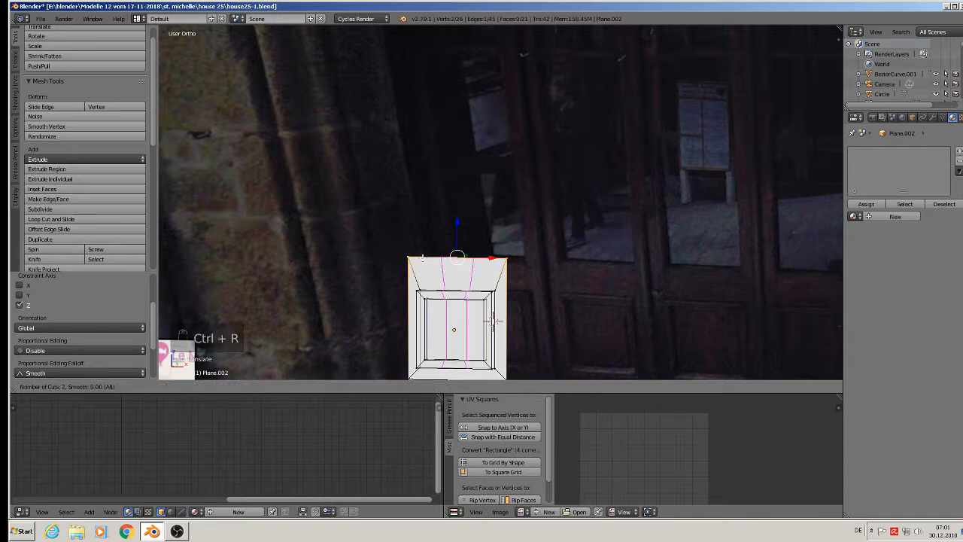
left_click(423, 258)
right_click(423, 258)
key("s")
key("x")
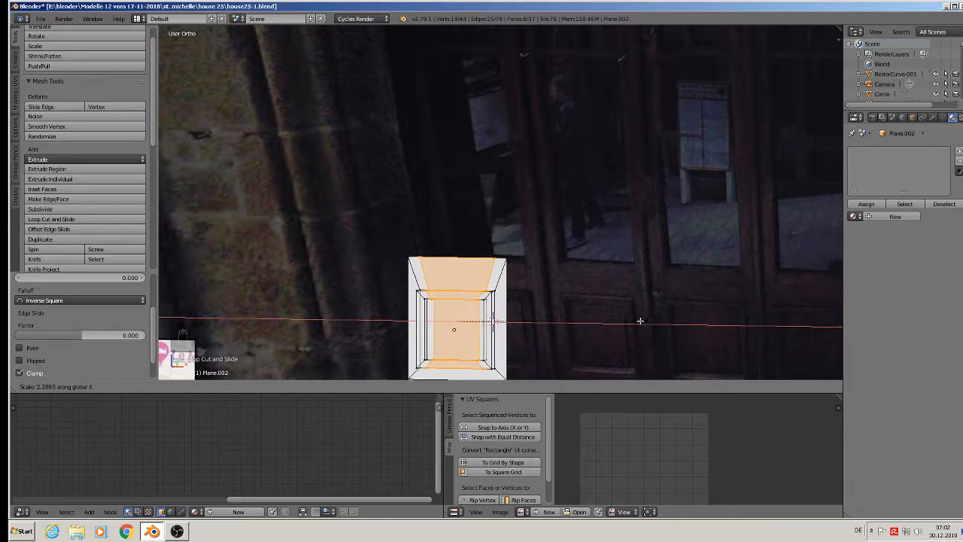
left_click(638, 322)
Step: Select the whole top edge from corner to corner and extrude it up along Z to near the top of the doorway
right_click(512, 258)
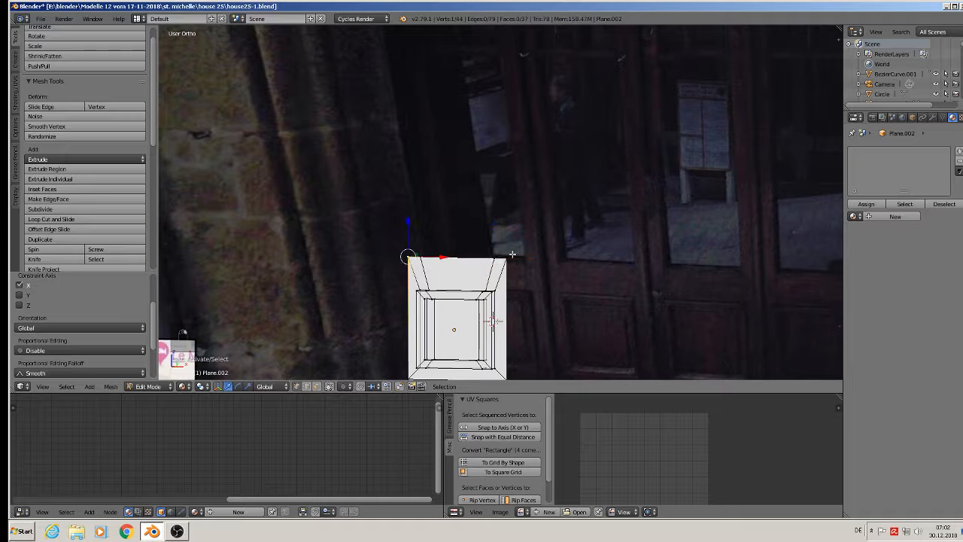
right_click(513, 254, "ctrl")
key("KP_8")
middle_click_drag(511, 250, 477, 307, "shift")
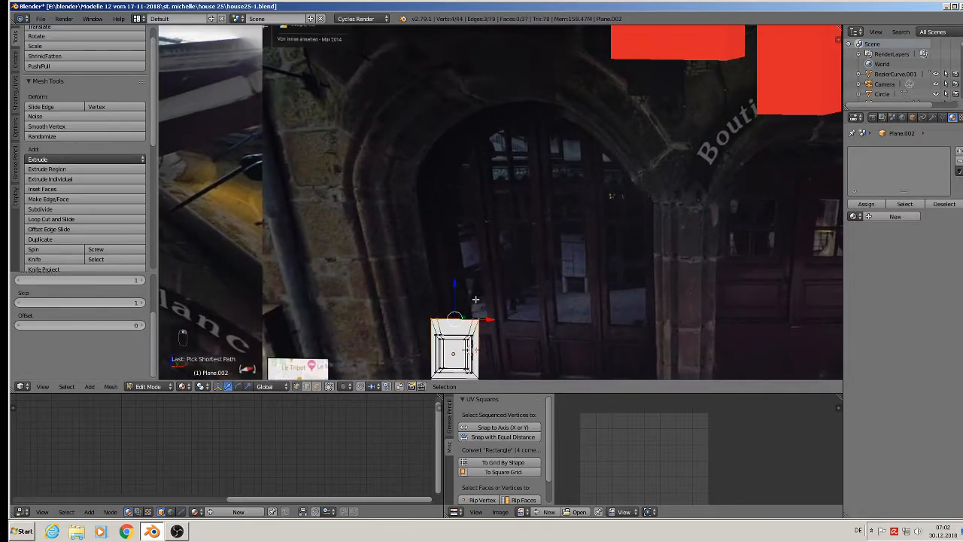
key("e")
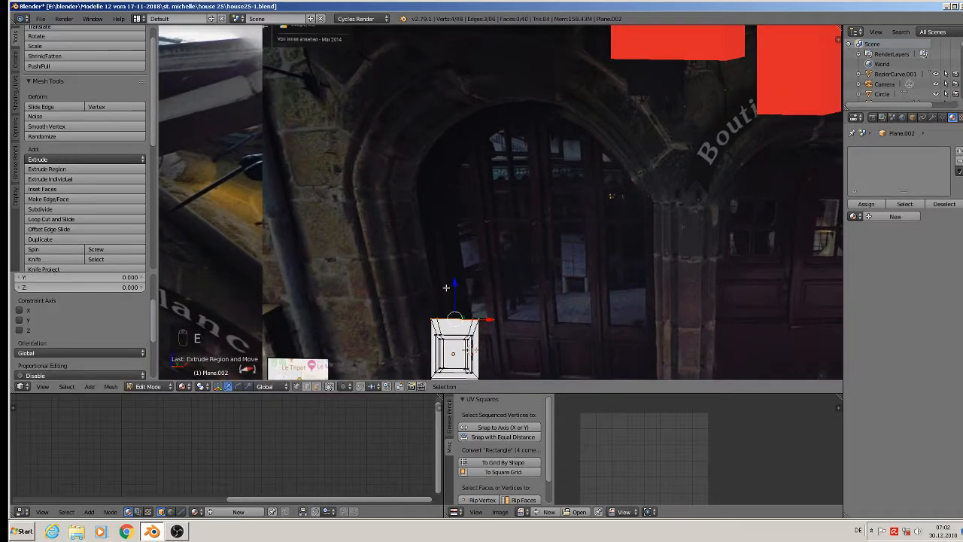
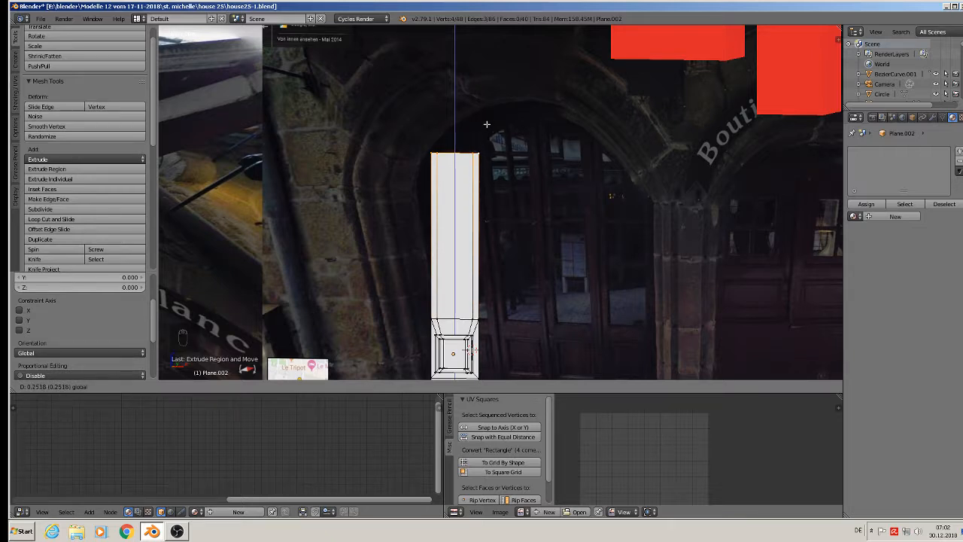
left_click(488, 118)
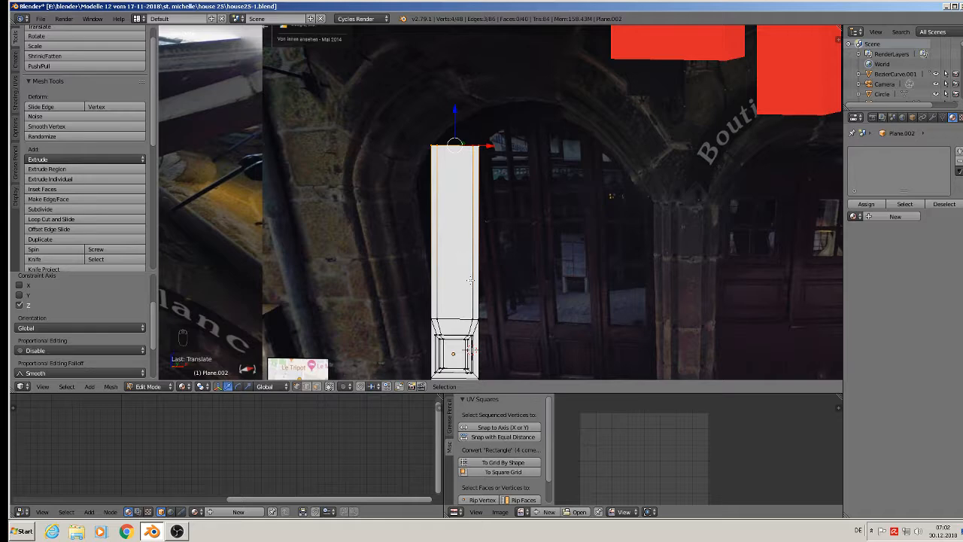
Step: Separate the tall middle face above the panel into its own object and select that object in Object Mode
middle_click_drag(469, 280, 458, 276)
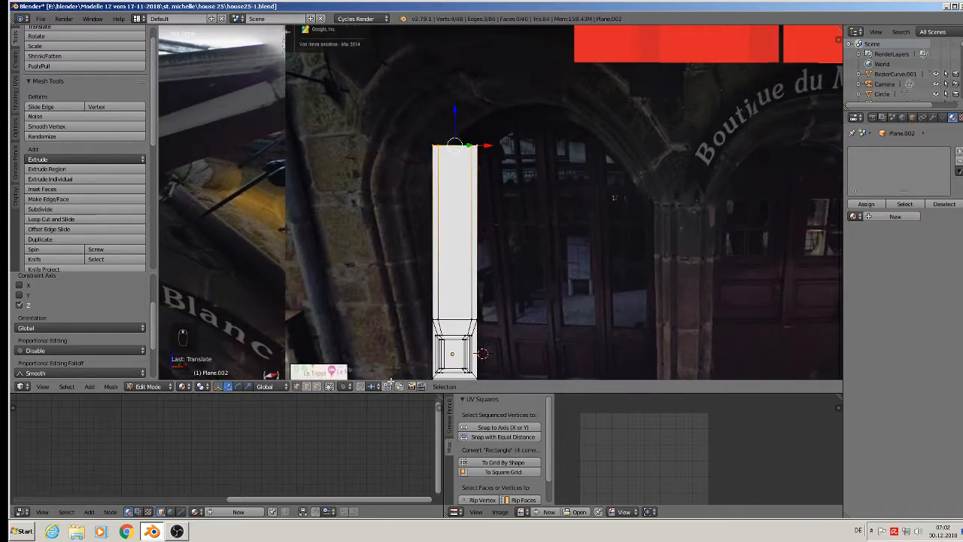
left_click(454, 233)
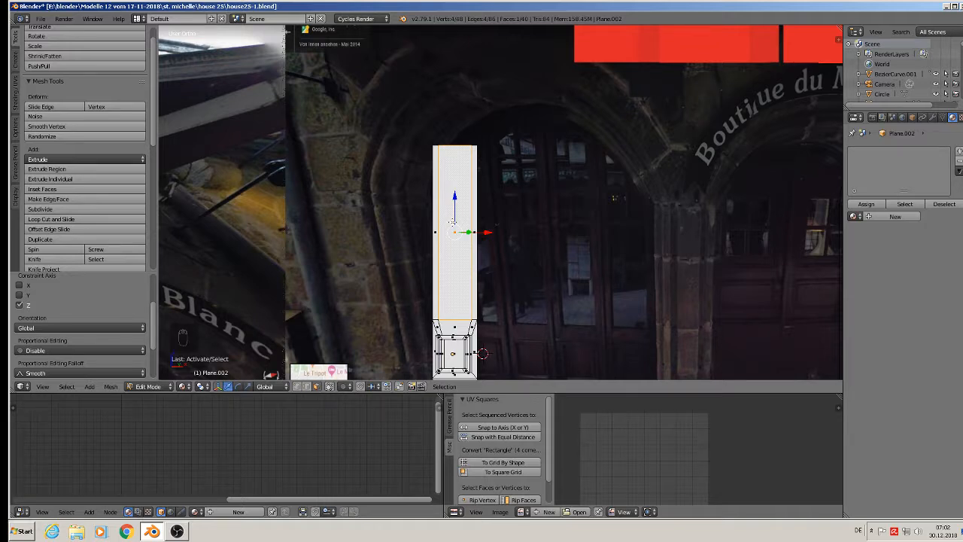
key("p")
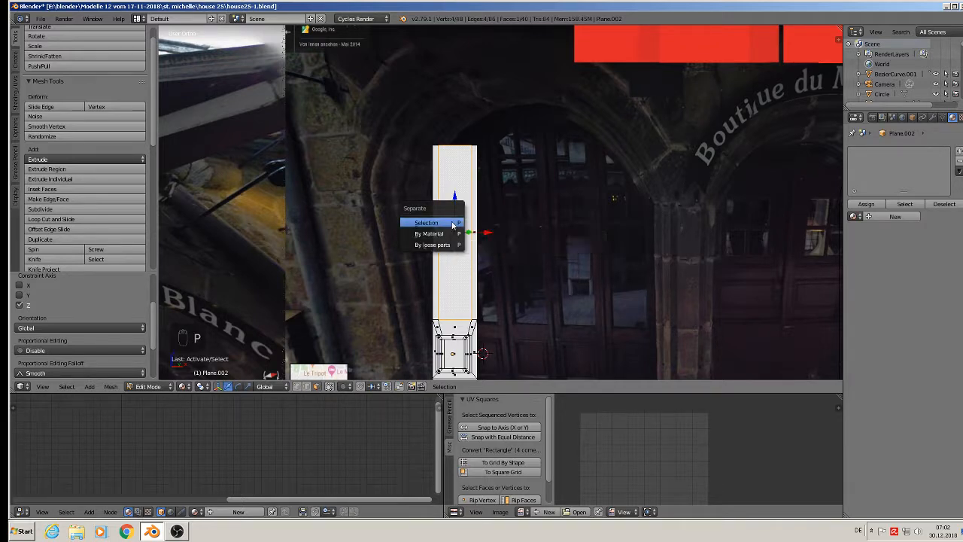
left_click(454, 221)
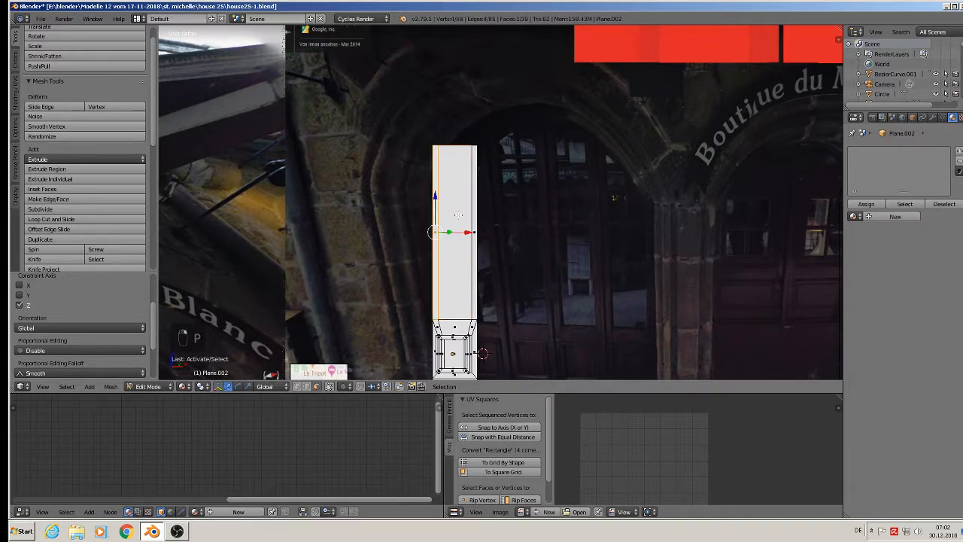
key("Tab")
left_click(459, 219)
Step: Extrude the separated face a short distance along Y to give it thickness
middle_click_drag(459, 220, 439, 277)
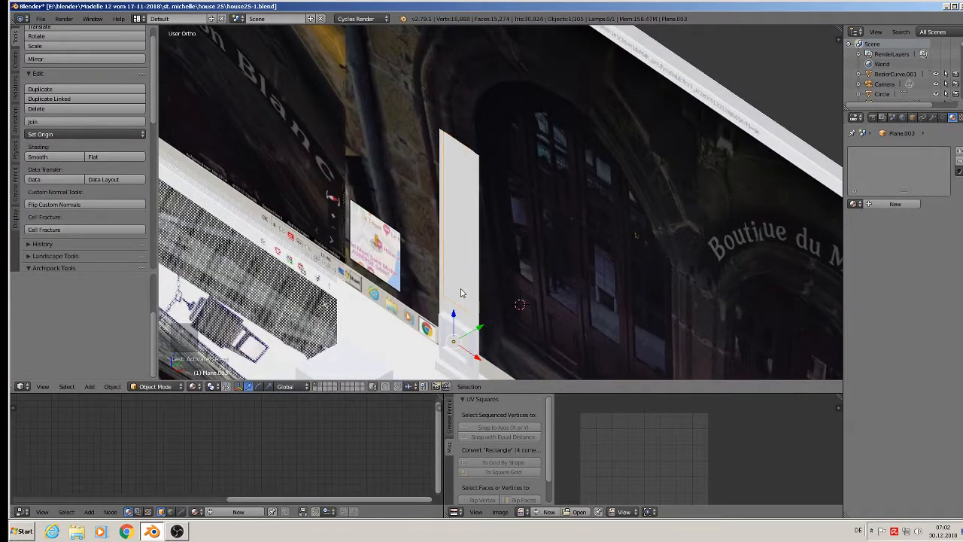
key("Tab")
right_click(442, 228)
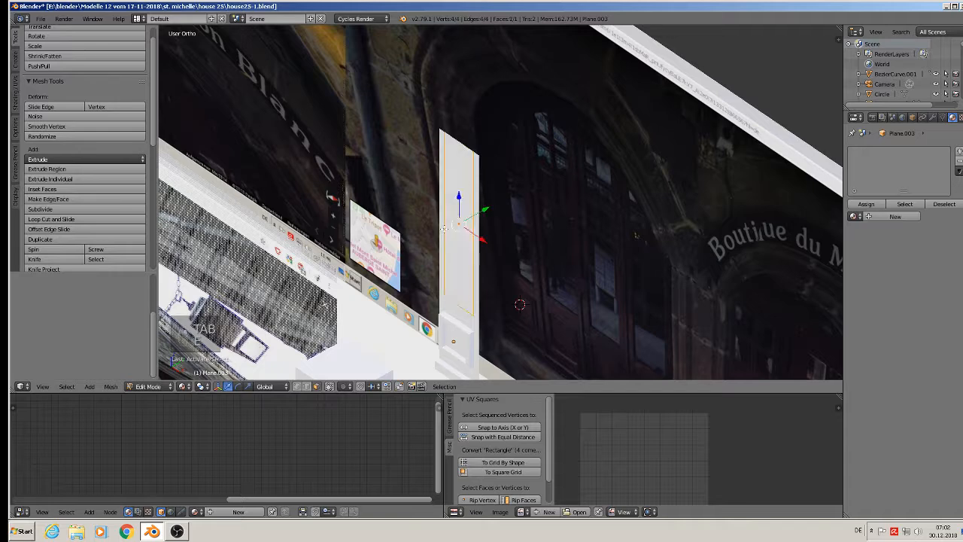
key("e")
right_click(444, 228)
left_click_drag(488, 211, 490, 207)
key("Tab")
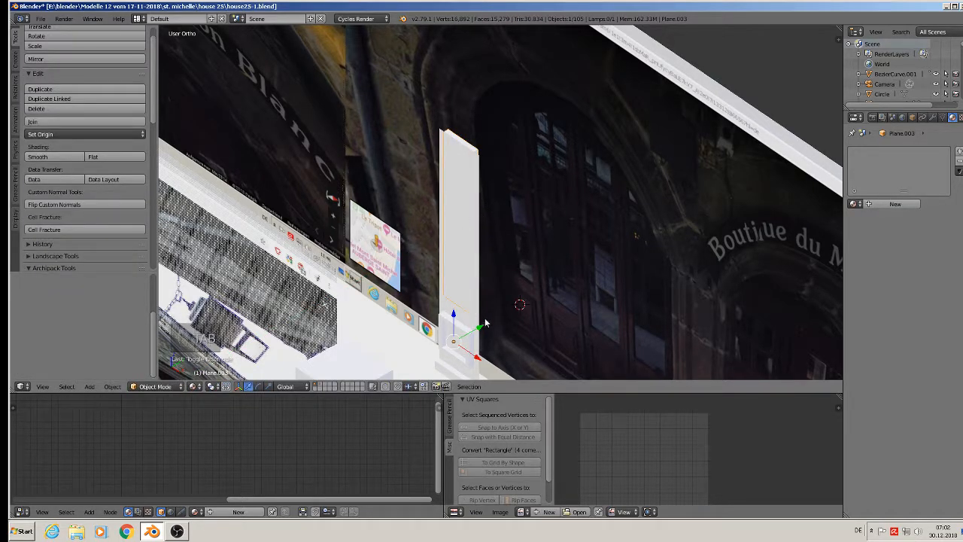
Step: Move the tall thickened slab back along Y by about 0.009, behind the frame
key("g")
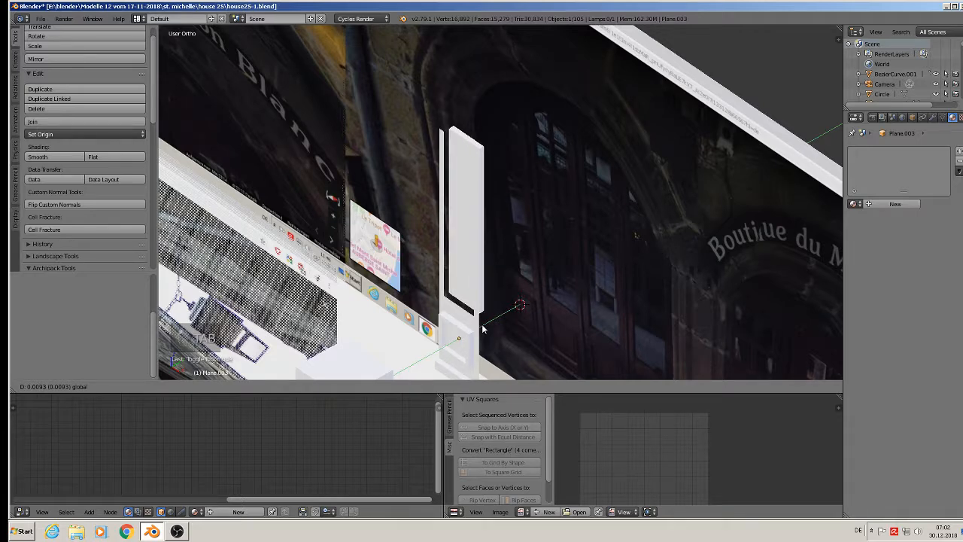
left_click(483, 329)
middle_click_drag(483, 329, 476, 291)
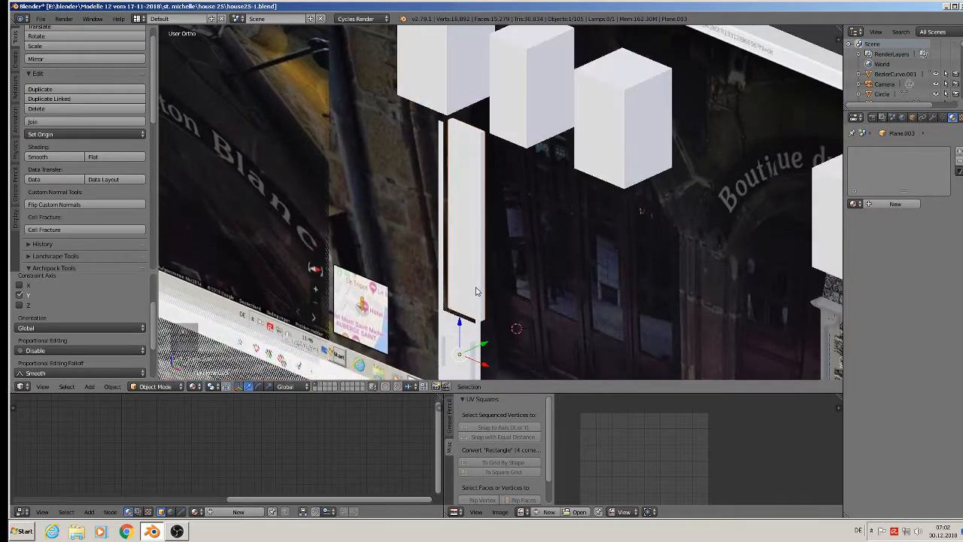
Step: Switch from the slab to the door frame object and open its mesh for editing
scroll(476, 291, "up", 3)
key("Tab")
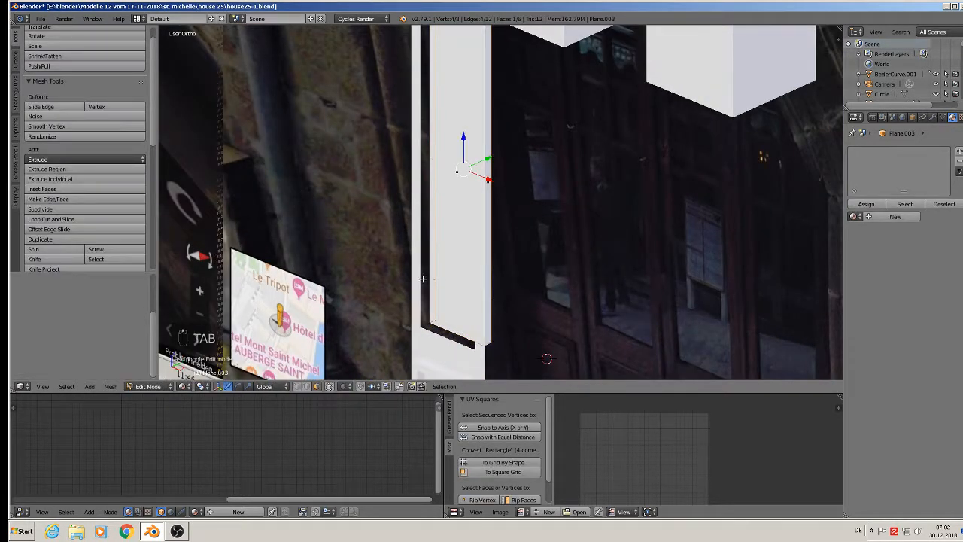
key("Tab")
right_click(421, 275)
key("Tab")
right_click(428, 331)
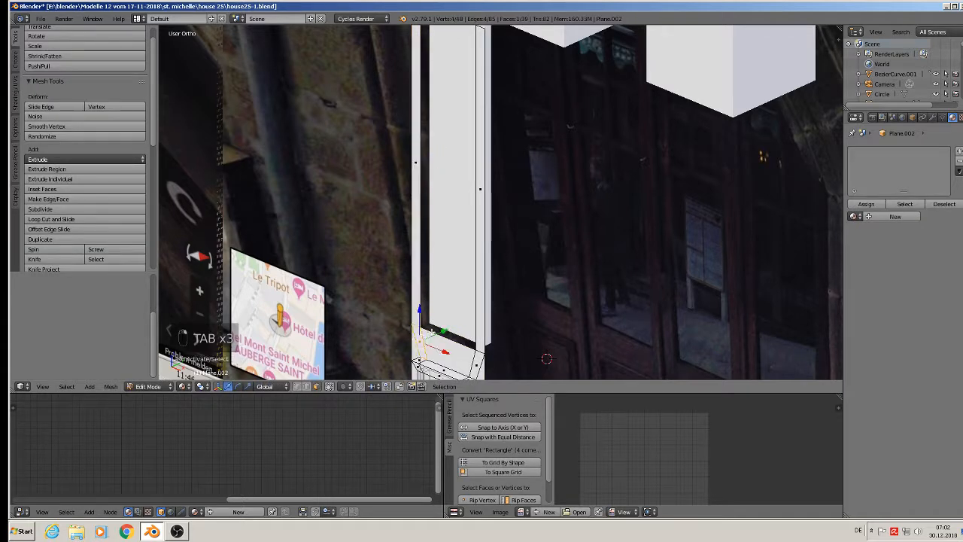
Step: Select the opening's bottom and two inner side edges and extrude them back along Y to meet the slab
left_click(307, 387)
right_click(441, 336)
right_click(425, 285, "shift")
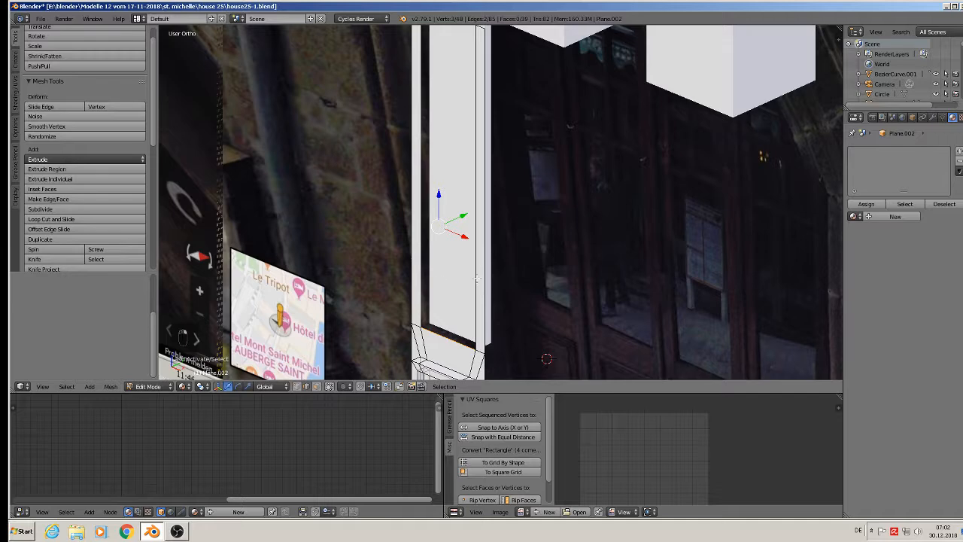
right_click(477, 279, "shift")
scroll(478, 280, "up", 1)
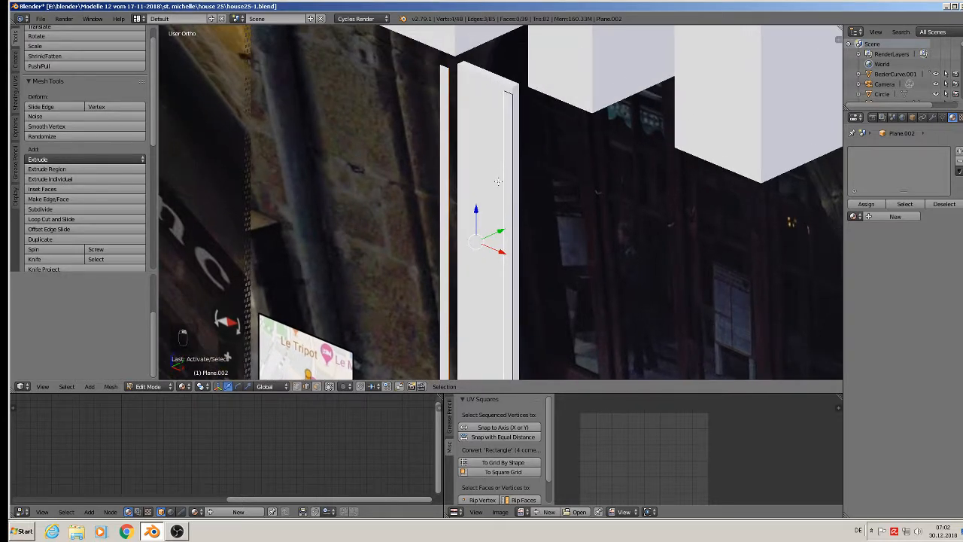
middle_click_drag(498, 180, 505, 203)
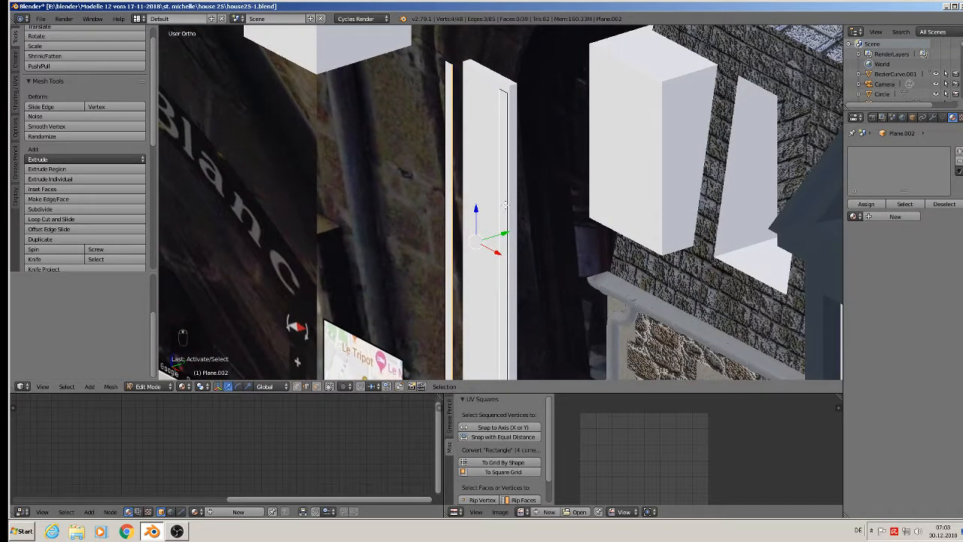
key("e")
key("y")
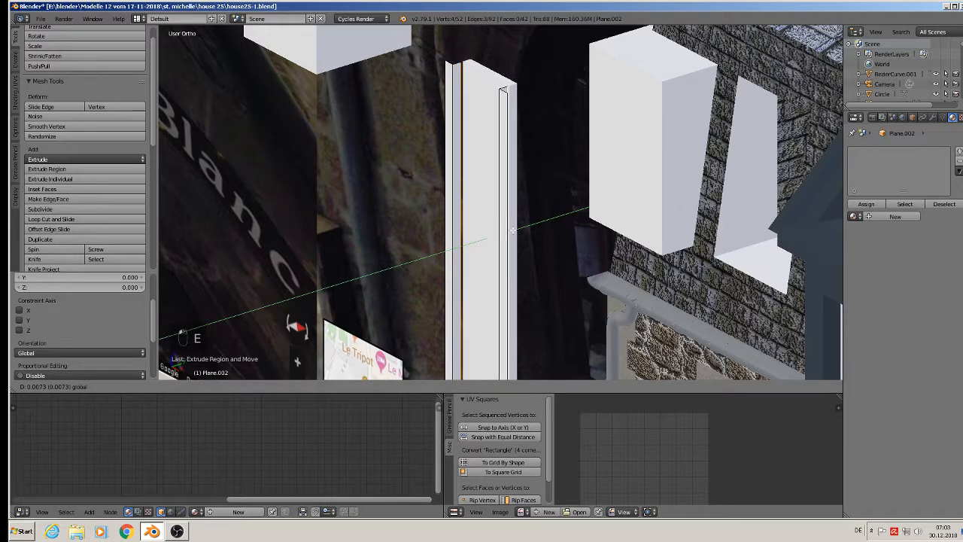
left_click(515, 228)
middle_click_drag(515, 228, 623, 148)
key("a")
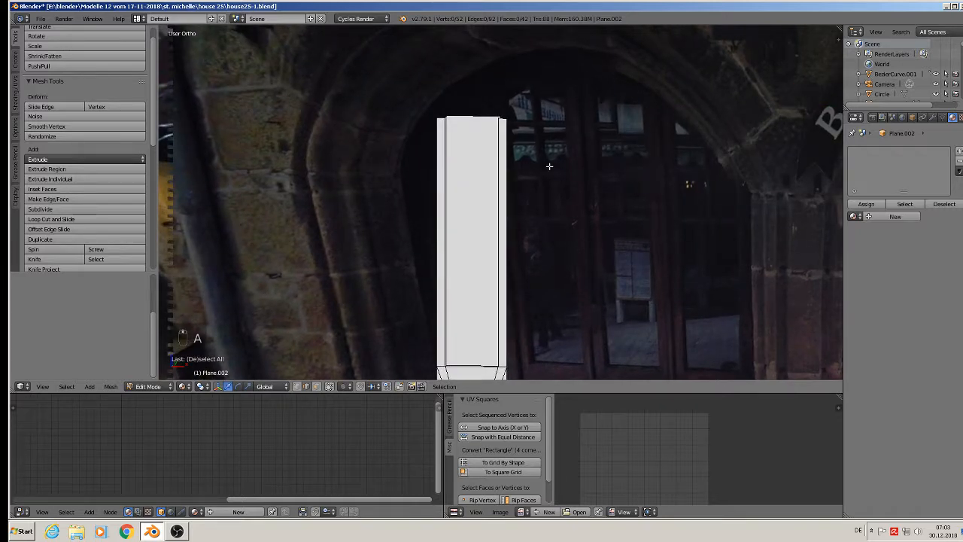
Step: Duplicate the narrow vertical side face of the opening and move the copy about 0.032 along X to the opening's middle
middle_click_drag(547, 223, 517, 249)
middle_click_drag(479, 311, 492, 272)
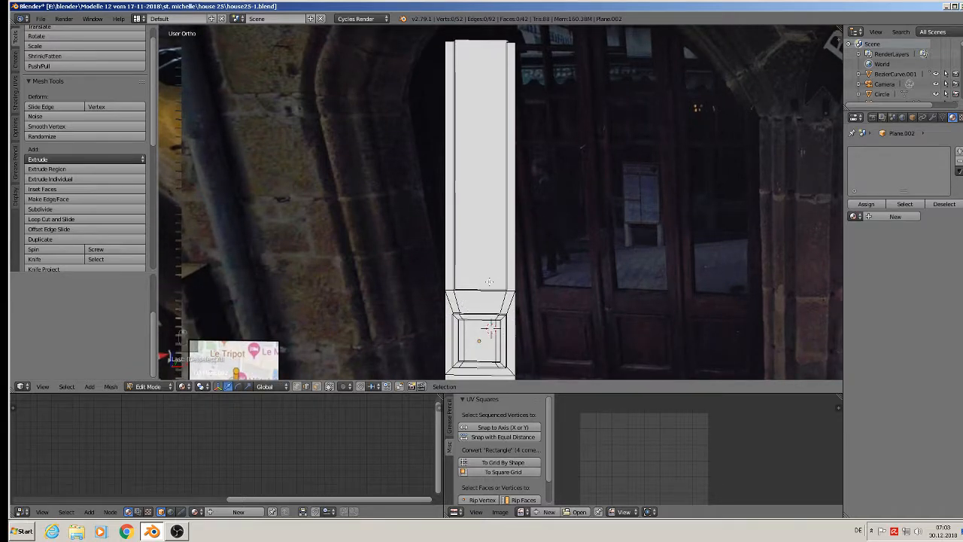
left_click(316, 386)
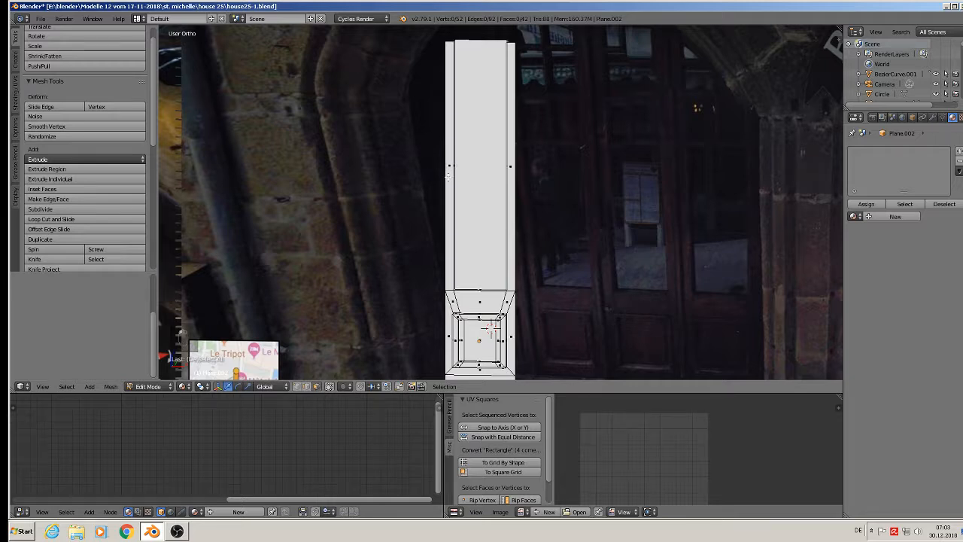
right_click(512, 166)
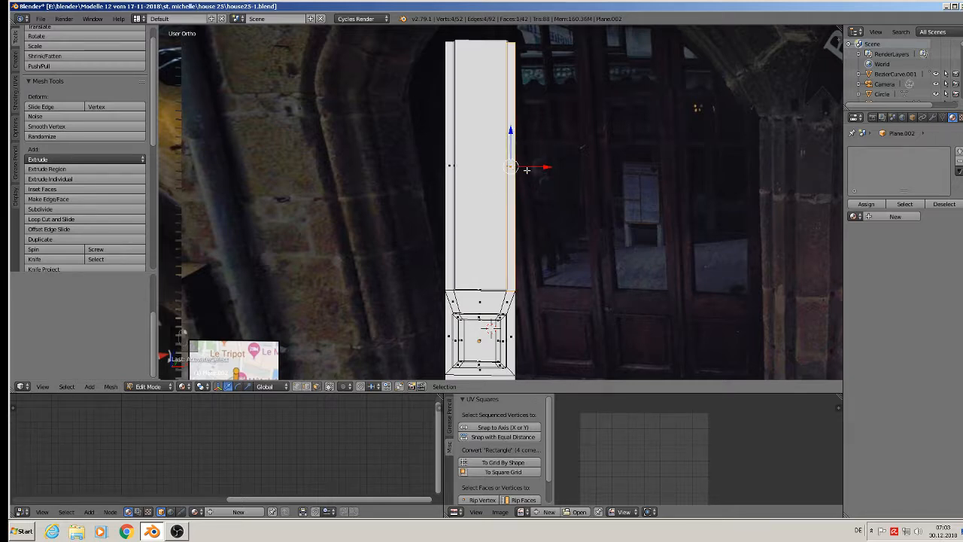
key("shift+d")
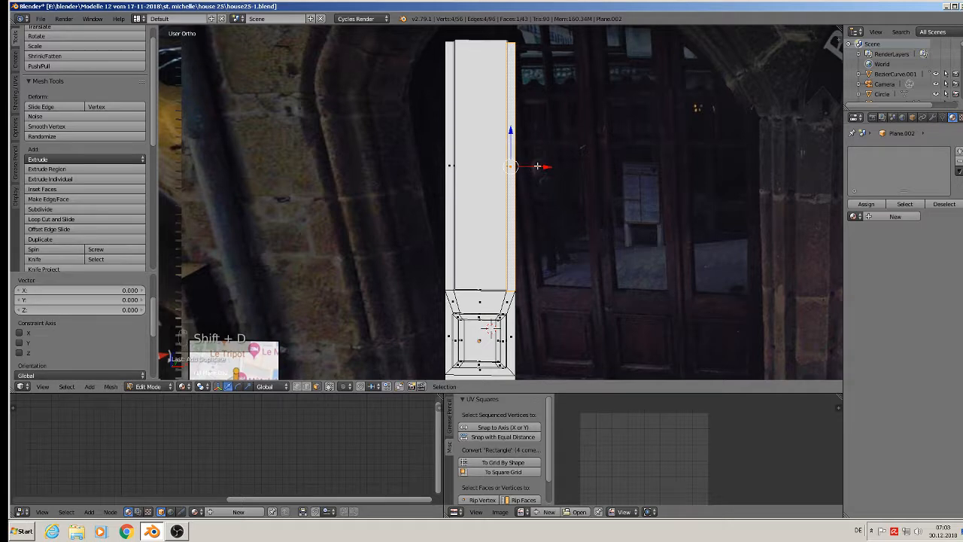
key("x")
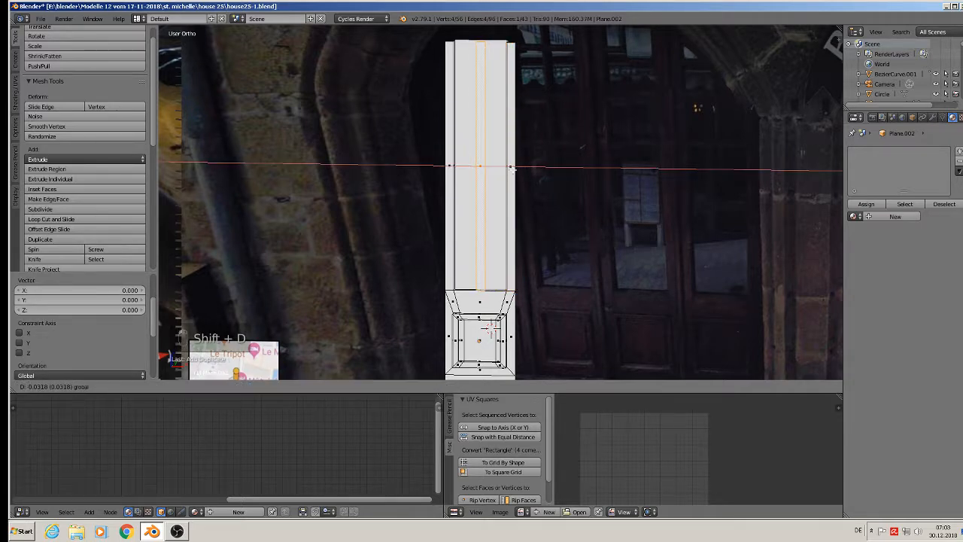
left_click(513, 170)
Step: Narrow the duplicated middle strip along X with a scale of about 0.55
key("s")
key("x")
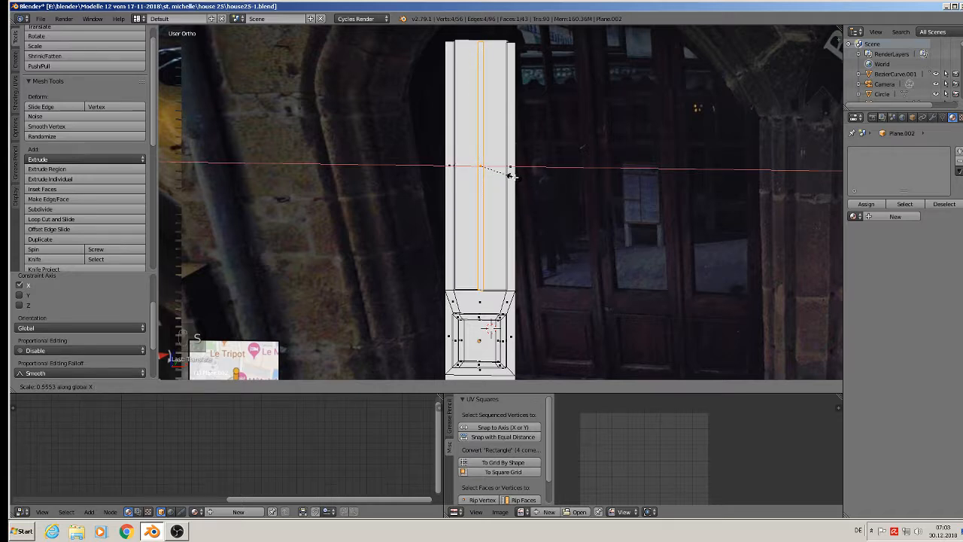
left_click(512, 176)
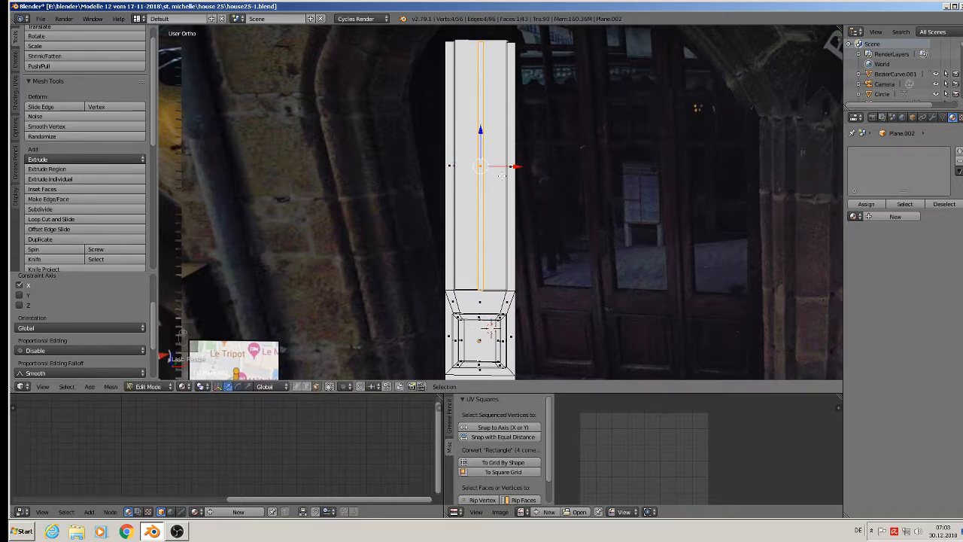
Step: Extrude the opening's narrow middle strip about 0.004 along Y to give the vertical glazing bar depth
middle_click_drag(502, 176, 555, 370)
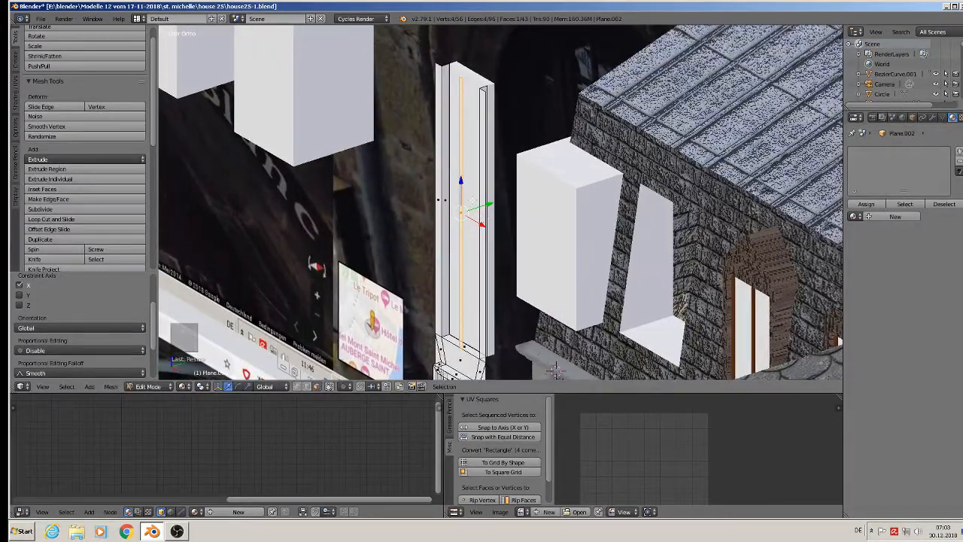
key("e")
key("y")
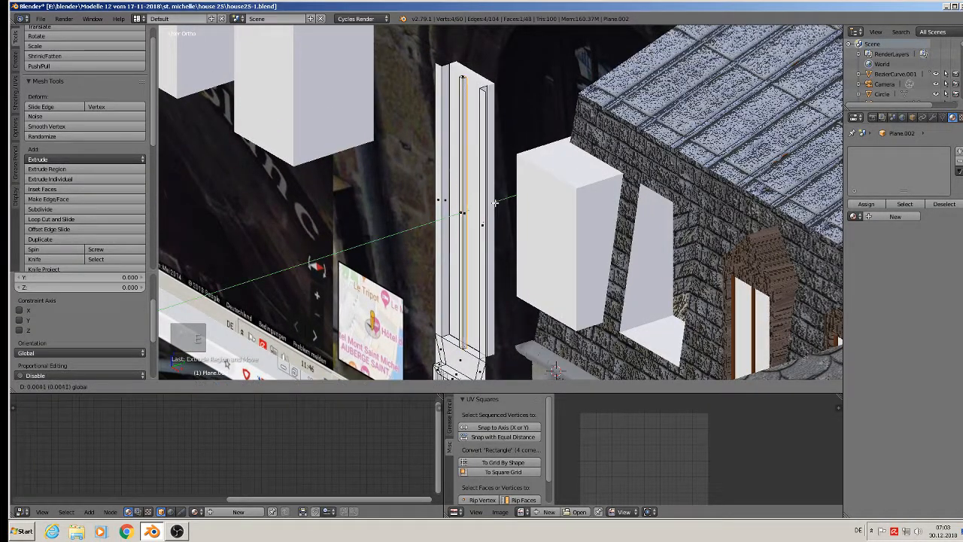
left_click(496, 202)
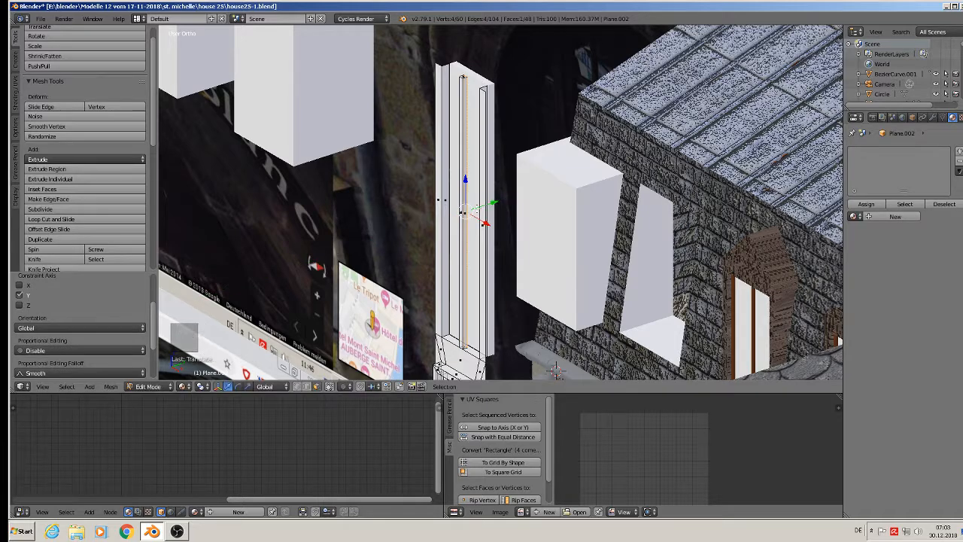
key("a")
Step: Duplicate the vertical glazing bar, rotate the copy 90° about Y, and shorten it along X to fit the door leaf's width
middle_click_drag(462, 213, 546, 186)
scroll(508, 200, "down", 2)
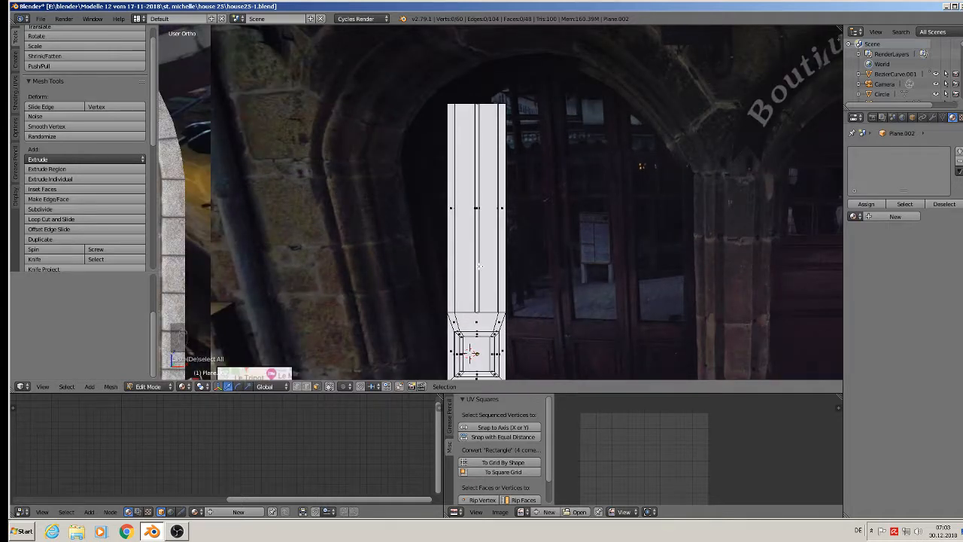
key("l")
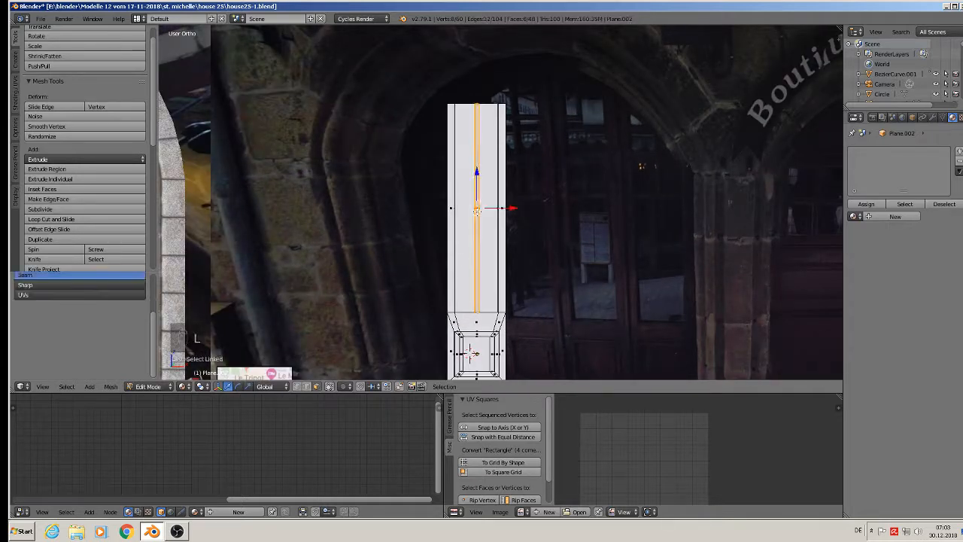
key("shift+d")
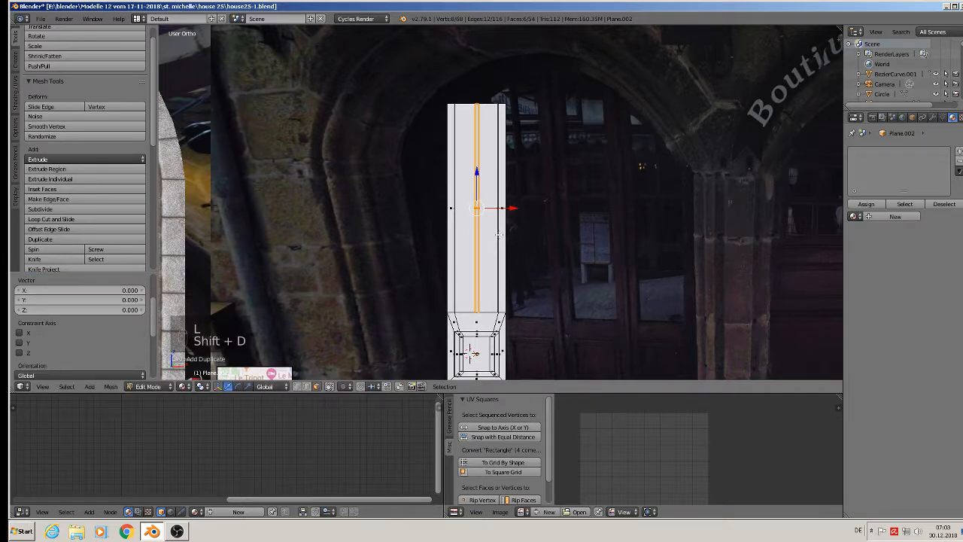
type("r90")
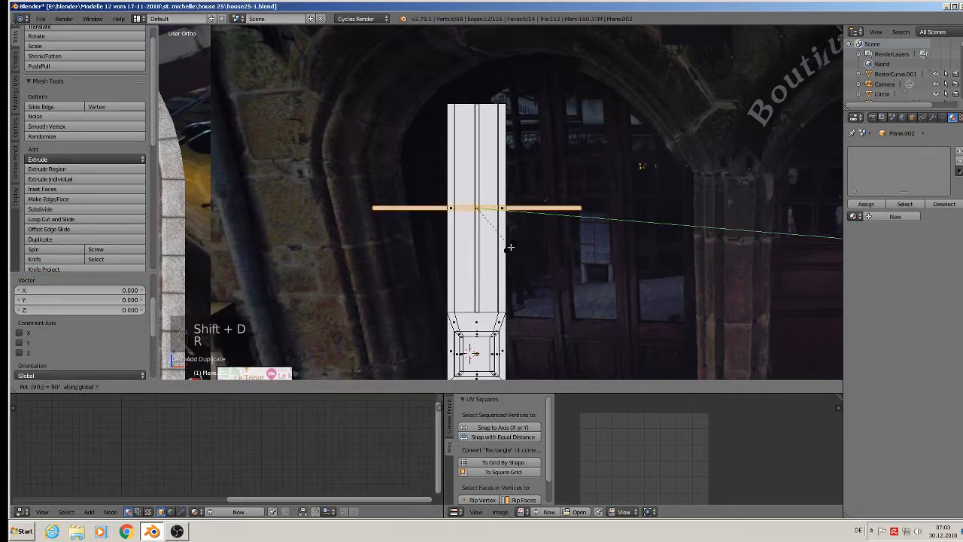
key("Return")
key("s")
key("x")
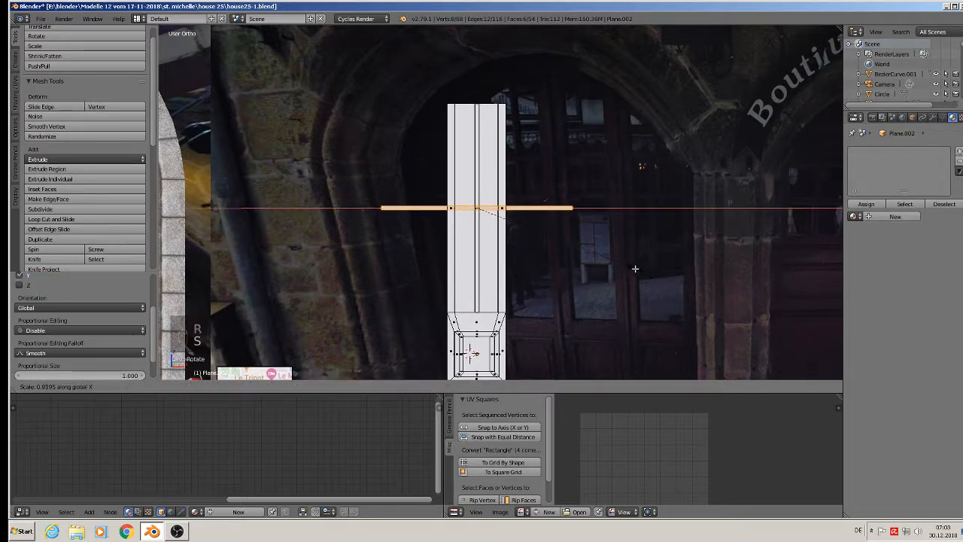
left_click(517, 238)
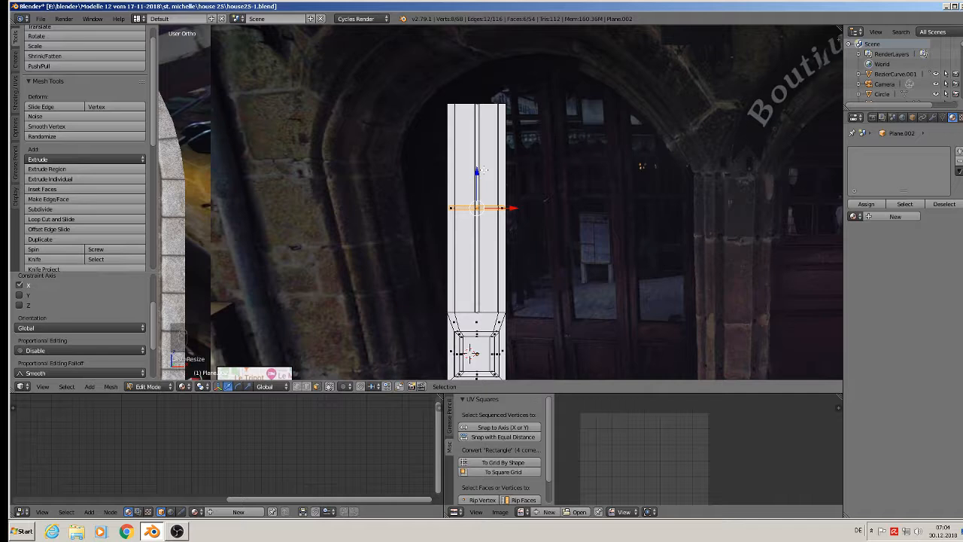
Step: Duplicate the horizontal glazing bar twice upward along Z, spacing the copies about 0.051 and 0.044 apart
key("shift+d")
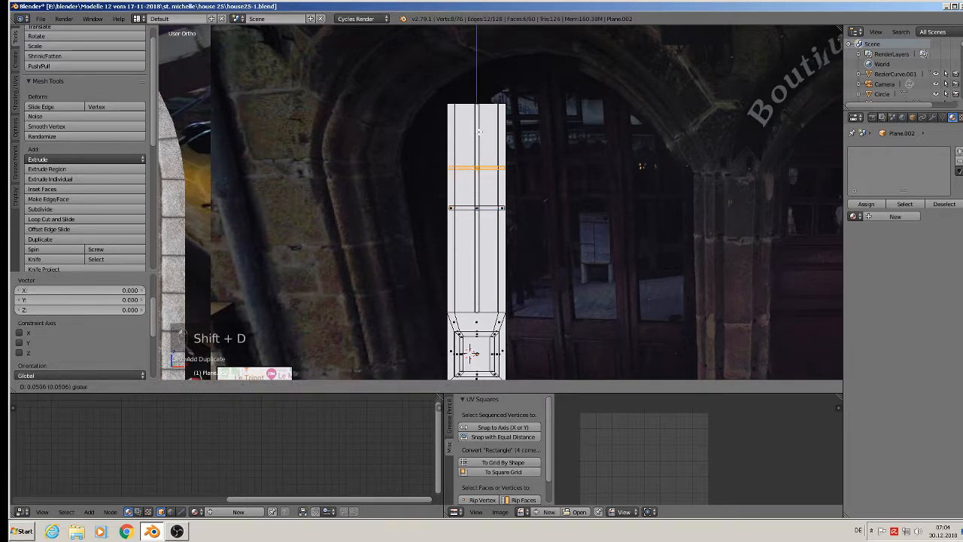
left_click(479, 132)
key("shift+d")
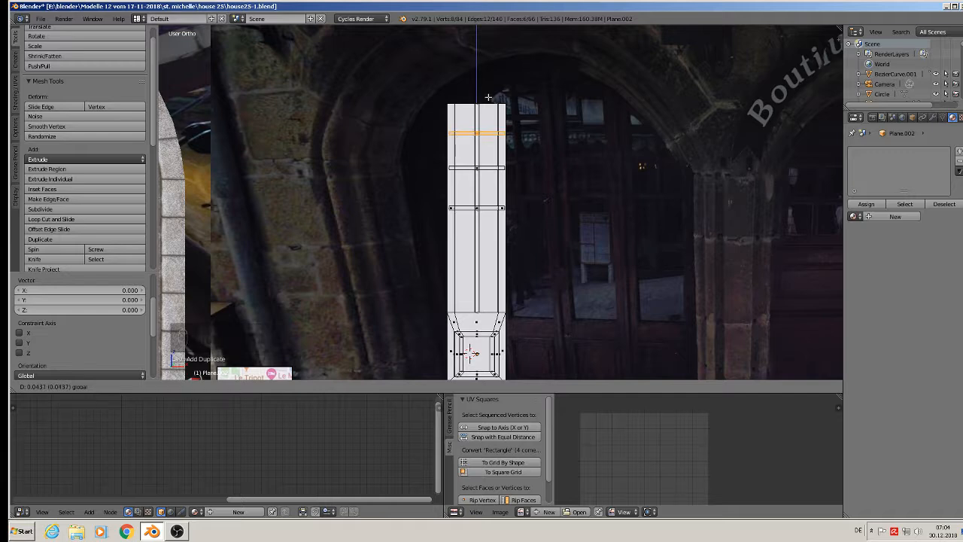
left_click(489, 97)
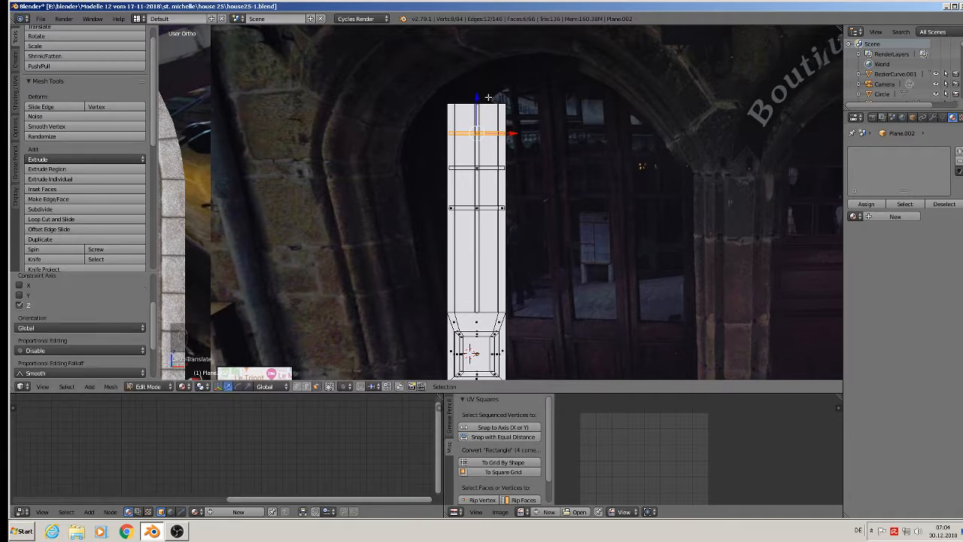
key("a")
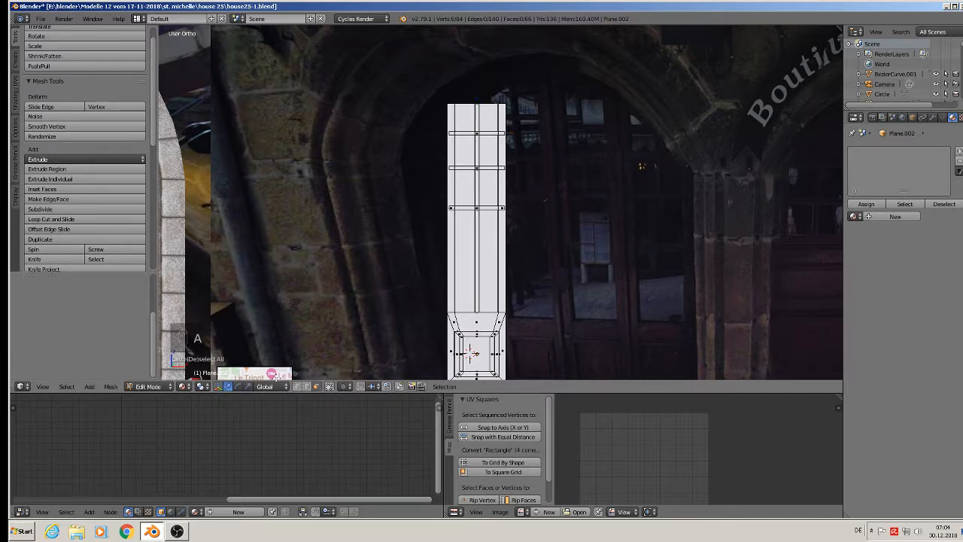
Step: Select the frame's top vertices with all three crossbars and lower them about 0.014 along Z
left_click(307, 387)
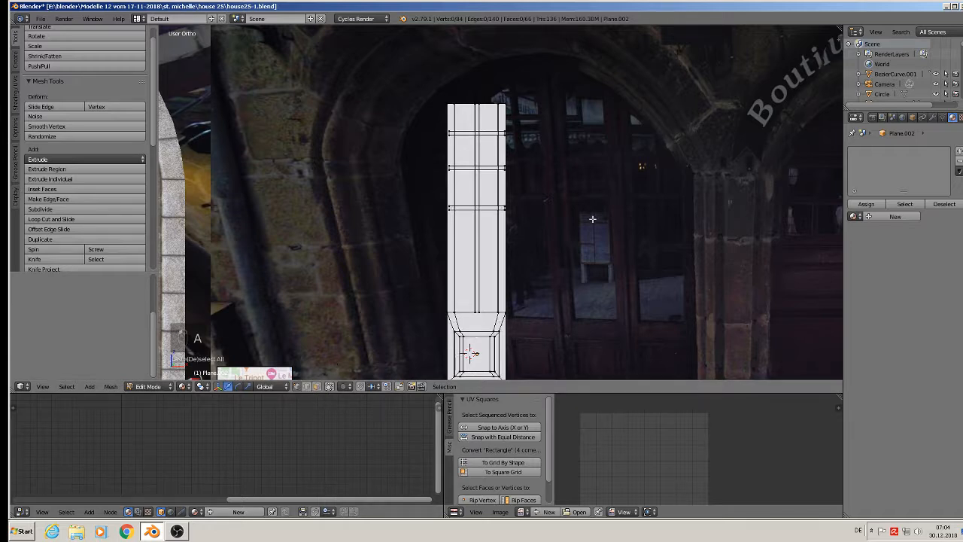
key("b")
left_click_drag(534, 222, 413, 65)
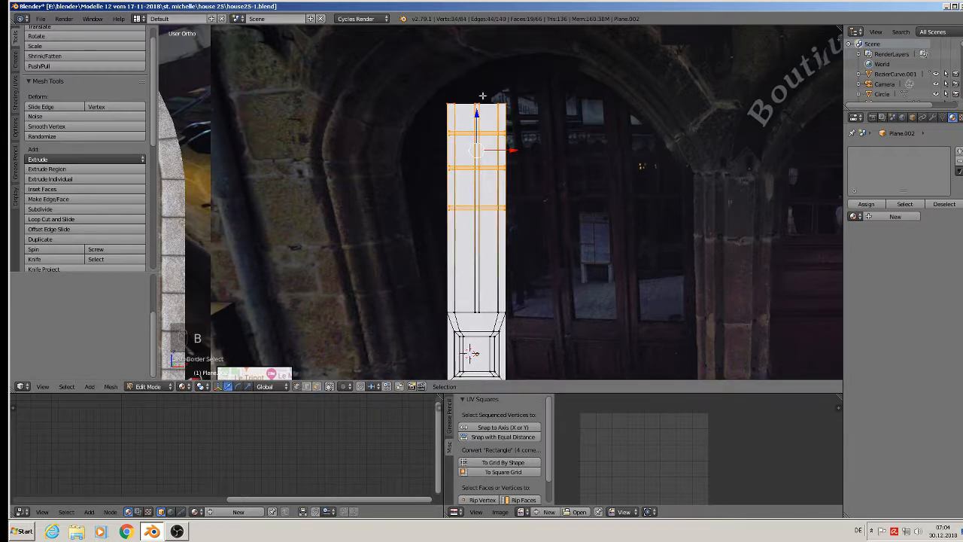
key("g")
key("z")
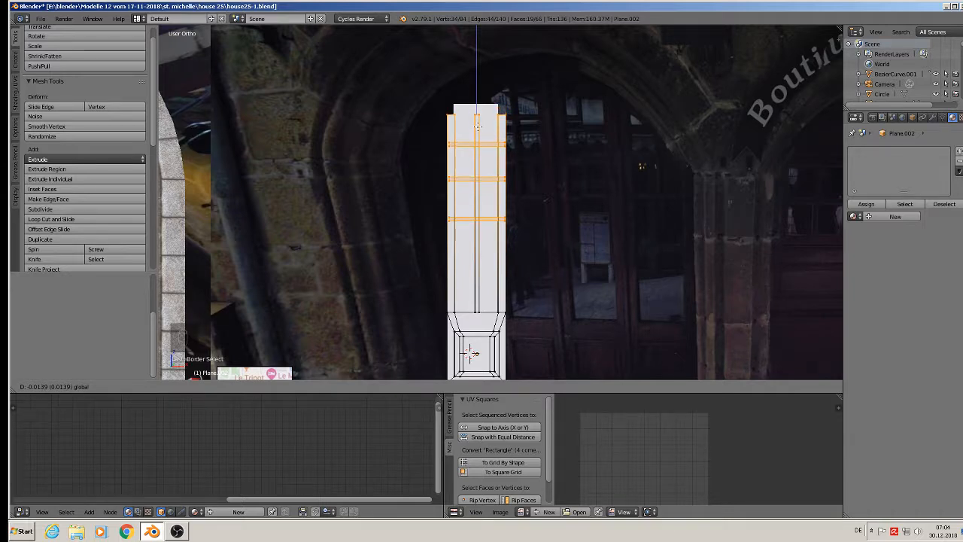
left_click(470, 353)
key("a")
key("Tab")
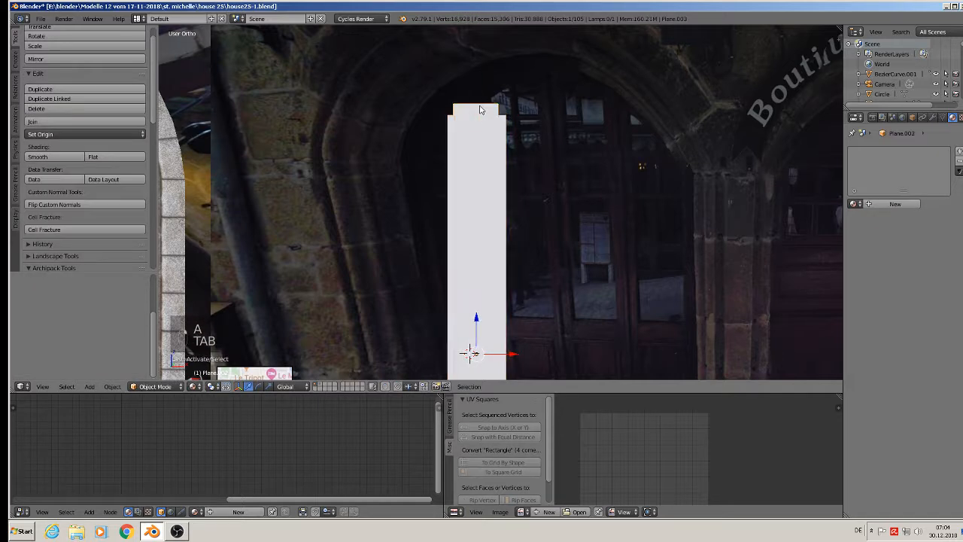
Step: Lower the backing slab's top vertices about 0.015 along Z to align with the frame's top edge
key("Tab")
key("a")
key("a")
key("a")
key("c")
left_click_drag(499, 94, 451, 95)
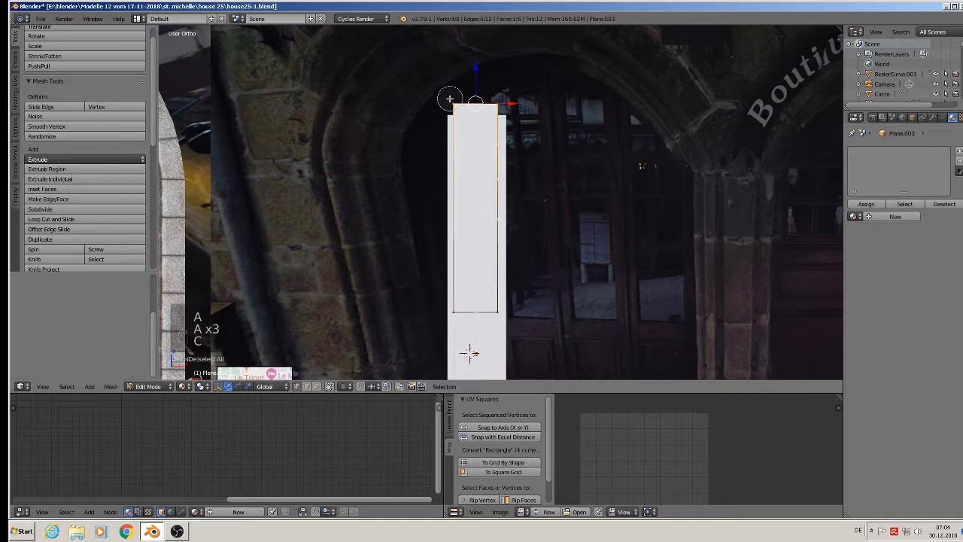
key("Escape")
key("g")
key("z")
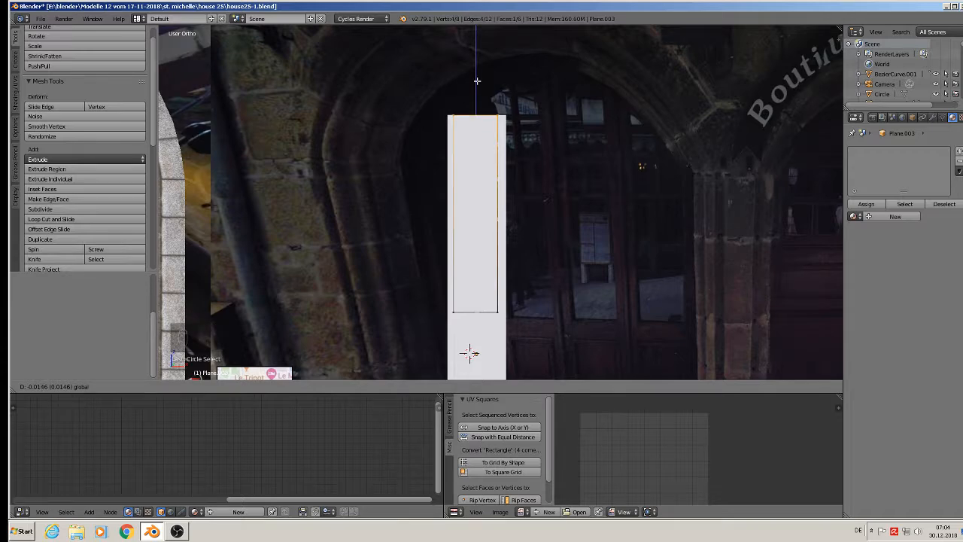
left_click(477, 81)
key("Tab")
key("Tab")
key("Tab")
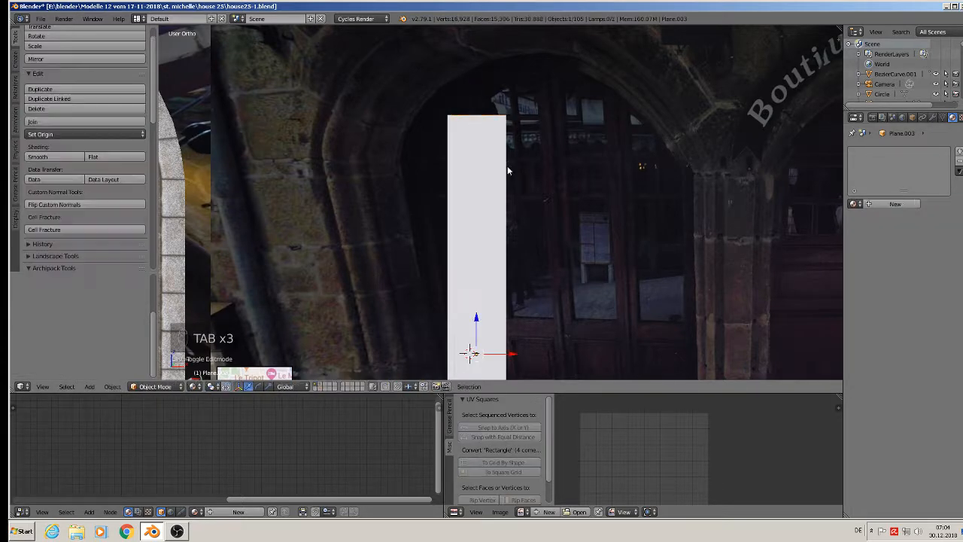
Step: Select the door frame and backing slab together, and open the frame's mesh for editing
right_click(477, 193)
middle_click_drag(477, 193, 438, 221)
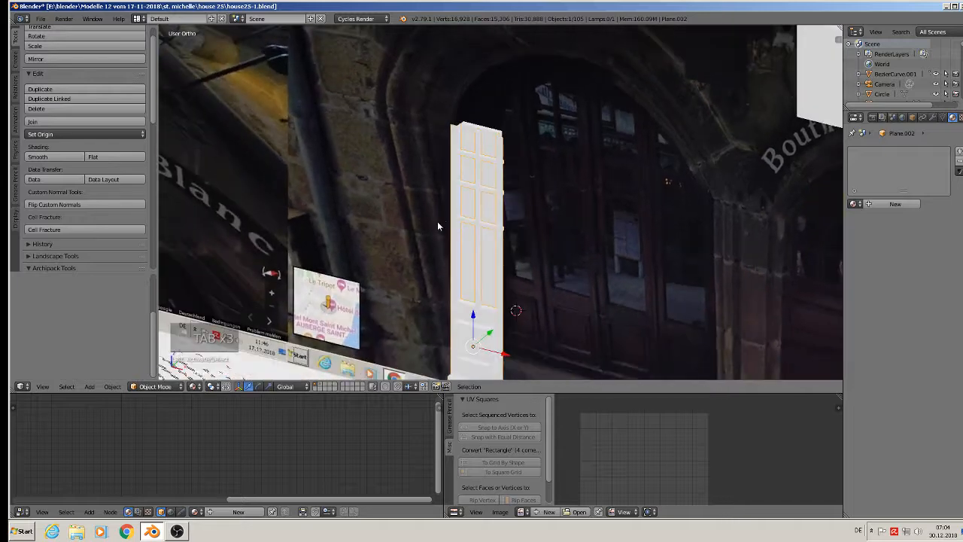
right_click(486, 132, "shift")
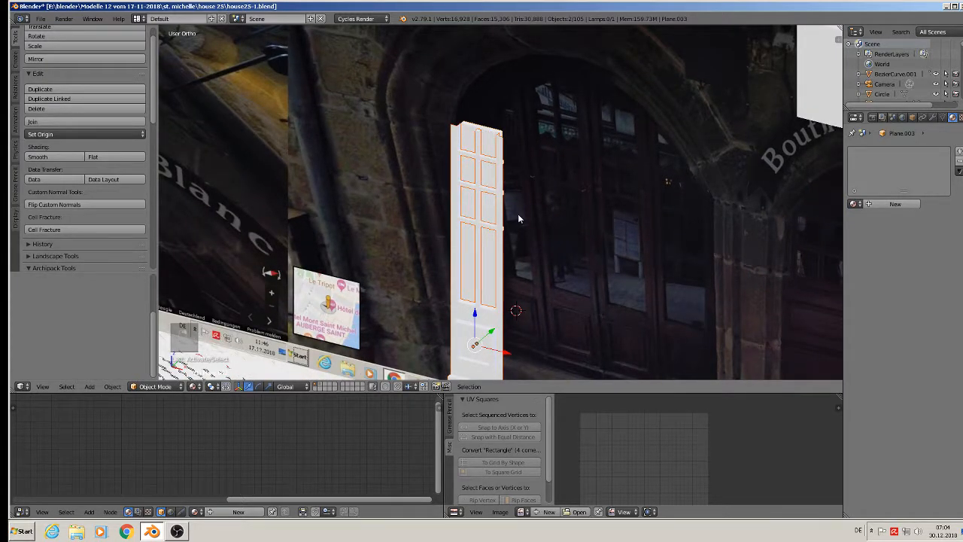
middle_click_drag(518, 219, 493, 218)
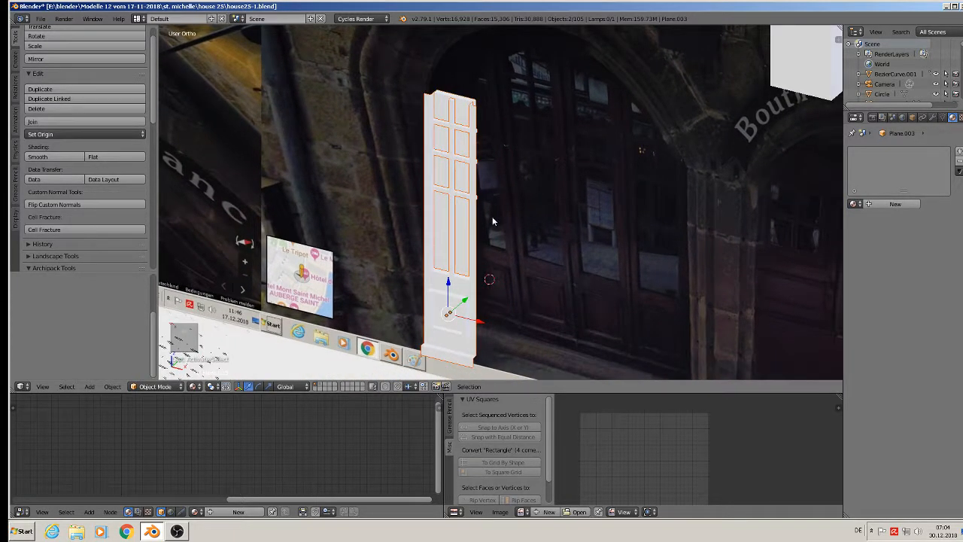
right_click(472, 322, "shift")
key("Tab")
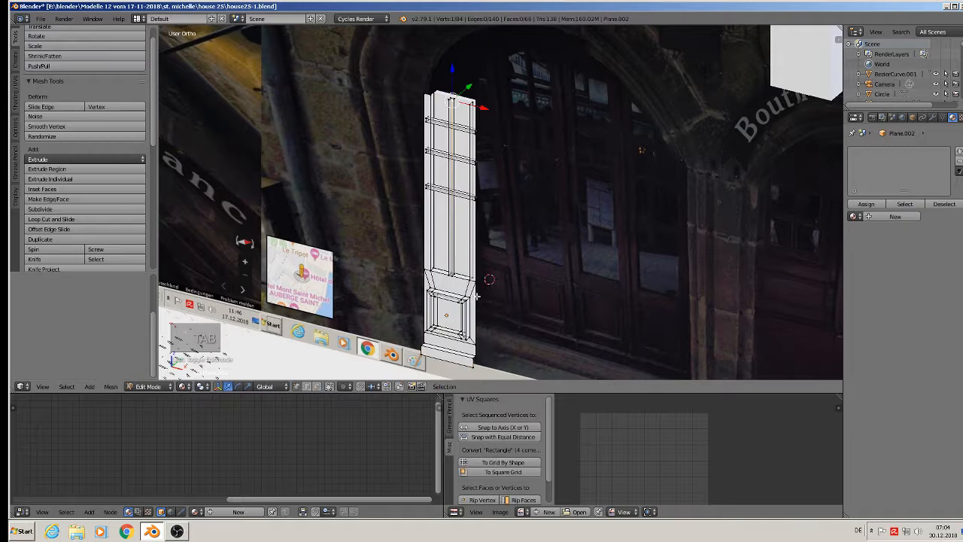
Step: Select the frame's outer right edge chain from the plinth's base to the top and extrude it back along Y
right_click(475, 367)
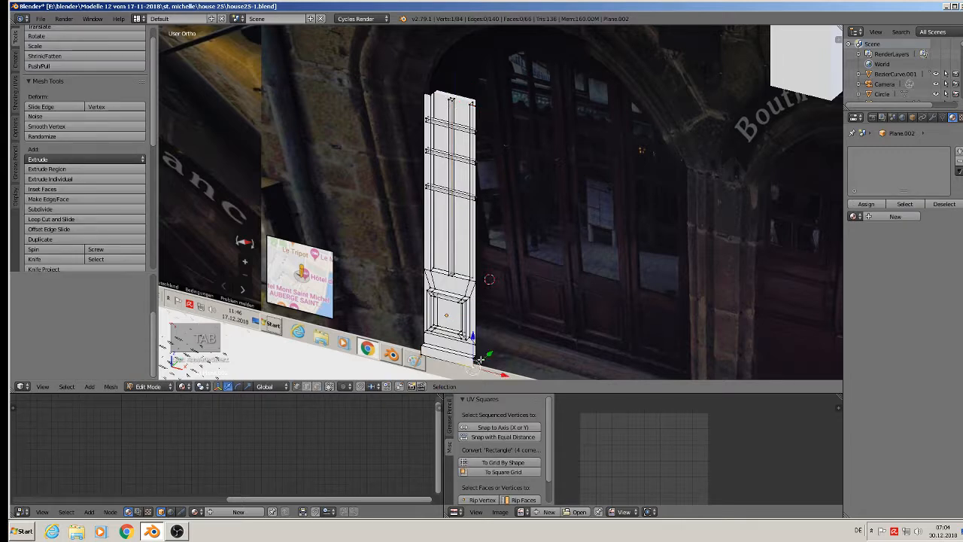
right_click(483, 106, "ctrl")
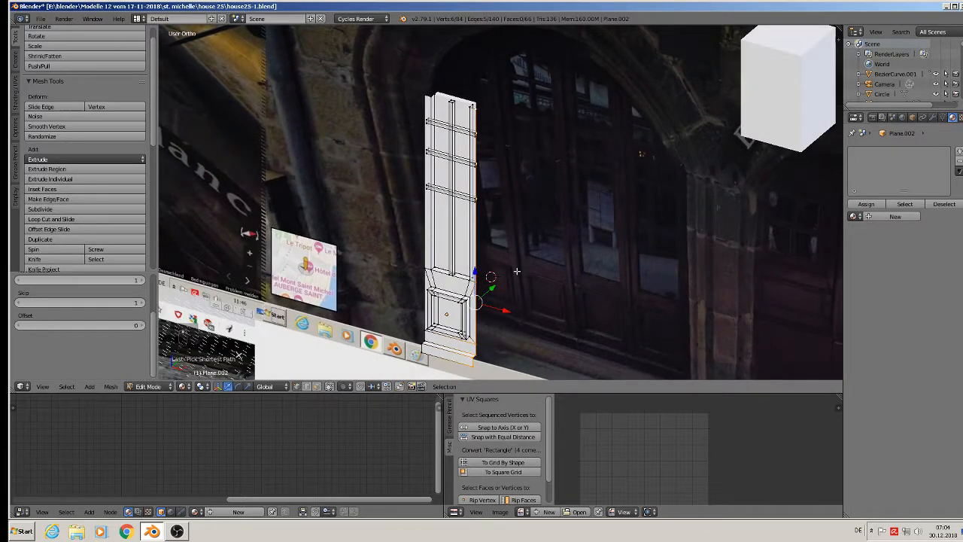
key("e")
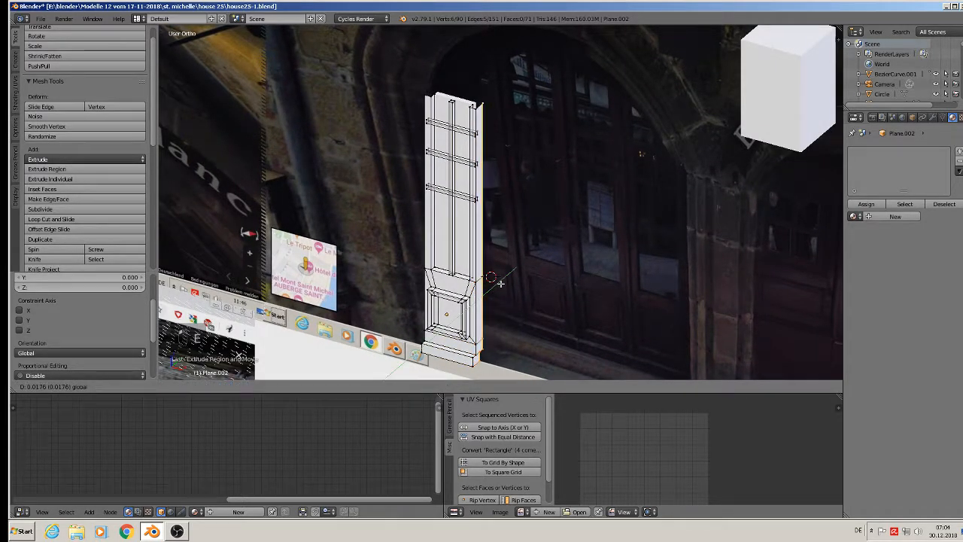
key("y")
left_click(496, 285)
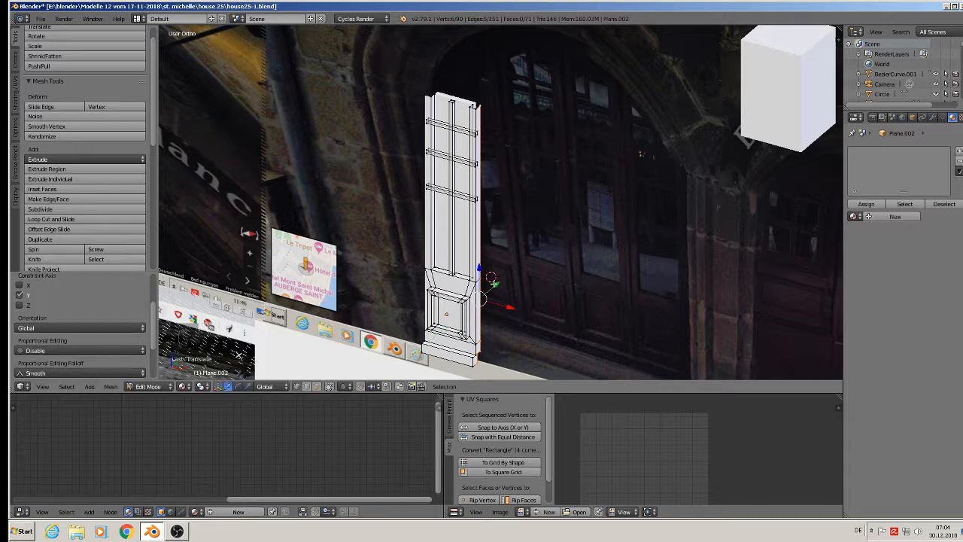
Step: Move the upper and lower rear corner vertices of the plinth's side back along Y, flush with the frame's side face
scroll(482, 364, "up", 8)
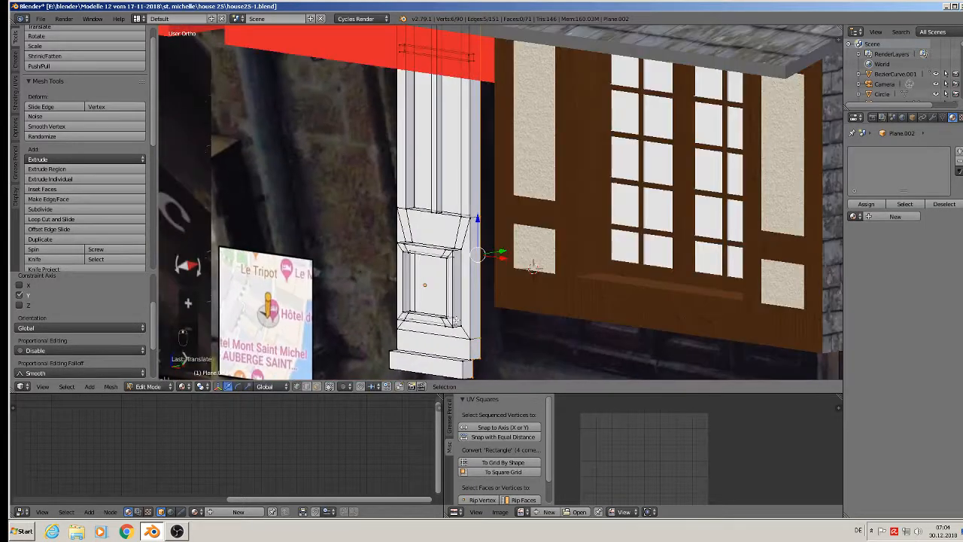
scroll(461, 271, "up", 2)
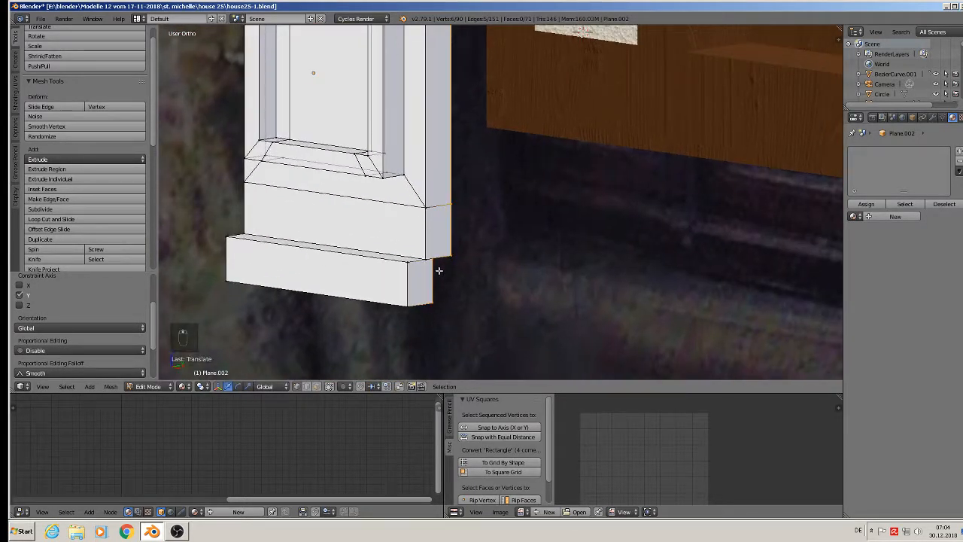
right_click(434, 260)
middle_click_drag(437, 285, 417, 289)
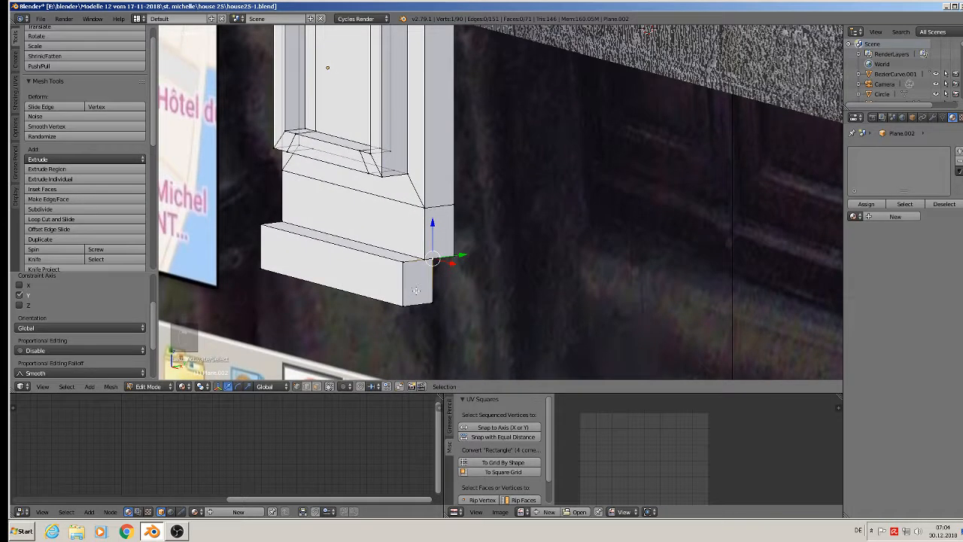
left_click_drag(465, 254, 485, 248)
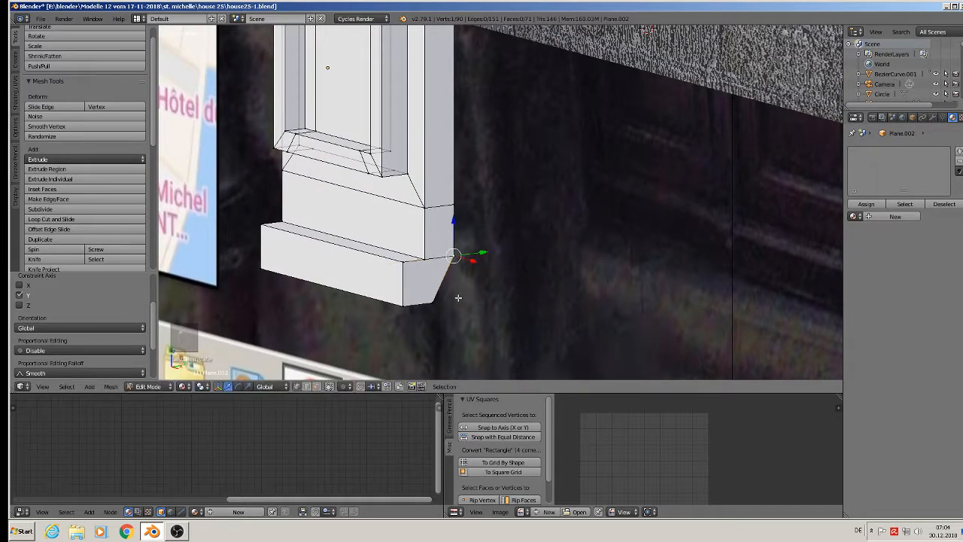
right_click_drag(440, 303, 445, 299)
right_click(454, 302)
left_click_drag(463, 299, 485, 292)
scroll(450, 271, "down", 5)
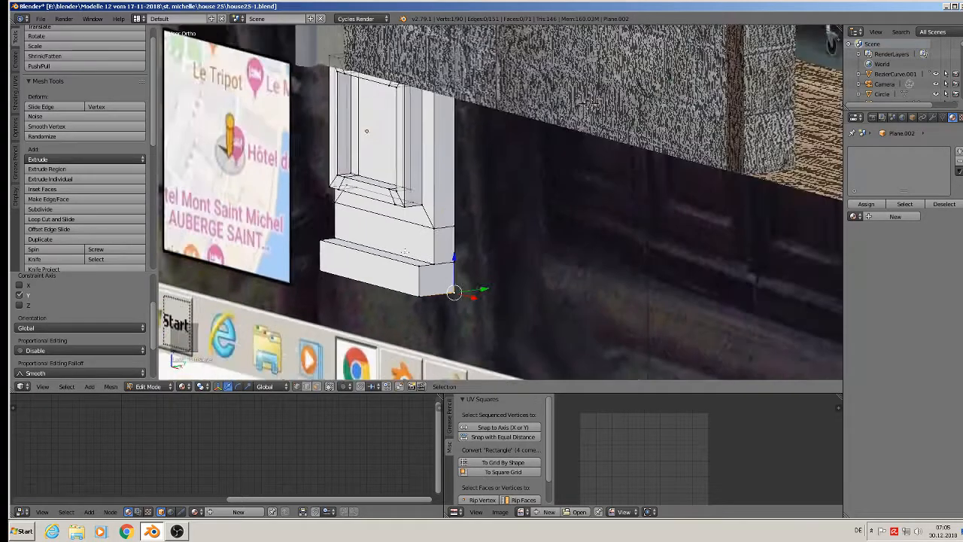
Step: Select the frame's outer left edge chain down to the plinth's base and extrude it back along Y
middle_click_drag(506, 162, 519, 217, "shift")
middle_click_drag(440, 260, 432, 196)
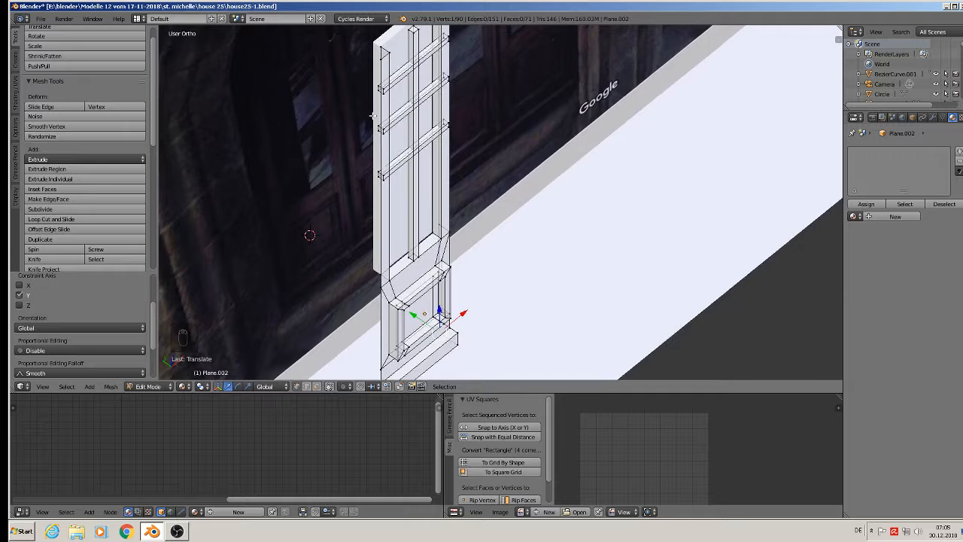
right_click(382, 82, "alt")
middle_click_drag(500, 203, 536, 119, "shift")
right_click(414, 286, "shift")
right_click(418, 292, "shift")
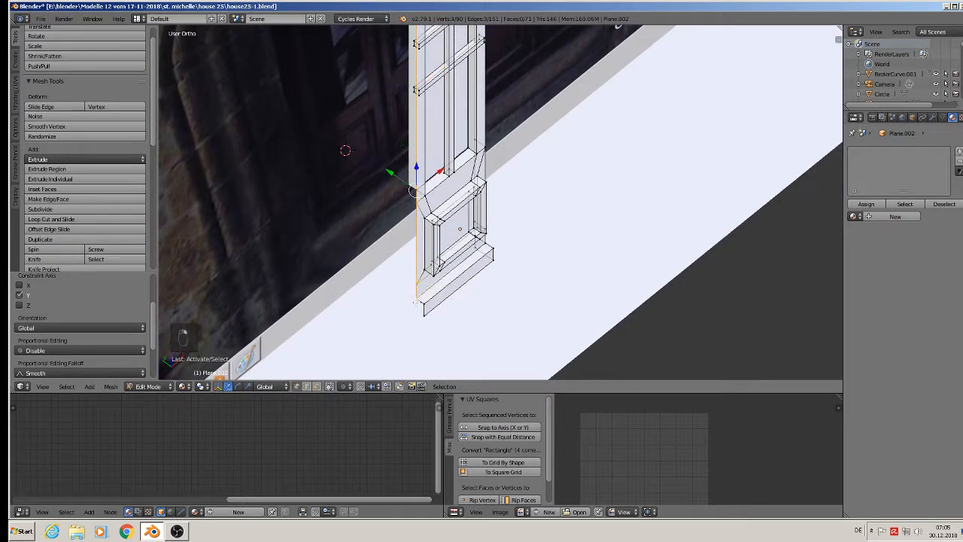
right_click(422, 302, "shift")
right_click(426, 310, "shift")
middle_click_drag(438, 252, 441, 273, "shift")
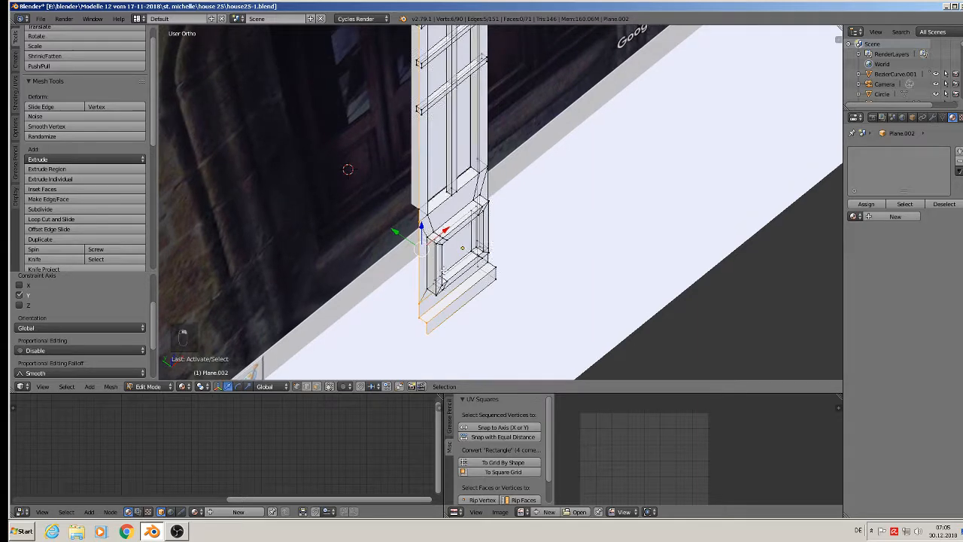
key("e")
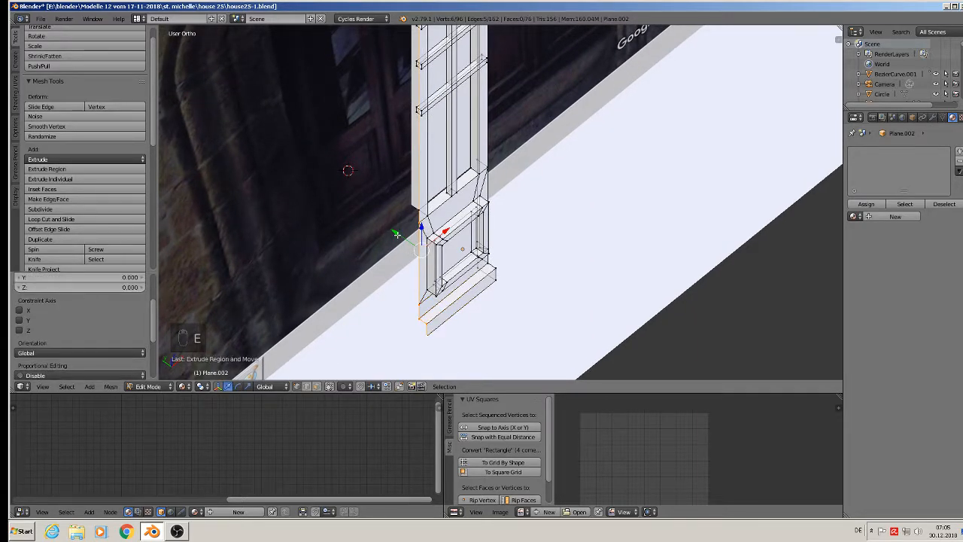
left_click_drag(398, 234, 385, 230)
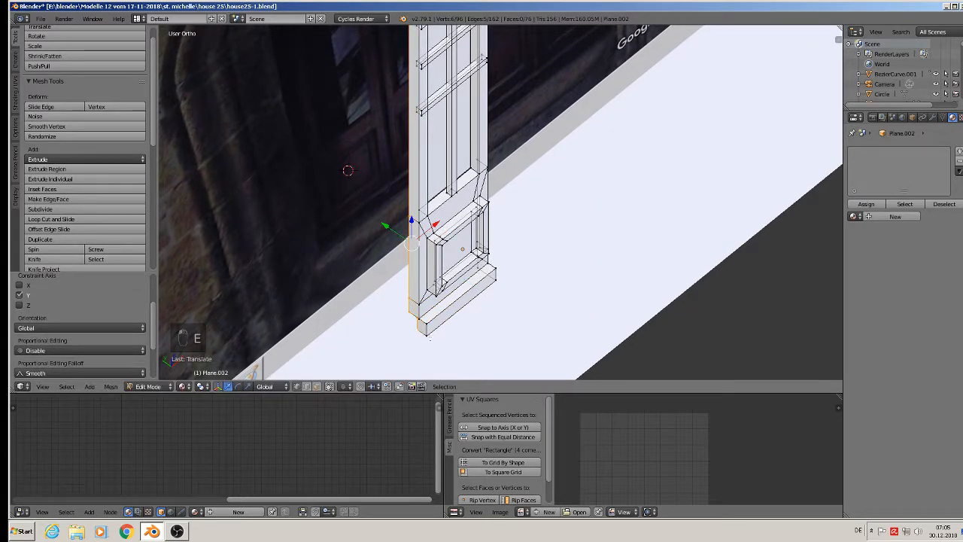
Step: Move the plinth's two rear corner vertices on the left side back along Y, flush with the frame's side face, and leave mesh editing
scroll(429, 337, "up", 5)
right_click(401, 290)
right_click(401, 320, "shift")
left_click_drag(385, 296, 366, 281)
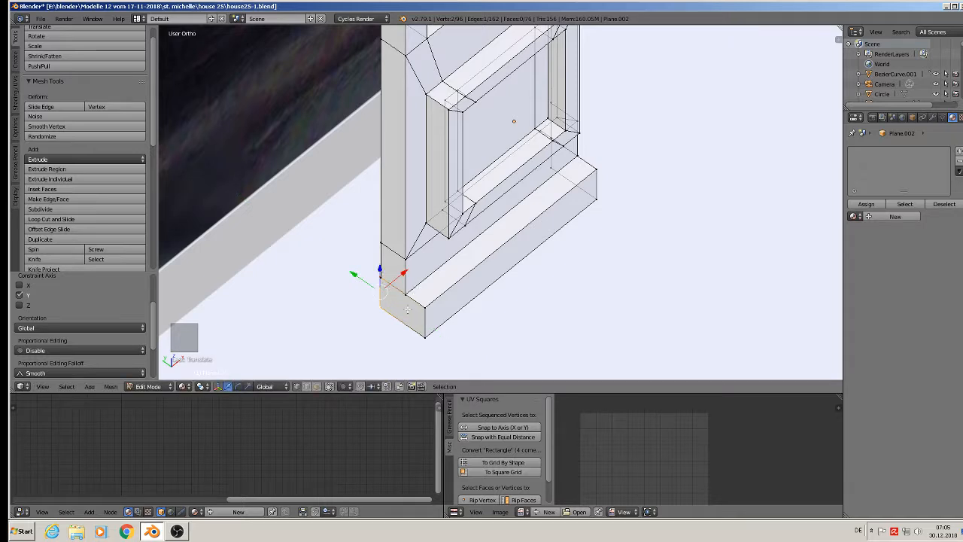
scroll(329, 129, "down", 3)
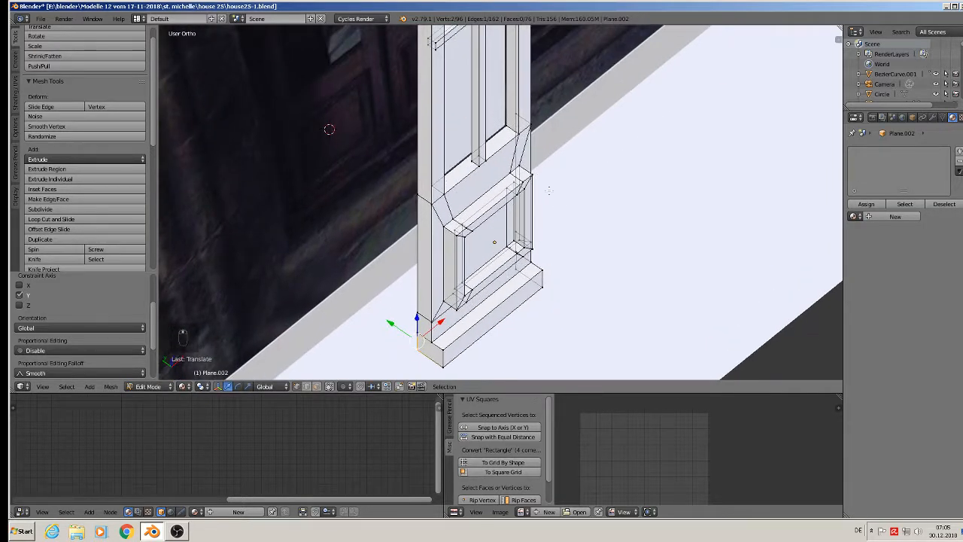
key("a")
key("Tab")
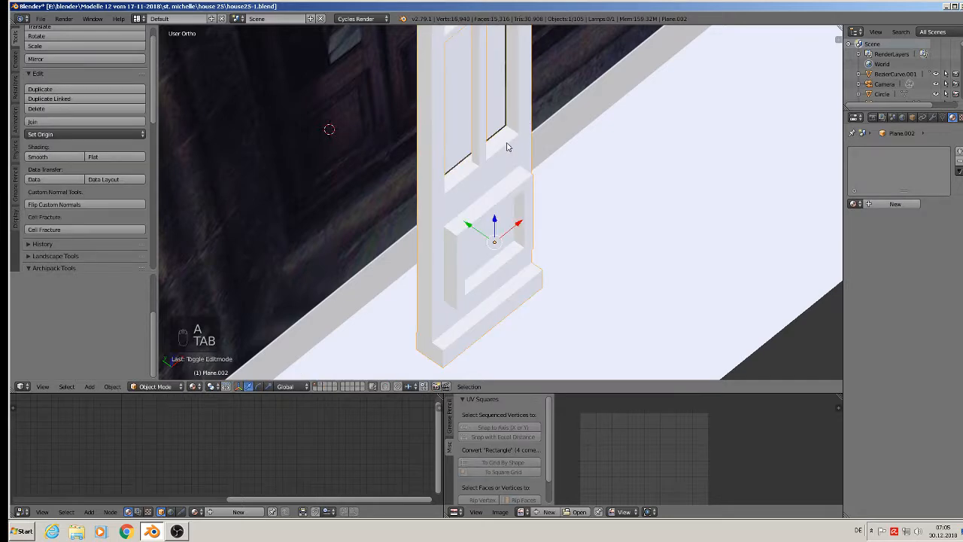
Step: Move the backing slab forward along Y against the frame, then join the slab and the frame into one object
scroll(494, 140, "down", 2)
scroll(491, 115, "up", 2)
key("Tab")
key("a")
key("a")
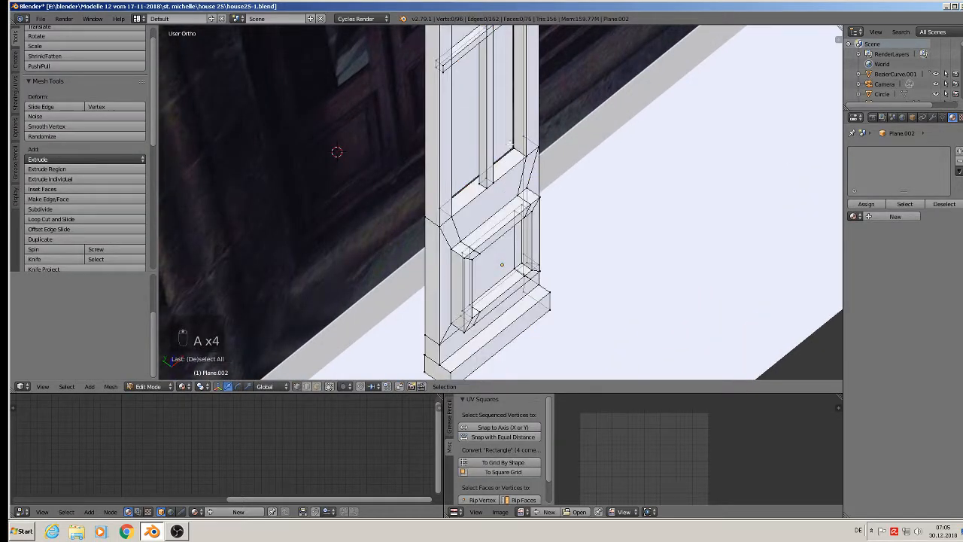
key("Tab")
right_click(505, 142)
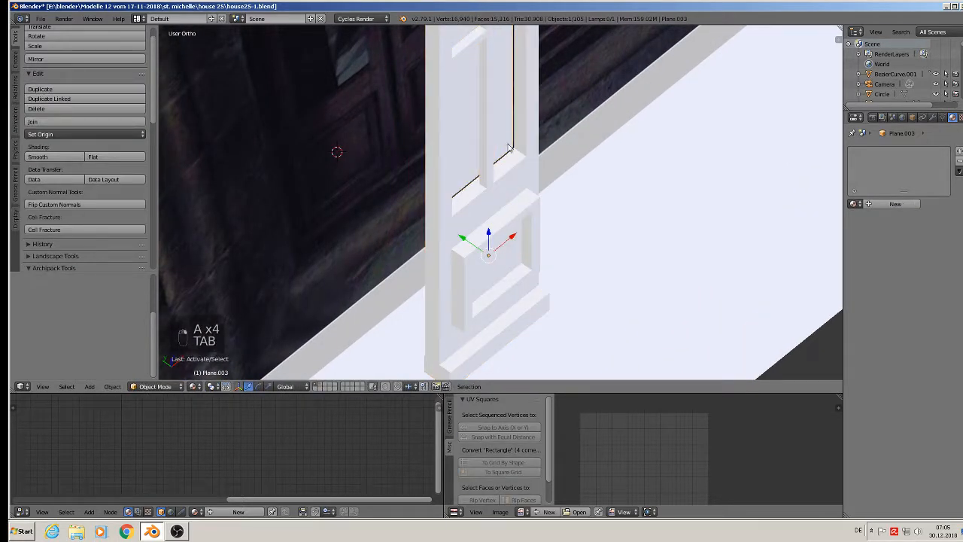
scroll(509, 147, "down", 2)
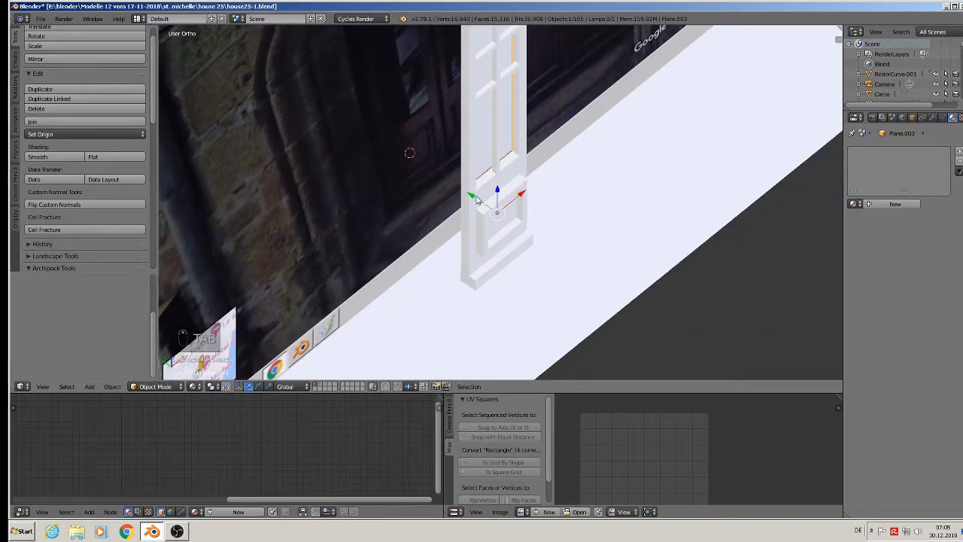
left_click_drag(477, 200, 473, 188)
scroll(468, 183, "up", 2)
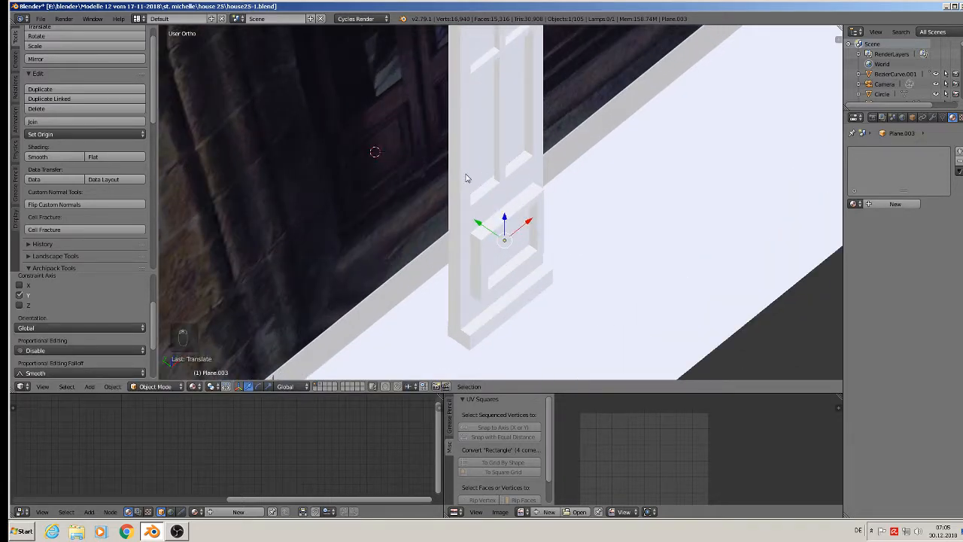
right_click(455, 178, "shift")
left_click(45, 122)
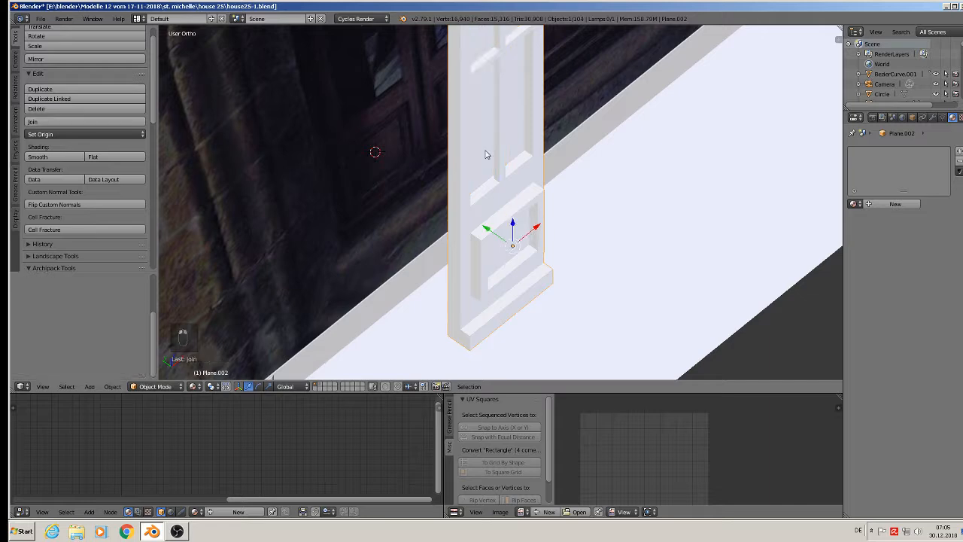
Step: Scale the joined door leaf slightly wider along X in front view to match the reference photo
scroll(501, 155, "down", 3)
middle_click_drag(523, 219, 439, 86)
scroll(473, 123, "up", 3)
scroll(439, 86, "down", 4)
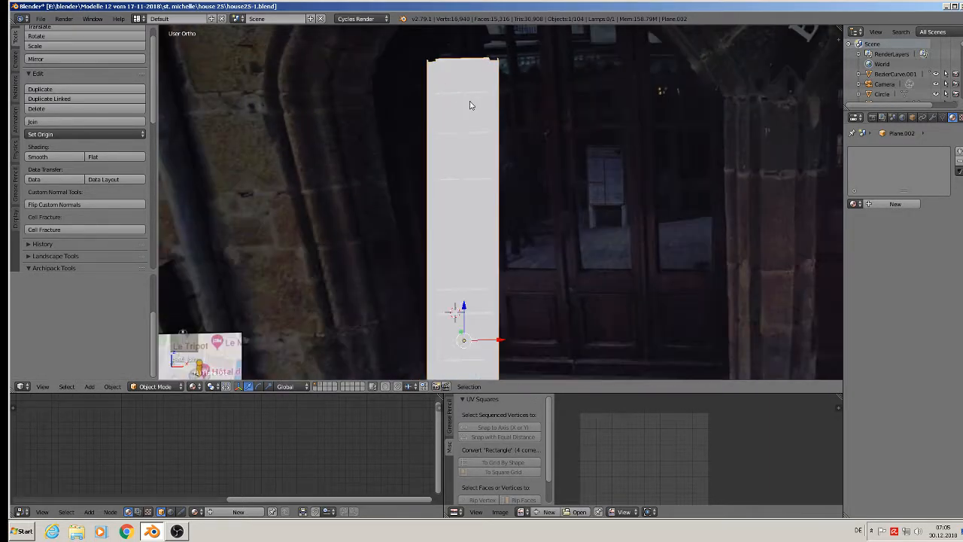
key("KP_1")
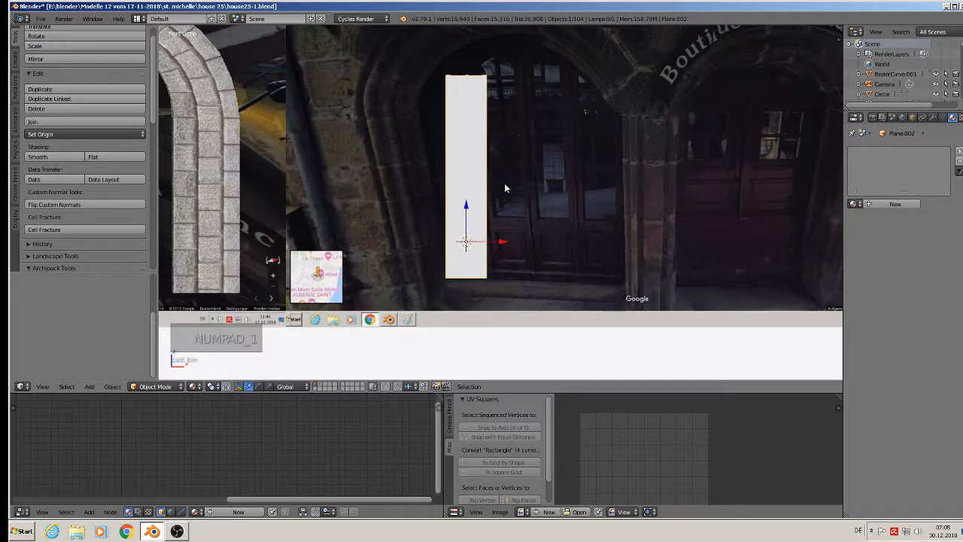
scroll(504, 183, "up", 1)
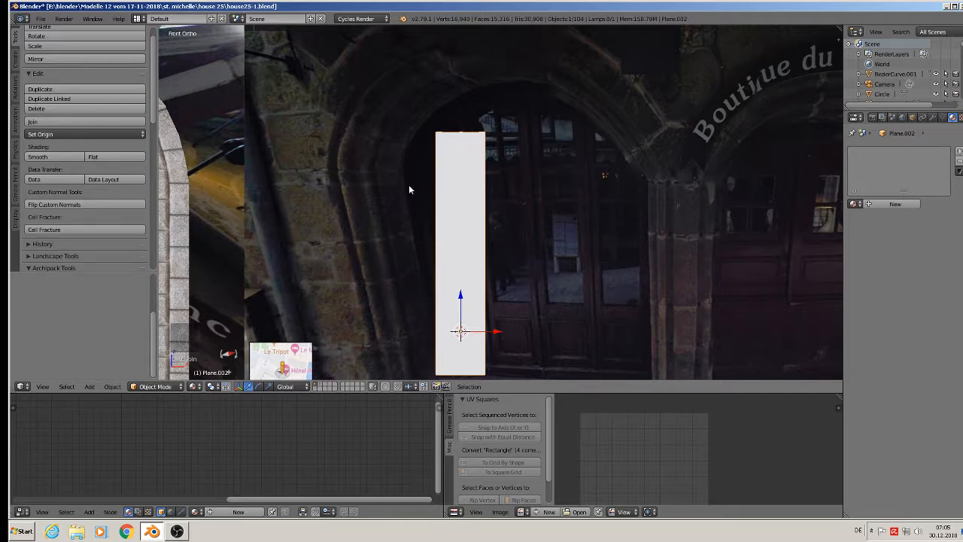
key("Tab")
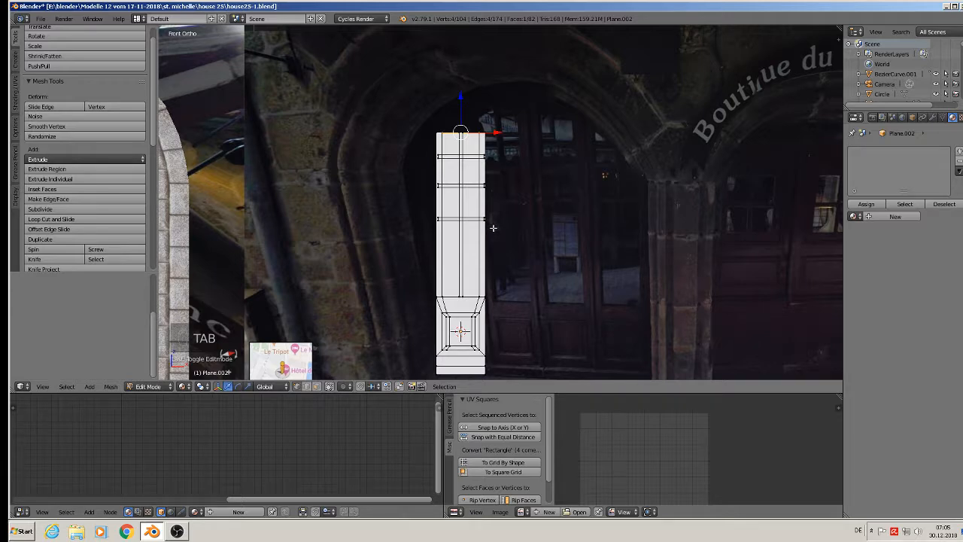
key("a")
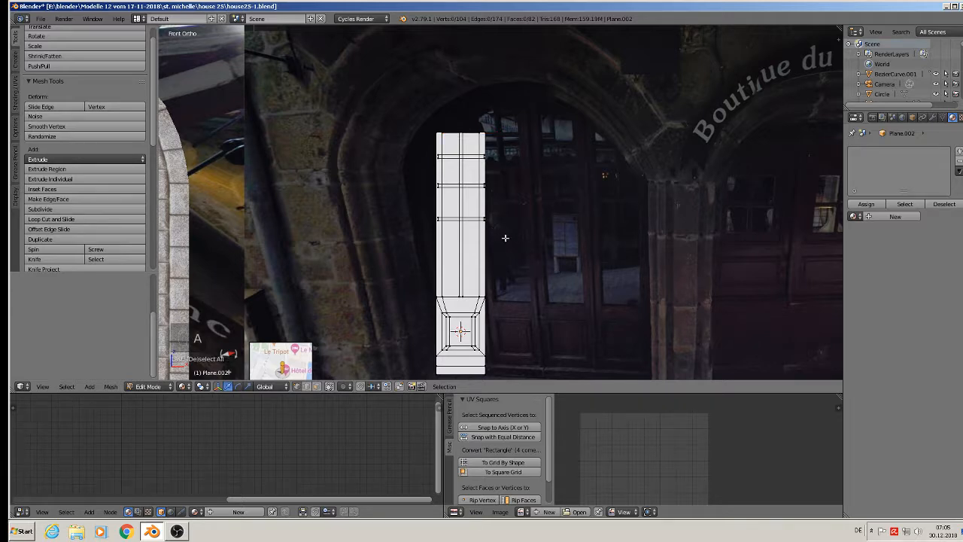
key("Tab")
key("s")
key("x")
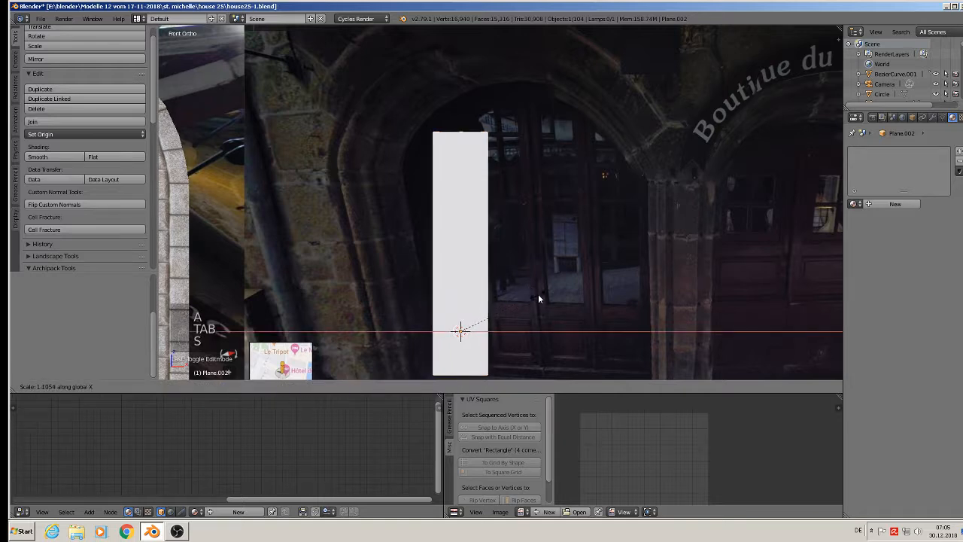
left_click(546, 298)
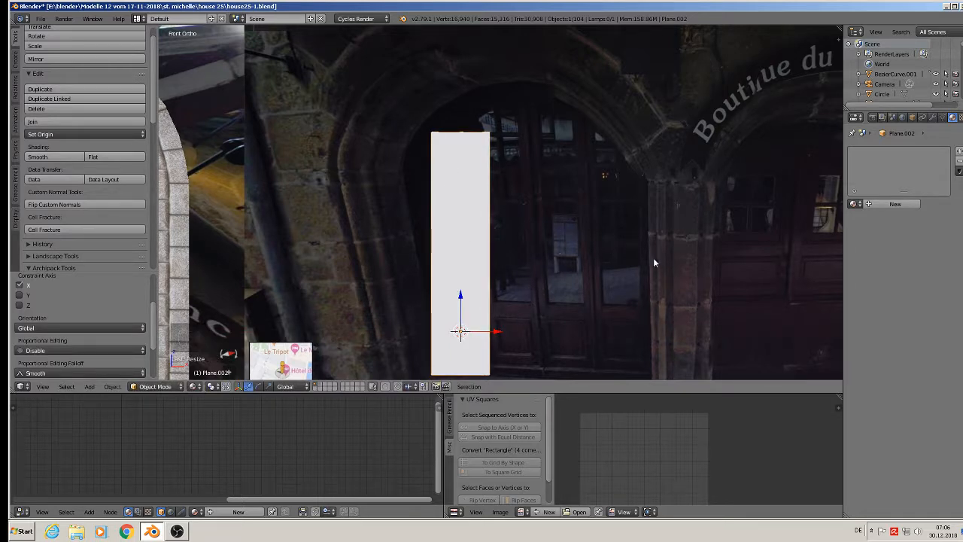
Step: Duplicate the door leaf three times along X, placing the copies edge to edge across the left doorway
scroll(524, 267, "down", 2)
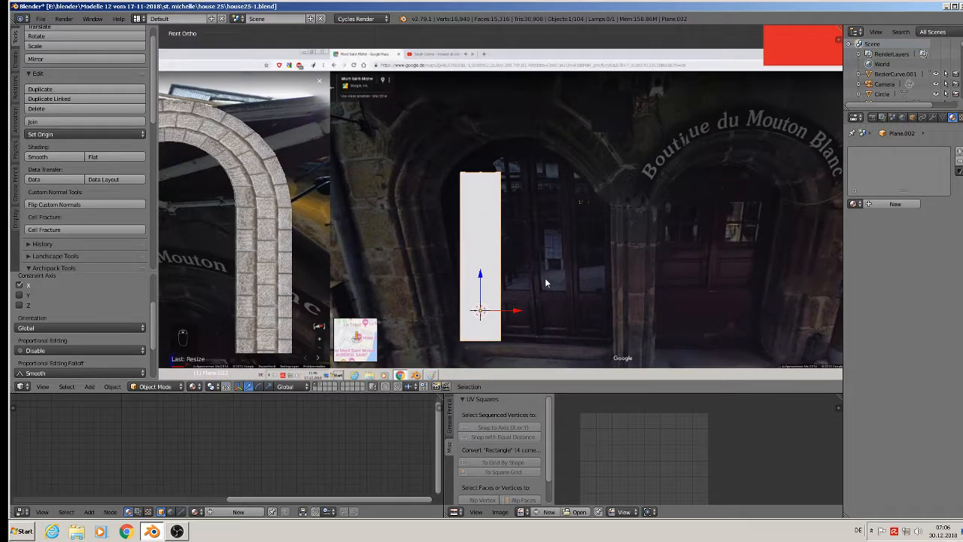
key("shift+d")
key("x")
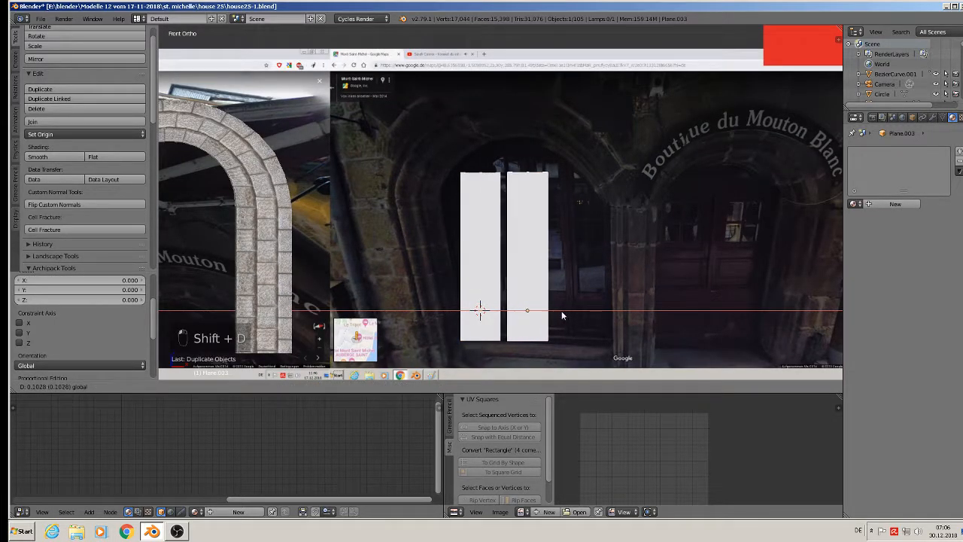
left_click(556, 315)
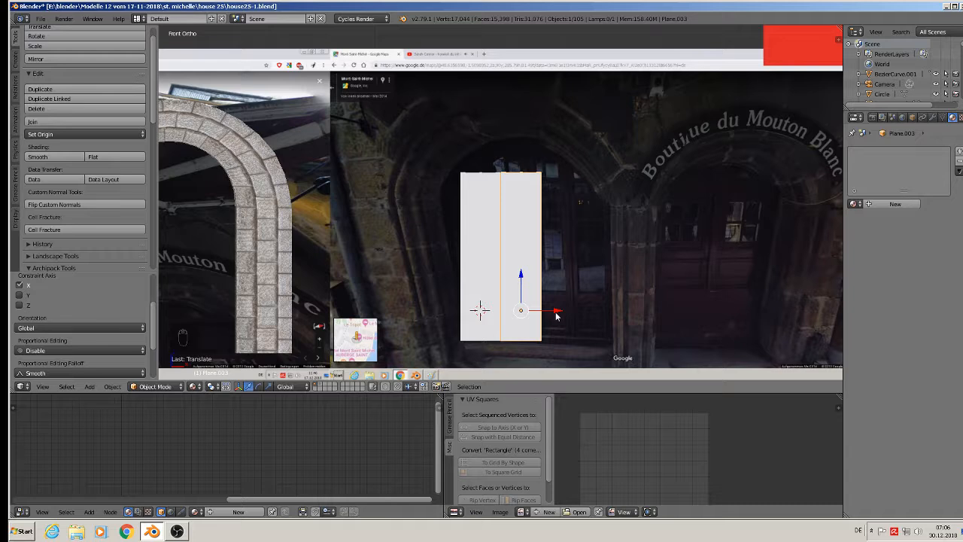
key("shift+d")
key("x")
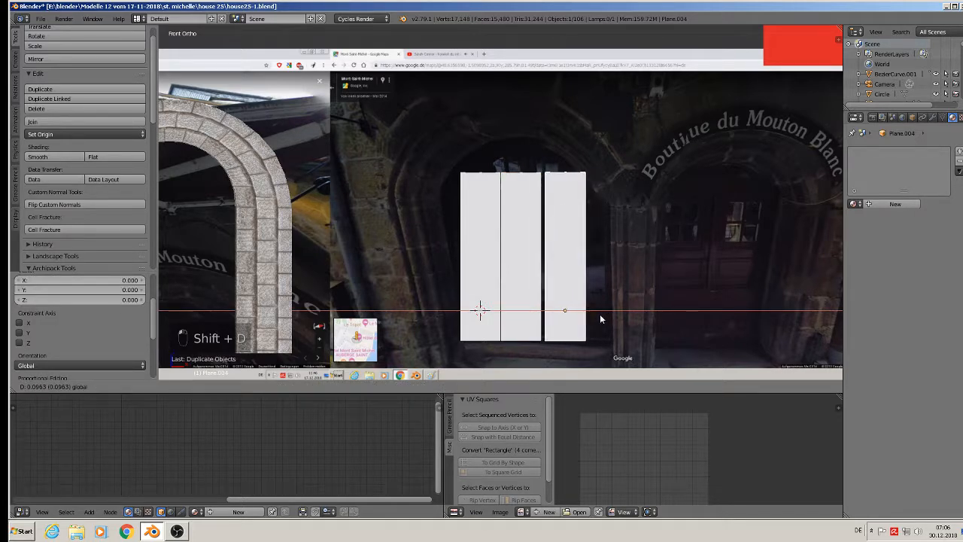
left_click(597, 320)
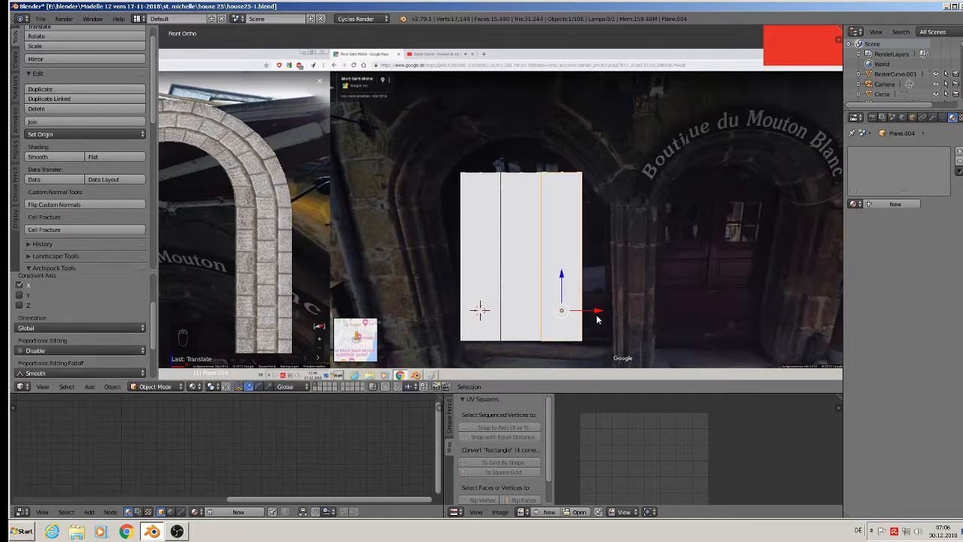
key("shift+d")
key("x")
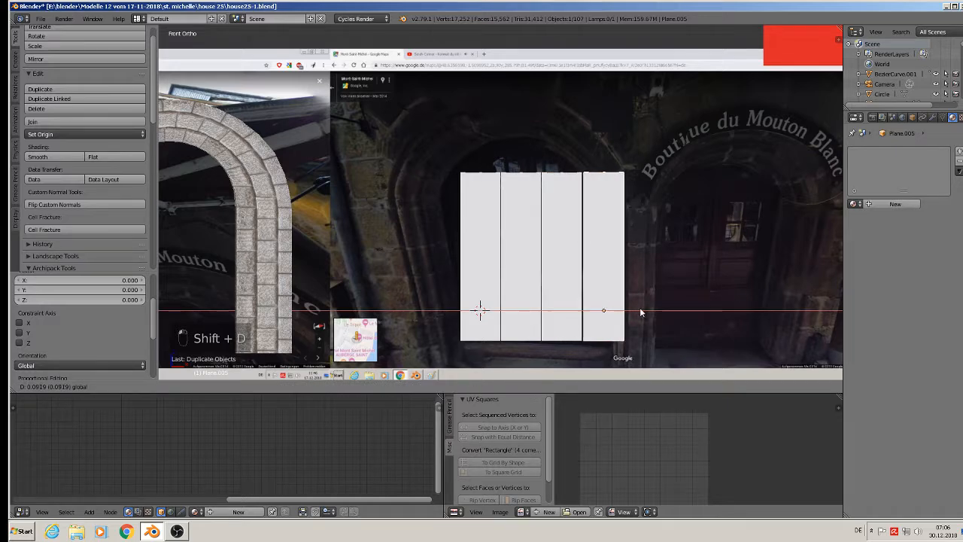
left_click(639, 308)
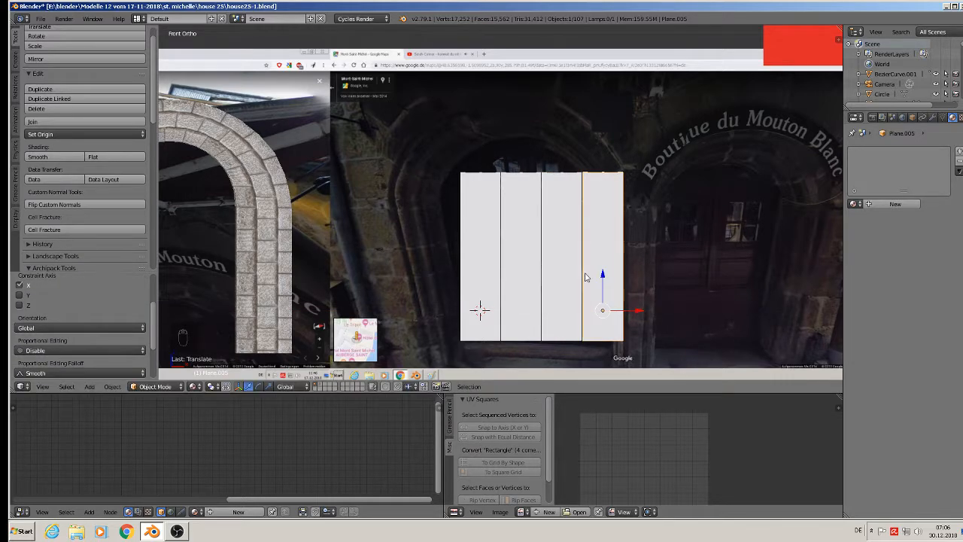
Step: Select all four door leaves and move them down along Z, clear of the doorway reference photo
right_click(569, 244, "shift")
right_click(531, 232, "shift")
right_click(486, 233, "shift")
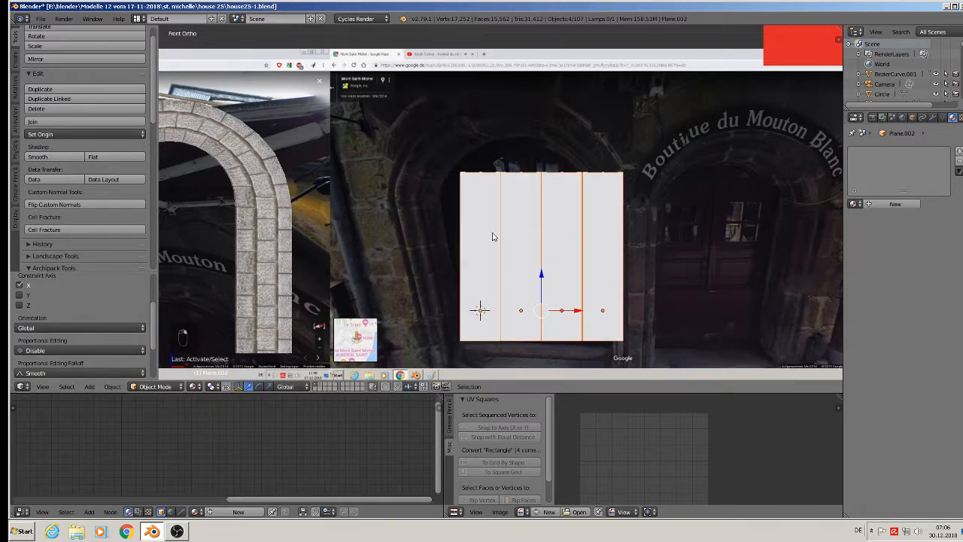
scroll(494, 236, "down", 4)
scroll(505, 226, "down", 3, "shift")
key("g")
key("z")
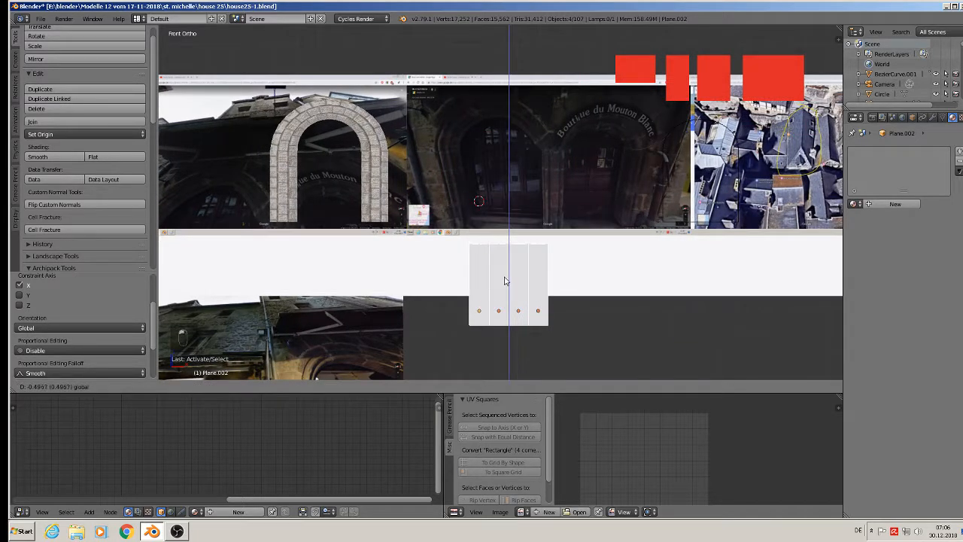
left_click(537, 296)
Step: Duplicate the four-leaf door set, move the copy along X beneath the right doorway's side, and save the file
key("shift+d")
right_click(539, 298)
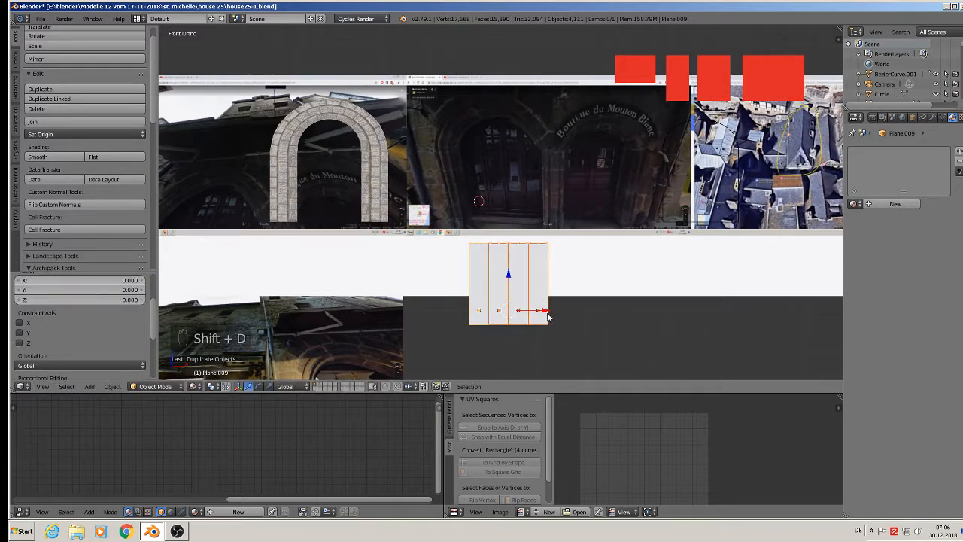
key("g")
key("x")
left_click(702, 316)
scroll(537, 282, "up", 3)
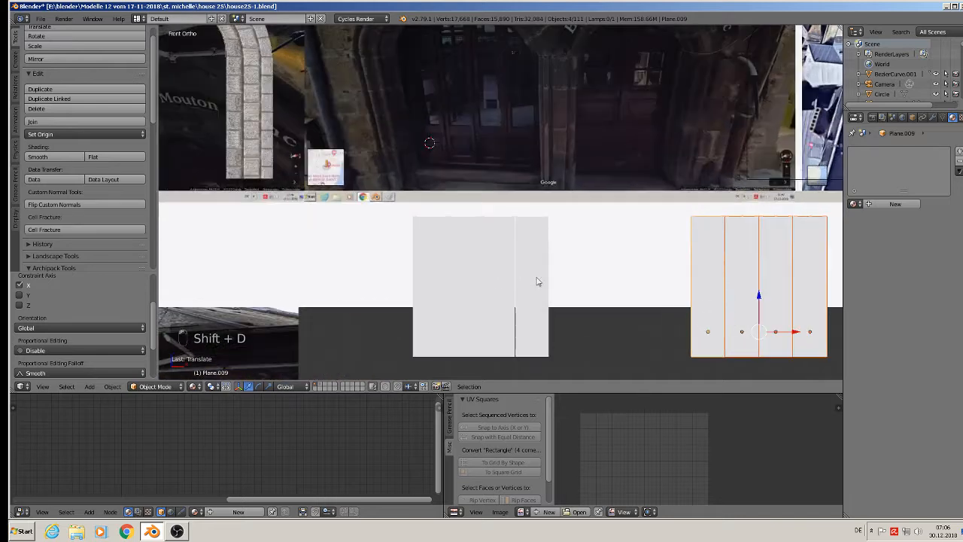
left_click(40, 18)
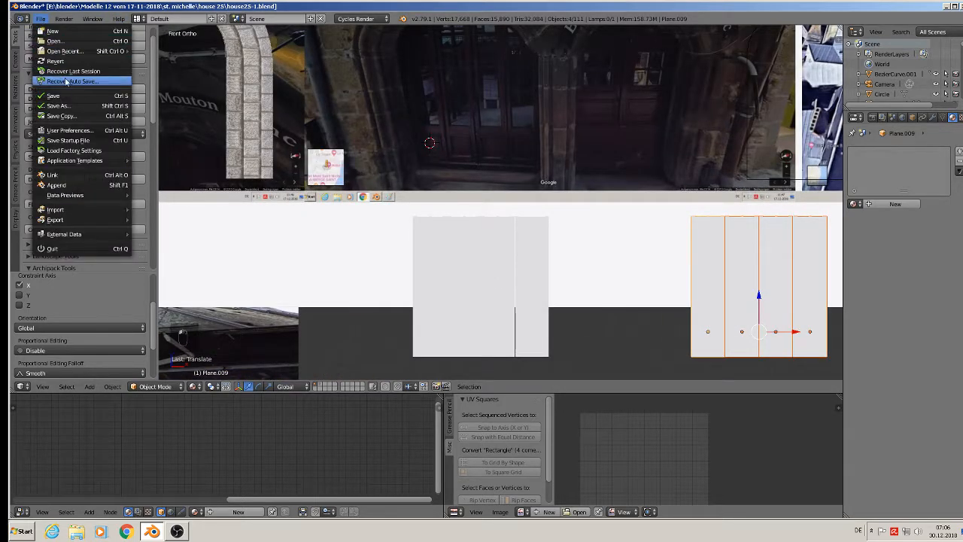
Step: Open the stone arch's mesh for editing and select the innermost edge path around its curved upper part, from one side to the other
scroll(412, 138, "down", 3)
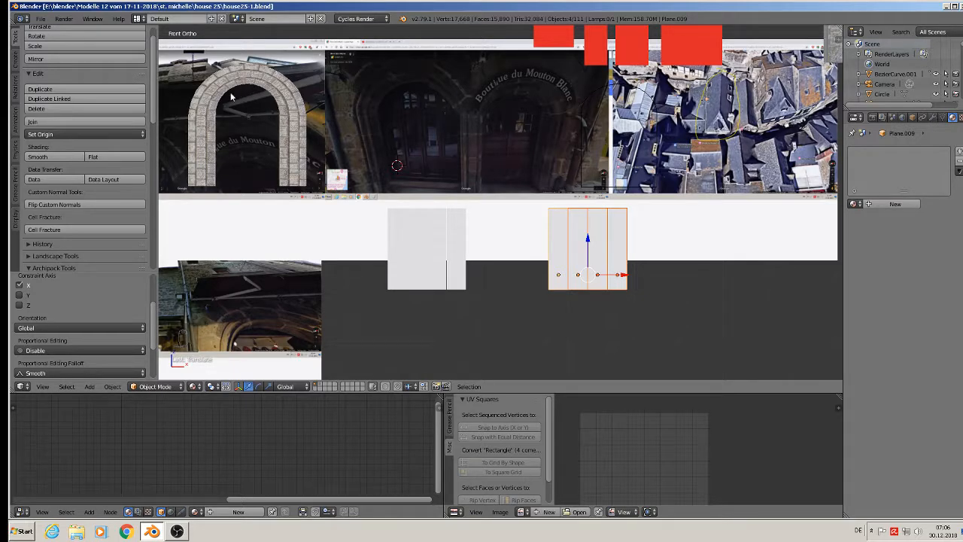
scroll(270, 99, "up", 2)
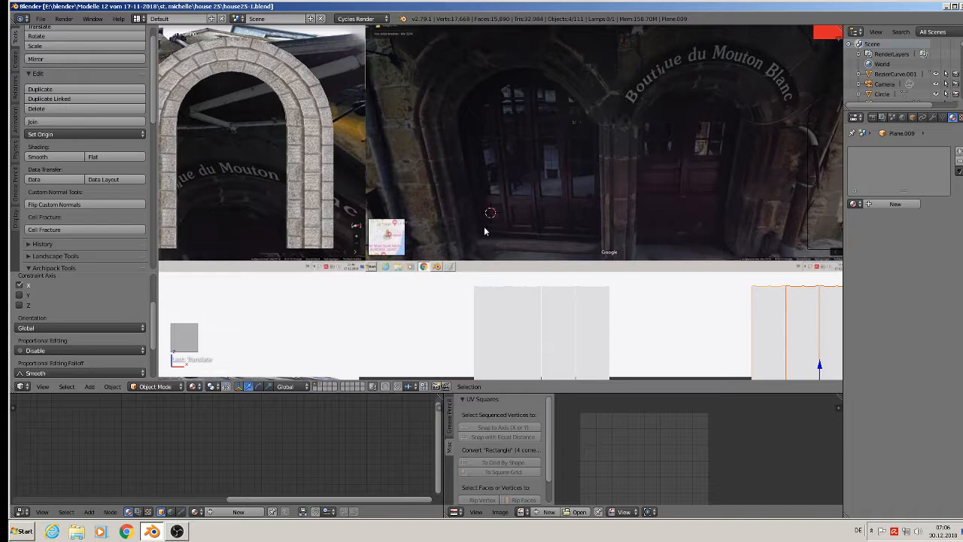
key("Tab")
key("Tab")
right_click(289, 111)
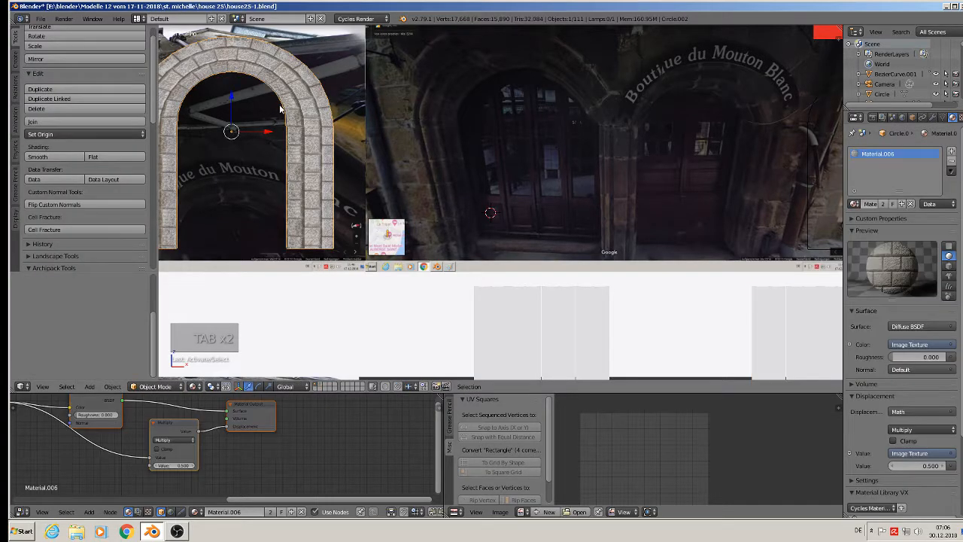
middle_click_drag(290, 112, 500, 92, "shift")
key("Tab")
scroll(501, 92, "up", 3)
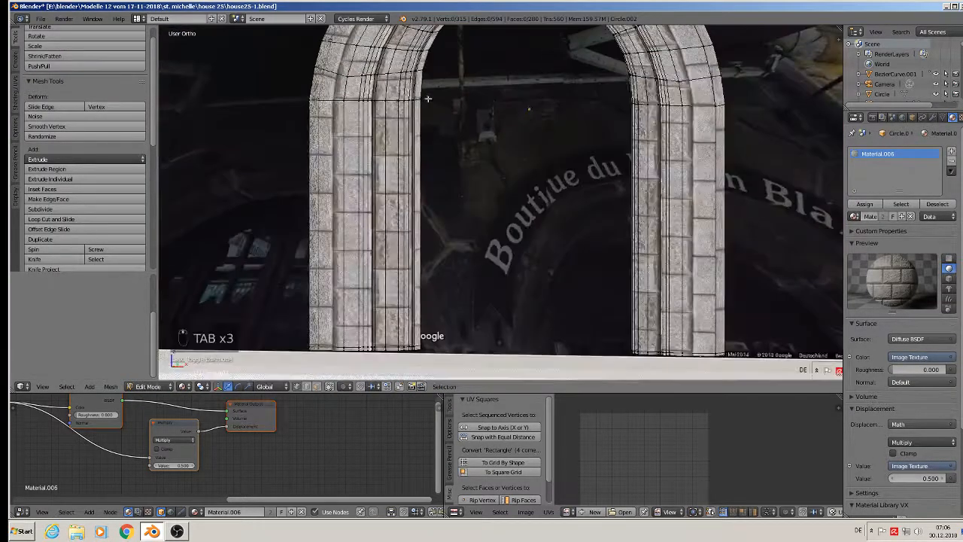
middle_click_drag(463, 128, 537, 216)
right_click(610, 214, "ctrl")
Step: Duplicate the selected inner arc in place, separate the copy into its own object, and return to Object Mode
key("shift+d")
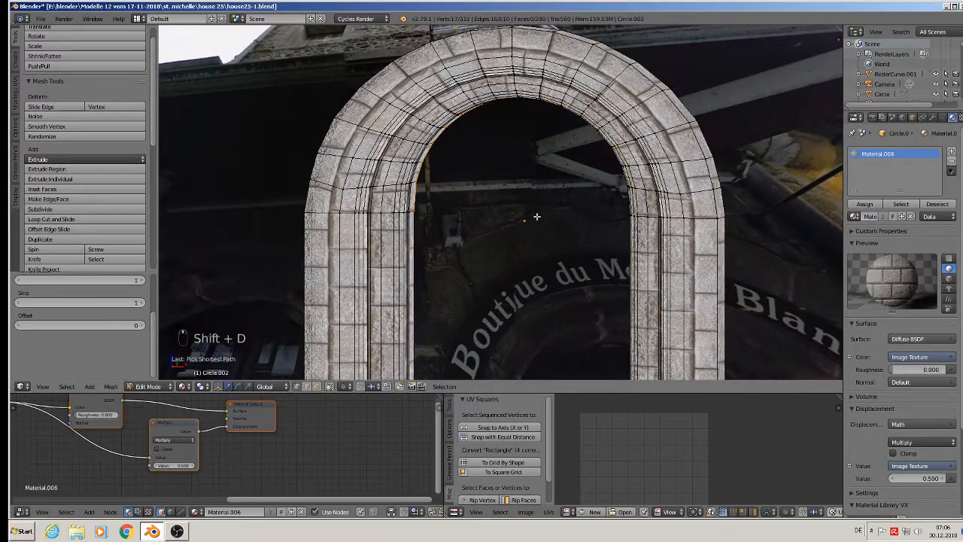
right_click(534, 203)
key("p")
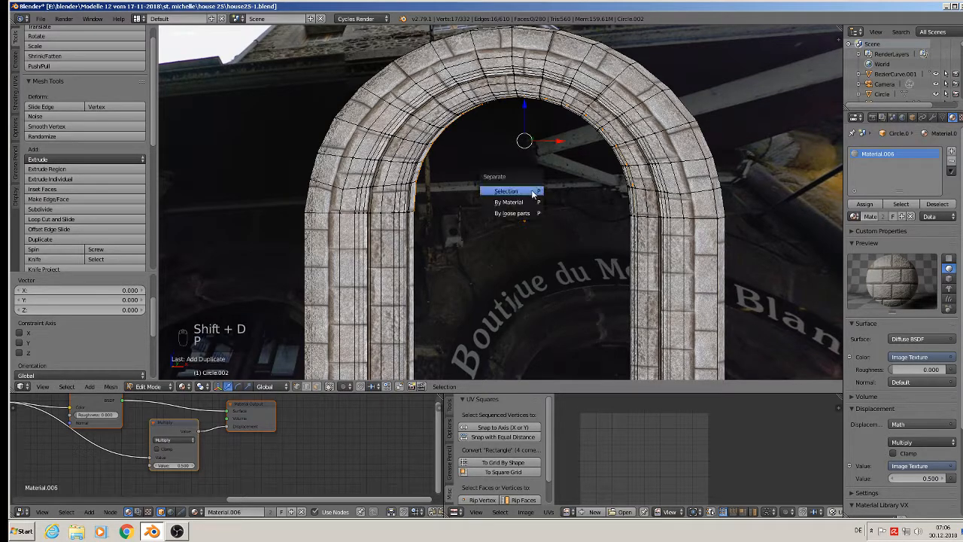
left_click(509, 186)
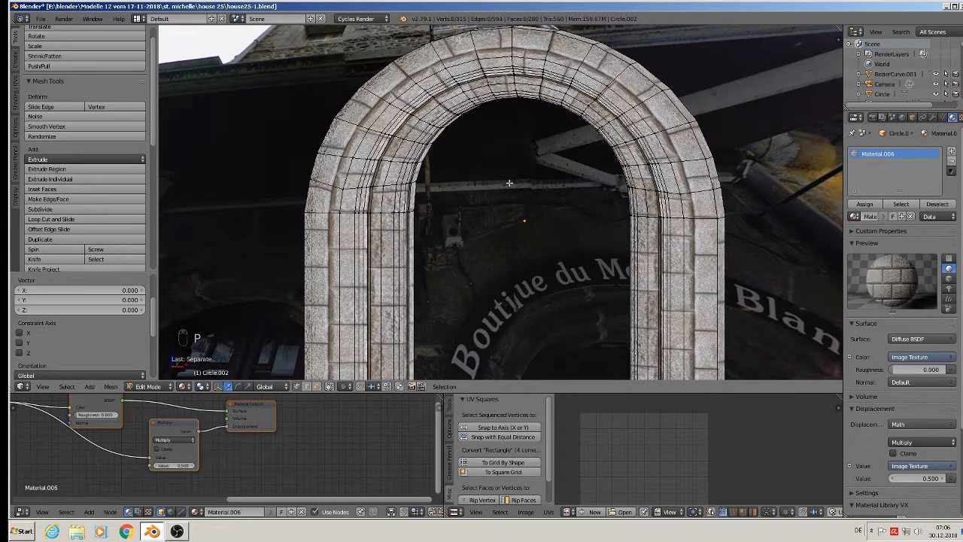
key("Tab")
Step: Select the separated arc and move it along X and Z in front view onto the upper half of the left four-leaf door set
right_click(431, 150)
scroll(453, 164, "down", 6)
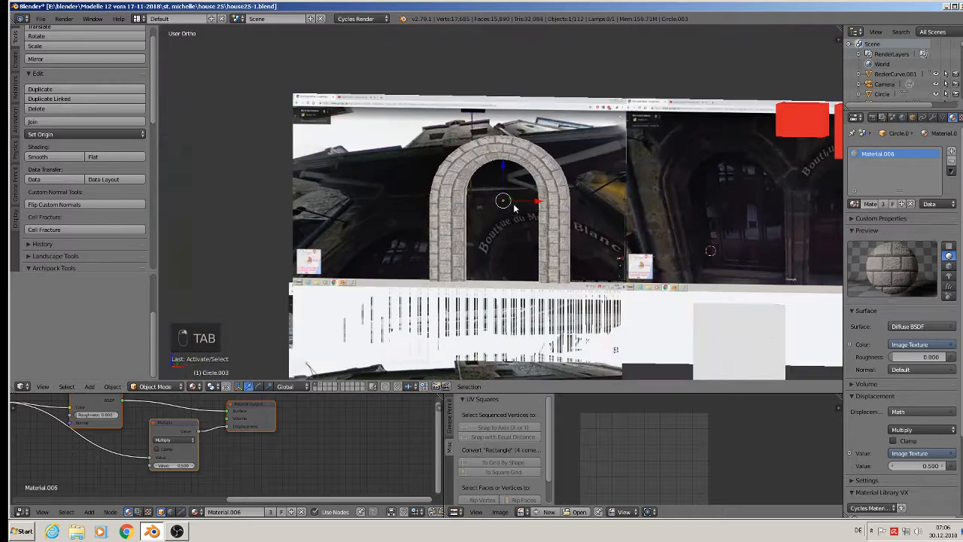
scroll(516, 208, "down", 2)
middle_click_drag(560, 217, 428, 187, "shift")
left_click_drag(407, 177, 555, 198)
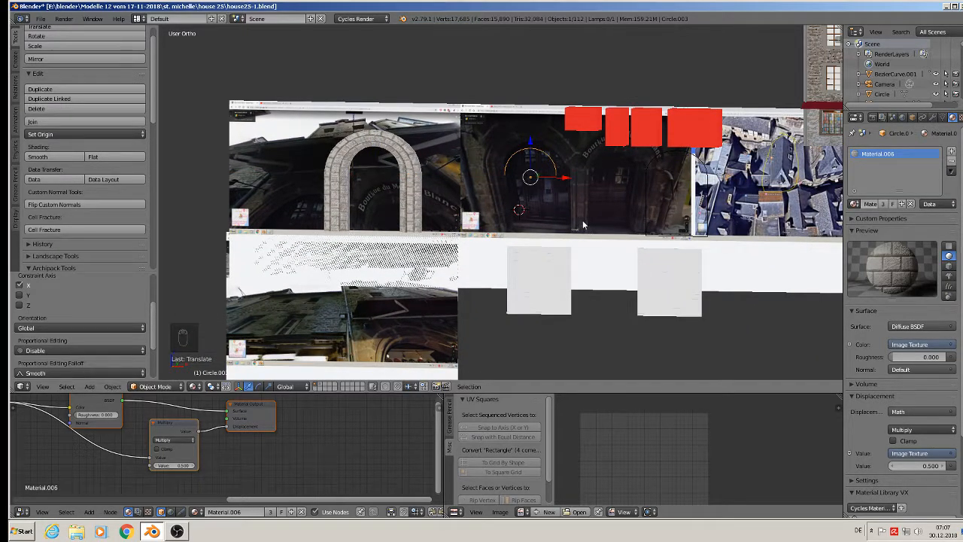
key("KP_1")
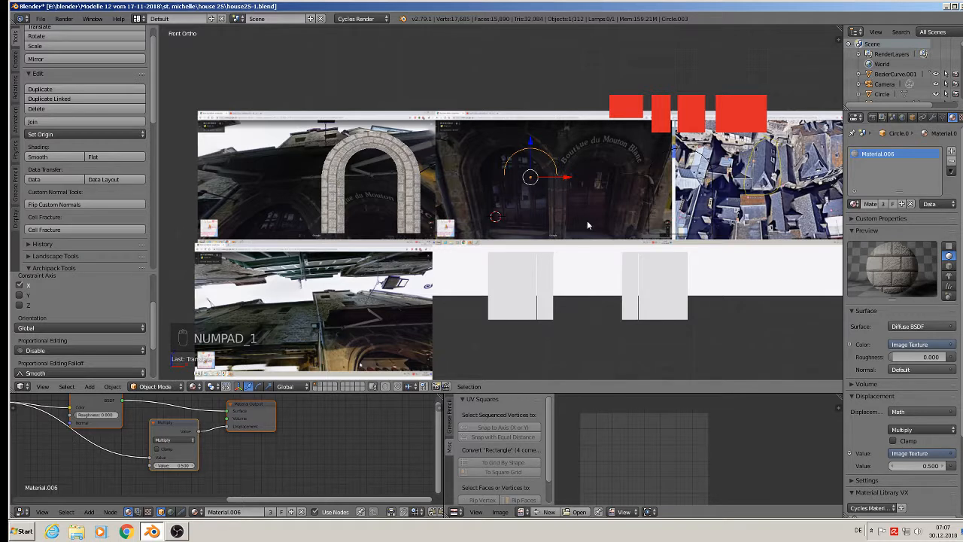
left_click_drag(536, 142, 533, 246)
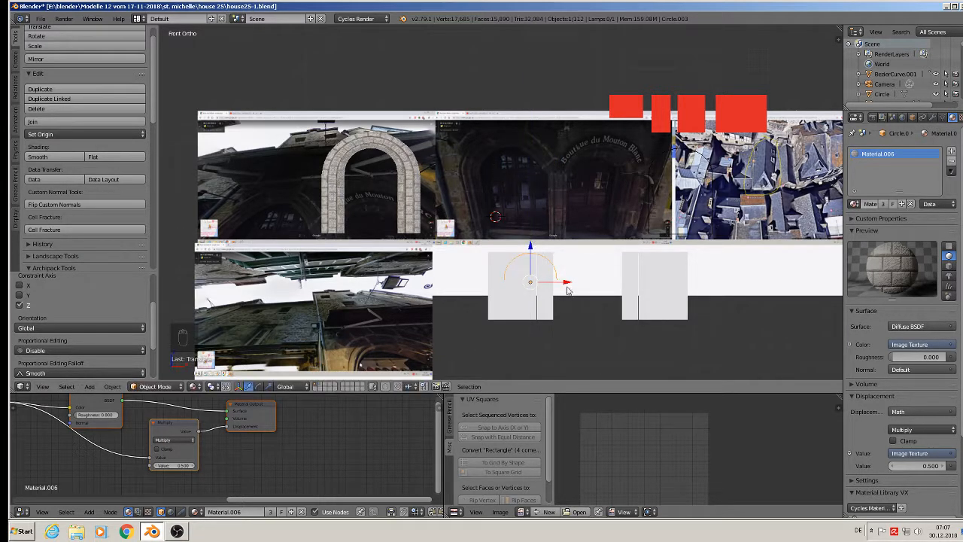
left_click_drag(568, 288, 557, 286)
Step: Scale and shift the arc so it spans the left door set's full width and meets its upper edge, then enter Edit Mode
scroll(556, 286, "up", 4)
key("s")
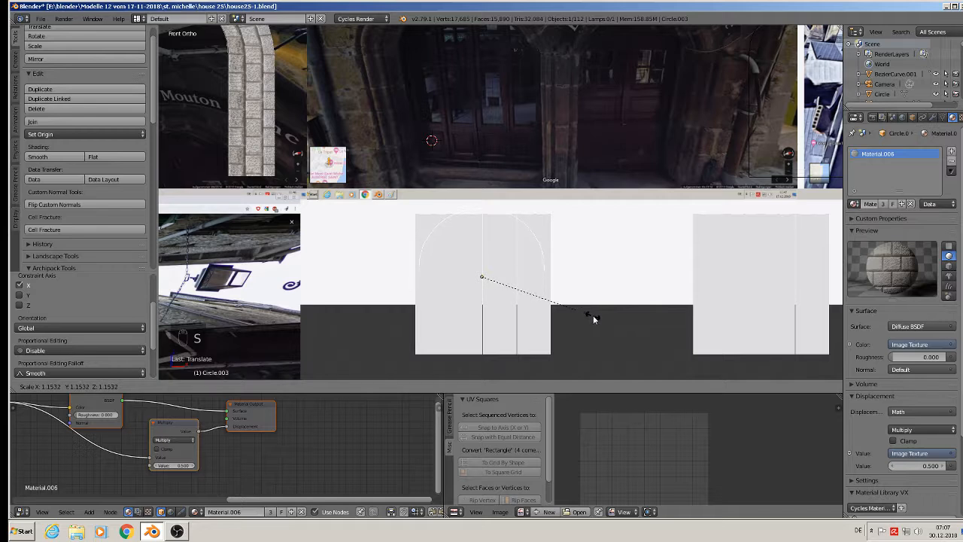
left_click(597, 314)
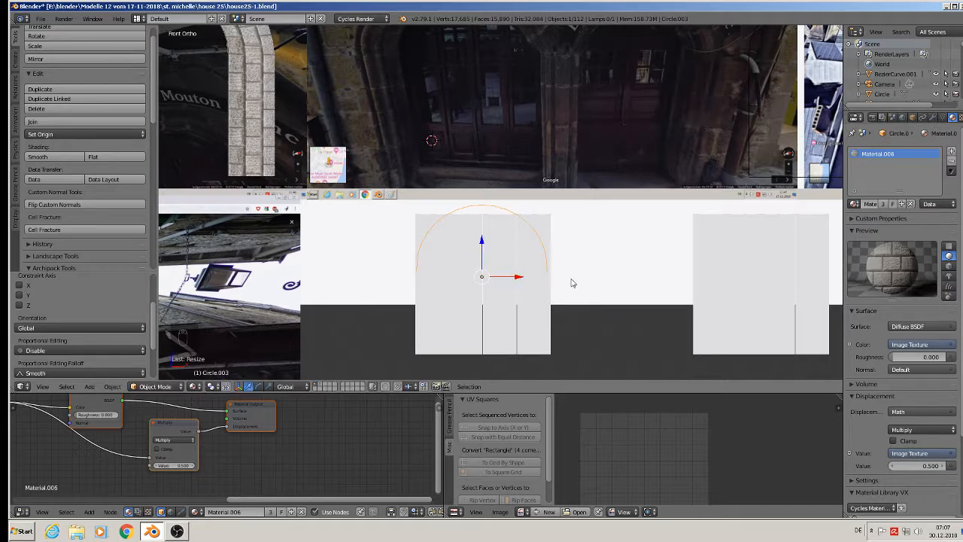
left_click_drag(481, 241, 484, 252)
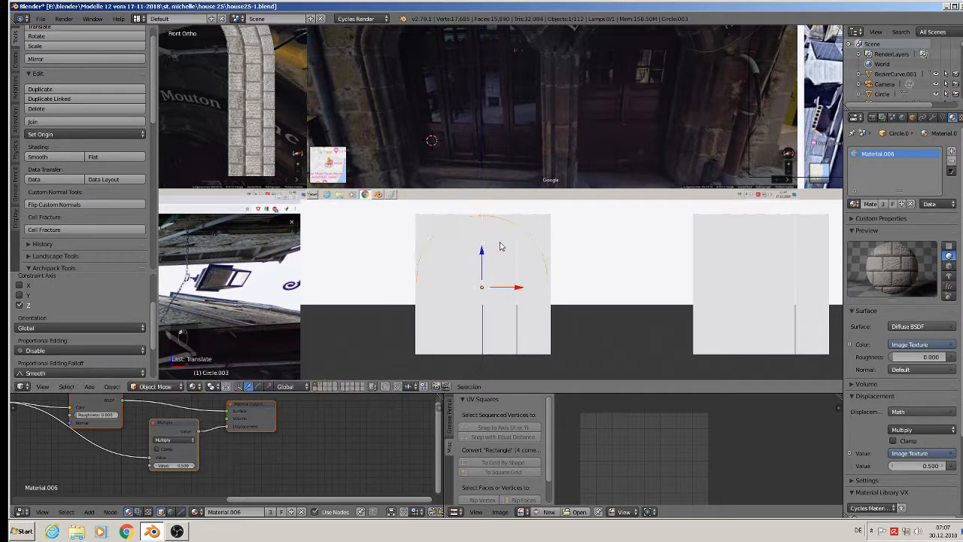
key("s")
left_click(609, 288)
left_click_drag(517, 287, 518, 286)
key("Tab")
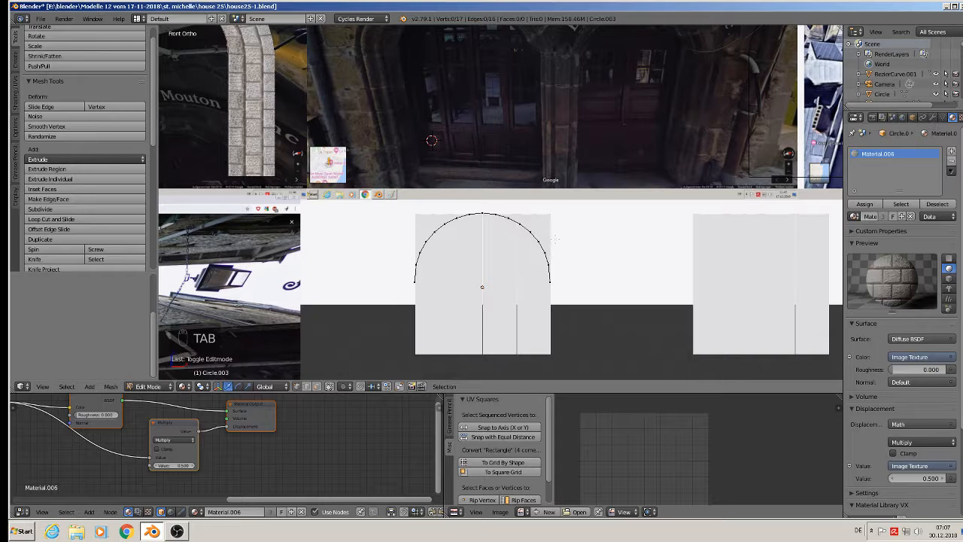
Step: Extrude the half-circle outline outward at a scale of about 1.48 and raise the new outer edge level with the arch base
key("a")
key("a")
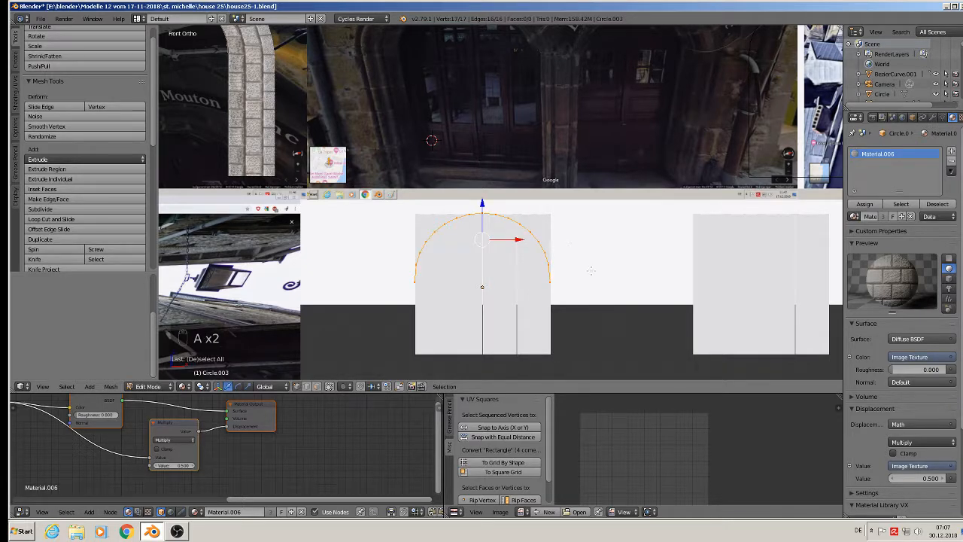
key("e")
key("s")
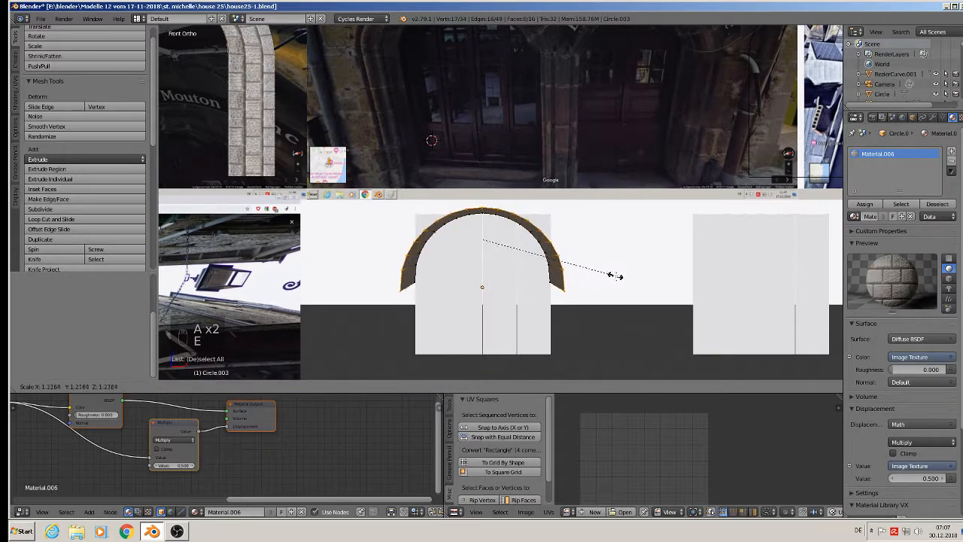
left_click(641, 293)
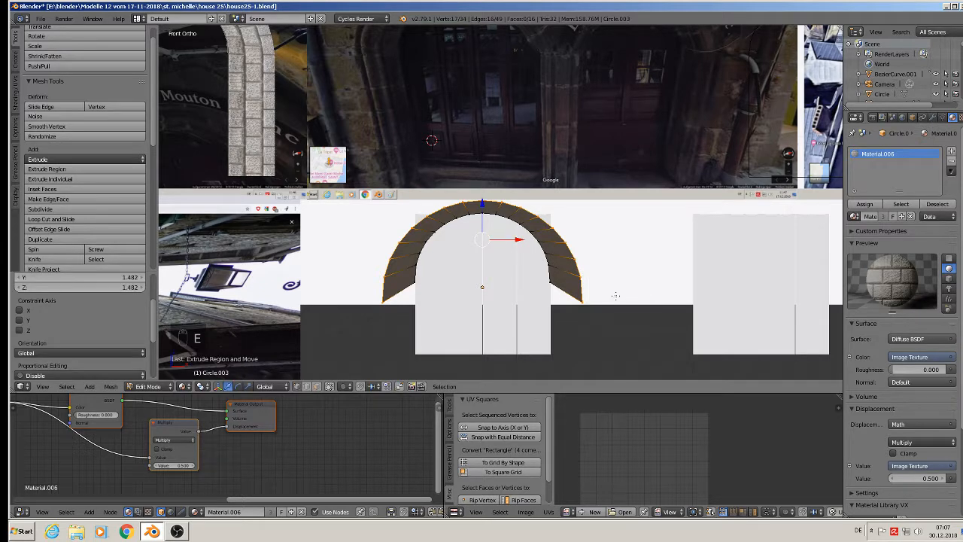
mouse_move(483, 204)
left_mouse_down()
mouse_move(487, 186)
mouse_move(493, 209)
left_mouse_up()
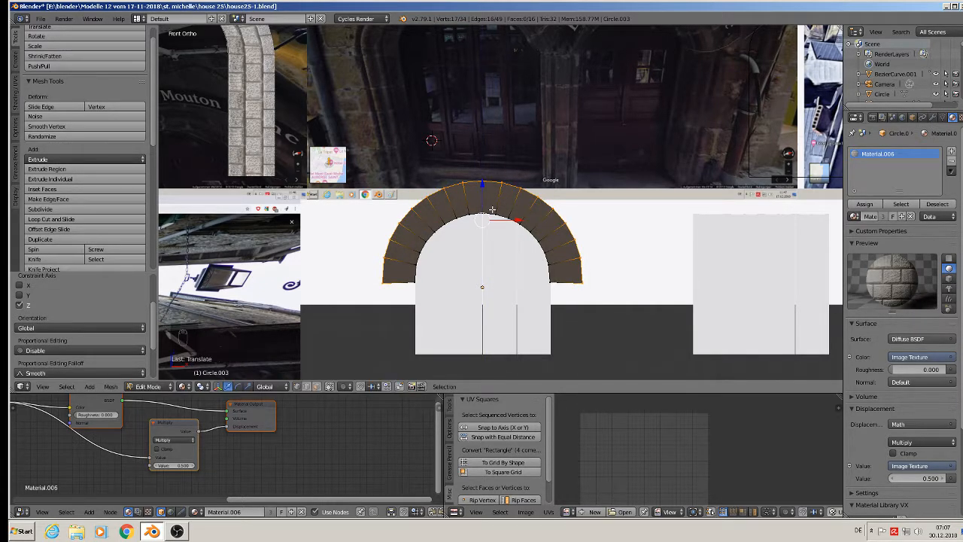
Step: Extrude the whole flat arch ring along the Y axis into a thick solid arch and return to Object Mode
middle_click_drag(492, 210, 510, 213)
key("a")
key("a")
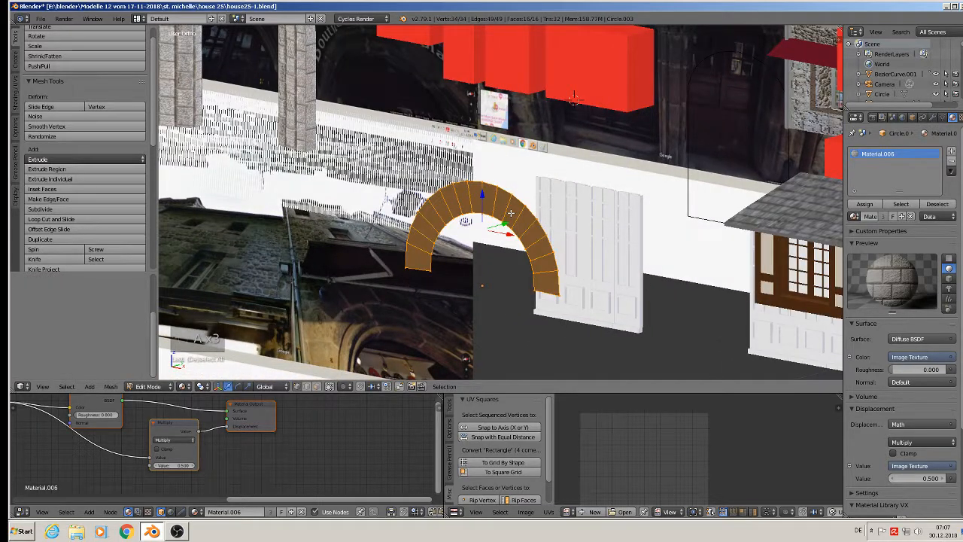
key("e")
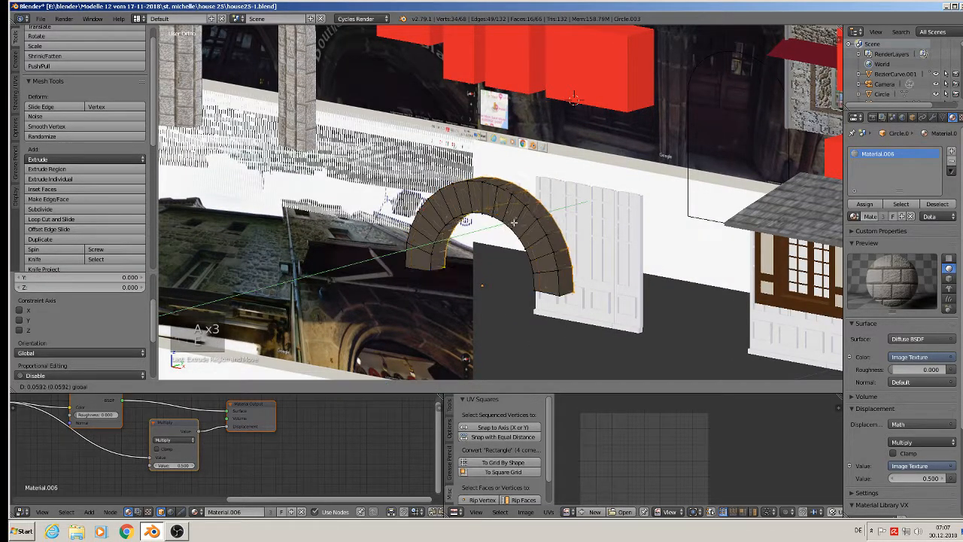
left_click(546, 208)
key("Tab")
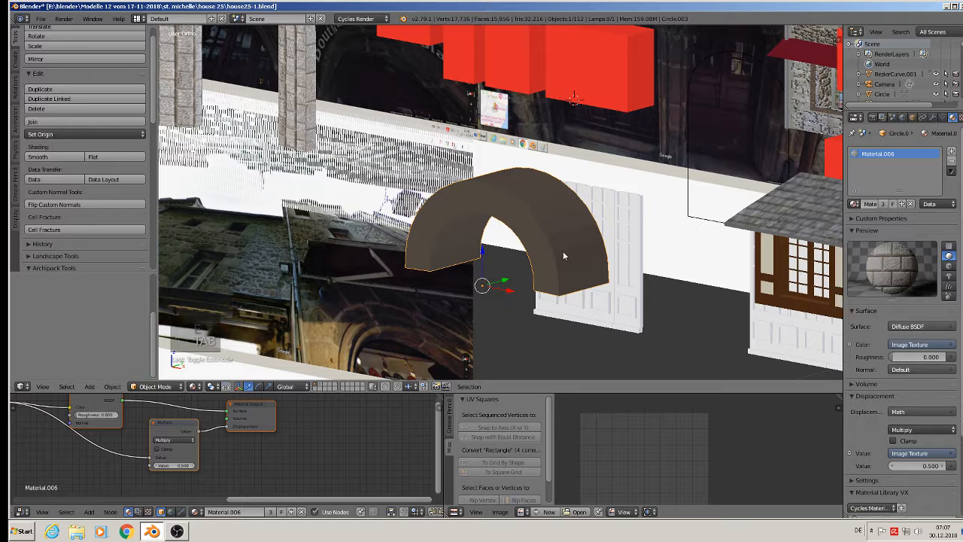
scroll(563, 251, "down", 2)
scroll(619, 224, "up", 2)
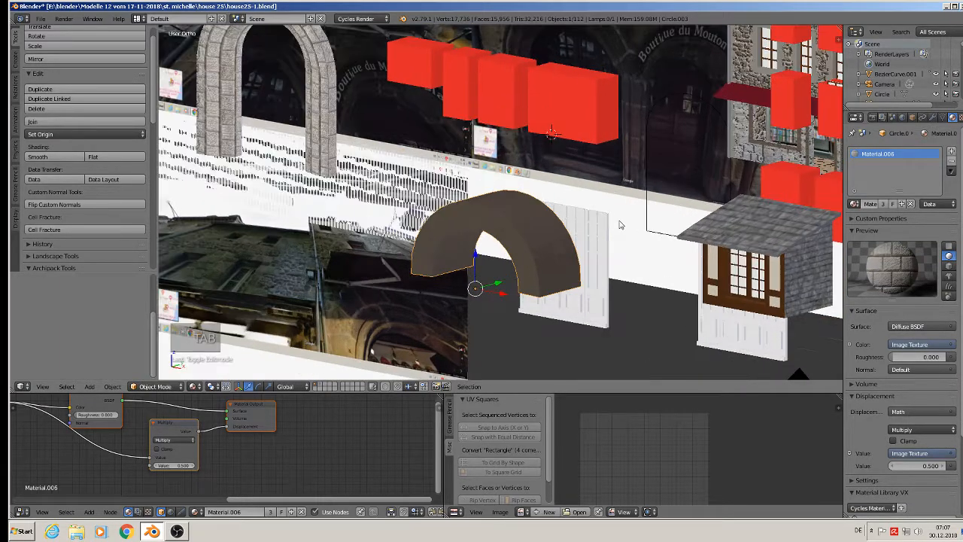
Step: Select the four door panels behind the arch and join them into one object
right_click(580, 222)
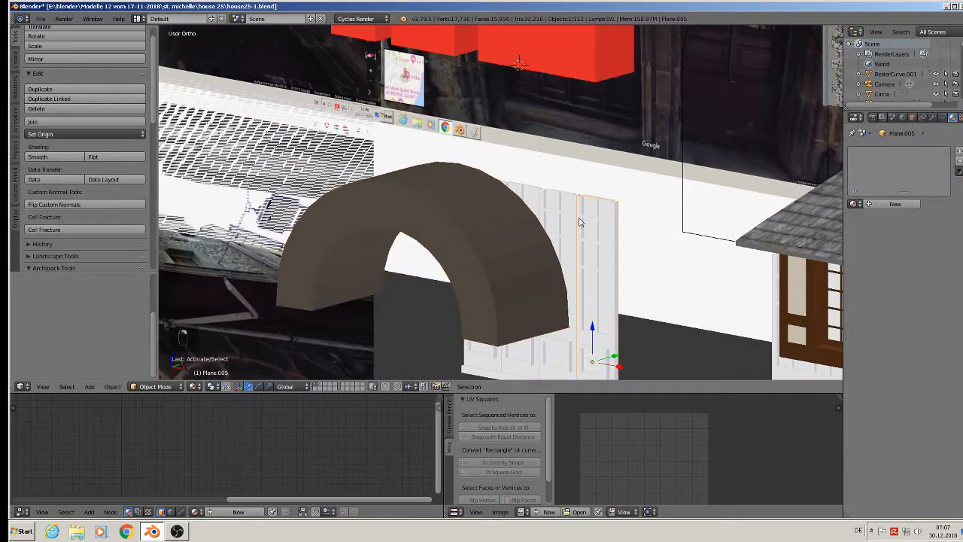
scroll(579, 220, "down", 2)
middle_click_drag(558, 297, 573, 240)
right_click(563, 255, "shift")
right_click(544, 268, "shift")
right_click(512, 269, "shift")
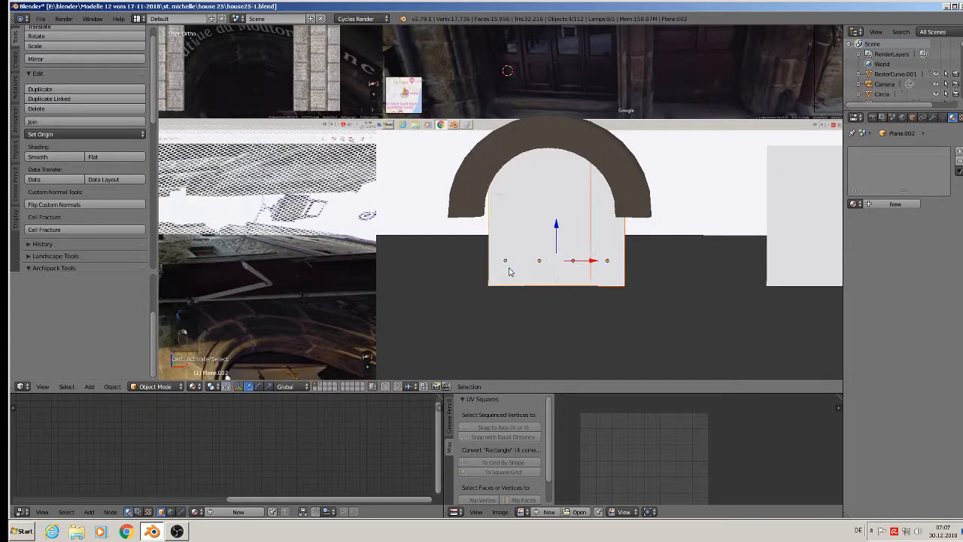
left_click(63, 122)
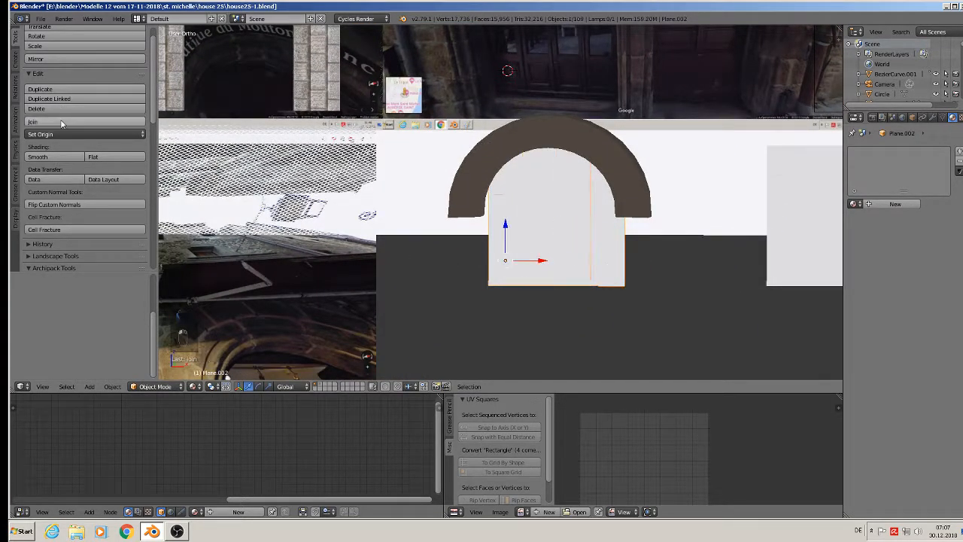
Step: Apply rotation and scale to the joined door object
left_click(112, 386)
mouse_move(143, 312)
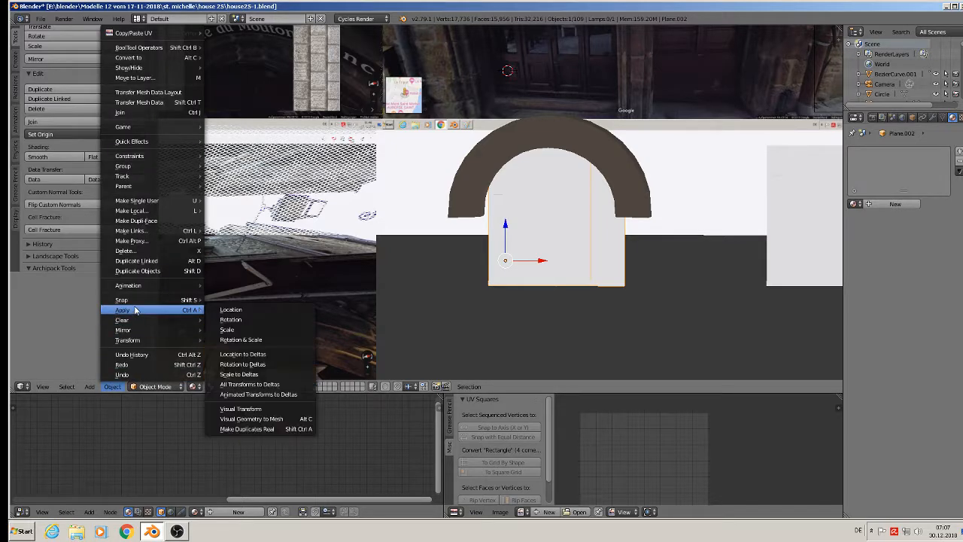
left_click(251, 341)
middle_click_drag(498, 278, 483, 296)
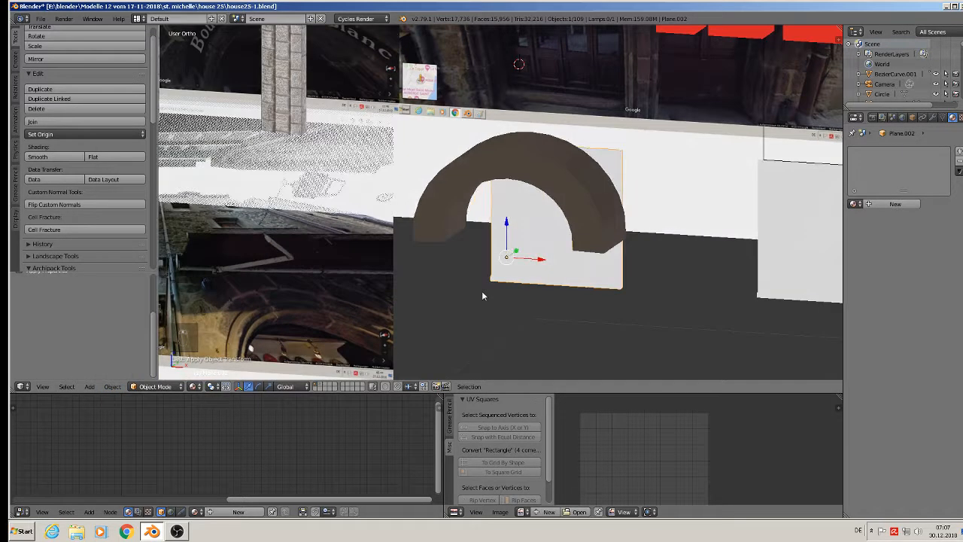
Step: Apply rotation and scale to the solid arch object
right_click(572, 184)
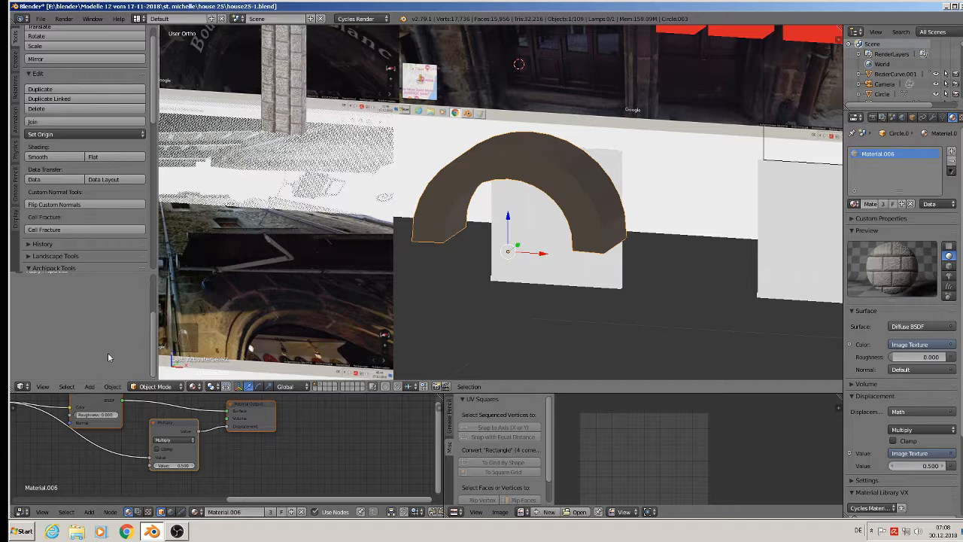
left_click(112, 387)
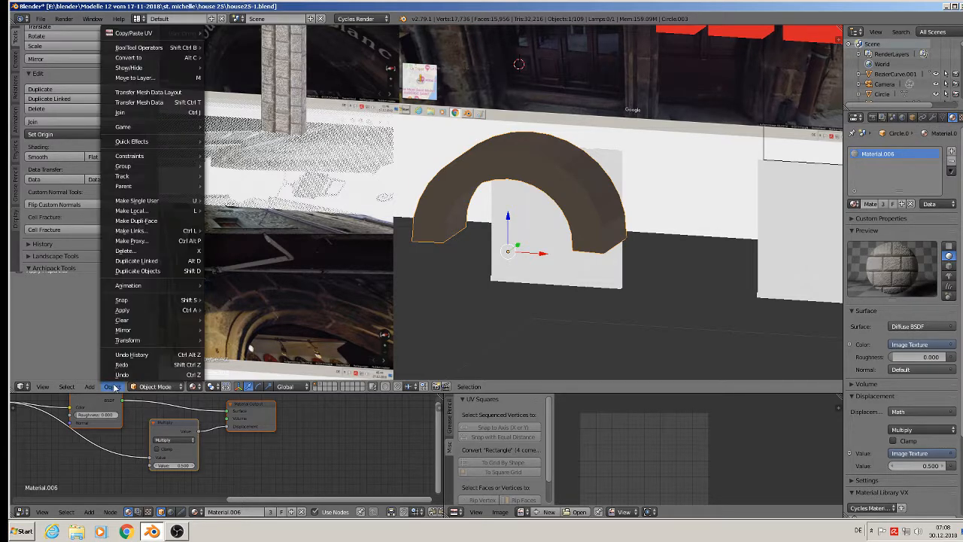
mouse_move(157, 311)
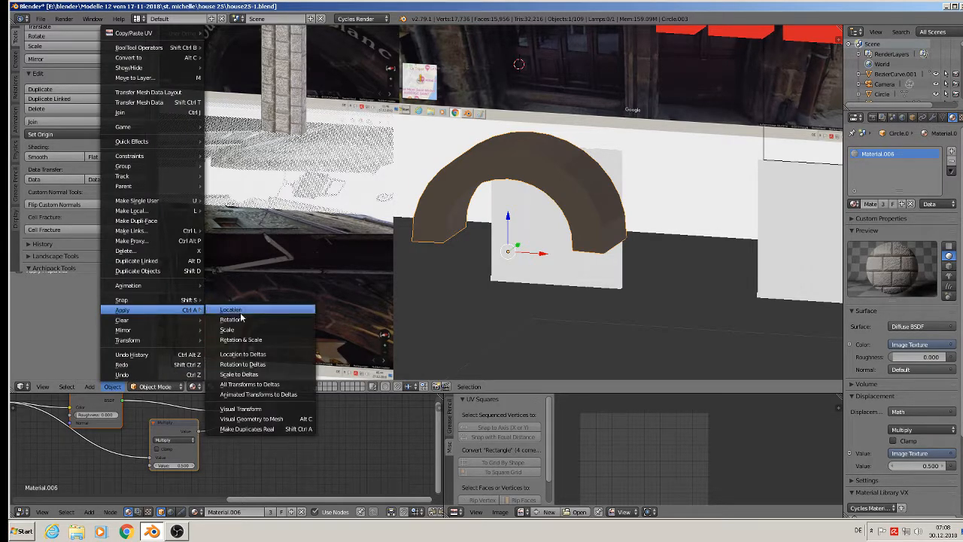
left_click(280, 338)
Step: Move the solid arch along the Y axis until it passes through the upper part of the joined door
scroll(518, 251, "up", 1)
middle_click_drag(518, 251, 551, 204)
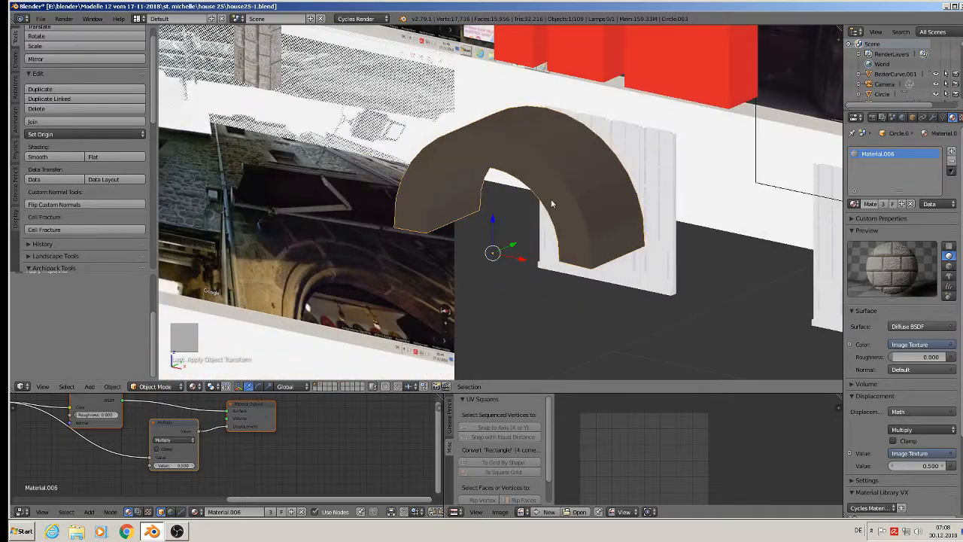
key("g")
key("y")
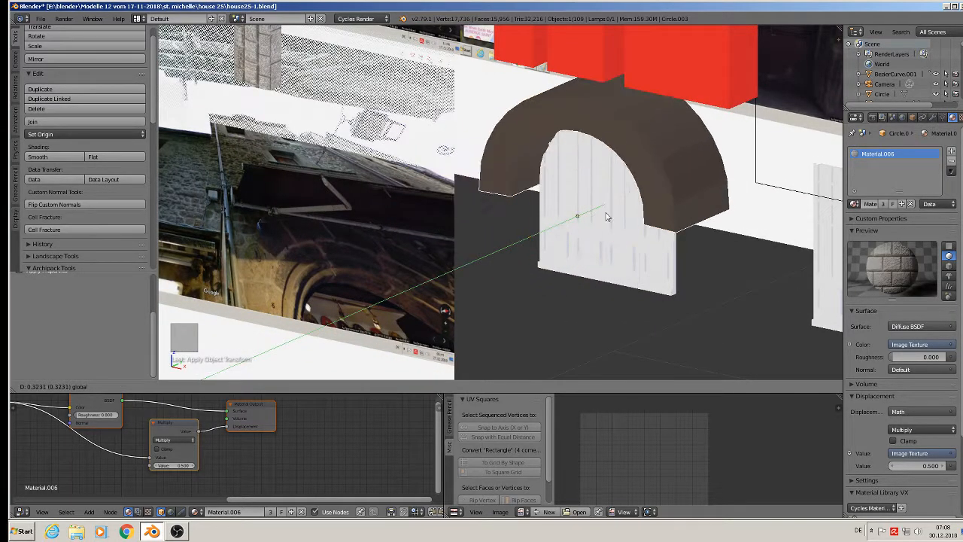
left_click(627, 207)
middle_click_drag(627, 207, 702, 175)
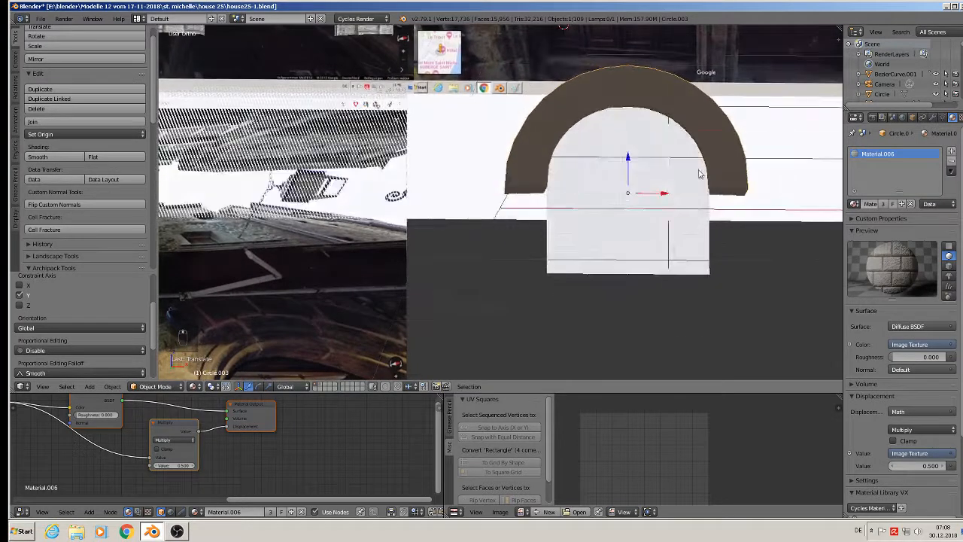
key("KP_1")
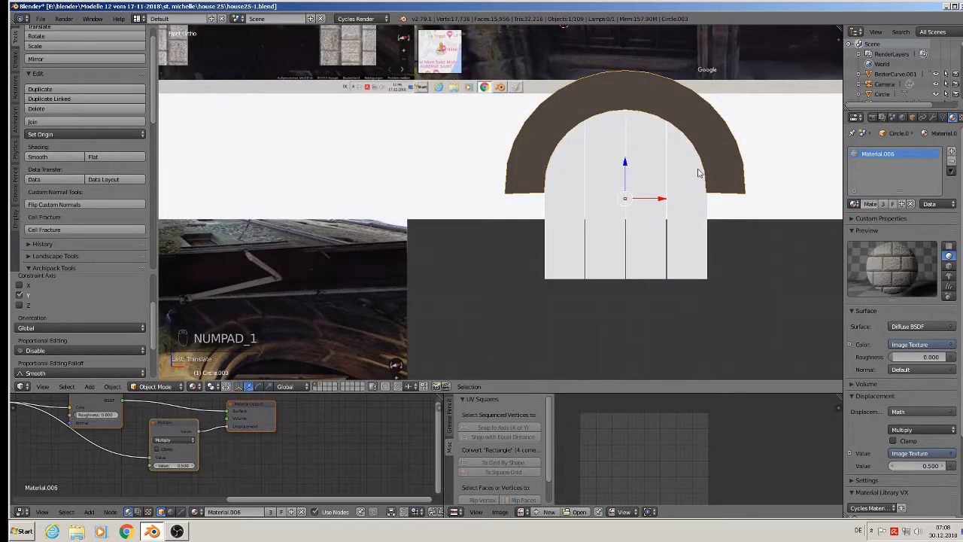
middle_click_drag(684, 209, 469, 251, "shift")
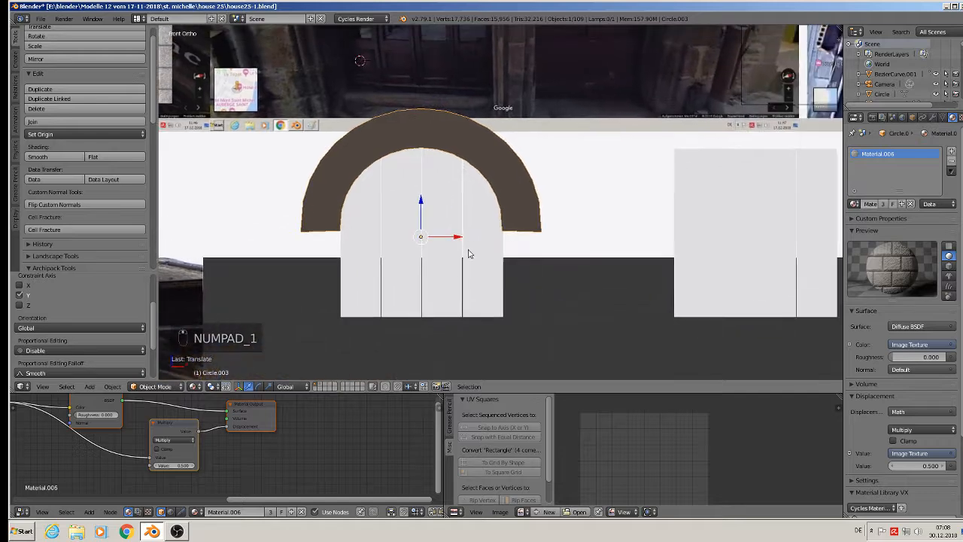
Step: Give the joined door a Boolean modifier set to Difference with Circle.003 as the cutter, and apply it
right_click(411, 274)
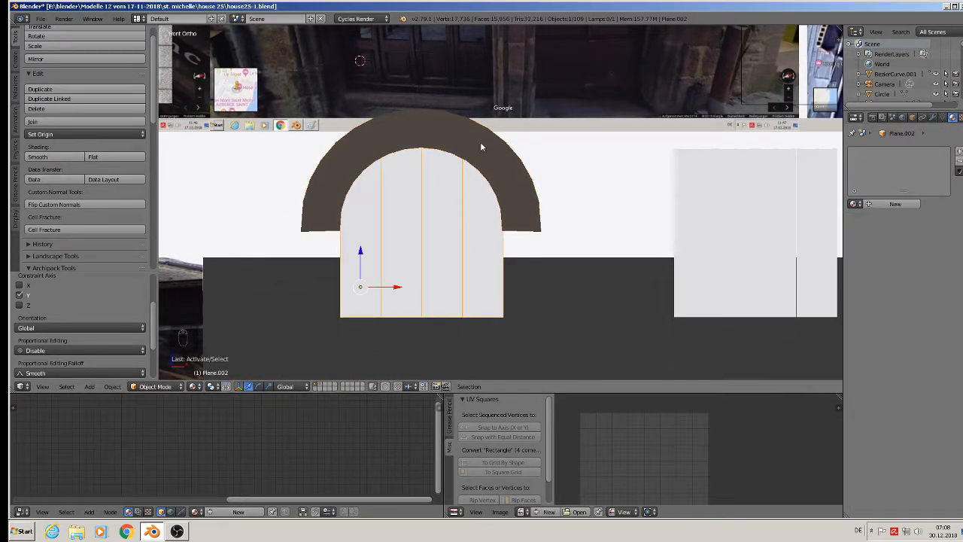
right_click(459, 150)
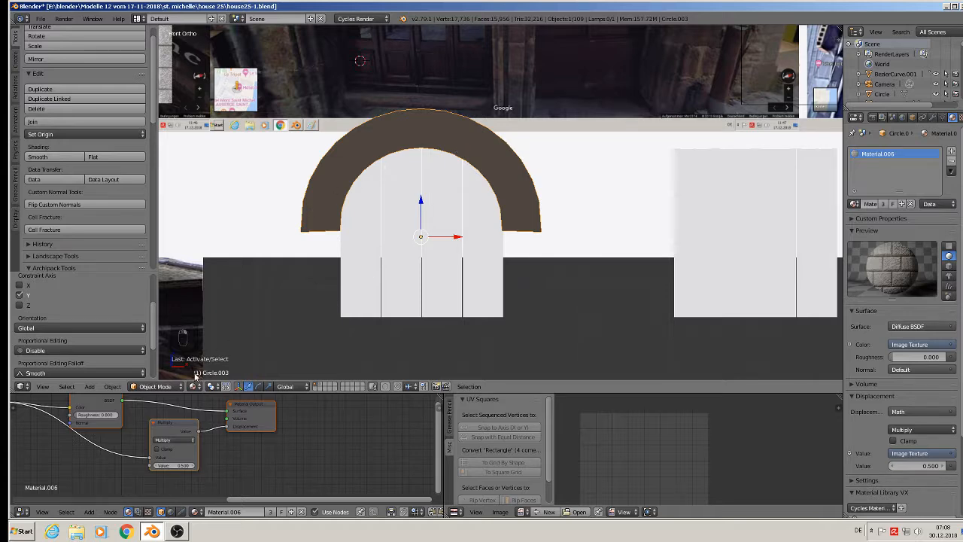
right_click(424, 265)
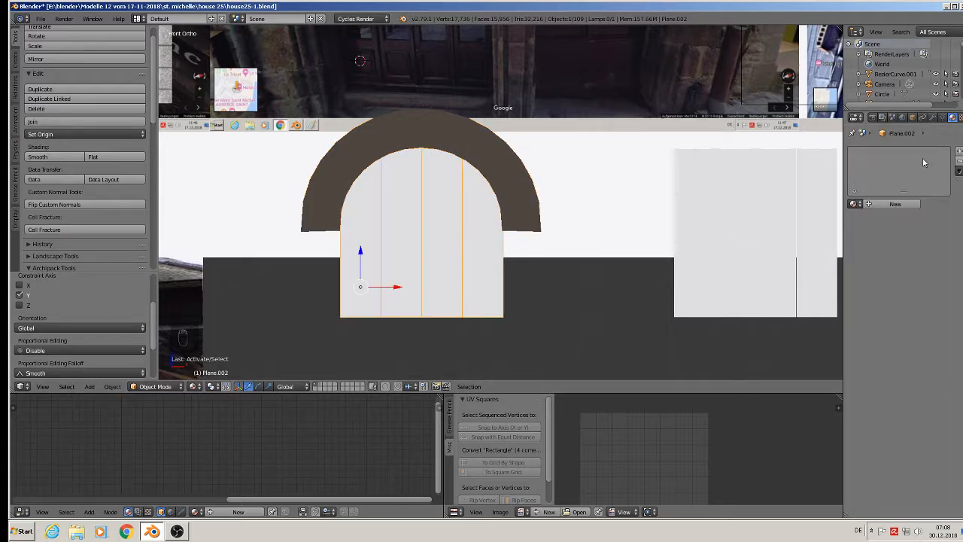
left_click(934, 117)
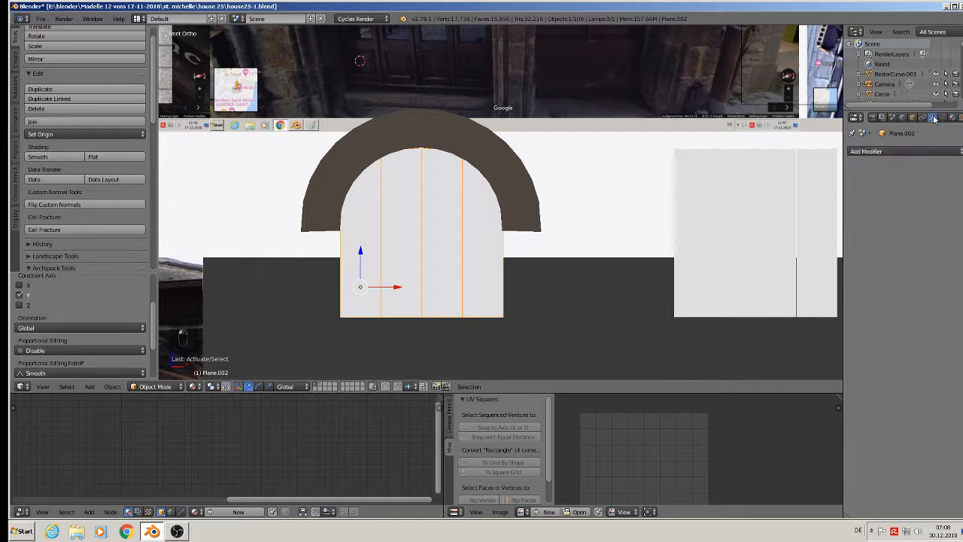
left_click(868, 152)
left_click(786, 195)
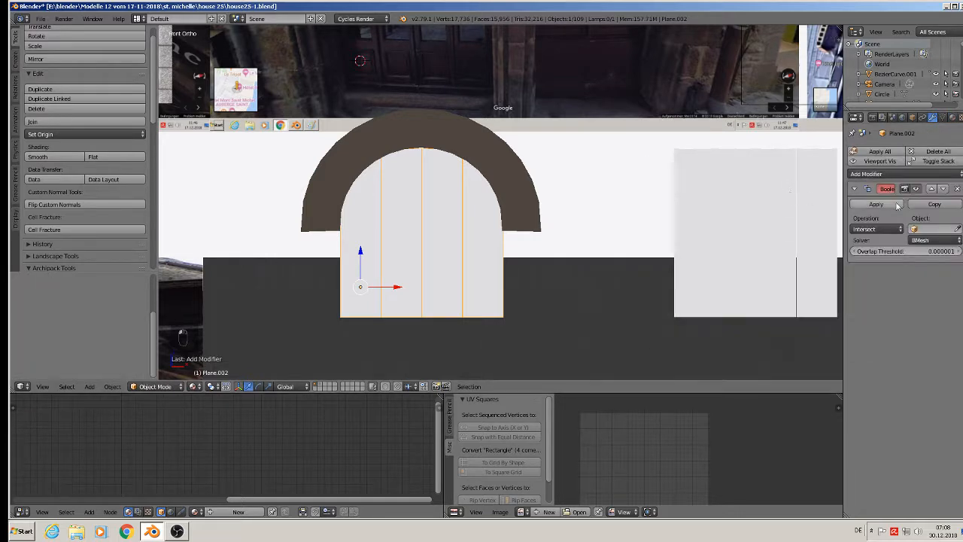
left_click(932, 228)
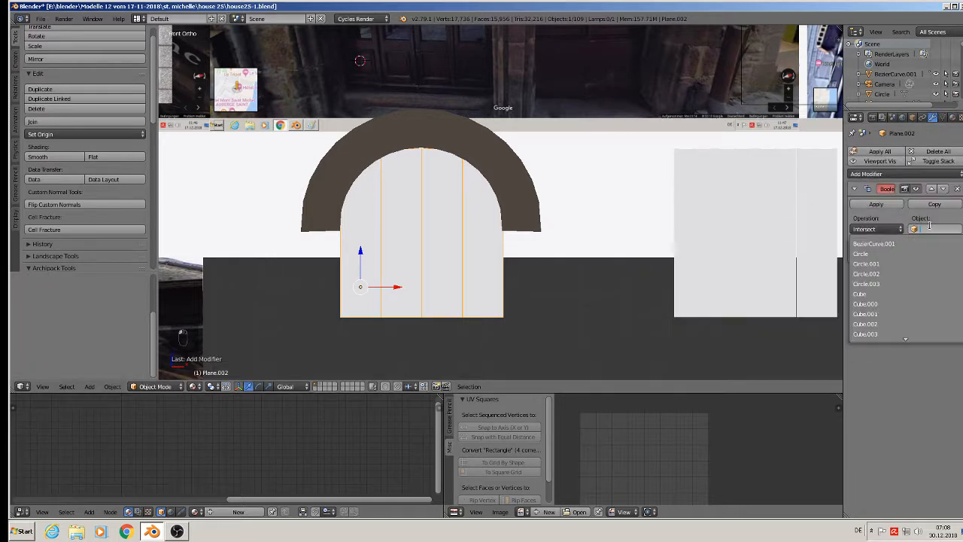
left_click(895, 284)
left_click(888, 230)
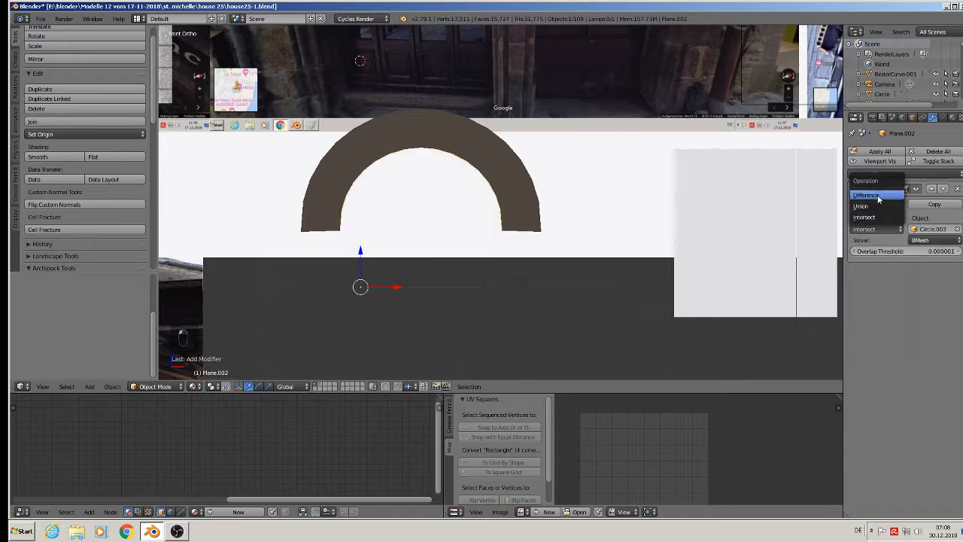
left_click(879, 198)
left_click(877, 204)
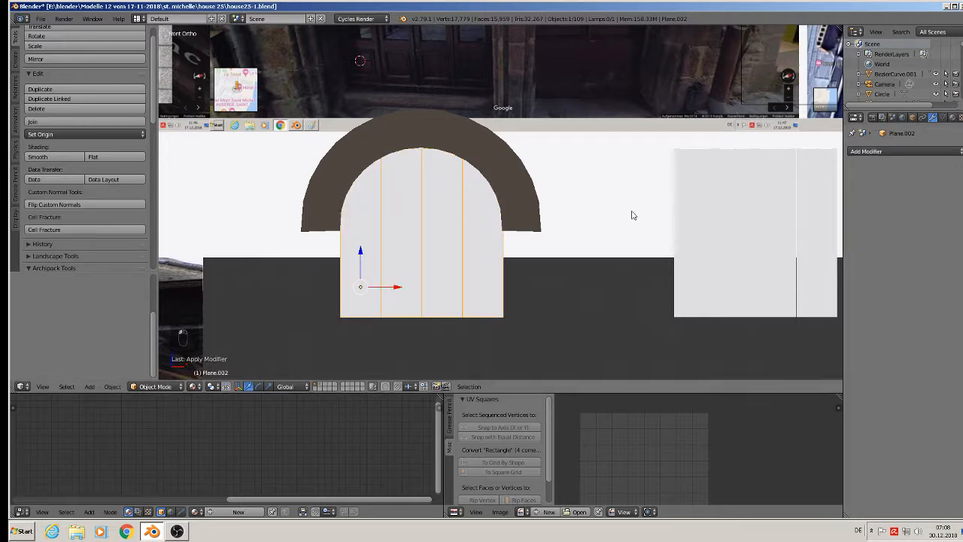
Step: Move the arch cutter along the X axis until it is centred over the top of the second door
right_click(452, 144)
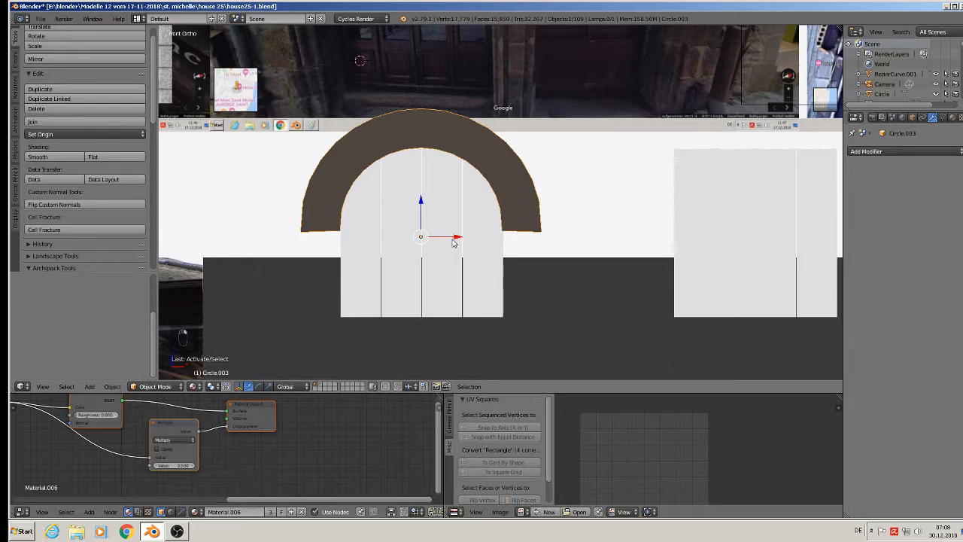
left_click_drag(454, 241, 755, 252)
Step: Examine the arched upper edge of the first door's mesh in Edit Mode
right_click(454, 186)
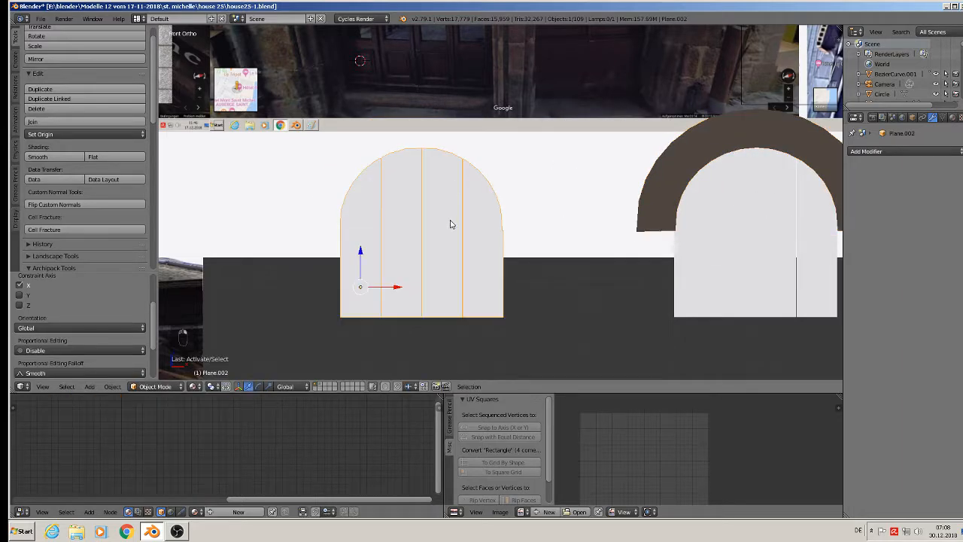
key("Tab")
middle_click_drag(451, 225, 461, 189)
key("Tab")
scroll(480, 218, "up", 2)
scroll(444, 180, "down", 2)
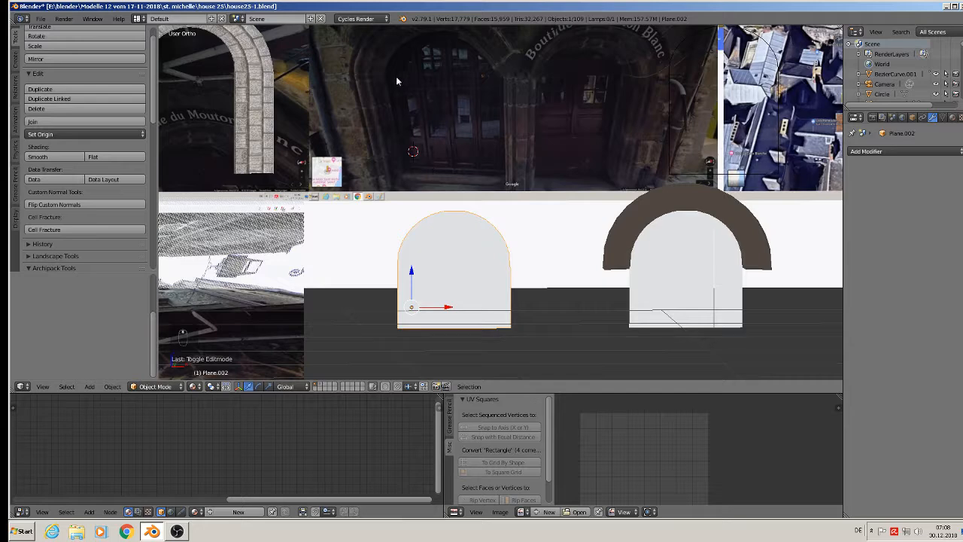
scroll(414, 262, "up", 3)
key("Tab")
scroll(377, 254, "up", 4)
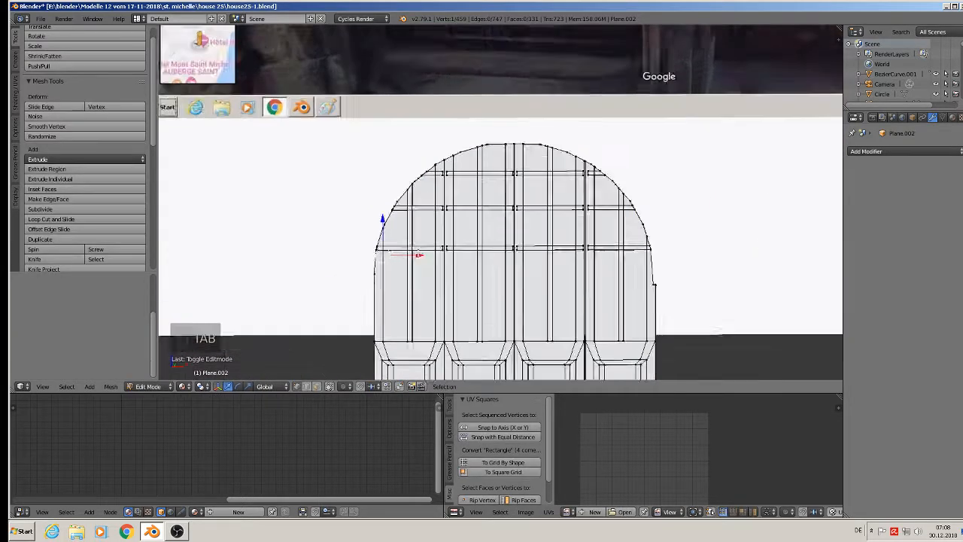
middle_click_drag(371, 249, 353, 257, "shift")
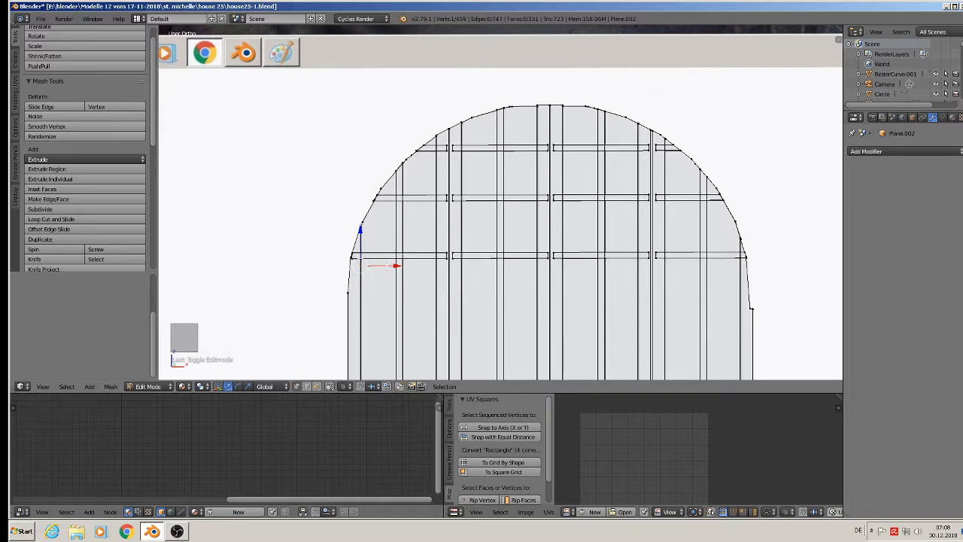
scroll(399, 272, "up", 3)
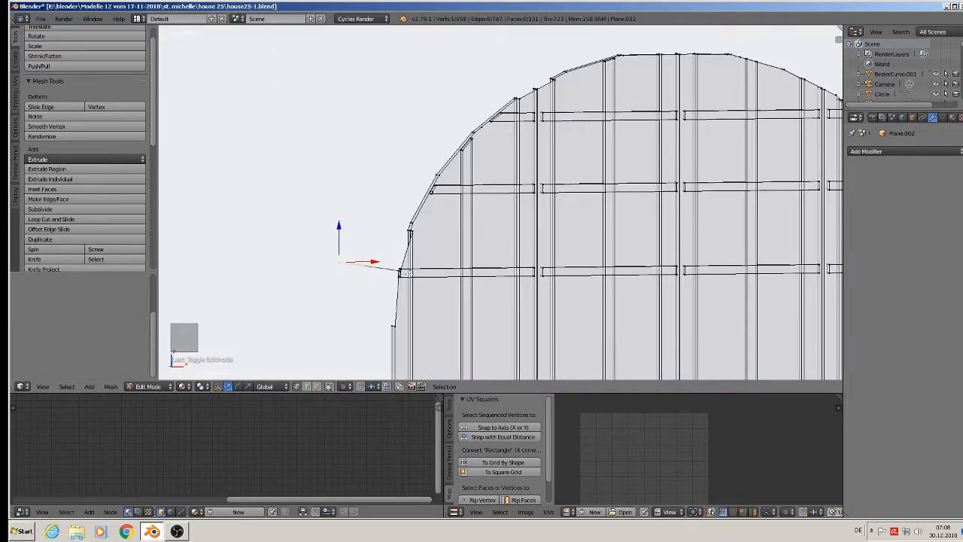
middle_click_drag(399, 273, 377, 269, "shift")
Step: Allow selection of hidden vertices in front view and circle-select the vertices along the first door's arched edge
left_click(329, 387)
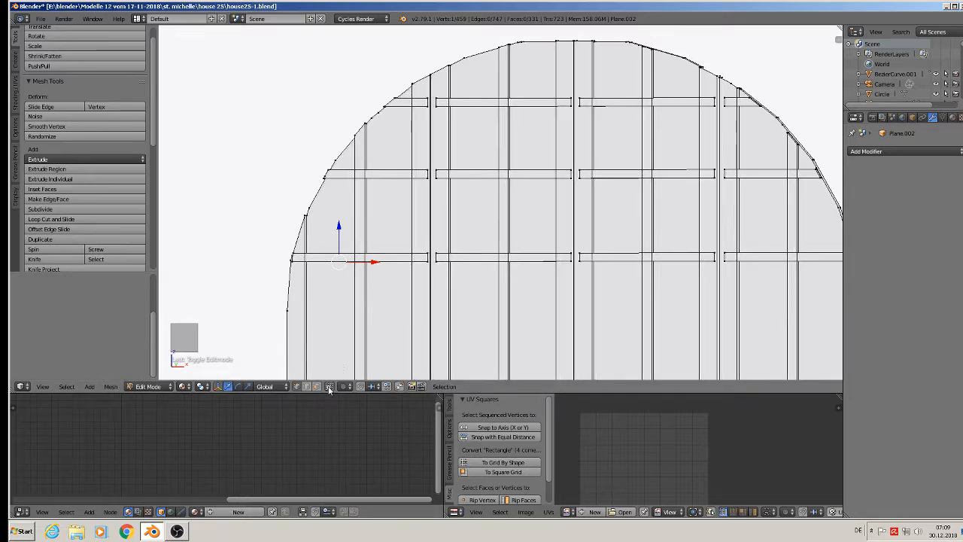
key("KP_1")
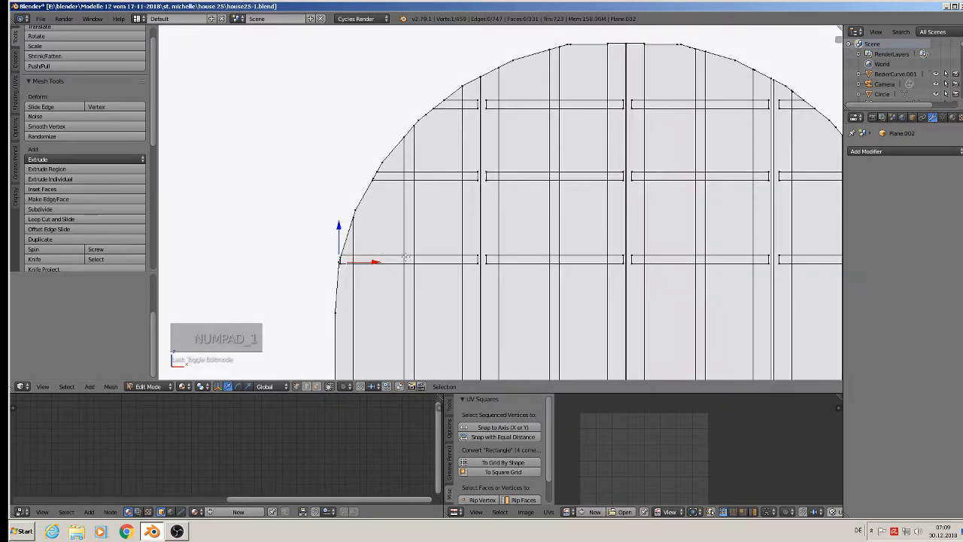
scroll(383, 226, "down", 1)
middle_click_drag(531, 178, 384, 166, "shift")
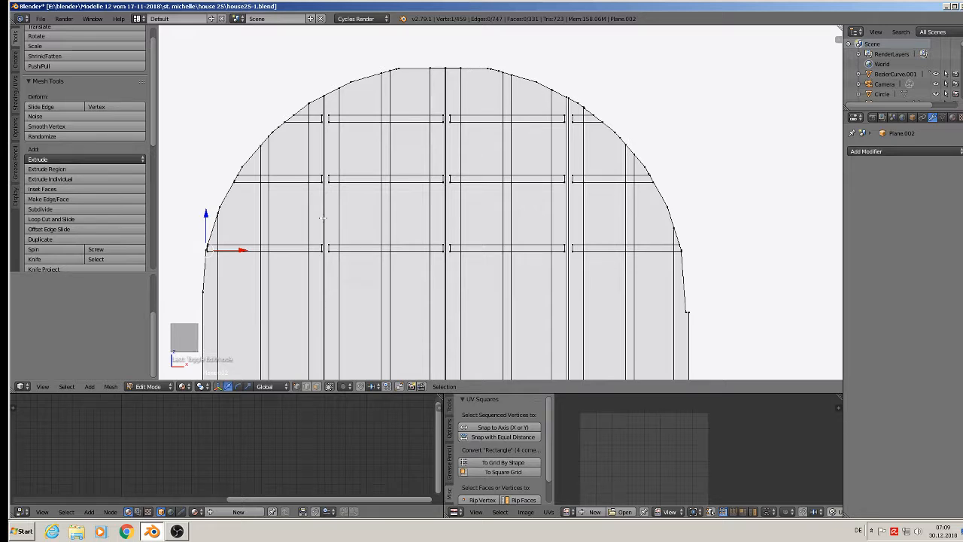
scroll(719, 283, "down", 2)
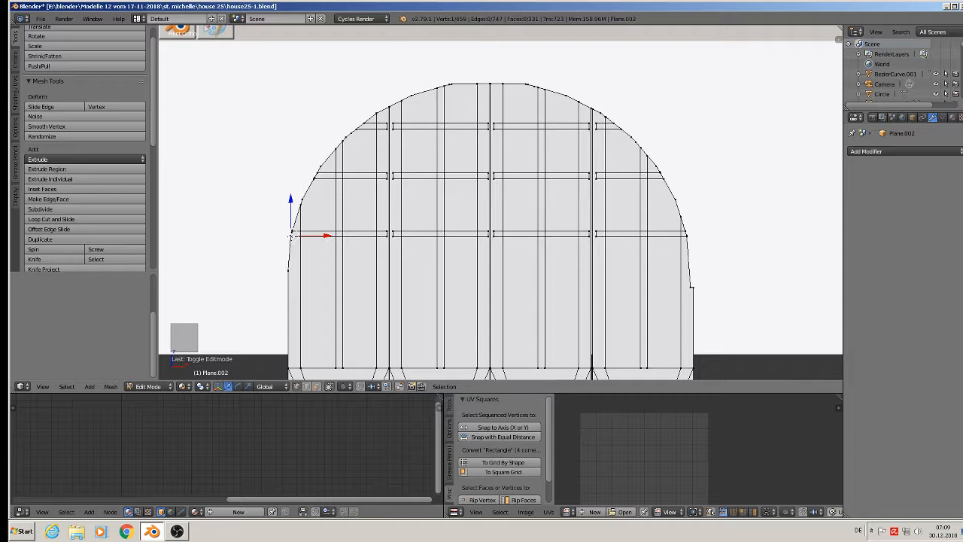
key("a")
key("c")
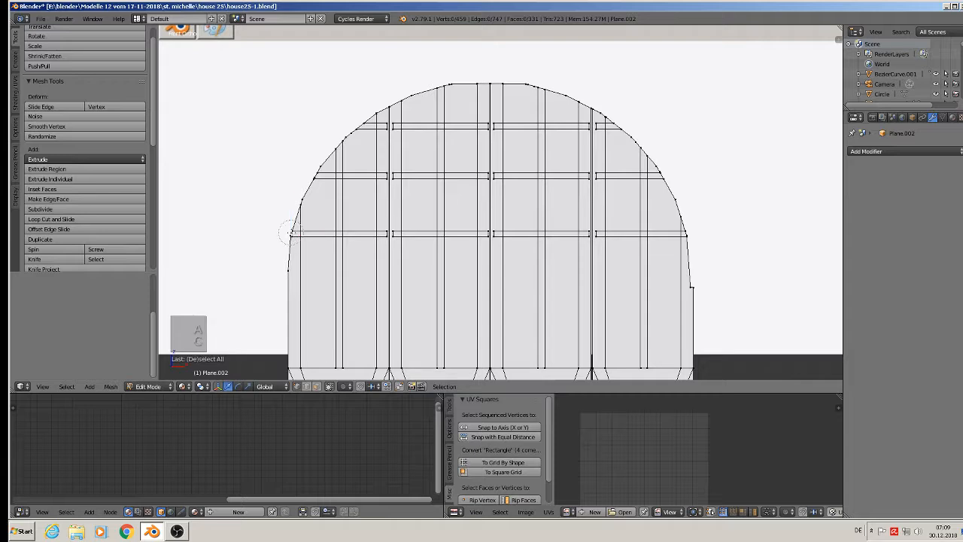
mouse_move(290, 232)
left_mouse_down()
mouse_move(369, 110)
mouse_move(422, 88)
mouse_move(529, 79)
mouse_move(609, 101)
mouse_move(645, 129)
mouse_move(693, 235)
left_mouse_up()
right_click(693, 234)
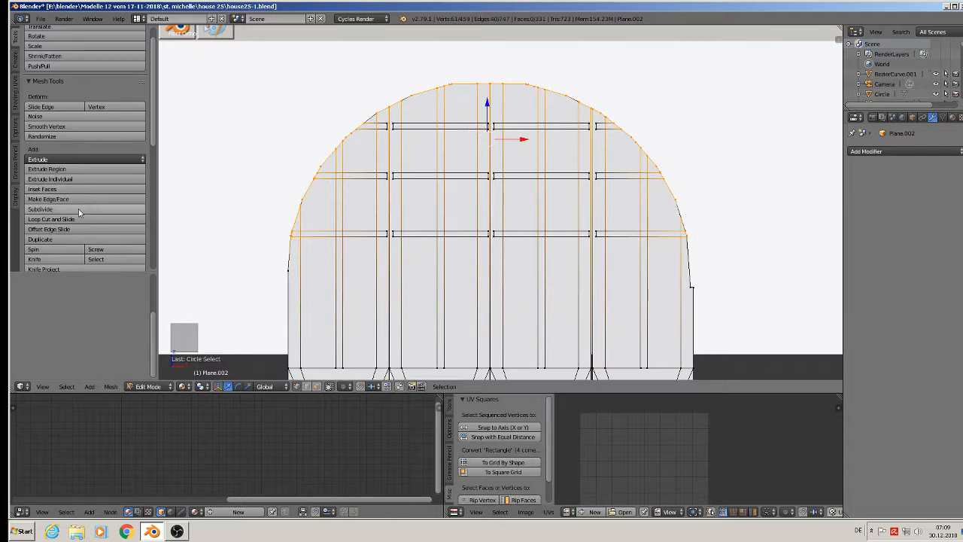
Step: Try to enable the Mesh: LoopTools add-on in the user preferences and view its details
scroll(79, 208, "down", 6)
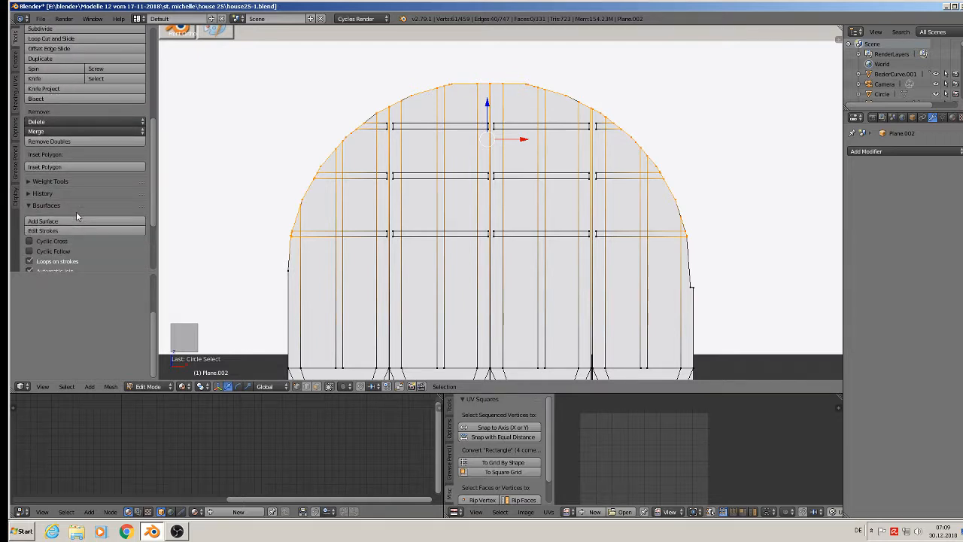
scroll(76, 216, "down", 3)
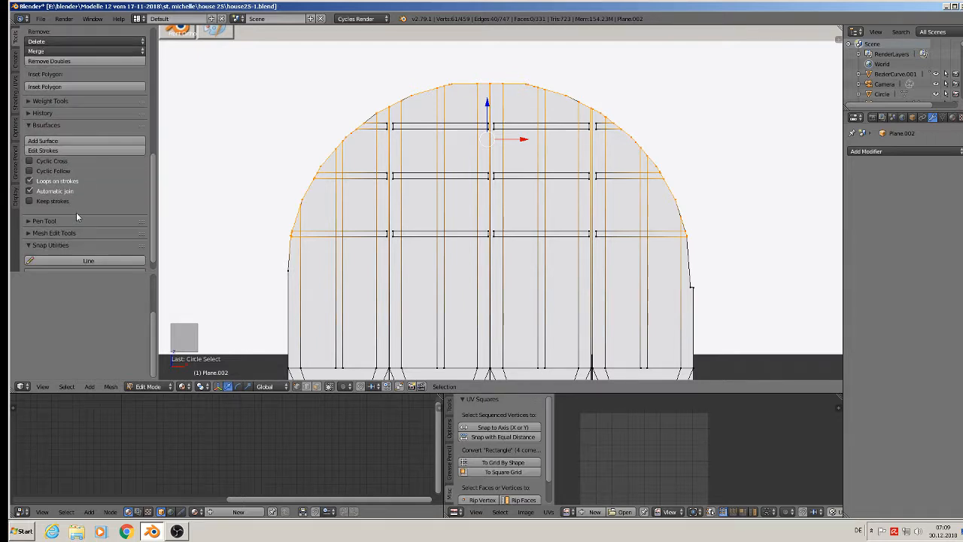
scroll(76, 217, "down", 1)
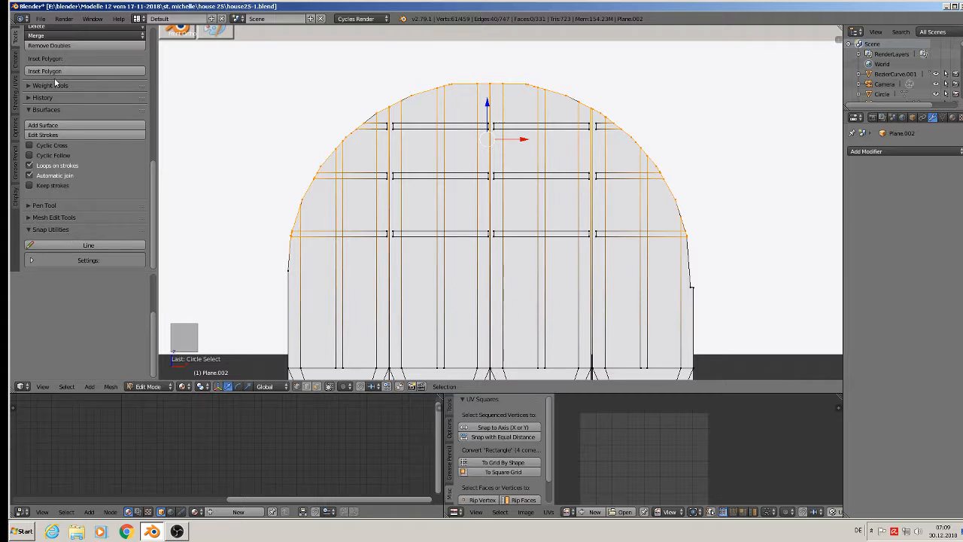
left_click(43, 21)
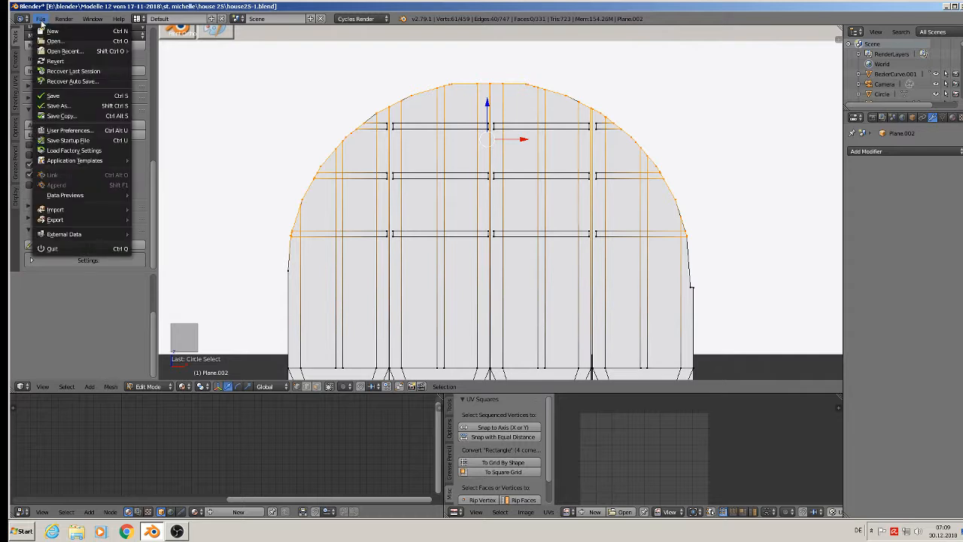
left_click(49, 133)
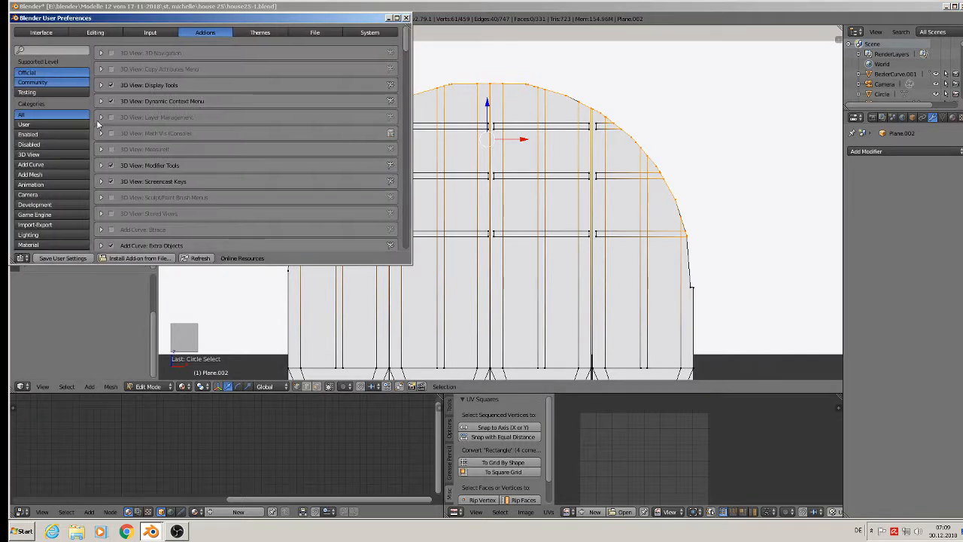
left_click(27, 50)
type("loo")
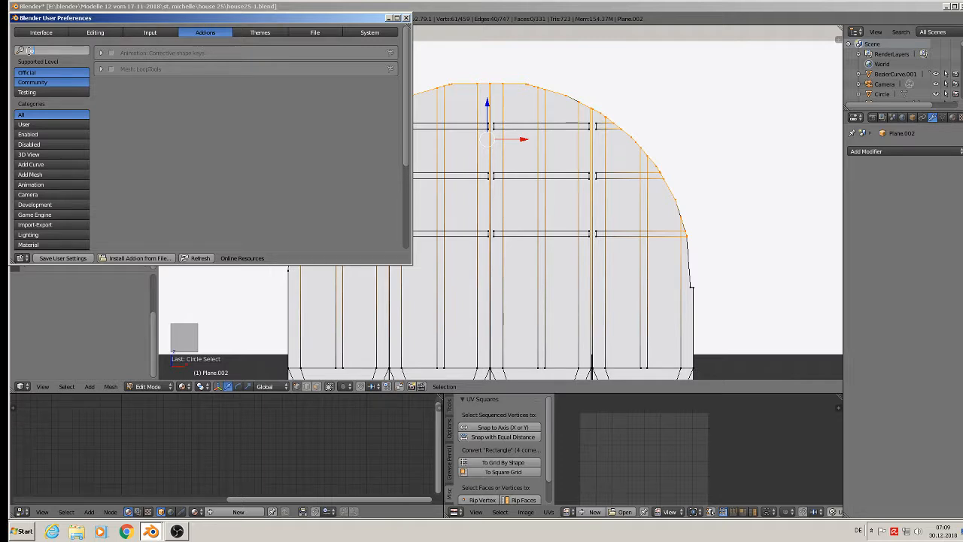
left_click(111, 68)
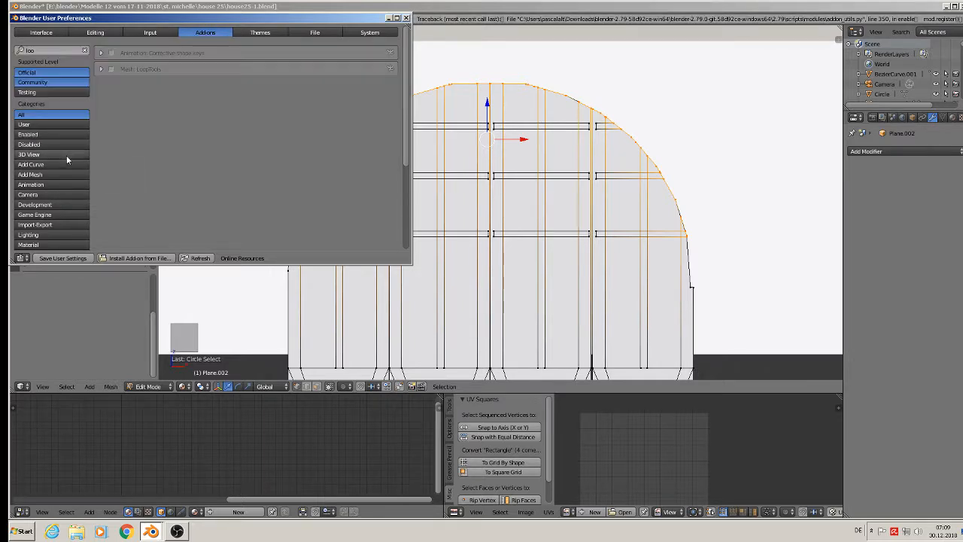
left_click(112, 69)
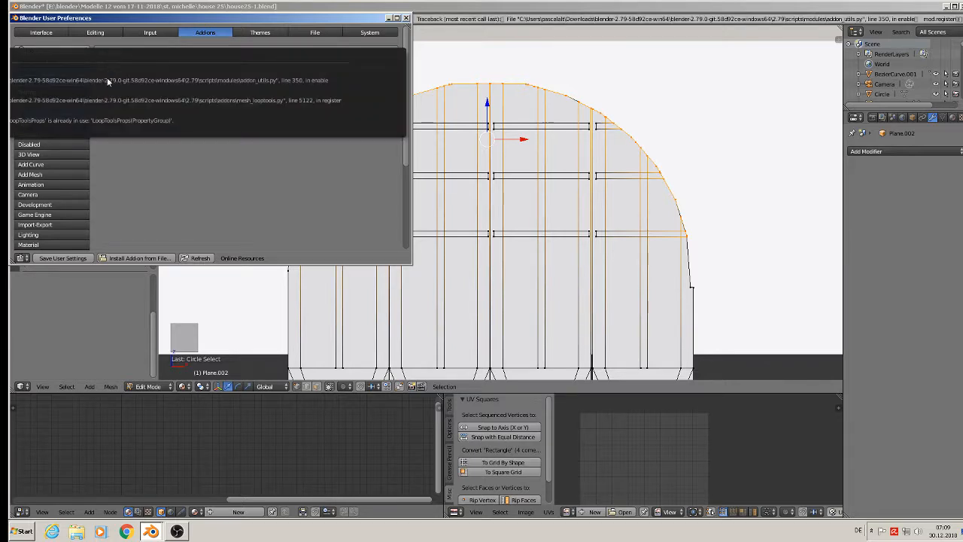
left_click(100, 69)
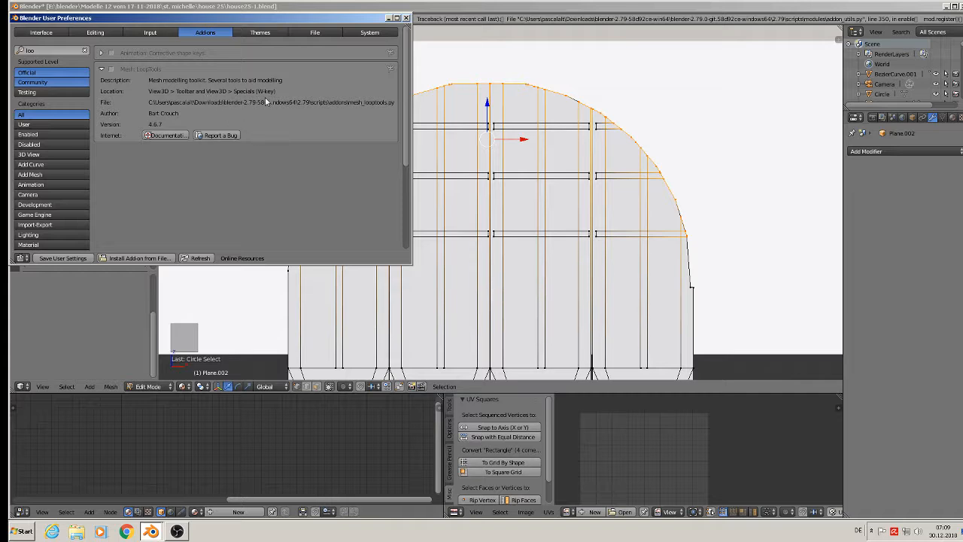
left_click(405, 19)
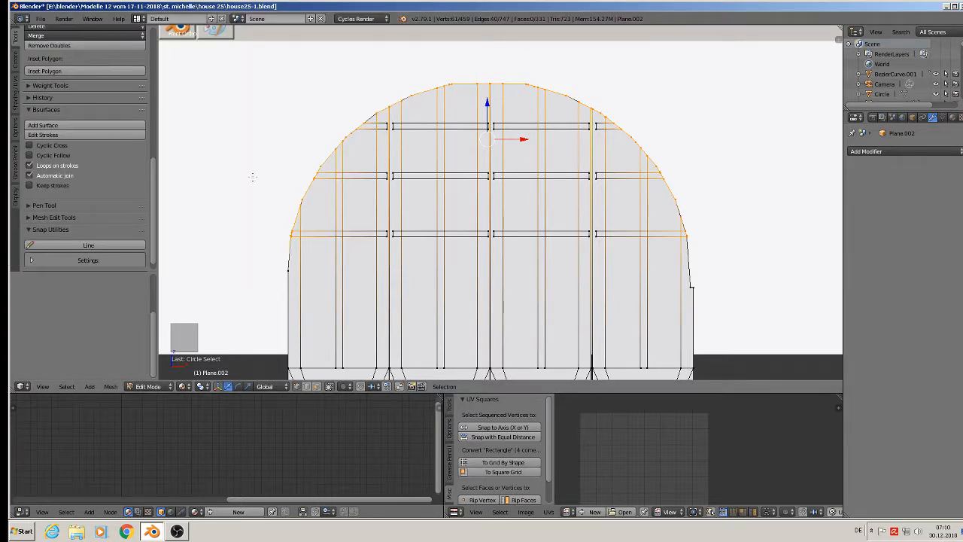
Step: Try relaxing the selected arch vertices with several iterations, and set the relax iterations back to 0
key("w")
mouse_move(255, 181)
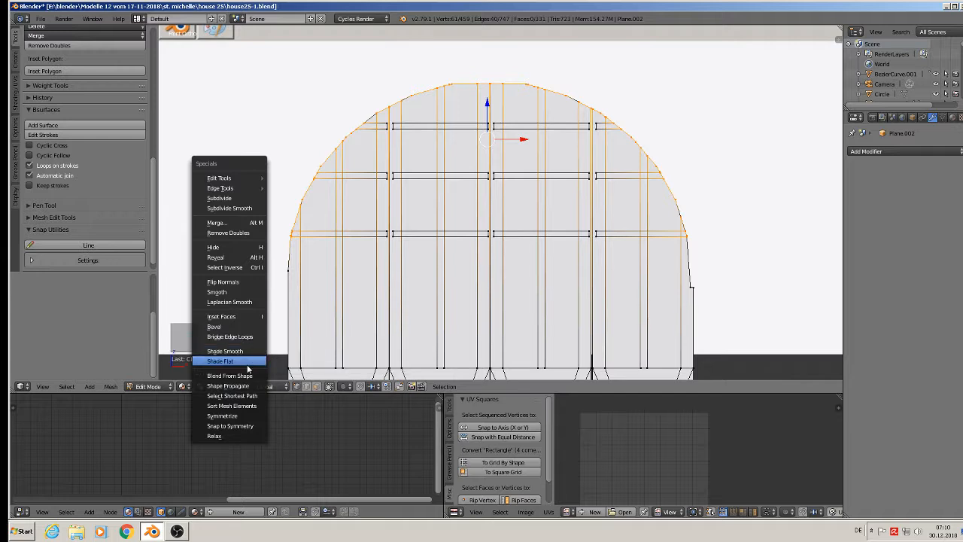
left_click(238, 437)
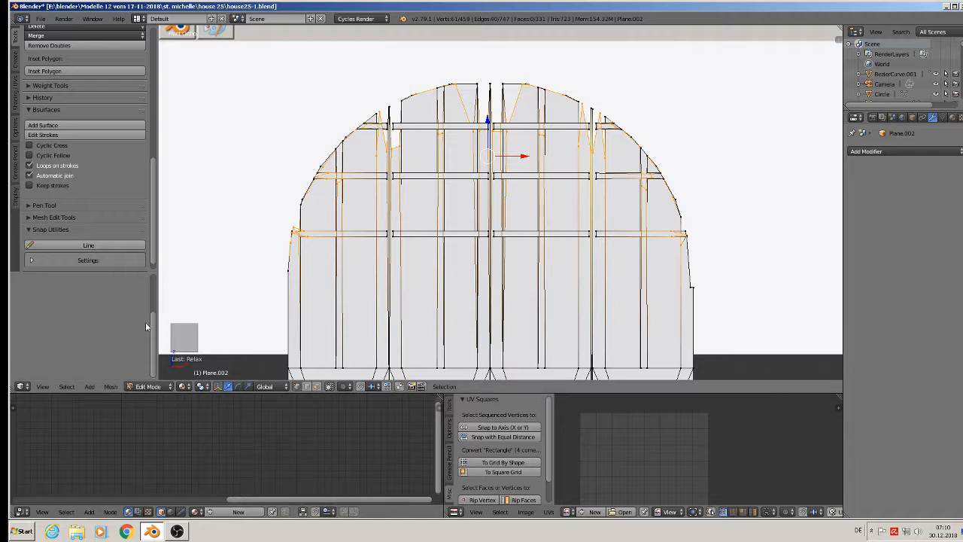
scroll(156, 313, "up", 3)
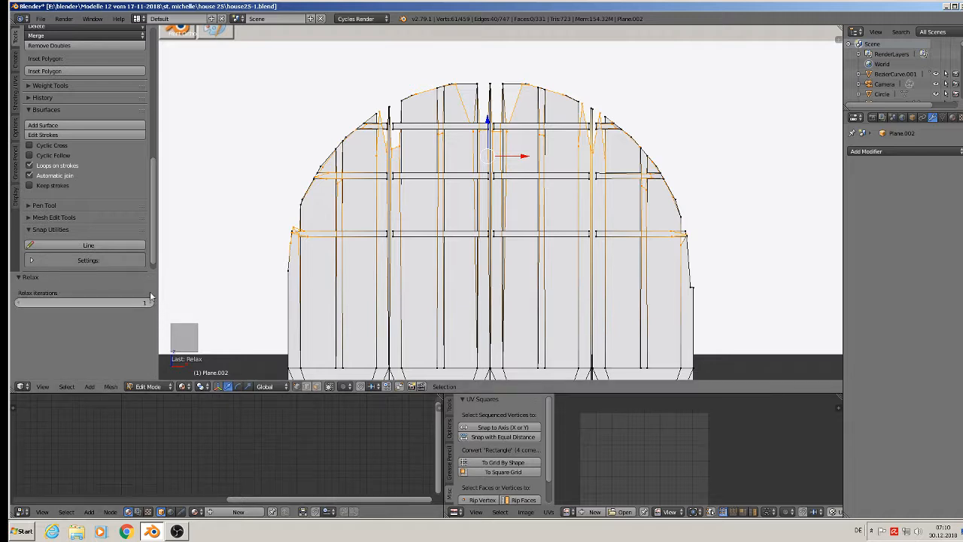
left_click(150, 302)
left_click(150, 303)
left_click(149, 303)
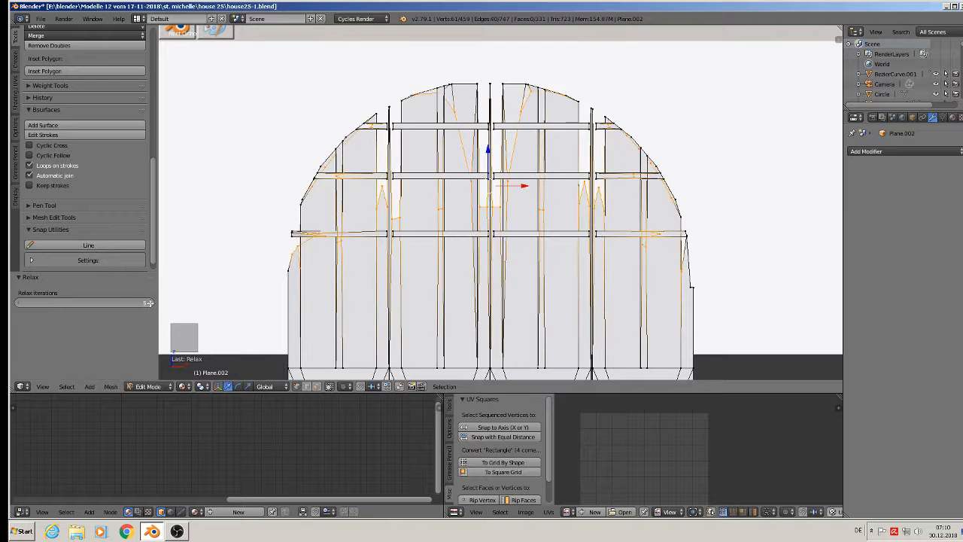
left_click(150, 302)
left_click(150, 303)
left_click_drag(150, 302, 56, 301)
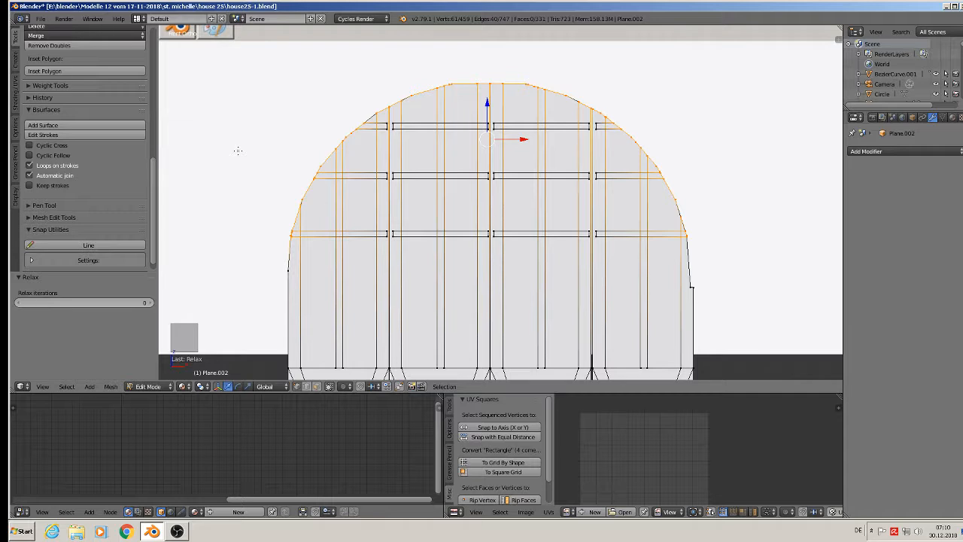
scroll(497, 215, "down", 1)
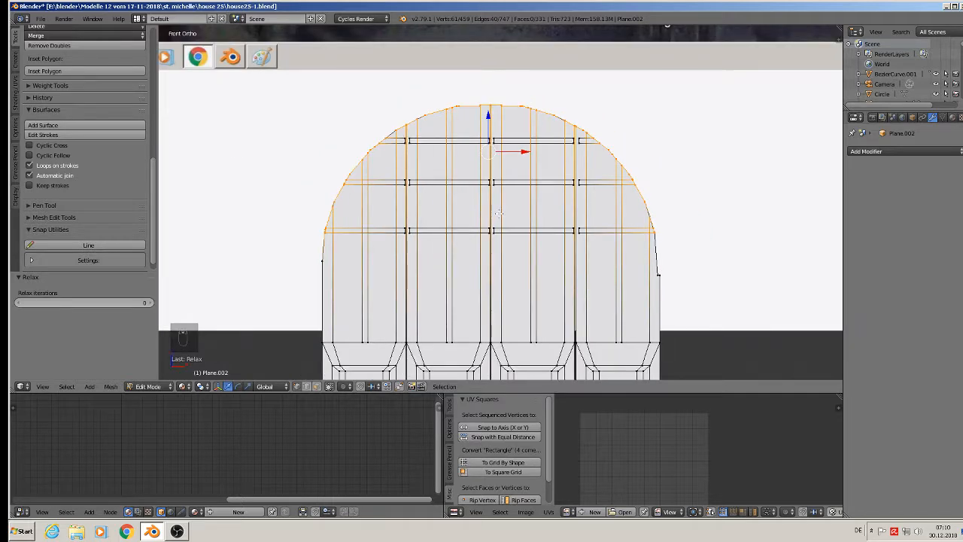
scroll(470, 202, "up", 1)
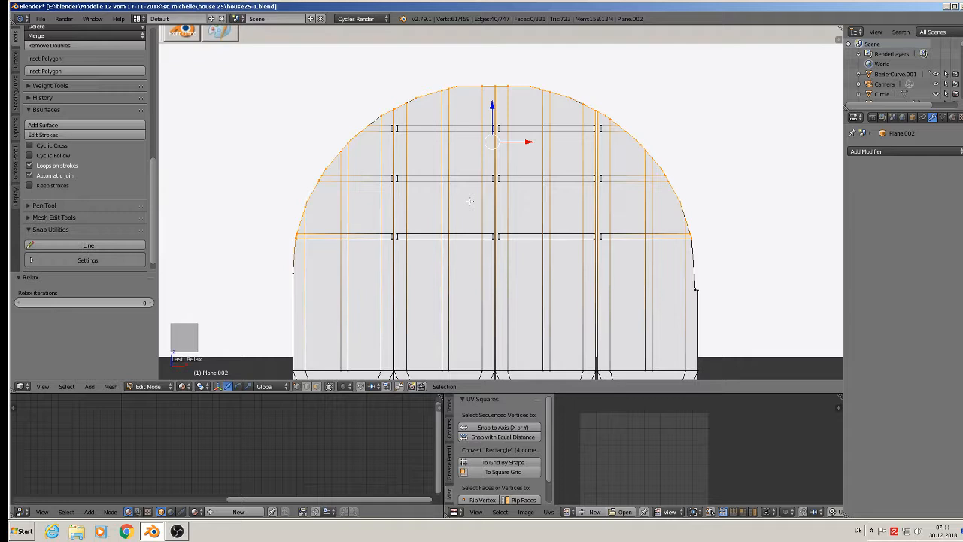
key("Tab")
key("Tab")
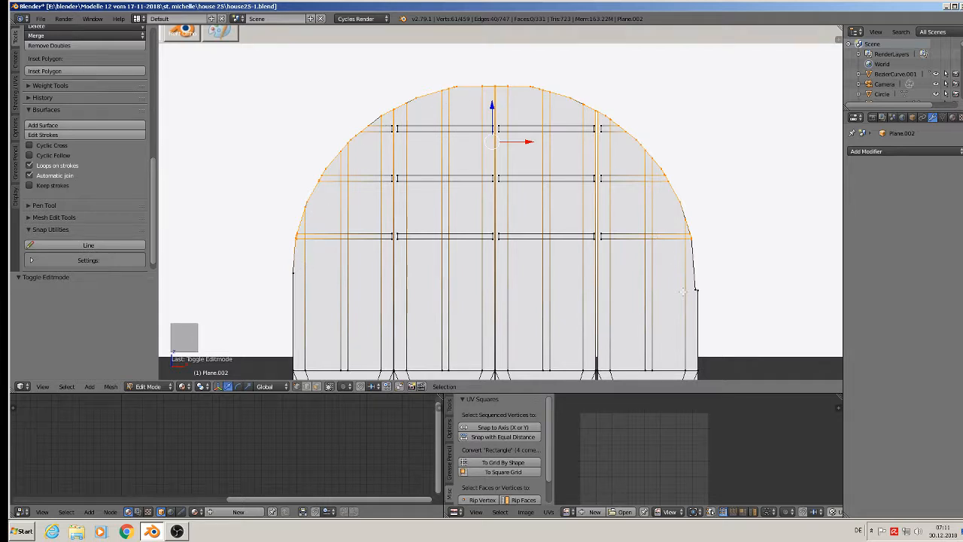
Step: Return to Object Mode and move the arch cutter about -0.731 along the X axis, back over the first door
key("Tab")
scroll(682, 285, "down", 2)
scroll(409, 168, "down", 4)
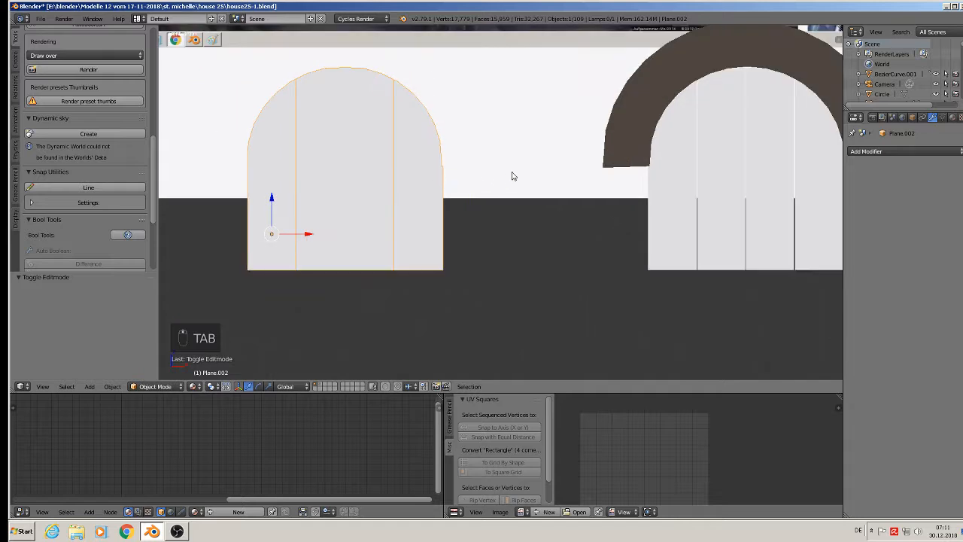
right_click(614, 121)
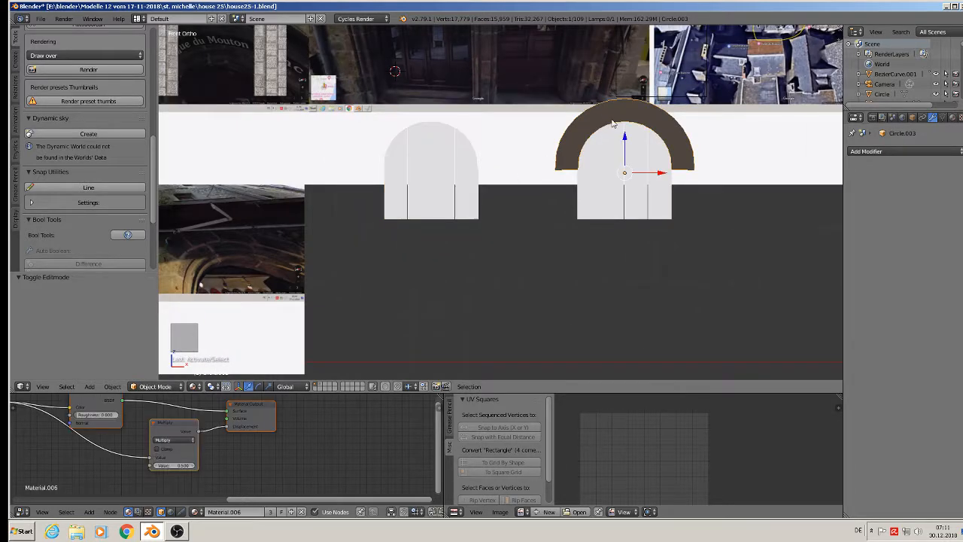
left_click_drag(665, 173, 465, 160)
scroll(465, 160, "up", 5)
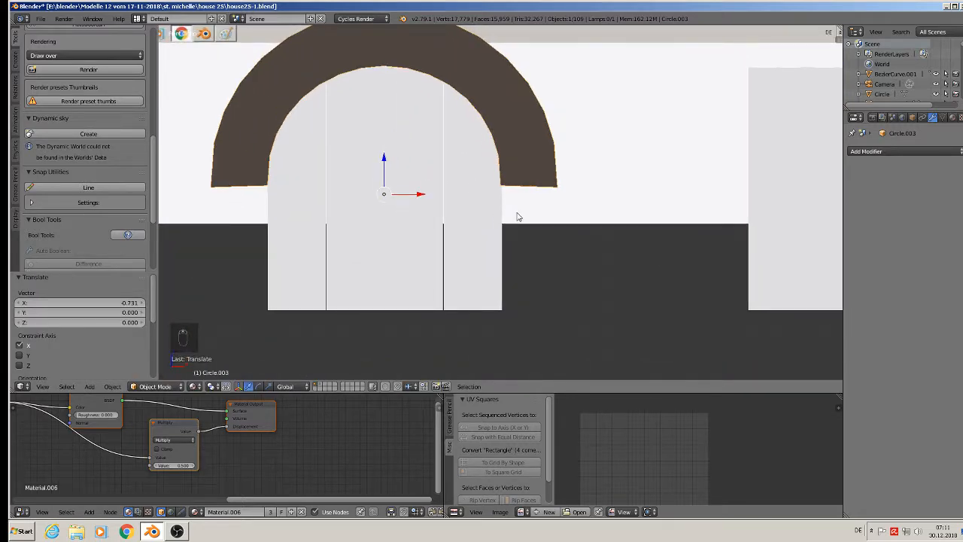
Step: Set the viewport shading to Solid and nudge the arch cutter about -0.0006 along the X axis to centre it on the first door
left_click(195, 386)
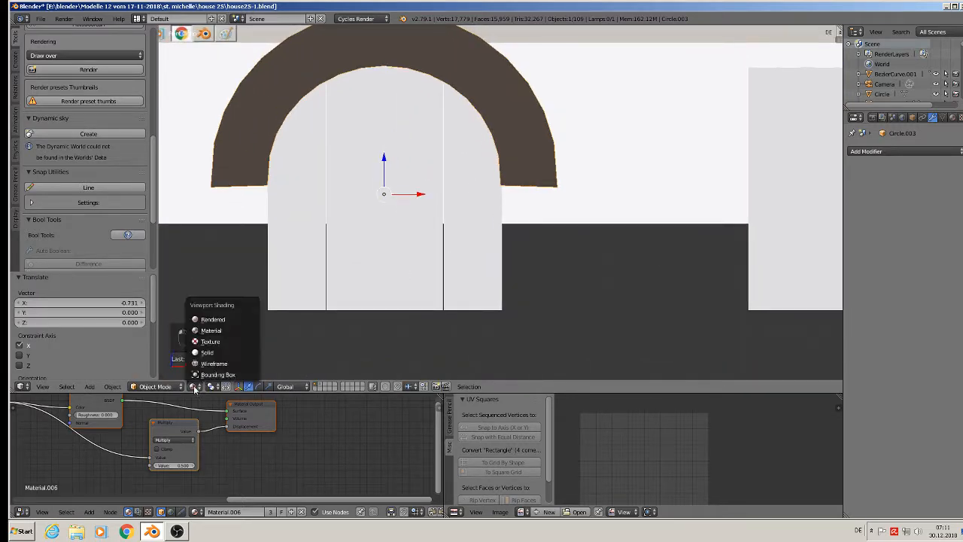
left_click(211, 353)
scroll(384, 304, "up", 1)
scroll(383, 304, "down", 1)
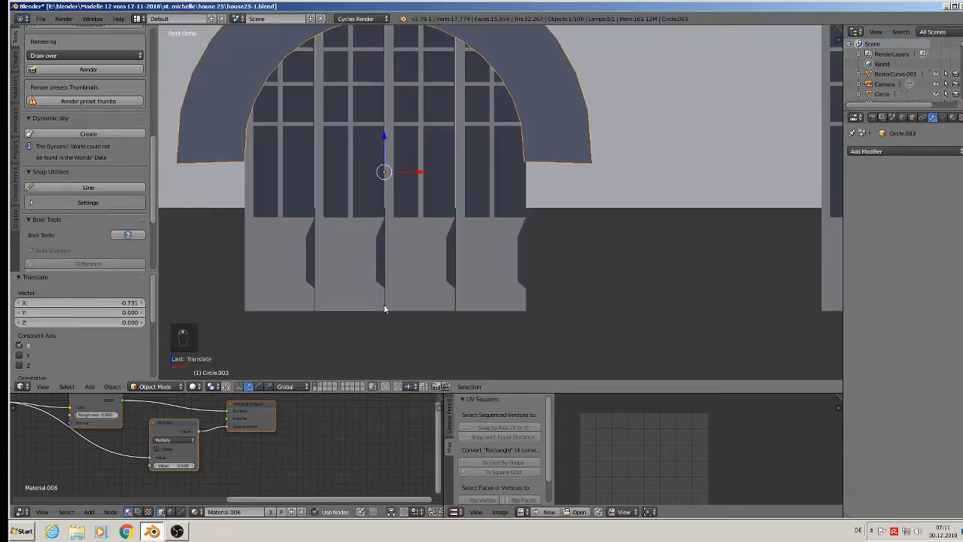
left_click_drag(420, 172, 415, 176)
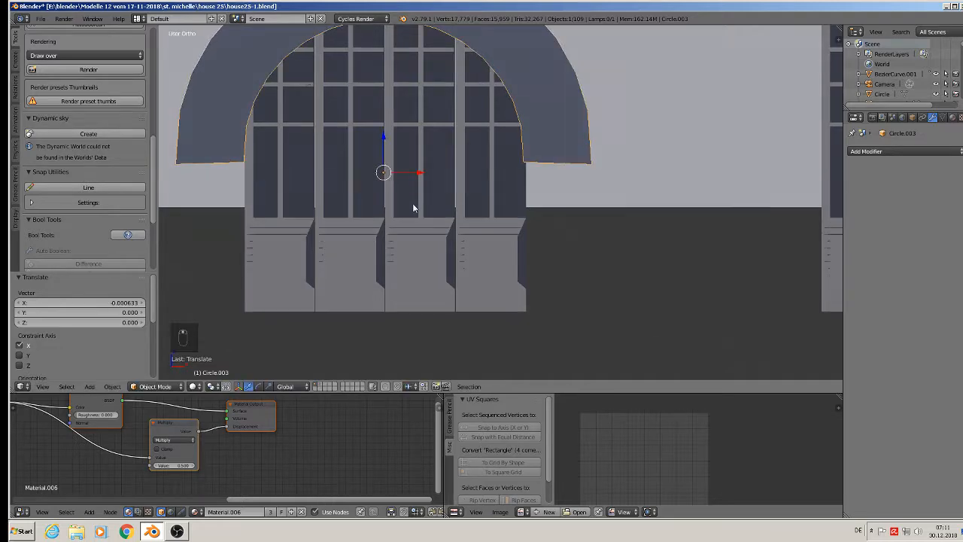
Step: Scale the arch cutter over the first door uniformly to 0.937
middle_click_drag(415, 177, 410, 213)
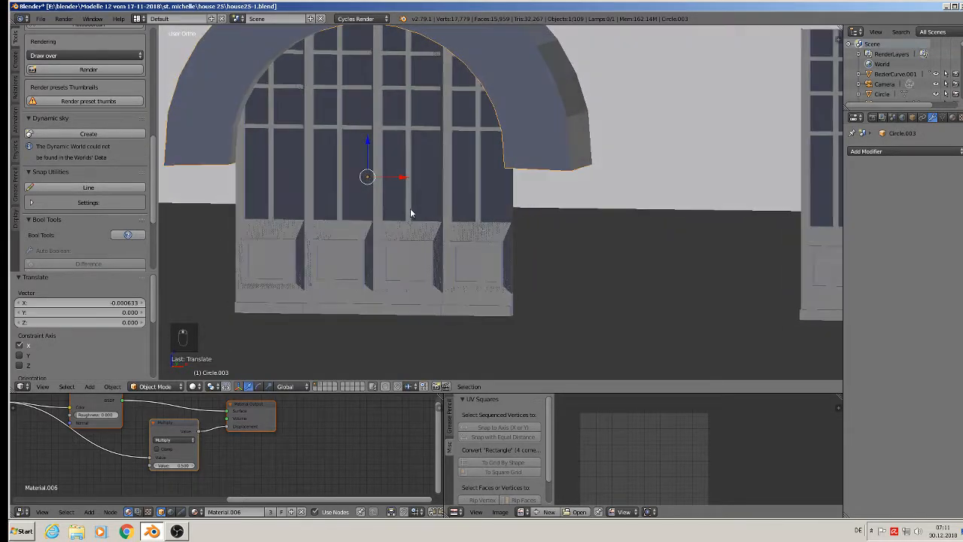
scroll(519, 265, "down", 3)
scroll(520, 268, "down", 3)
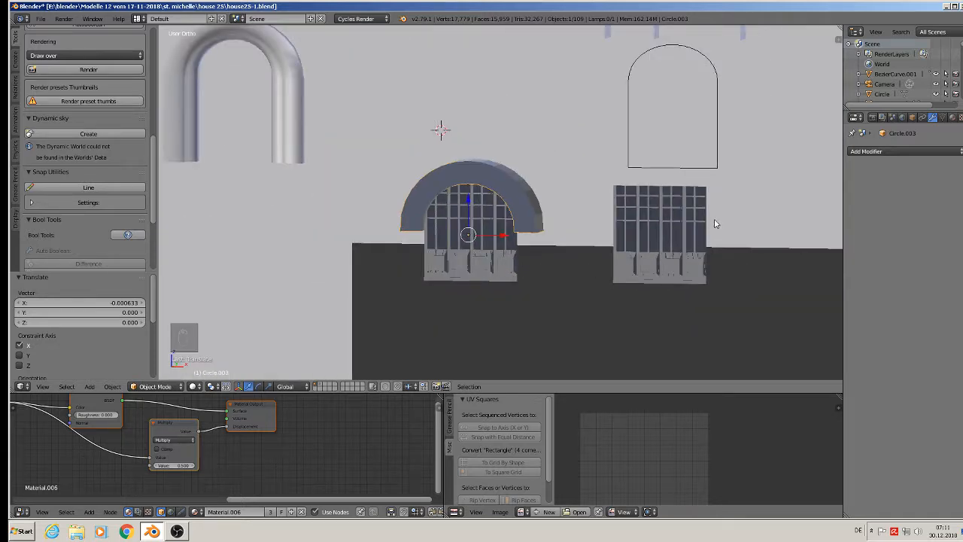
scroll(707, 254, "up", 3)
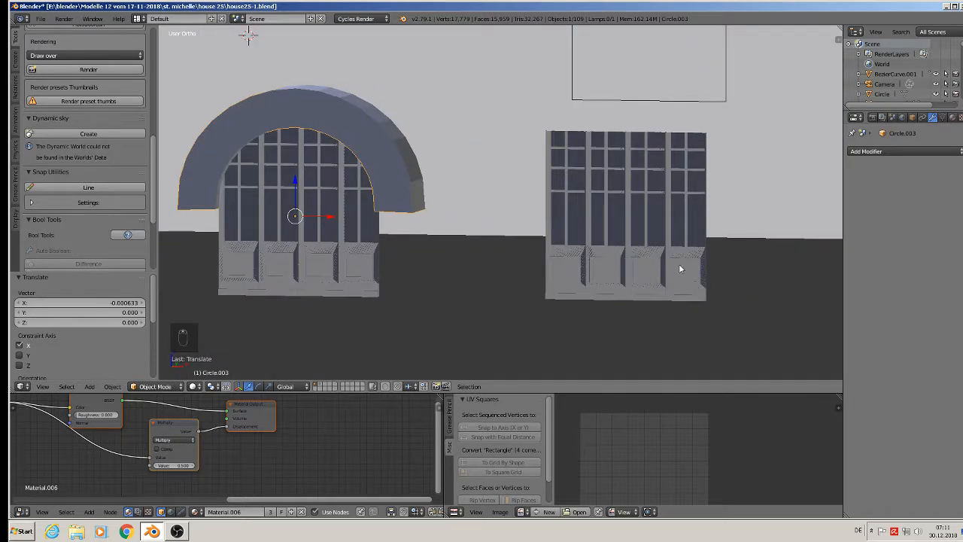
scroll(463, 259, "up", 2)
middle_click_drag(340, 231, 489, 247, "shift")
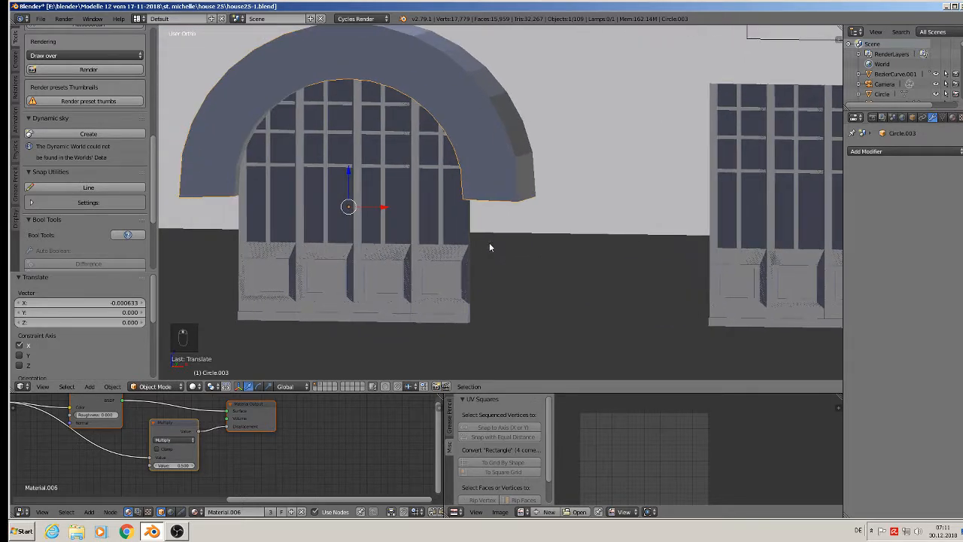
scroll(485, 242, "up", 1)
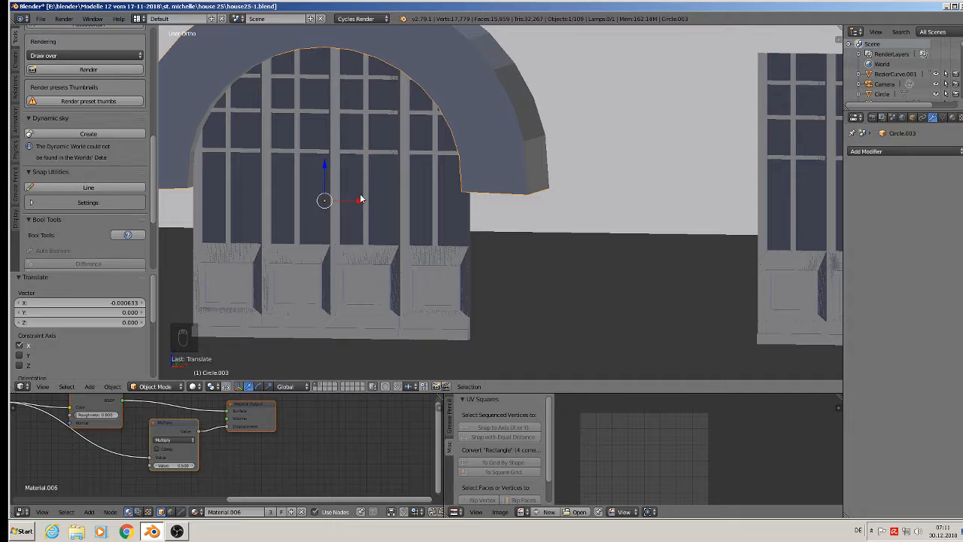
middle_click_drag(364, 202, 402, 209)
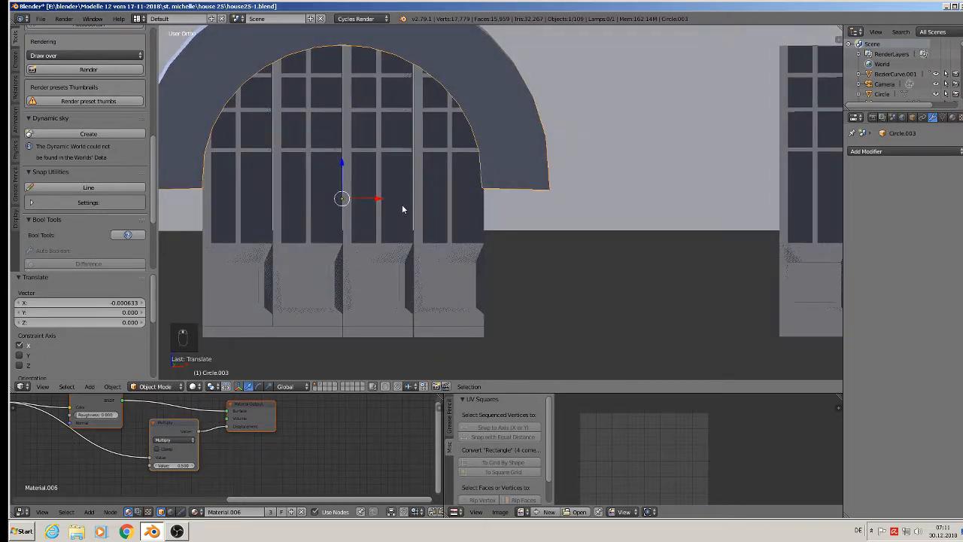
key("s")
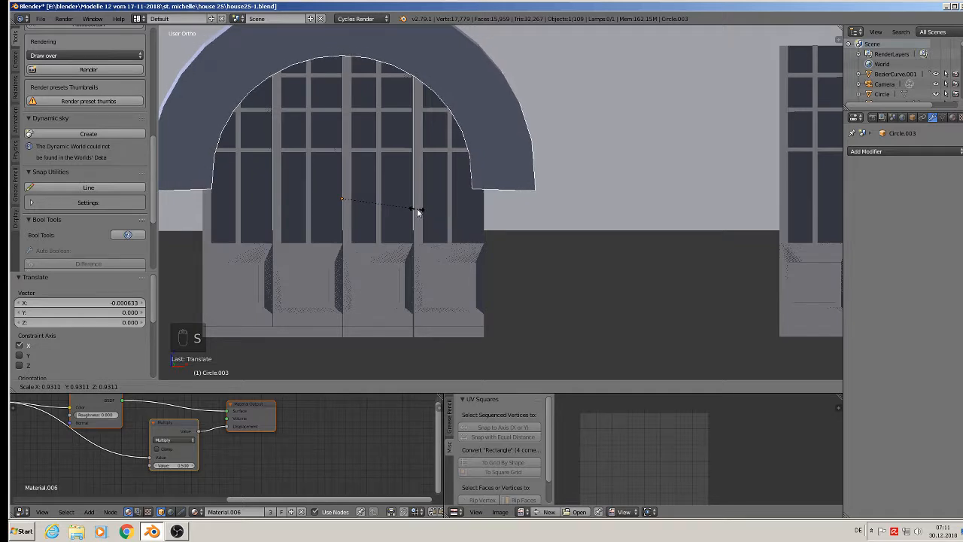
left_click(417, 208)
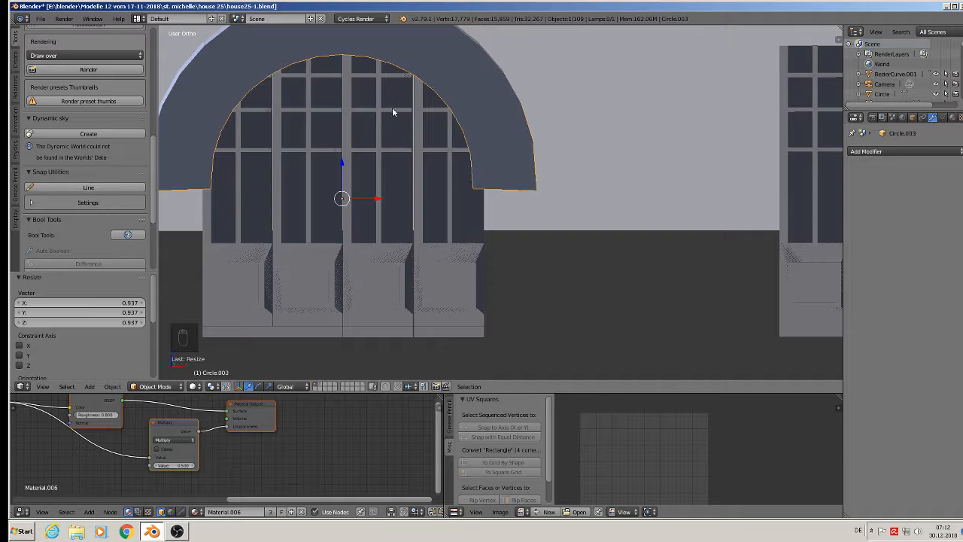
Step: Duplicate the cutter's front inner arch edge, separate the copy into its own object, and return to Object Mode
key("Tab")
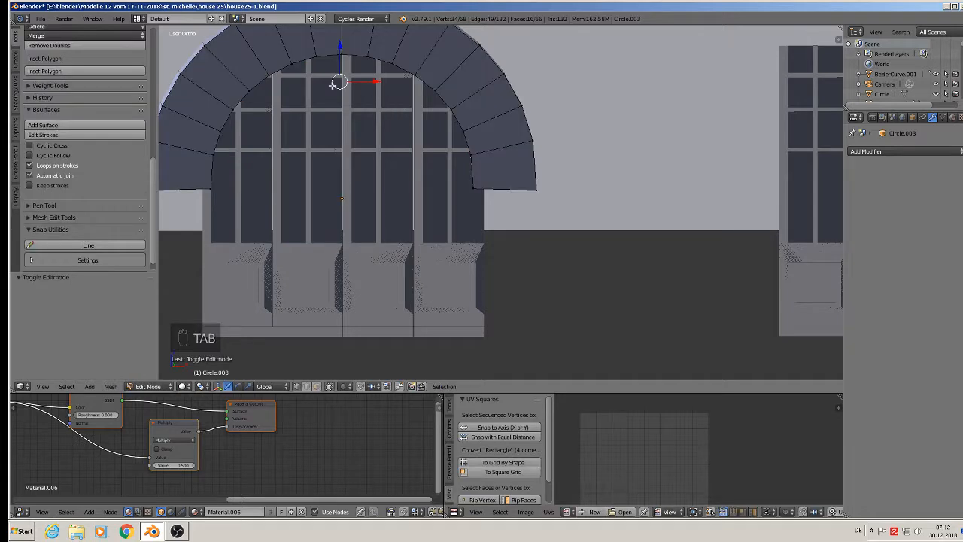
right_click(210, 187)
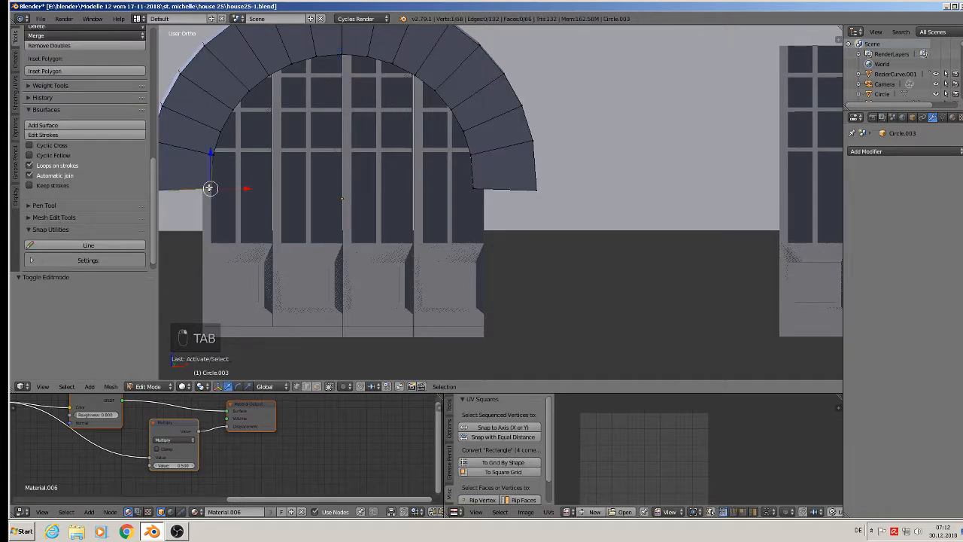
right_click(472, 188, "ctrl")
middle_click_drag(473, 188, 409, 204)
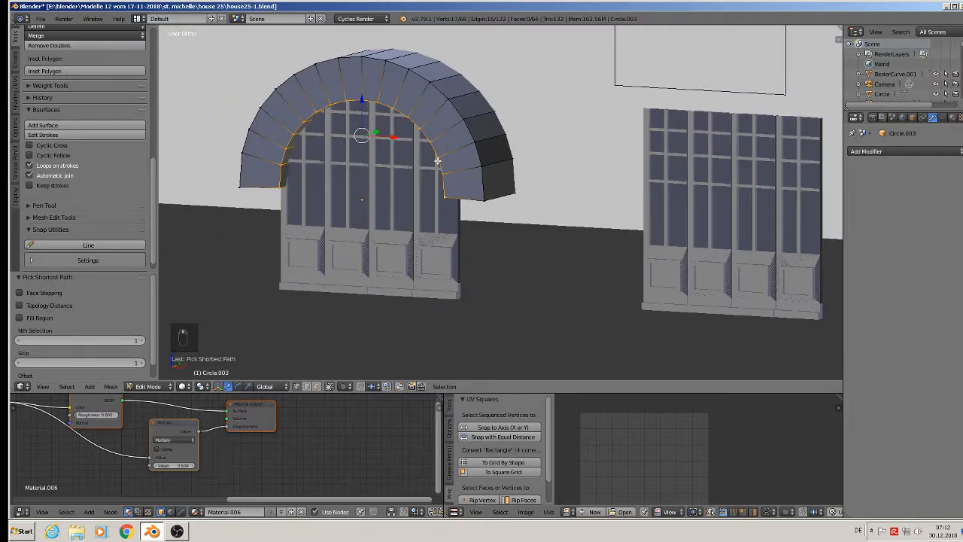
key("shift+d")
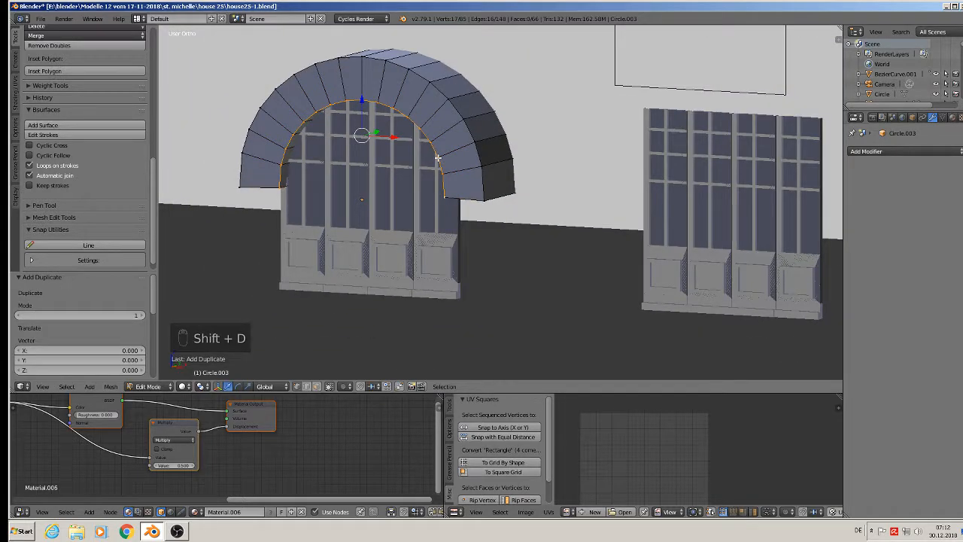
key("p")
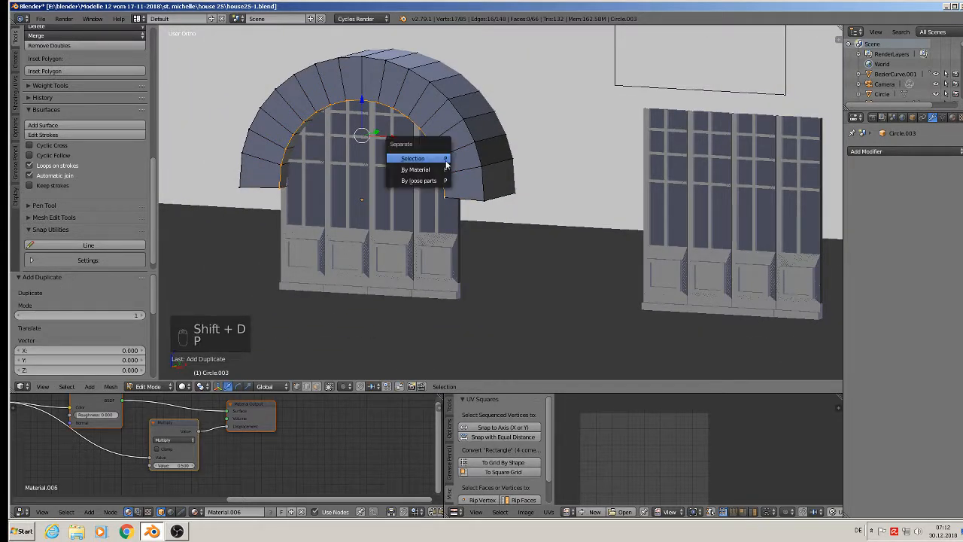
left_click(433, 157)
key("Tab")
Step: Move the solid arch cutter 0.871 along the X axis, away from the first door
right_click(392, 91)
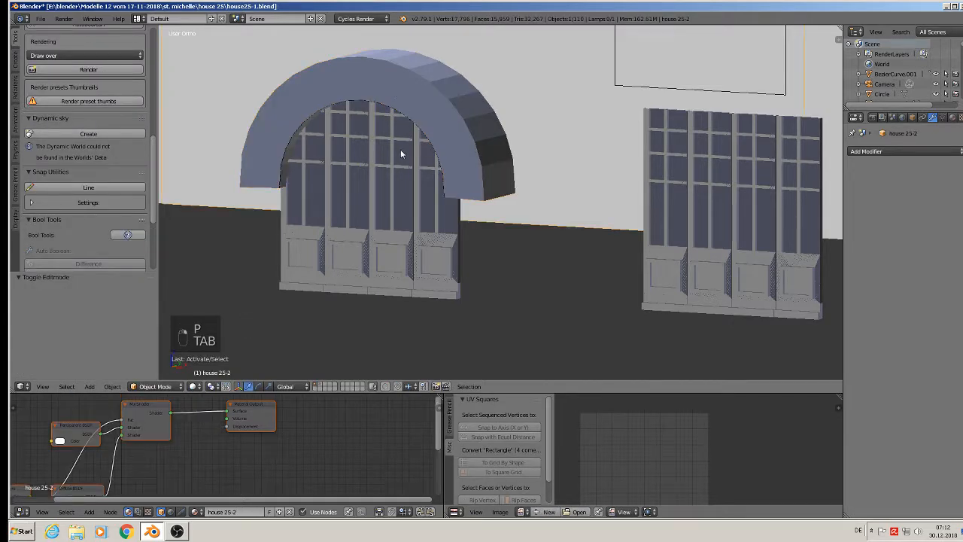
scroll(411, 113, "down", 3)
scroll(453, 123, "up", 1)
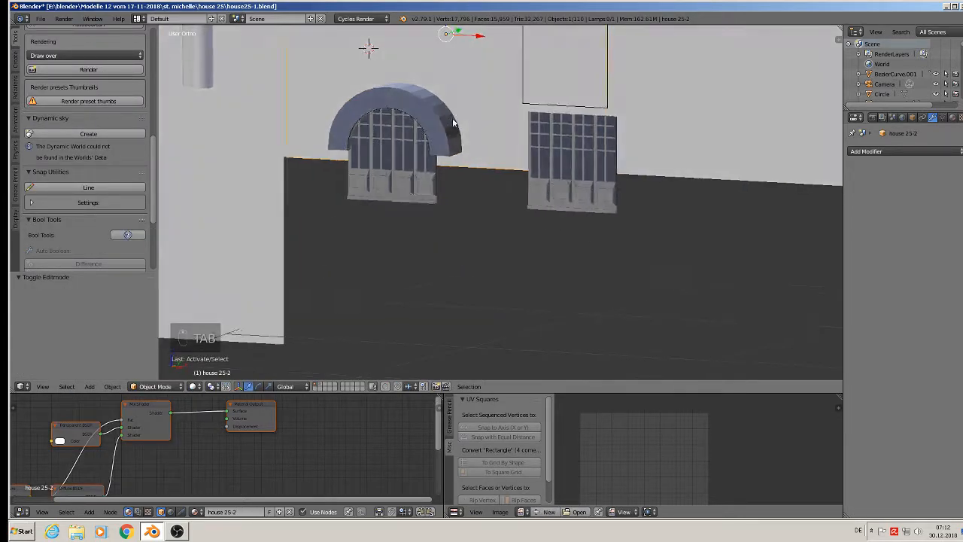
right_click(411, 102)
key("g")
key("x")
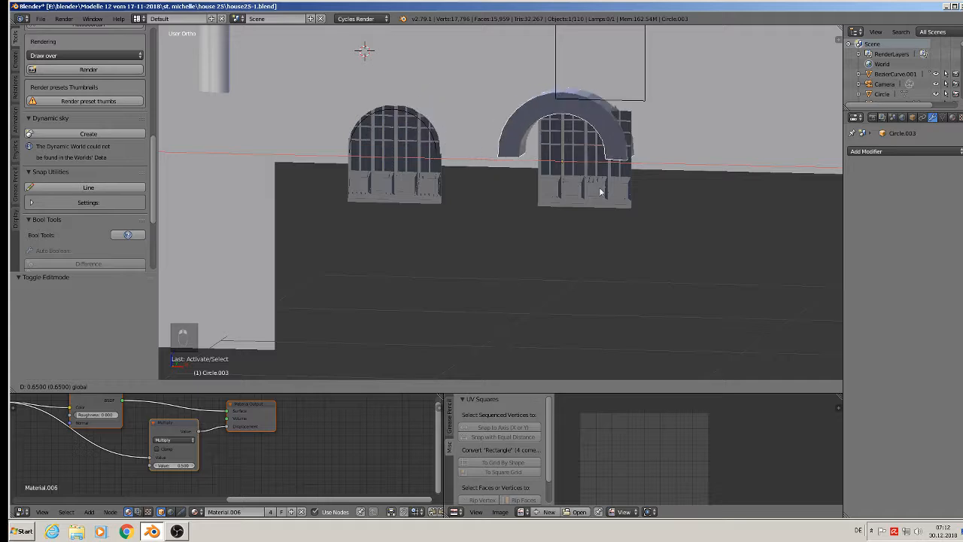
left_click(610, 192)
Step: In front view, select the first door and add the separated arch outline to the selection as the active object
scroll(424, 128, "up", 2)
right_click(425, 109)
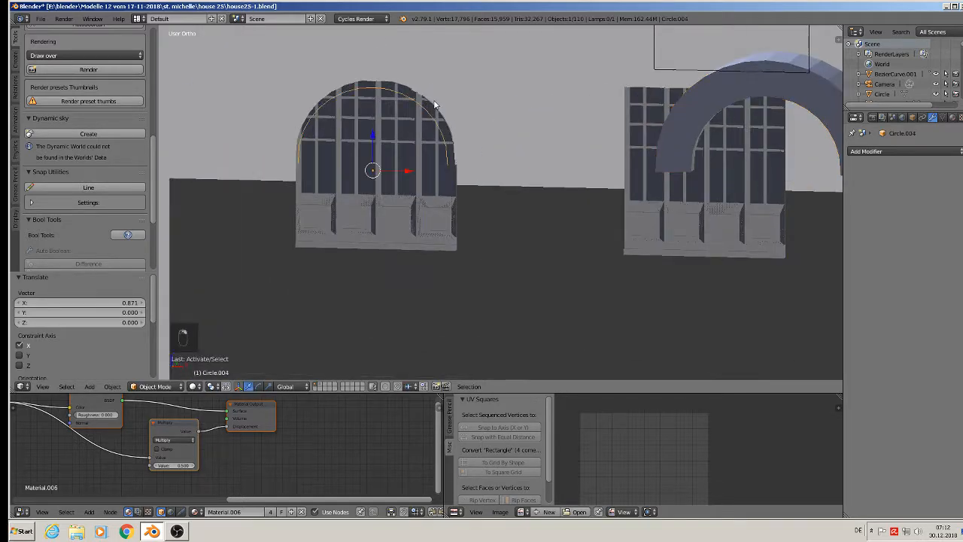
key("KP_1")
scroll(426, 107, "up", 1)
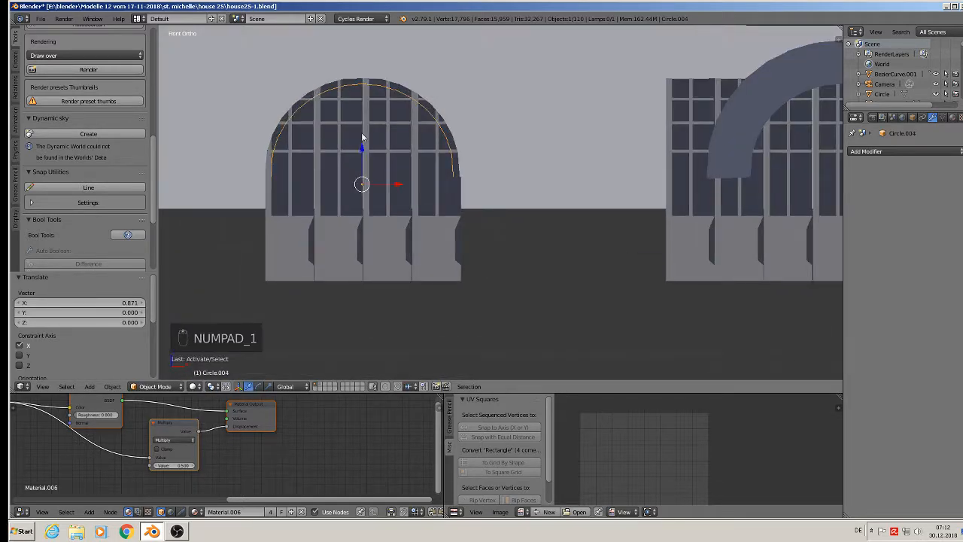
right_click(322, 211)
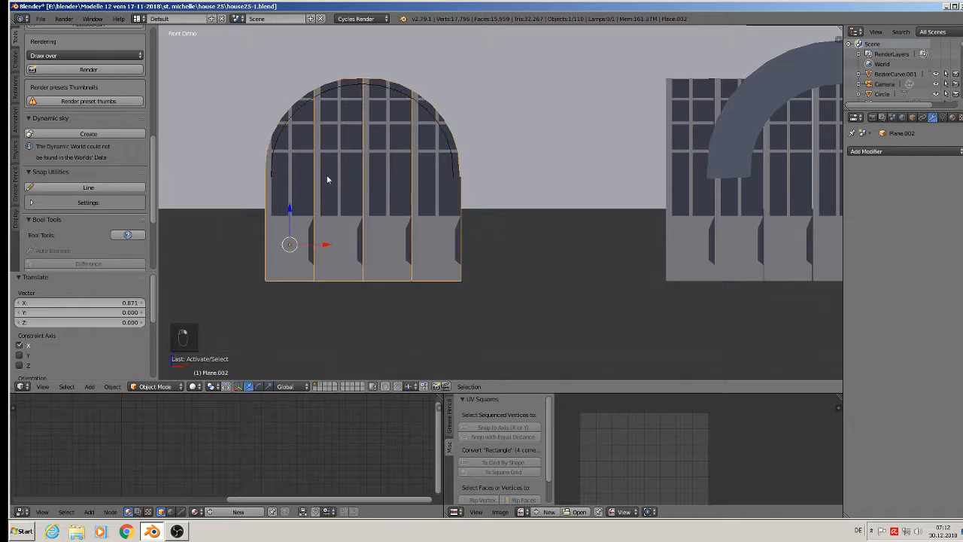
right_click(304, 103, "shift")
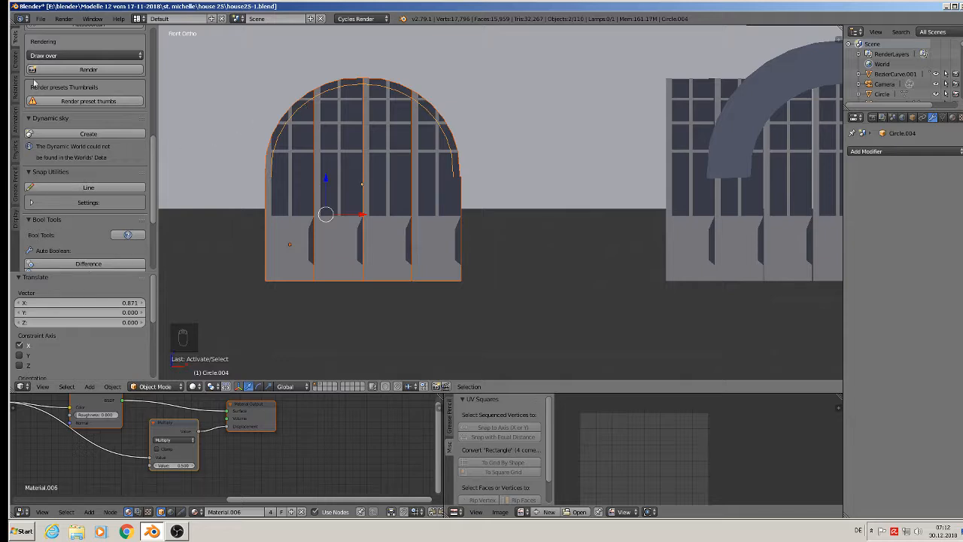
Step: Collapse the Archipack Tools, Dynamic sky, Snap Utilities and Bool Tools sections to tidy the tool shelf
scroll(66, 114, "up", 6)
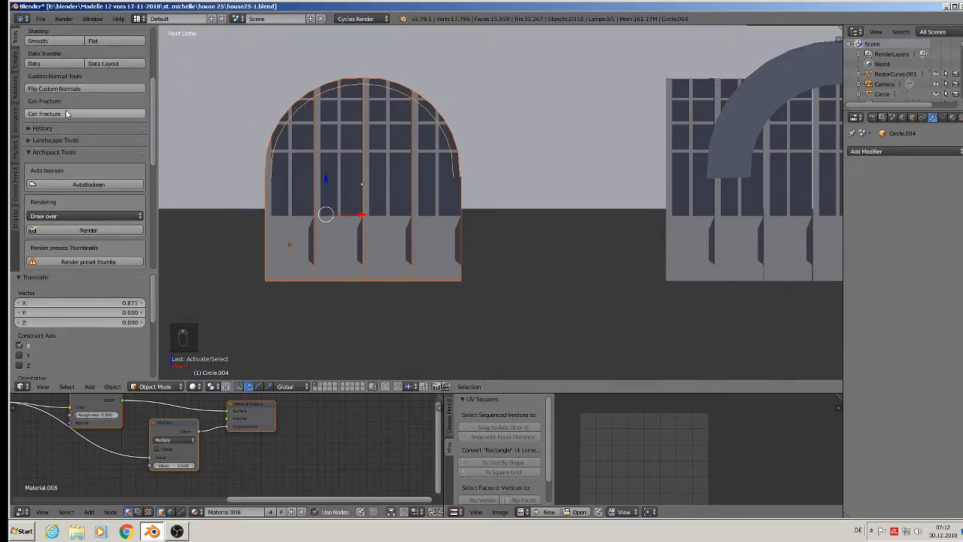
scroll(70, 114, "up", 3)
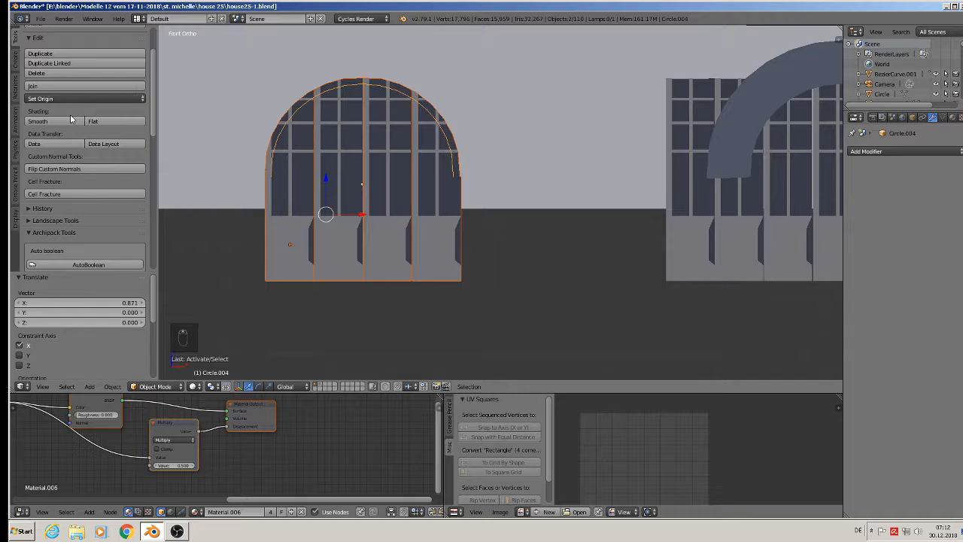
left_click(33, 234)
left_click(34, 244)
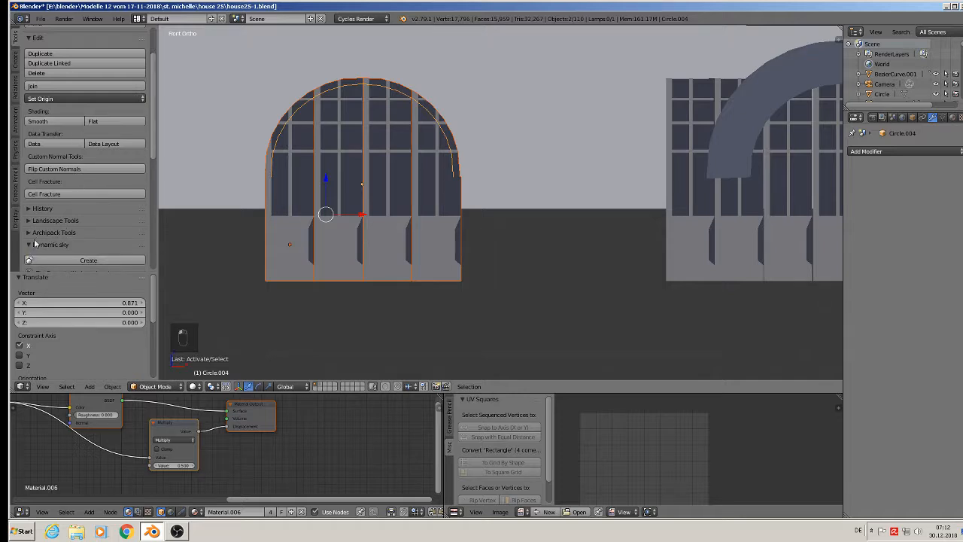
left_click(34, 244)
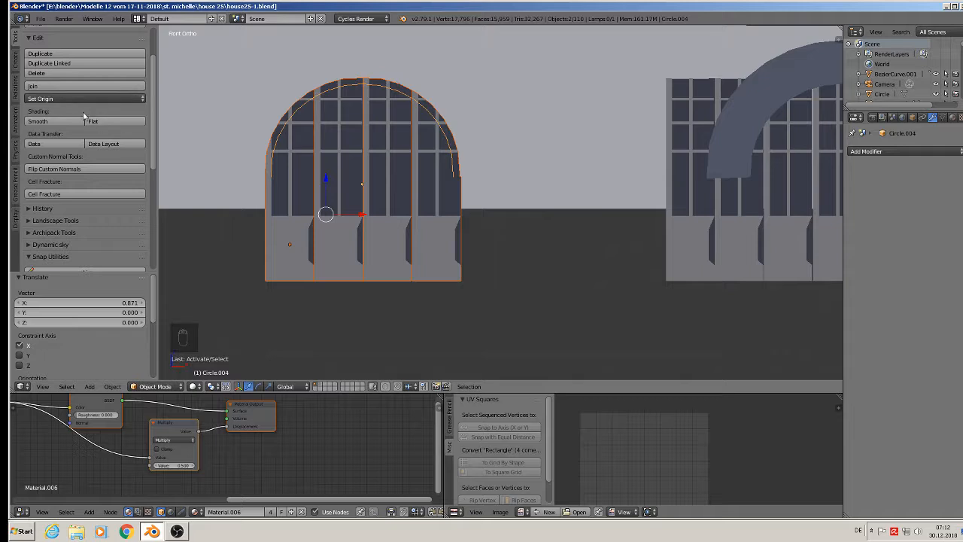
scroll(68, 109, "up", 3)
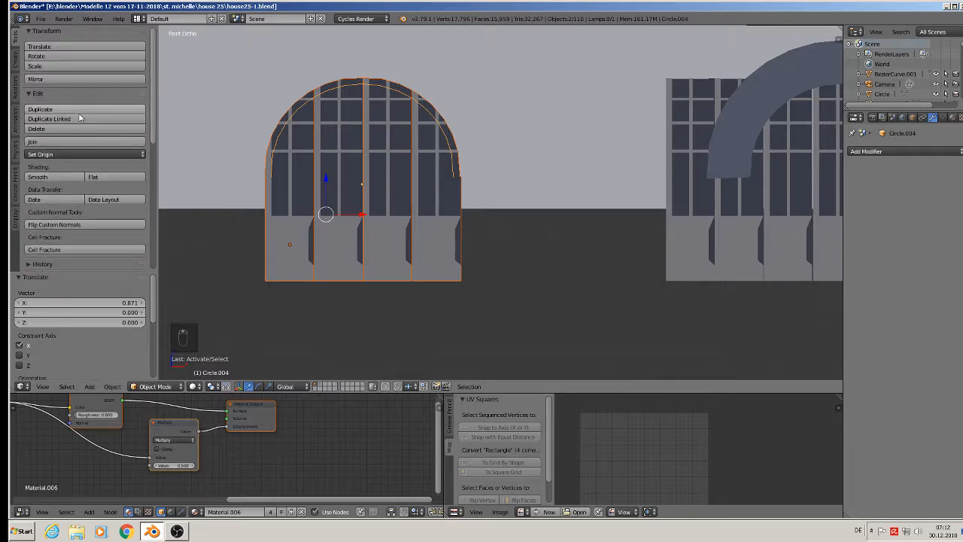
scroll(73, 166, "down", 3)
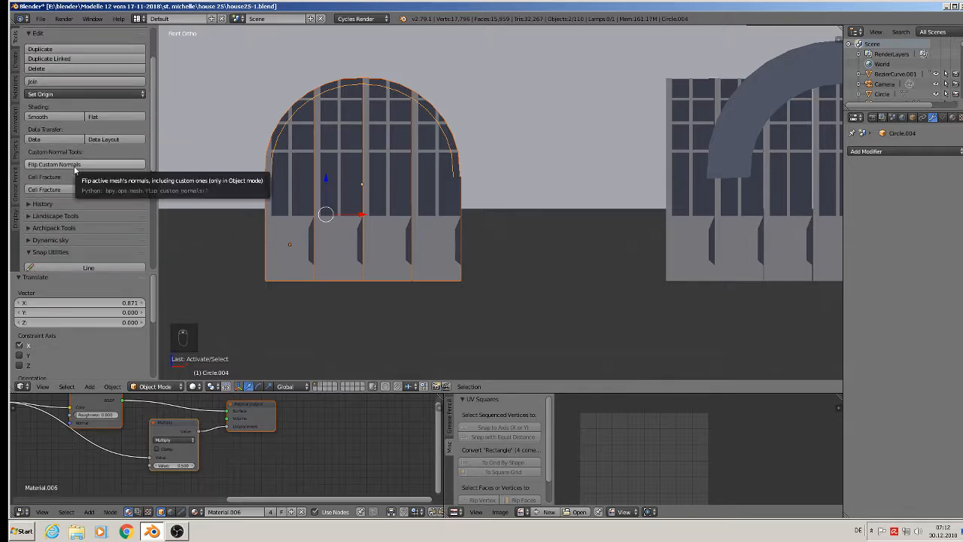
scroll(74, 166, "down", 6)
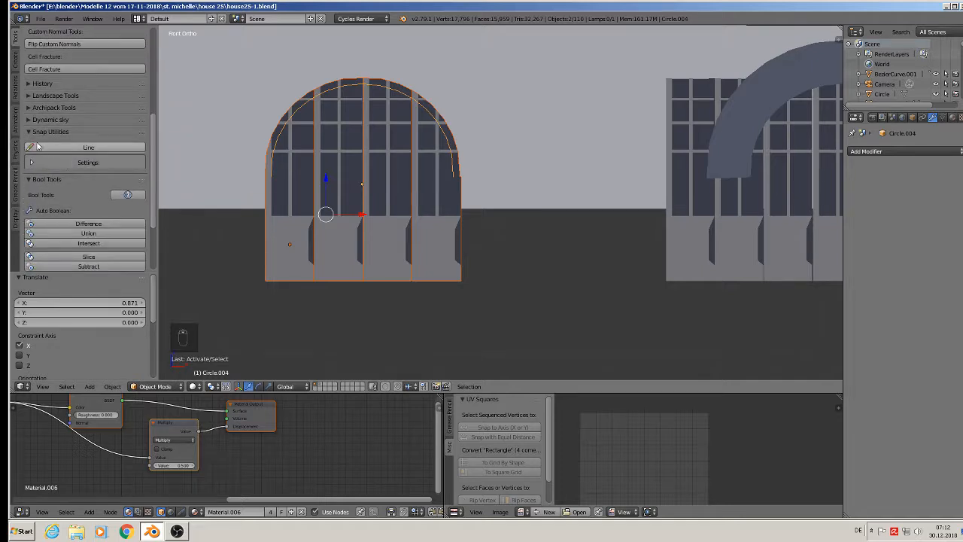
left_click(30, 133)
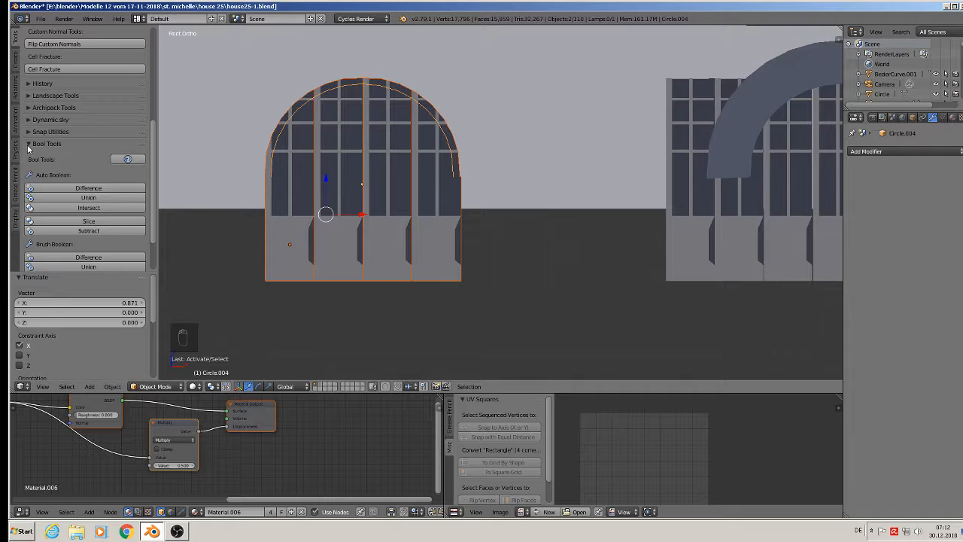
left_click(28, 148)
scroll(30, 149, "up", 4)
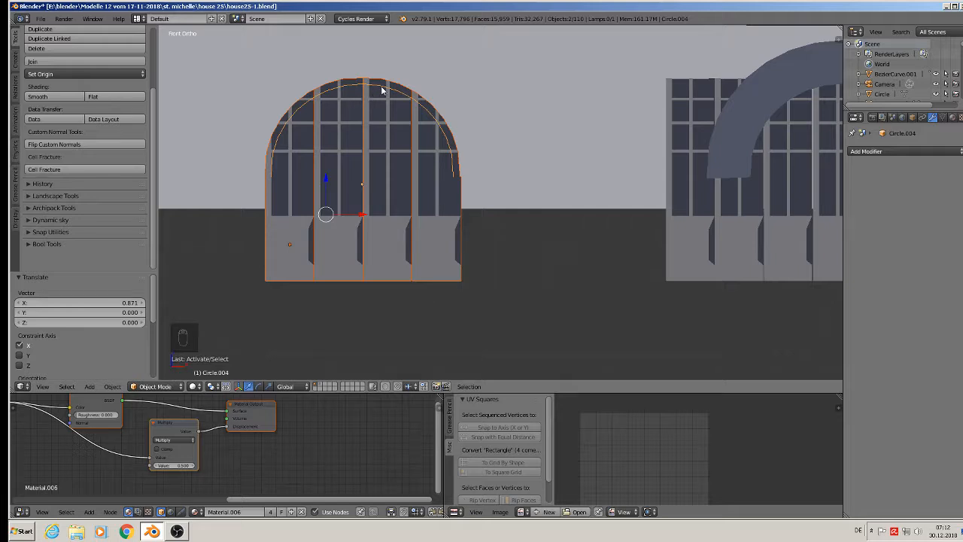
Step: Select all vertices of the arch outline in Edit Mode, and return to Object Mode
key("Tab")
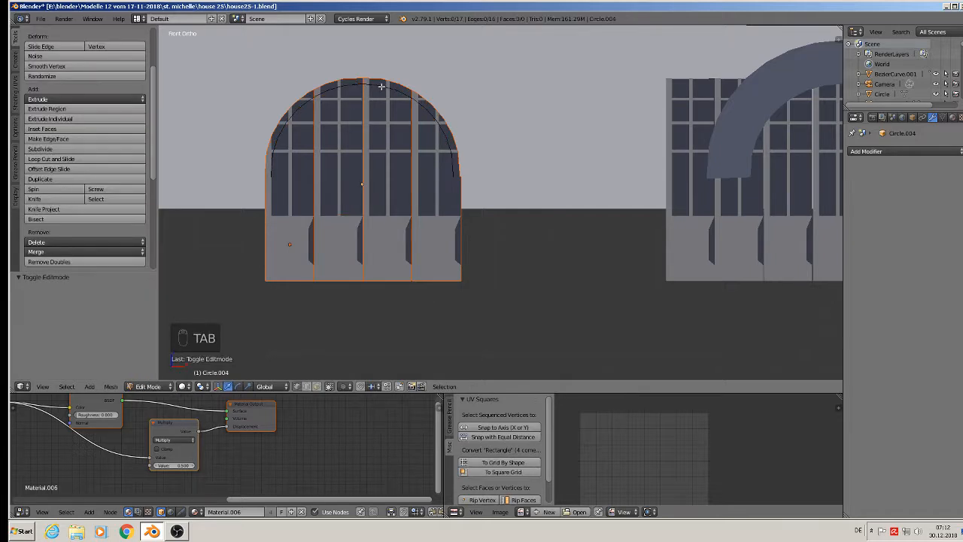
key("a")
key("a")
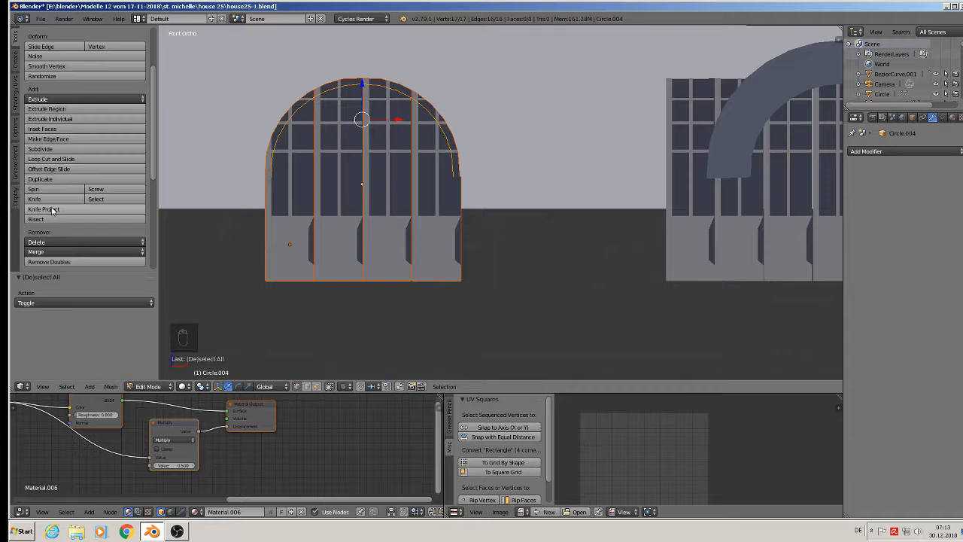
key("Tab")
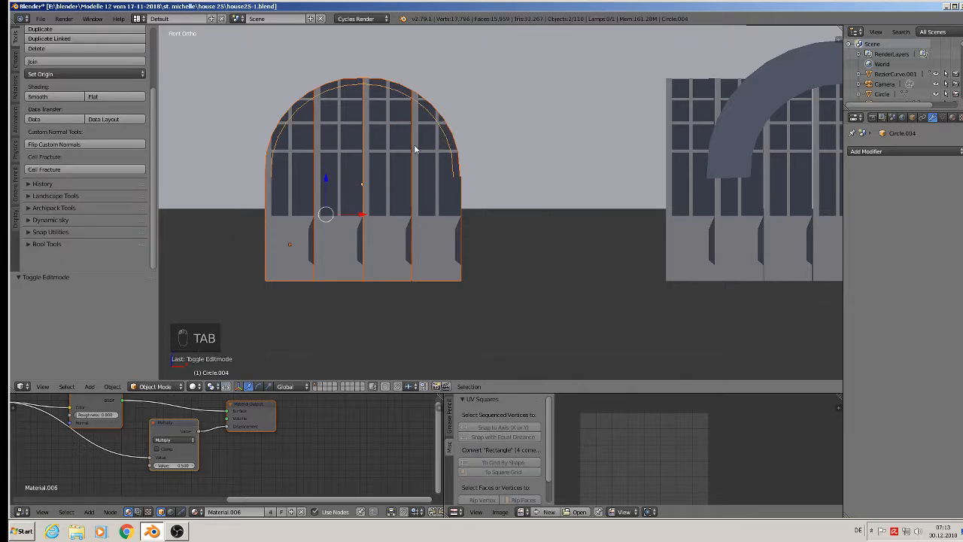
Step: Examine the first door's mesh against the arch outline in Edit Mode, and return to Object Mode in front view
right_click(388, 162)
key("Tab")
middle_click_drag(379, 168, 333, 152)
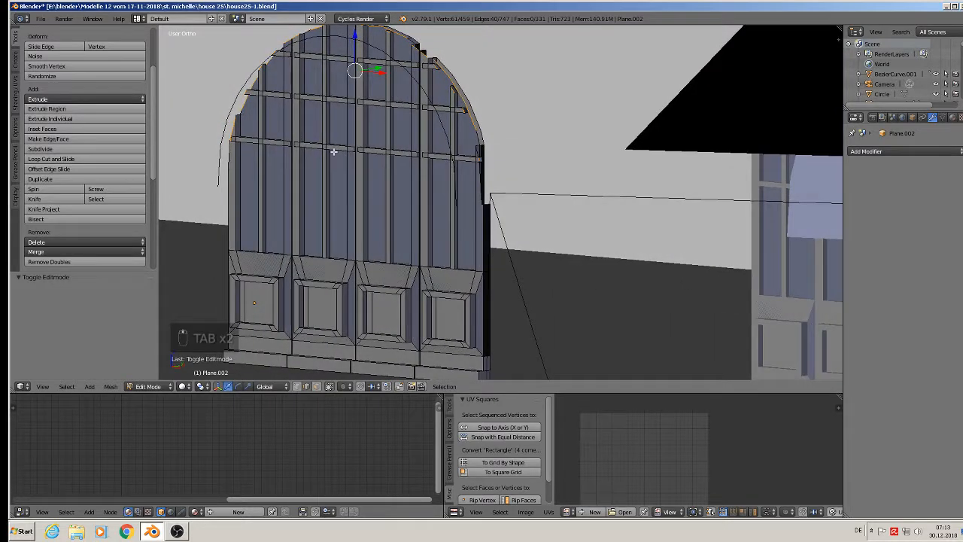
scroll(387, 146, "up", 3)
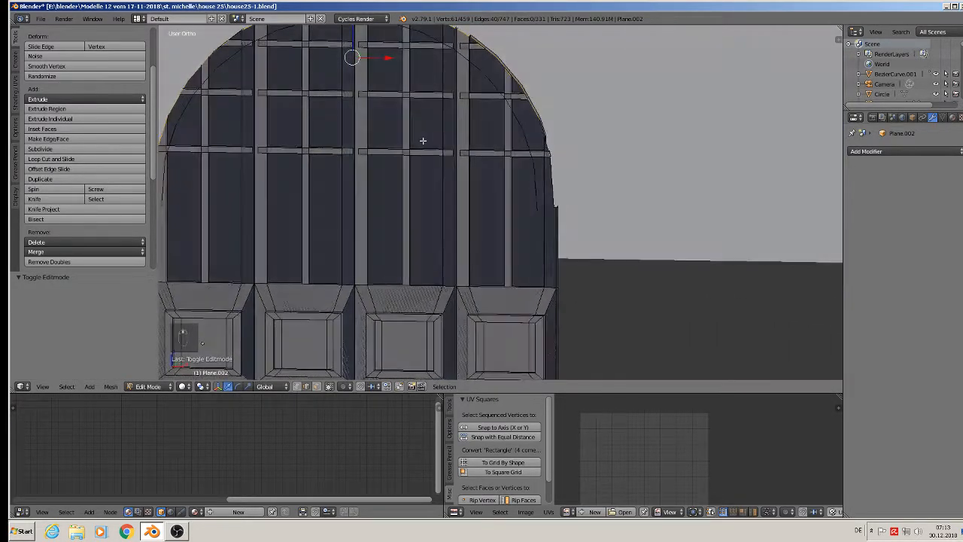
key("Tab")
scroll(423, 139, "down", 3)
key("KP_1")
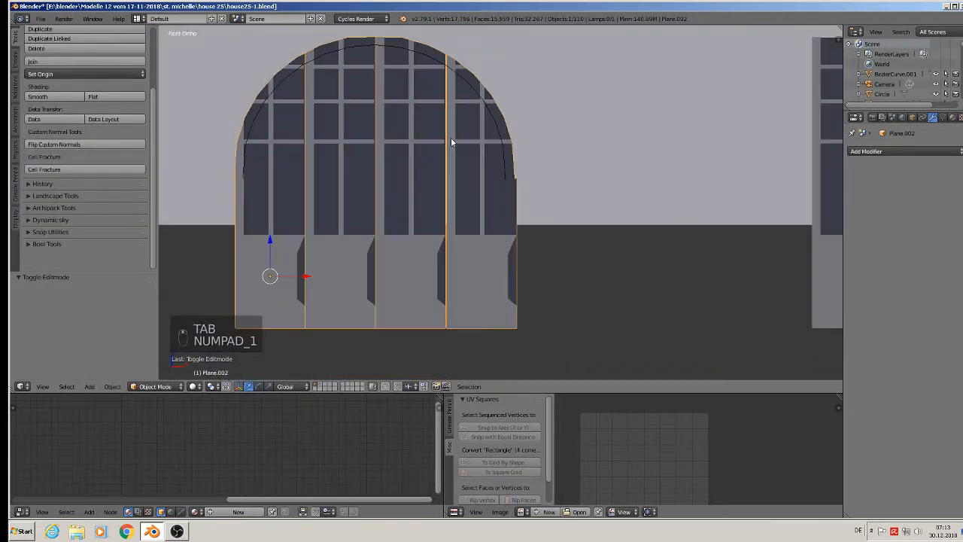
Step: Try to knife-project the separated arch outline onto the first door, and return to Object Mode
left_click(320, 49)
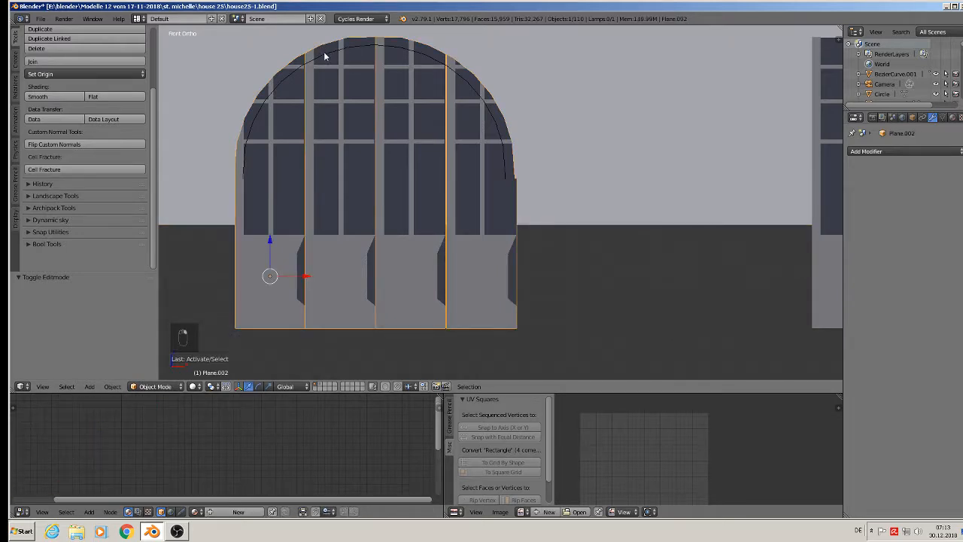
right_click(323, 50, "shift")
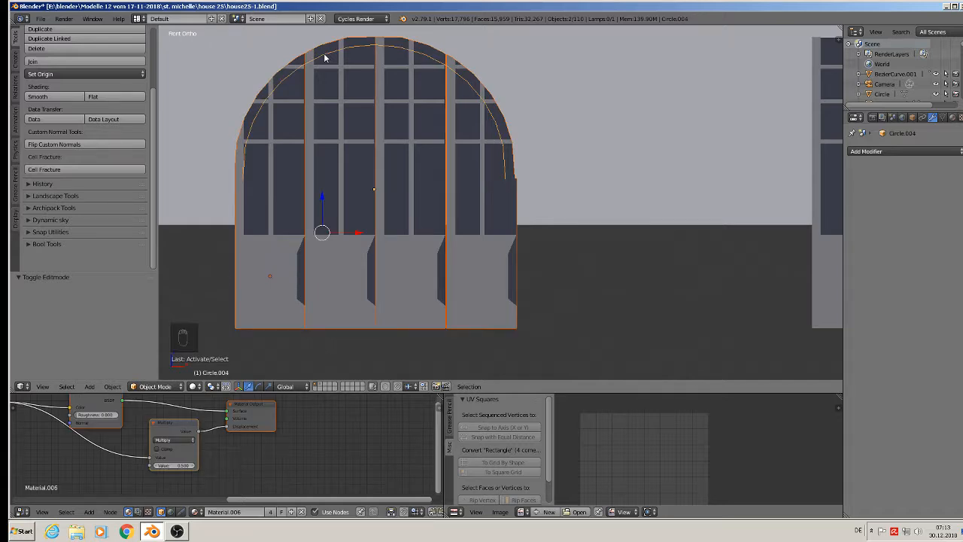
key("Tab")
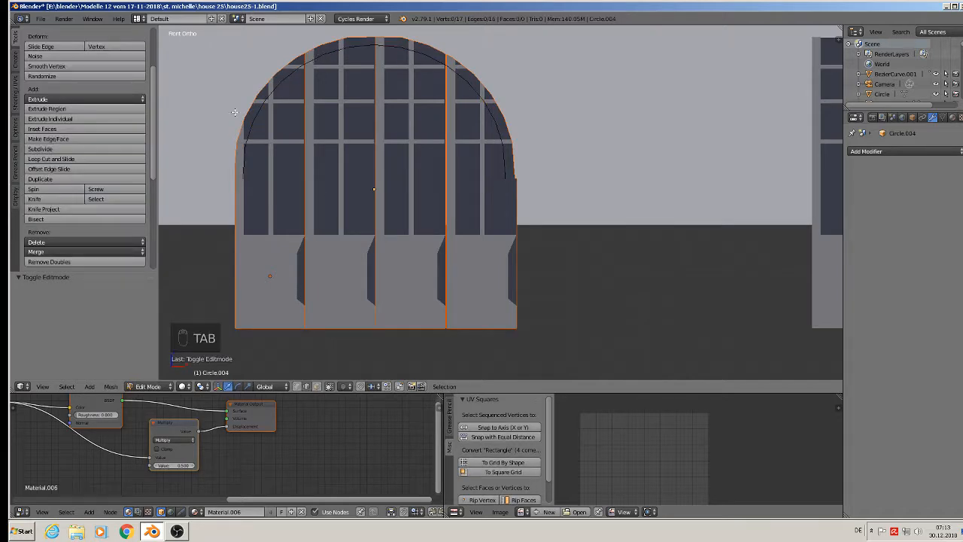
left_click(54, 200)
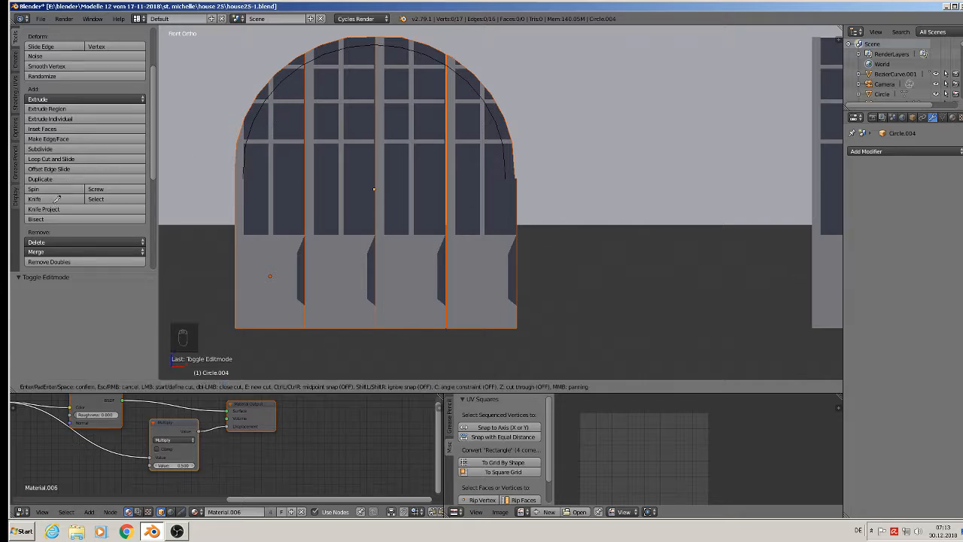
key("Escape")
left_click(55, 209)
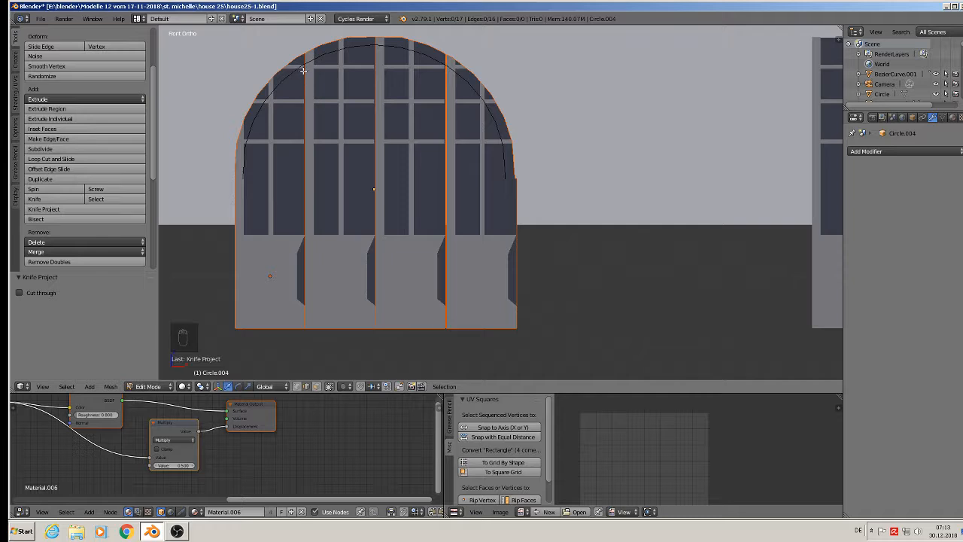
right_click(298, 69, "alt")
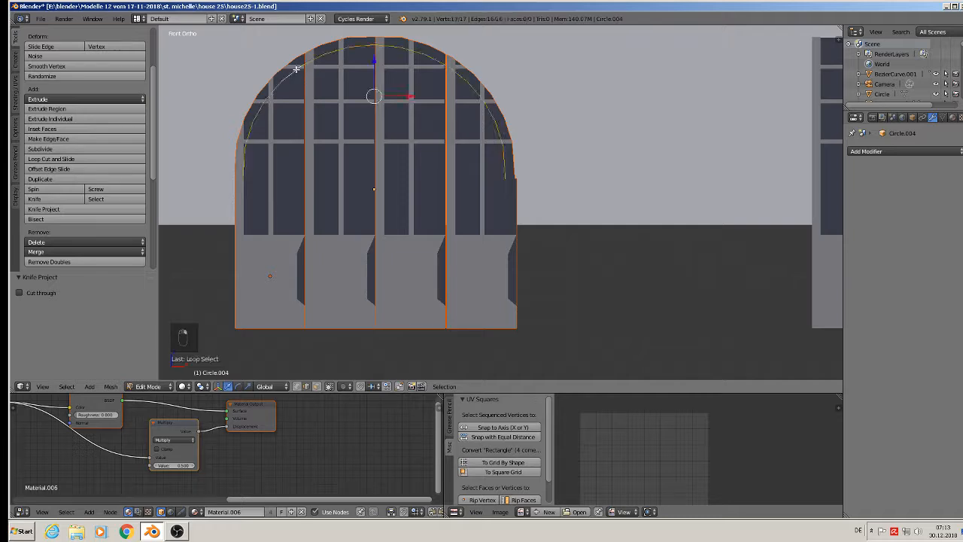
left_click(52, 209)
key("Tab")
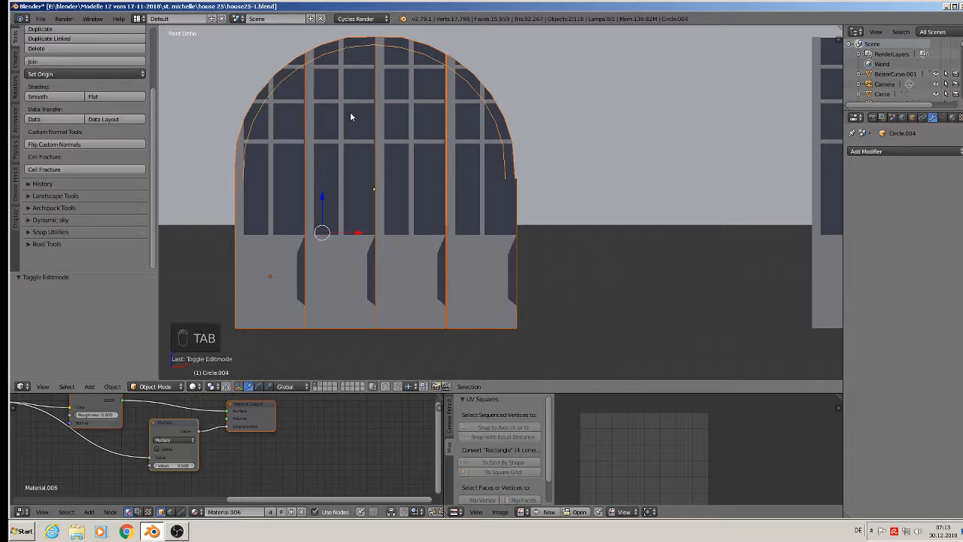
Step: Move the first door by -0.092 along X and check its mesh in Edit Mode
right_click(351, 113)
left_click_drag(306, 272, 226, 260)
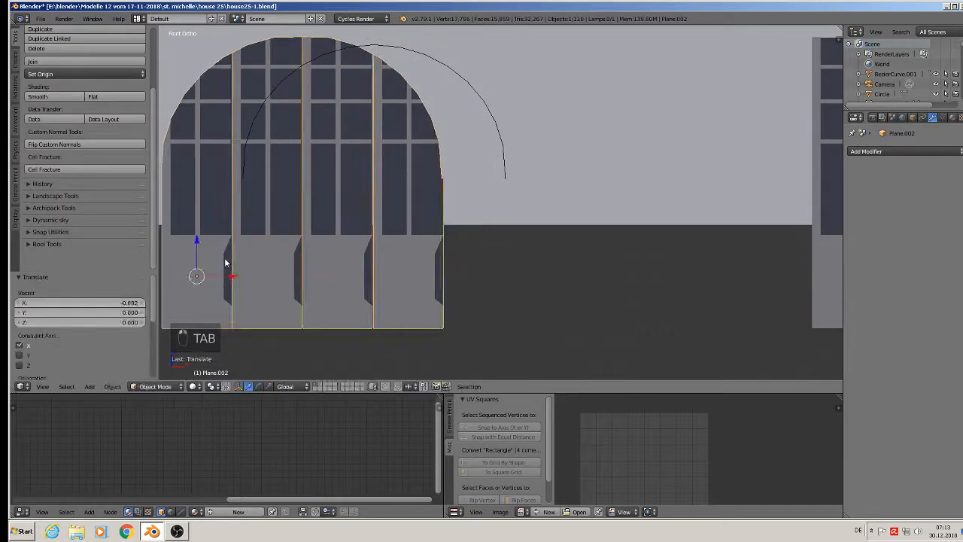
key("Tab")
scroll(350, 143, "down", 1)
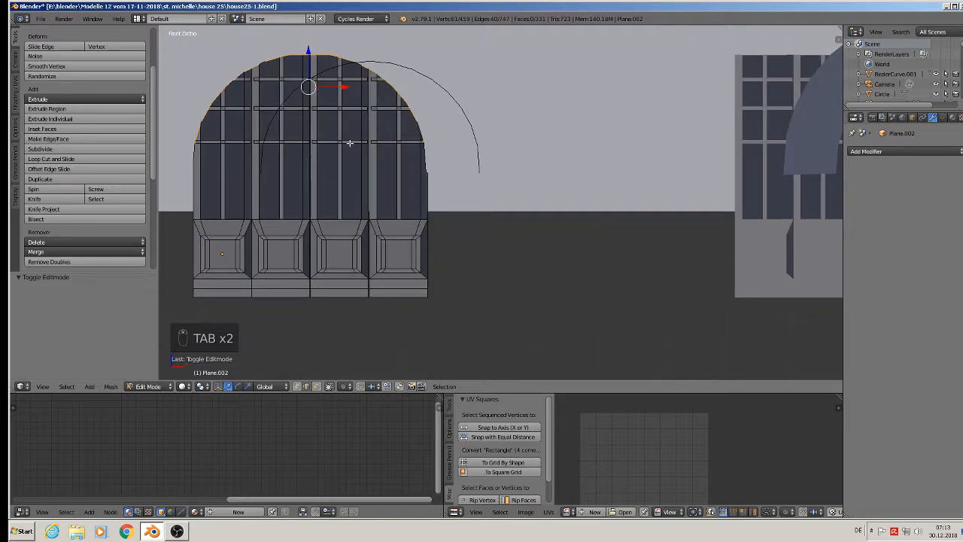
mouse_move(359, 117)
middle_mouse_down()
mouse_move(404, 144)
mouse_move(359, 122)
middle_mouse_up()
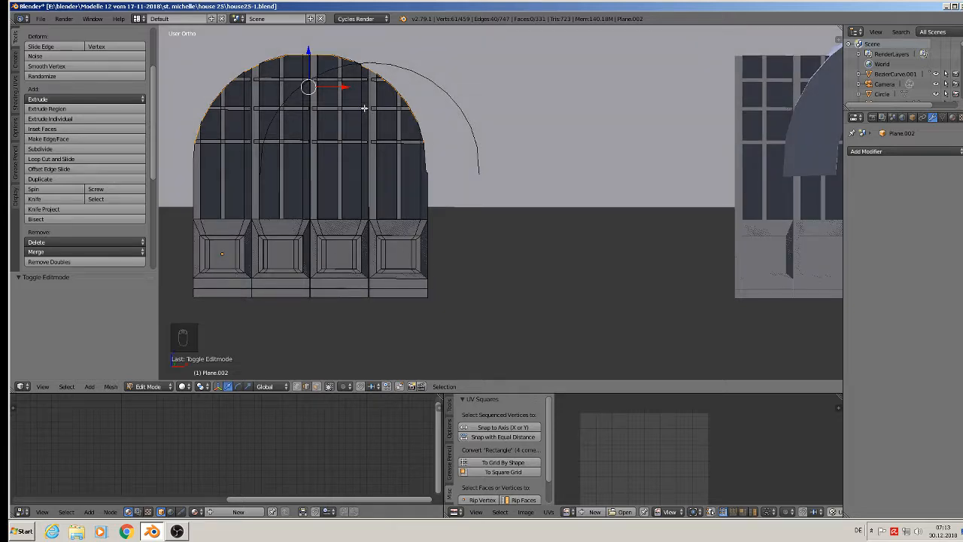
Step: Return to Object Mode and delete the separated arch outline
key("Tab")
right_click(445, 91)
key("x")
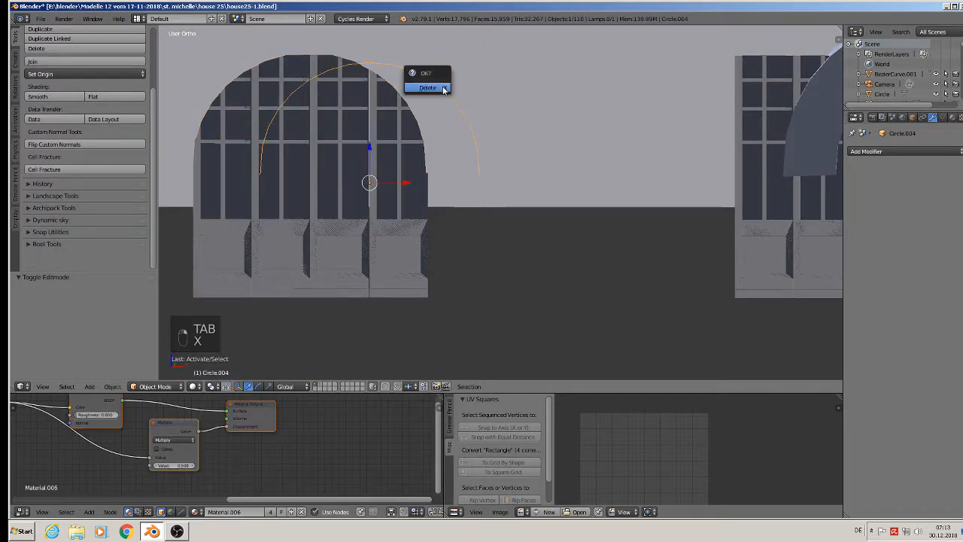
left_click(427, 88)
Step: In front view, duplicate the arch cutter at the second door and move the copy about -0.95 along X over the first door
scroll(422, 127, "up", 4)
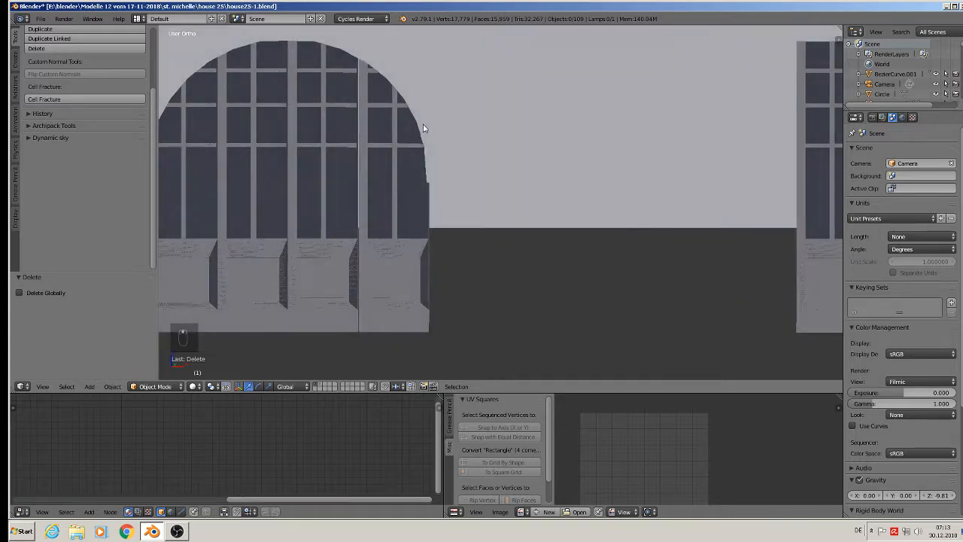
scroll(423, 129, "down", 2)
middle_click_drag(423, 128, 473, 122, "shift")
scroll(472, 122, "up", 1)
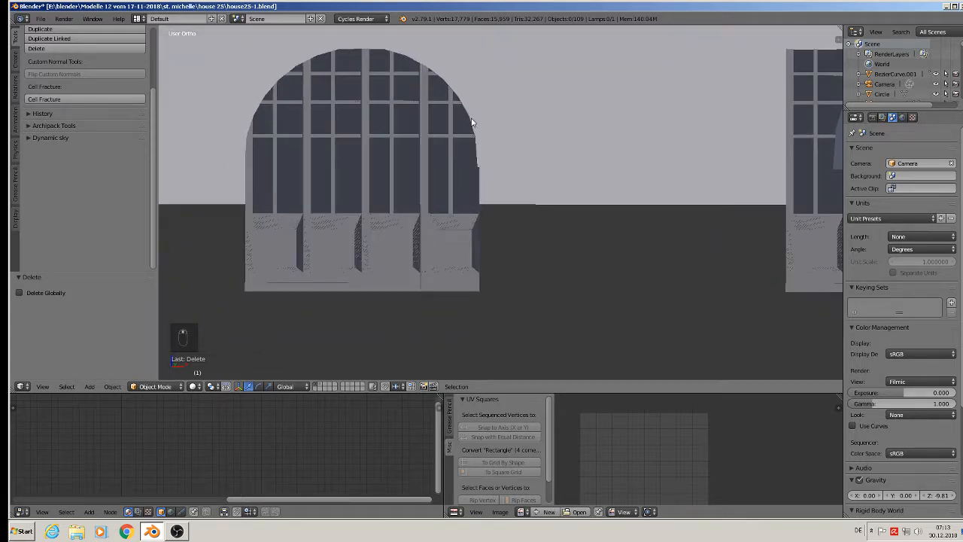
scroll(473, 123, "down", 4)
middle_click_drag(474, 124, 515, 159, "shift")
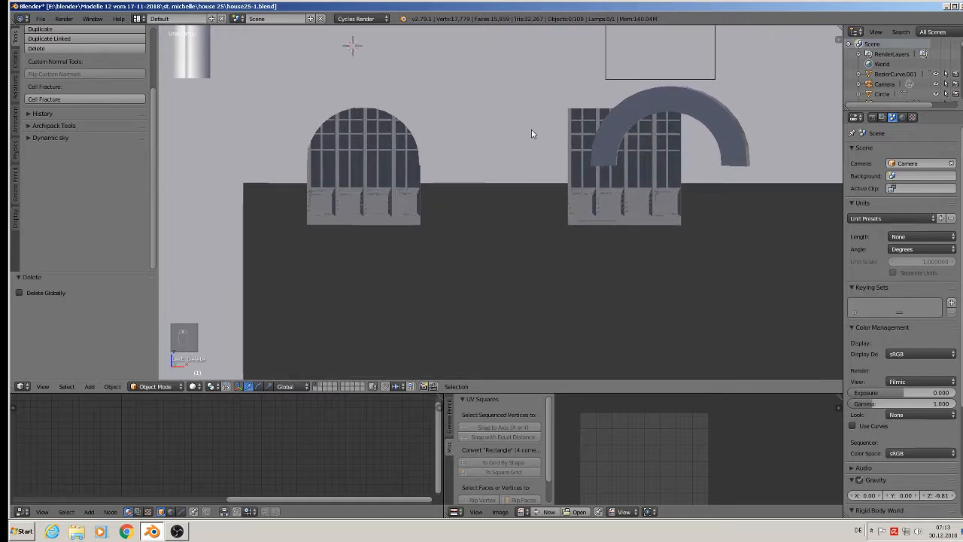
key("KP_1")
right_click(688, 95)
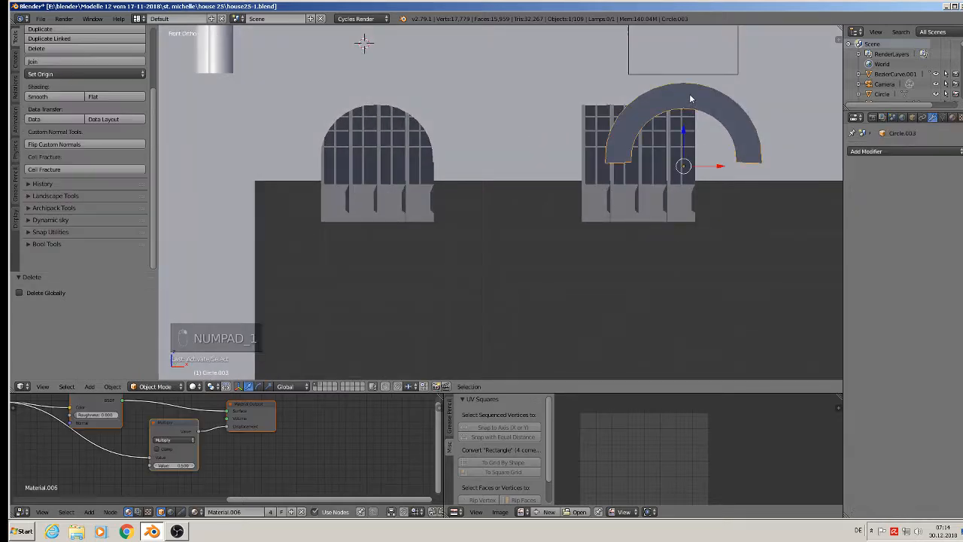
key("shift+d")
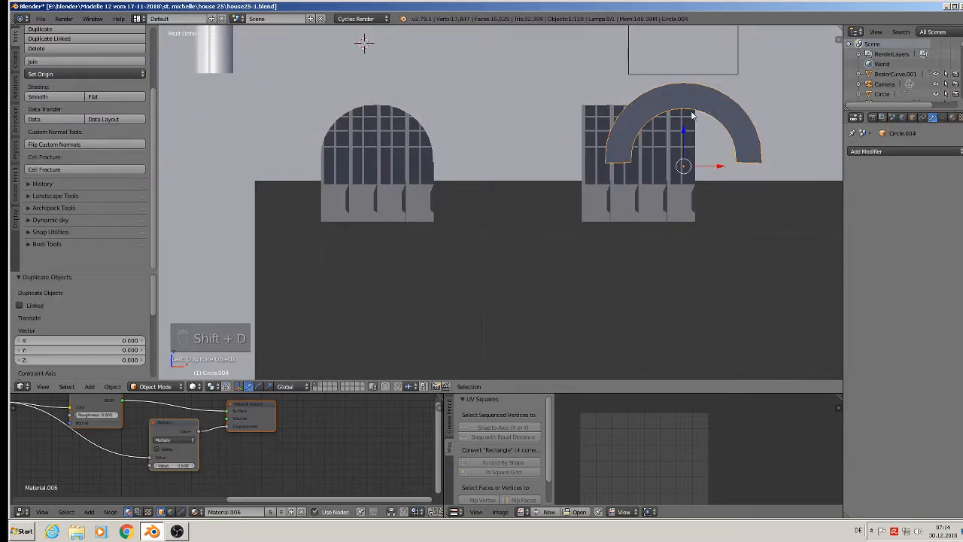
key("g")
key("x")
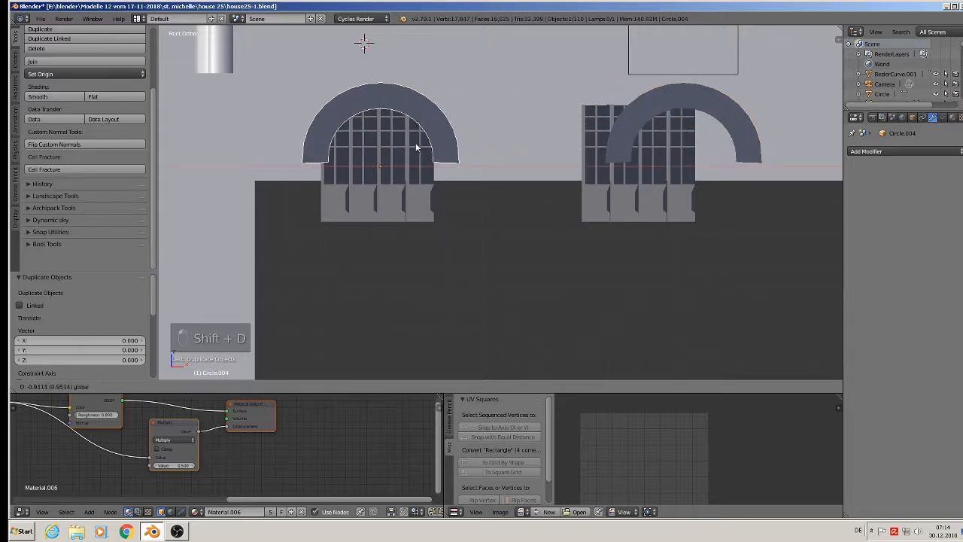
left_click(413, 147)
Step: Select the copied arch's outer rim faces, scale them to about 0.75 and lower them by 0.039 along Z to form a thin arch
key("Tab")
scroll(433, 116, "up", 3)
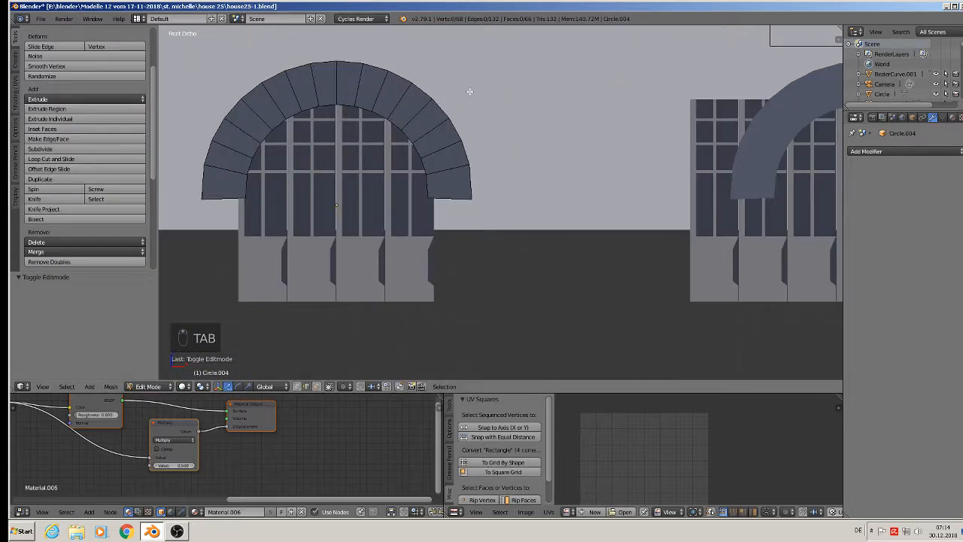
middle_click_drag(467, 92, 472, 138)
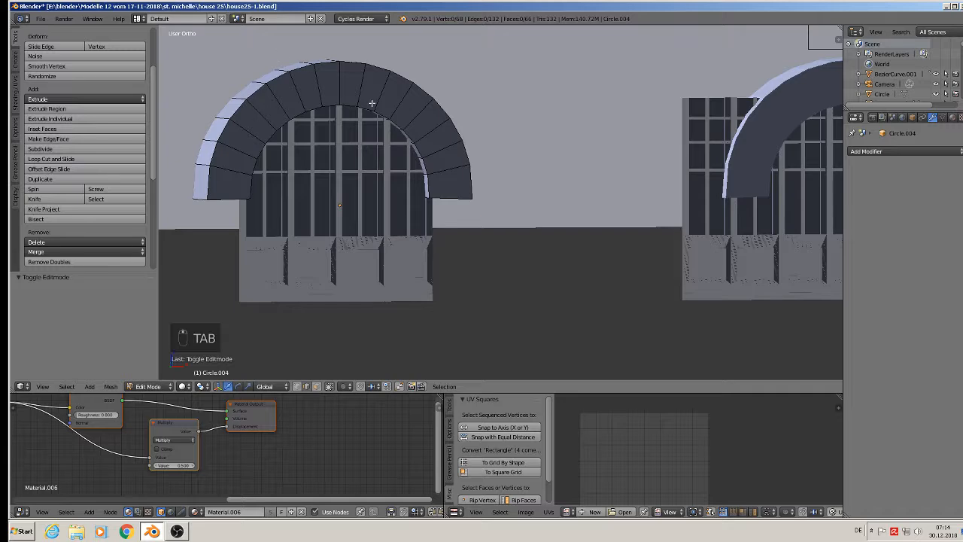
left_click(314, 386)
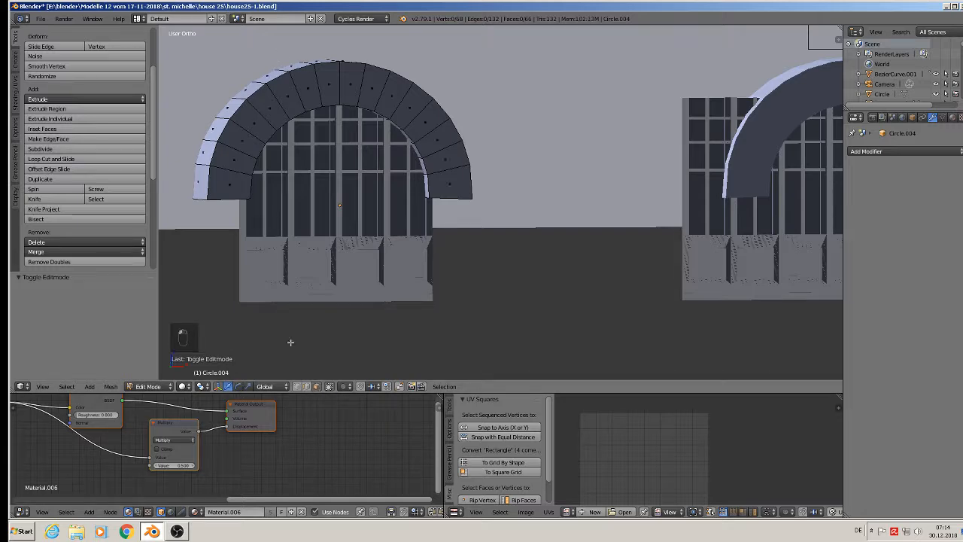
left_click(203, 181)
middle_click_drag(452, 203, 455, 183)
left_click(411, 172, "ctrl")
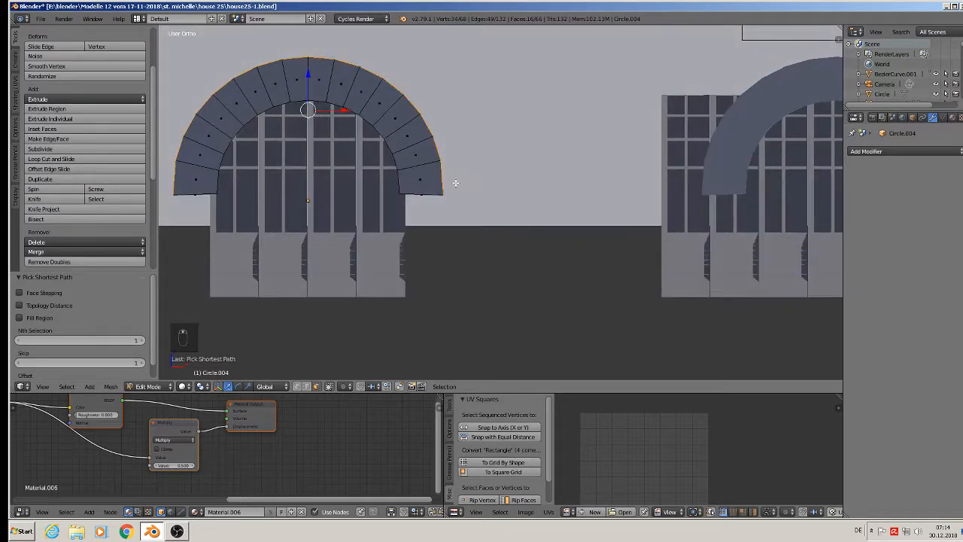
key("KP_1")
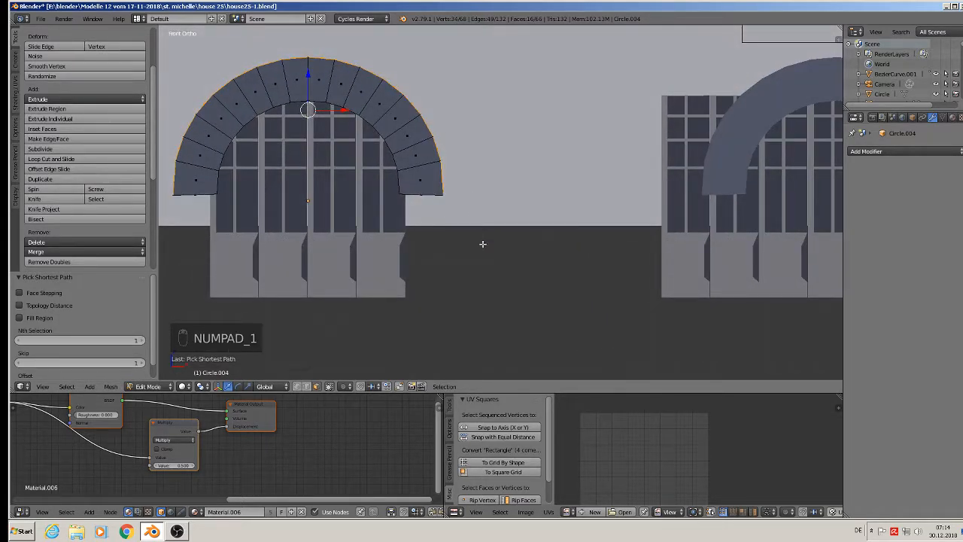
key("s")
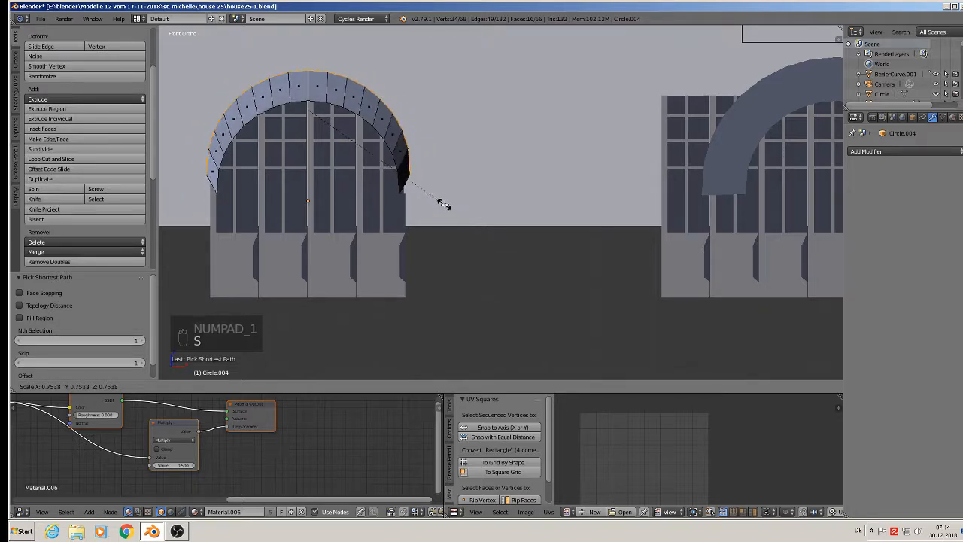
left_click(442, 201)
right_click_drag(308, 86, 309, 96)
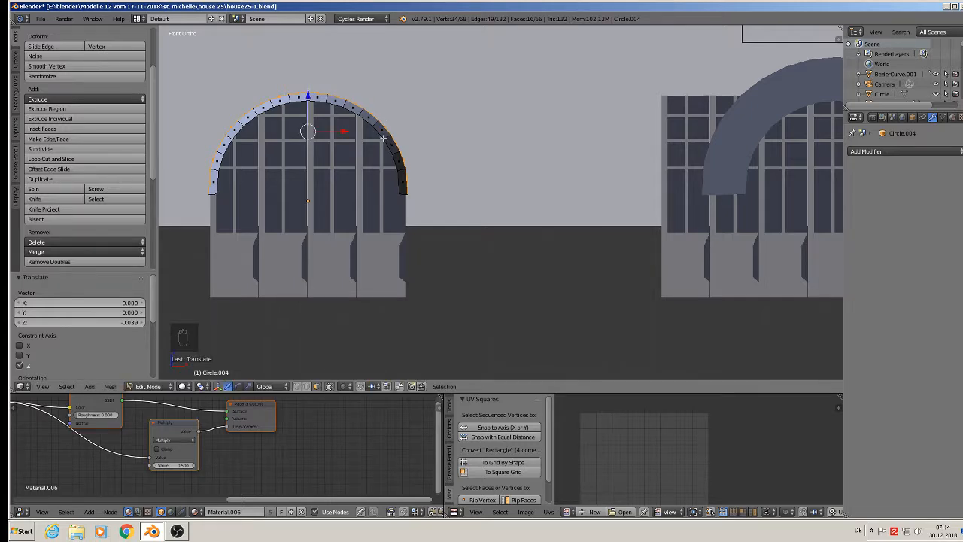
Step: Move the copied arch's outer rim faces by -0.024 along Y to straighten its front side
key("Tab")
middle_click_drag(299, 171, 218, 92)
scroll(268, 181, "up", 3)
key("Tab")
scroll(258, 181, "up", 2)
key("g")
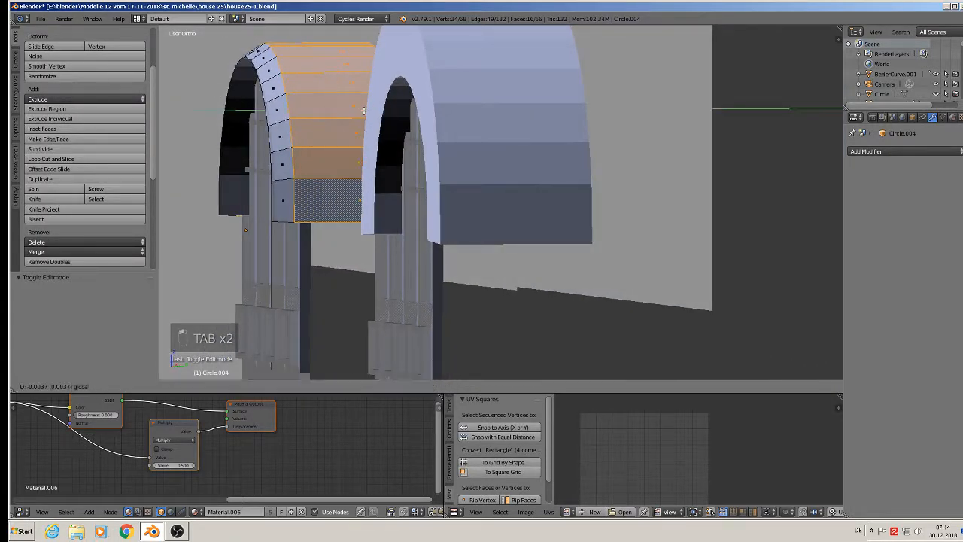
key("y")
left_click(345, 111)
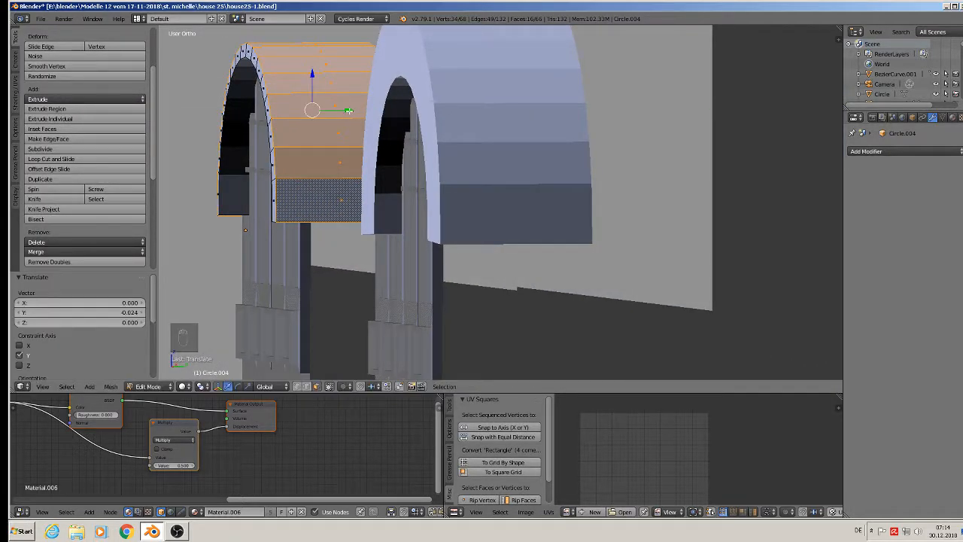
Step: Select the copied arch's inner rear edge loop, move it about -0.048 along Y, and return to Object Mode
scroll(353, 116, "down", 2)
middle_click_drag(354, 119, 386, 127)
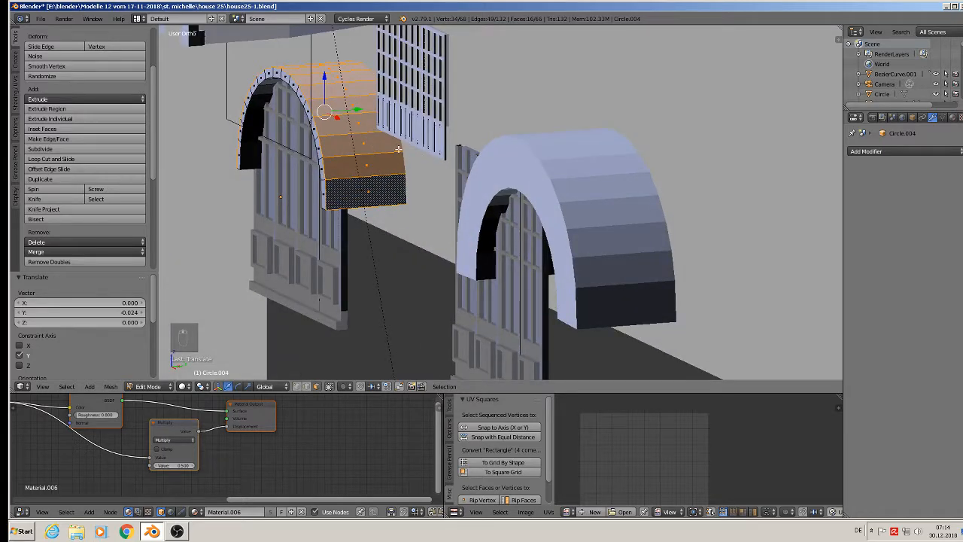
middle_click_drag(404, 180, 351, 189)
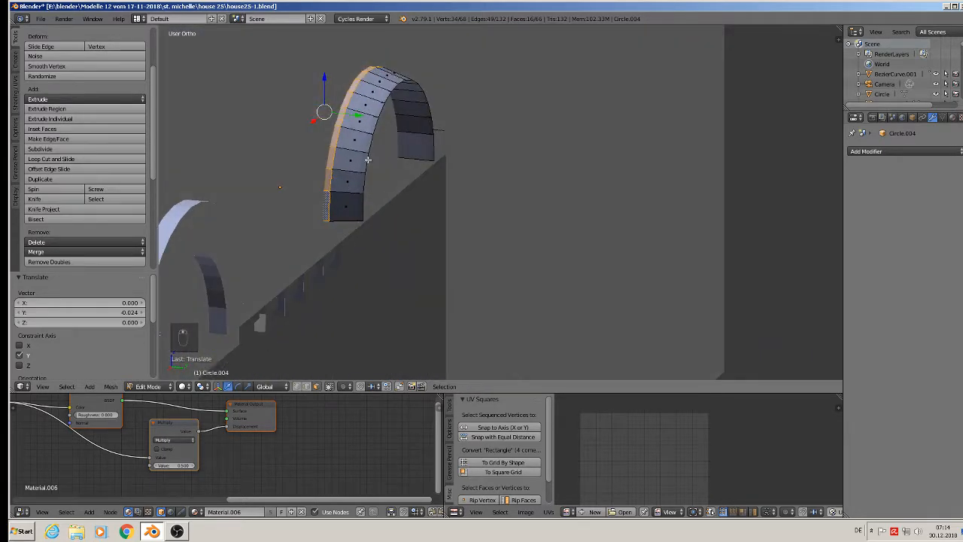
middle_click_drag(376, 138, 385, 134)
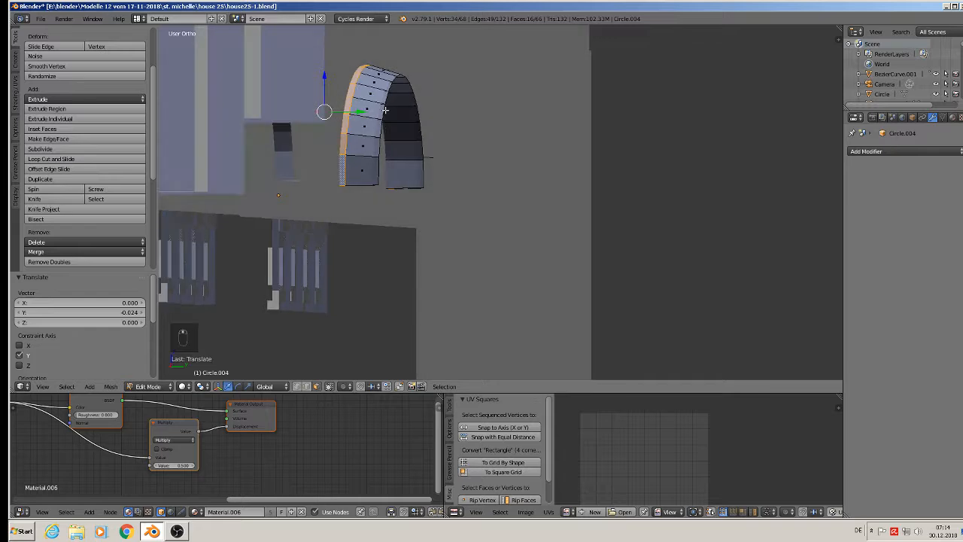
middle_click_drag(380, 173, 353, 178)
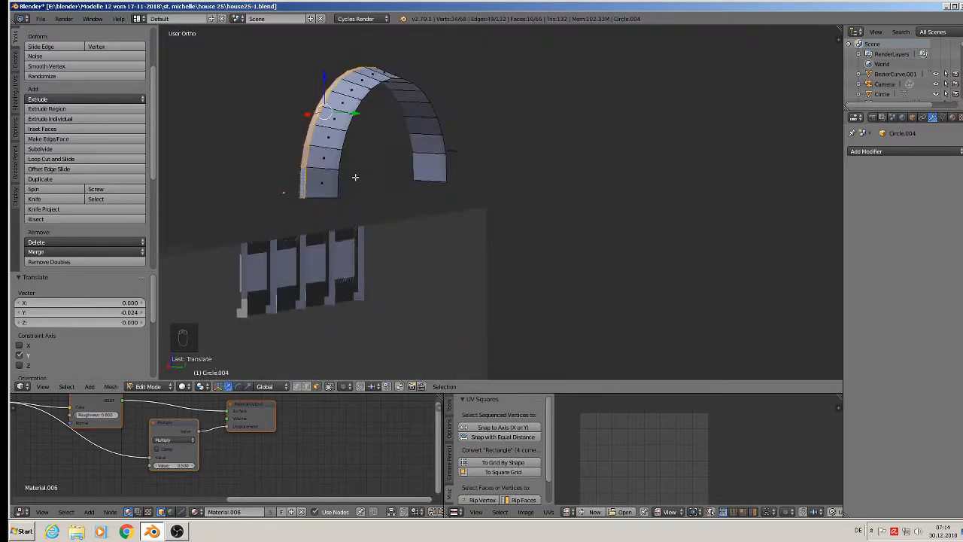
right_click(360, 108, "alt")
key("g")
key("y")
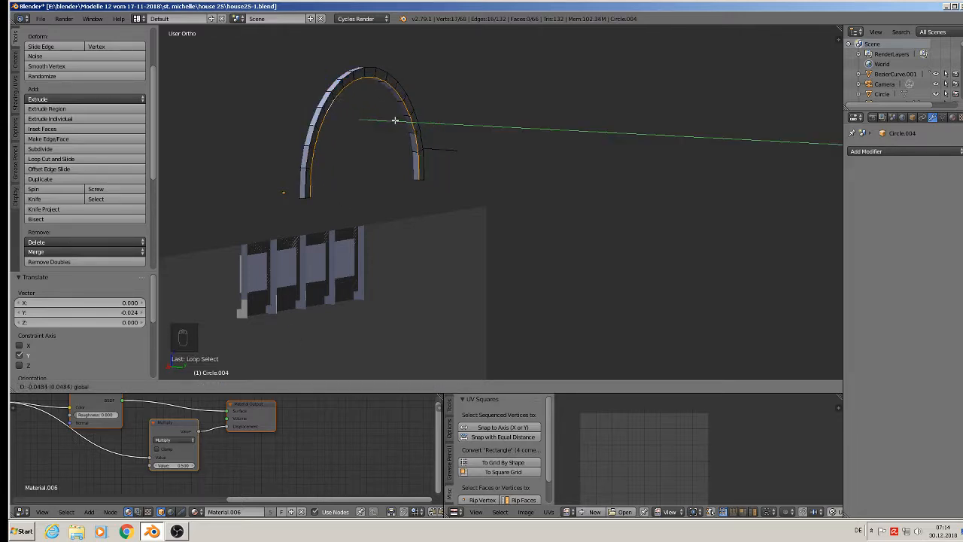
left_click(395, 120)
key("Tab")
middle_click_drag(405, 140, 506, 140)
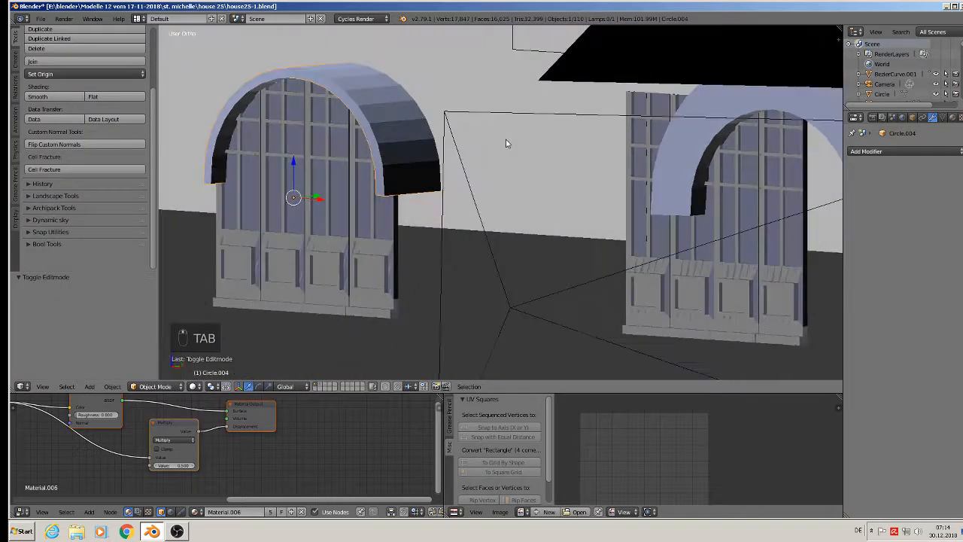
Step: Select the thin arch's ring of rear faces, move it along Y toward the front to reduce the depth, and return to Object Mode
middle_click_drag(432, 152, 286, 132)
key("Tab")
key("Tab")
key("Tab")
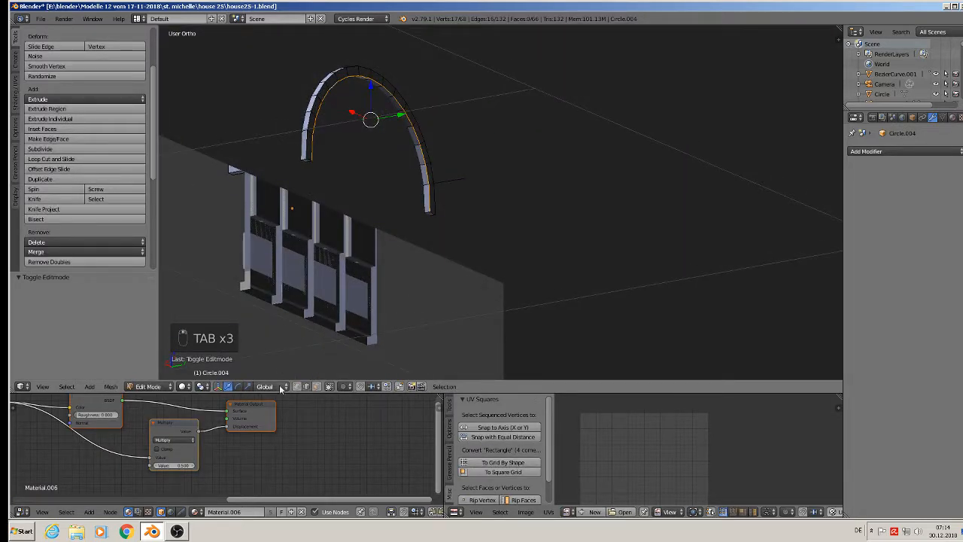
left_click(318, 387)
right_click(308, 147)
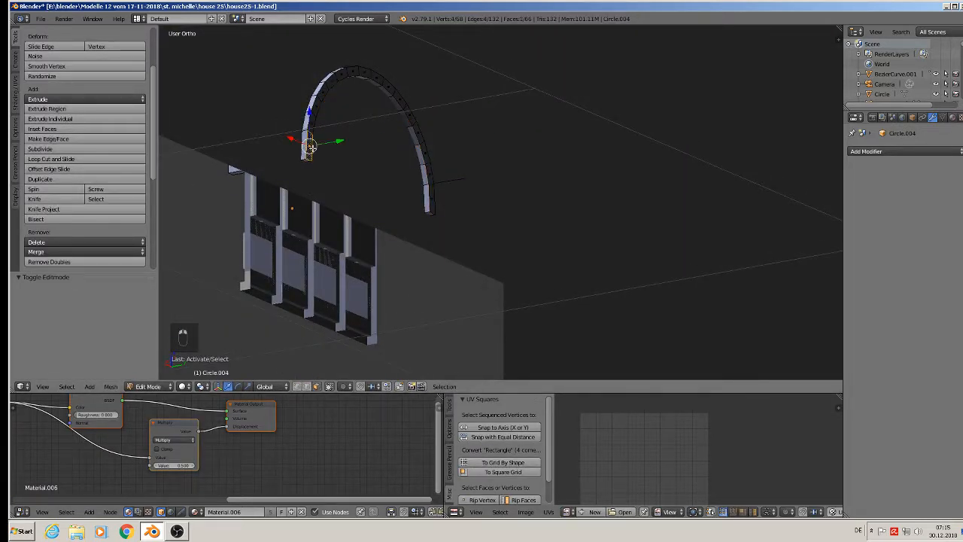
right_click(435, 202, "ctrl")
middle_click_drag(434, 201, 433, 164)
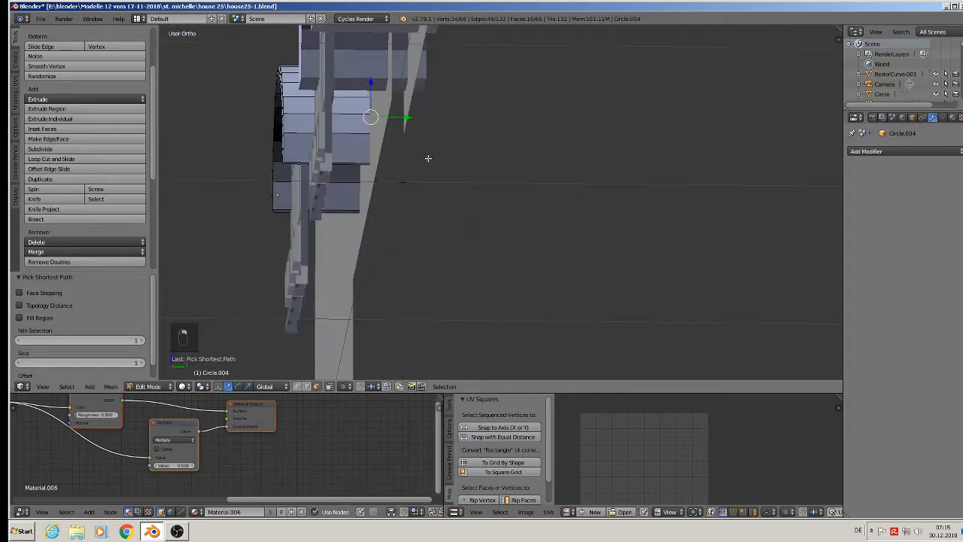
left_click_drag(404, 119, 308, 142)
middle_click_drag(307, 142, 318, 185)
key("Tab")
scroll(343, 135, "up", 1)
left_click_drag(303, 197, 306, 188)
middle_click_drag(307, 189, 535, 73)
scroll(414, 164, "up", 1)
scroll(522, 123, "up", 1)
Step: Extrude the thin arch's two bottom end faces and lower them by 0.185 along Z to the base of the first door
key("Tab")
scroll(568, 151, "up", 2)
right_click(537, 153)
middle_click_drag(480, 193, 668, 139, "shift")
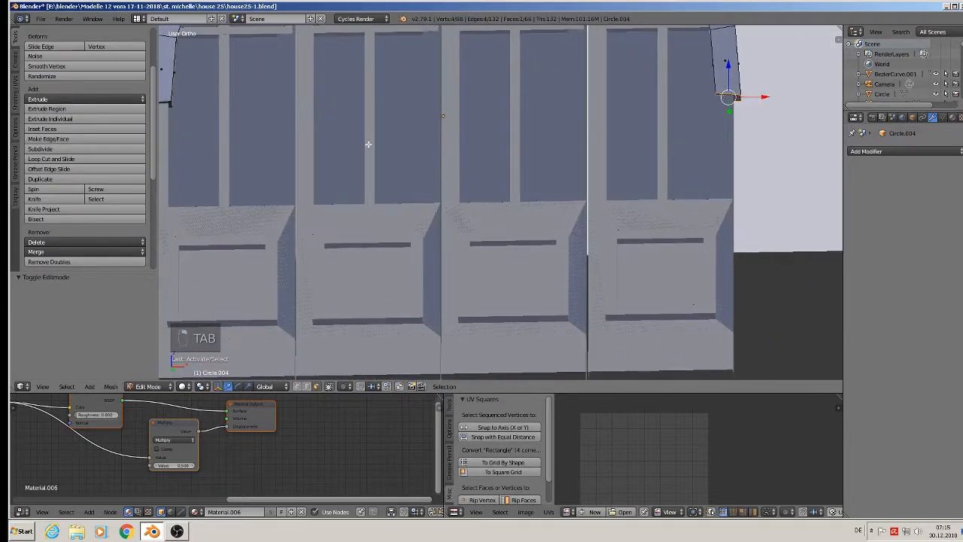
middle_click_drag(352, 139, 435, 121, "shift")
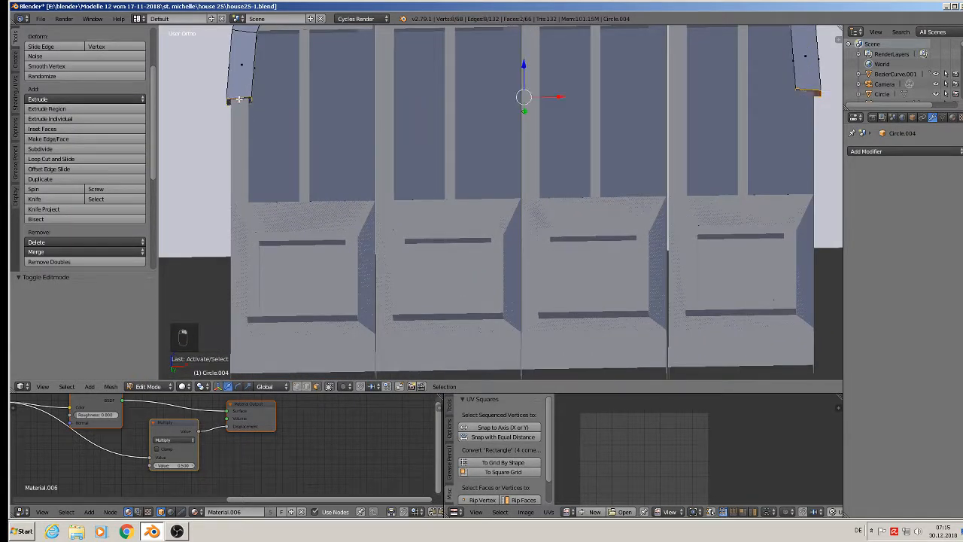
scroll(294, 129, "down", 2)
key("e")
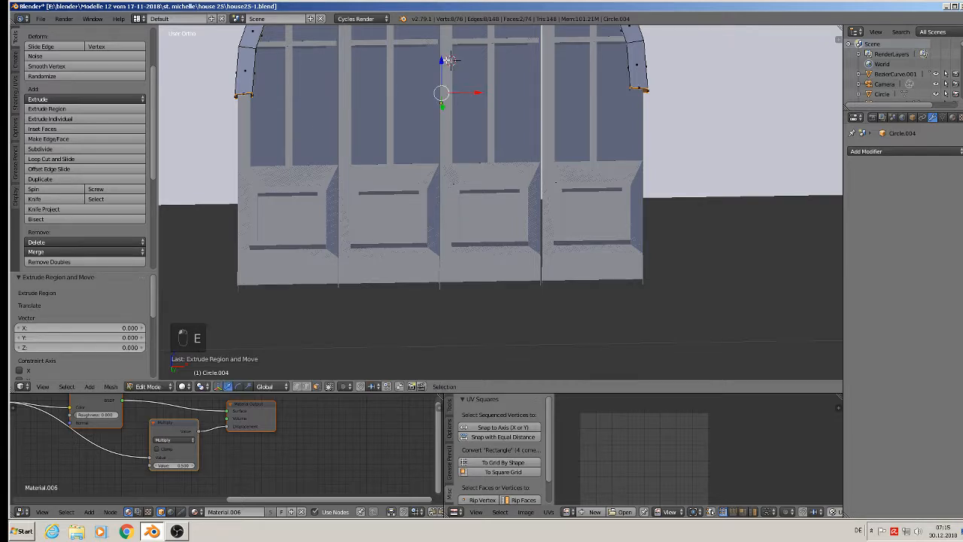
left_click_drag(449, 61, 450, 253)
middle_click_drag(450, 253, 461, 287)
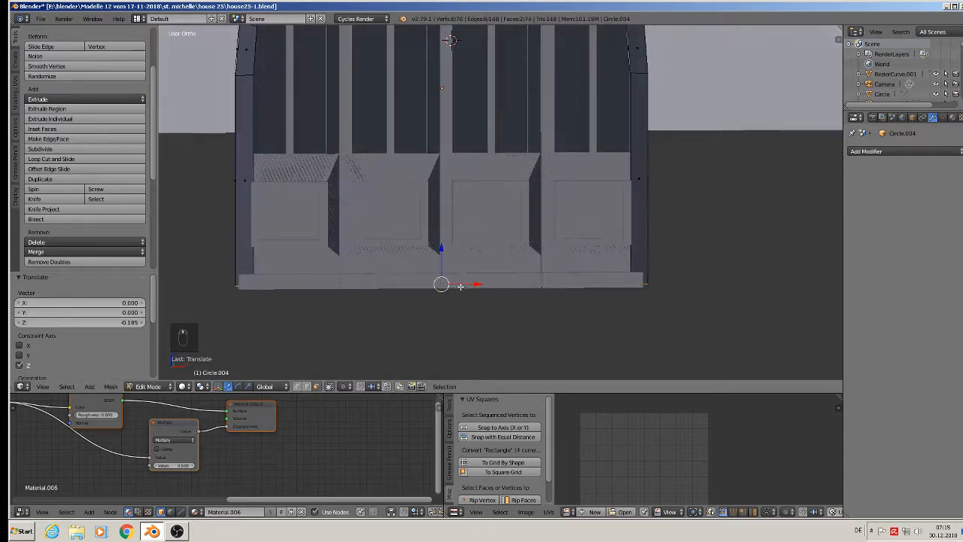
scroll(460, 287, "down", 4)
key("Tab")
scroll(502, 145, "down", 2)
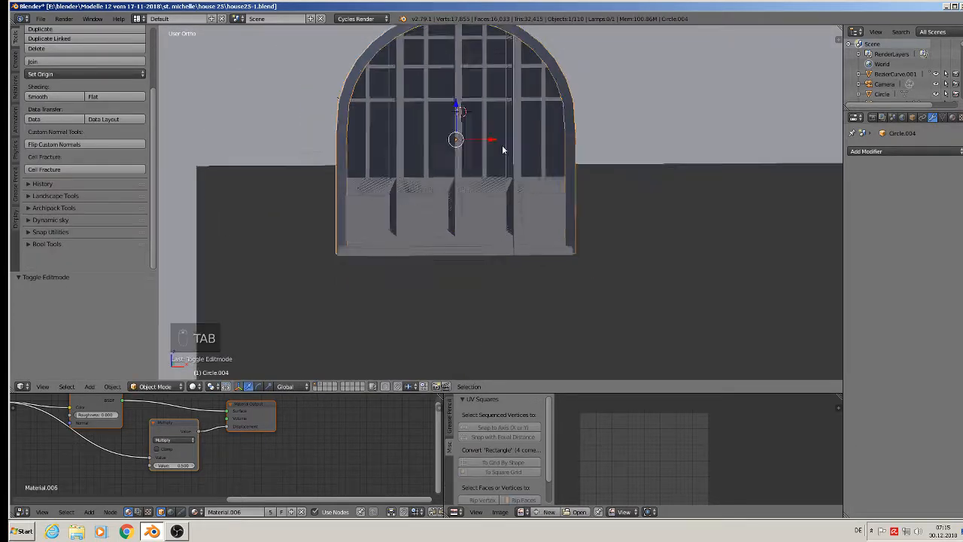
scroll(502, 144, "down", 2)
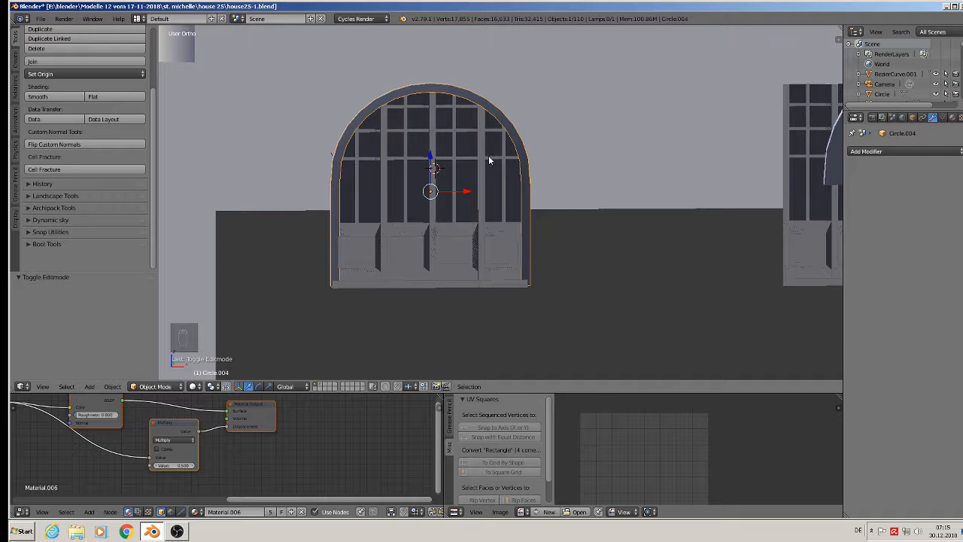
scroll(489, 156, "down", 3)
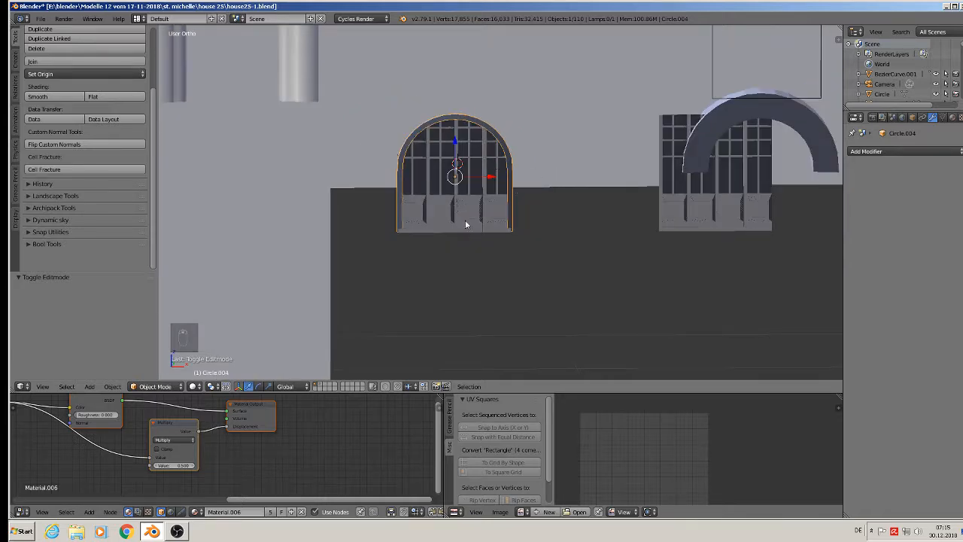
Step: Set the viewport shading to Material and save the file
left_click(193, 386)
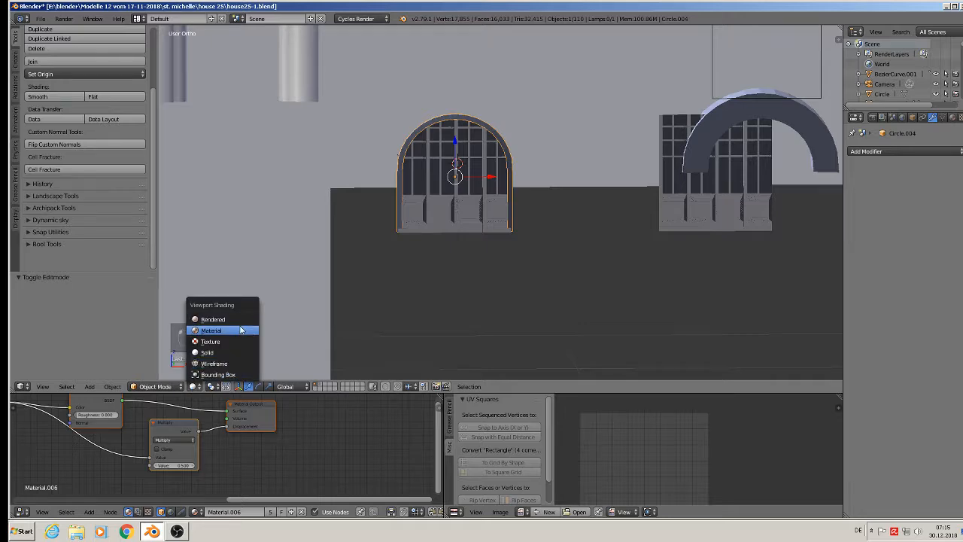
left_click(211, 330)
scroll(485, 184, "down", 3)
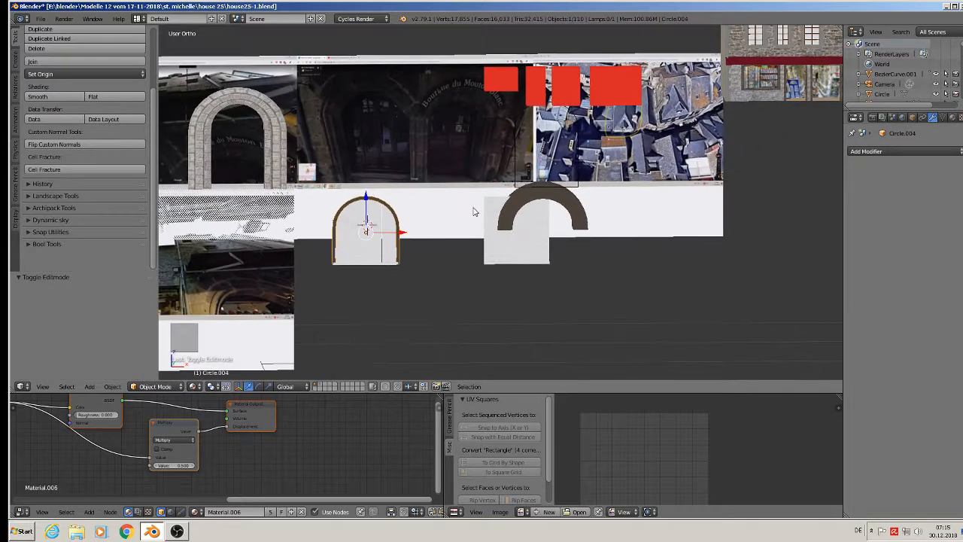
scroll(472, 209, "up", 3)
scroll(448, 214, "up", 1)
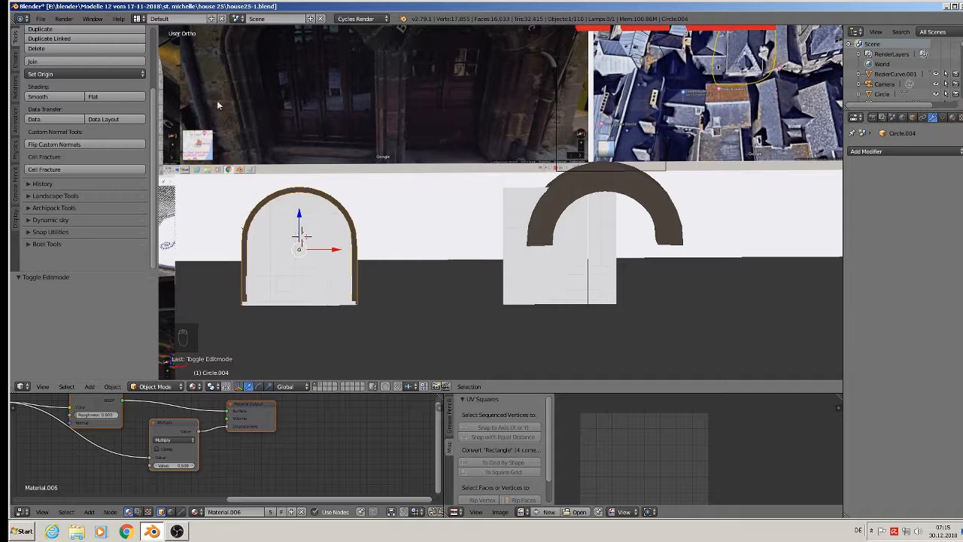
left_click(40, 18)
left_click(61, 97)
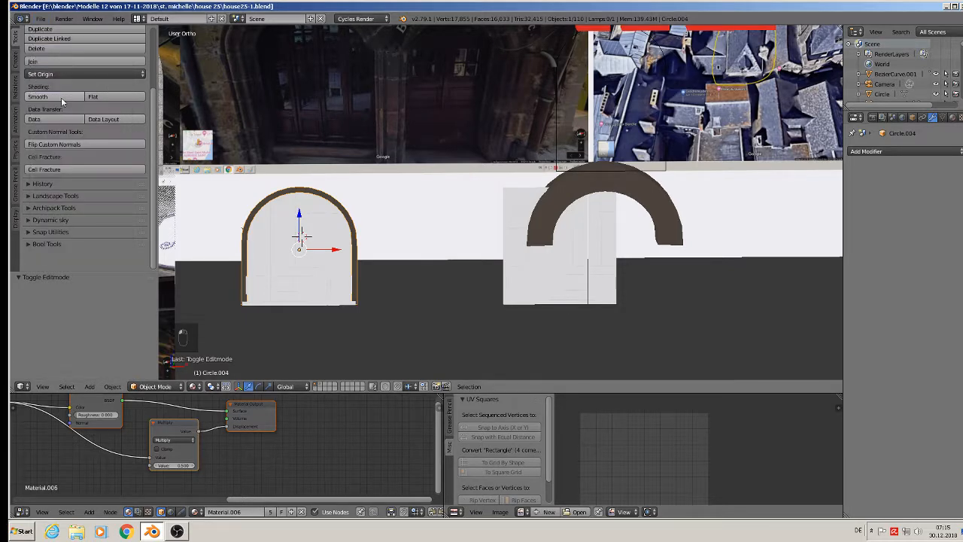
Step: Move the textured stone arch about 0.7 along X and down along Z to centre it over the first door
scroll(317, 210, "down", 6)
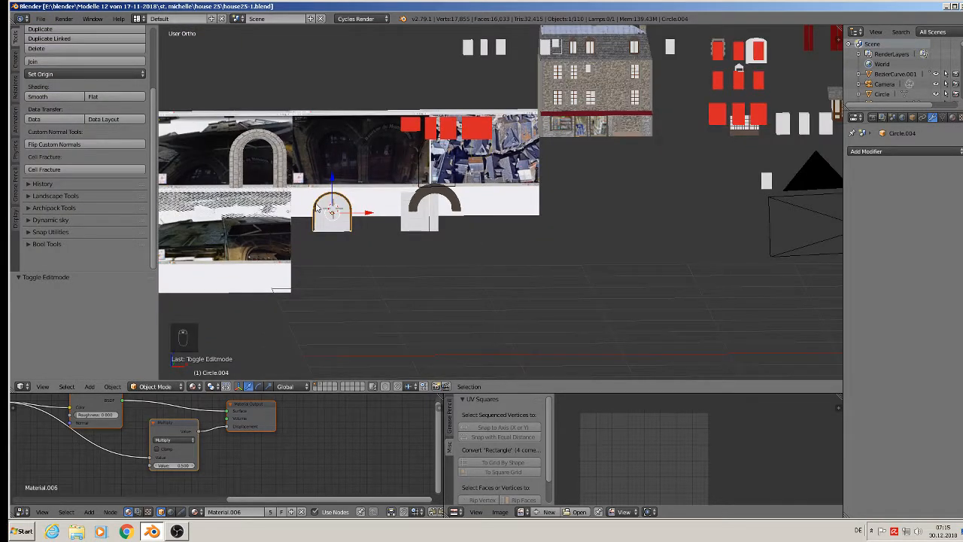
scroll(318, 209, "down", 1)
scroll(316, 209, "up", 7)
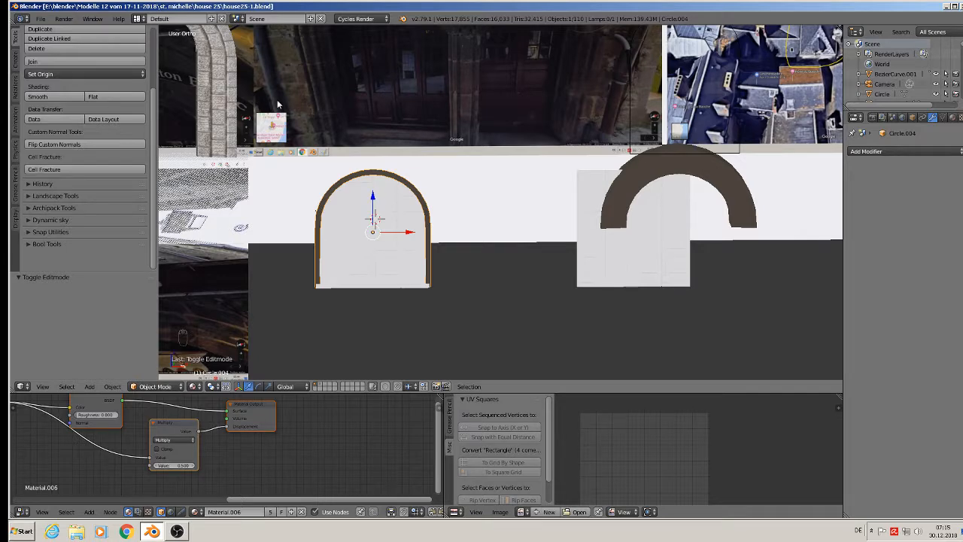
scroll(333, 86, "up", 2)
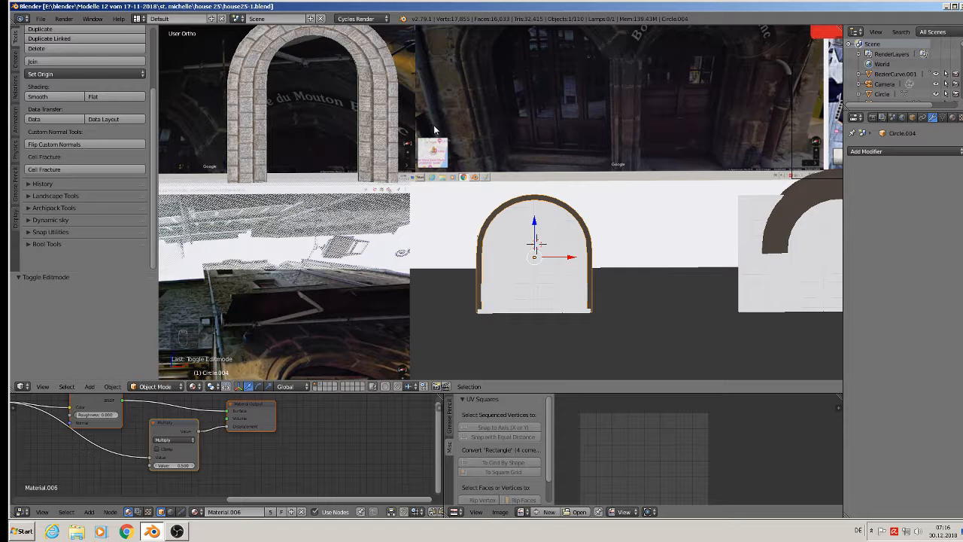
right_click(381, 110)
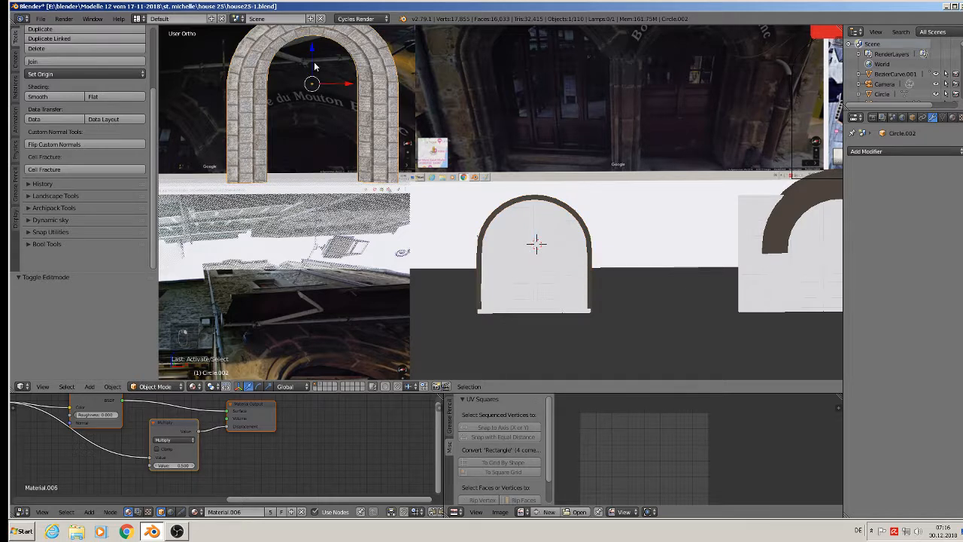
left_click_drag(314, 67, 570, 229)
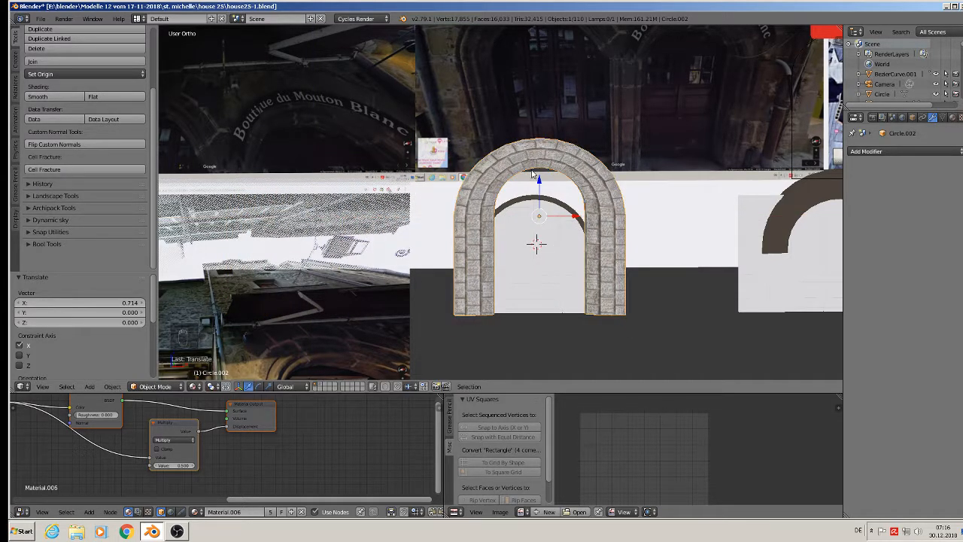
left_click_drag(532, 175, 565, 243)
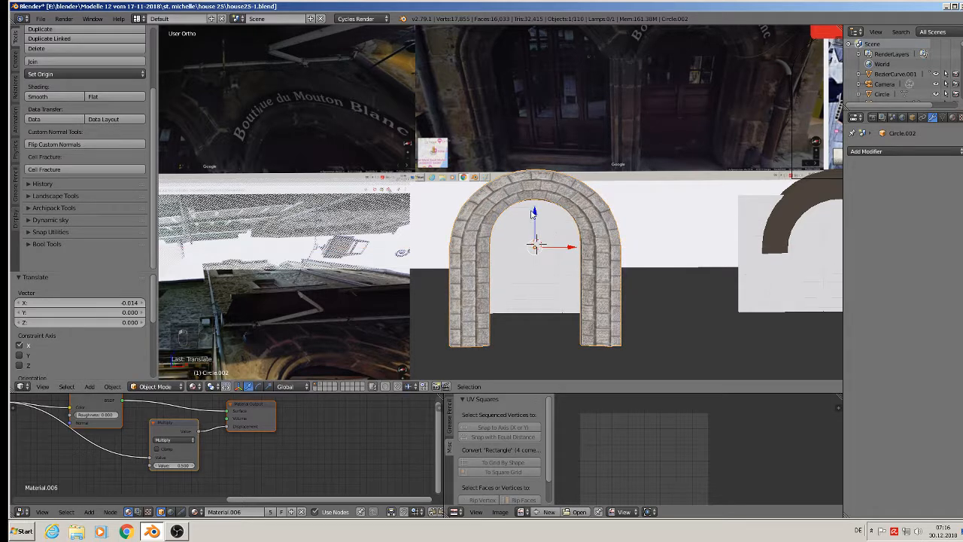
mouse_move(533, 213)
left_mouse_down()
mouse_move(535, 234)
mouse_move(536, 209)
left_mouse_up()
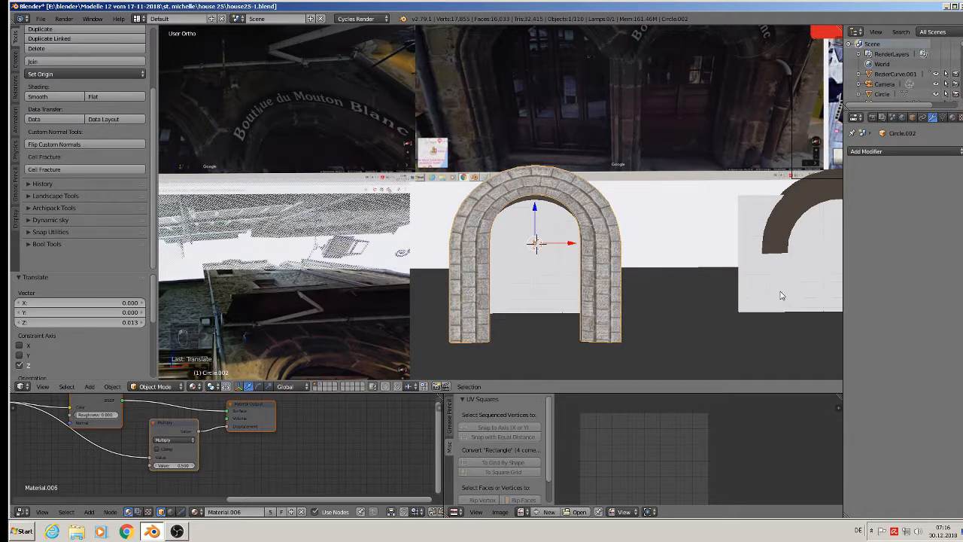
Step: Scale the stone arch to 1.246 along X and 1.064 along Z to match the door frame's width and height
key("s")
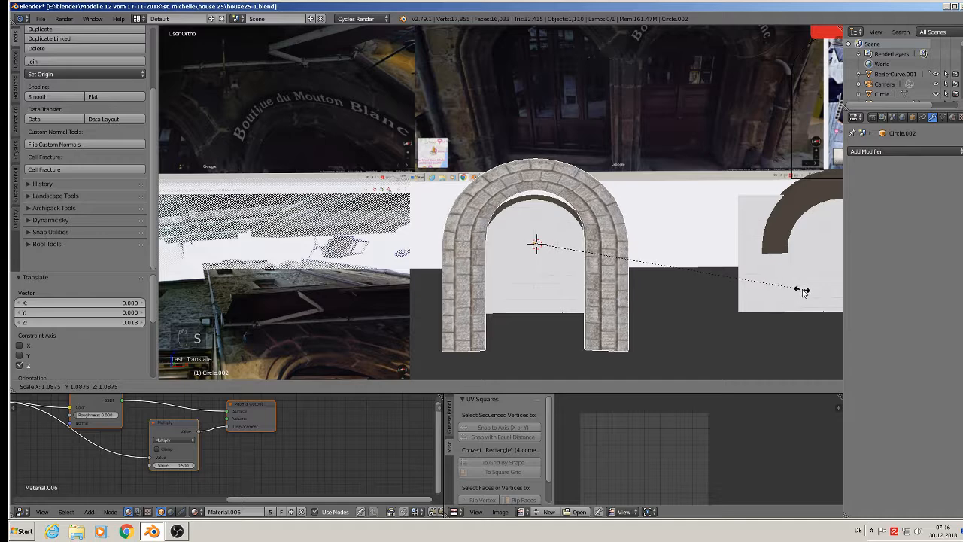
left_click(813, 286)
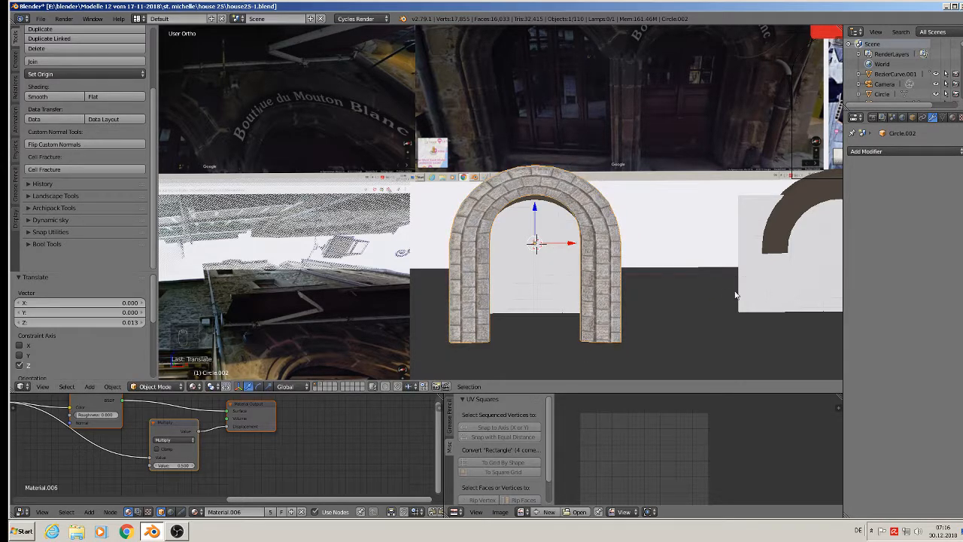
key("s")
key("x")
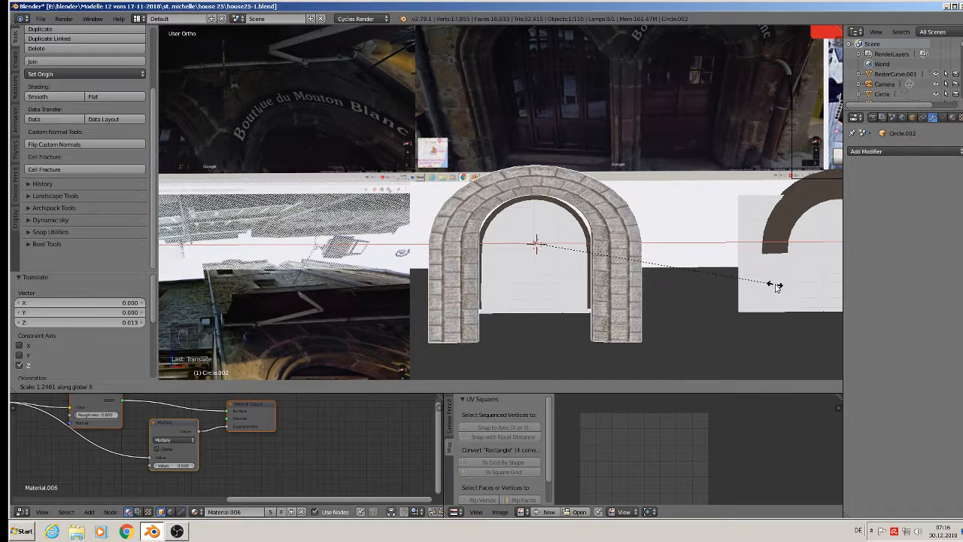
left_click(776, 286)
key("s")
key("z")
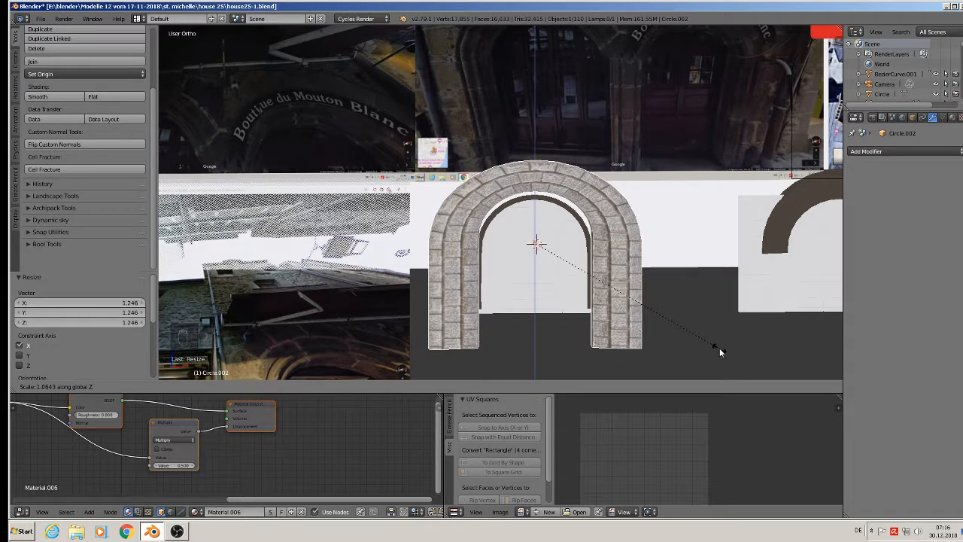
left_click(720, 351)
Step: Shift the stone arch by -0.014 along Z and -0.003 along X, and scale it uniformly to 0.976
key("g")
key("z")
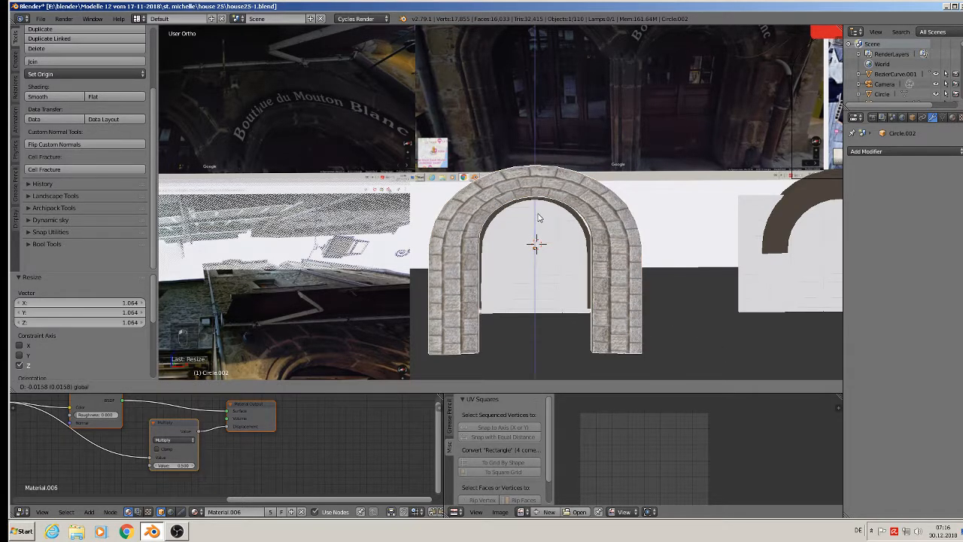
left_click(538, 218)
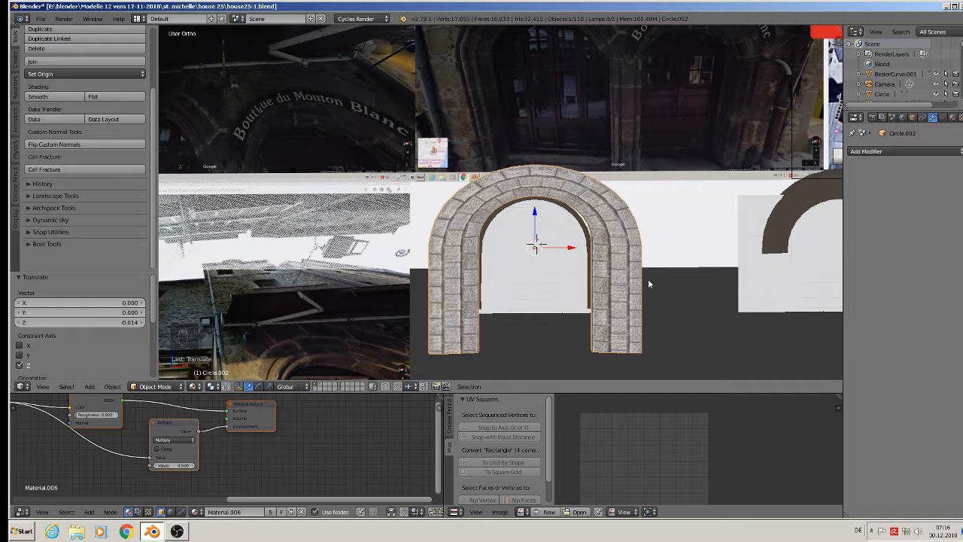
left_click_drag(570, 252, 569, 250)
key("s")
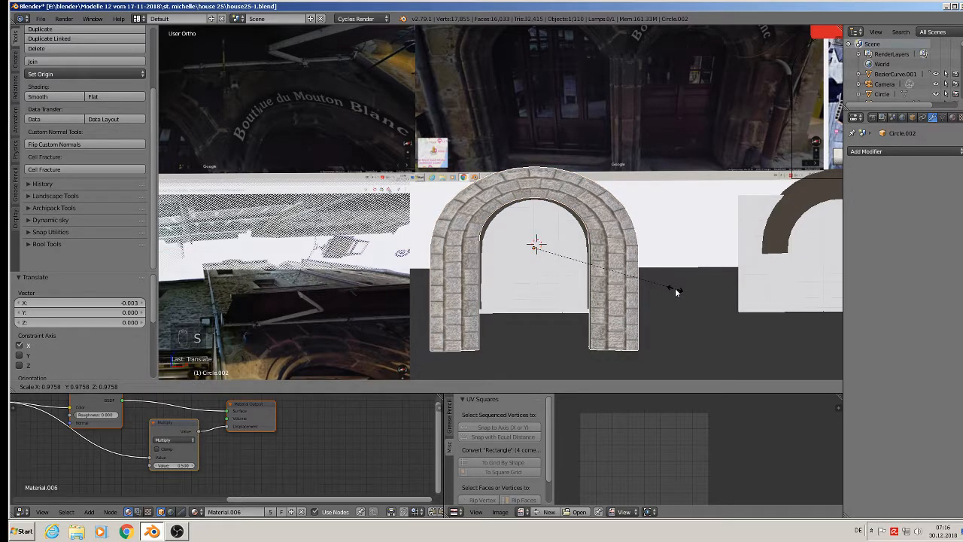
left_click(676, 287)
Step: Move the stone arch 0.535 along Y back to the first door and lower it by 0.053 along Z
middle_click_drag(675, 287, 651, 292)
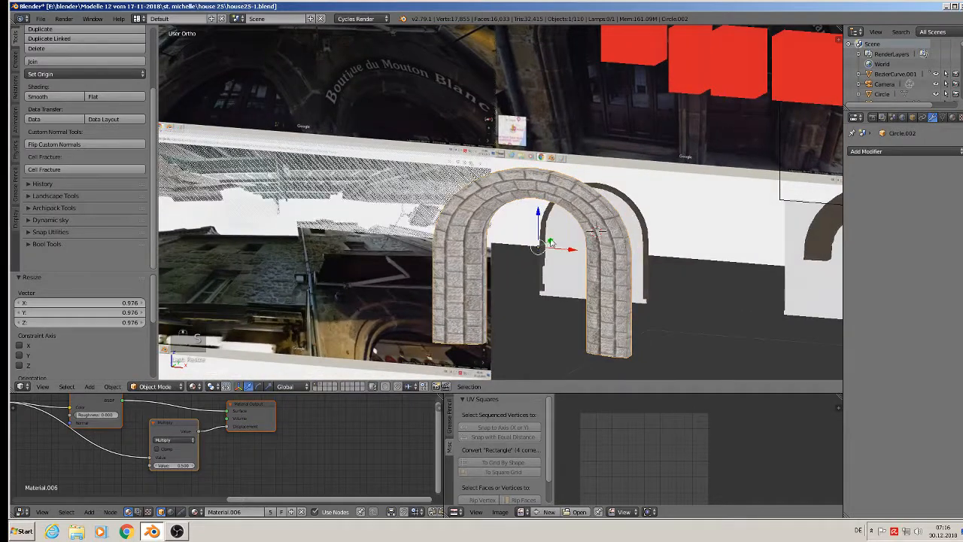
key("g")
key("y")
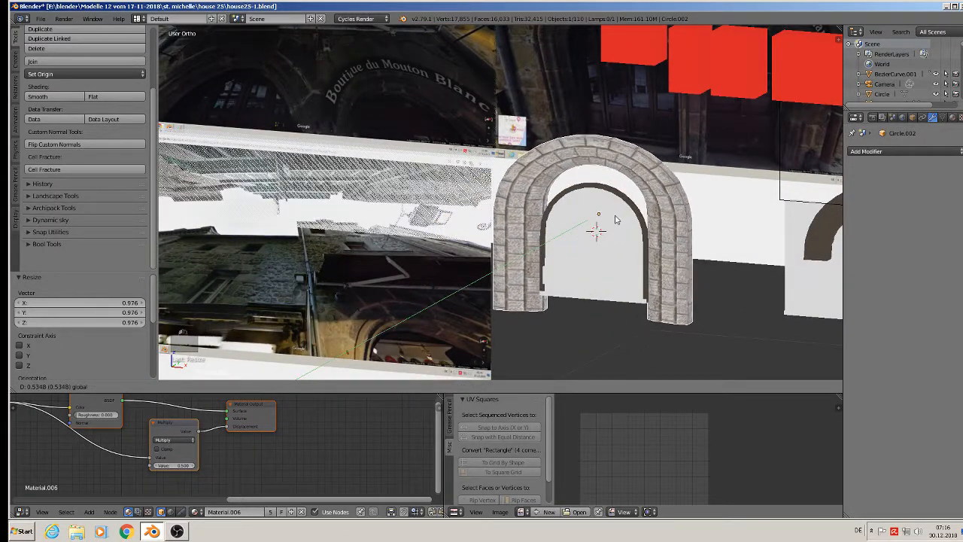
left_click(615, 213)
key("g")
key("z")
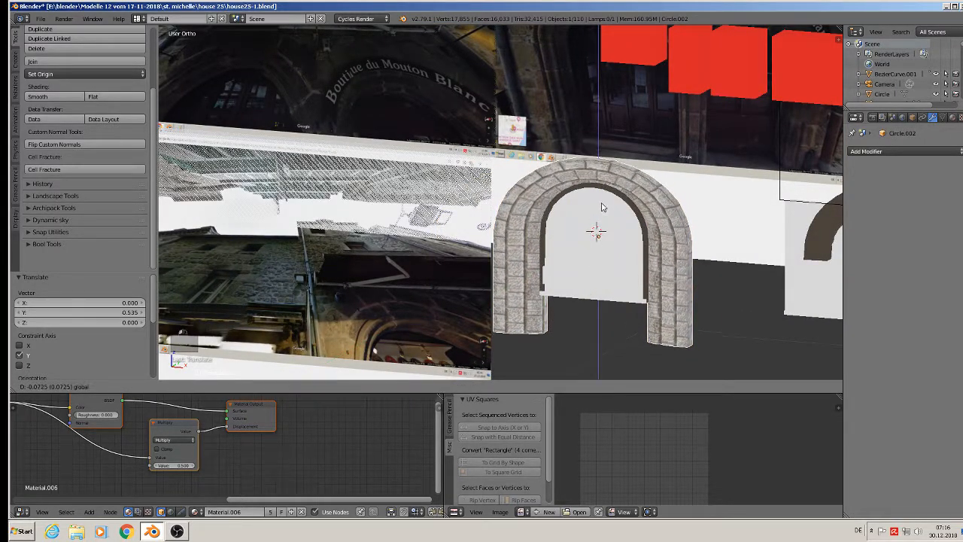
left_click(605, 201)
Step: Move the stone arch by -0.056 along Y and about 0.008 along X to align it around the door frame
key("g")
key("y")
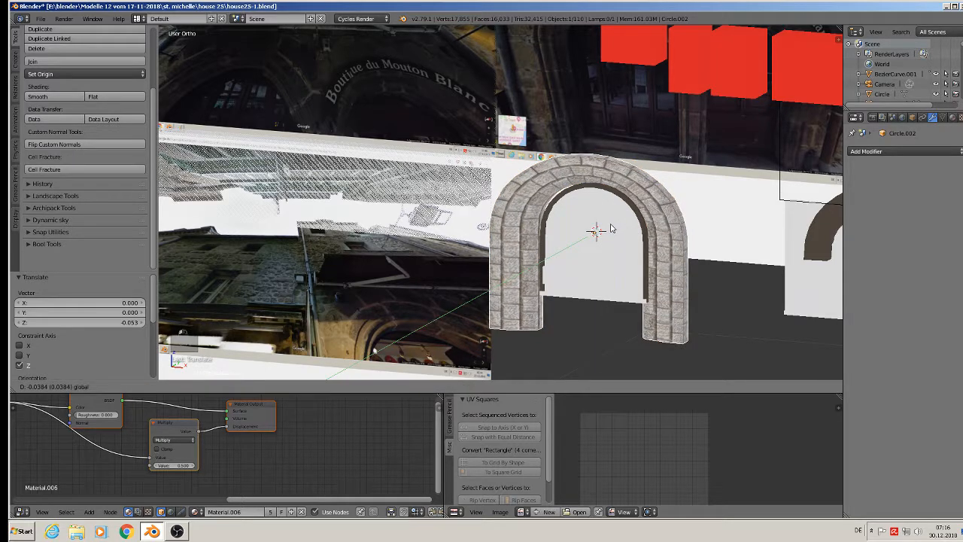
left_click(610, 231)
key("g")
key("x")
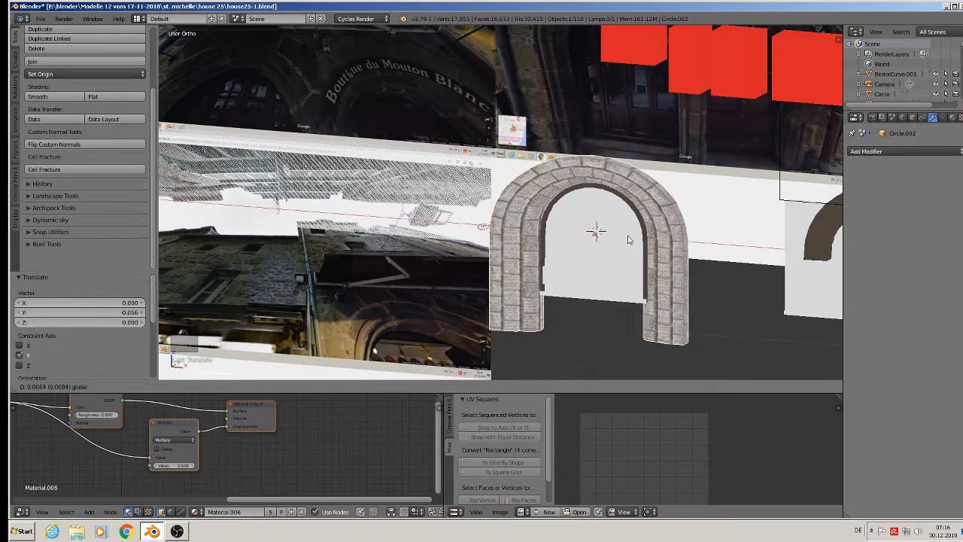
left_click(631, 239)
middle_click_drag(631, 239, 653, 222)
left_click_drag(629, 237, 632, 238)
middle_click_drag(633, 238, 587, 210)
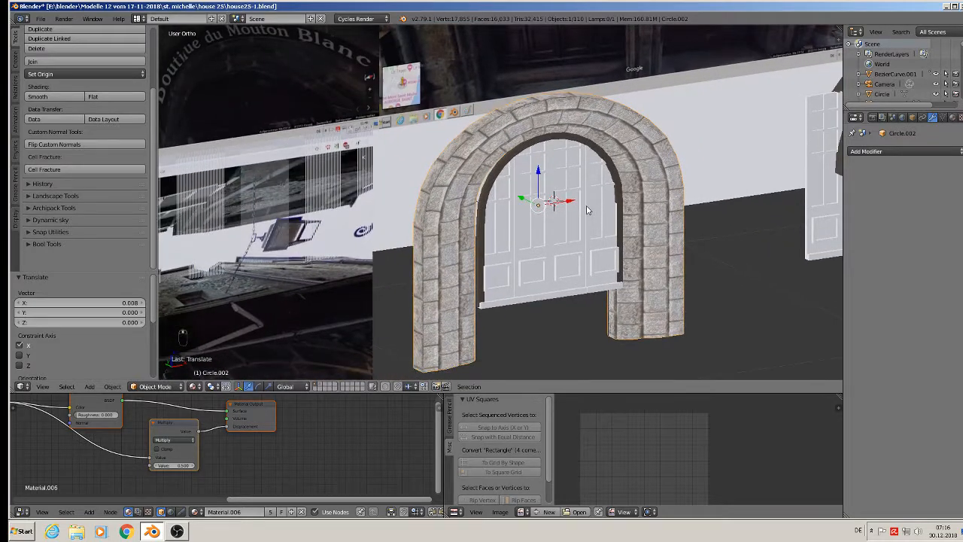
middle_click_drag(593, 263, 557, 248)
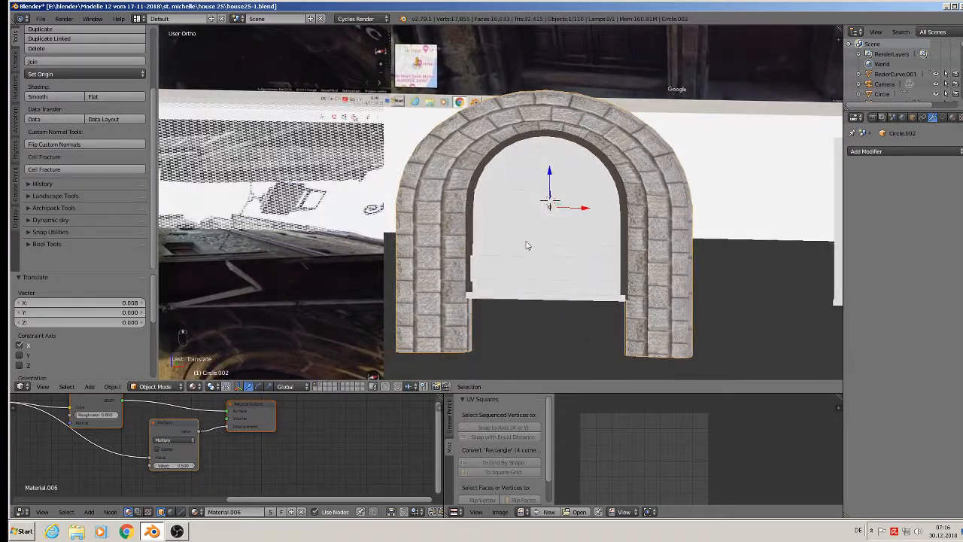
Step: Select the outer side faces on both straight legs of the stone arch in Edit Mode
key("Tab")
middle_click_drag(495, 245, 508, 324)
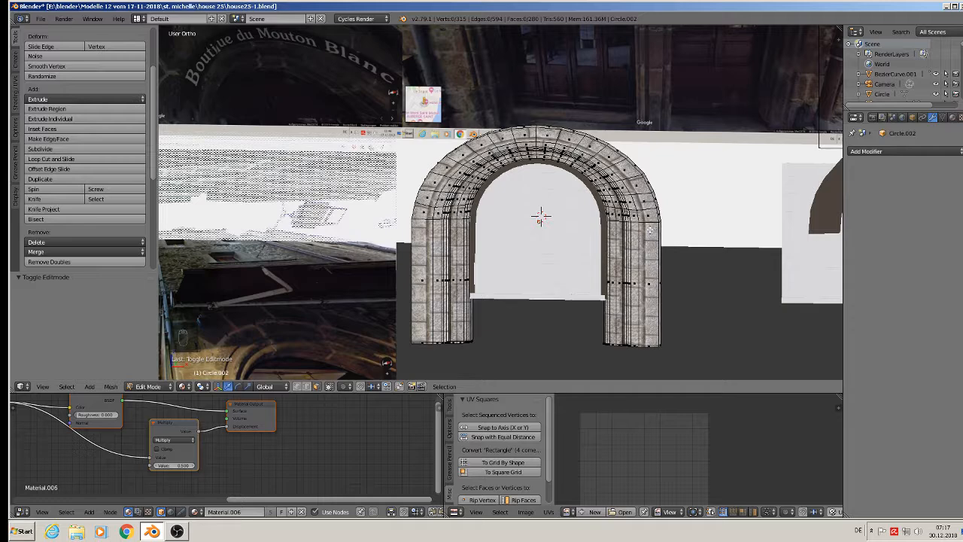
key("Tab")
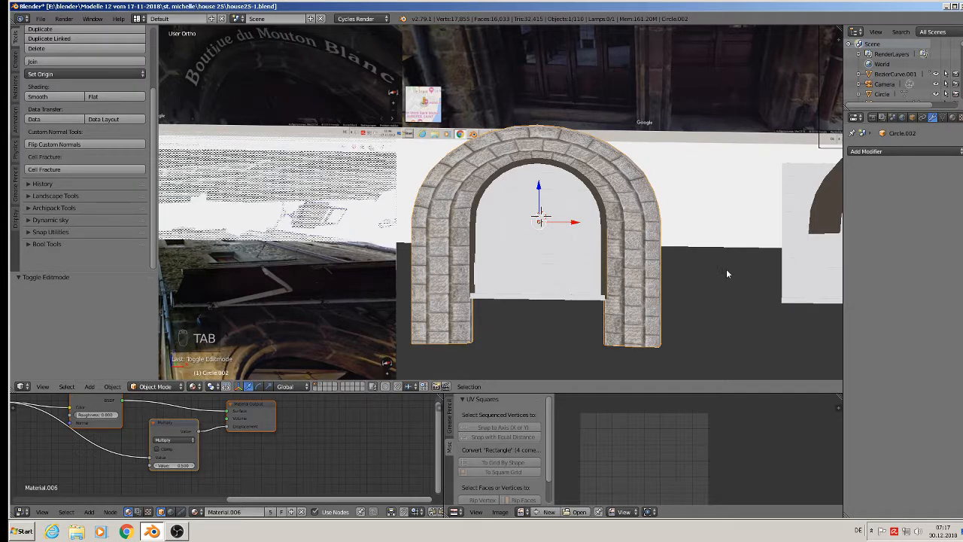
key("Tab")
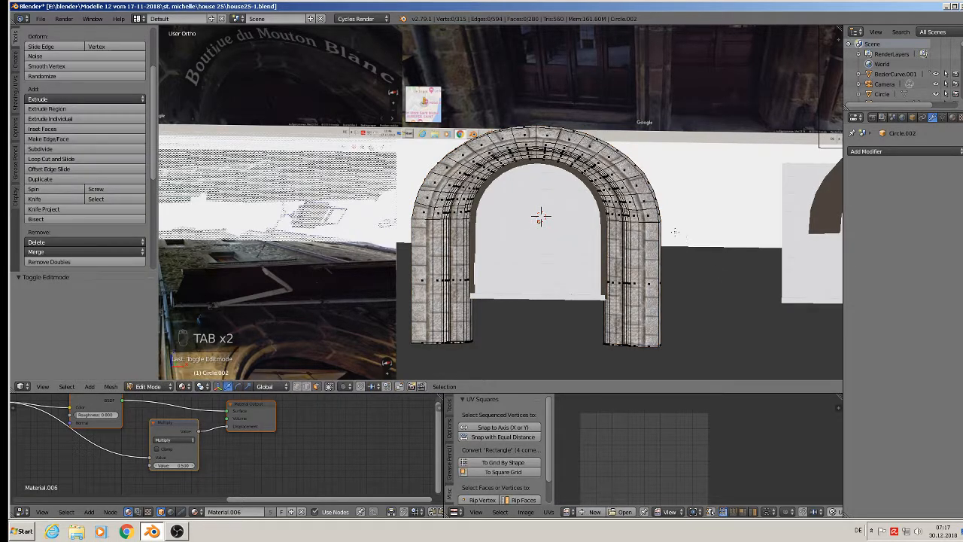
right_click(659, 262)
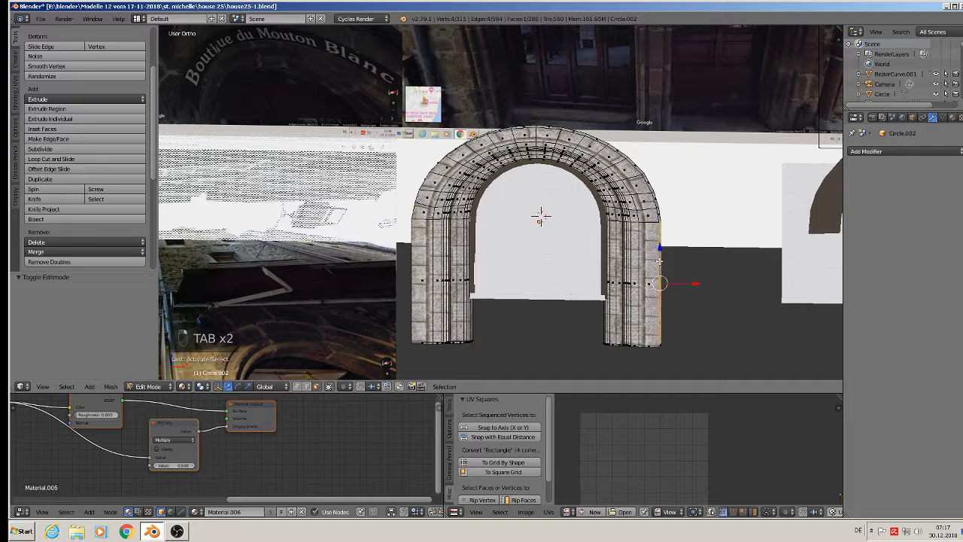
middle_click_drag(488, 281, 387, 333)
right_click(429, 297, "shift")
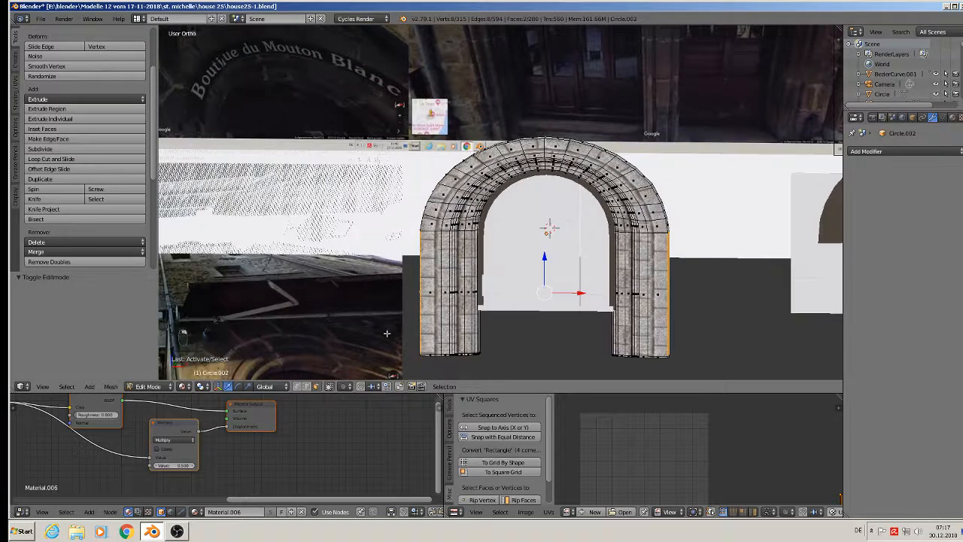
Step: Scale the arch legs' outer side faces to about 0.947 along X, using connected proportional editing with a size of 0.42
left_click(345, 386)
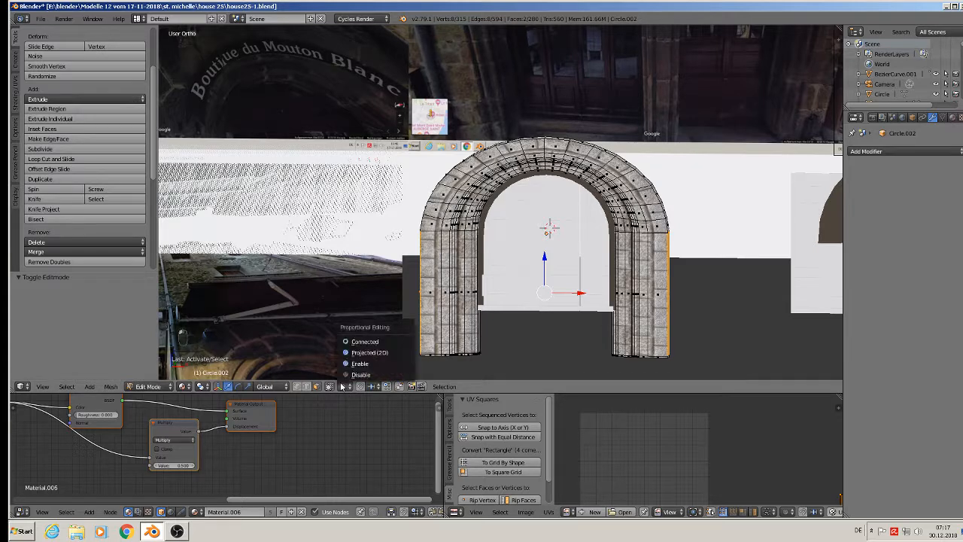
left_click(366, 343)
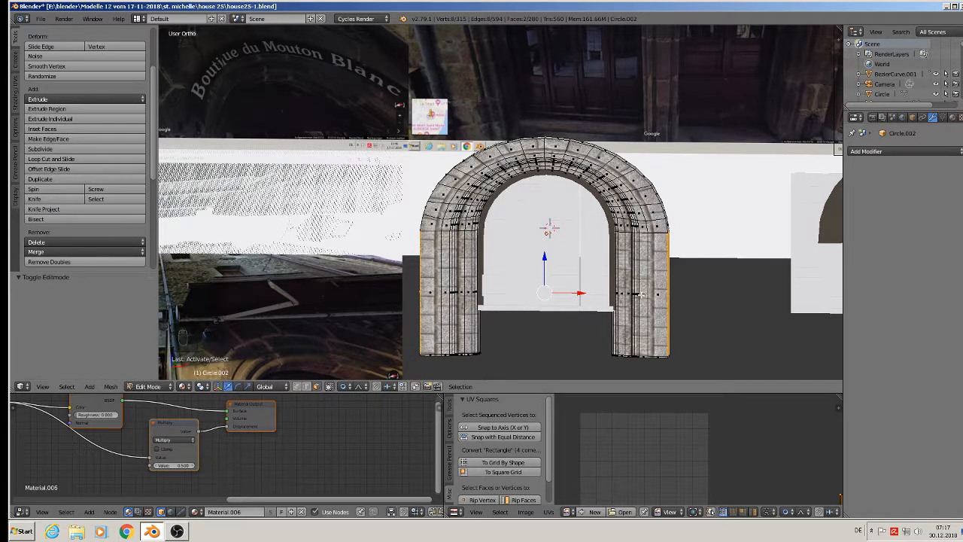
key("KP_1")
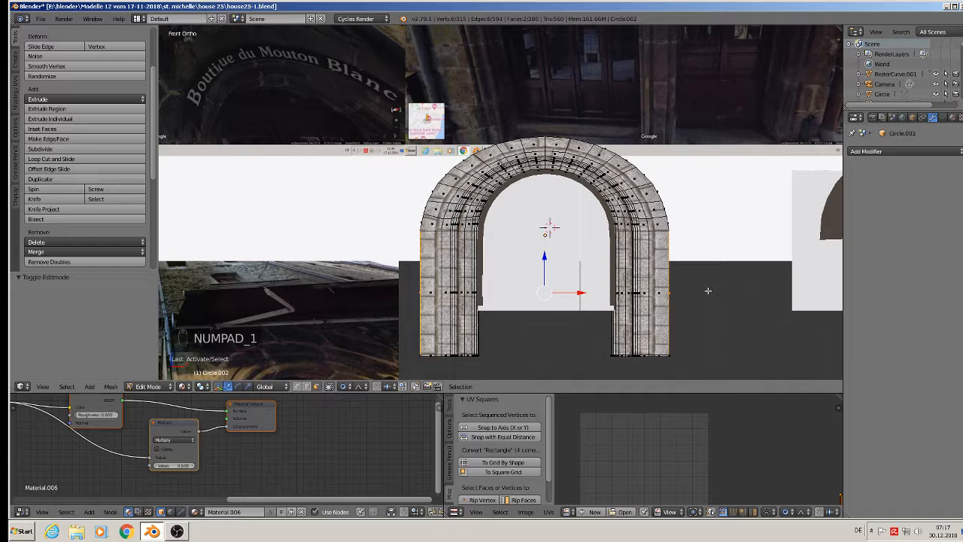
key("s")
key("x")
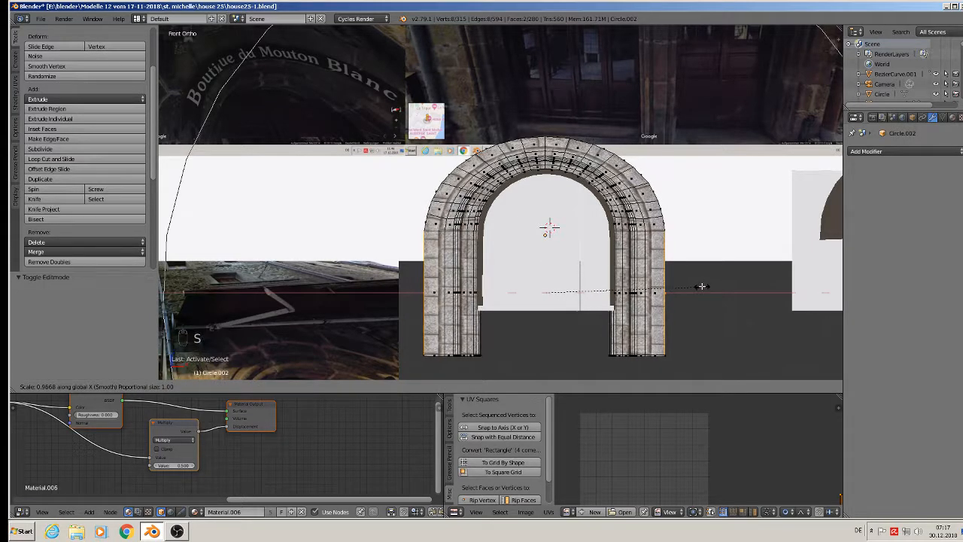
scroll(699, 283, "up", 4)
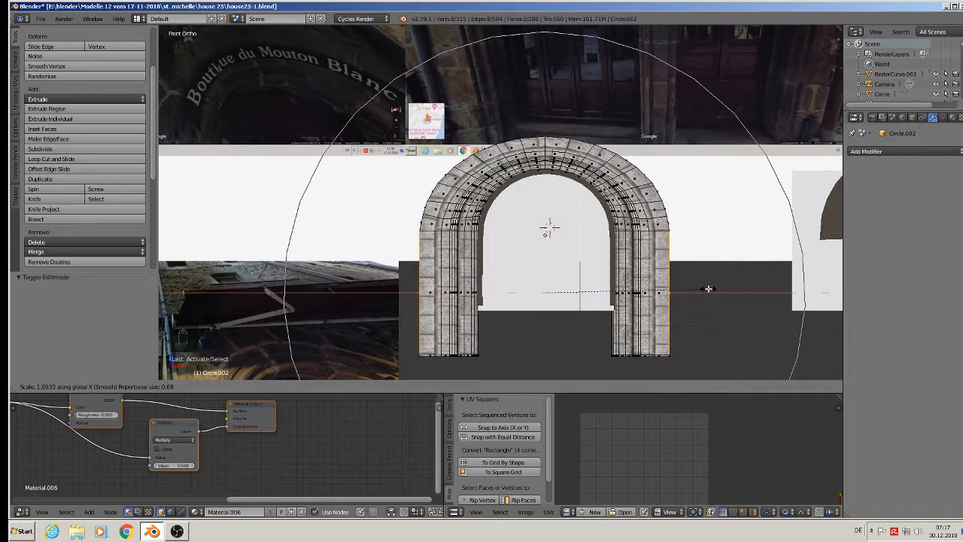
scroll(707, 288, "down", 4)
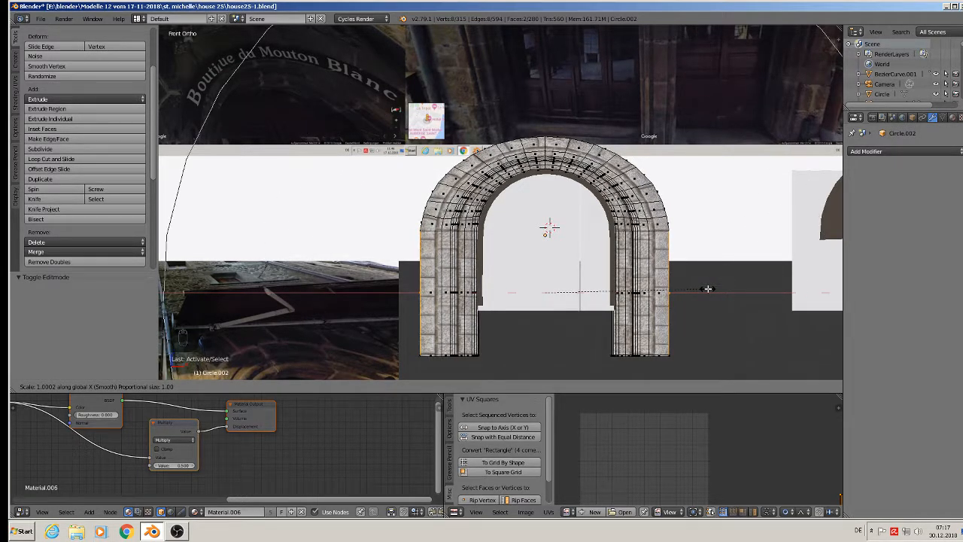
scroll(707, 288, "up", 4)
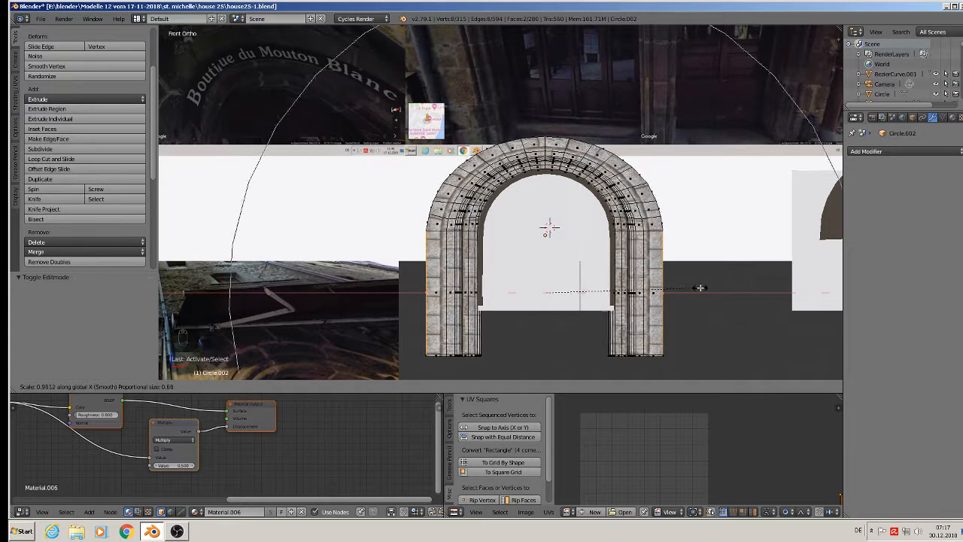
scroll(700, 287, "up", 3)
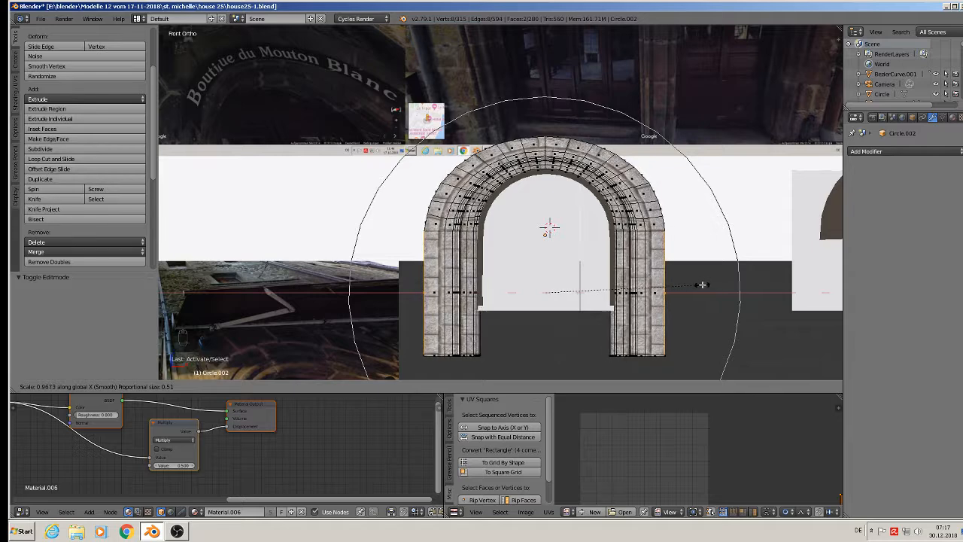
scroll(700, 283, "up", 2)
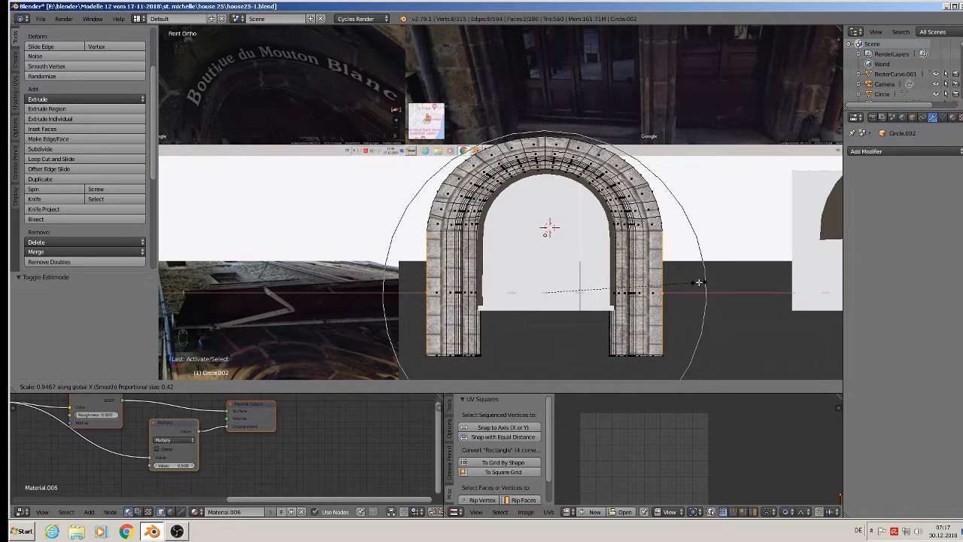
left_click(699, 283)
key("Tab")
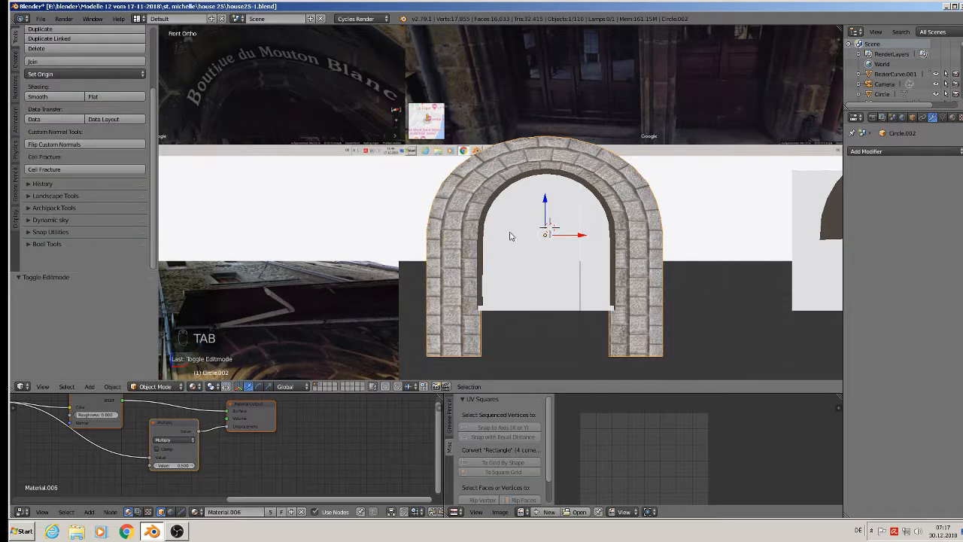
Step: Disable proportional editing and raise the bottom ends of both arch legs along Z to the base of the door
key("Tab")
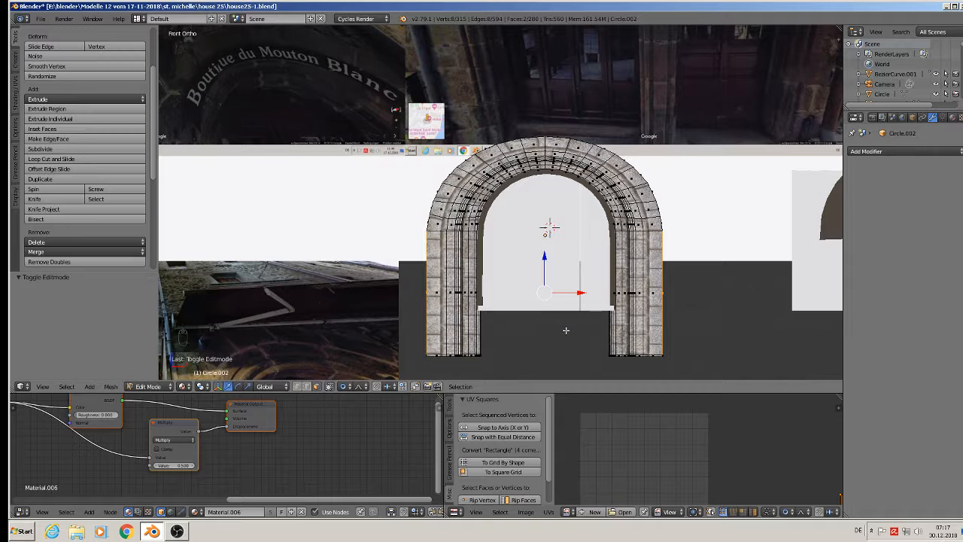
key("a")
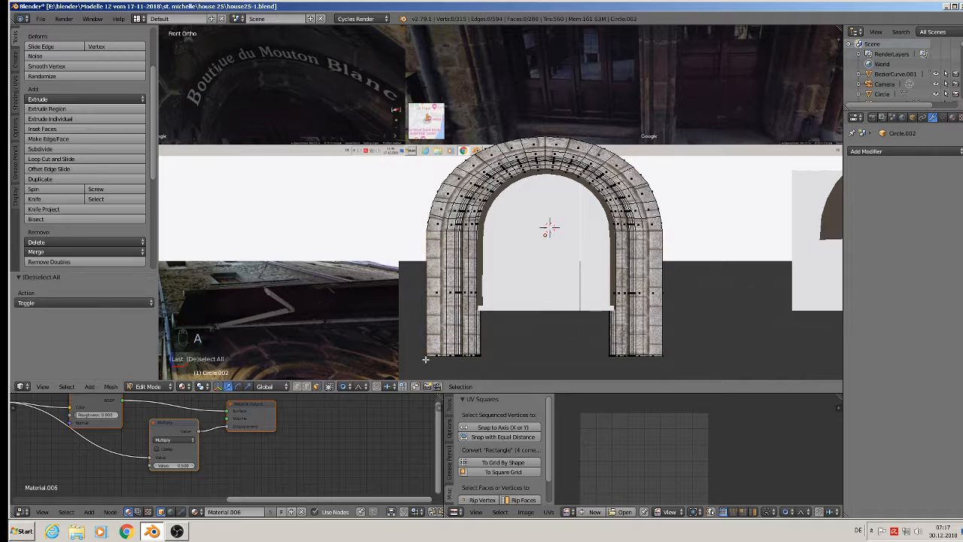
left_click(347, 387)
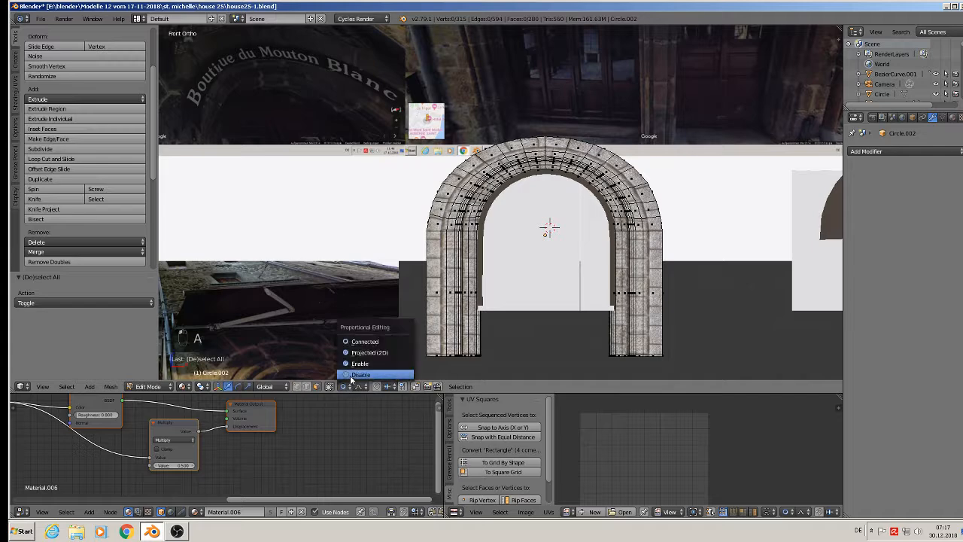
left_click(334, 369)
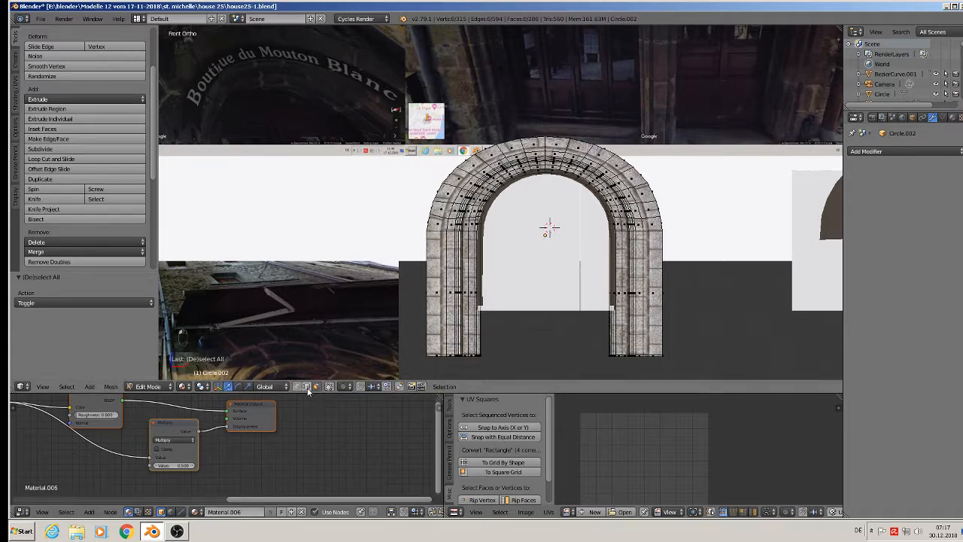
key("a")
key("a")
key("c")
left_click_drag(430, 356, 712, 360)
right_click(712, 360)
key("g")
key("z")
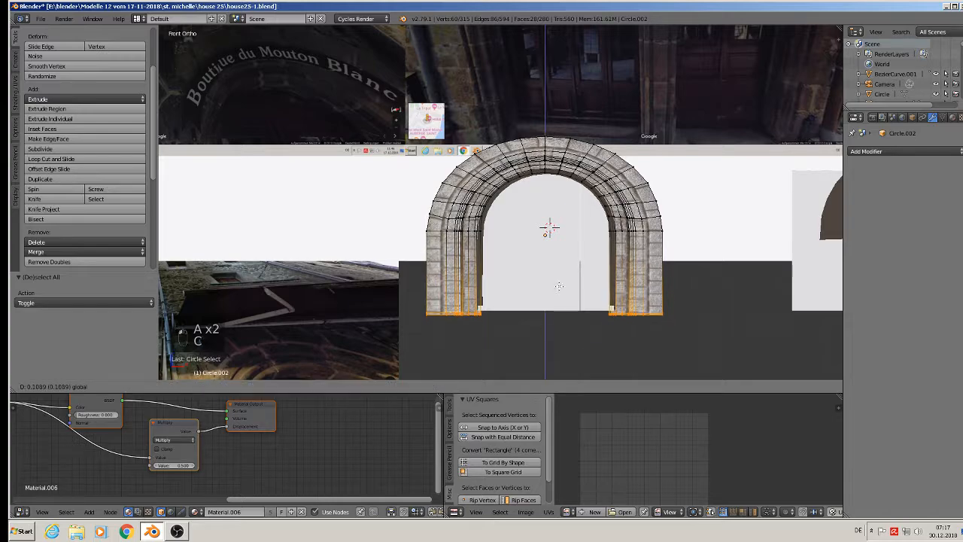
left_click(560, 282)
key("Tab")
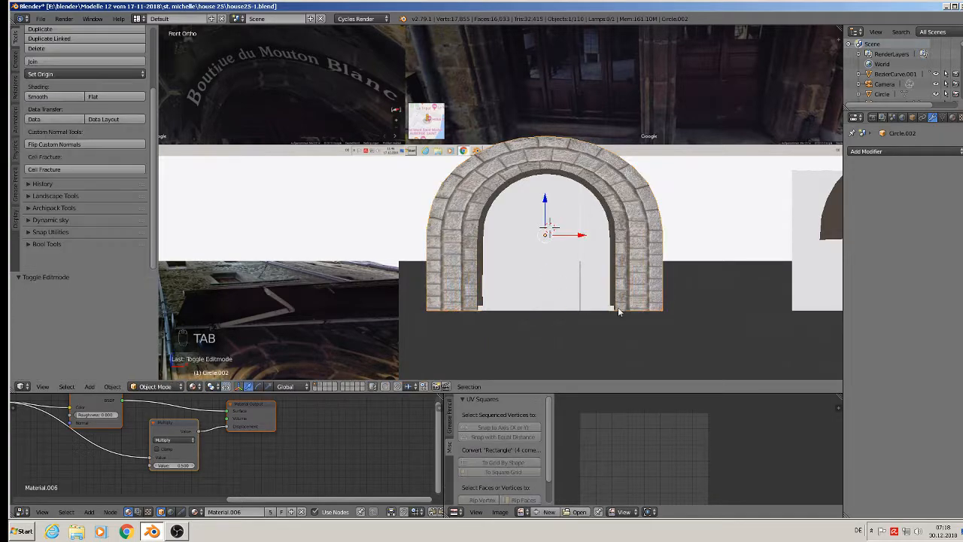
Step: Switch to face selection and select the outer side faces of both stone arch legs again
middle_click_drag(618, 308, 614, 251)
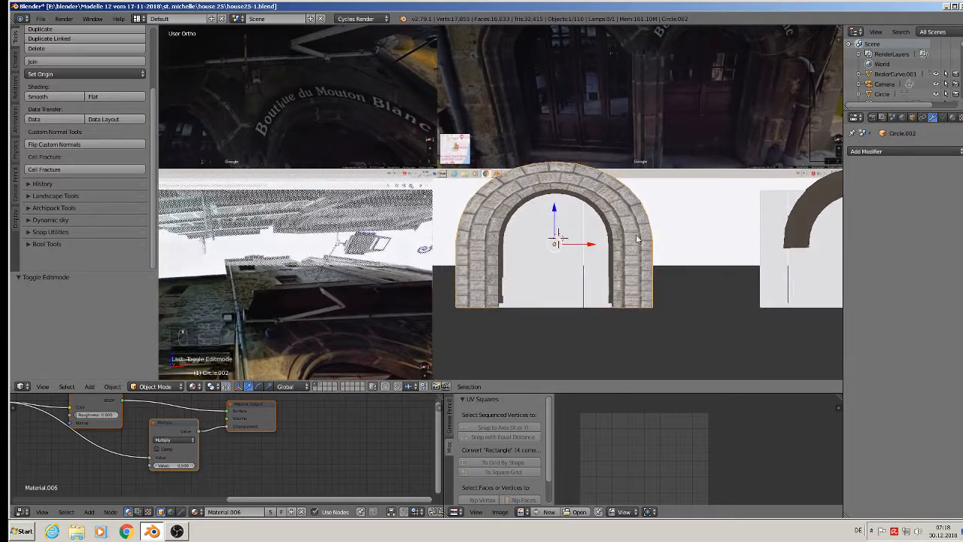
middle_click_drag(641, 284, 639, 303)
scroll(630, 289, "up", 2)
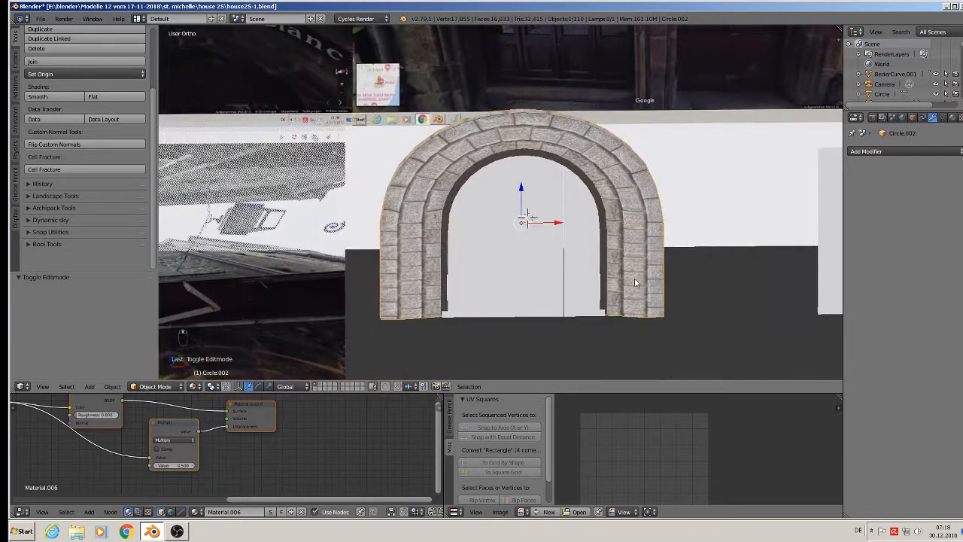
key("Up")
key("KP_1")
key("Tab")
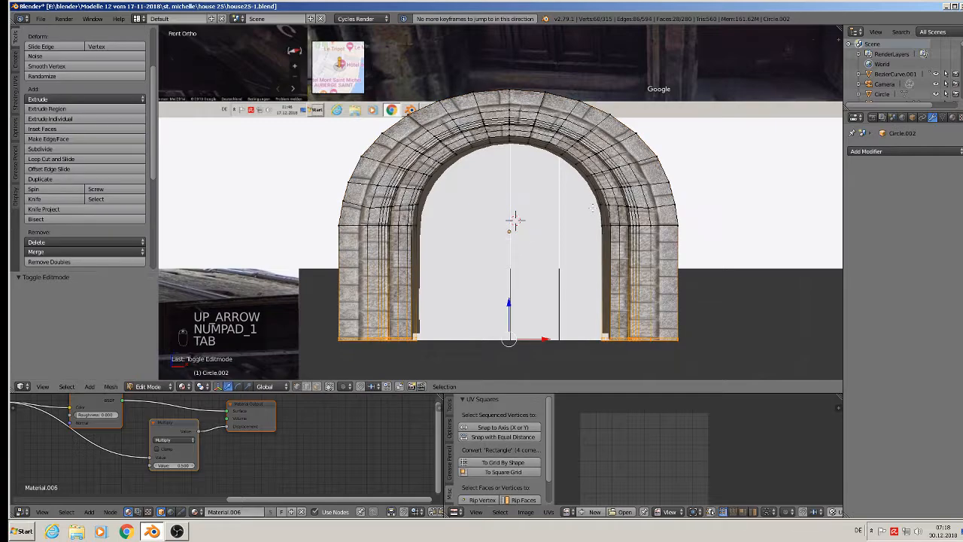
middle_click_drag(649, 251, 587, 267)
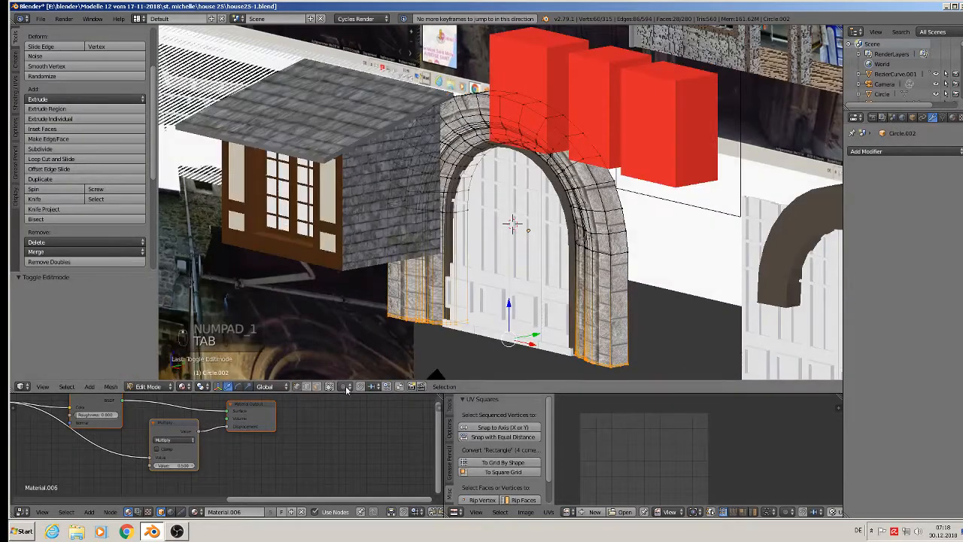
left_click(317, 386)
right_click(619, 307)
middle_click_drag(629, 297, 711, 283)
right_click(295, 301, "shift")
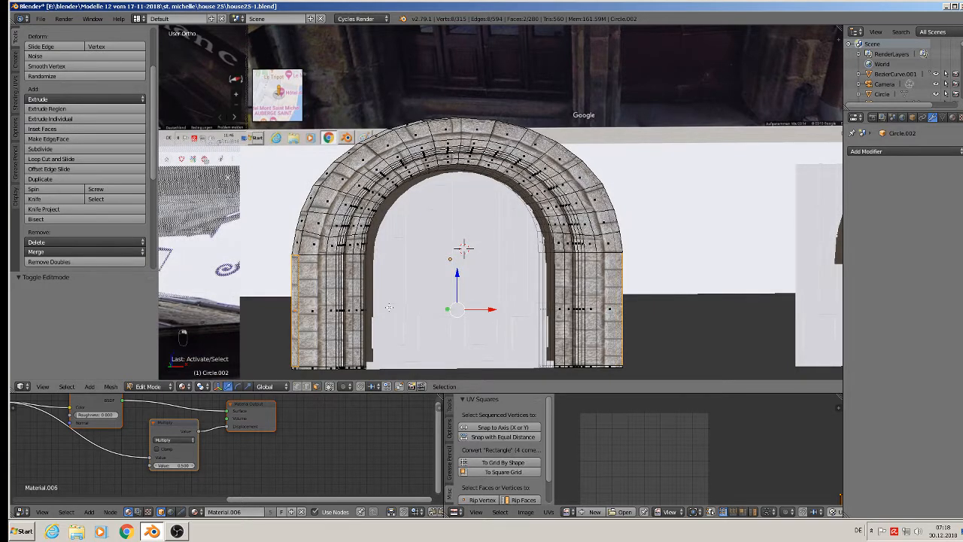
middle_click_drag(390, 307, 423, 305)
key("KP_1")
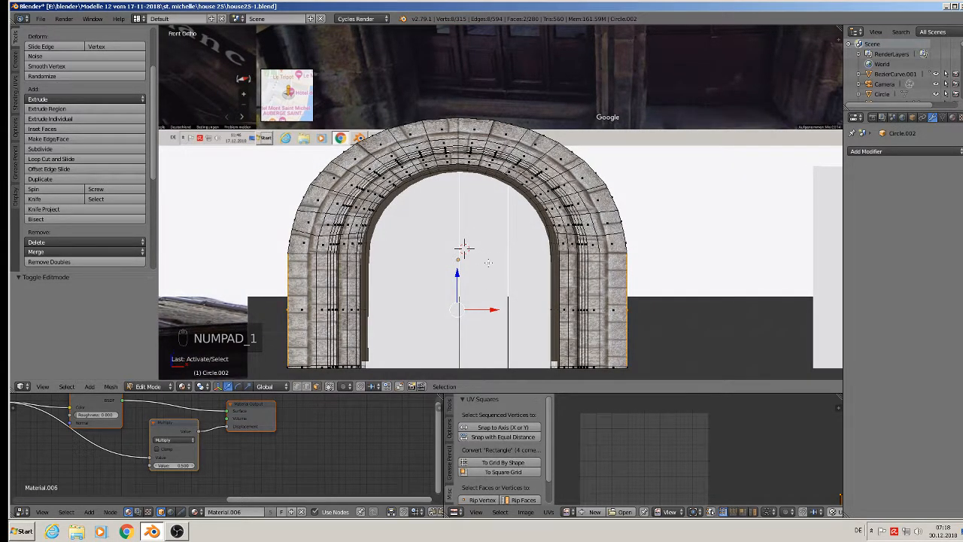
middle_click_drag(474, 273, 465, 289)
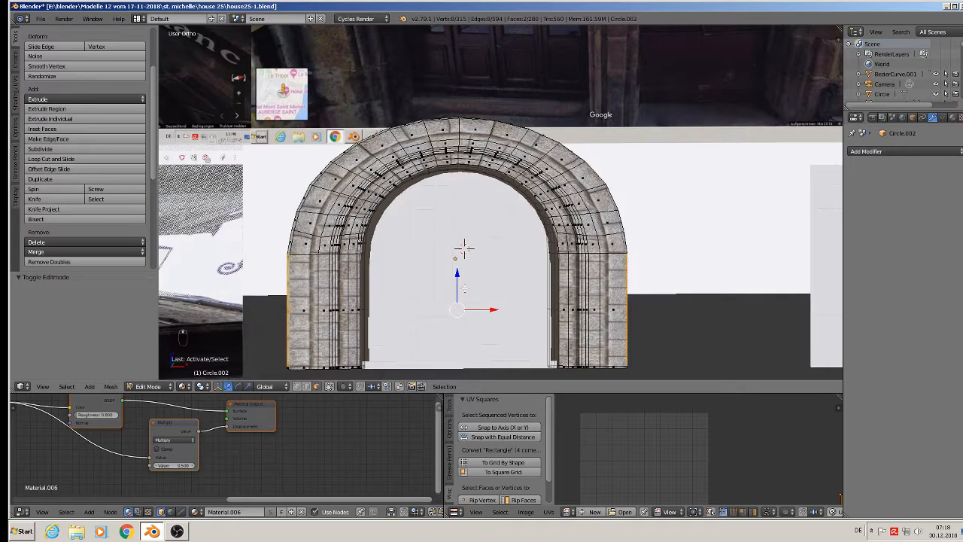
Step: Enable connected proportional editing and scale the arch legs' outer side faces to 0.627 along X with a proportional size of 1.95
left_click(342, 387)
left_click(365, 341)
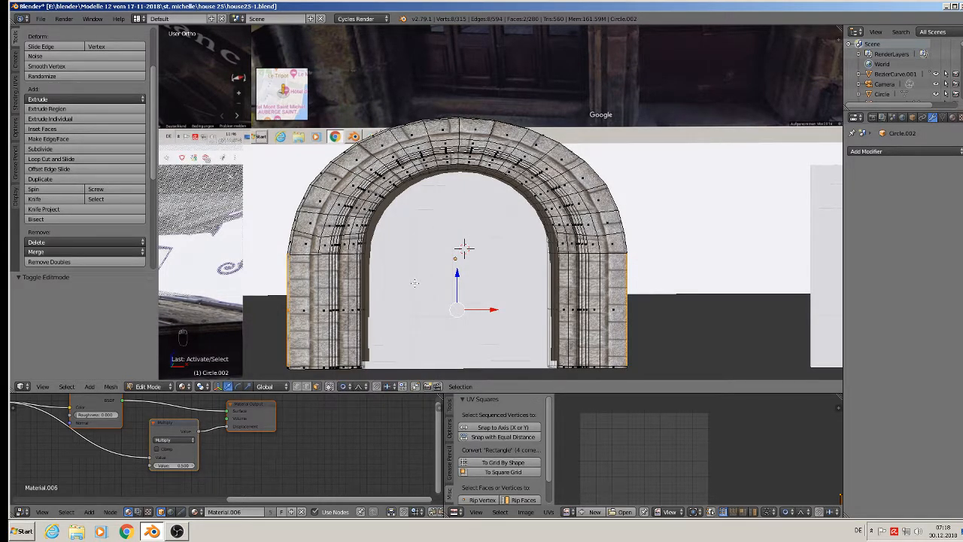
key("KP_1")
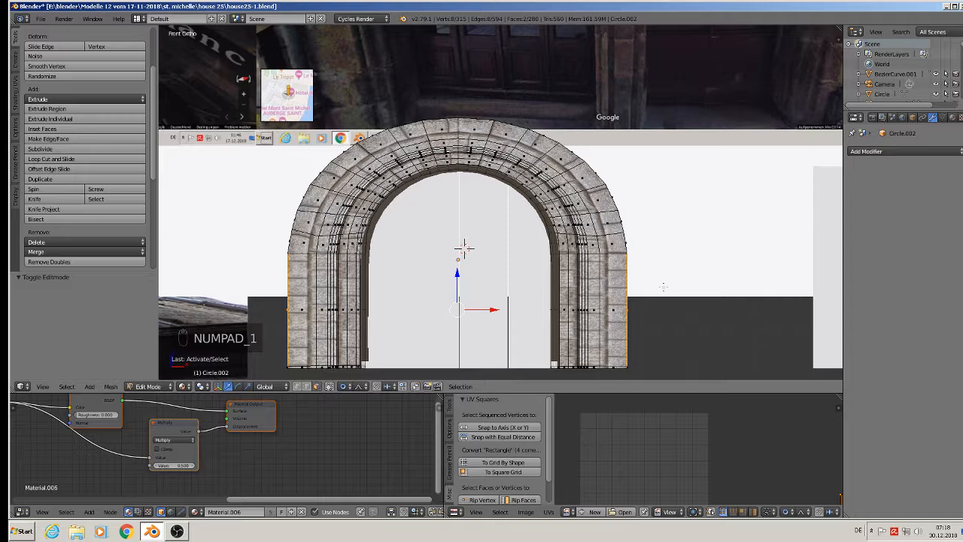
key("s")
key("x")
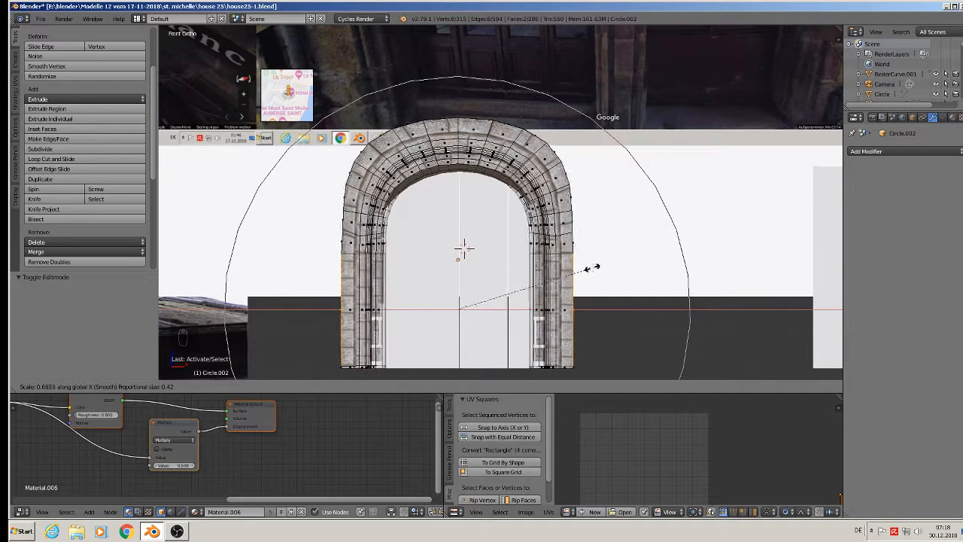
scroll(592, 268, "down", 5)
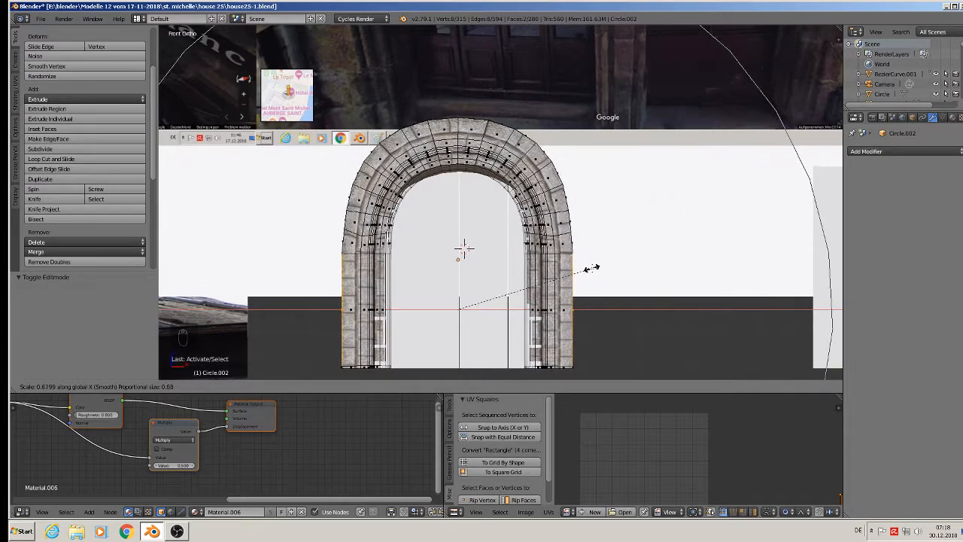
scroll(589, 268, "down", 1)
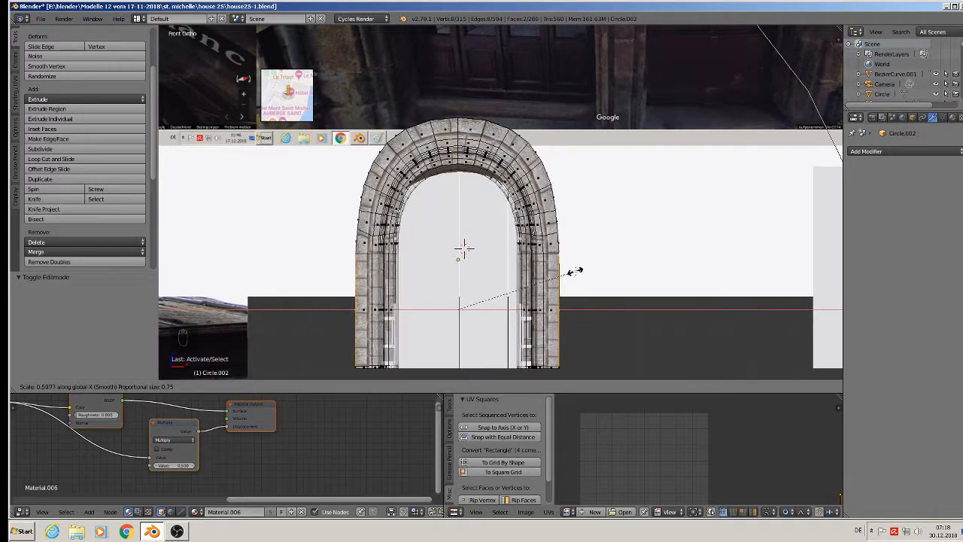
scroll(592, 270, "down", 1)
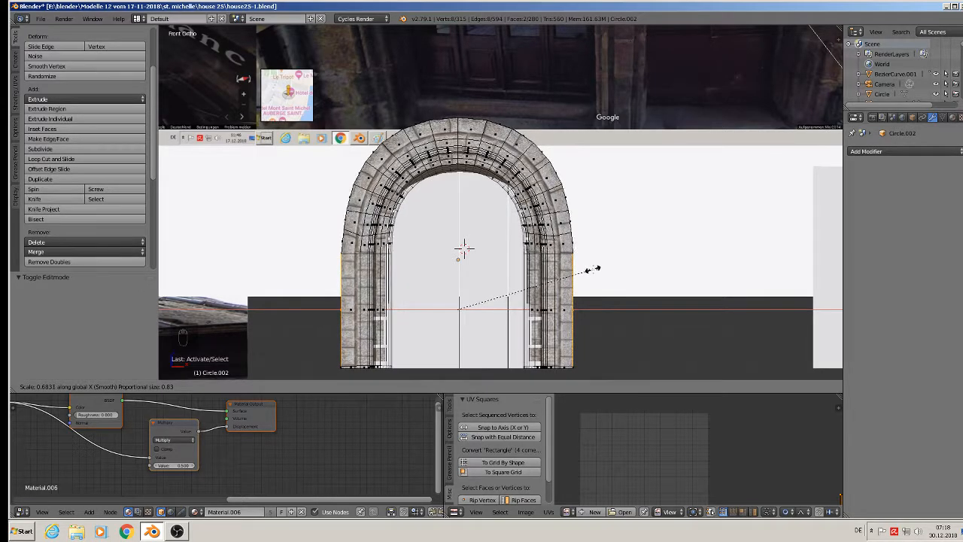
scroll(586, 265, "down", 7)
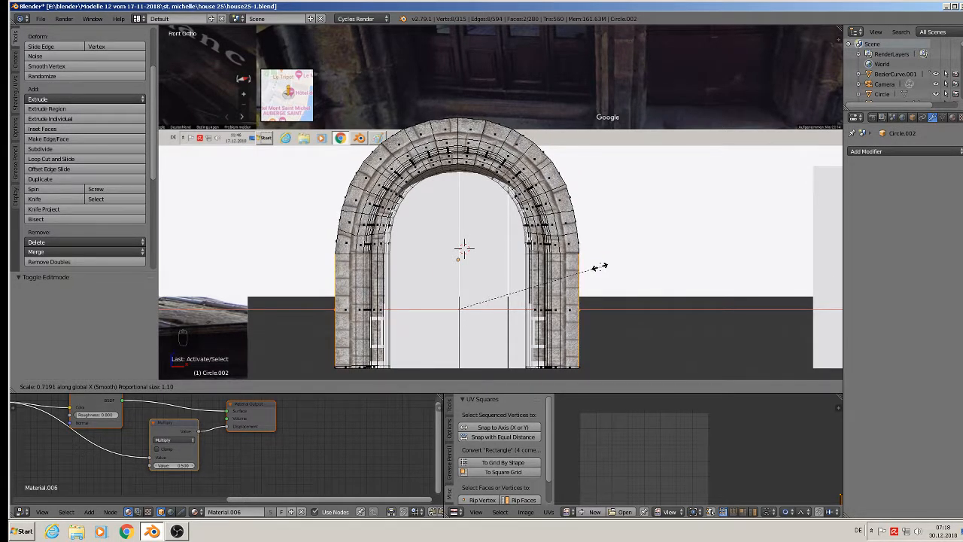
scroll(583, 261, "down", 2)
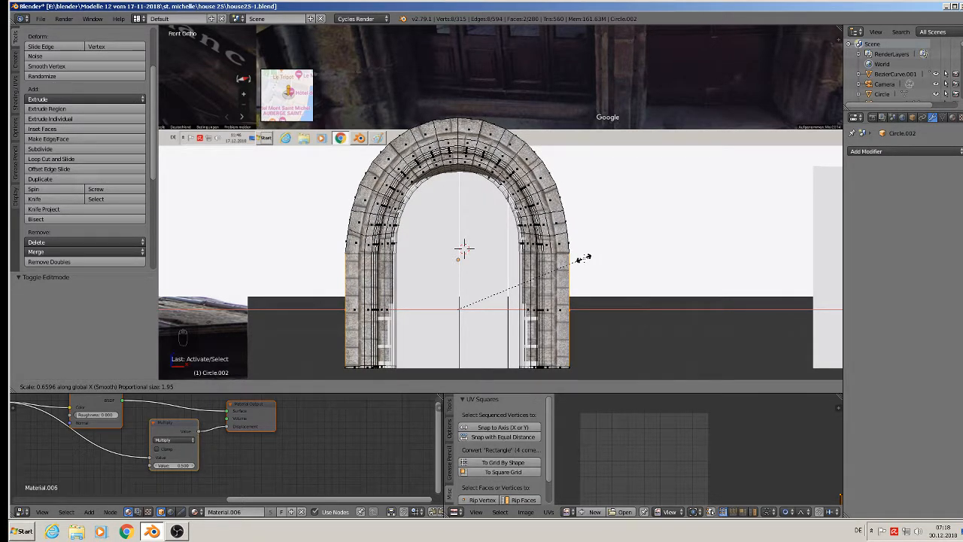
left_click(576, 257)
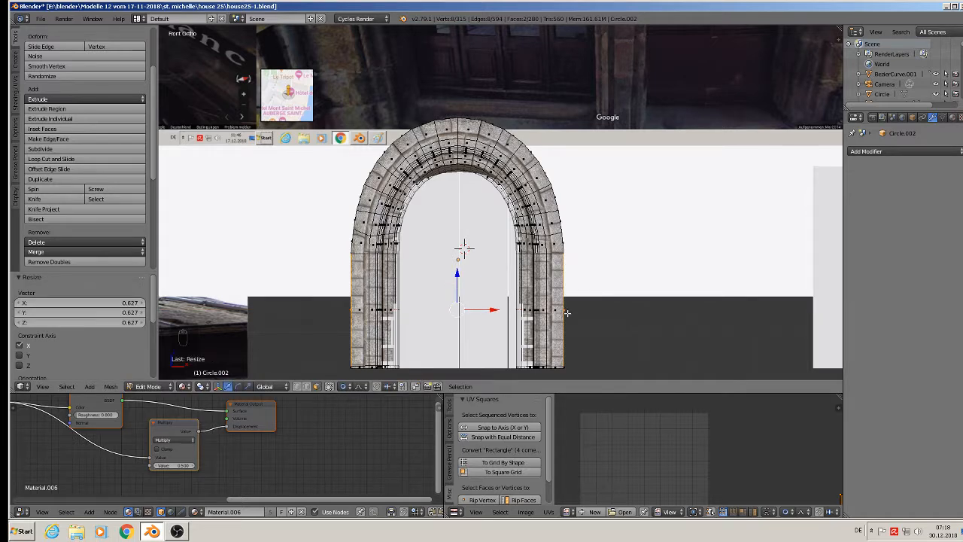
Step: Widen the arch legs again by scaling the selected side faces to about 1.465 along X, keeping the proportional size of 1.95
key("s")
key("x")
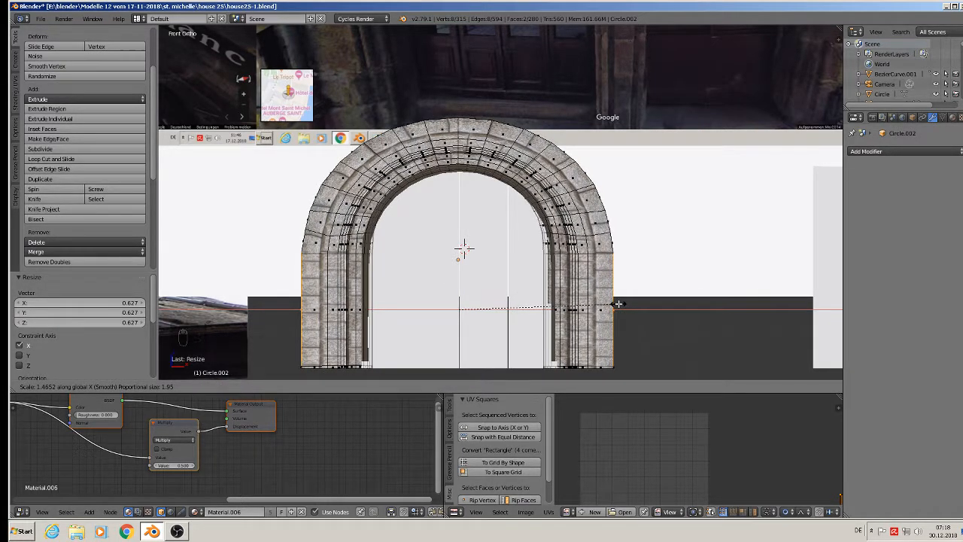
left_click(618, 303)
Step: Select the continuous loop of outer rim faces running around the whole stone arch in Edit Mode
key("Tab")
middle_click_drag(573, 260, 554, 236)
key("Tab")
scroll(574, 222, "up", 3)
right_click(542, 163, "alt")
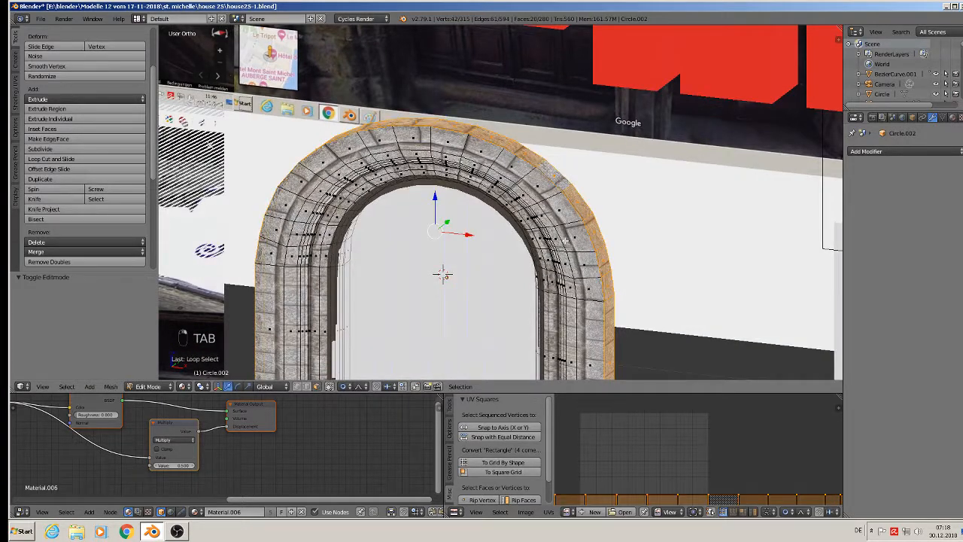
middle_click_drag(542, 164, 622, 294)
scroll(591, 244, "down", 2)
key("s")
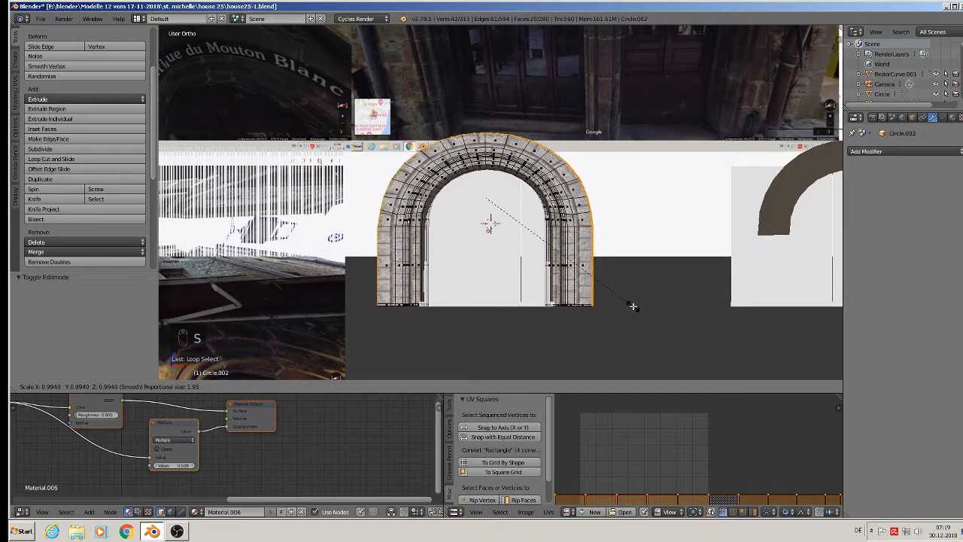
left_click(632, 306)
Step: Disable proportional editing and scale the stone arch's outer rim face loop uniformly to 0.847
left_click(345, 388)
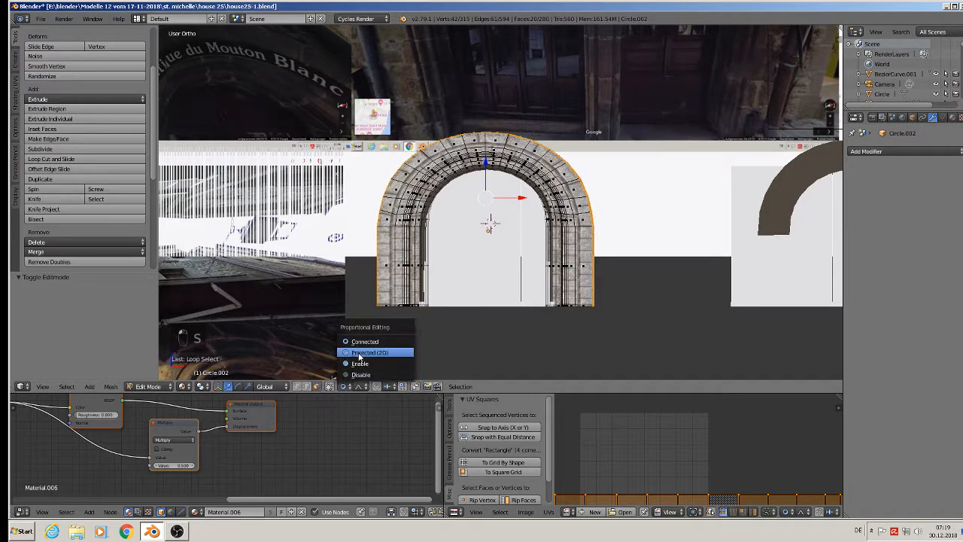
left_click(366, 369)
scroll(557, 288, "up", 3)
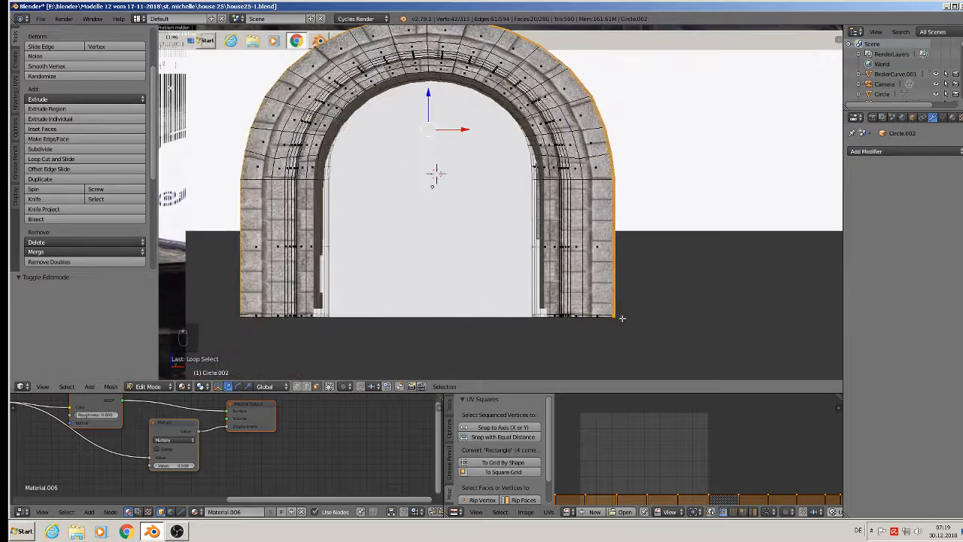
key("s")
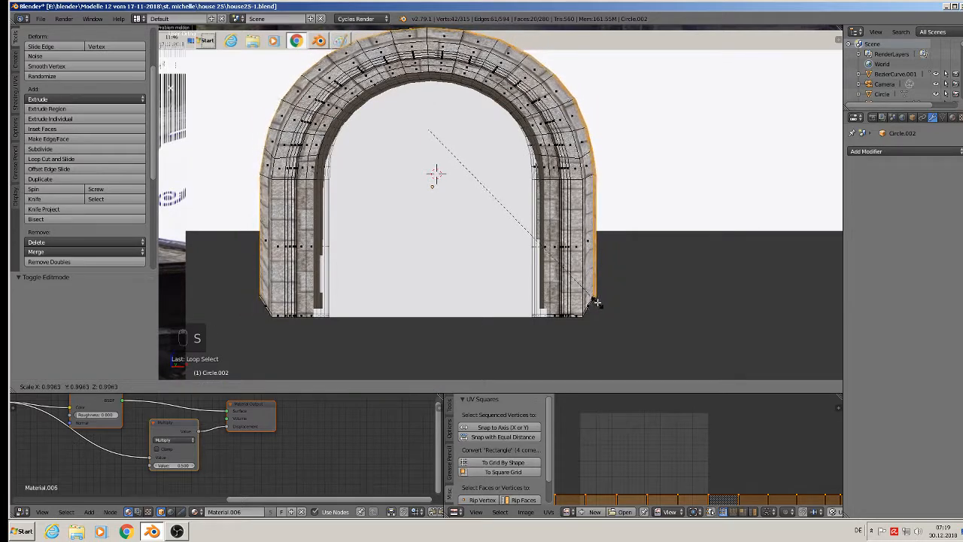
left_click(587, 295)
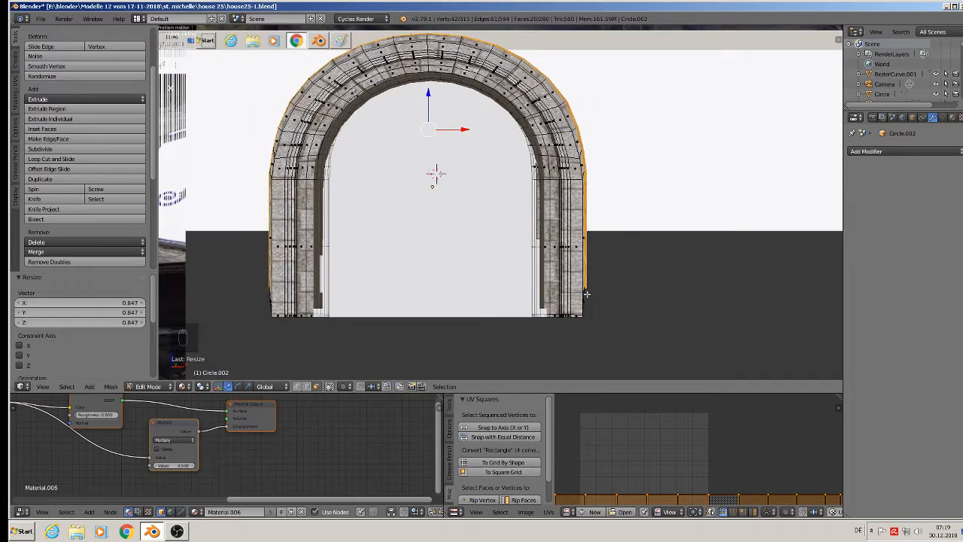
Step: Lower the bottom end face of the right arch leg's outer strip by 0.043 along Z to the base of the door
middle_click_drag(584, 292, 551, 299)
scroll(567, 304, "up", 3)
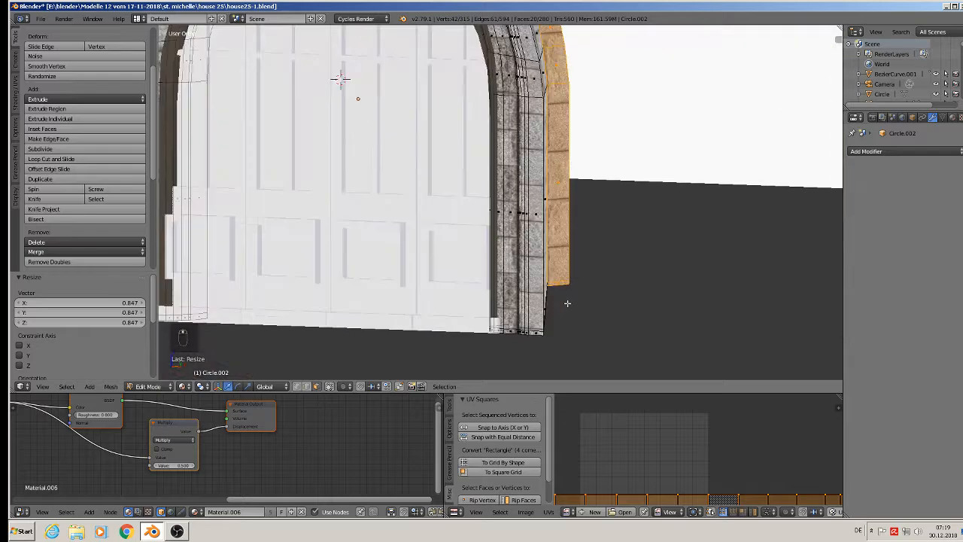
right_click(561, 283)
left_click_drag(561, 259, 554, 307)
Step: Lower the bottom end face of the left leg's outer strip by about 0.043 along Z and return the arch to Object Mode
scroll(534, 293, "down", 3)
middle_click_drag(554, 307, 530, 227)
scroll(531, 287, "up", 2)
scroll(362, 276, "up", 2)
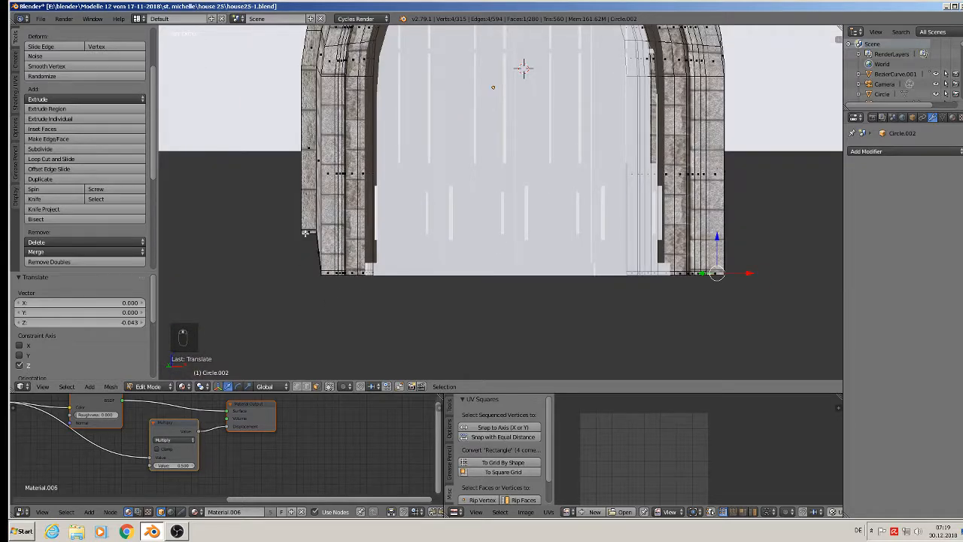
right_click(306, 233)
left_click_drag(310, 205, 314, 246)
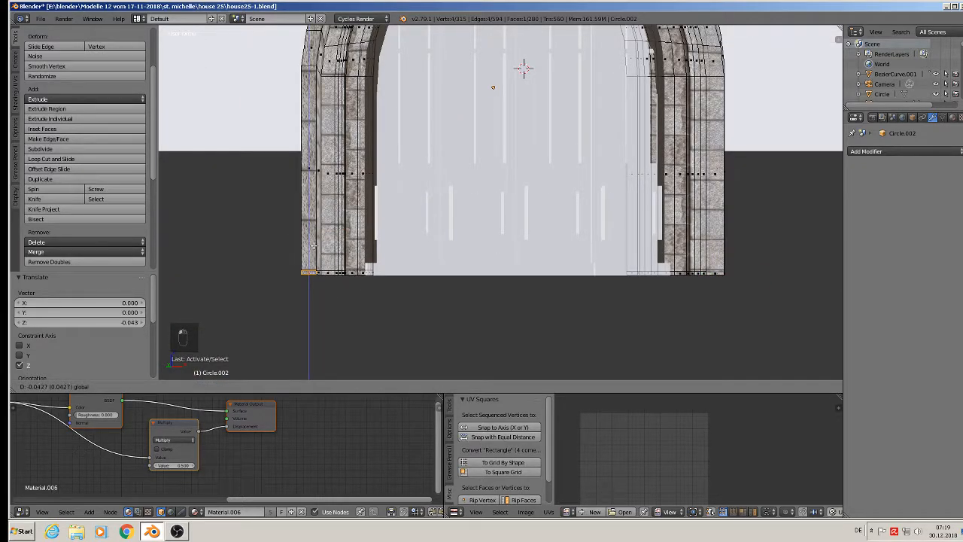
scroll(314, 246, "down", 3)
key("Tab")
middle_click_drag(469, 208, 491, 238)
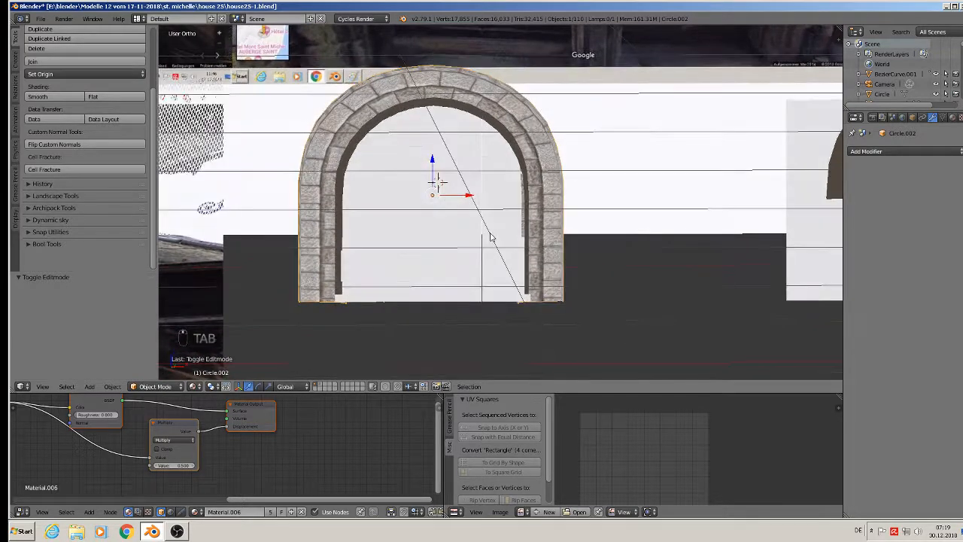
scroll(491, 237, "down", 4)
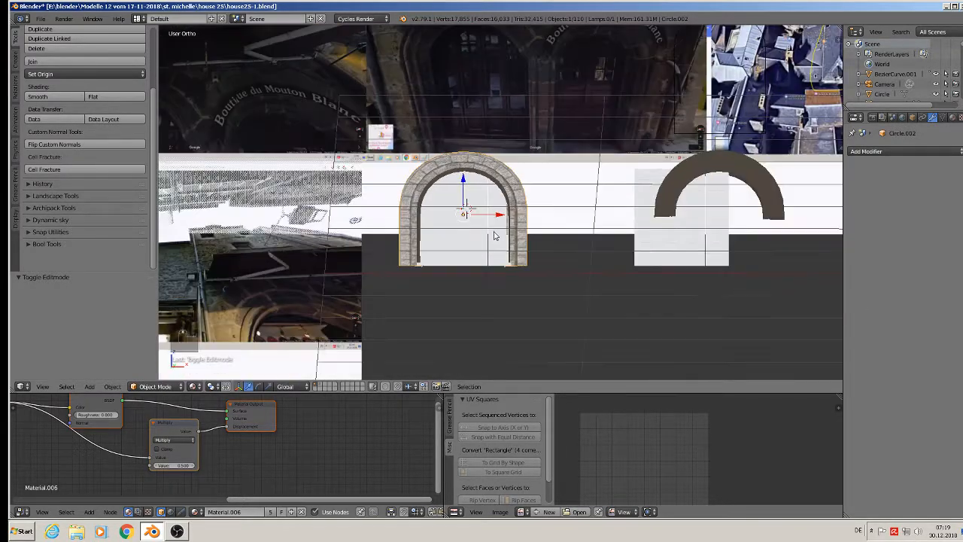
scroll(494, 236, "down", 2)
scroll(505, 223, "up", 2)
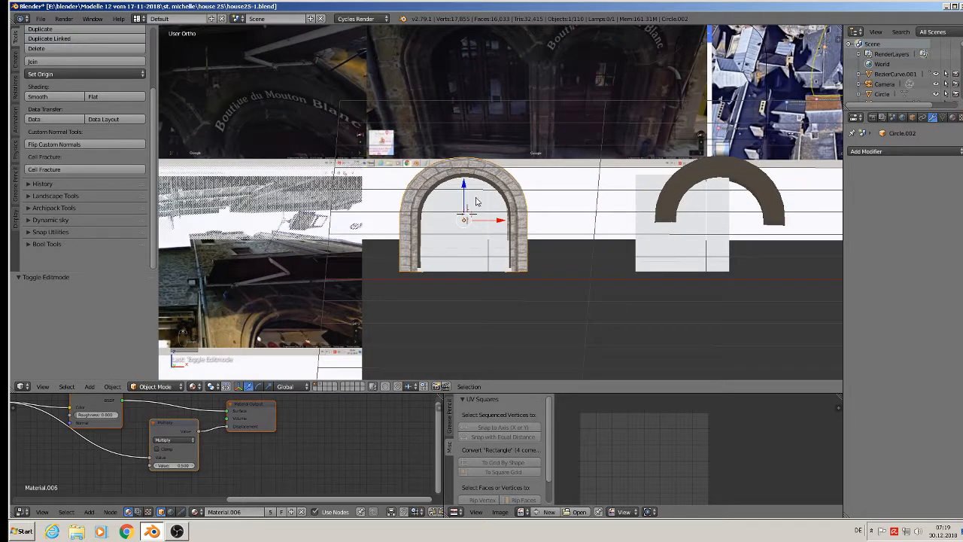
right_click(476, 202)
key("s")
key("x")
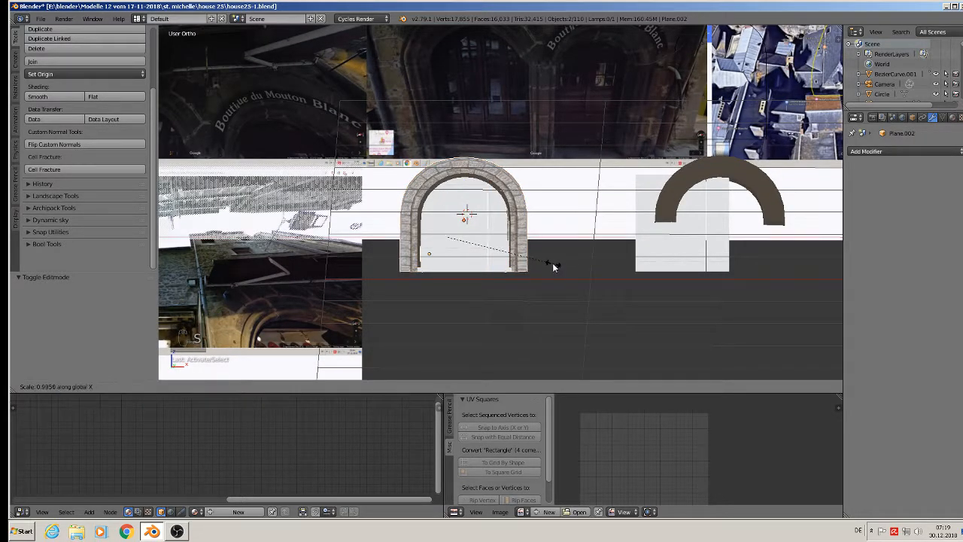
left_click(549, 264)
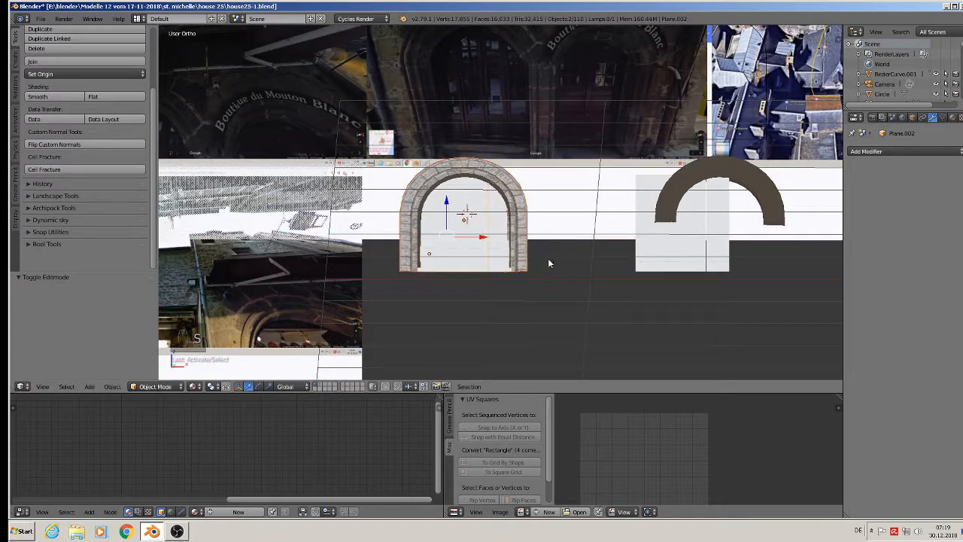
Step: Select the panelled door, the dark inner arch and the stone arch together and scale them to 0.889 along X
right_click(467, 211)
right_click(454, 261)
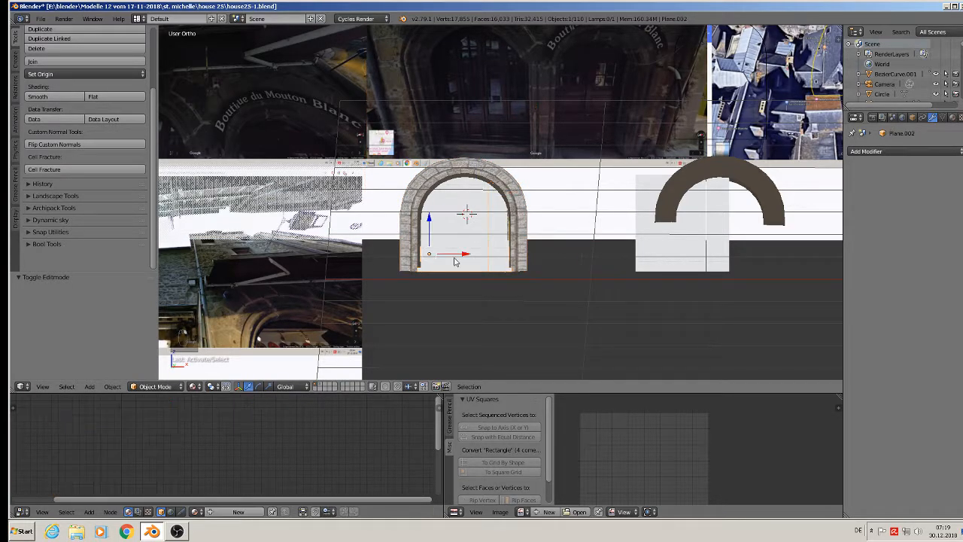
middle_click_drag(472, 272, 421, 295)
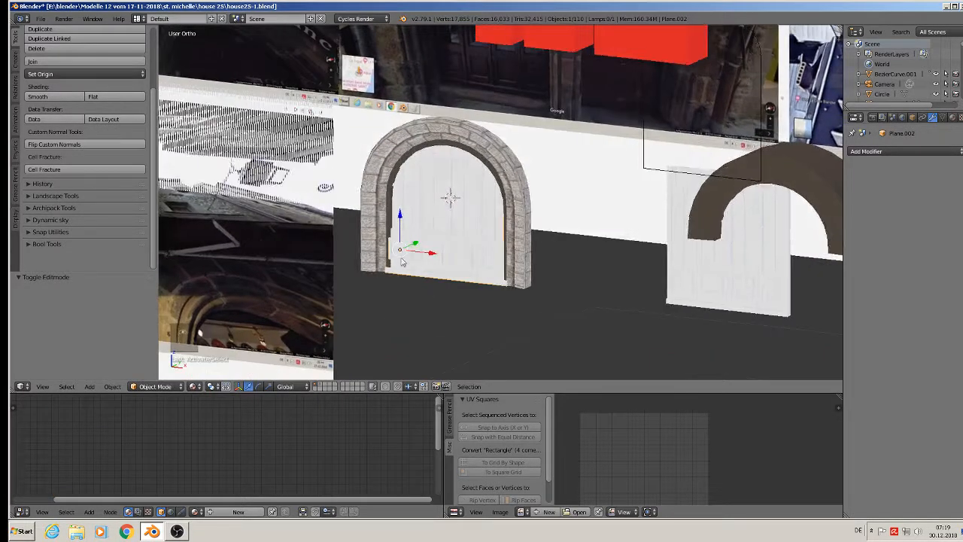
scroll(381, 214, "up", 3)
right_click(394, 215, "shift")
right_click(374, 203, "shift")
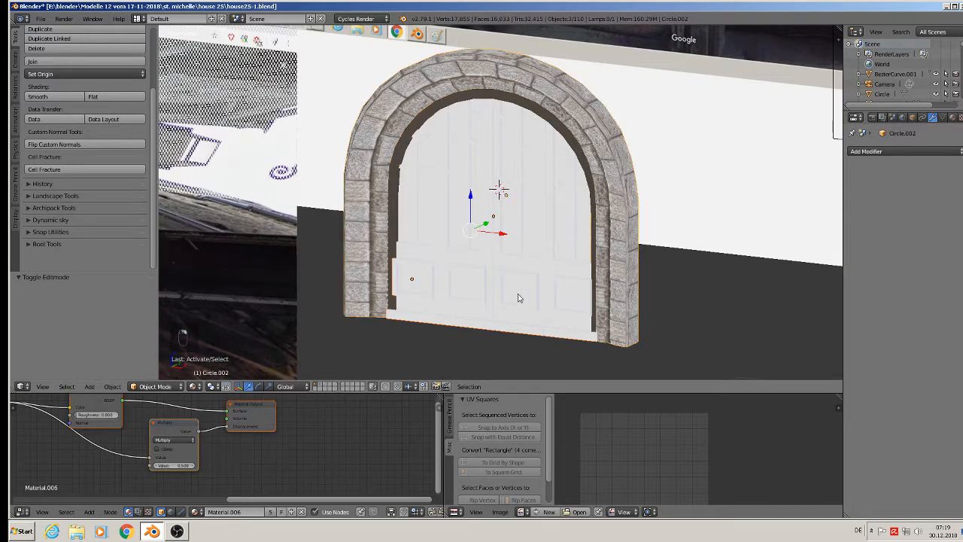
key("s")
key("x")
left_click(624, 323)
key("KP_5")
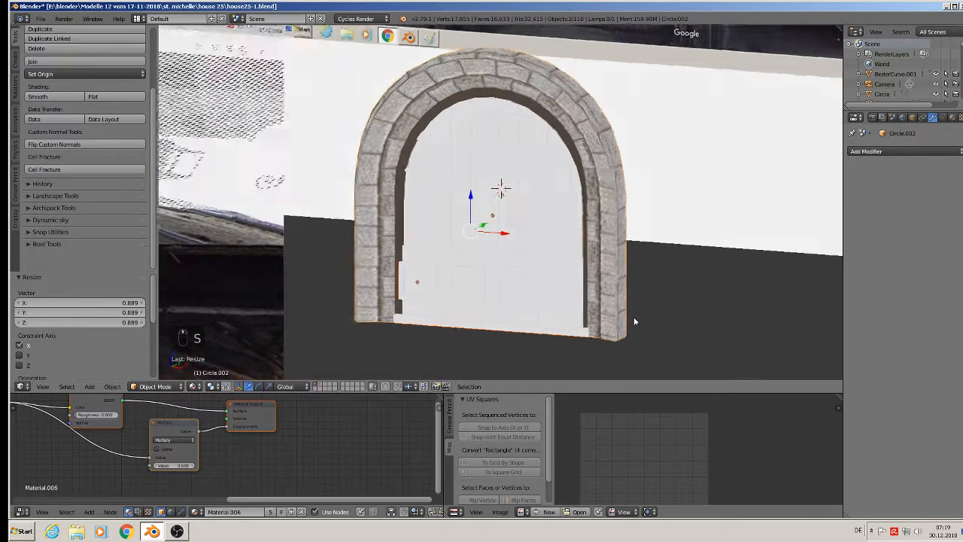
key("KP_1")
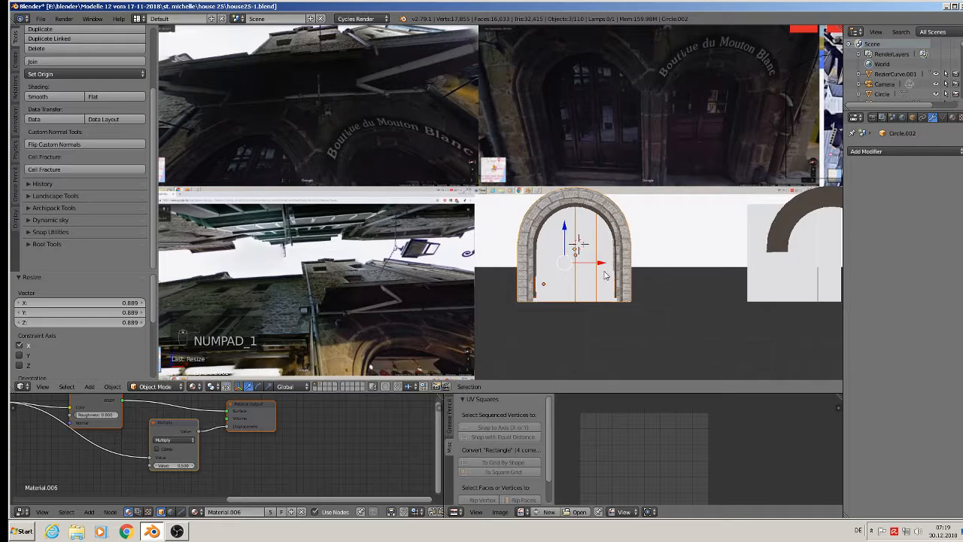
Step: Deselect all objects in Object Mode
key("Tab")
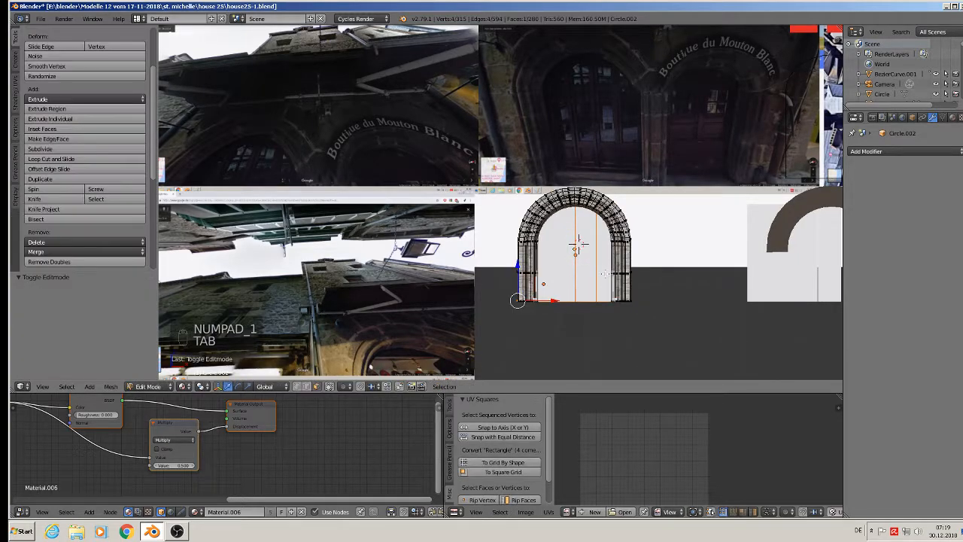
key("Tab")
key("a")
key("a")
key("a")
middle_click_drag(604, 307, 565, 318)
scroll(566, 319, "up", 4)
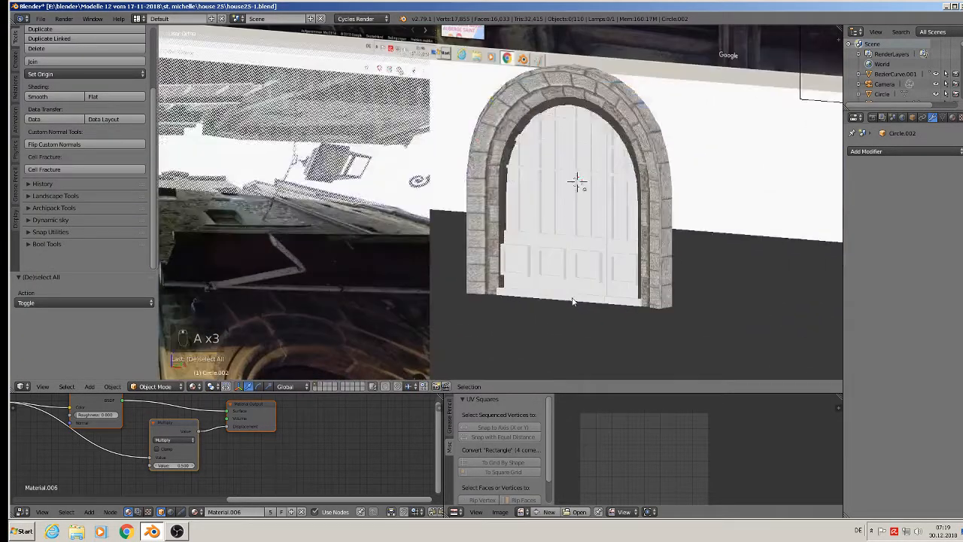
scroll(452, 271, "up", 6)
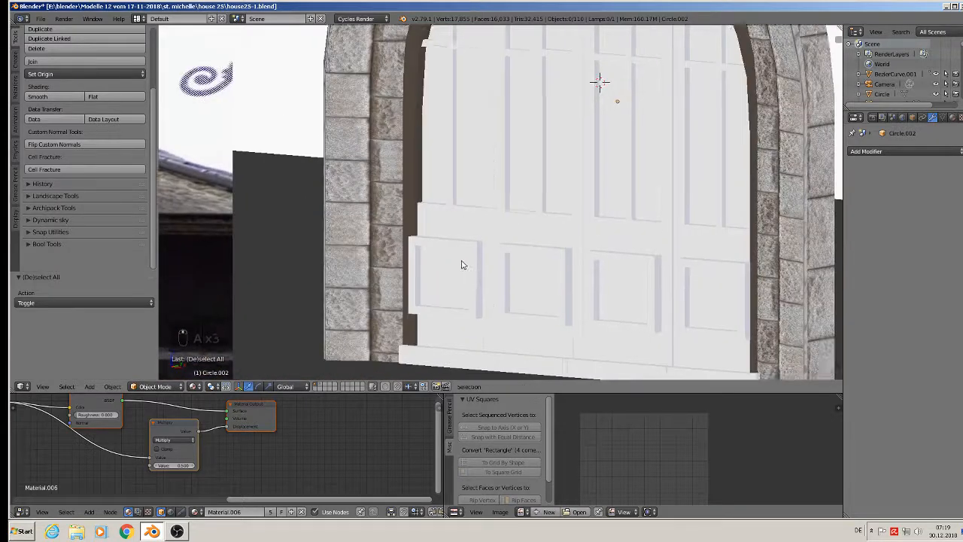
Step: Open the panelled door in Edit Mode and select the front face loop of the leftmost lower panel's raised frame
key("Tab")
key("Tab")
right_click(429, 243)
key("Tab")
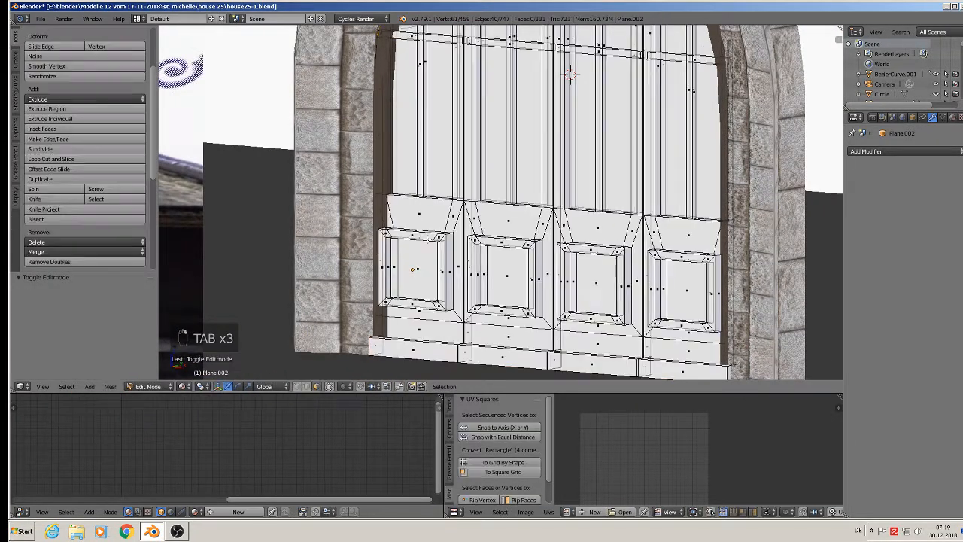
scroll(427, 236, "up", 1)
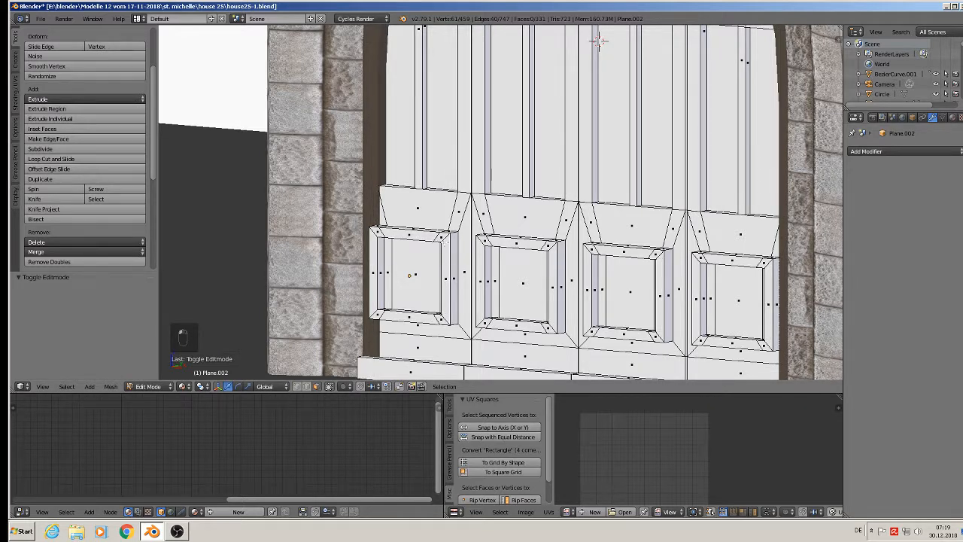
right_click(446, 237, "alt")
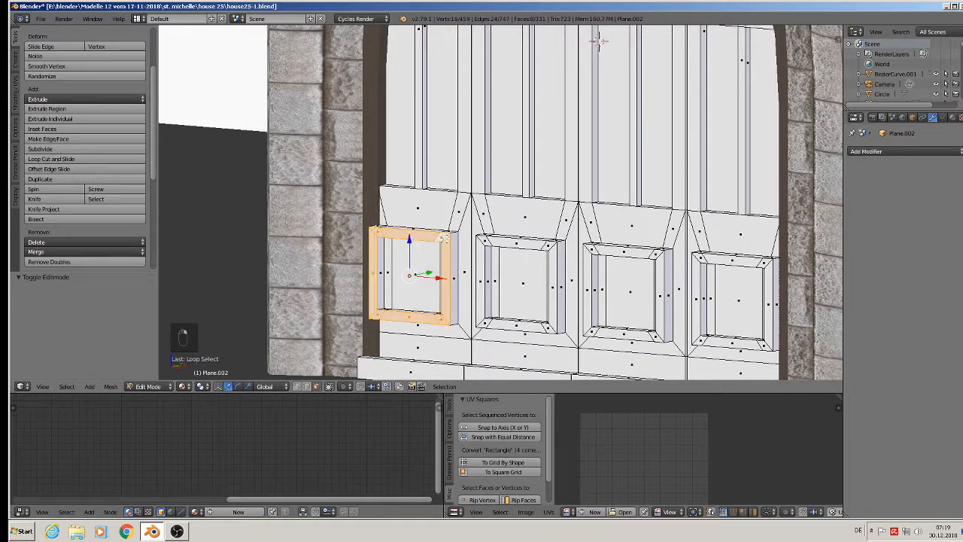
Step: Add the front frame face loops of the other three lower panels to the selection and move them about 0.0061 along Y
right_click(487, 241, "alt+shift")
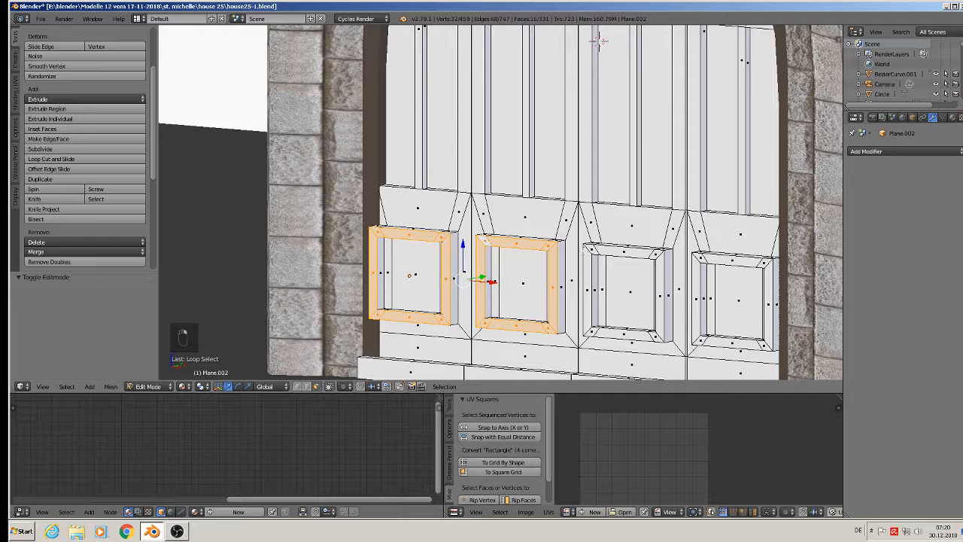
right_click(589, 250, "alt+shift")
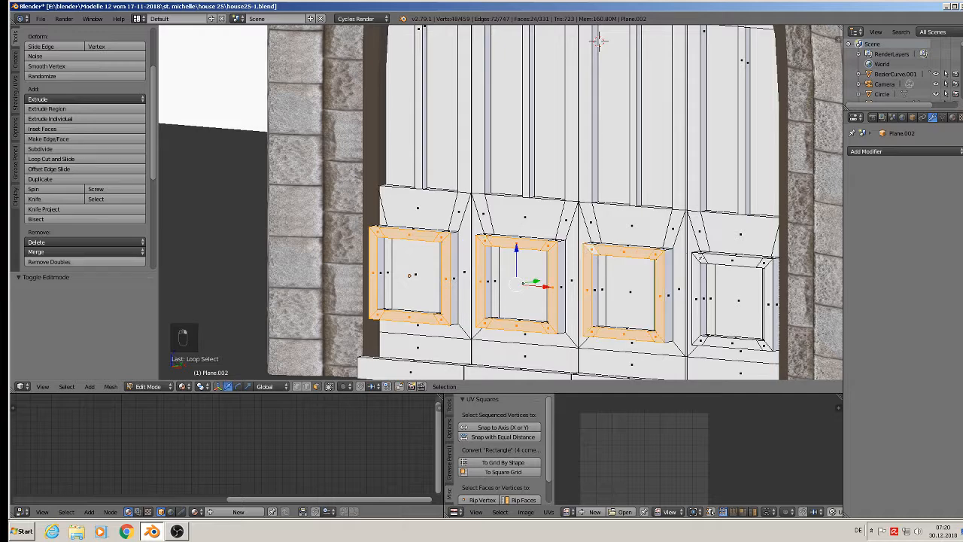
right_click(691, 262, "alt+shift")
middle_click_drag(689, 264, 580, 276)
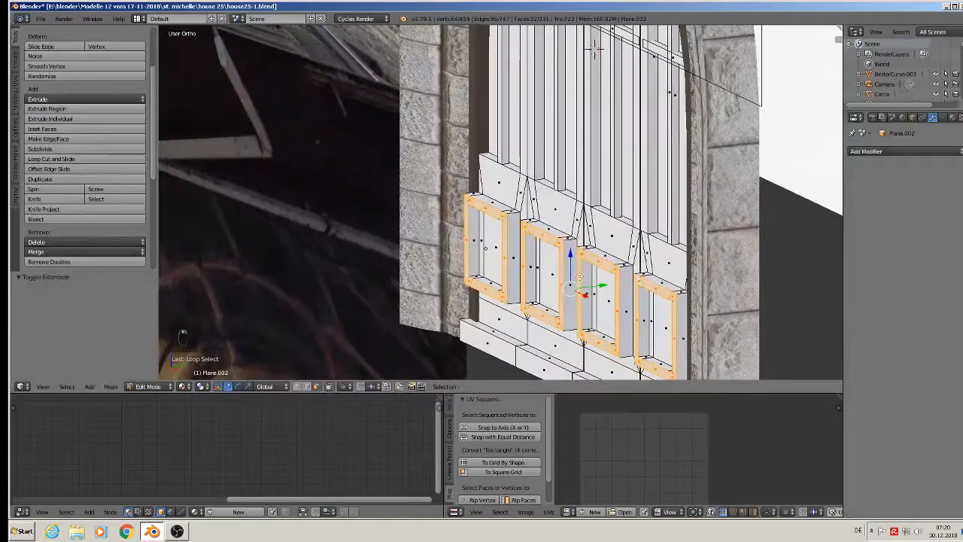
key("g")
key("y")
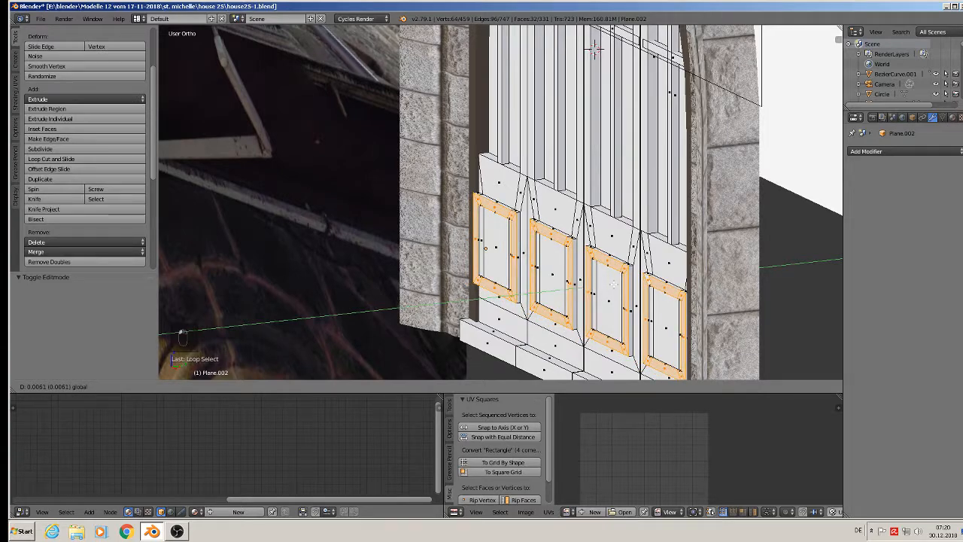
left_click(183, 335)
key("Tab")
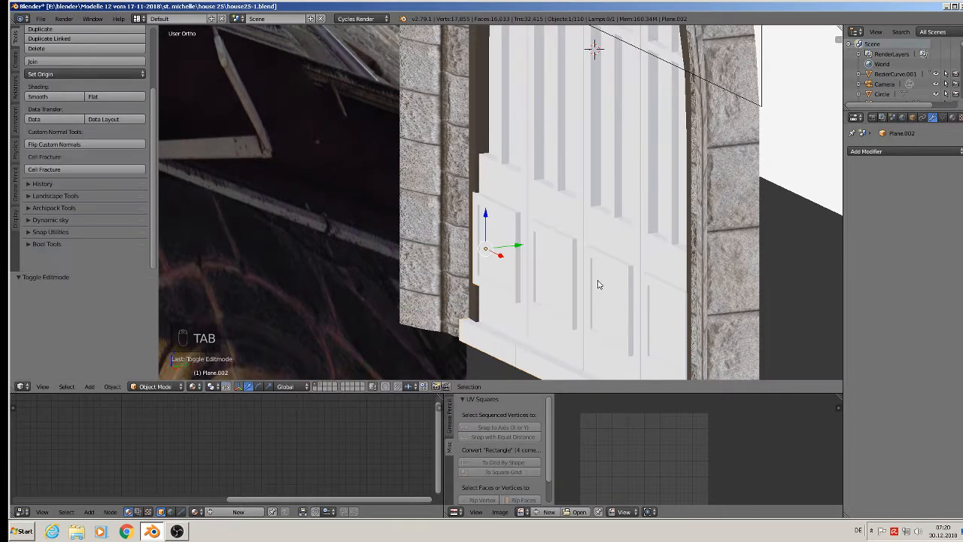
Step: Deselect all objects in Object Mode and save the file
middle_click_drag(598, 280, 629, 280)
key("Tab")
key("Tab")
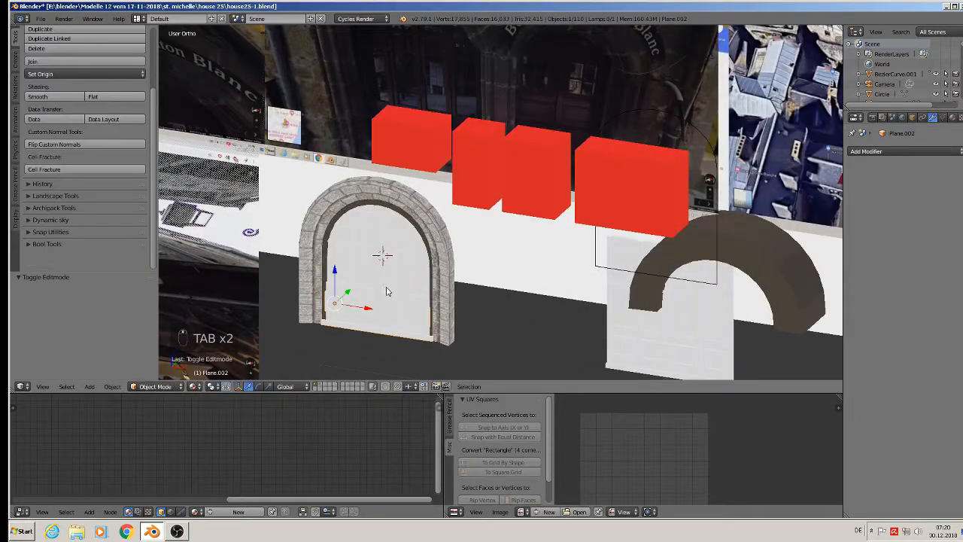
key("a")
key("a")
key("a")
middle_click_drag(388, 225, 399, 205)
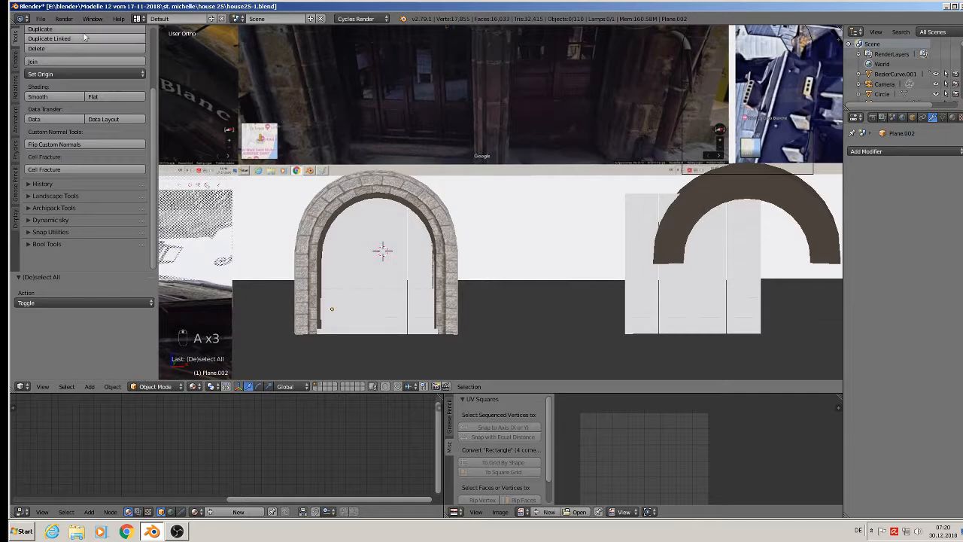
left_click(41, 18)
left_click(70, 96)
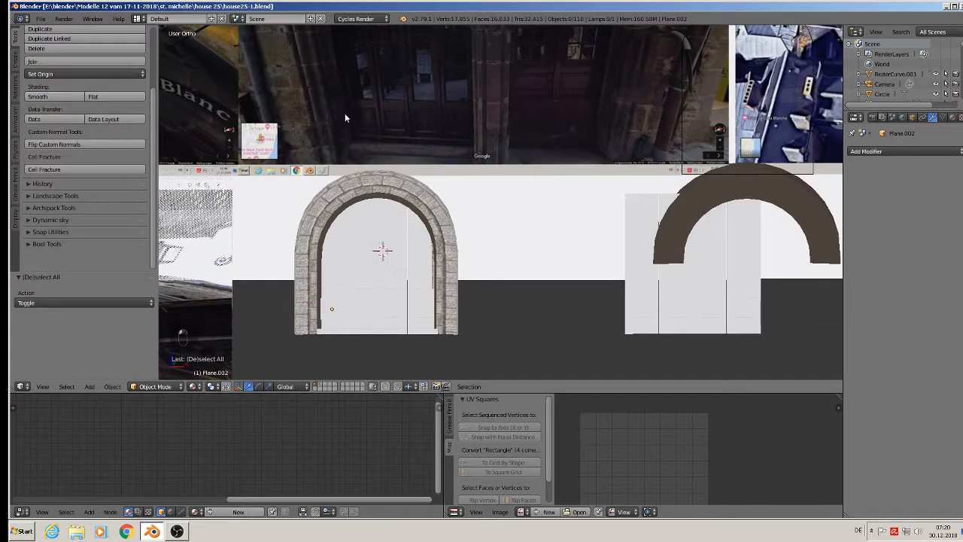
Step: Switch to the file manager and open the textur folder inside the st. michelle folder
scroll(401, 128, "up", 4)
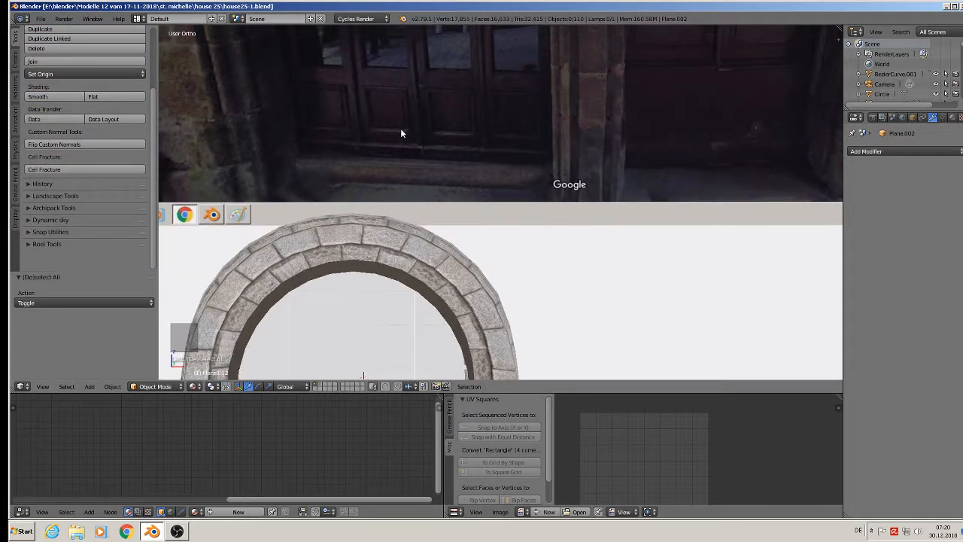
left_click(947, 6)
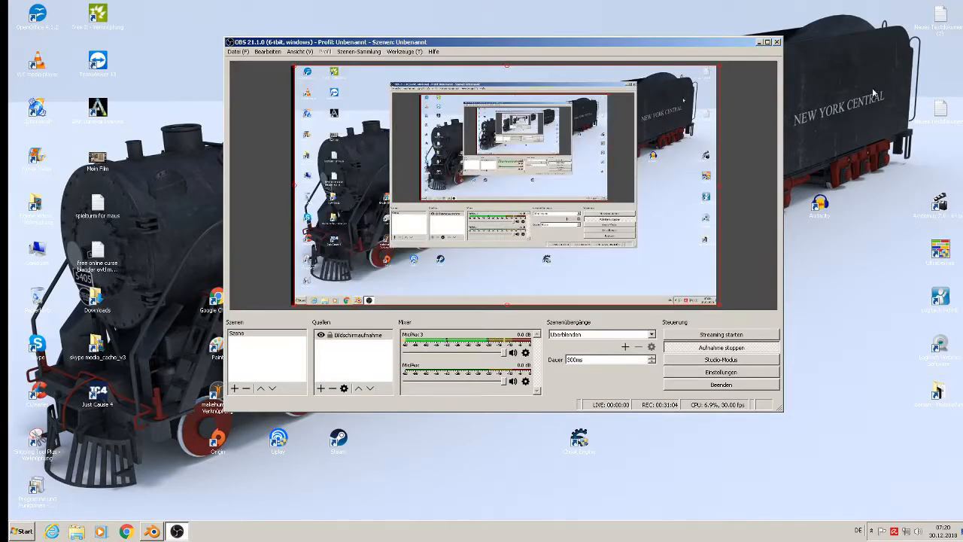
left_click(759, 39)
double_click(463, 365)
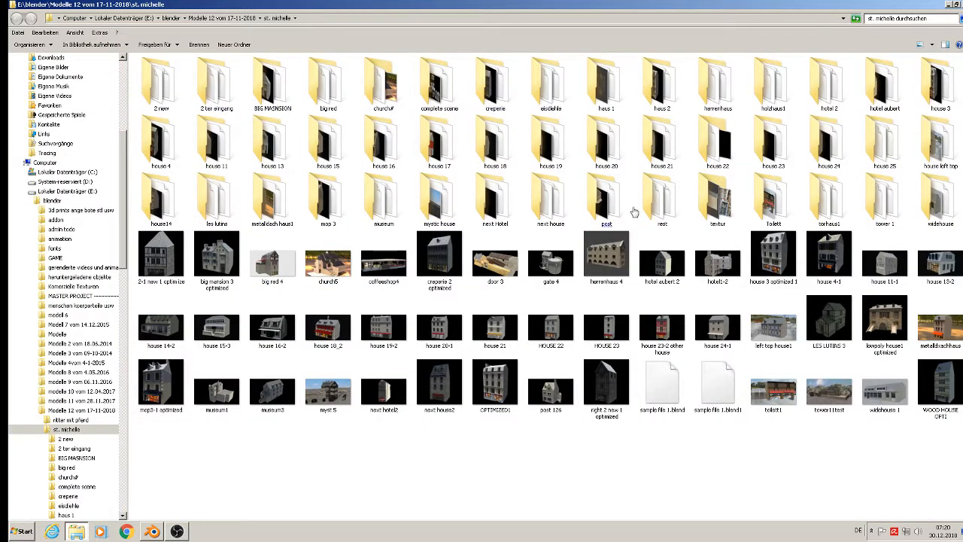
double_click(728, 211)
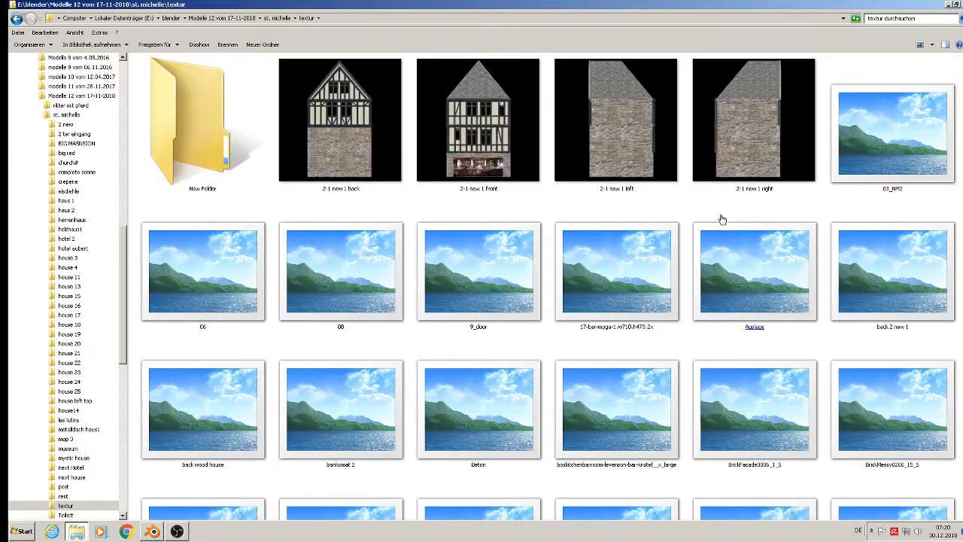
Step: Browse the texture images for a door wood and select TexturesCom_WornWood1_512_albedo
scroll(903, 261, "down", 5)
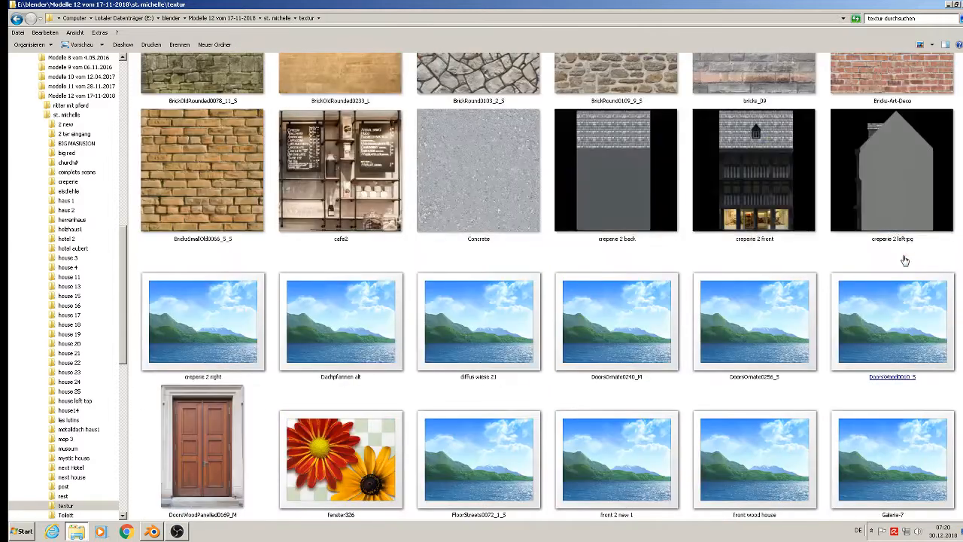
scroll(905, 260, "down", 6)
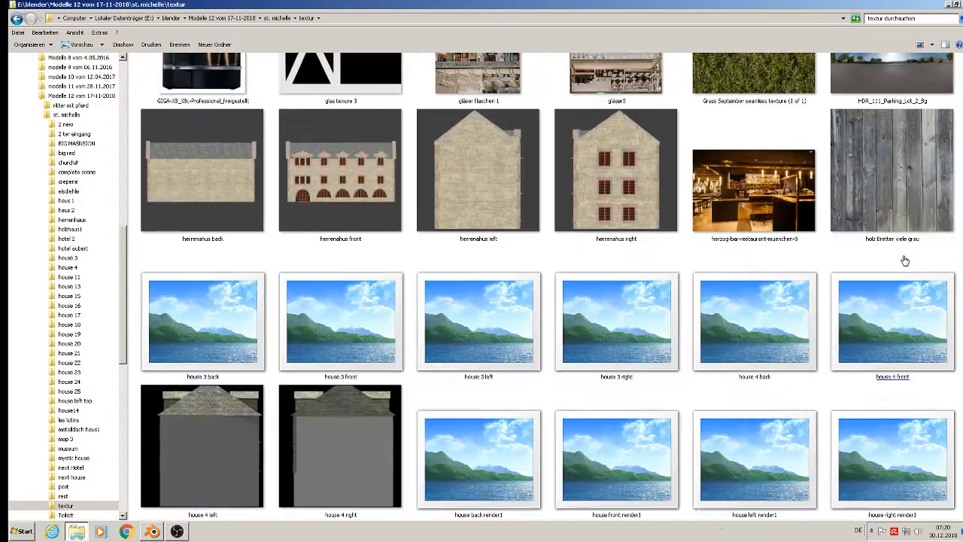
scroll(906, 260, "down", 6)
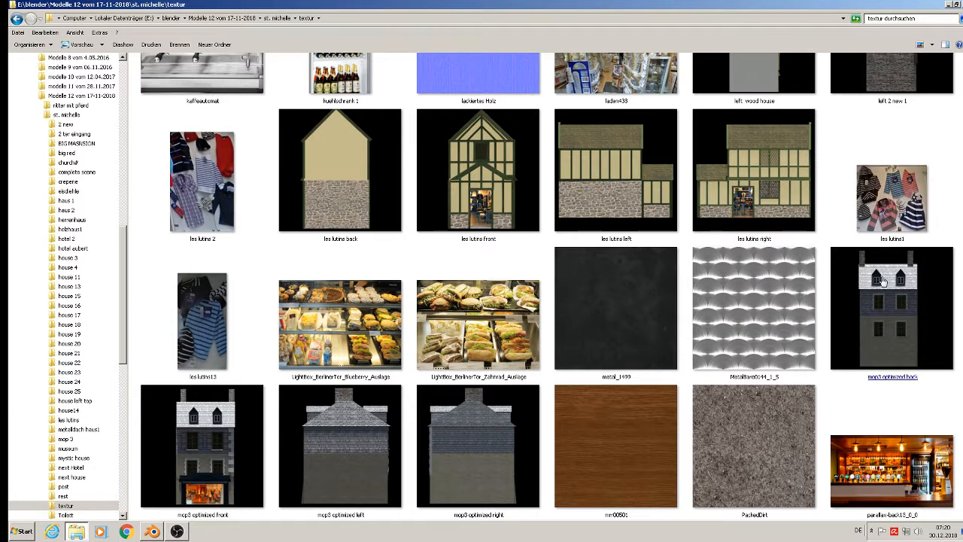
left_click(960, 275)
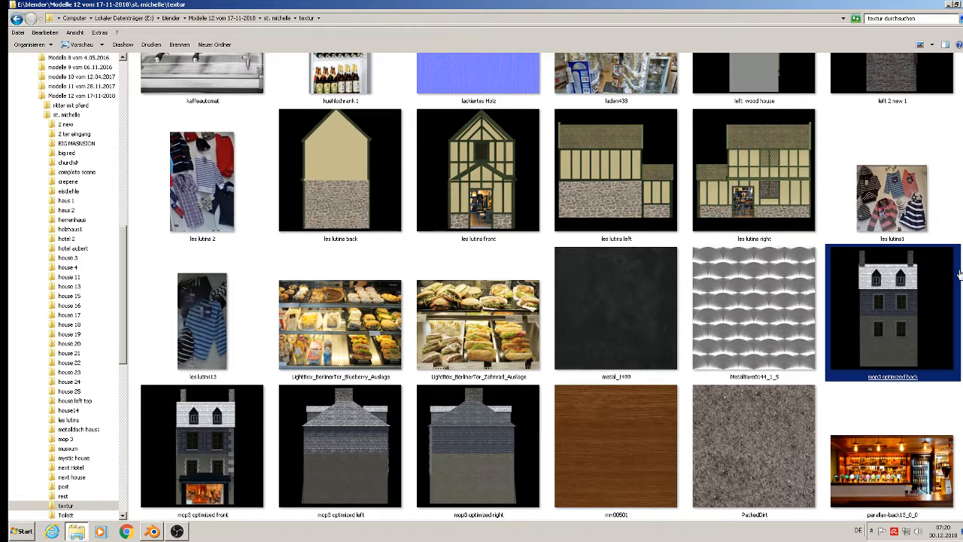
scroll(959, 275, "down", 10)
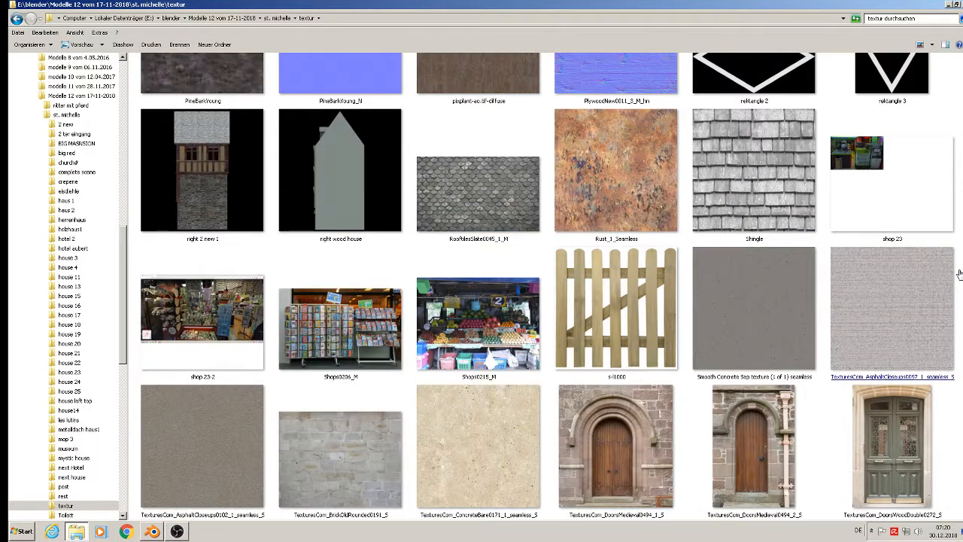
scroll(960, 275, "down", 3)
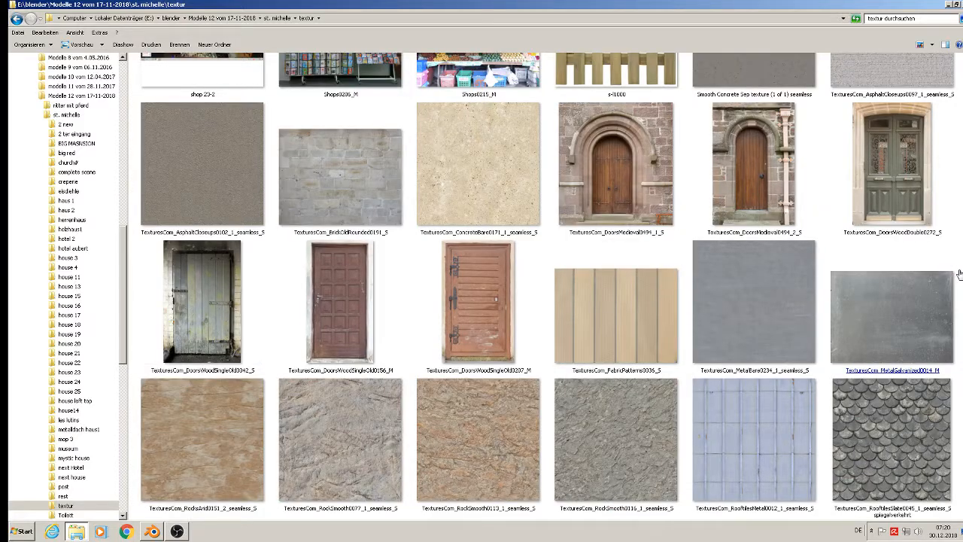
scroll(960, 274, "down", 3)
scroll(959, 275, "down", 3)
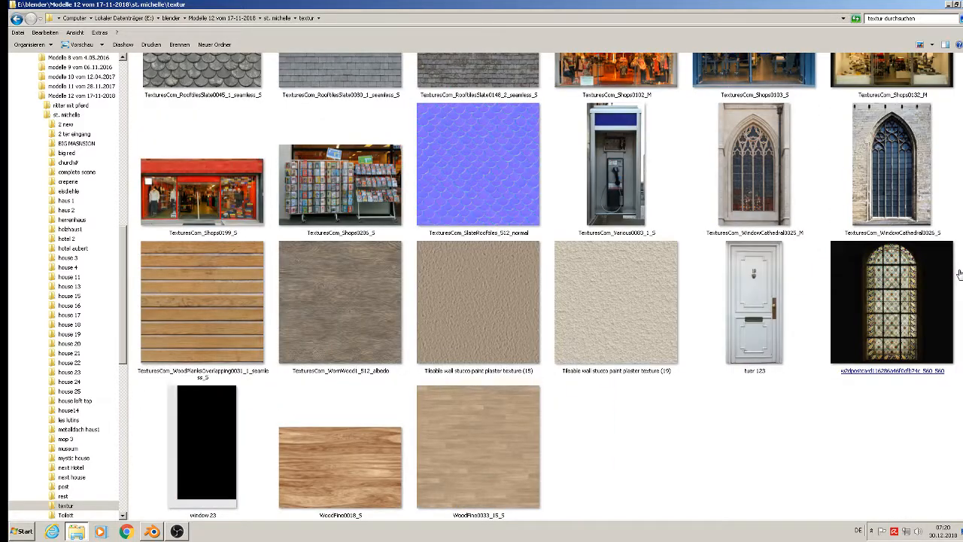
left_click(317, 283)
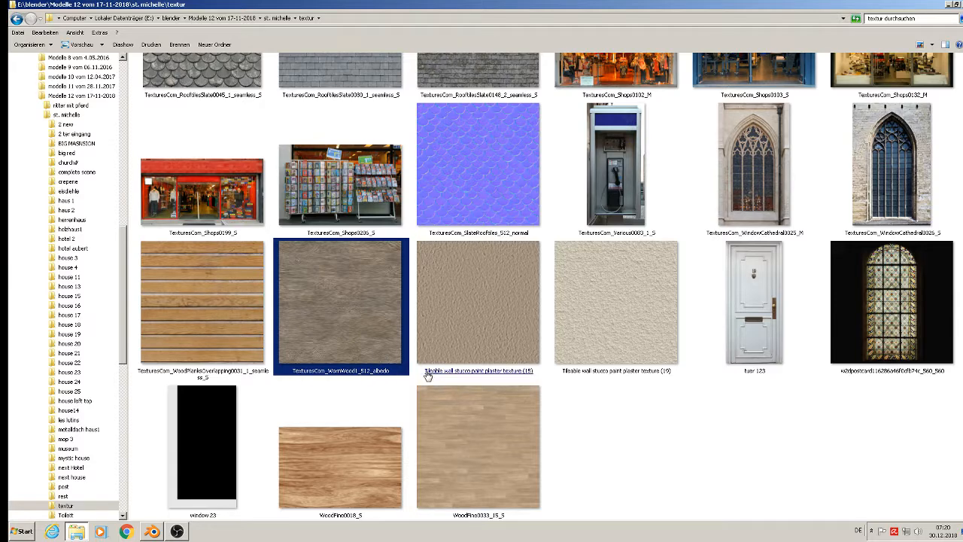
Step: Switch back to Blender and give the panelled door a new material named wood
left_click(949, 5)
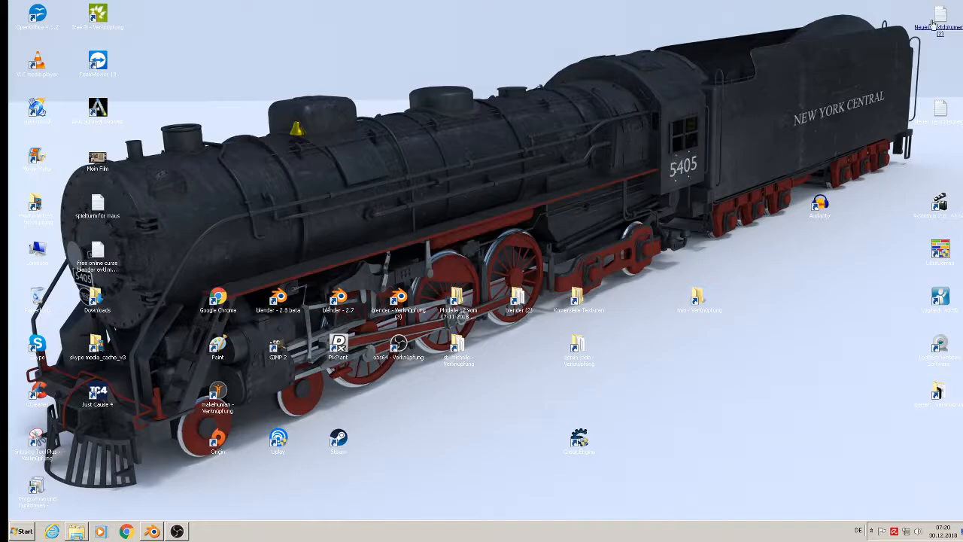
left_click(161, 531)
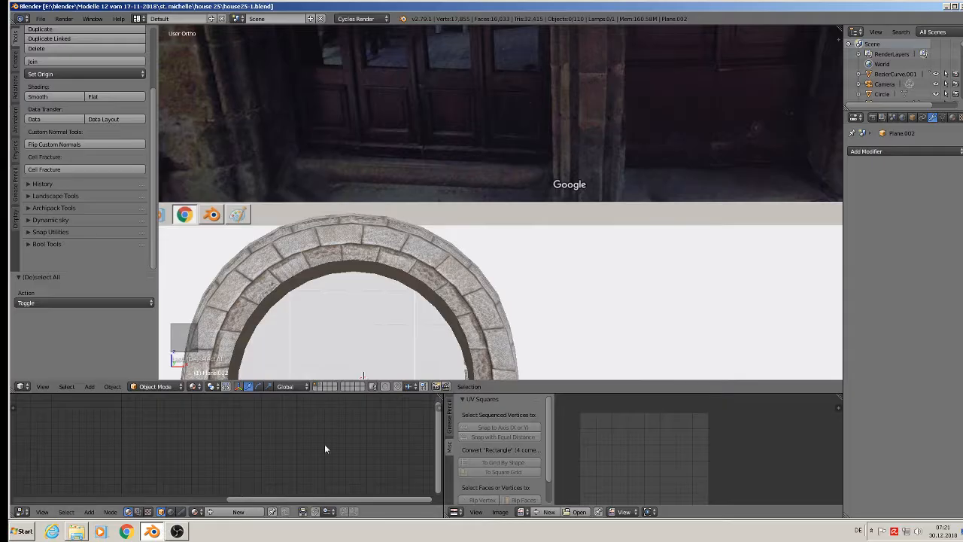
left_click(954, 118)
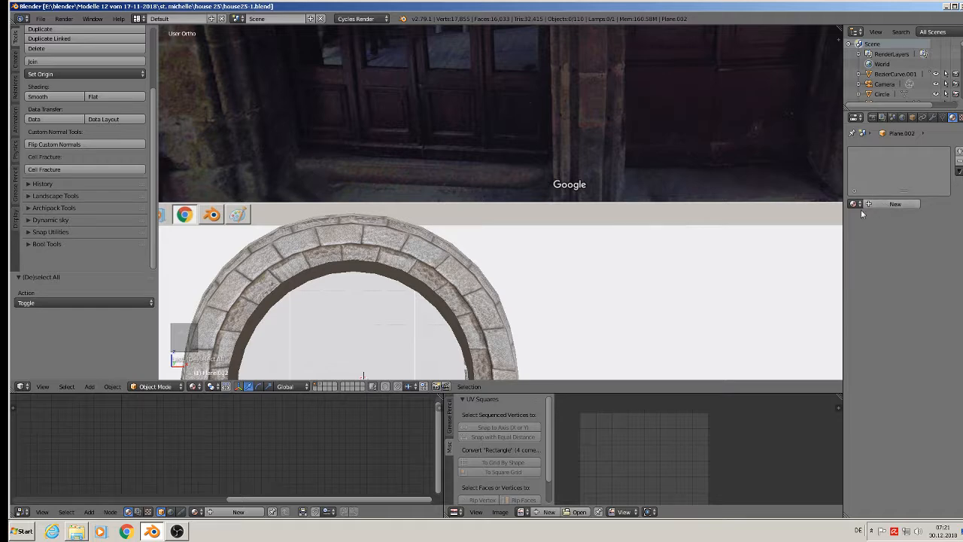
right_click(421, 273)
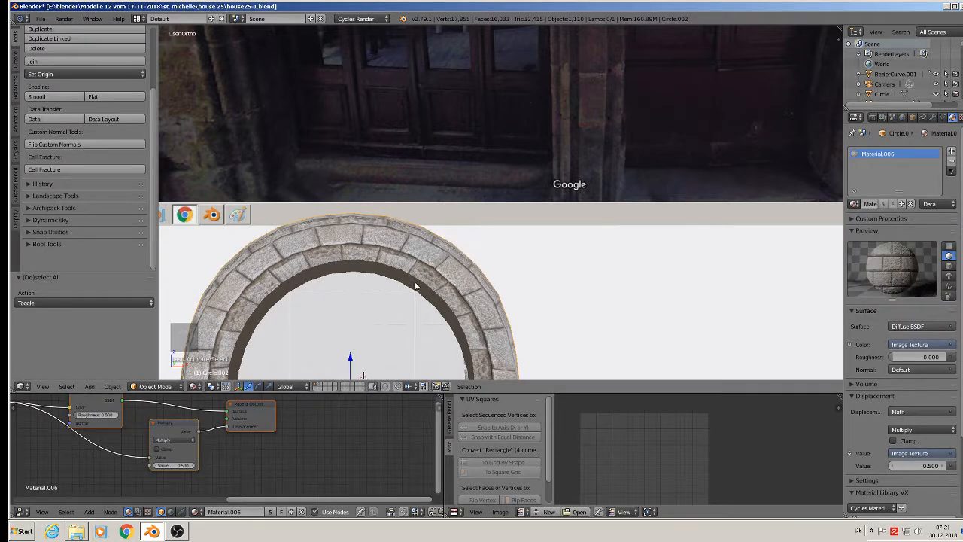
middle_click_drag(415, 287, 464, 176, "shift")
right_click(424, 224)
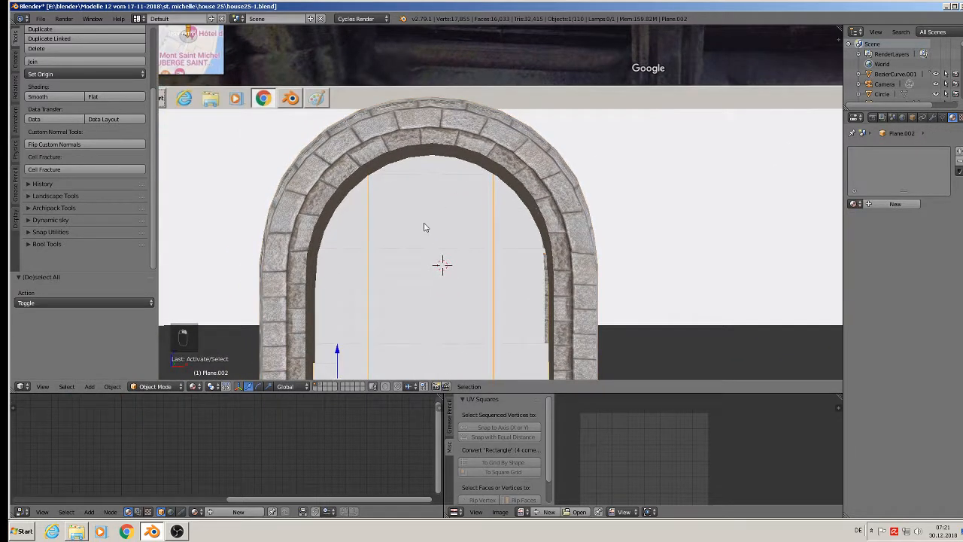
left_click(878, 203)
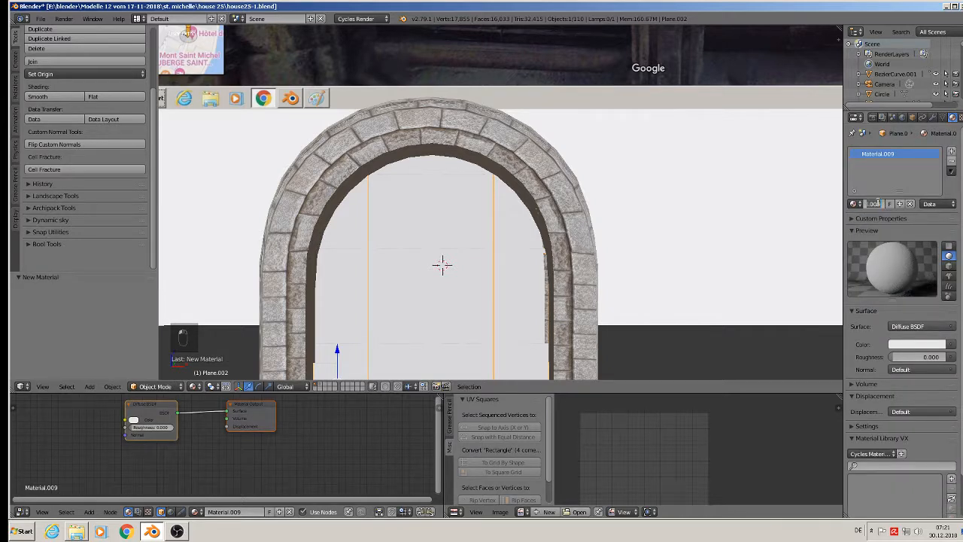
type("wood")
key("Return")
Step: Enlarge the node editor and delete the Diffuse BSDF node from the door's wood material
scroll(821, 321, "down", 1)
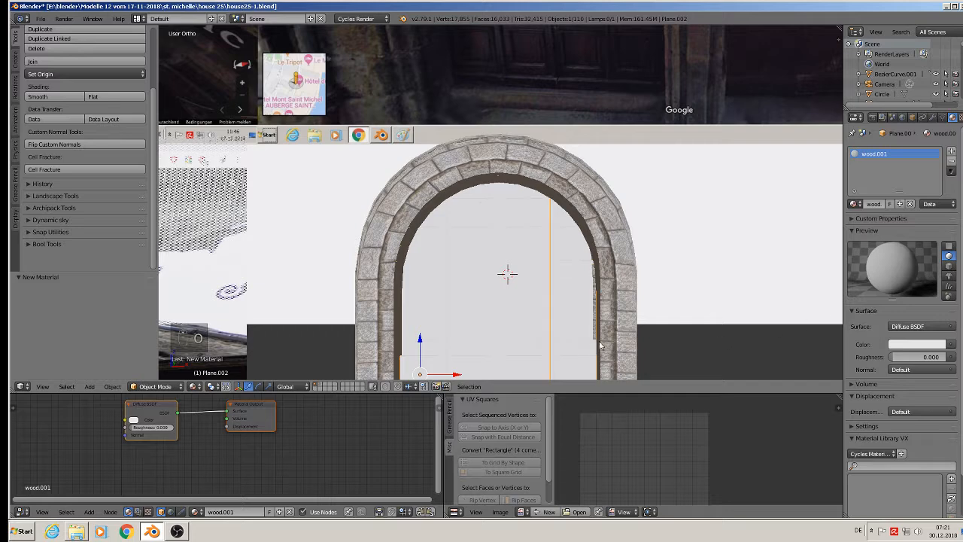
middle_click_drag(574, 338, 590, 210, "shift")
middle_click_drag(241, 437, 329, 445)
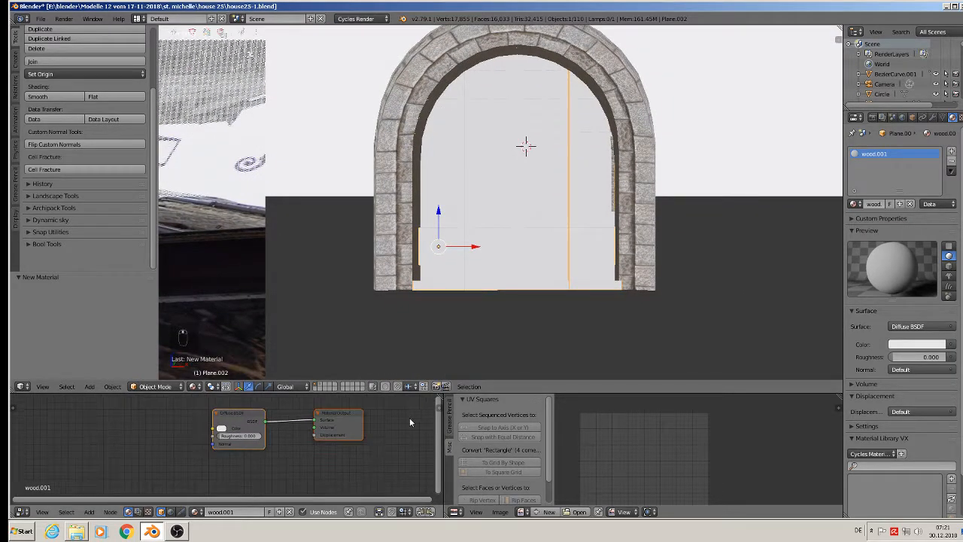
left_click_drag(376, 380, 331, 248)
middle_click_drag(252, 388, 310, 391)
left_click(284, 345)
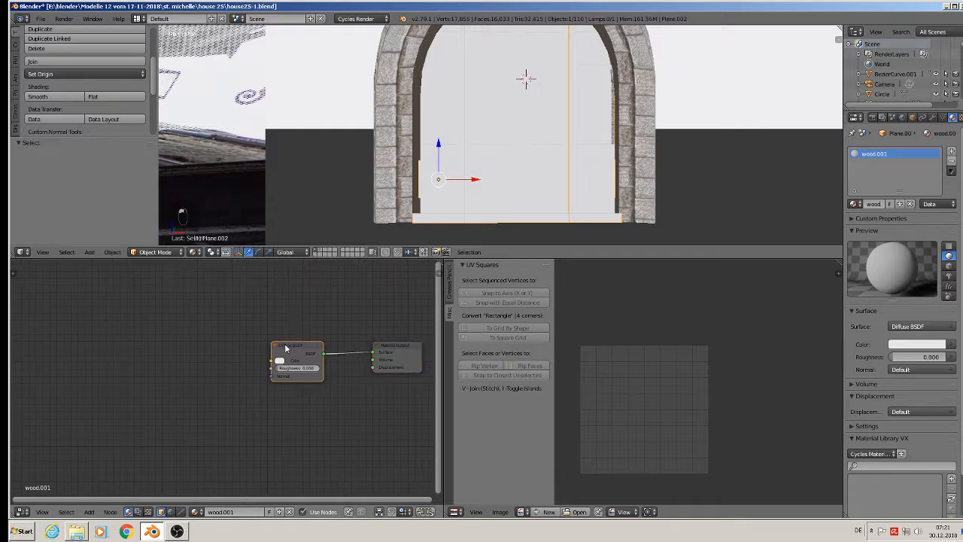
key("x")
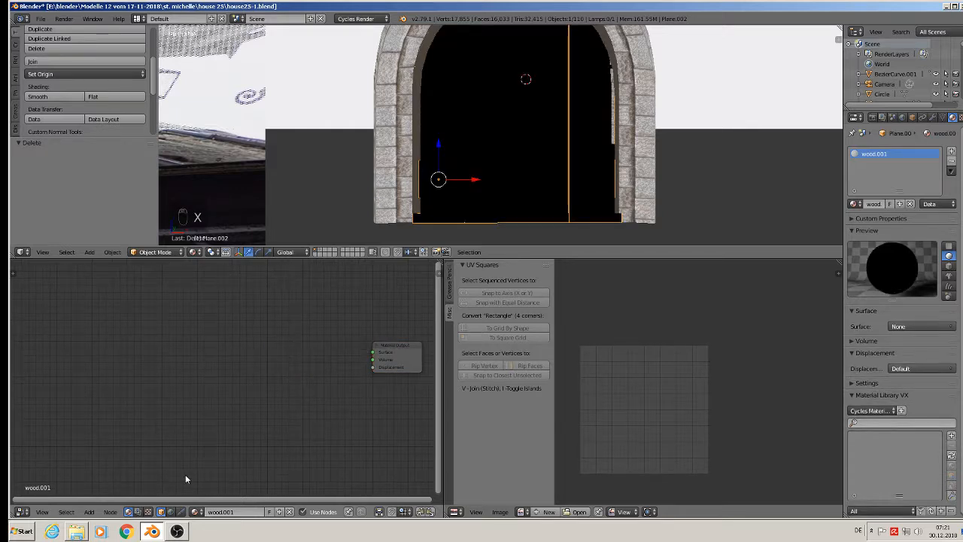
Step: Add a Texture Coordinate node and a Mapping node side by side in the door's wood material
left_click(89, 512)
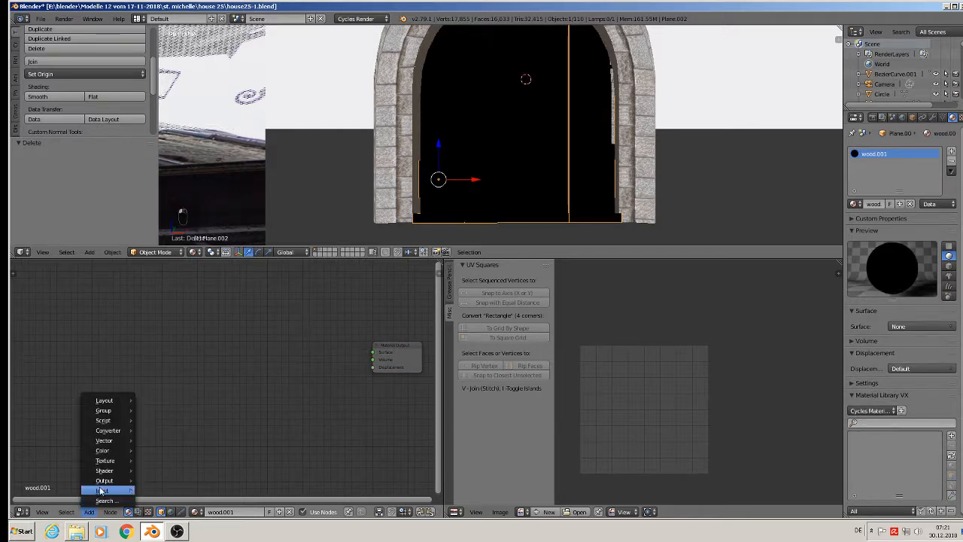
mouse_move(106, 490)
left_click(181, 457)
left_click(20, 359)
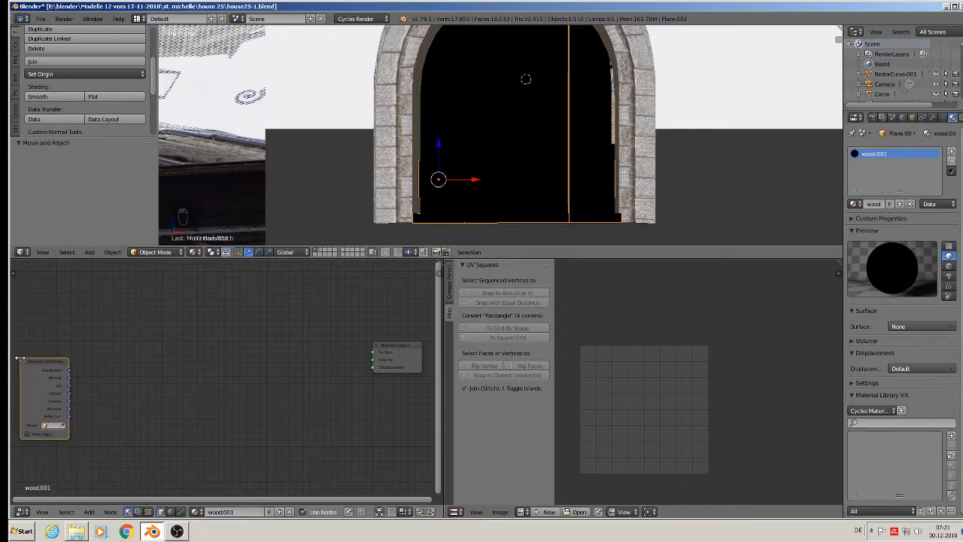
left_click(89, 512)
mouse_move(101, 430)
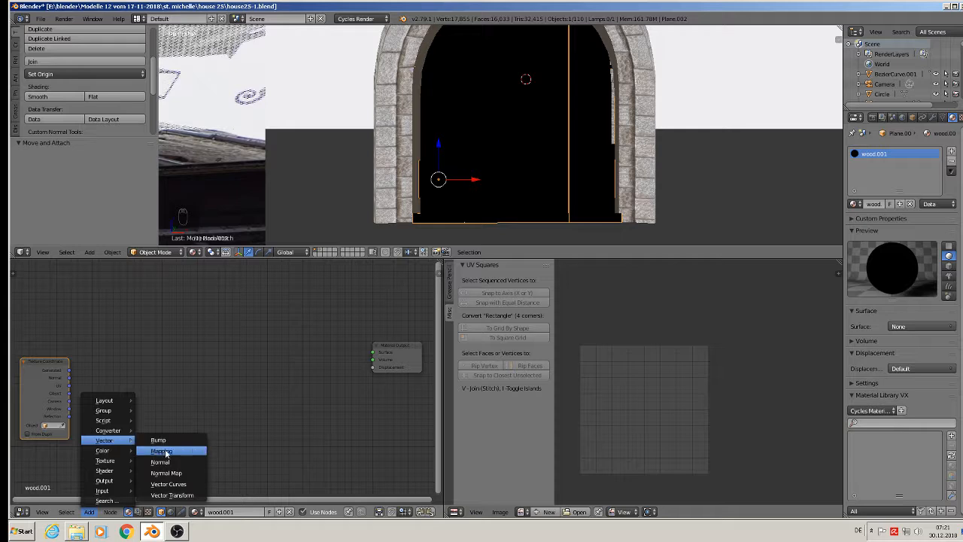
left_click(161, 451)
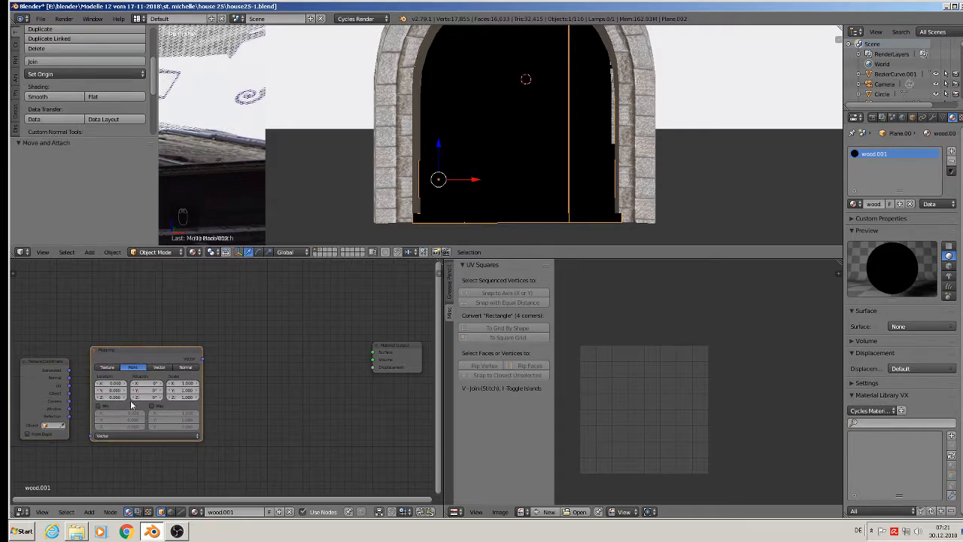
Step: Add an Image Texture node beside the Mapping node in the door's wood material
left_click(89, 511)
mouse_move(106, 460)
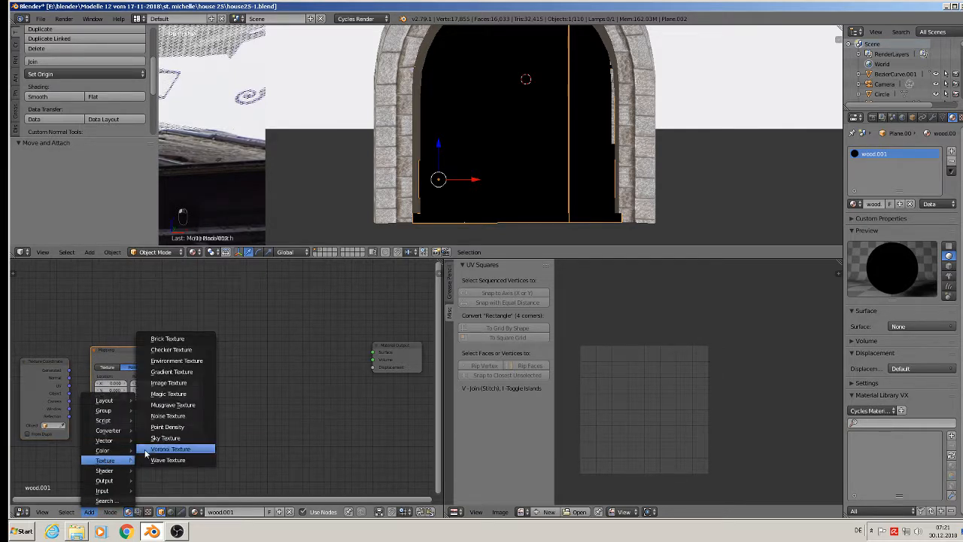
left_click(177, 383)
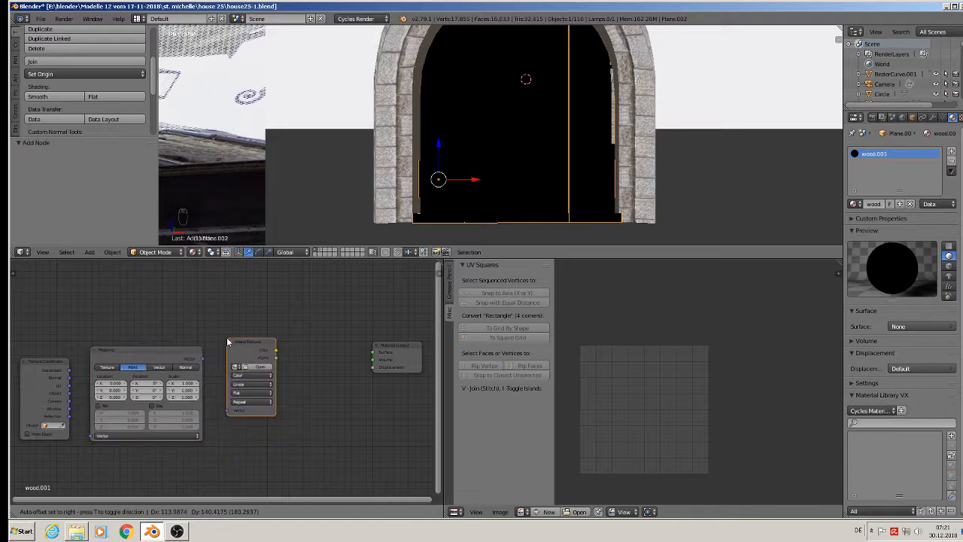
left_click(232, 342)
Step: Link the UV coordinates through the Mapping node, set to Texture type, into the Image Texture node's Vector input
scroll(46, 379, "up", 2)
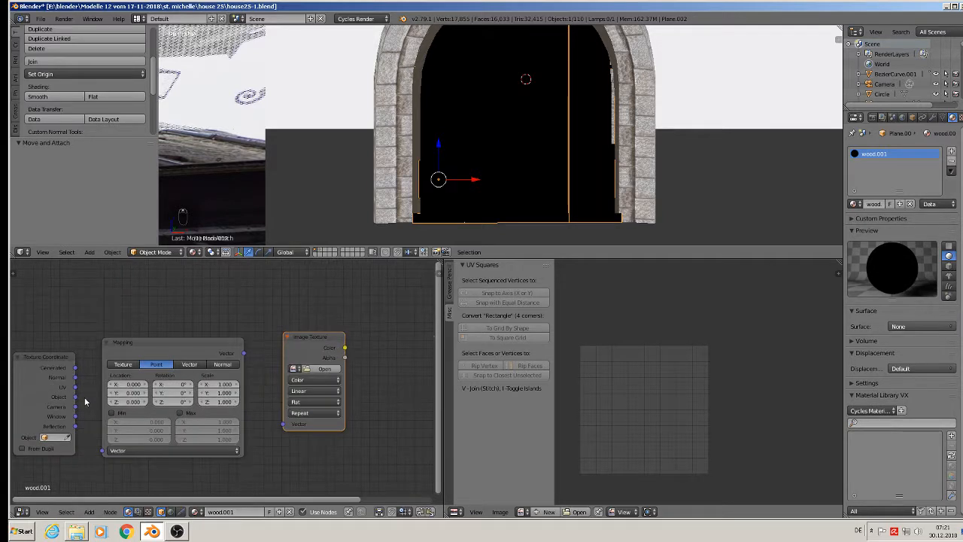
left_click_drag(75, 389, 103, 451)
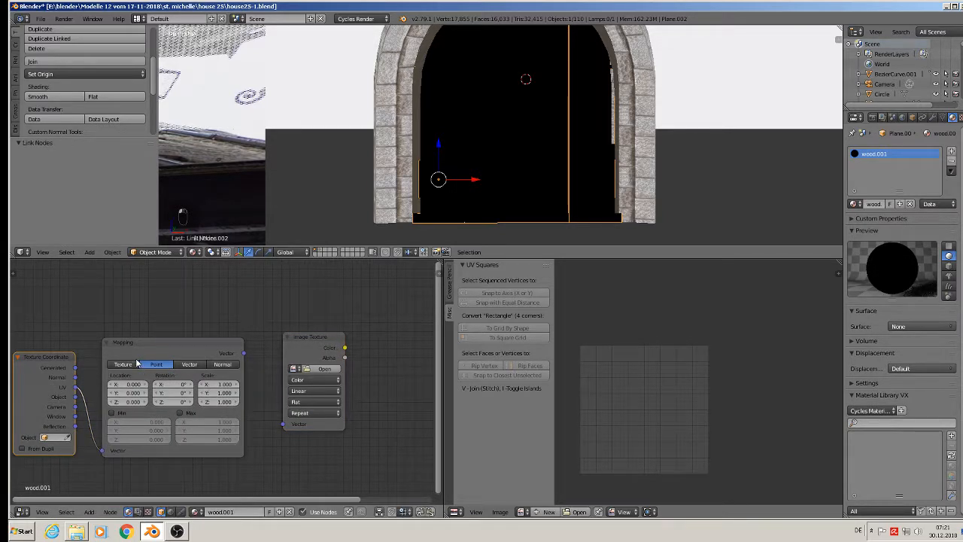
left_click(122, 365)
left_click_drag(244, 353, 283, 423)
scroll(376, 399, "down", 1)
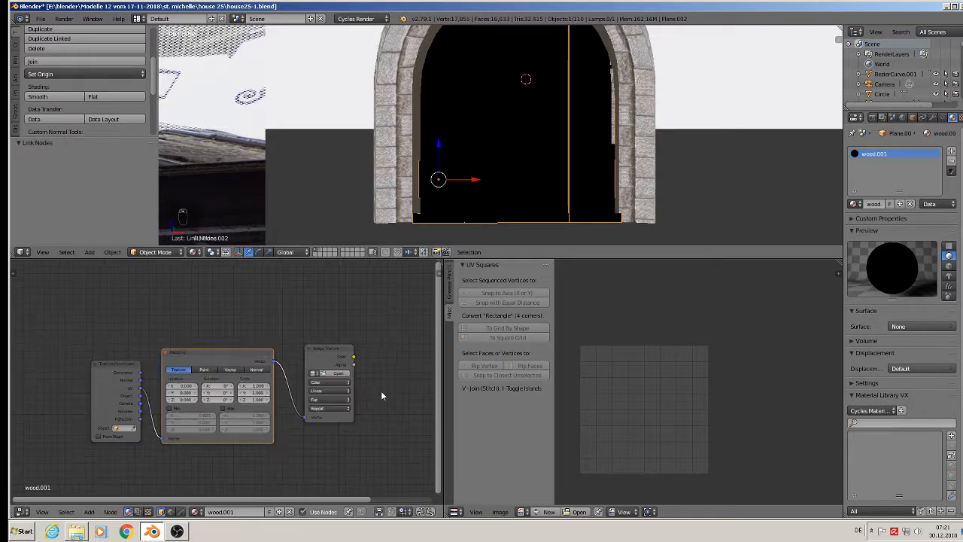
Step: Add a Principled BSDF node between the Image Texture and Material Output nodes
middle_click_drag(381, 393, 204, 410)
scroll(198, 400, "down", 1)
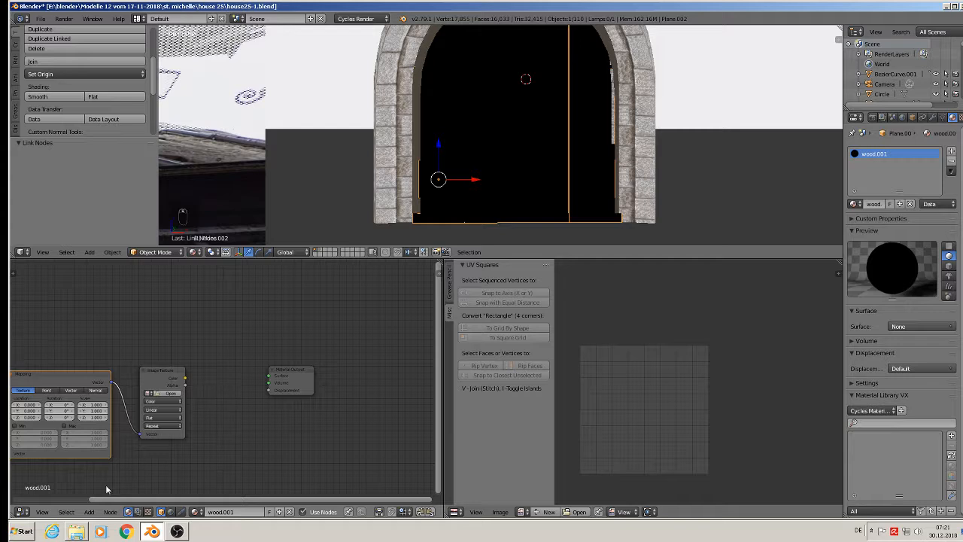
left_click(88, 511)
mouse_move(105, 470)
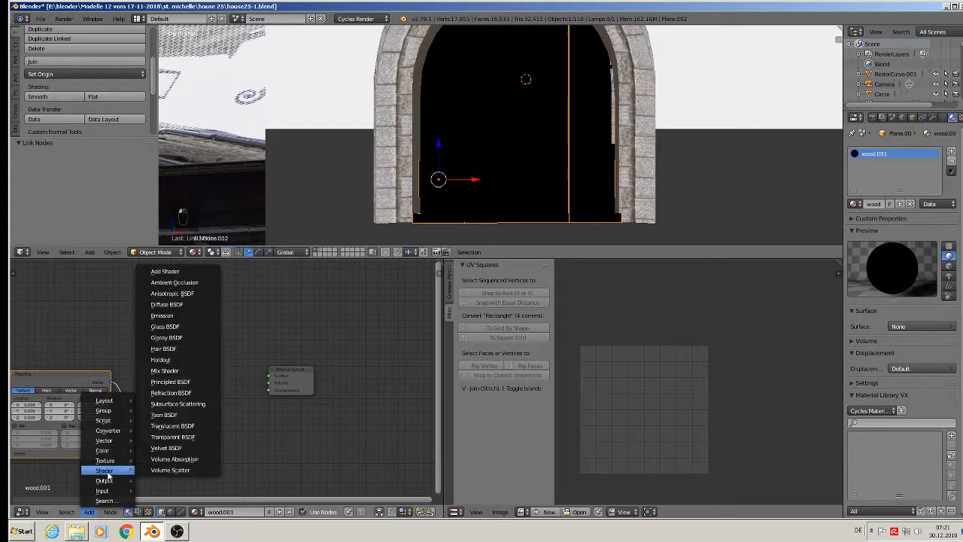
left_click(203, 382)
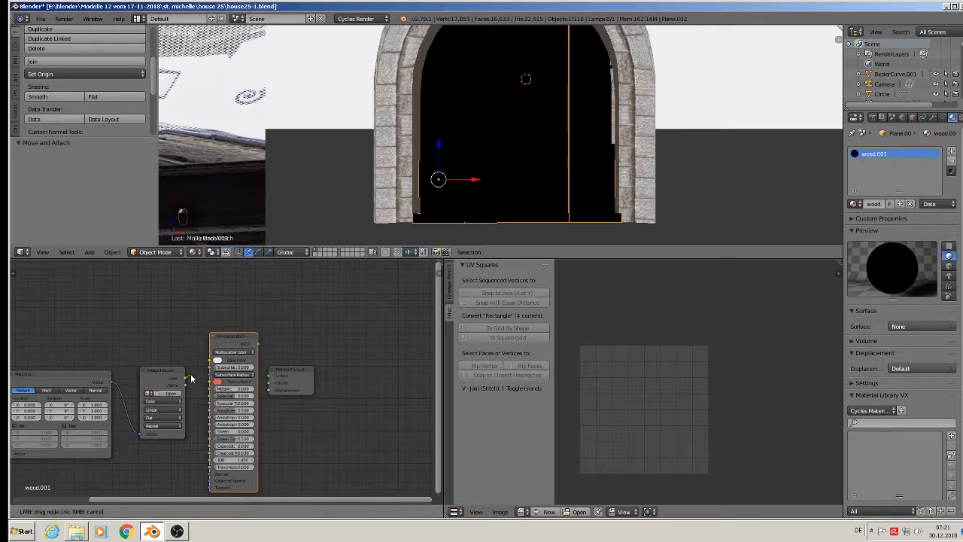
Step: Link the image's Color to the Principled BSDF's Base Color and its BSDF output to the Material Output's Surface, moving the output node aside
left_click_drag(185, 378, 226, 366)
left_click_drag(281, 381, 329, 348)
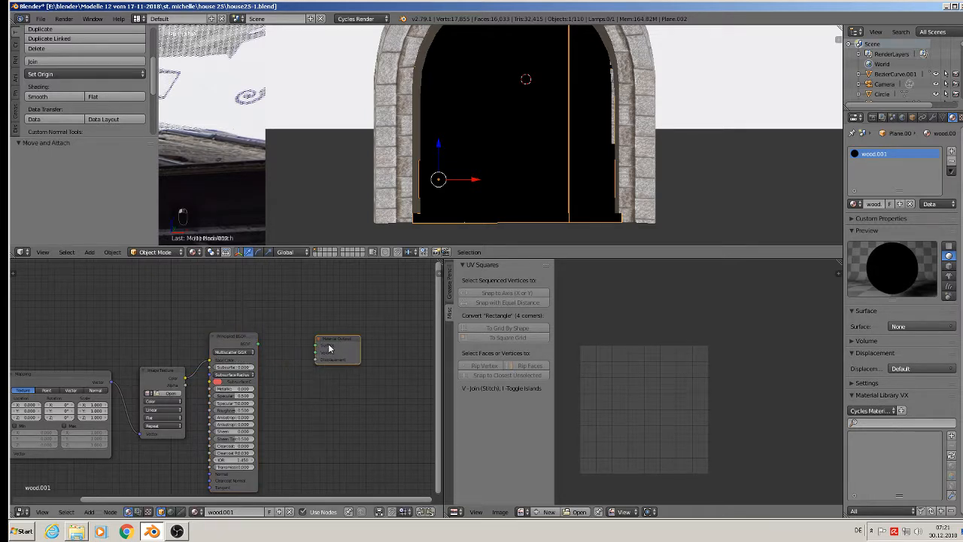
left_click_drag(256, 344, 324, 353)
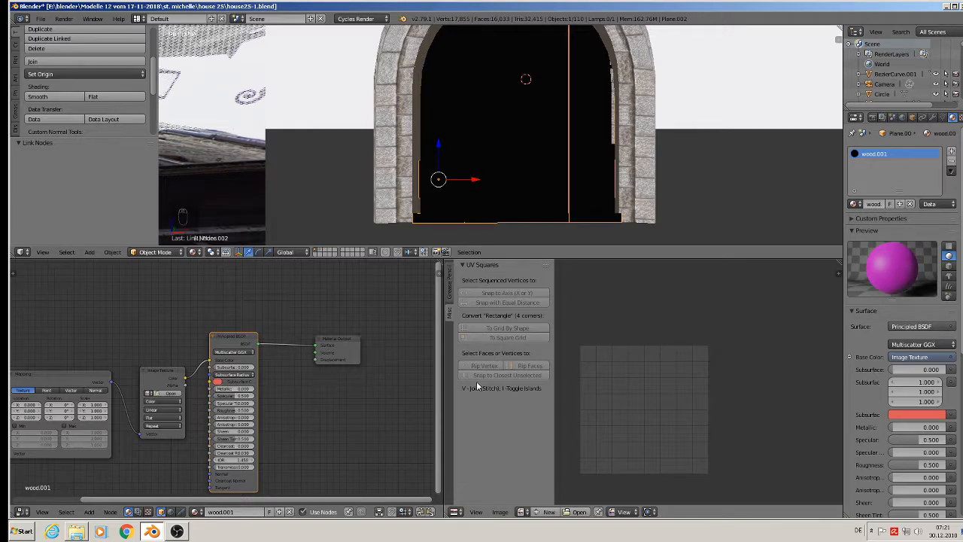
middle_click_drag(334, 373, 438, 357)
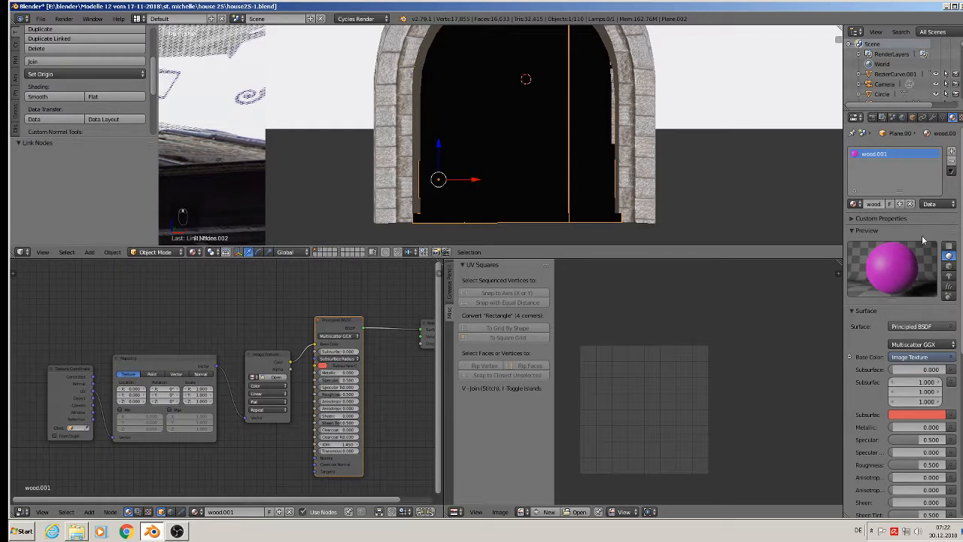
Step: Load the brown pixplant diffuse image from the textur folder into the Image Texture node
left_click(273, 381)
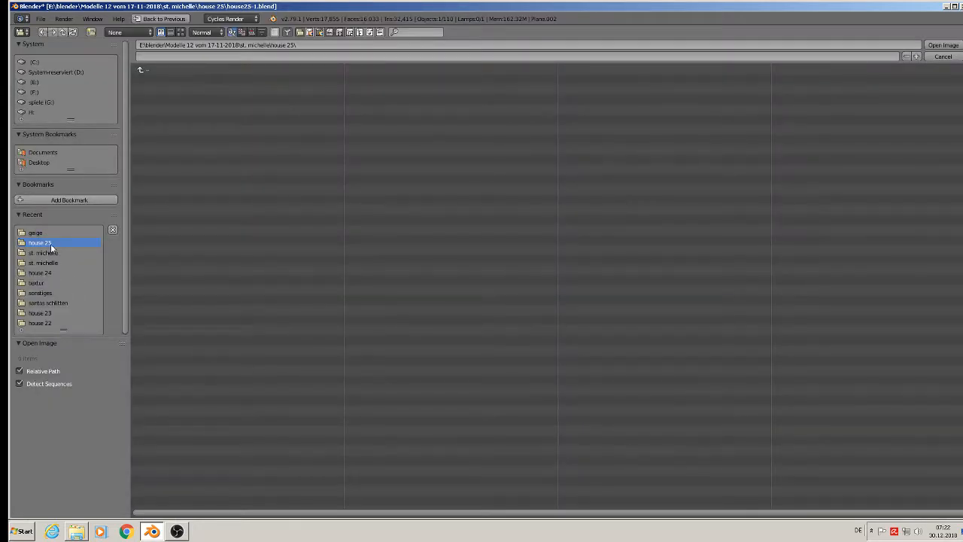
left_click(36, 283)
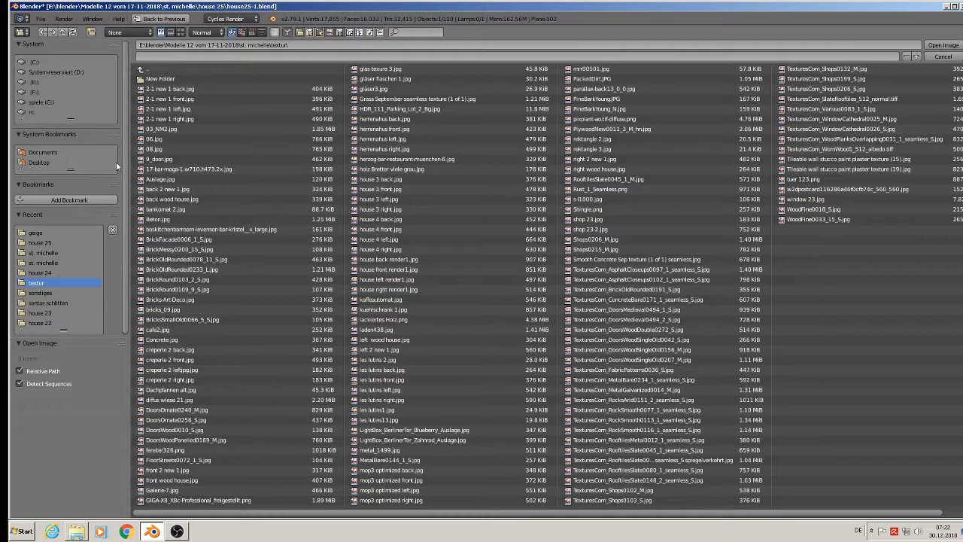
left_click(181, 32)
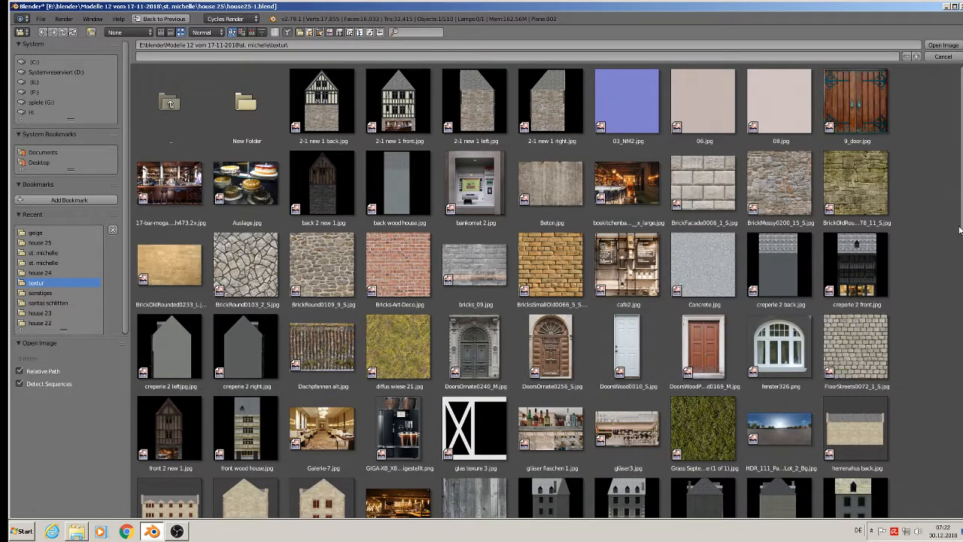
scroll(444, 282, "down", 7)
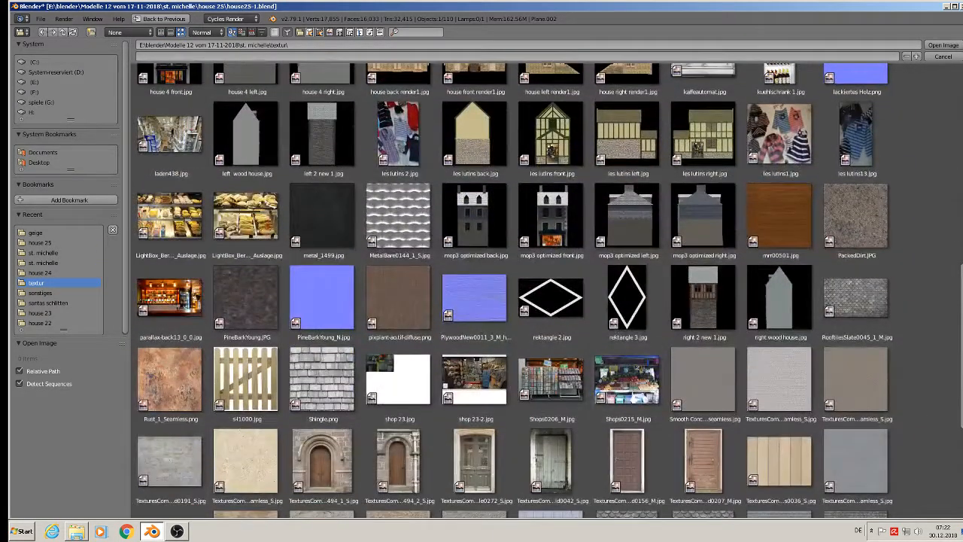
double_click(421, 302)
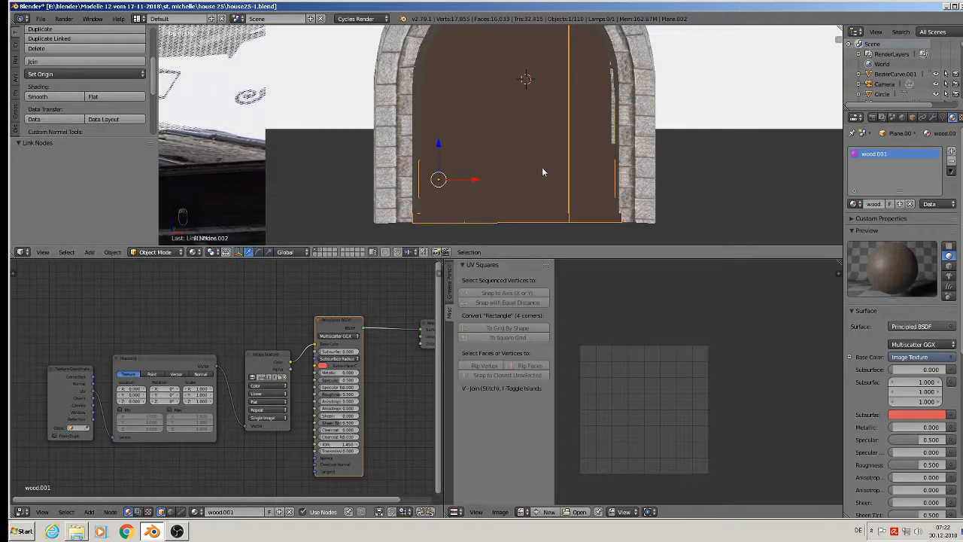
Step: Enlarge the 3D viewport and unwrap the door's whole mesh from the front view with Project From View
scroll(481, 188, "up", 3)
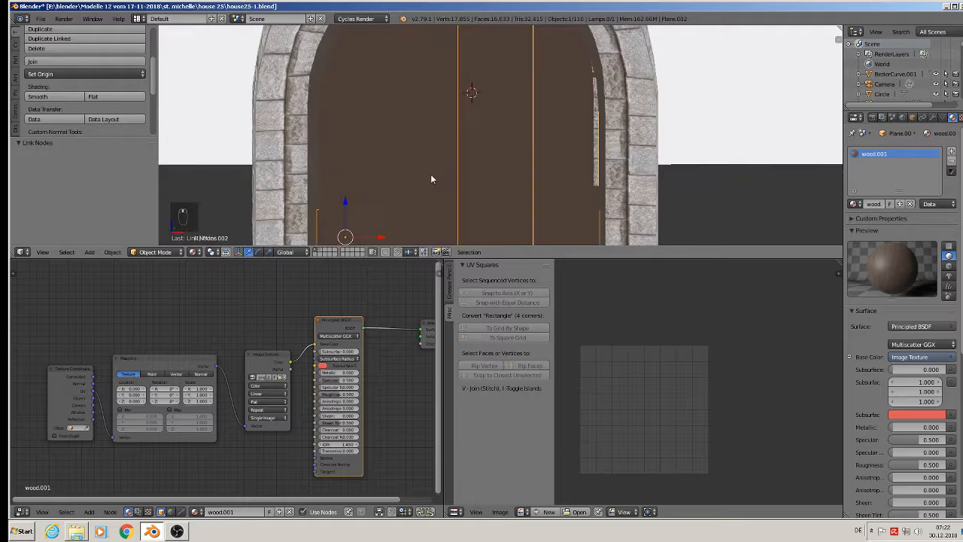
scroll(437, 179, "down", 2)
key("KP_1")
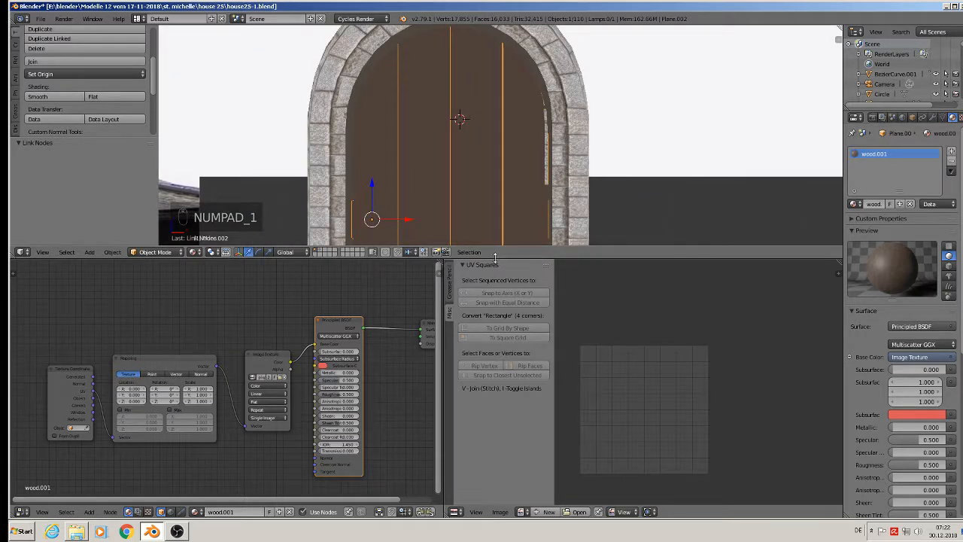
left_click_drag(495, 259, 452, 354)
key("a")
key("a")
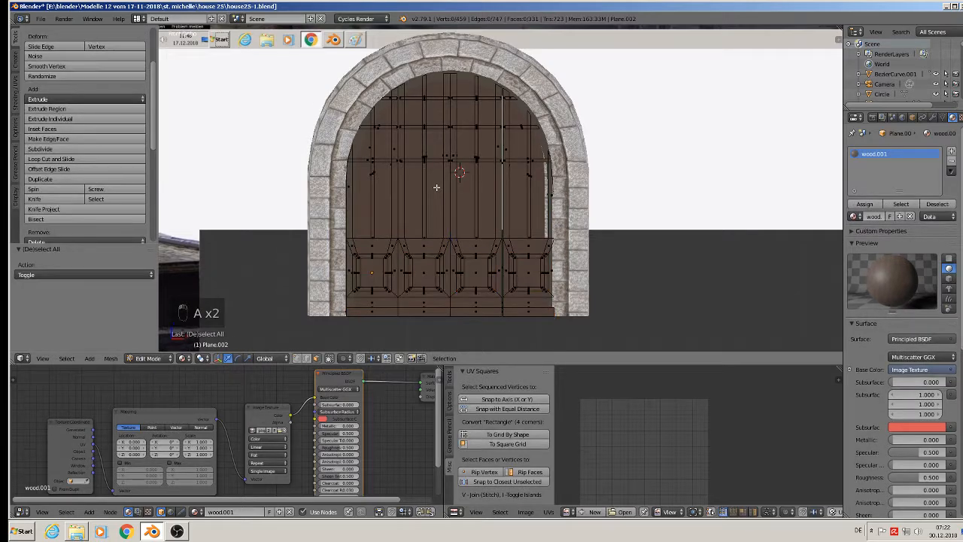
key("a")
key("a")
key("u")
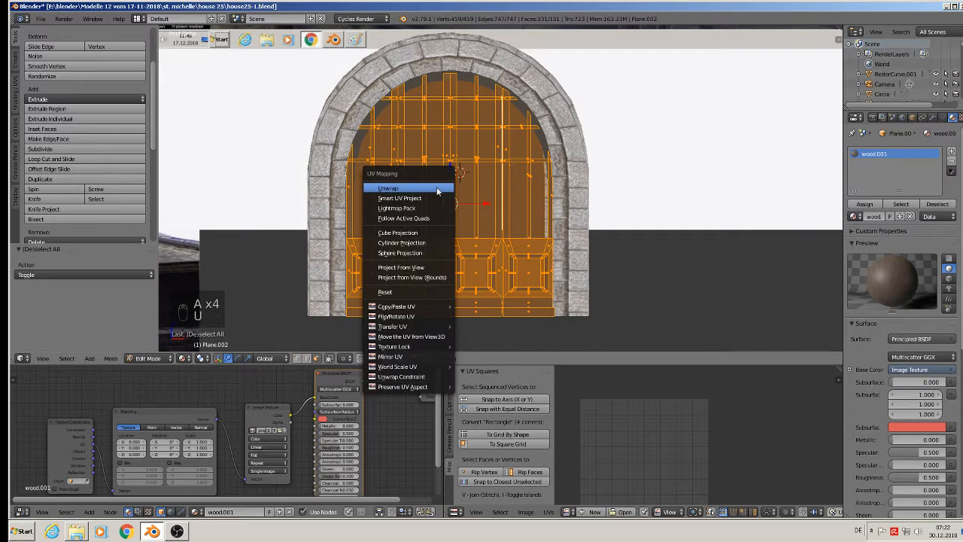
left_click(443, 269)
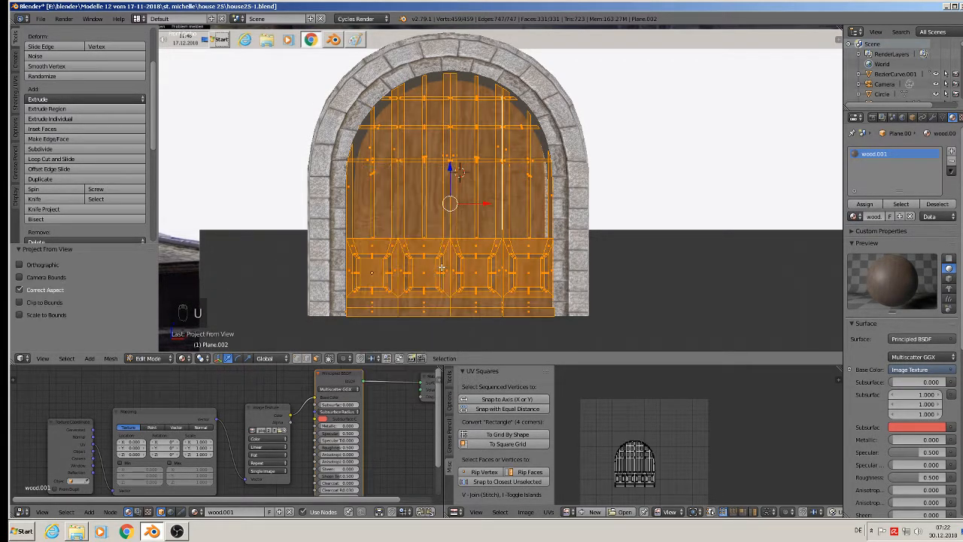
Step: Scale the door's entire UV layout up about 5.8 times for a finer wood grain and leave Edit Mode
scroll(464, 216, "up", 2)
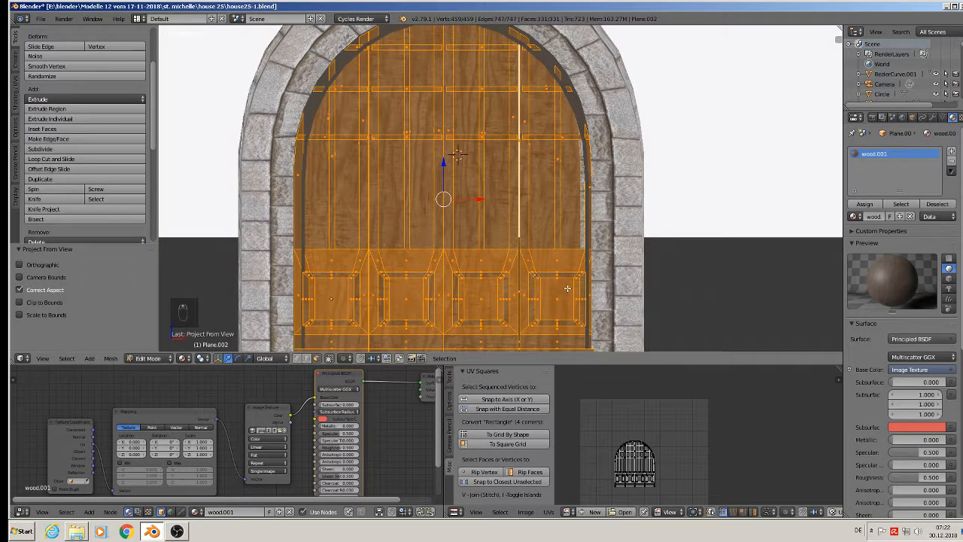
key("Tab")
key("Tab")
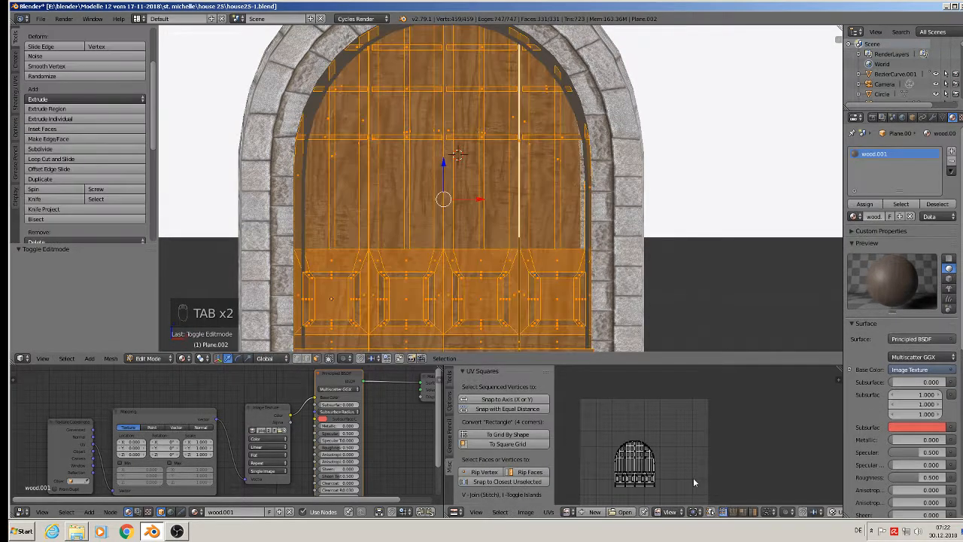
key("a")
key("a")
key("a")
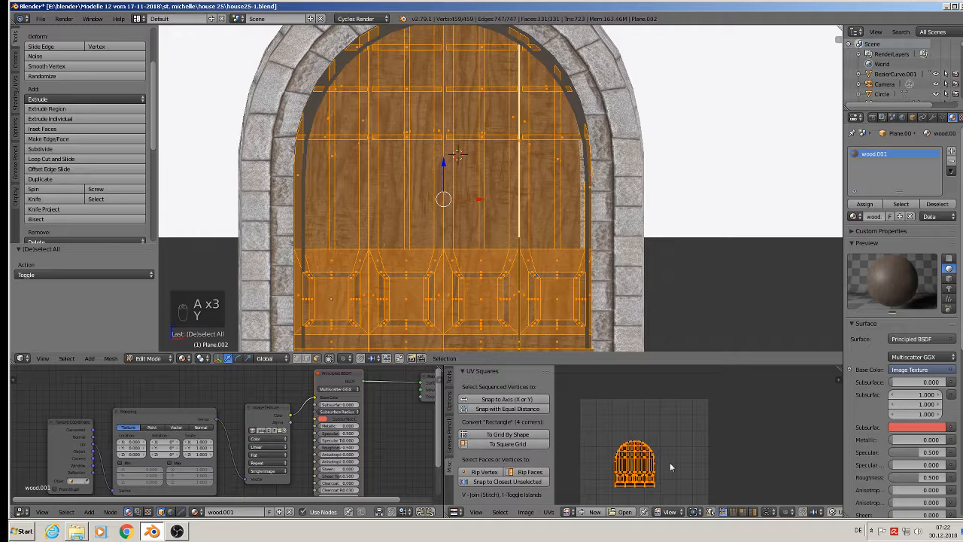
key("s")
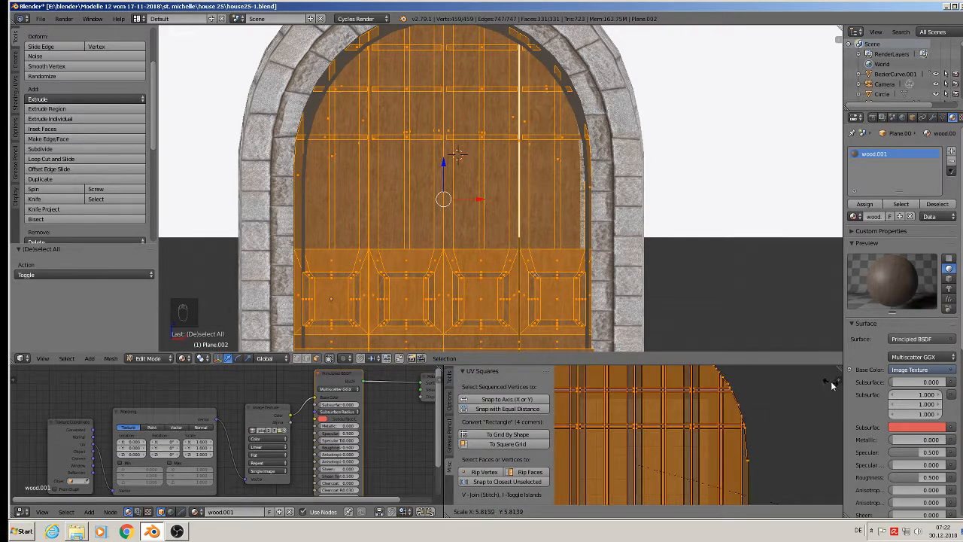
left_click(831, 381)
key("Tab")
Step: Examine the wood texture on the door at an angle and from the front
scroll(531, 142, "down", 2)
middle_click_drag(520, 155, 483, 176)
scroll(453, 223, "up", 2)
middle_click_drag(430, 229, 402, 225)
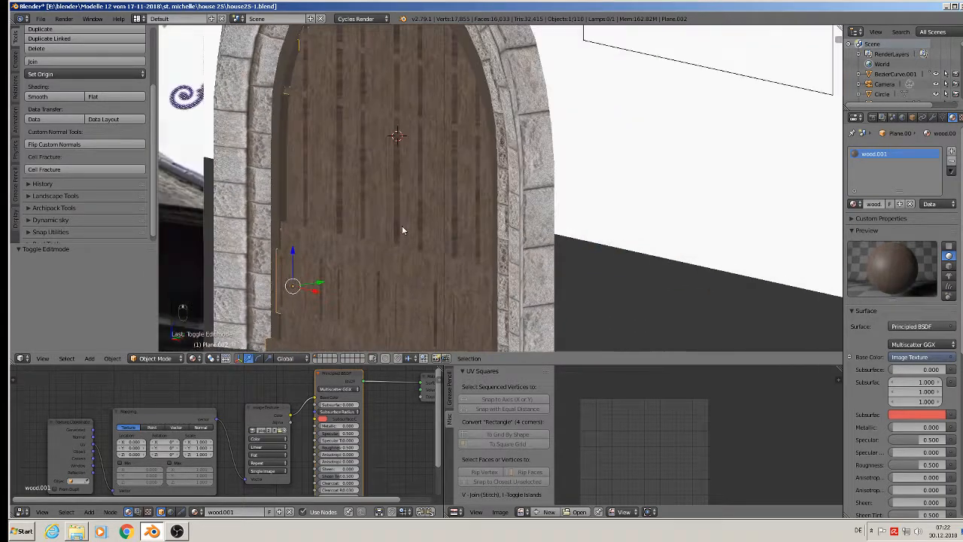
key("KP_5")
key("KP_1")
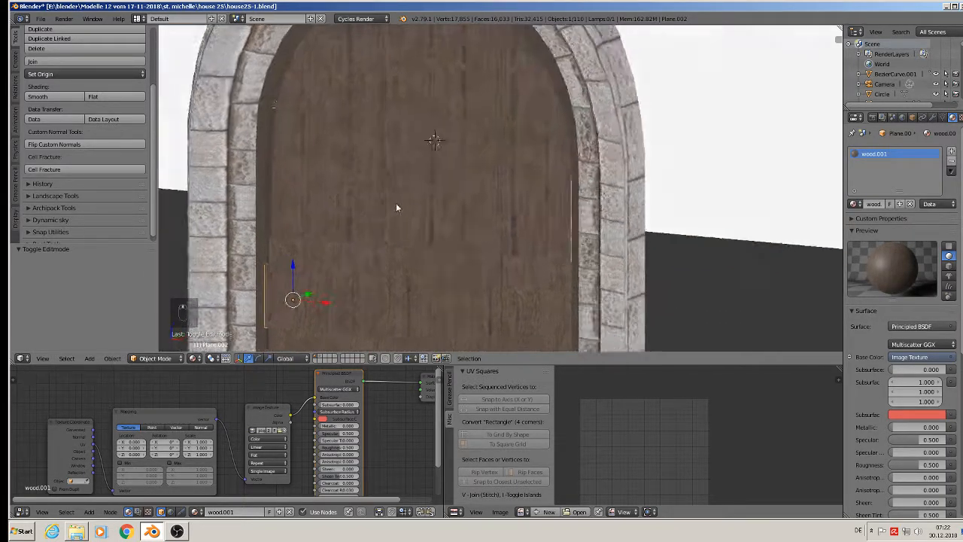
scroll(406, 201, "up", 2)
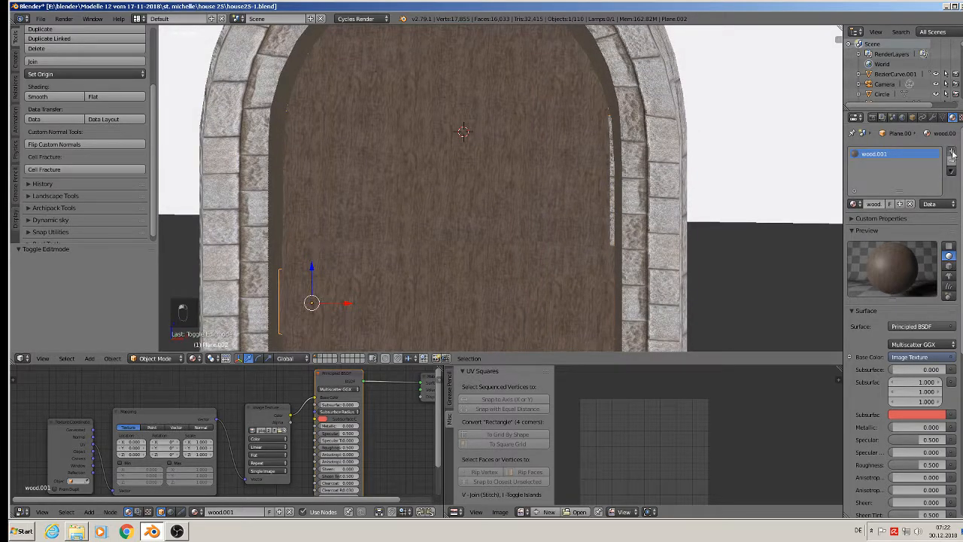
Step: Add a second material slot to the door and fill it with the existing glas material
left_click(952, 151)
left_click(855, 207)
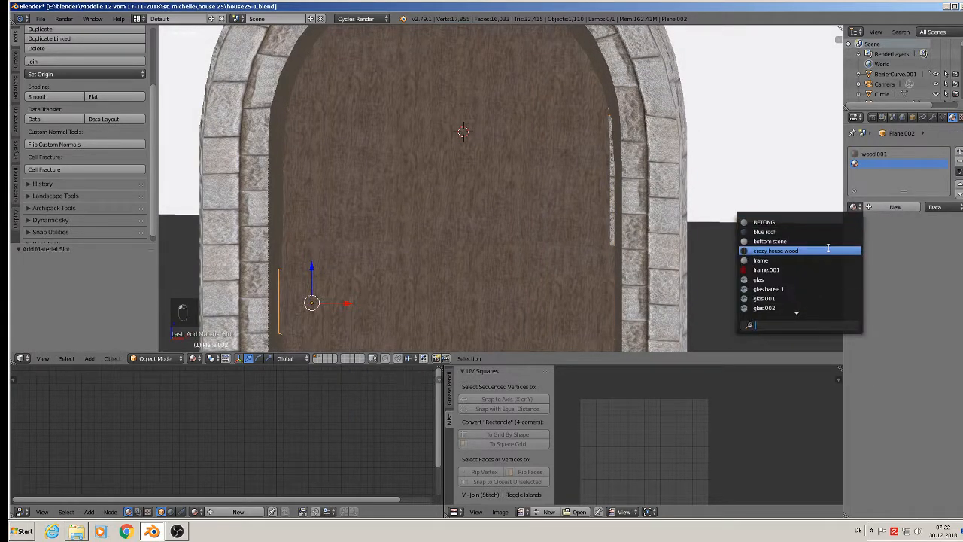
type("gl")
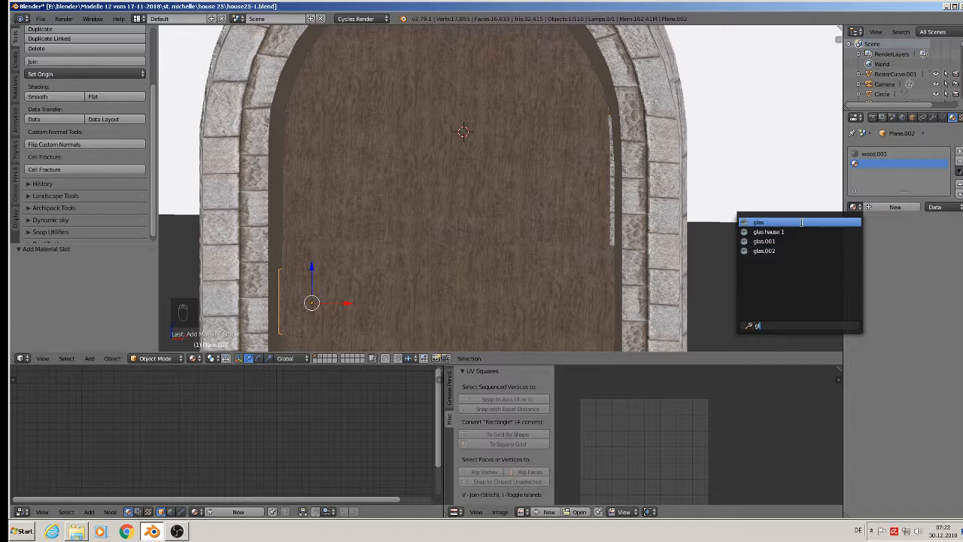
left_click(801, 222)
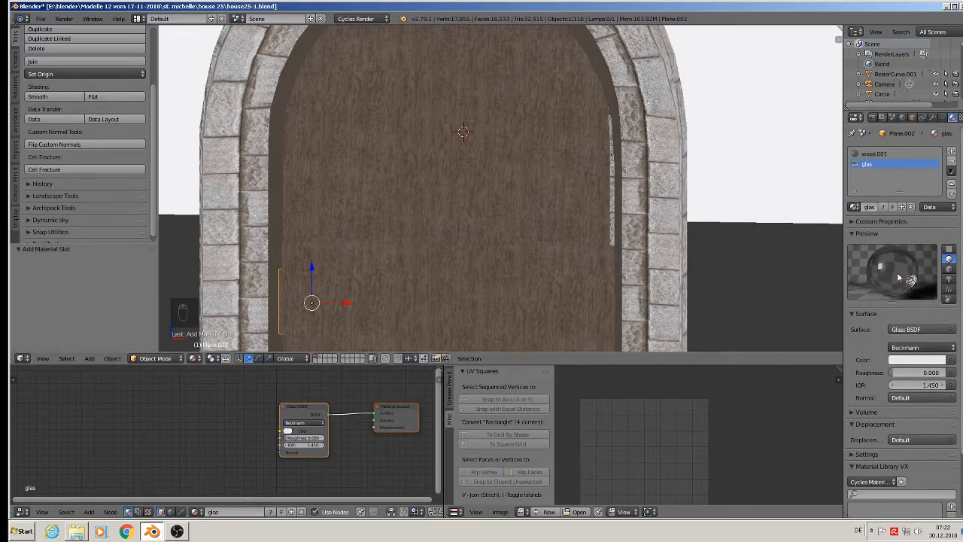
Step: Select all the linked window panes in the door's upper half and assign the glas material to them
key("Tab")
key("a")
key("a")
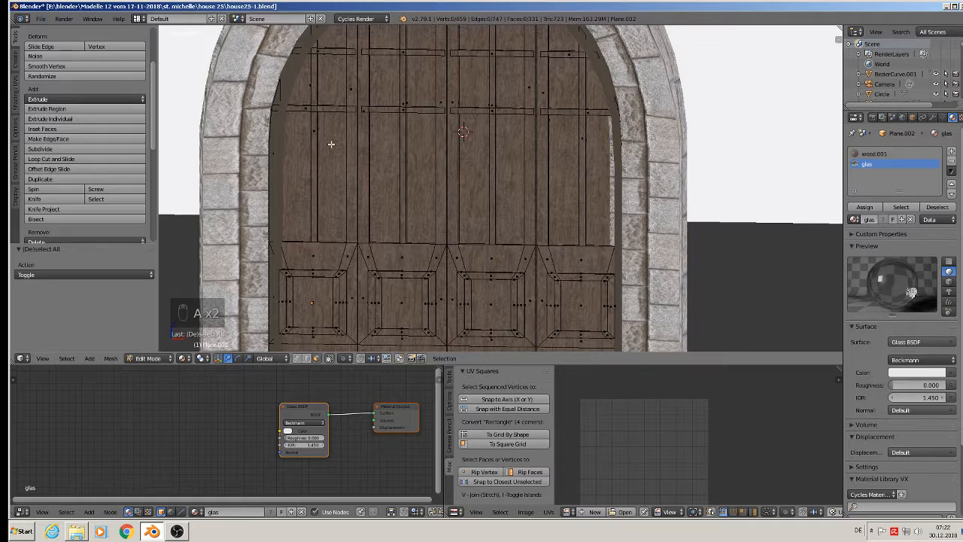
key("l")
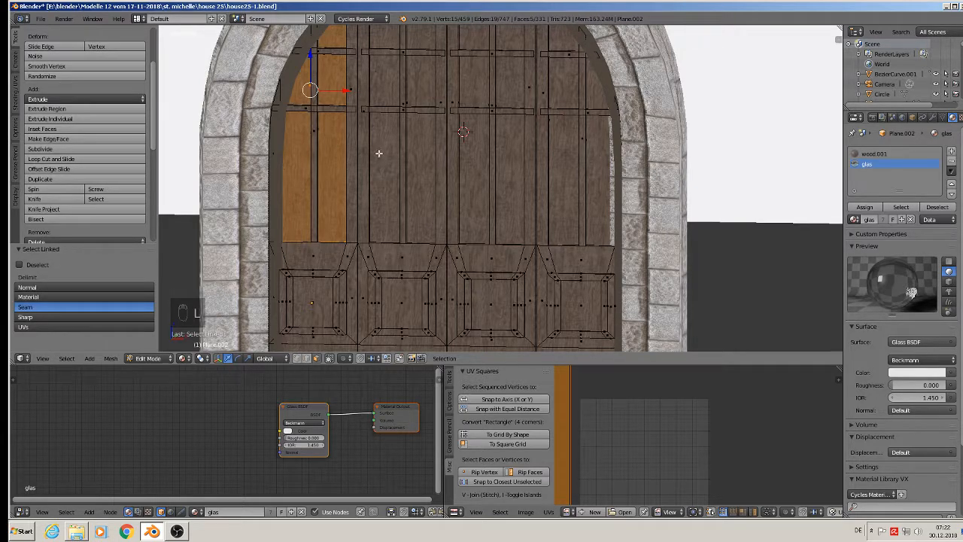
key("l")
key("l")
key("l")
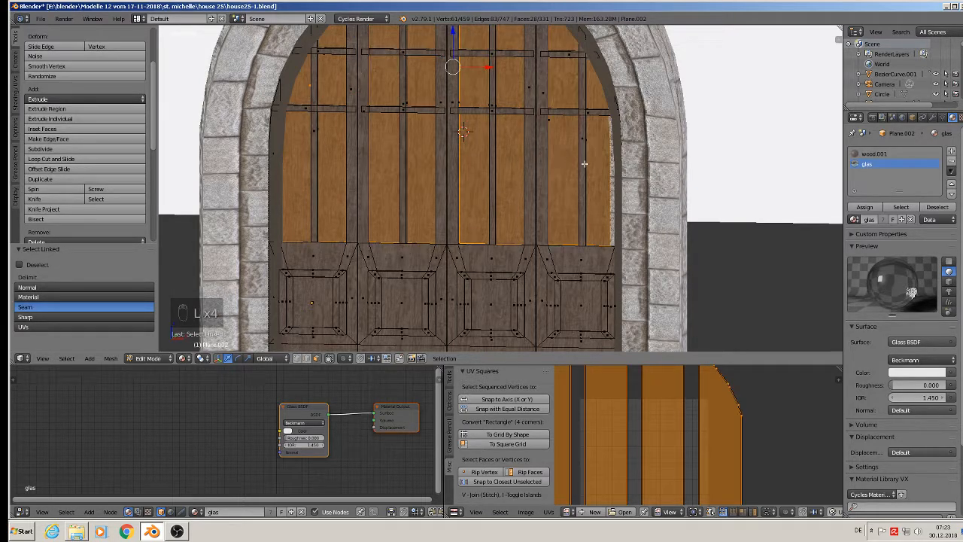
left_click(864, 208)
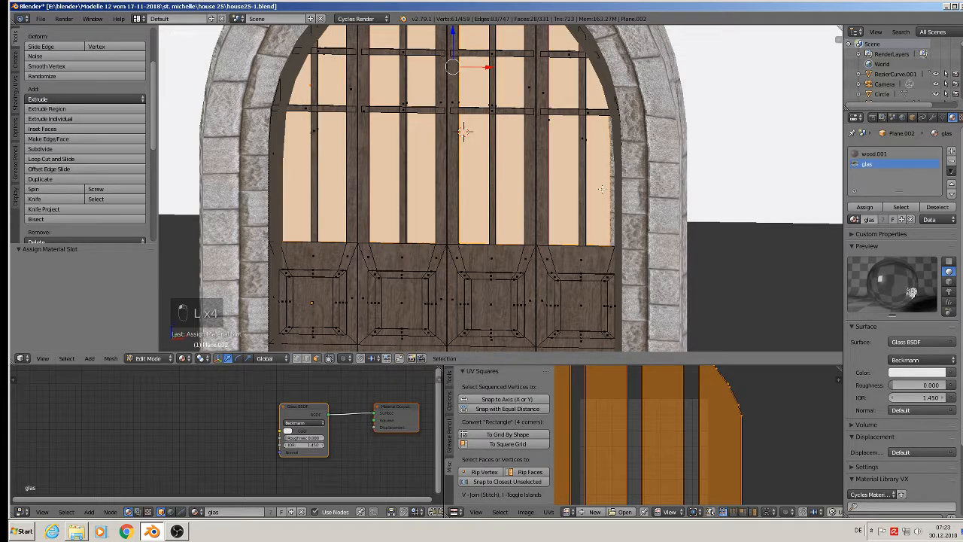
Step: Leave the door's Edit Mode and deselect all objects
scroll(483, 205, "down", 2)
key("Tab")
scroll(457, 228, "down", 2)
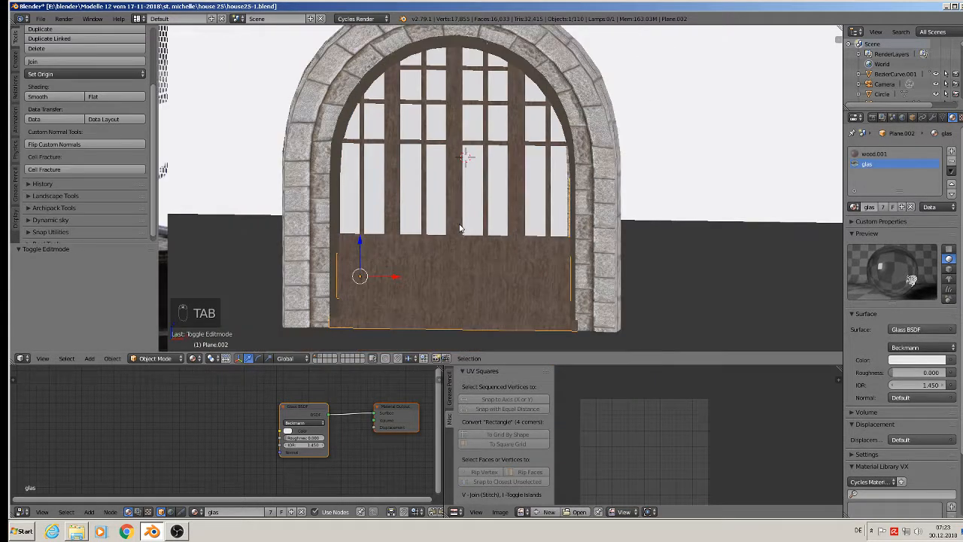
key("a")
key("a")
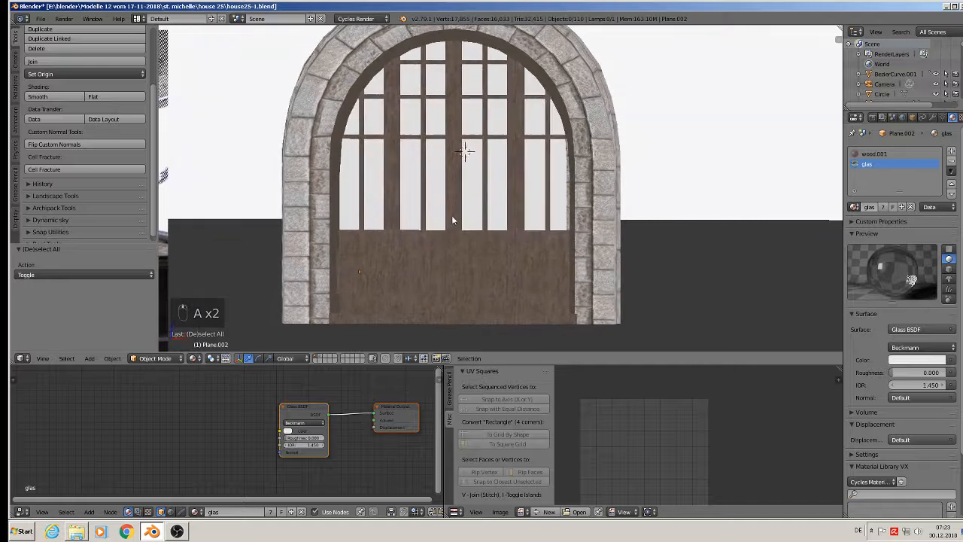
Step: Select the arched door frame inside the stone arch and select all of its faces in Edit Mode
key("Tab")
key("Tab")
right_click(339, 178)
key("Tab")
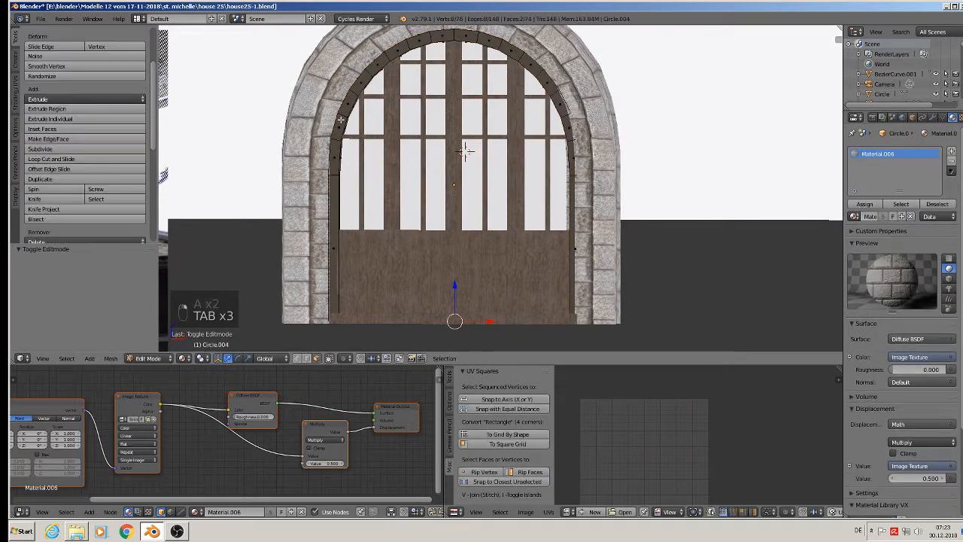
key("a")
key("a")
key("a")
key("a")
key("a")
key("a")
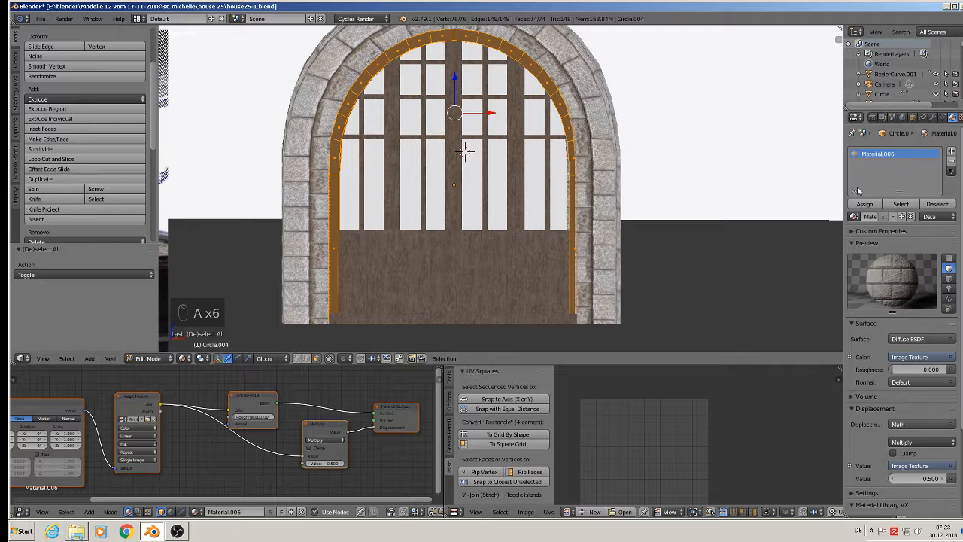
Step: Add a second material slot to the frame, fill it with the existing wood material and assign it to the selected faces
left_click(951, 151)
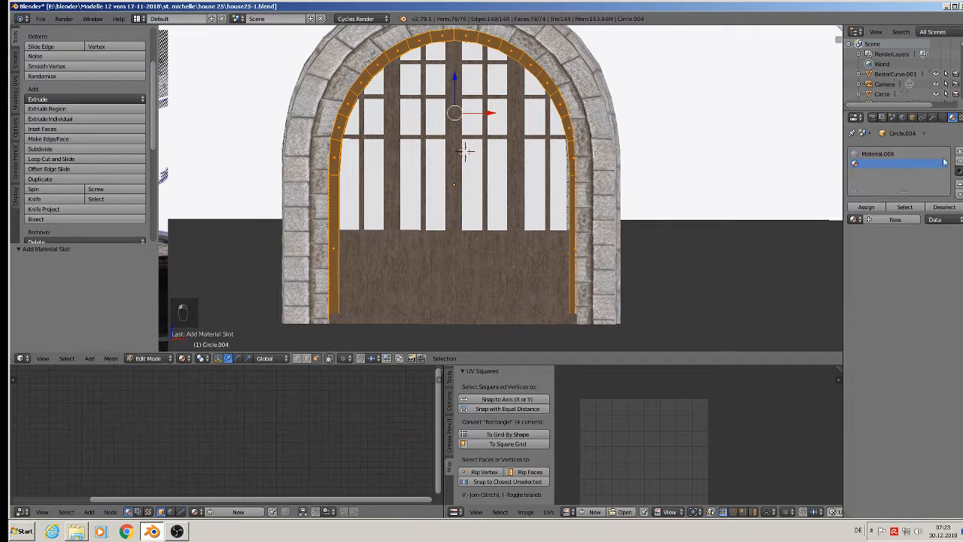
left_click(853, 219)
type("w")
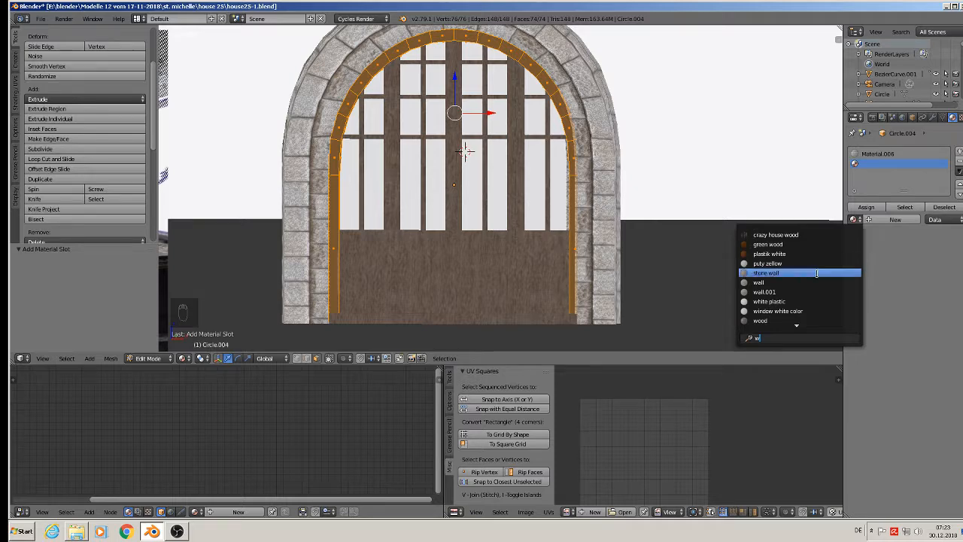
left_click(764, 321)
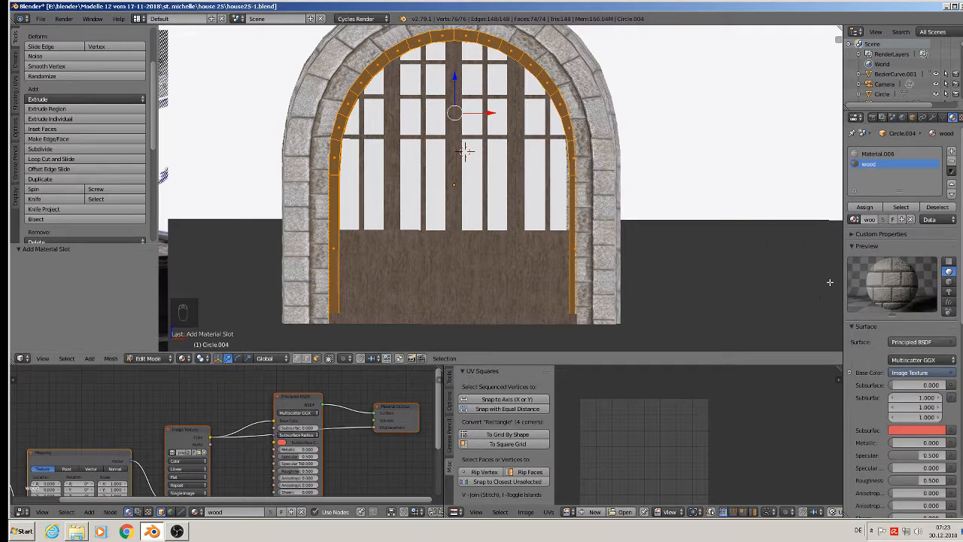
left_click(867, 207)
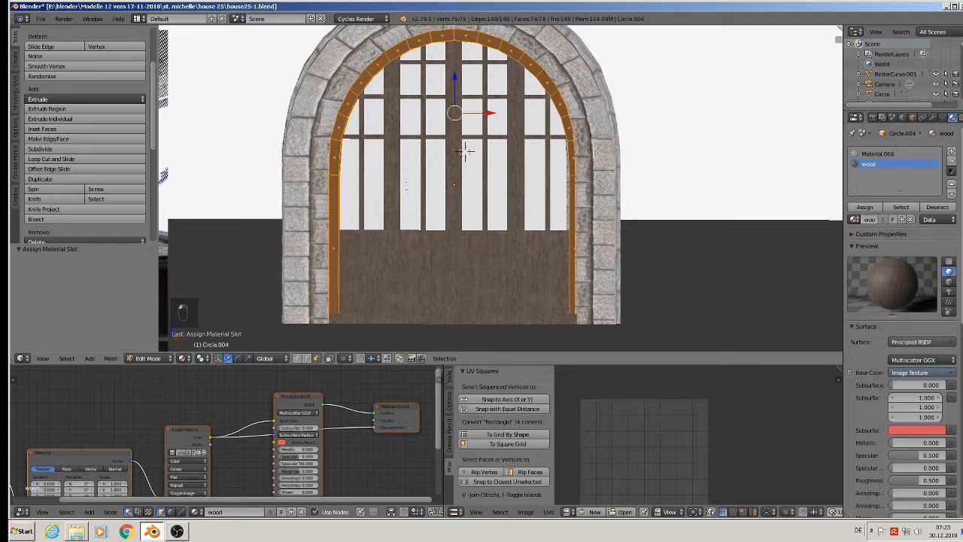
Step: Unwrap the frame's faces, leave Edit Mode and apply the object's rotation and scale
key("u")
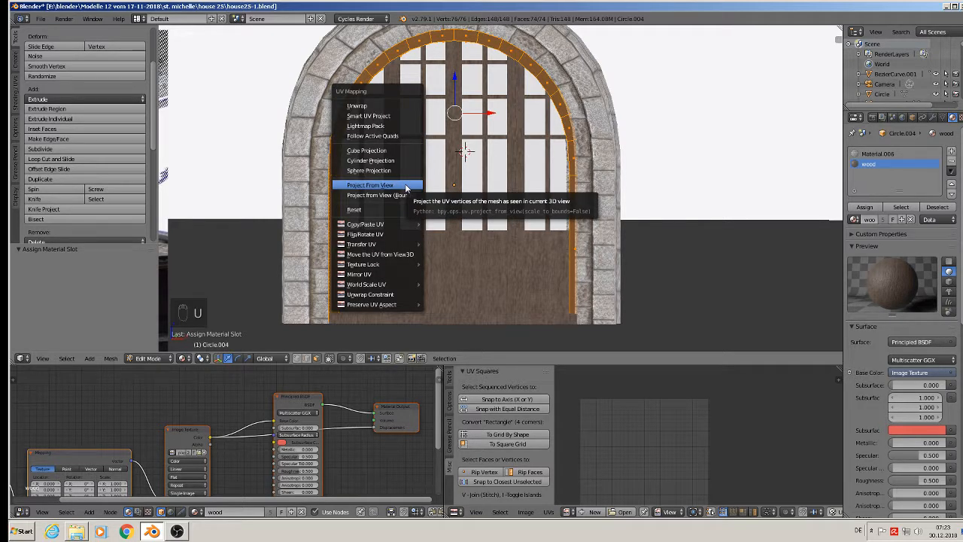
left_click(391, 110)
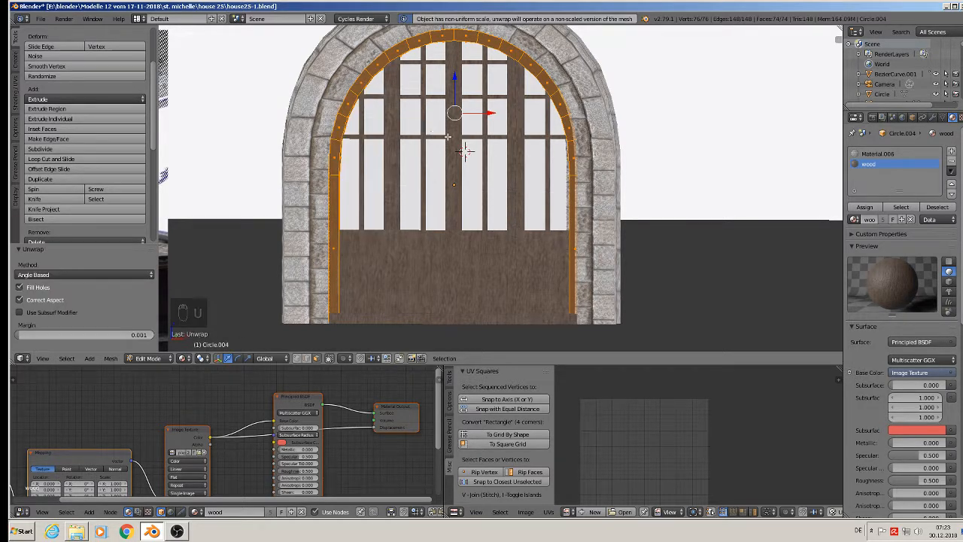
key("Tab")
left_click(112, 358)
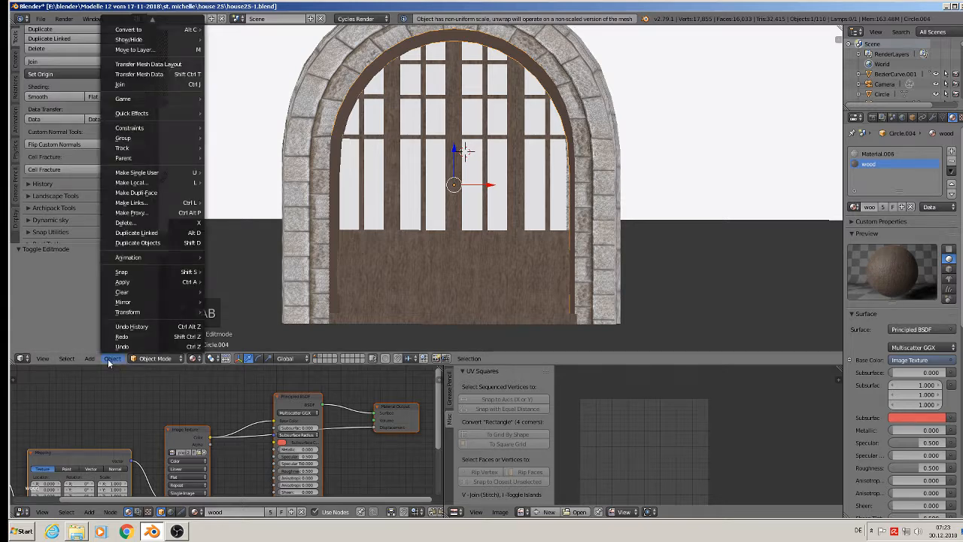
mouse_move(139, 280)
left_click(246, 311)
Step: Unwrap all the frame's faces again in Edit Mode with the applied scale
key("Tab")
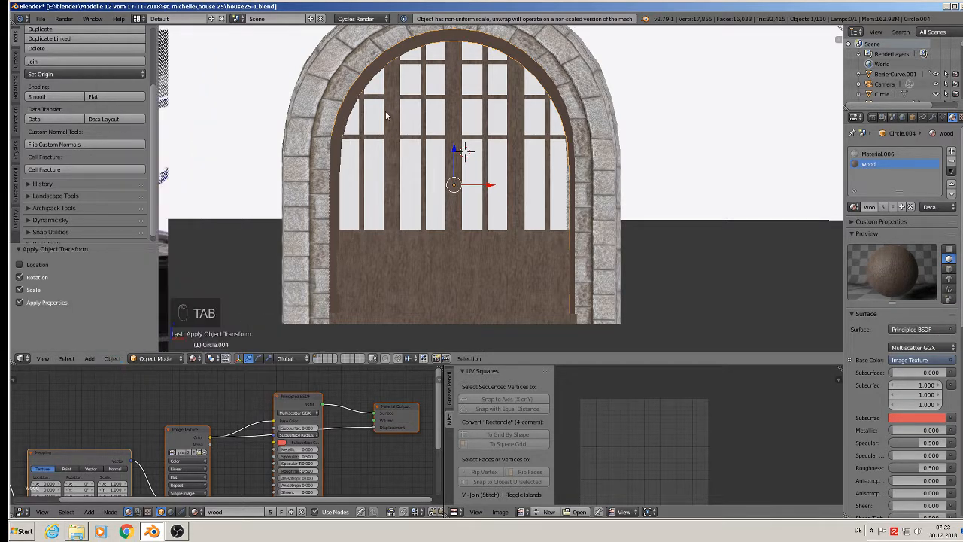
key("u")
left_click(386, 113)
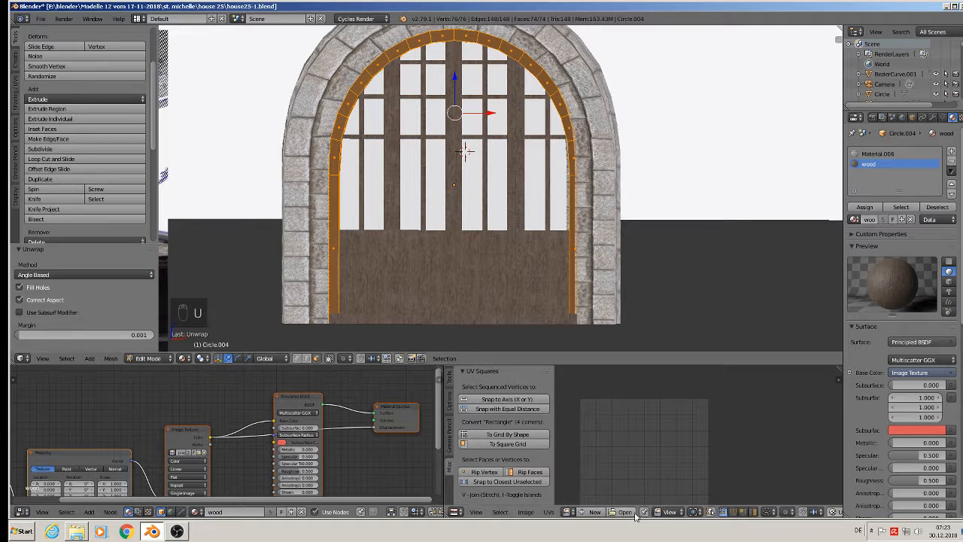
scroll(632, 456, "down", 3)
scroll(633, 449, "up", 1)
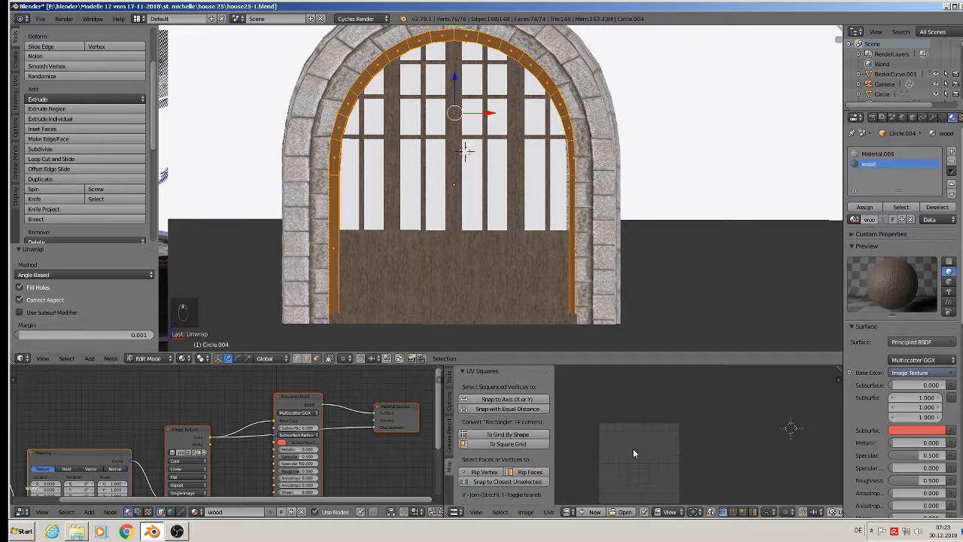
Step: Select the frame's front face strip as a shortest path between its two lower ends, checking it in wireframe before restoring textured shading
middle_click_drag(565, 284, 542, 281)
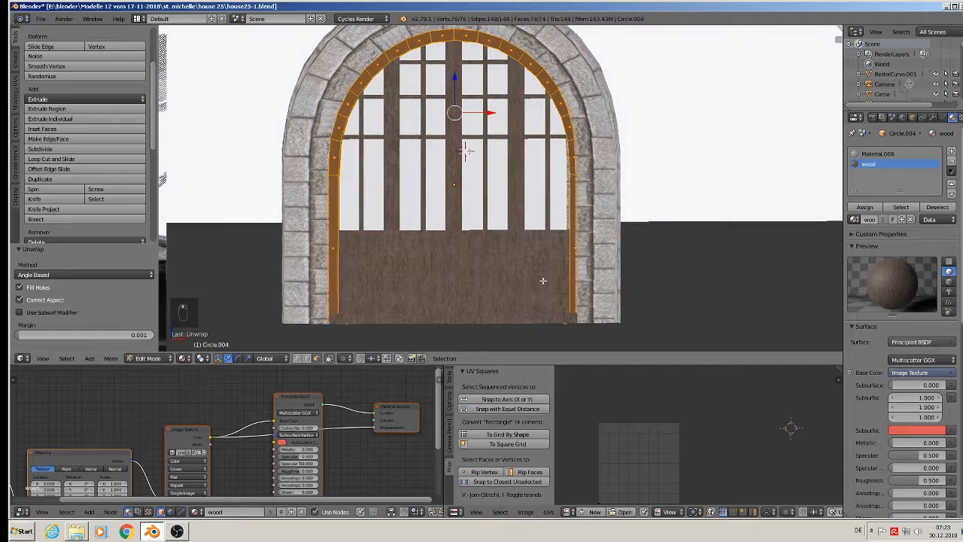
key("KP_1")
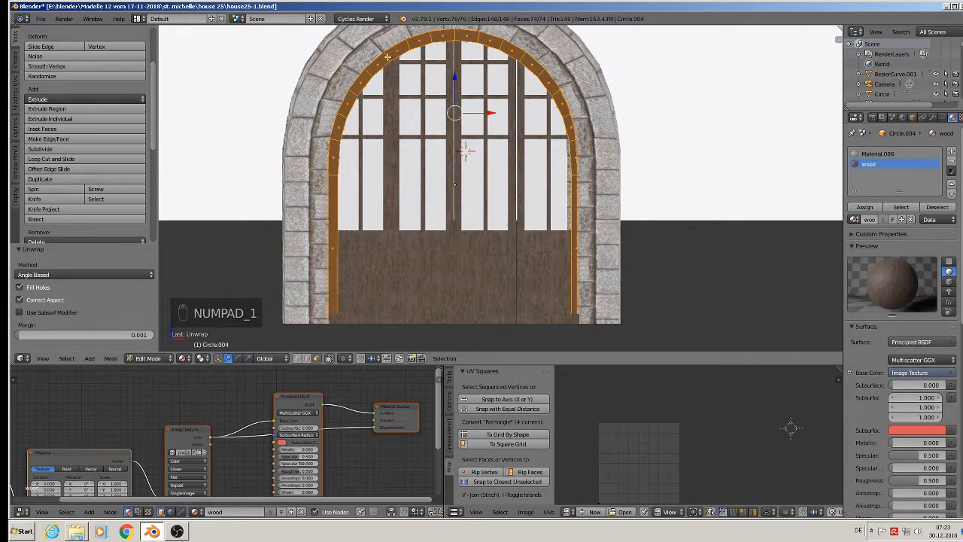
right_click(333, 257)
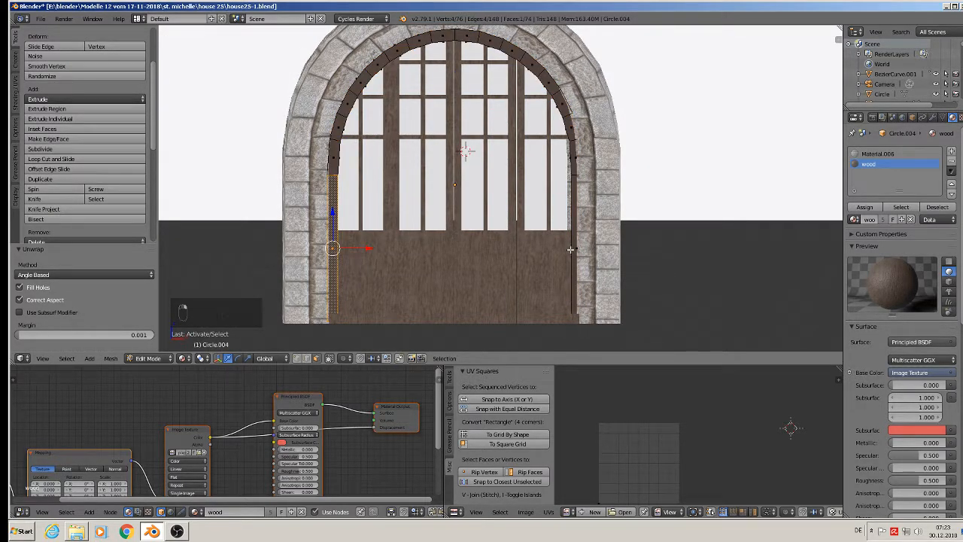
right_click(576, 251, "ctrl")
key("z")
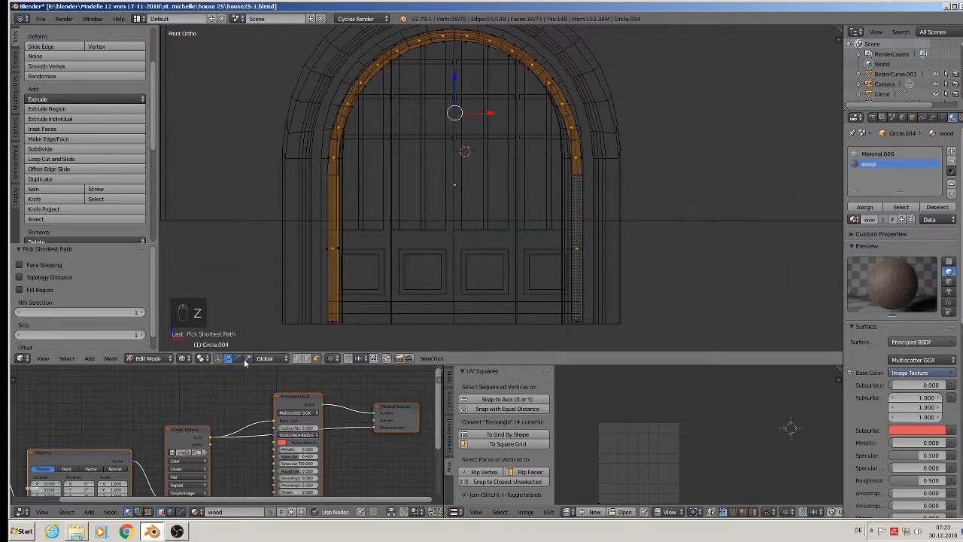
left_click(183, 359)
left_click(193, 301)
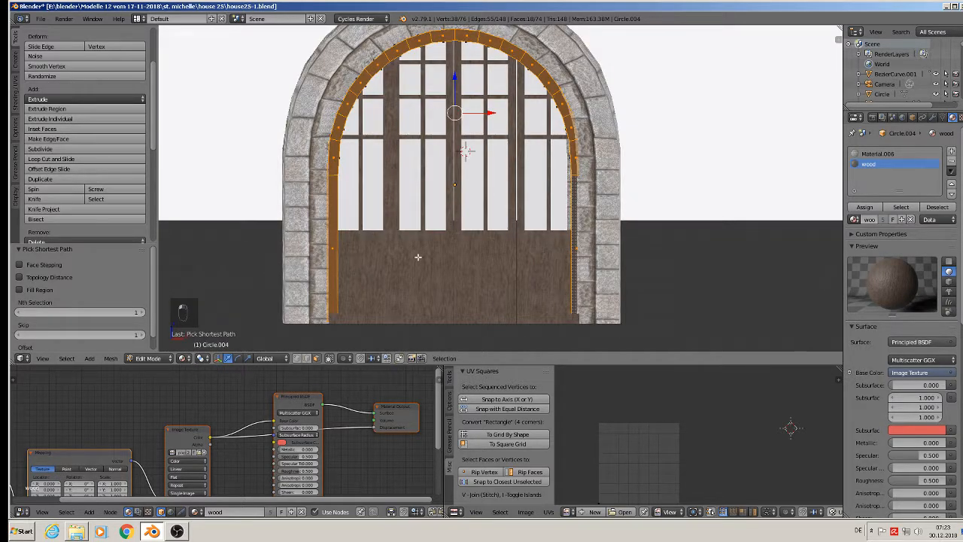
Step: Unwrap the selected front strip and straighten its UVs with UV Squares' Snap with Equal Distance
key("u")
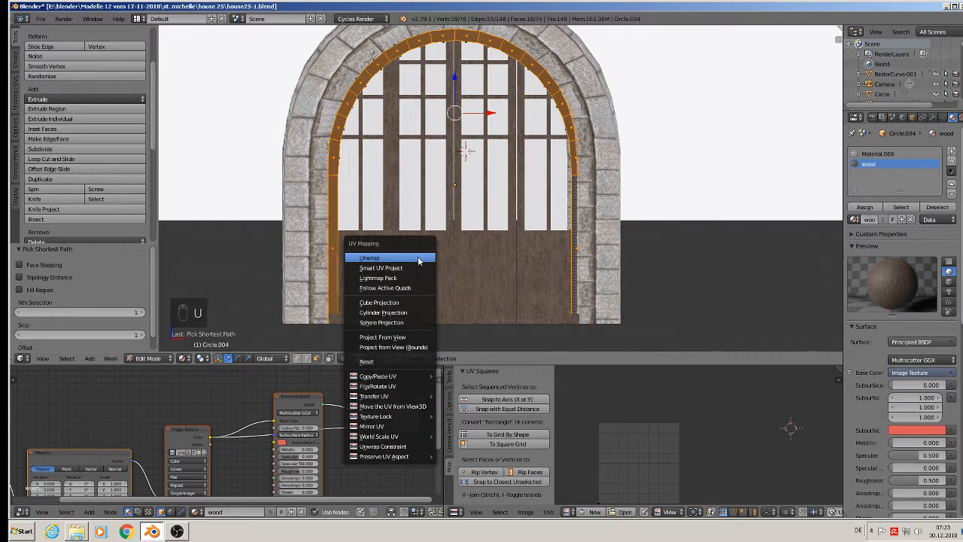
left_click(418, 257)
key("a")
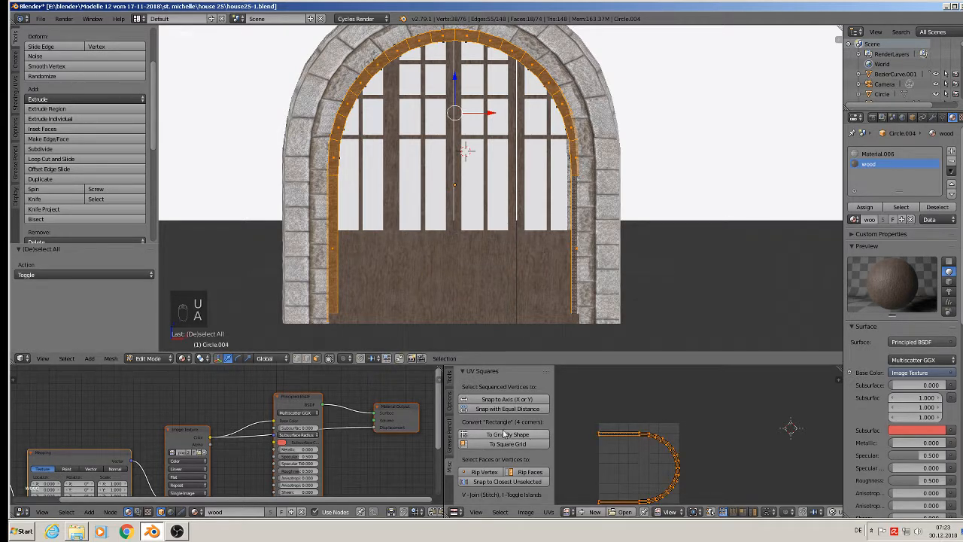
left_click(493, 411)
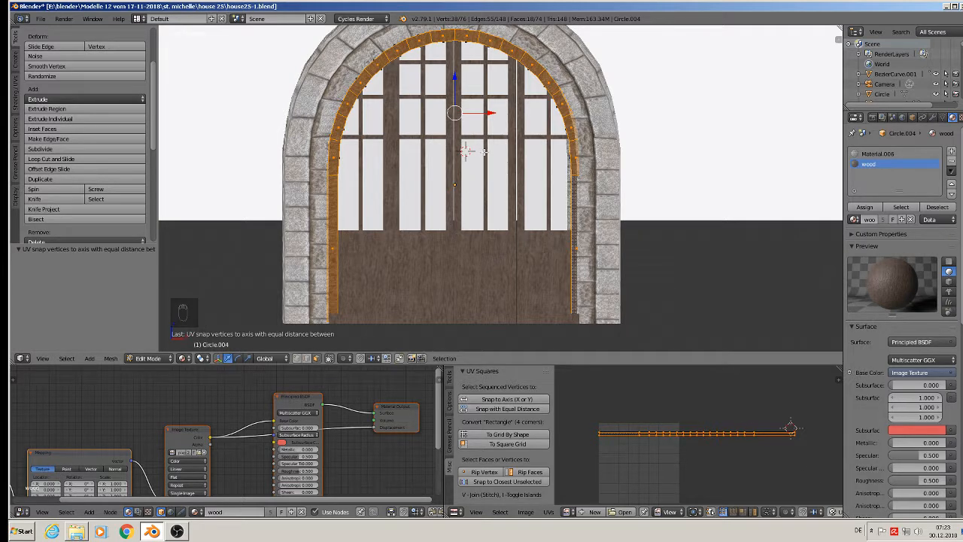
Step: Rotate the strip's straightened UVs by 90 degrees and leave Edit Mode
scroll(486, 174, "up", 2)
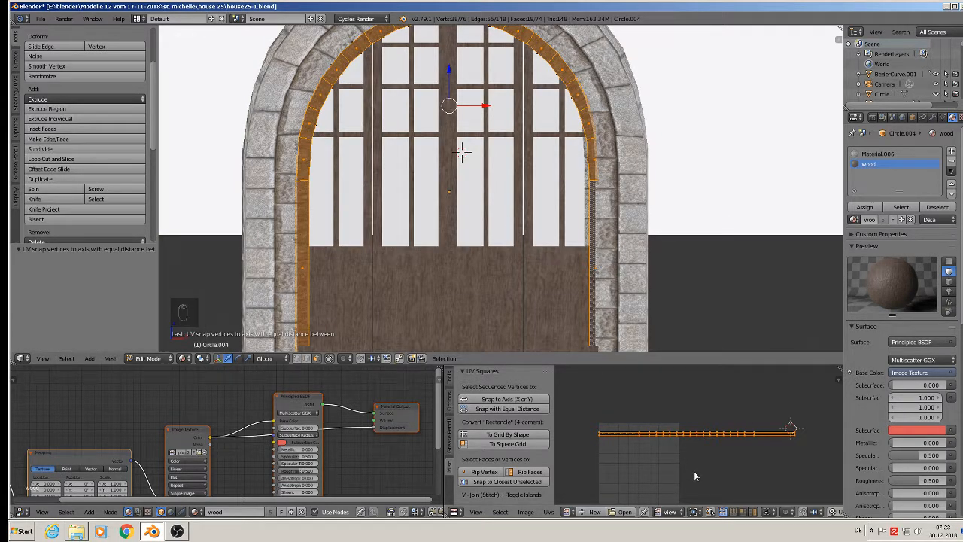
type("r90")
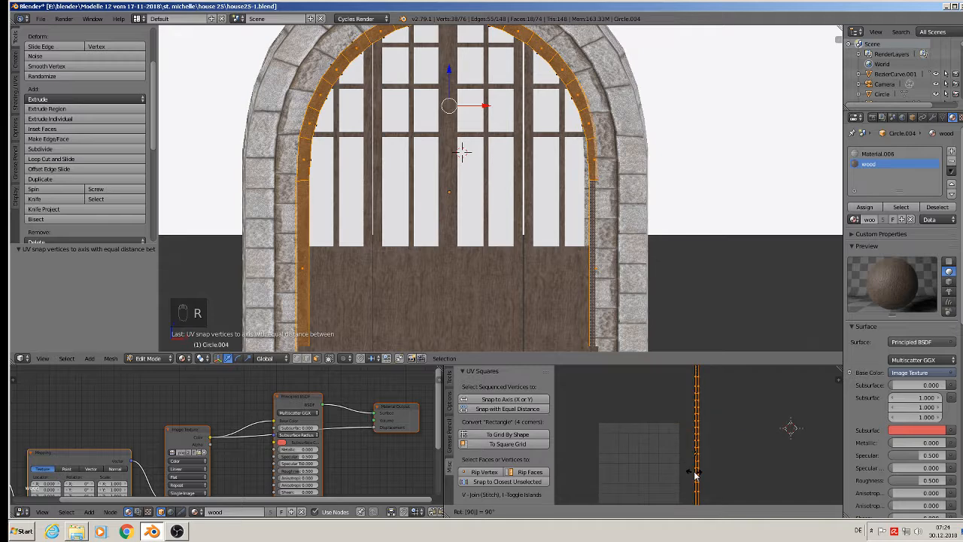
key("Return")
scroll(561, 113, "up", 2)
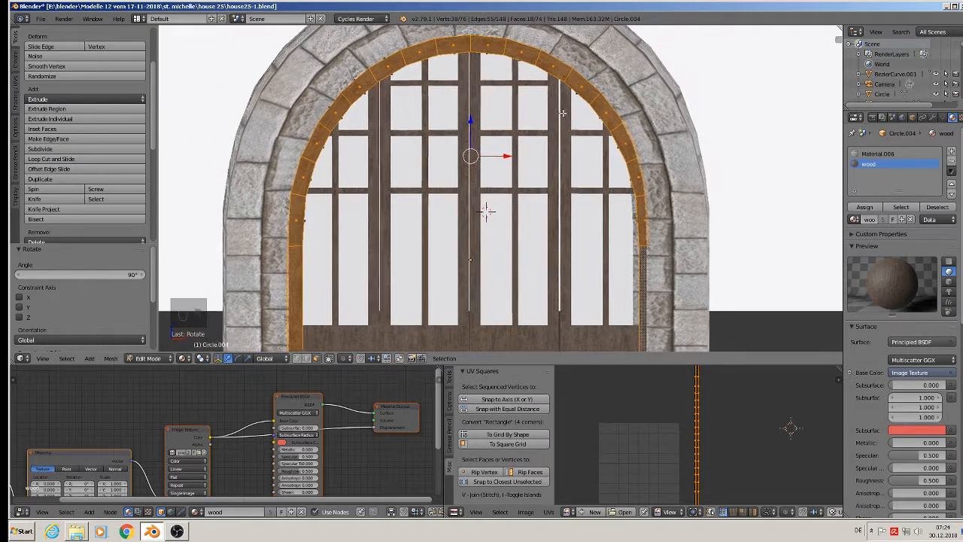
key("Tab")
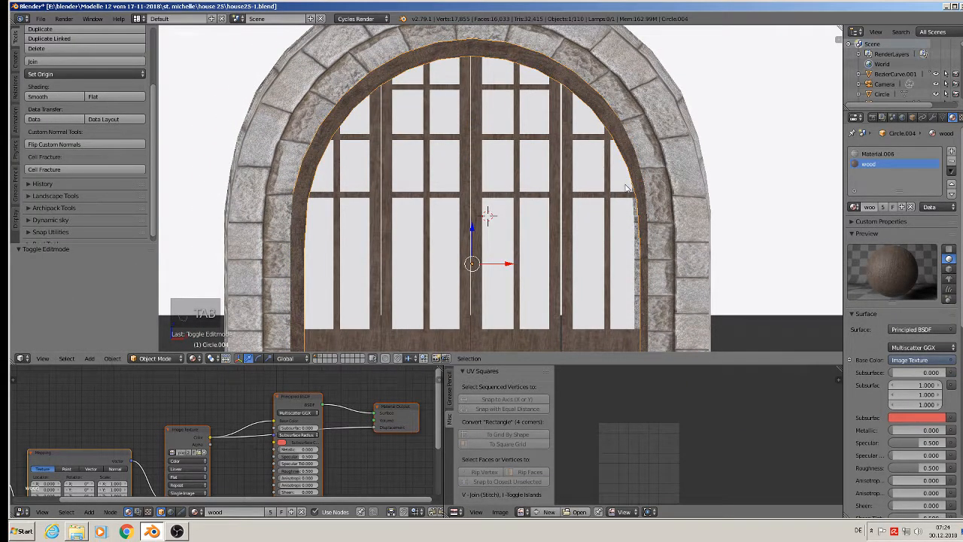
Step: Deselect the frame and examine its wood grain beside the door's, along with the wood material's node connections
scroll(549, 151, "down", 4)
key("a")
key("a")
middle_click_drag(549, 213, 415, 294)
scroll(486, 239, "up", 1)
scroll(360, 411, "down", 2)
middle_click_drag(359, 410, 311, 413)
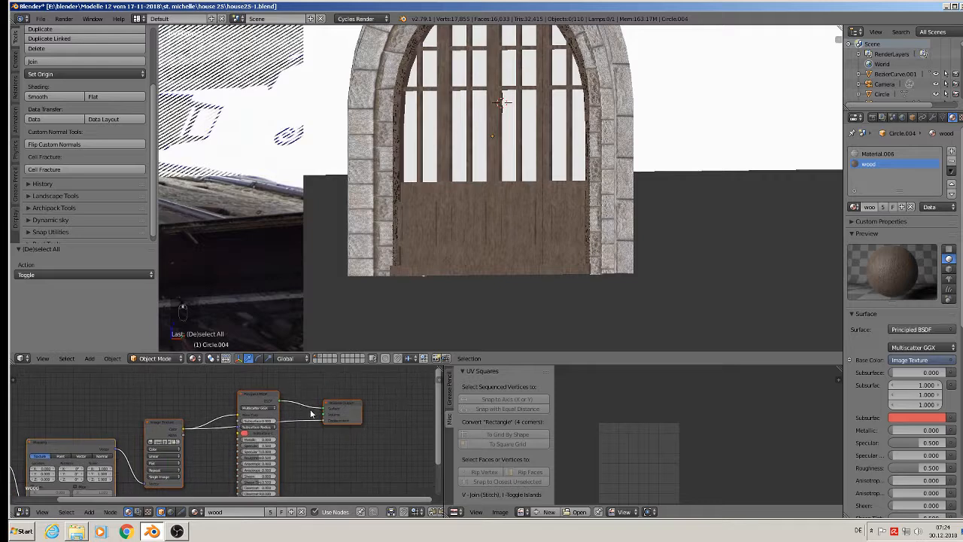
middle_click_drag(288, 448, 309, 426)
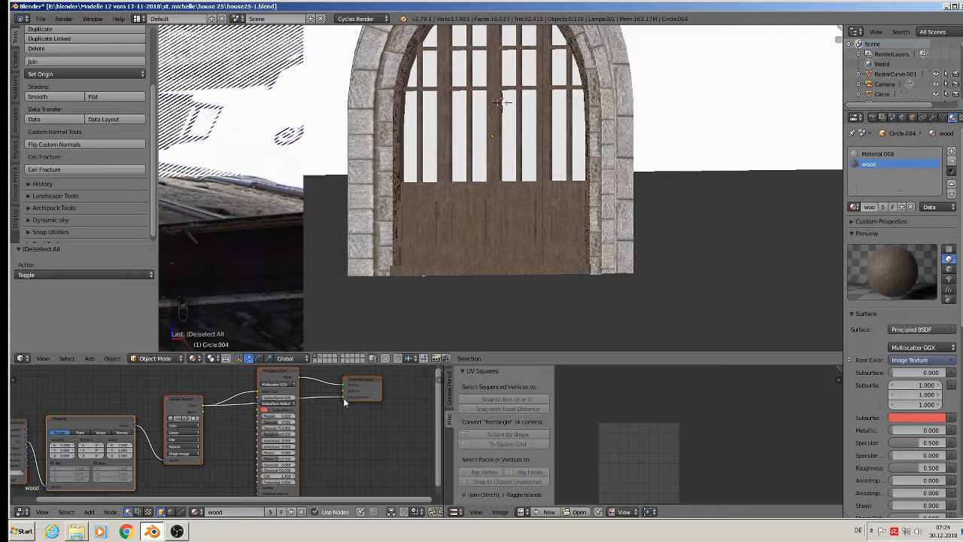
Step: In the door's wood.001 material, link the Image Texture's Color output to the Material Output's Displacement input
right_click(503, 236)
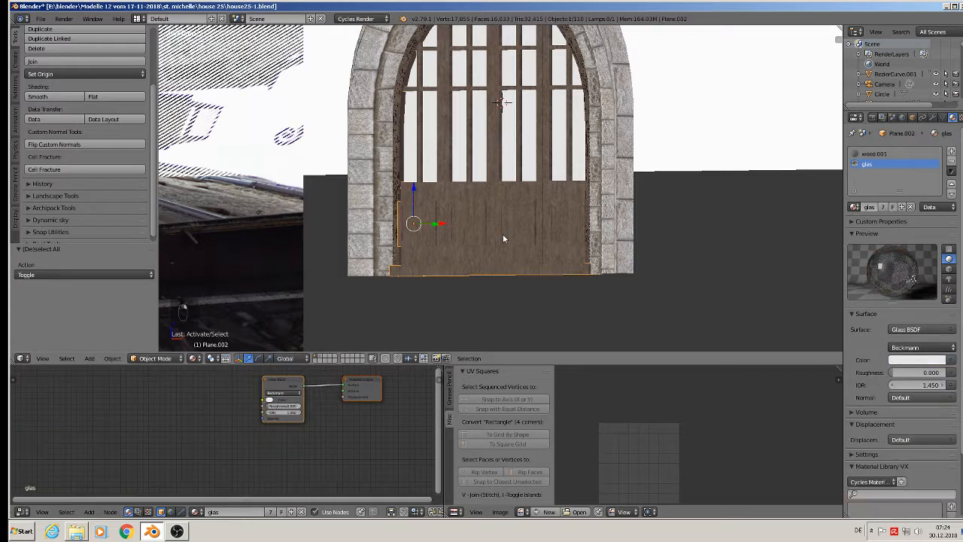
left_click(875, 154)
middle_click_drag(385, 414, 333, 439)
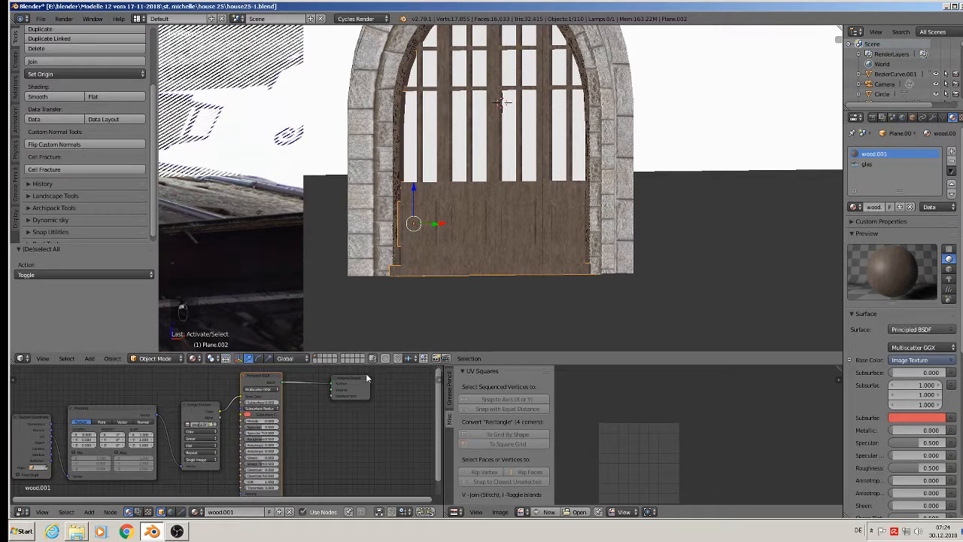
left_click_drag(366, 377, 381, 382)
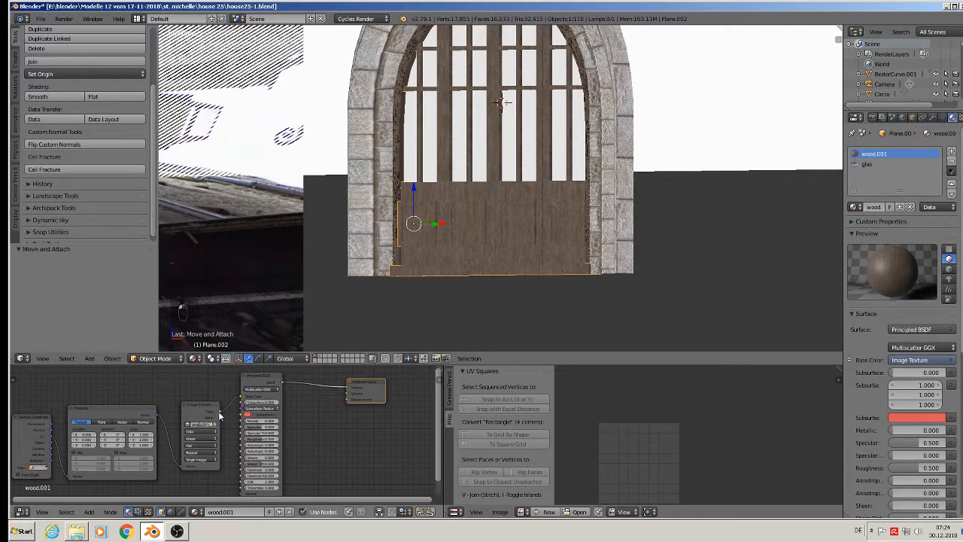
left_click_drag(220, 415, 350, 400)
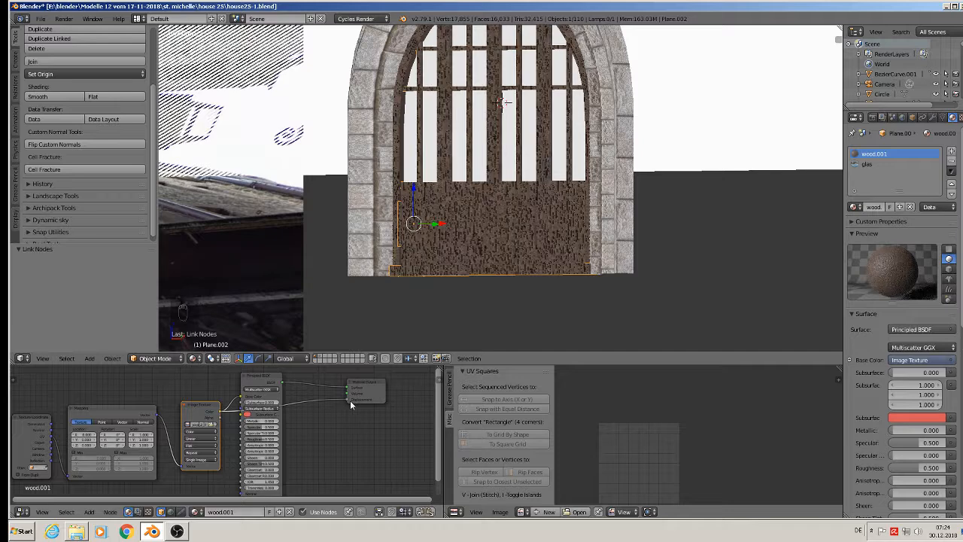
Step: Insert a Math node into the link feeding the Material Output's Displacement in the door's wood.001 material
scroll(499, 220, "up", 4)
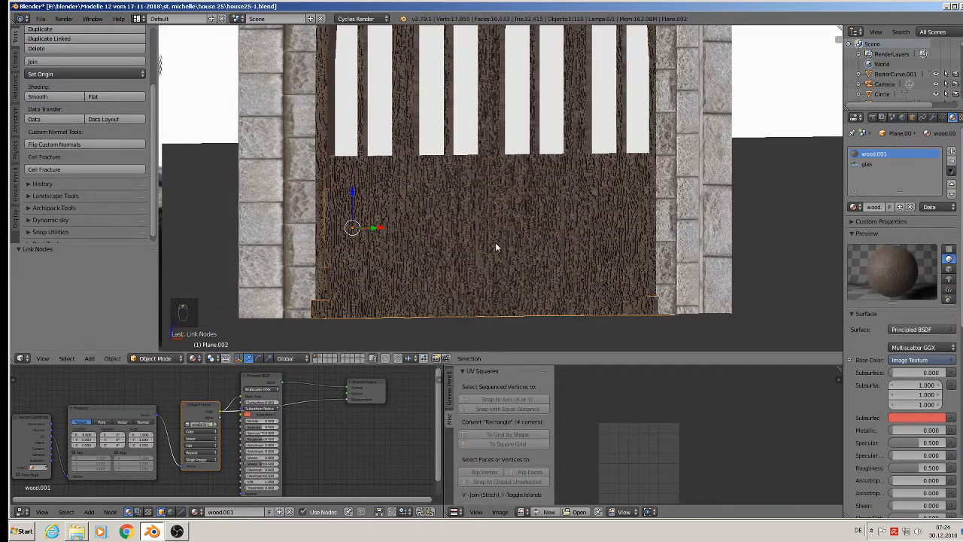
middle_click_drag(495, 243, 488, 253)
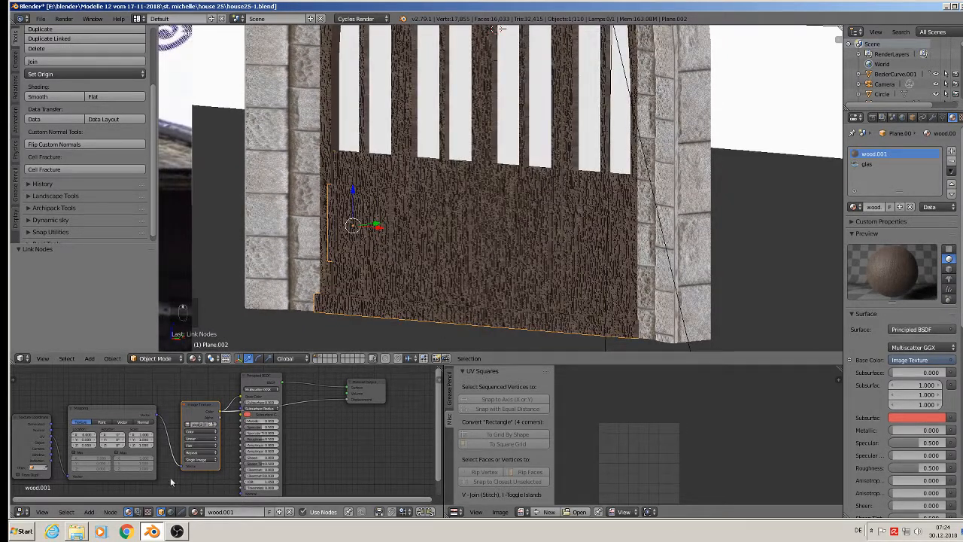
left_click(89, 512)
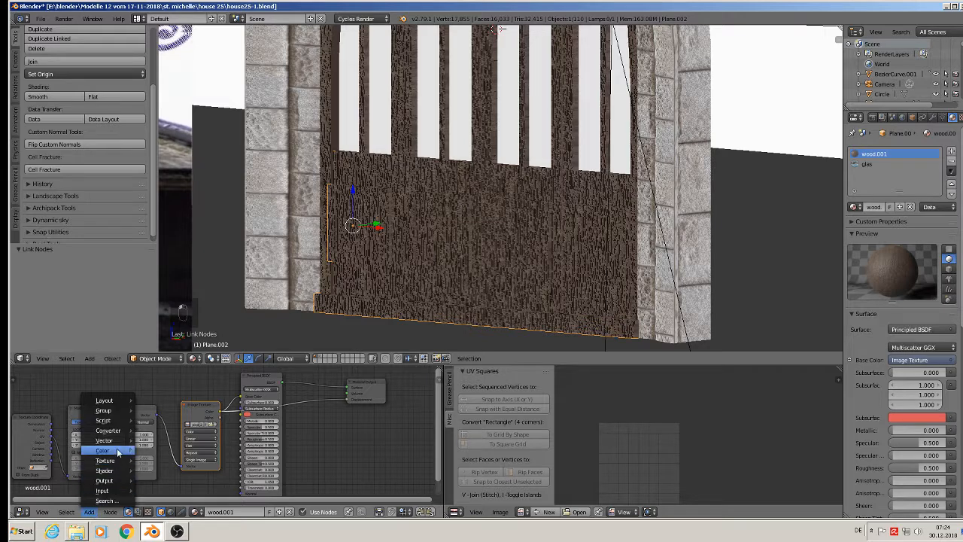
mouse_move(117, 432)
left_click(162, 364)
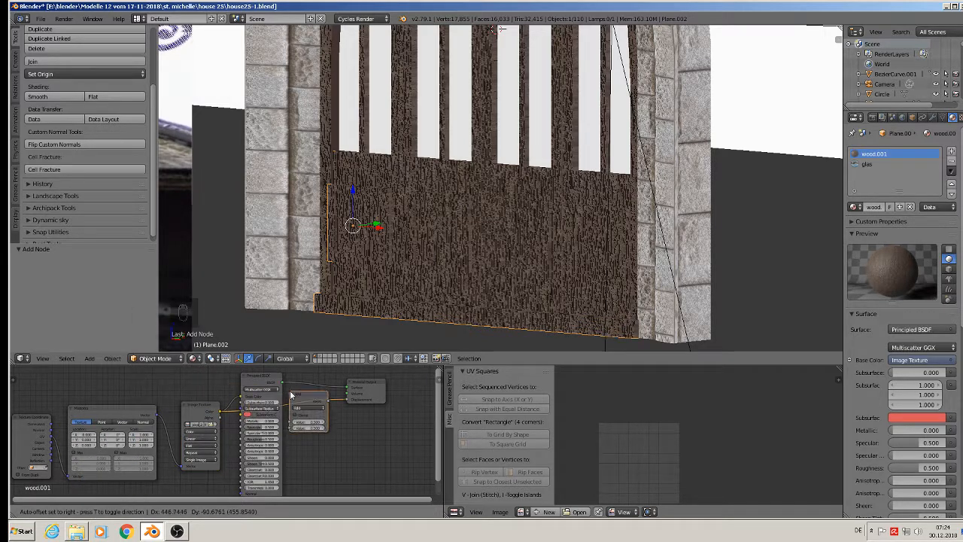
left_click(300, 398)
scroll(303, 402, "up", 2)
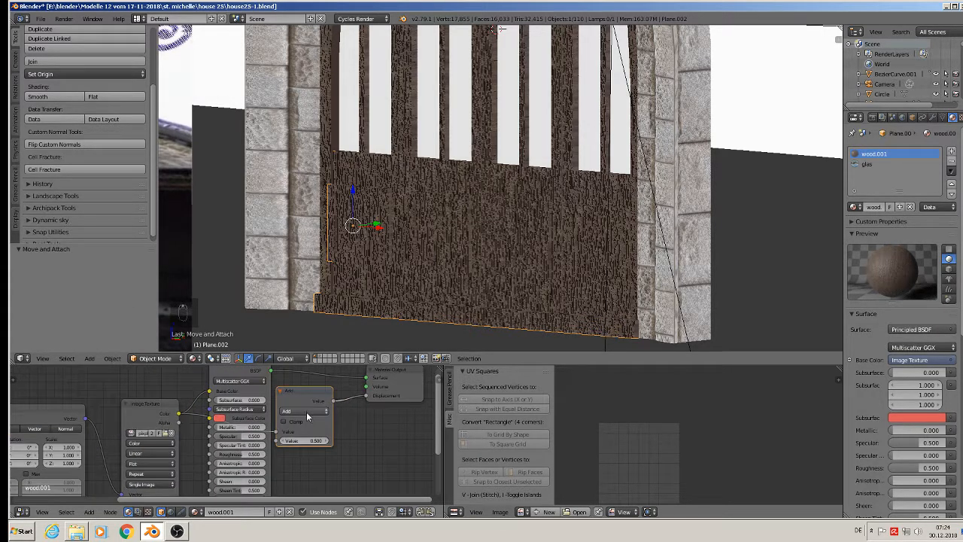
Step: Change the Math node's operation to Multiply and set its second value to 0.03
left_click(307, 414)
left_click(307, 384)
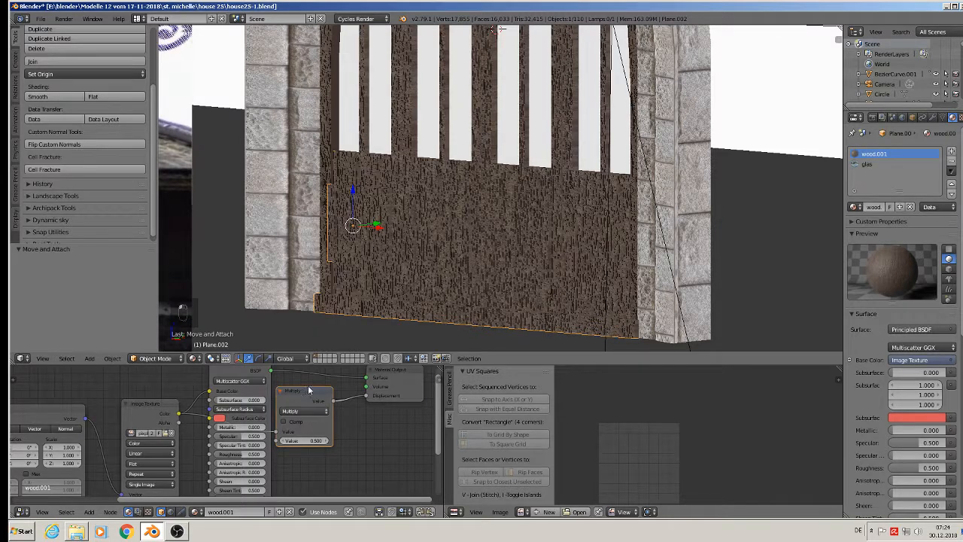
left_click(310, 444)
left_click(307, 443)
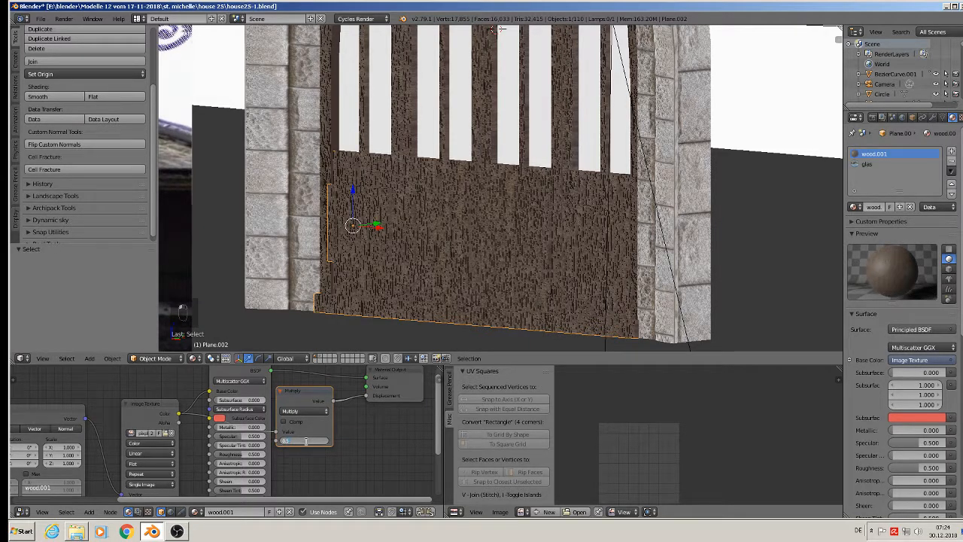
key("Return")
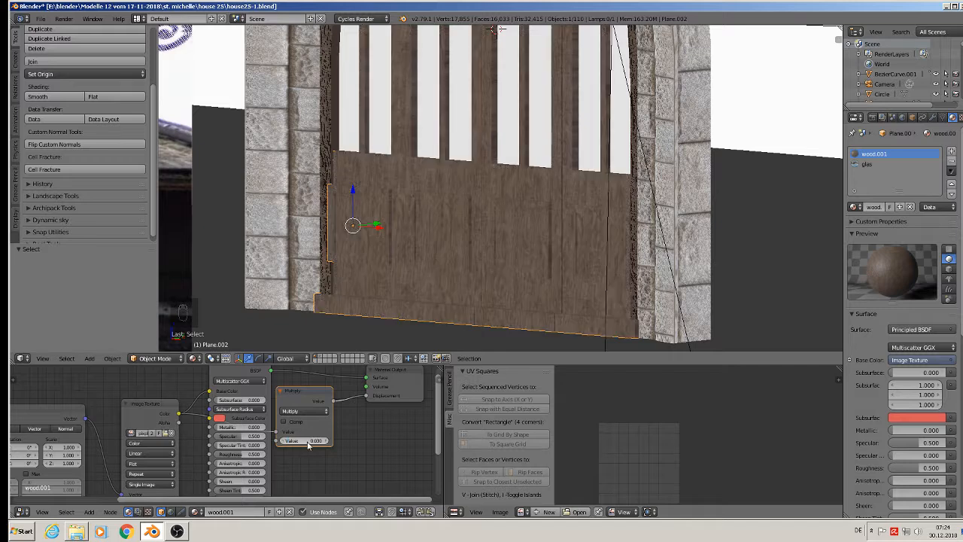
Step: Select the door frame, replace its wood material with wood.001, and deselect everything
right_click(326, 160)
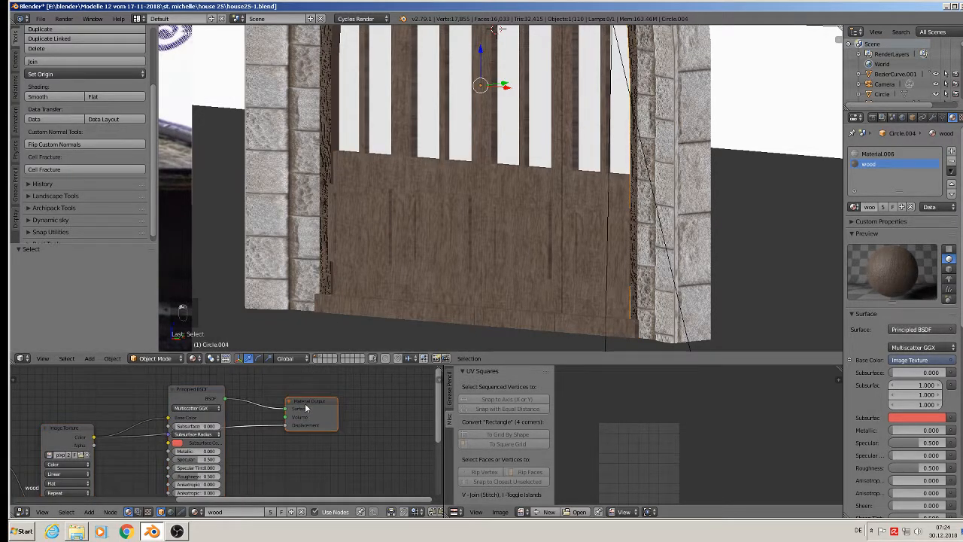
left_click_drag(306, 408, 363, 406)
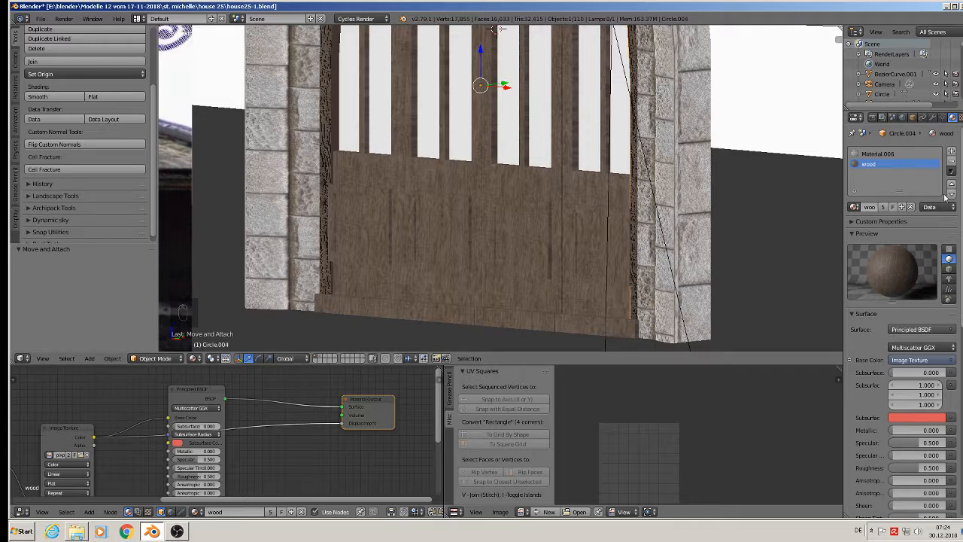
left_click(855, 207)
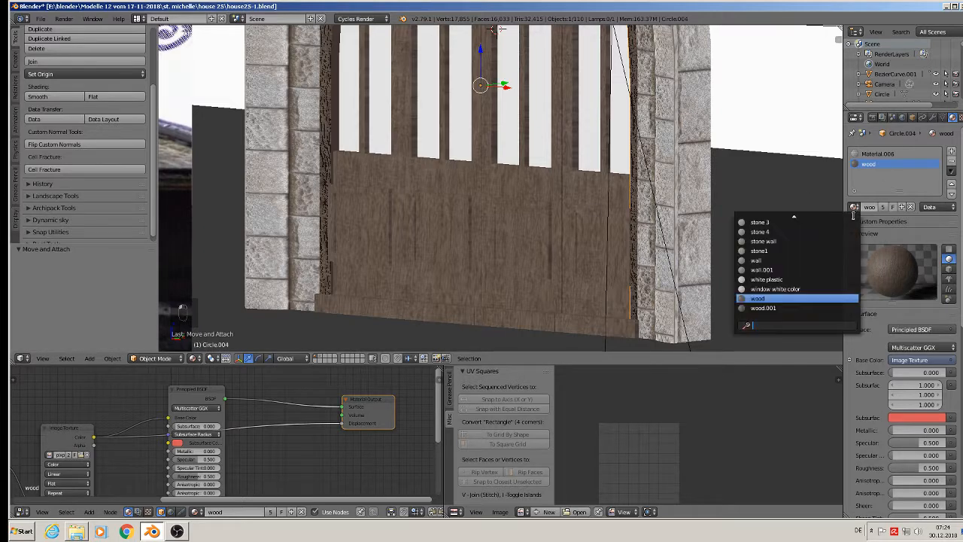
left_click(813, 308)
key("a")
Step: Examine the textured door, frame and stone arch within the scene, including the frame's mesh and UVs
scroll(577, 273, "down", 2)
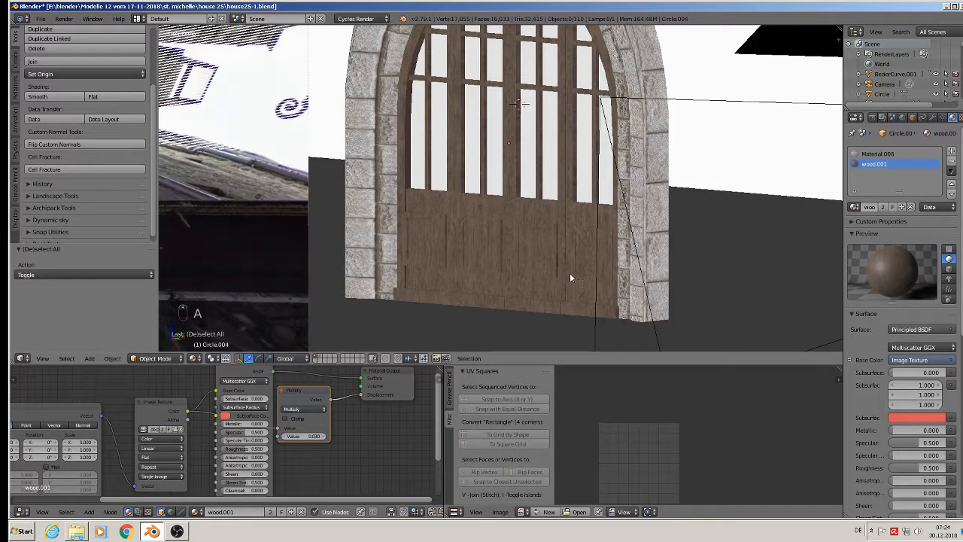
middle_click_drag(571, 277, 477, 257)
key("Tab")
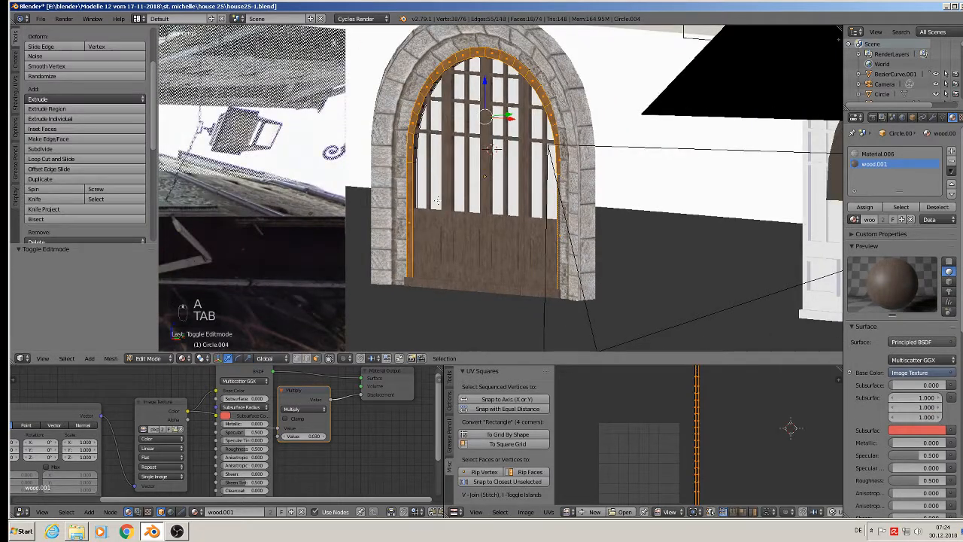
key("Tab")
key("a")
key("a")
key("a")
mouse_move(440, 202)
middle_mouse_down()
mouse_move(444, 209)
mouse_move(434, 206)
middle_mouse_up()
scroll(434, 206, "down", 3)
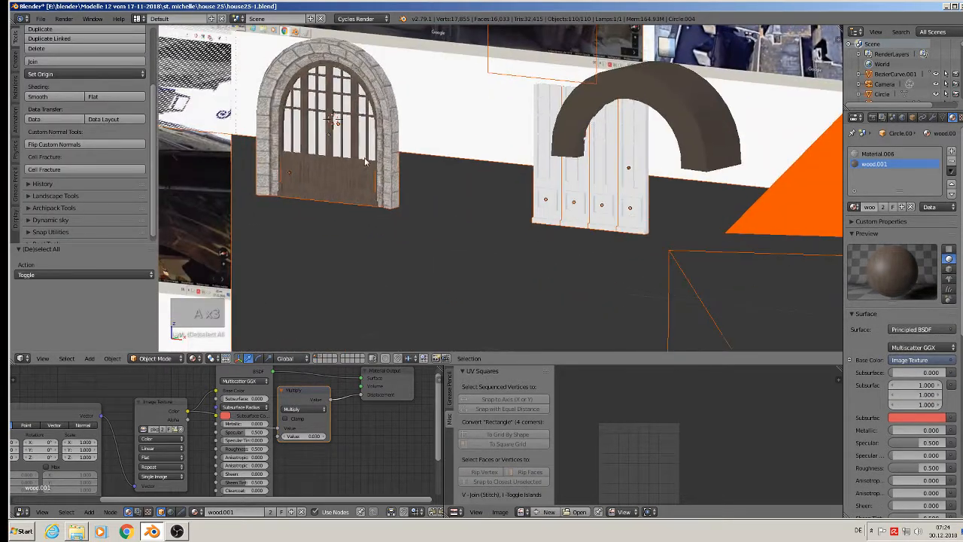
key("a")
middle_click_drag(365, 160, 464, 252, "shift")
left_click(40, 18)
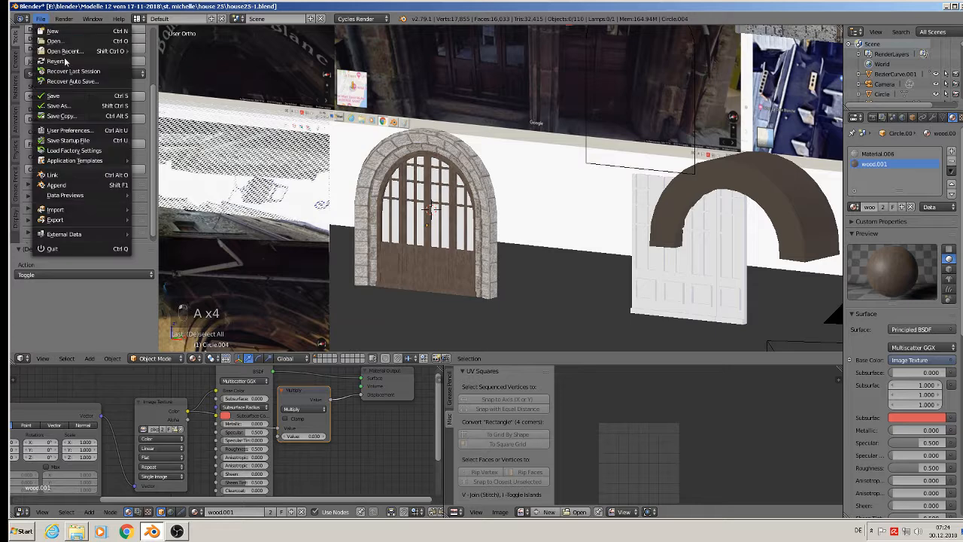
Step: Select the door, preview it with its arch in Rendered viewport shading, and return to Material shading
scroll(450, 195, "up", 3)
right_click(452, 188)
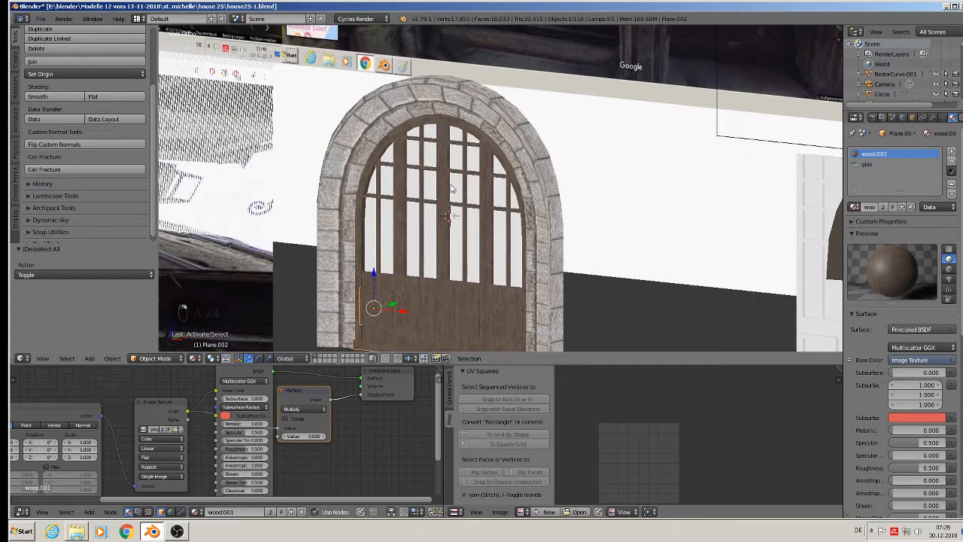
left_click(194, 358)
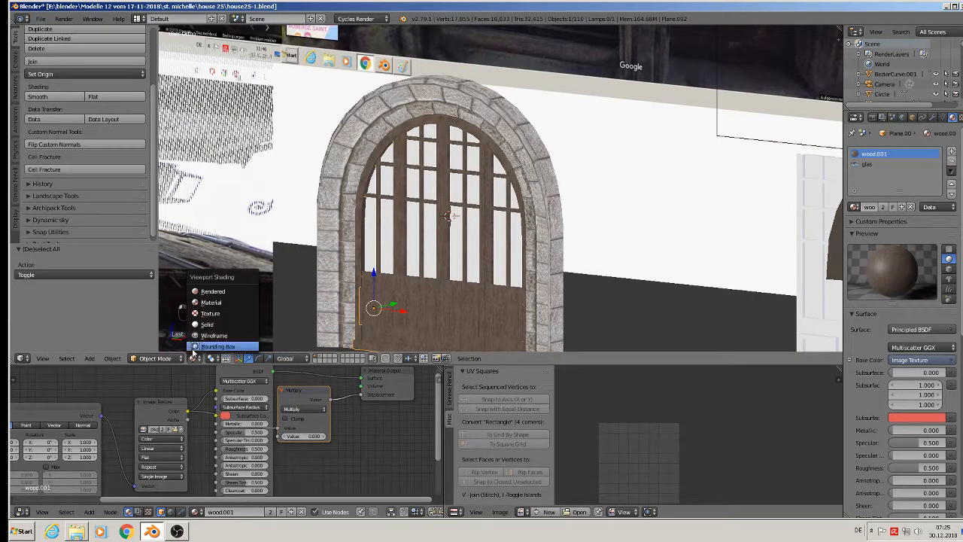
left_click(213, 292)
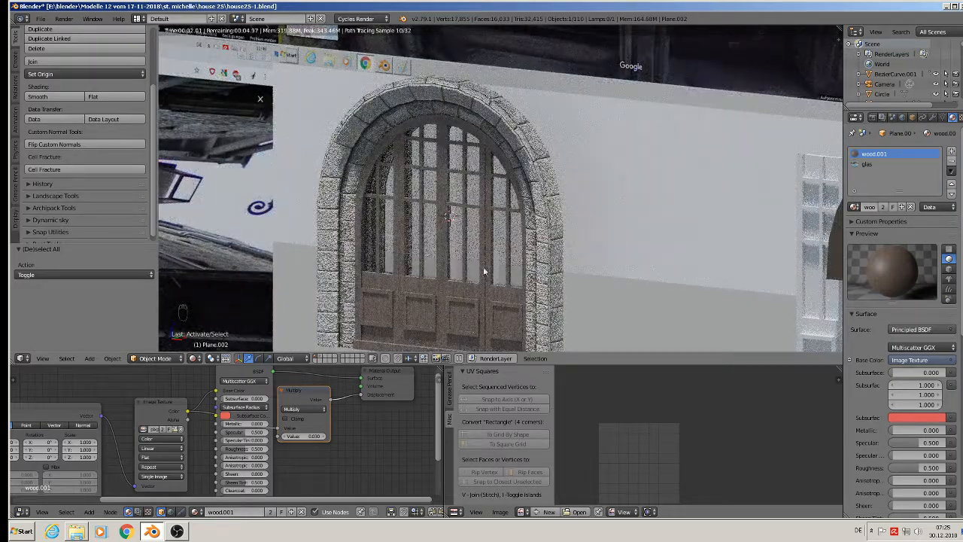
middle_click_drag(538, 158, 573, 183)
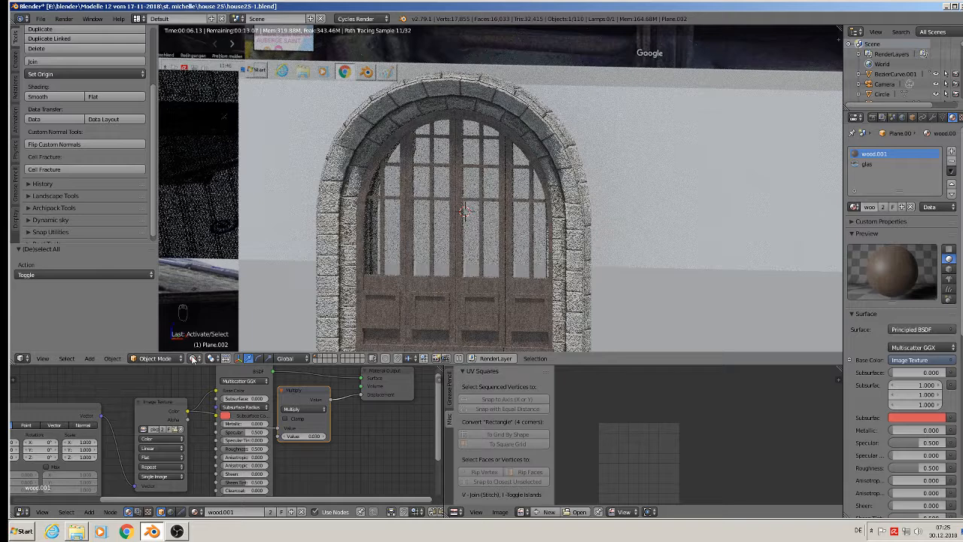
left_click(194, 358)
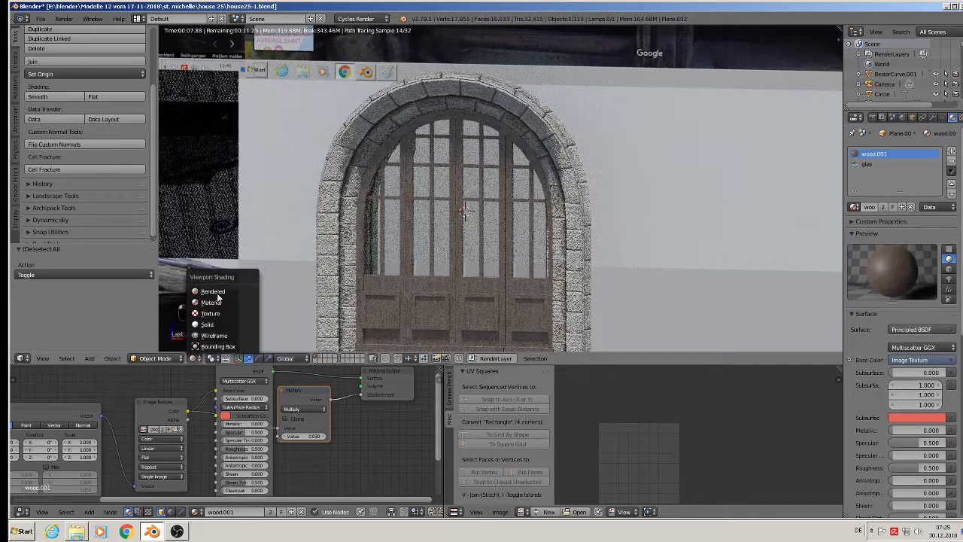
left_click(211, 303)
Step: Enter Edit Mode on the door mesh, focusing on its lower wooden panels
scroll(435, 283, "up", 3)
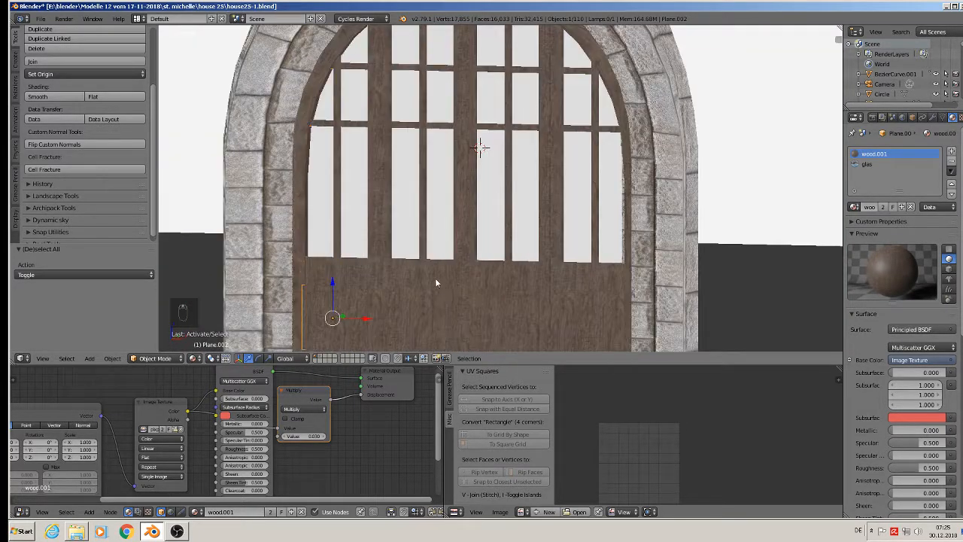
middle_click_drag(390, 238, 446, 156, "shift")
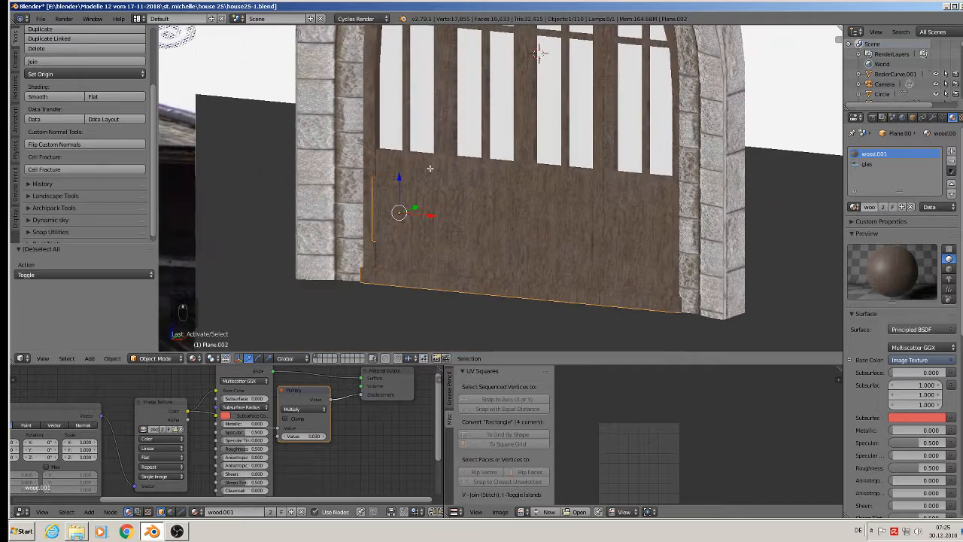
key("Tab")
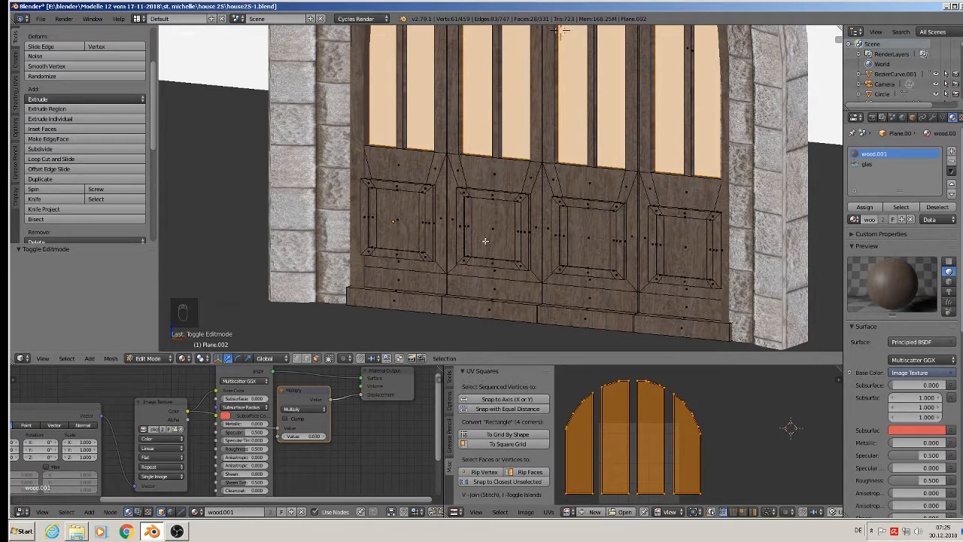
scroll(486, 241, "up", 1)
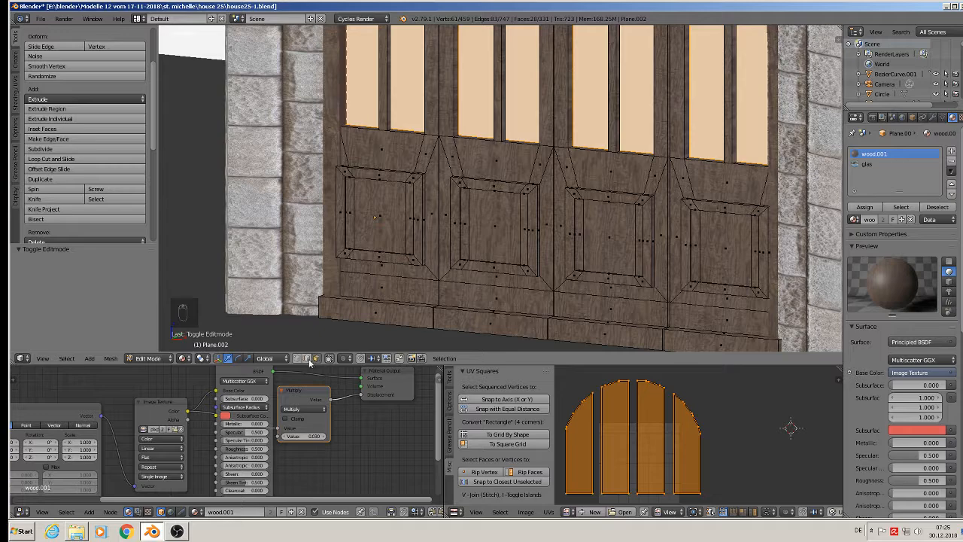
Step: Bevel the outer edge loop of the second lower door panel with two segments and an offset of about 0.0009
scroll(498, 217, "up", 1)
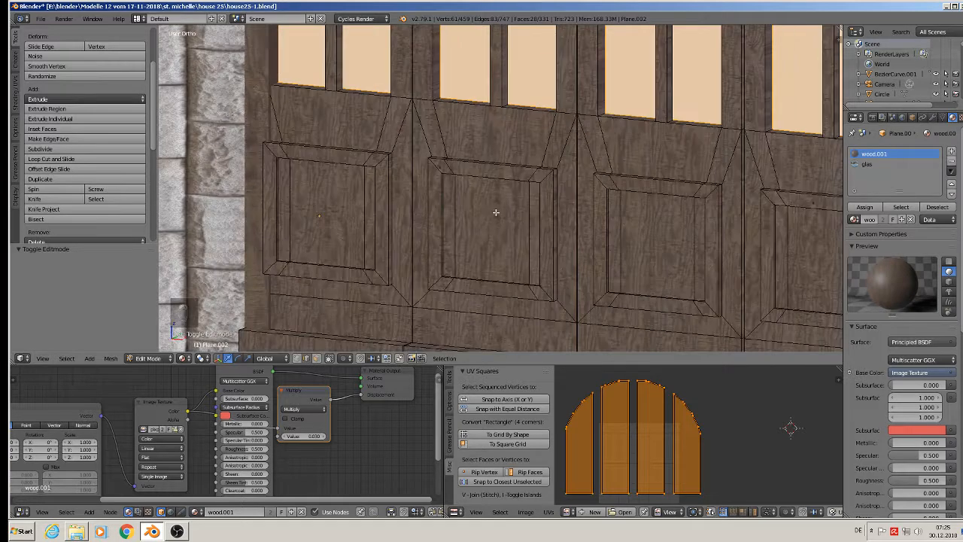
left_click(473, 161, "alt")
scroll(564, 259, "up", 2)
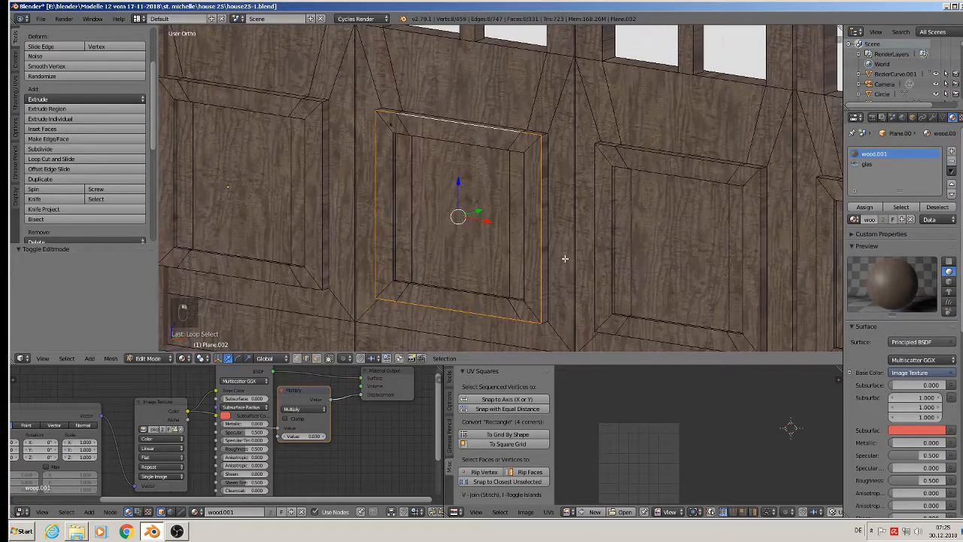
middle_click_drag(565, 259, 551, 260)
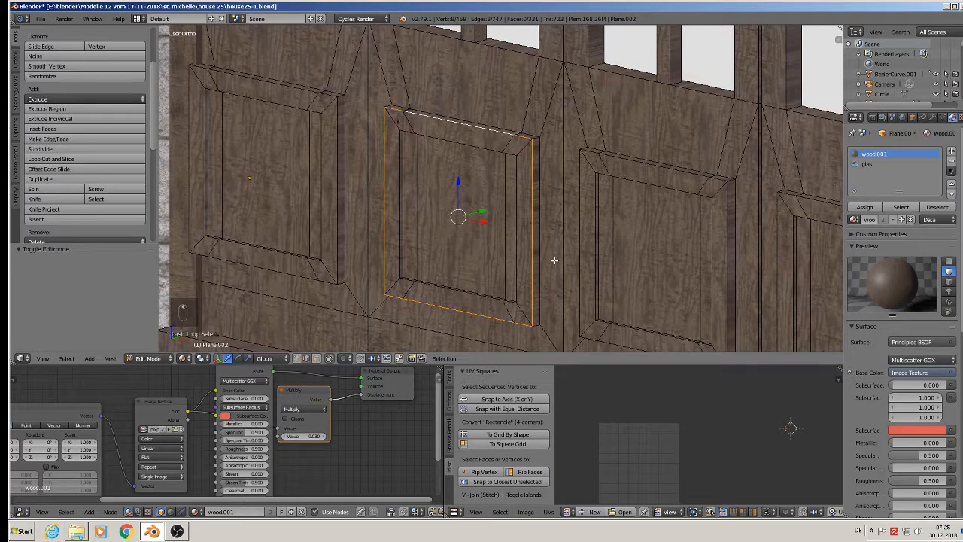
key("ctrl+b")
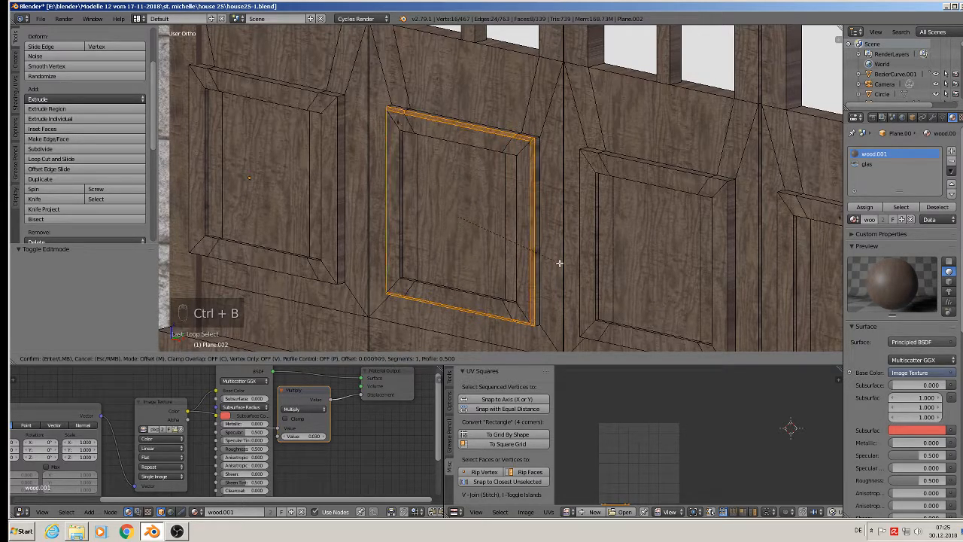
scroll(559, 263, "up", 1)
left_click(559, 263)
key("Tab")
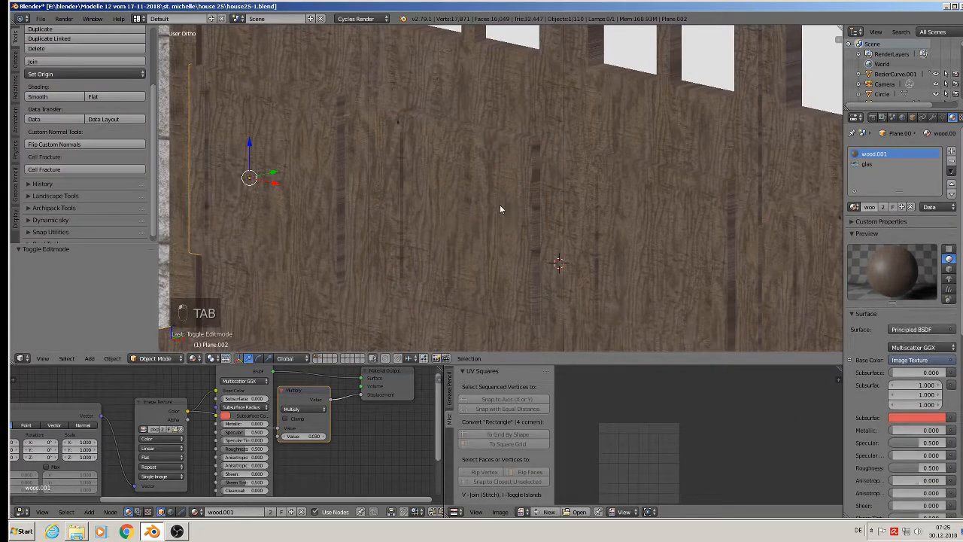
key("Tab")
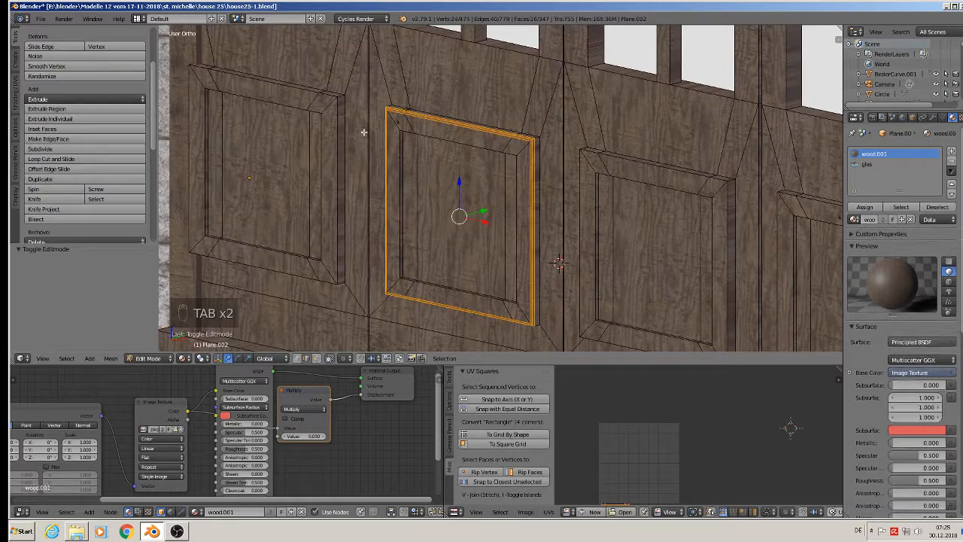
Step: Bevel the outer edge loops of the first and third lower door panels with two segments and offsets of about 0.001
right_click(292, 87, "alt")
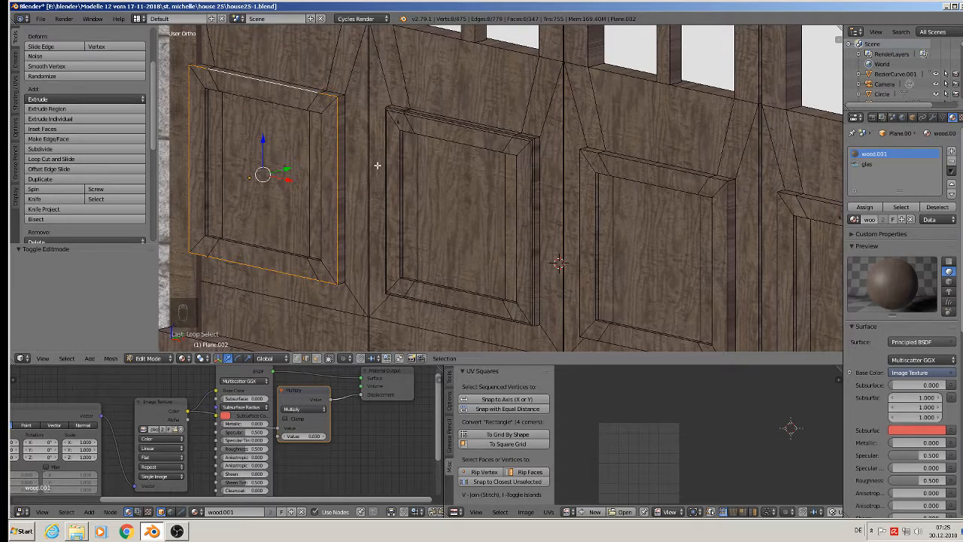
key("ctrl+b")
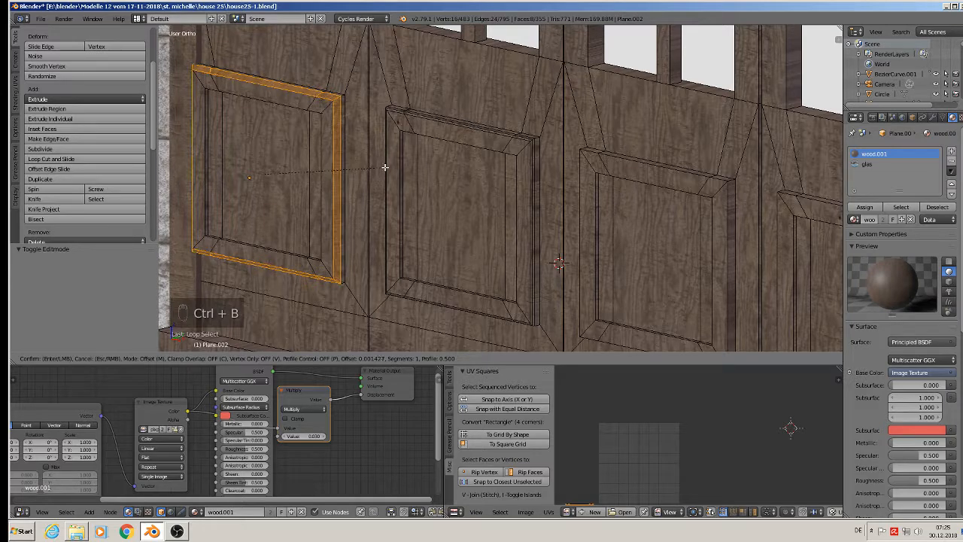
left_click(385, 166)
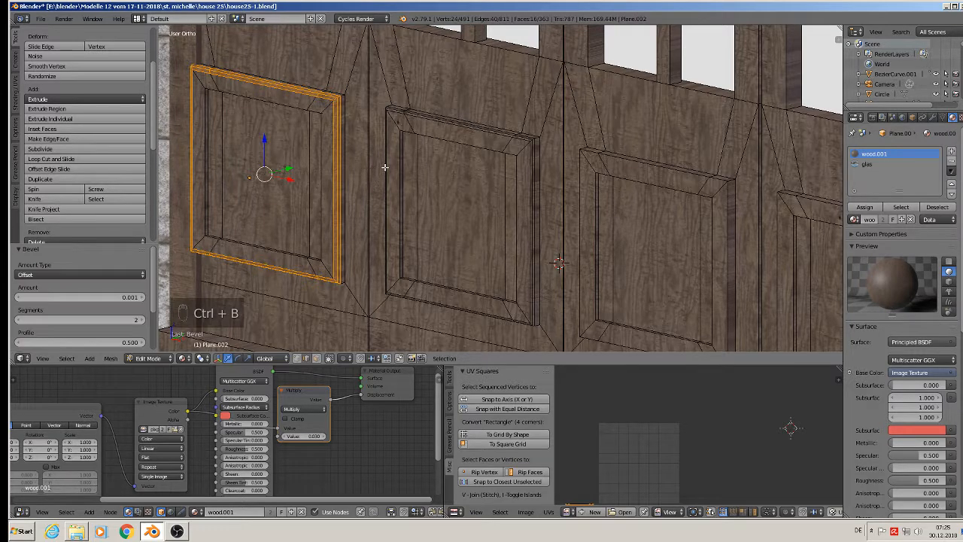
right_click(615, 158, "alt")
middle_click_drag(688, 217, 493, 137, "shift")
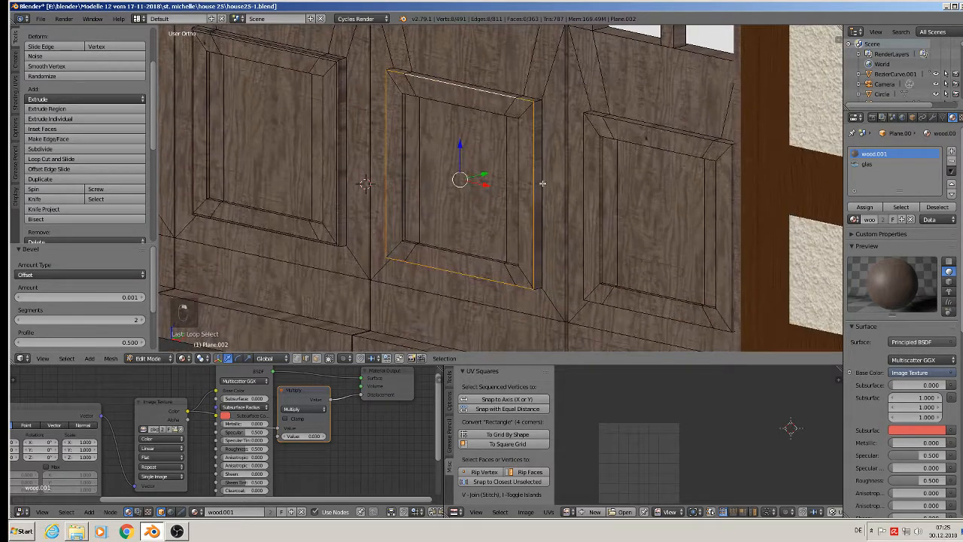
key("ctrl+b")
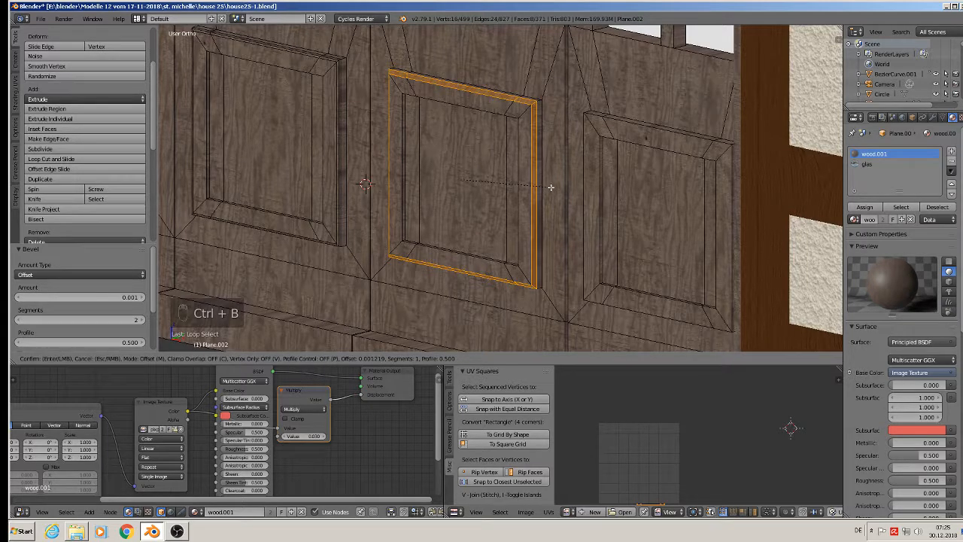
left_click(551, 188)
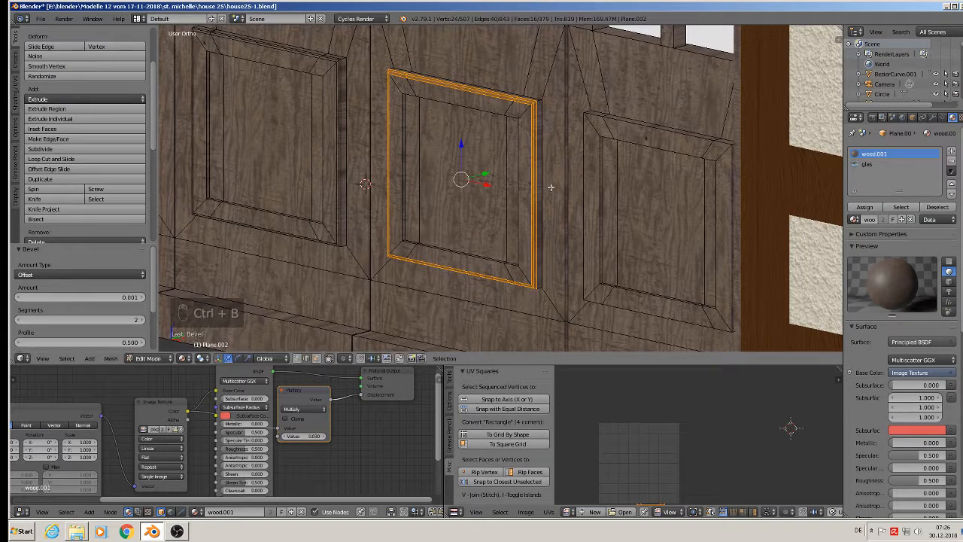
Step: Bevel the outer edge loop of the fourth lower door panel with two segments and an offset of about 0.0016, clearing the selection
right_click(631, 120, "alt")
middle_click_drag(685, 189, 633, 205, "shift")
key("ctrl+b")
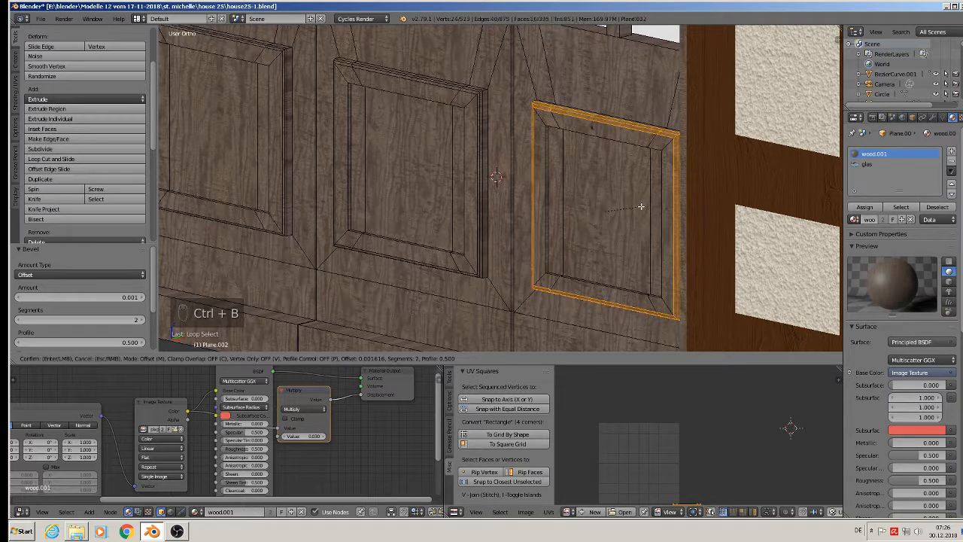
left_click(639, 206)
left_click(641, 207)
key("a")
scroll(615, 196, "down", 1)
middle_click_drag(545, 188, 551, 195, "shift")
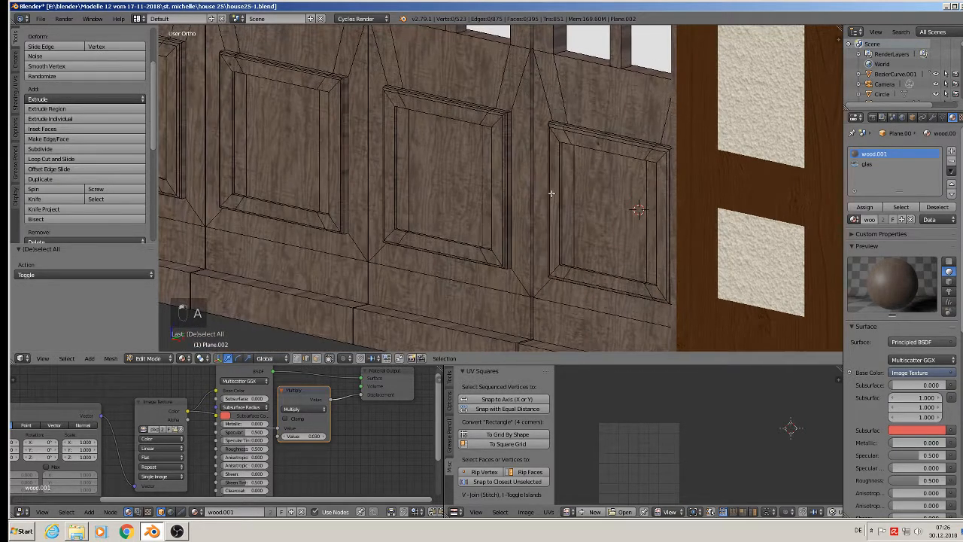
scroll(472, 203, "up", 1)
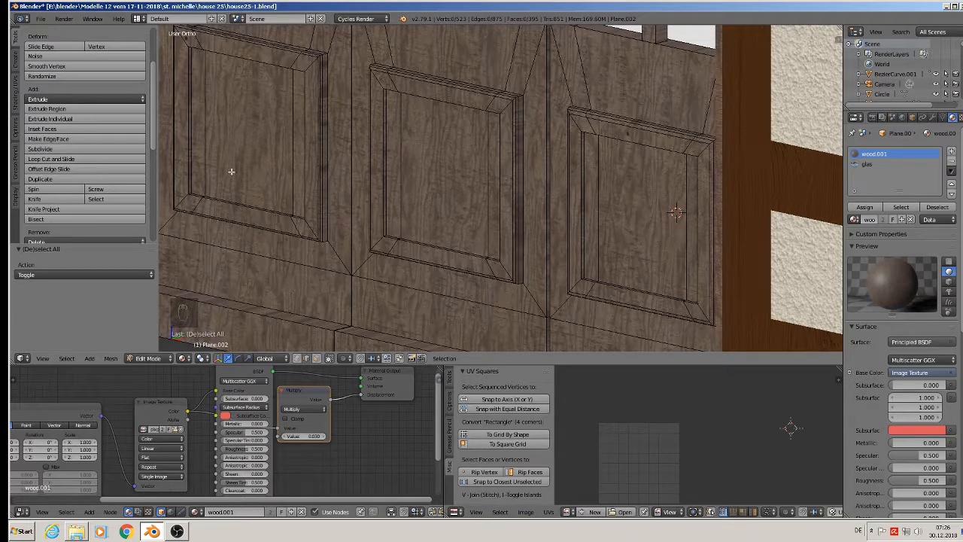
Step: Bevel the inner edge loops of the second and third lower door panels with two segments and offsets of about 0.001
right_click(225, 202, "alt")
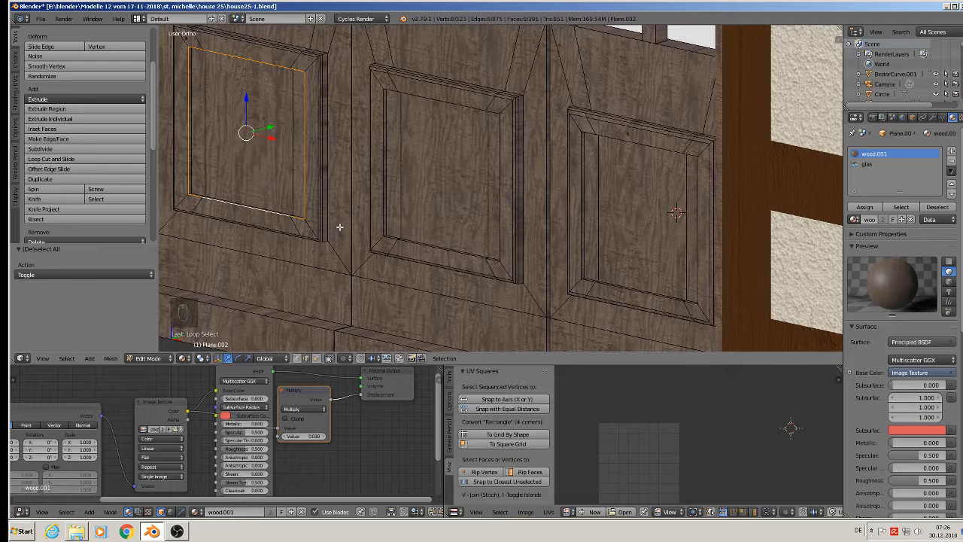
key("ctrl+b")
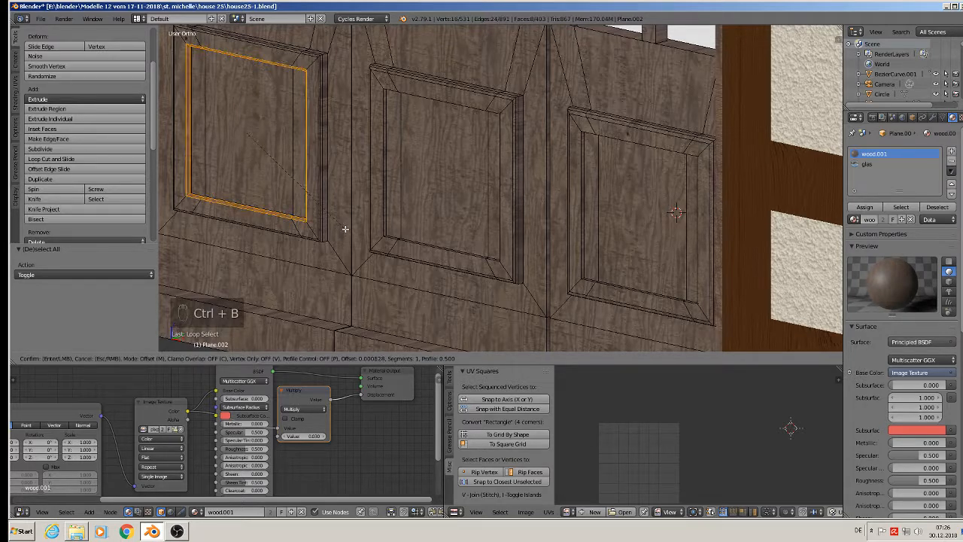
left_click(345, 228)
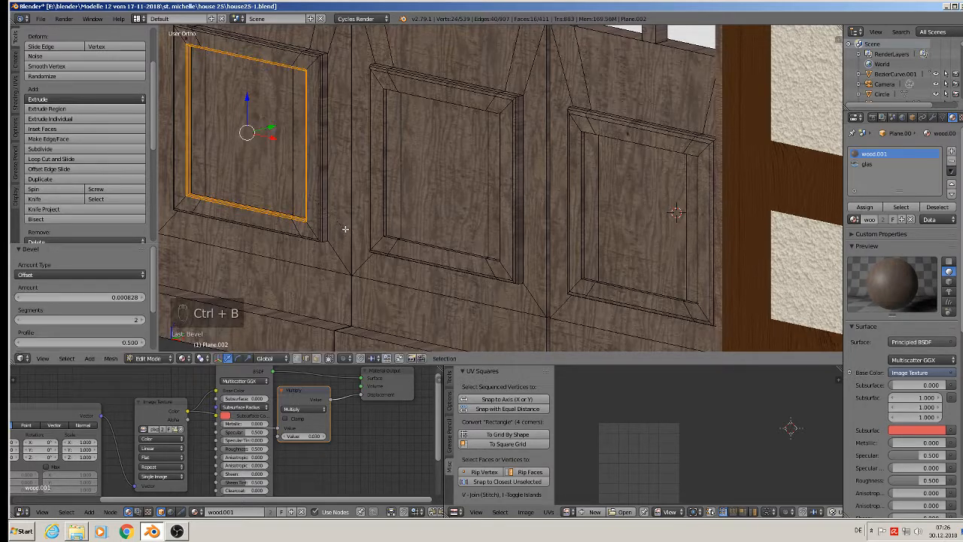
right_click(407, 245, "alt")
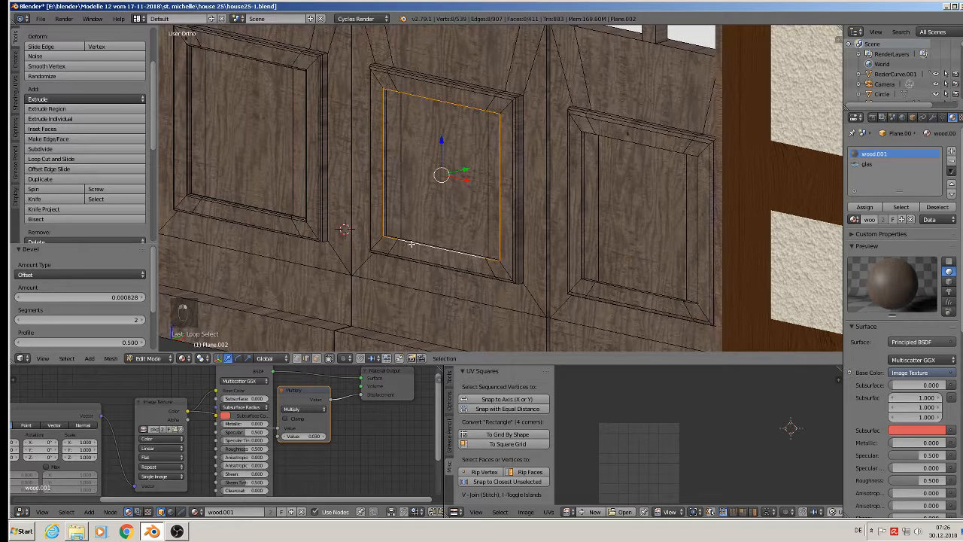
key("ctrl+b")
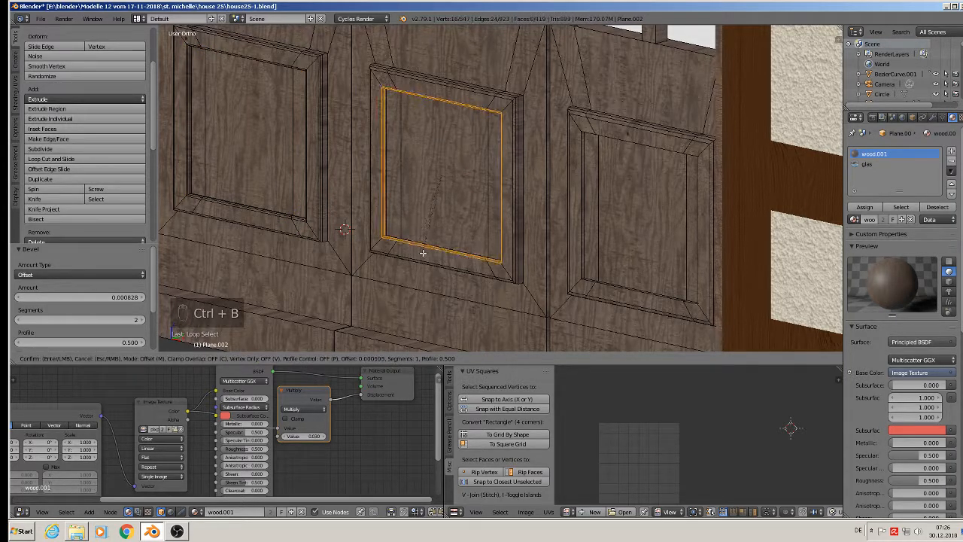
left_click(424, 254)
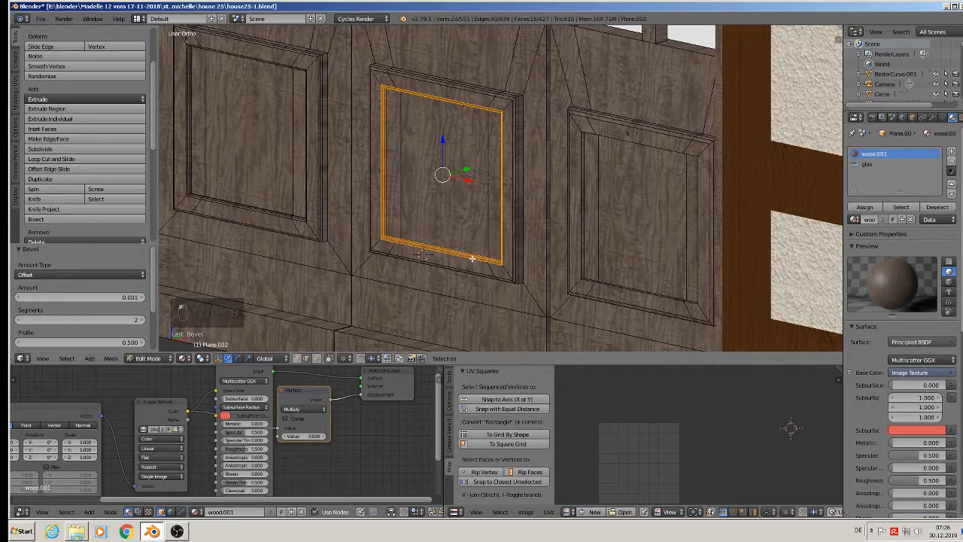
Step: Bevel the inner edge loop of the fourth lower door panel with two segments and an offset of about 0.0008
right_click(624, 288, "alt")
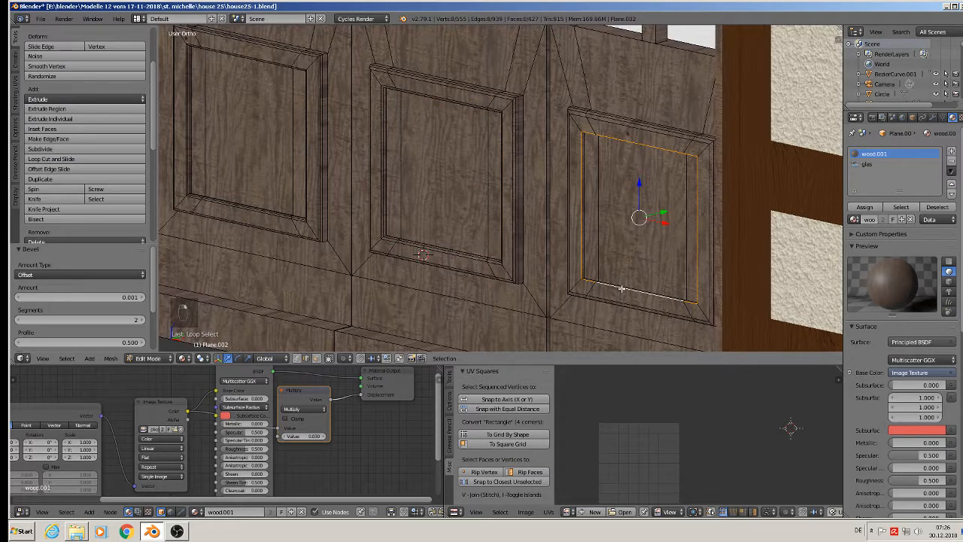
key("ctrl+b")
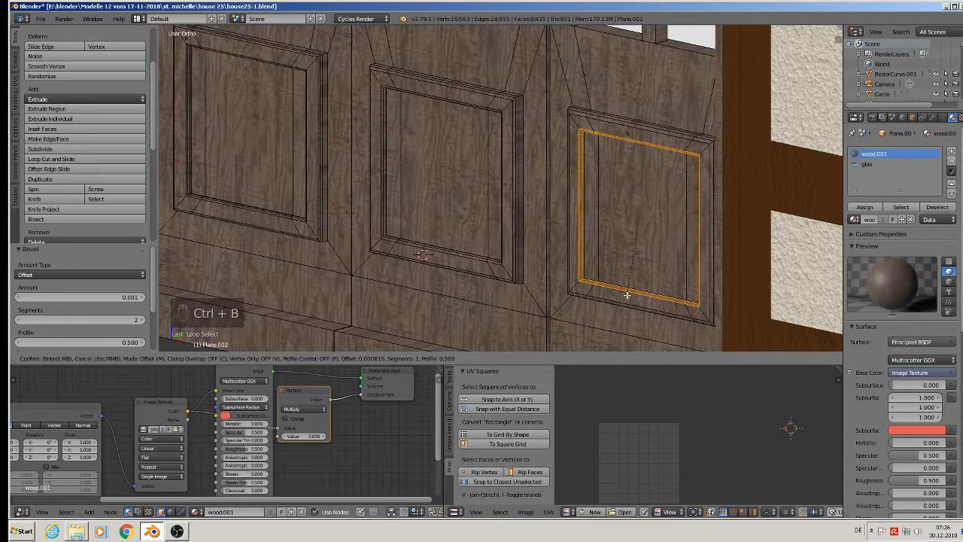
scroll(627, 295, "up", 1)
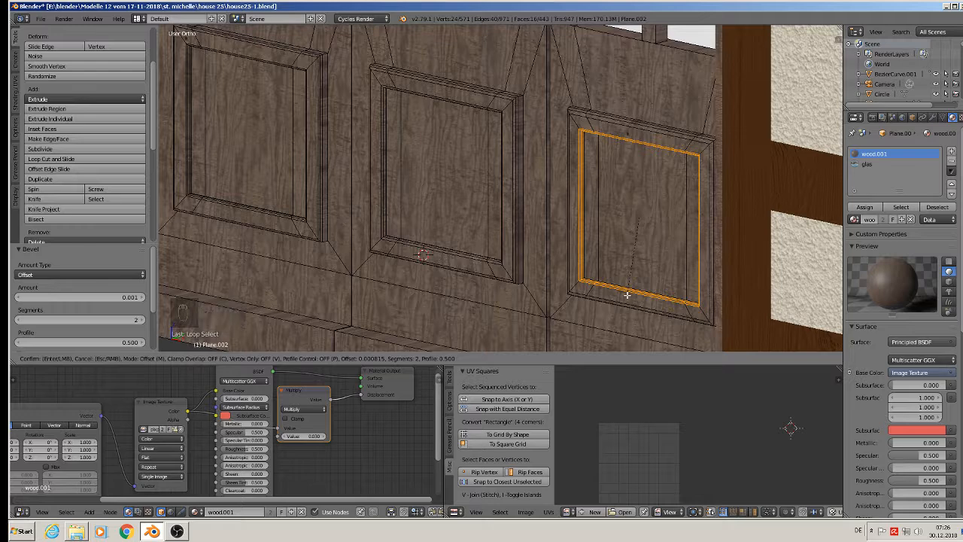
left_click(627, 295)
middle_click_drag(553, 182, 544, 202, "shift")
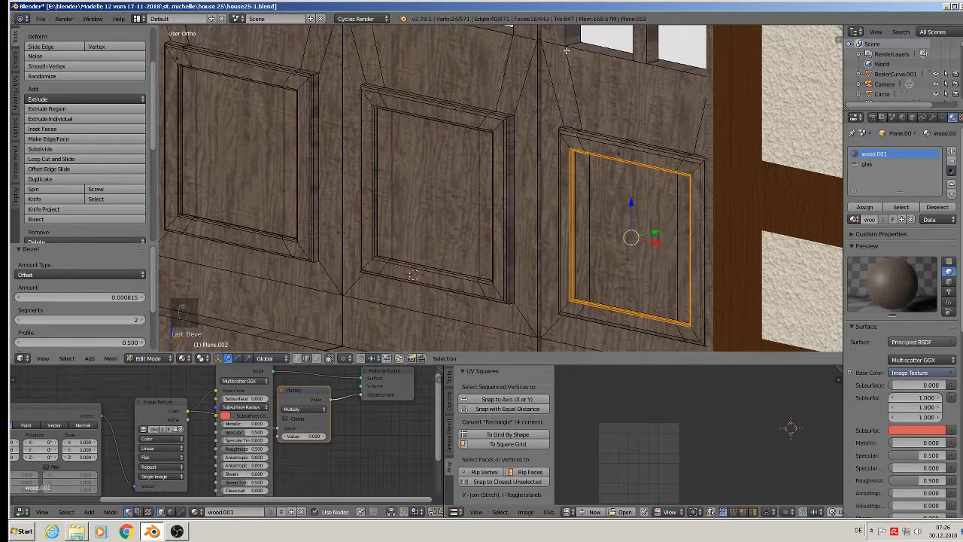
Step: Bevel the vertical side edges and middle bar edges around the fourth door leaf's window openings with two segments, offset about 0.0011
middle_click_drag(608, 58, 533, 171, "shift")
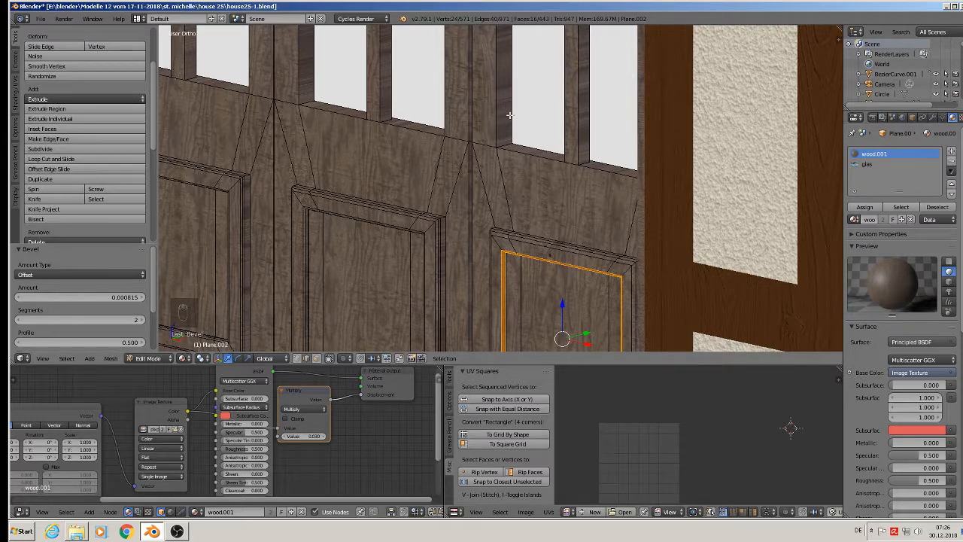
key("a")
scroll(500, 158, "down", 3)
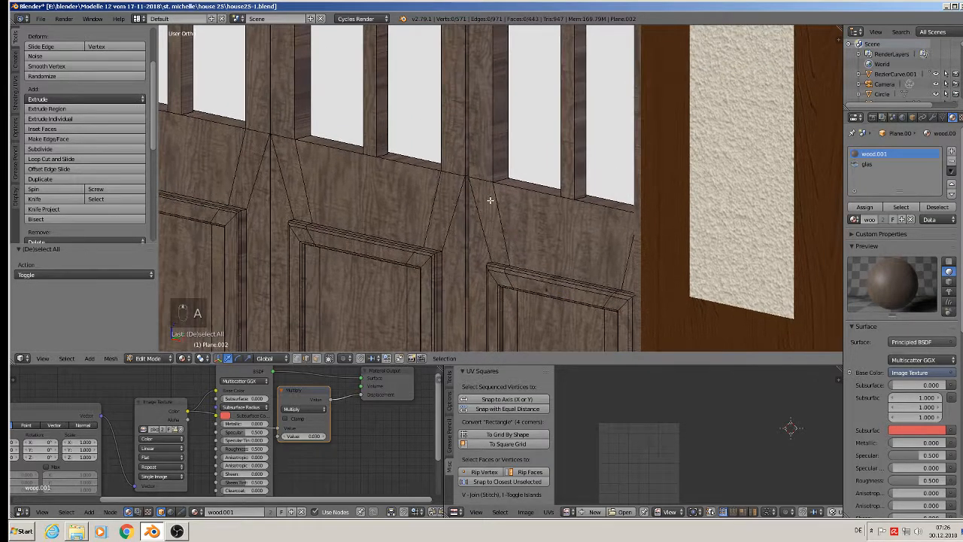
middle_click_drag(482, 211, 499, 223, "shift")
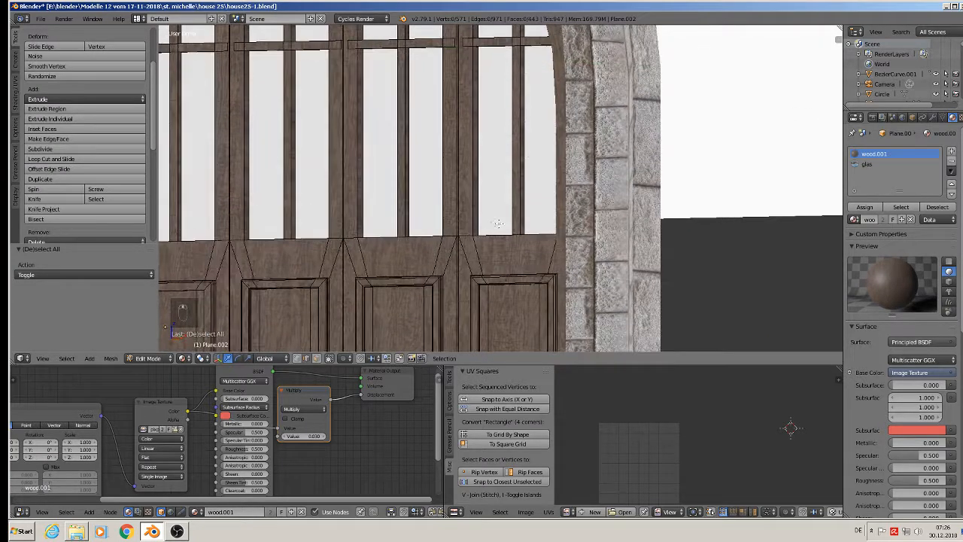
right_click(472, 176)
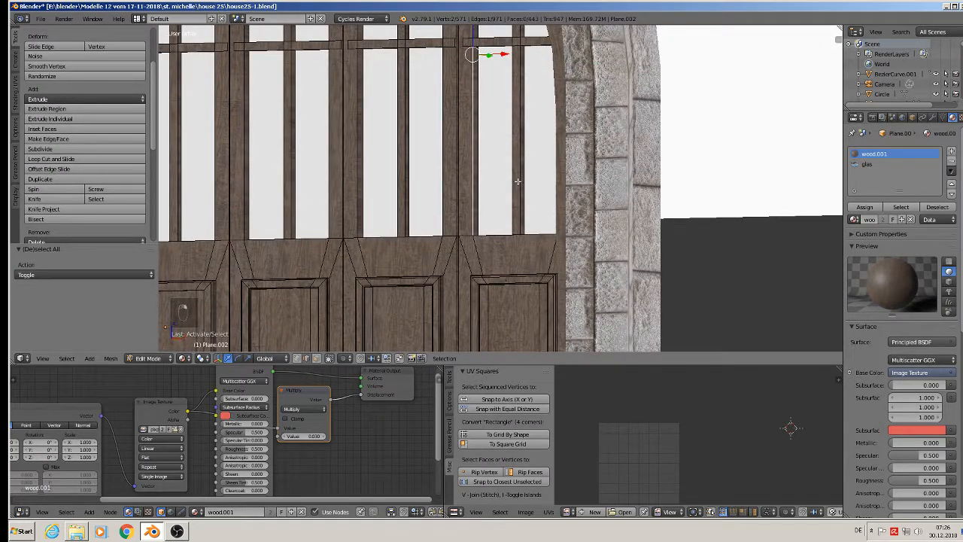
right_click(514, 179, "shift")
right_click(521, 178, "shift")
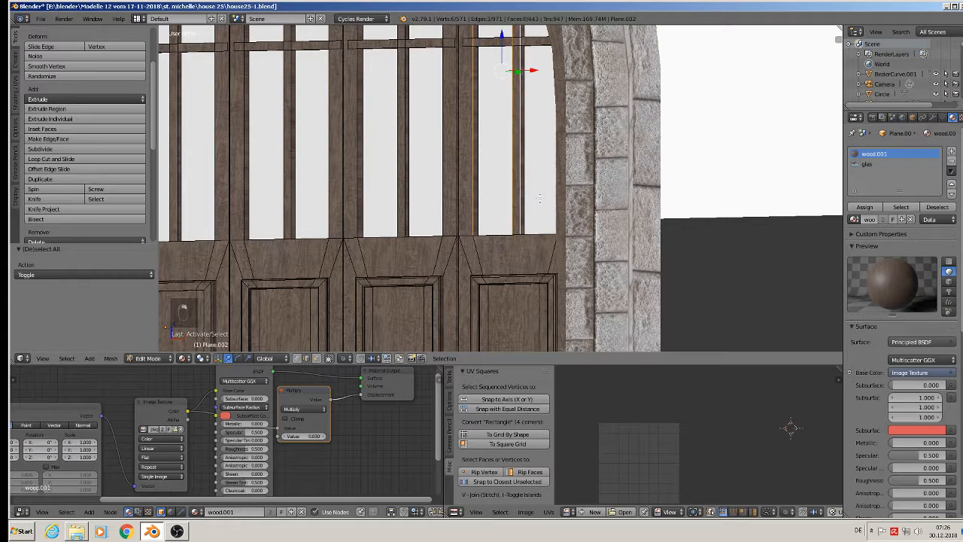
scroll(561, 170, "up", 3)
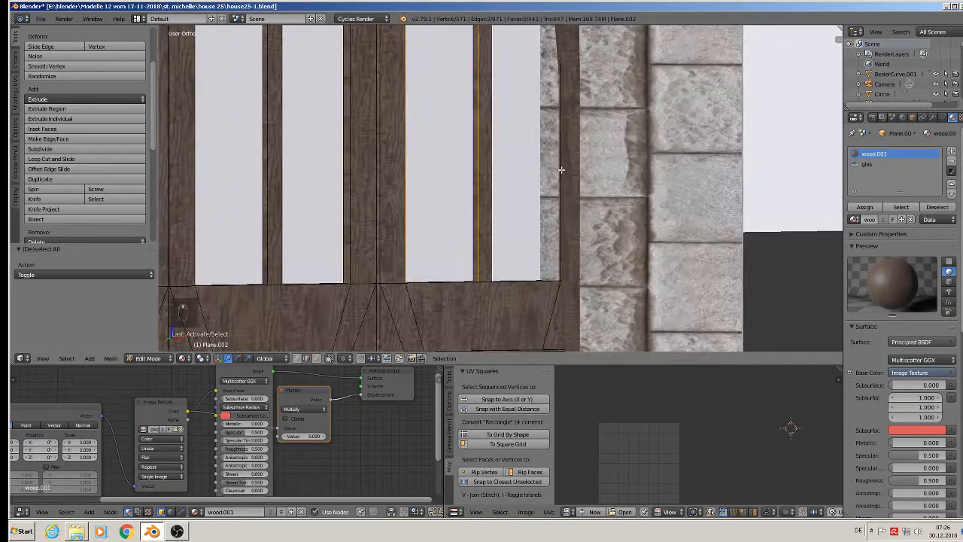
right_click(561, 170, "shift")
key("ctrl+b")
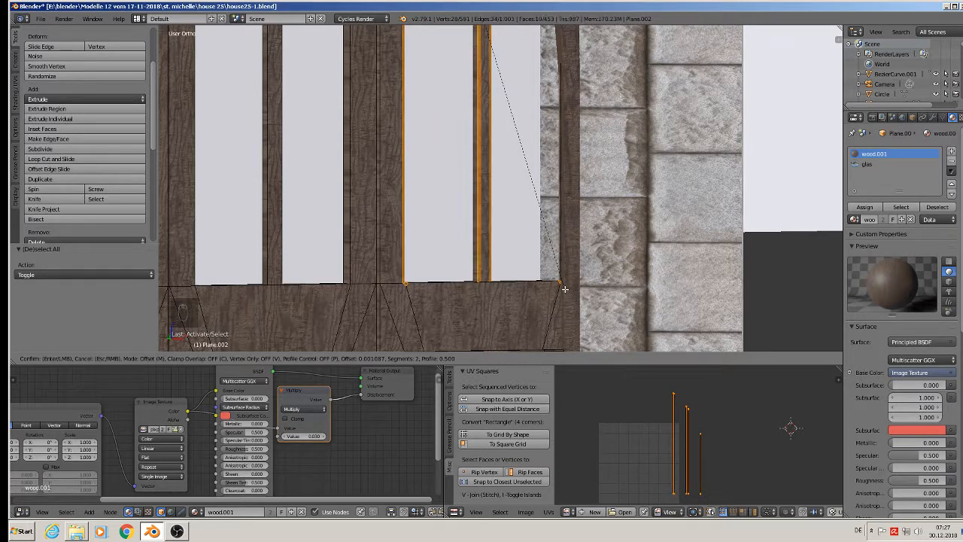
left_click(563, 286)
Step: Examine the beveled window bars of the fourth door leaf in Object Mode and return to editing the mesh
key("Tab")
scroll(508, 288, "up", 2)
scroll(508, 288, "down", 3)
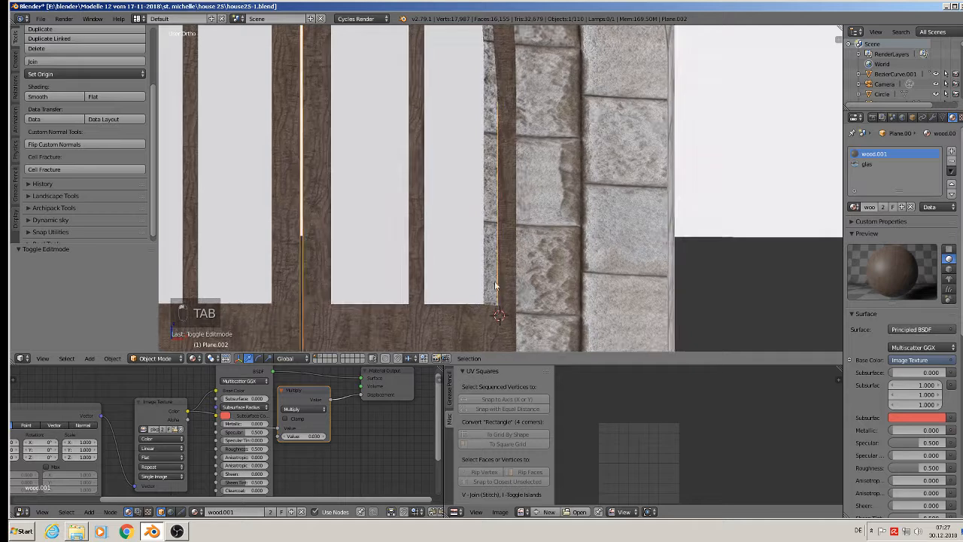
scroll(740, 189, "up", 1, "ctrl")
key("Tab")
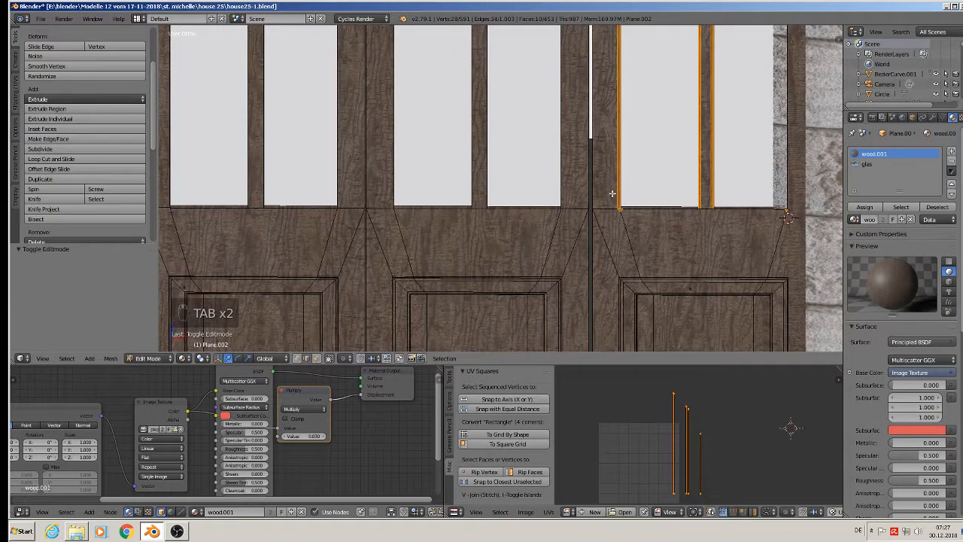
scroll(602, 205, "down", 2)
scroll(595, 210, "down", 2, "ctrl")
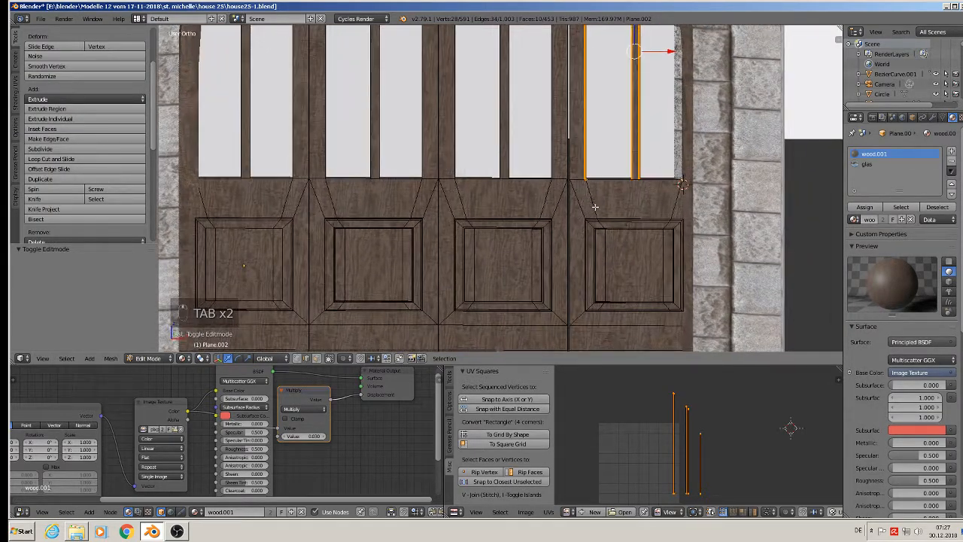
Step: Try to bevel the vertical seam edge between the third and fourth door leaves, including its continuation at the baseboard
middle_click_drag(576, 305, 572, 252)
right_click(574, 221, "alt")
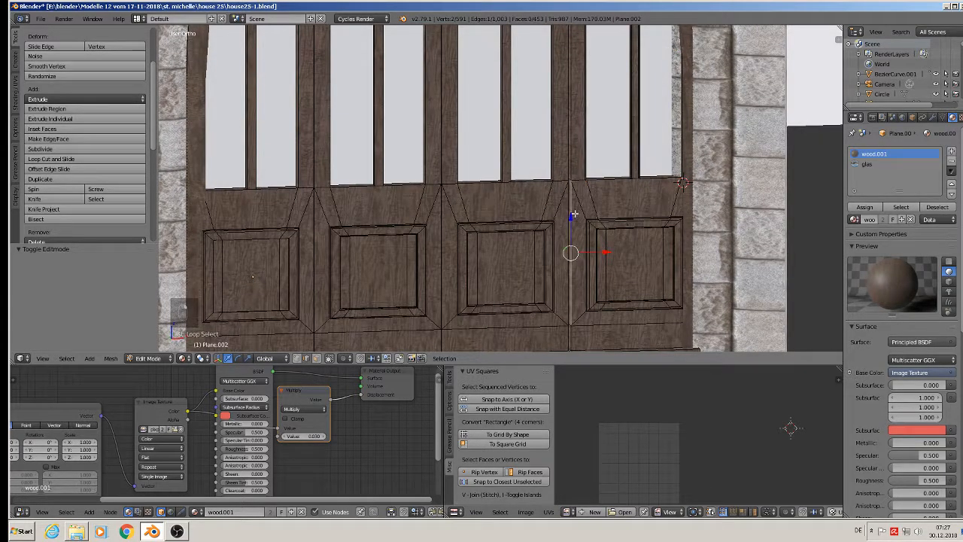
right_click(571, 336)
right_click(571, 156, "shift")
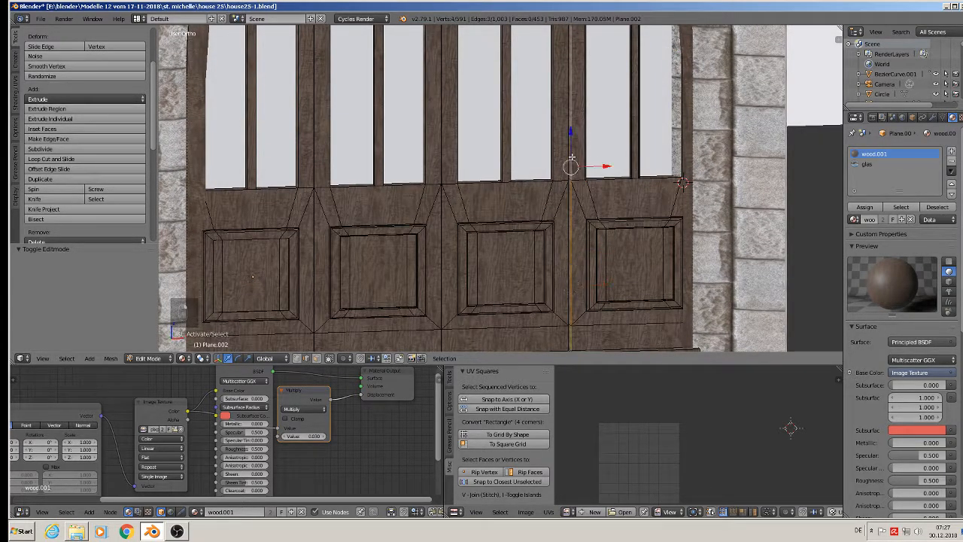
middle_click_drag(585, 183, 681, 253)
scroll(681, 253, "up", 5)
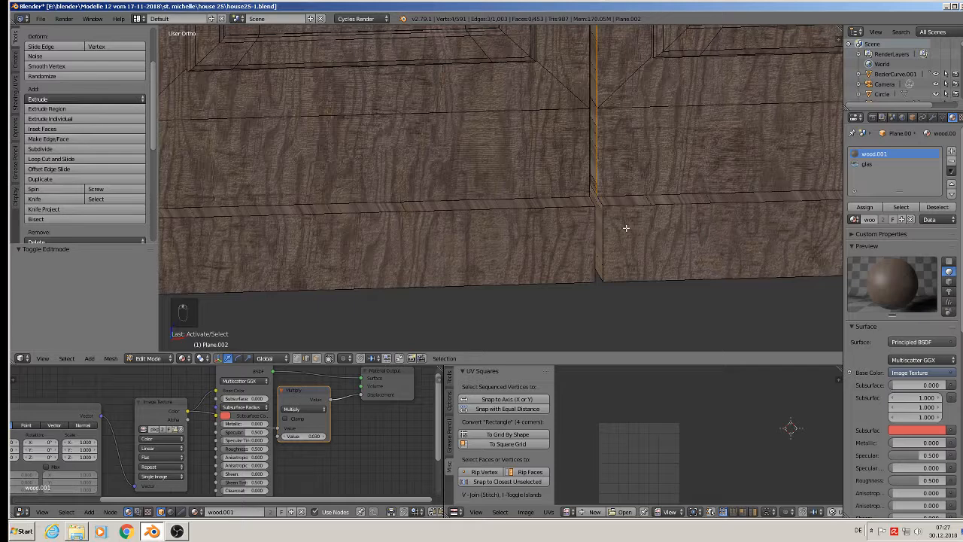
right_click(601, 202, "shift")
right_click(604, 217, "shift")
key("ctrl+b")
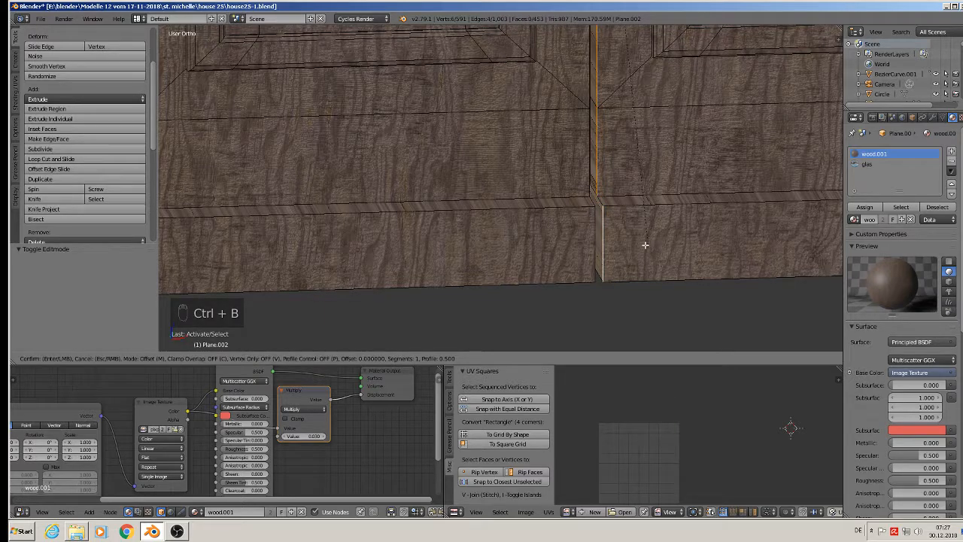
right_click(660, 264)
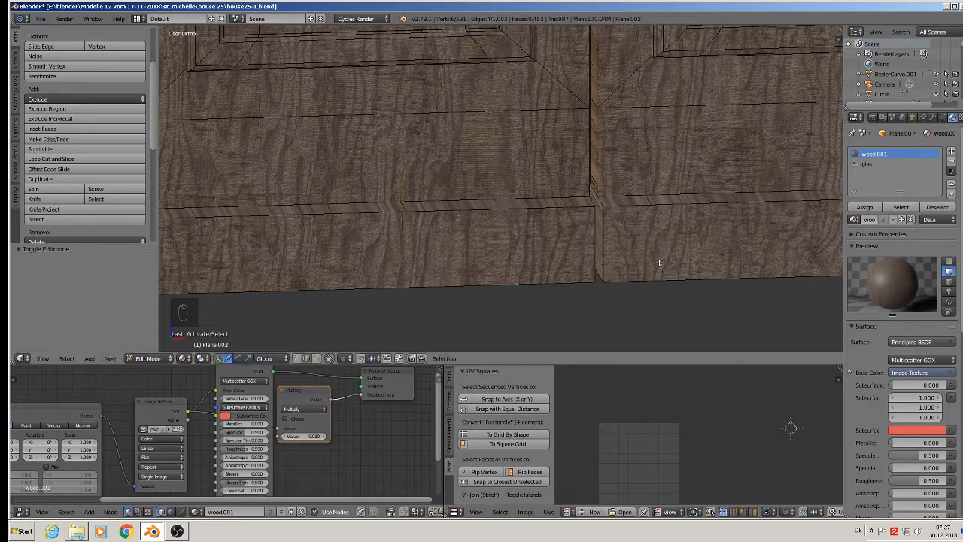
Step: Try to bevel only the seam edges above the baseboard between the third and fourth door leaves, and clear the selection
right_click(597, 153)
scroll(610, 251, "down", 4)
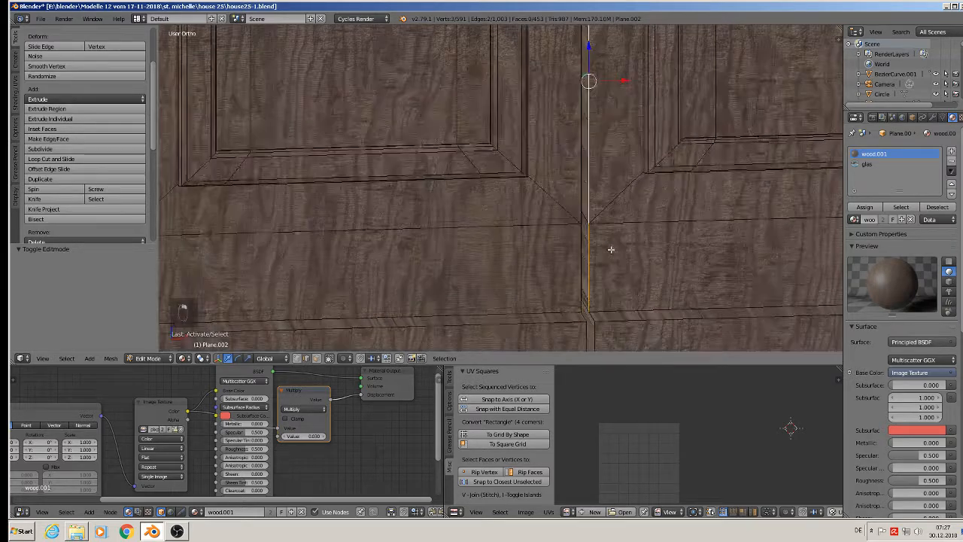
scroll(617, 248, "up", 3)
right_click(616, 248, "shift")
scroll(617, 248, "up", 1)
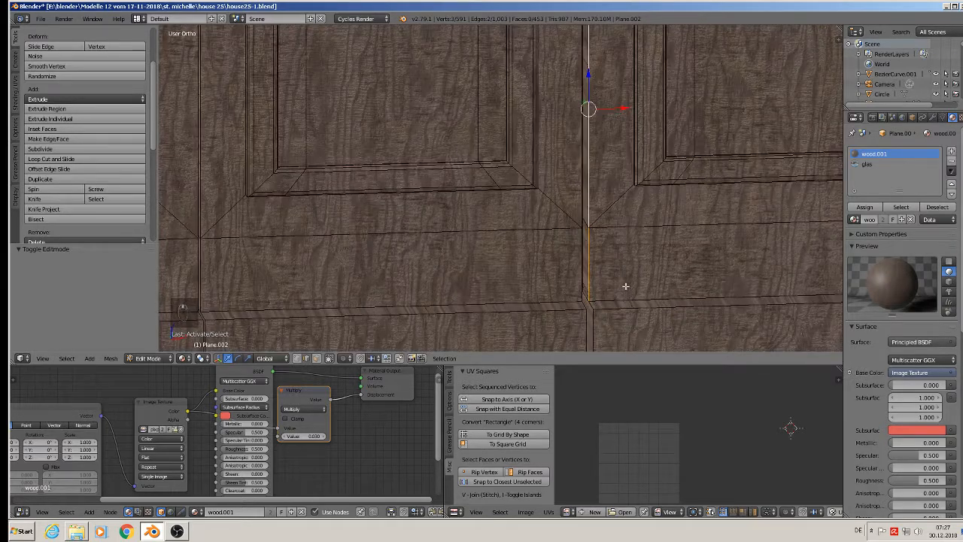
key("ctrl+b")
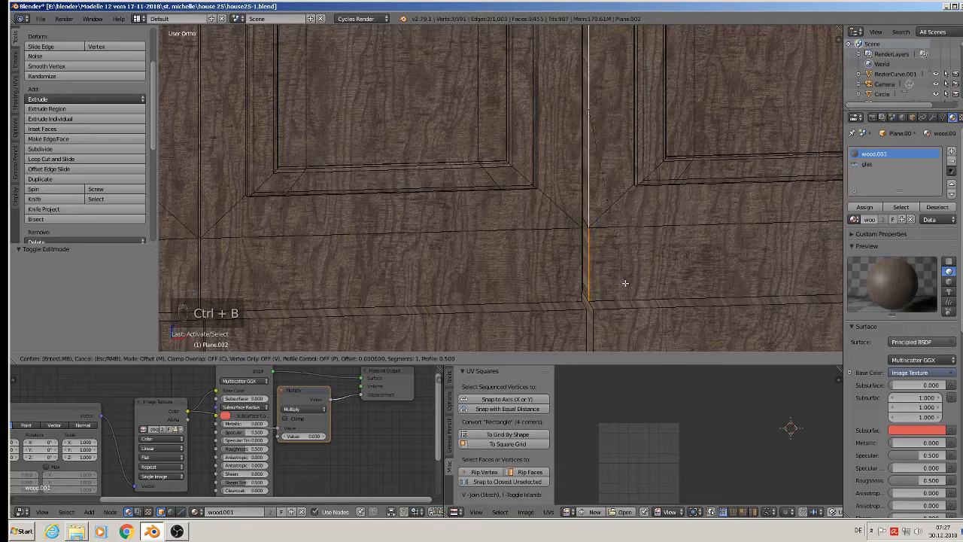
key("Escape")
scroll(177, 150, "down", 4)
key("a")
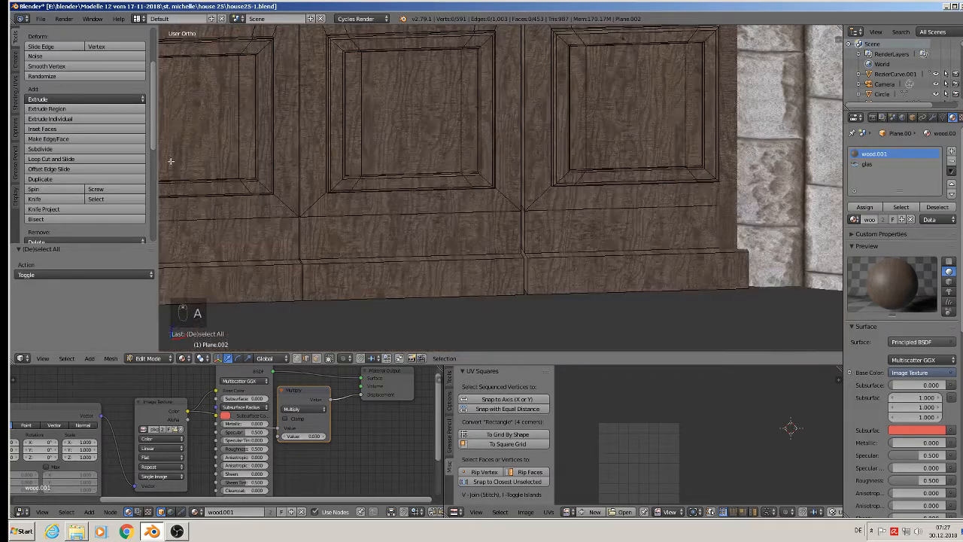
left_click(110, 359)
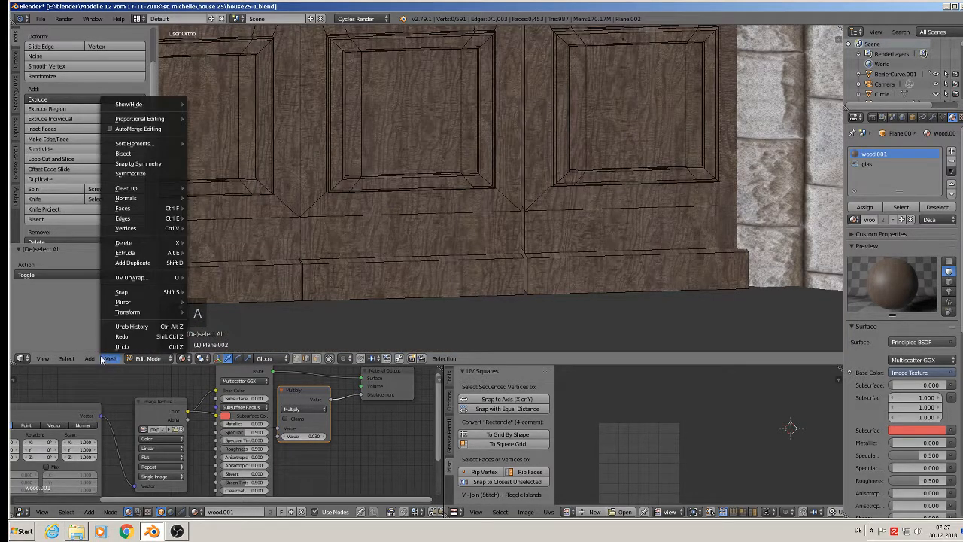
mouse_move(89, 360)
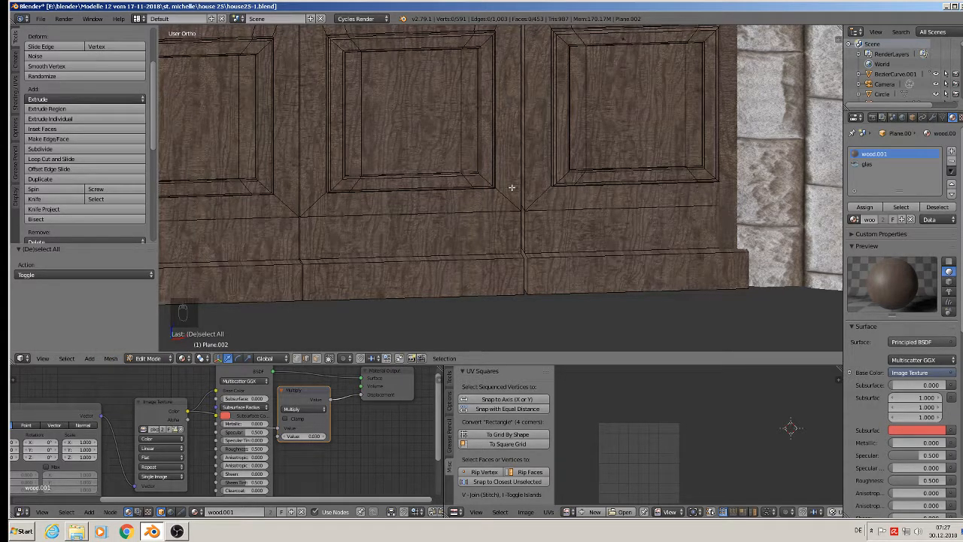
Step: Try to bevel the side, middle bar and bottom edges around the third door leaf's window openings
middle_click_drag(377, 151, 531, 337, "shift")
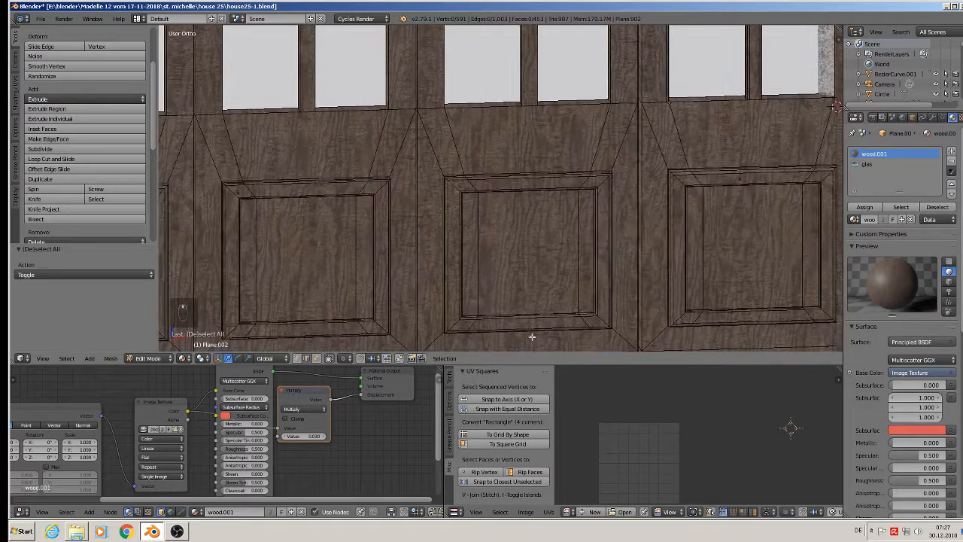
middle_click_drag(505, 133, 491, 245, "shift")
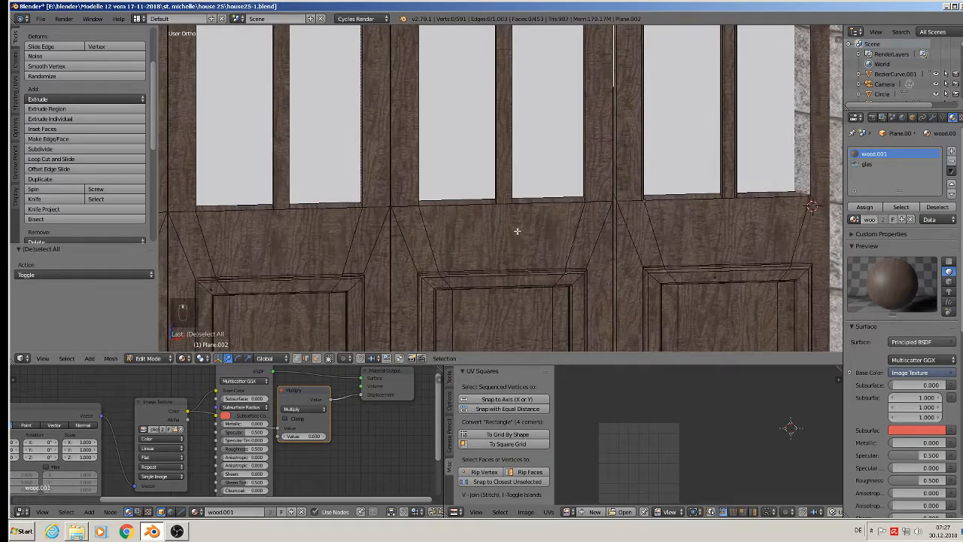
scroll(517, 231, "up", 4)
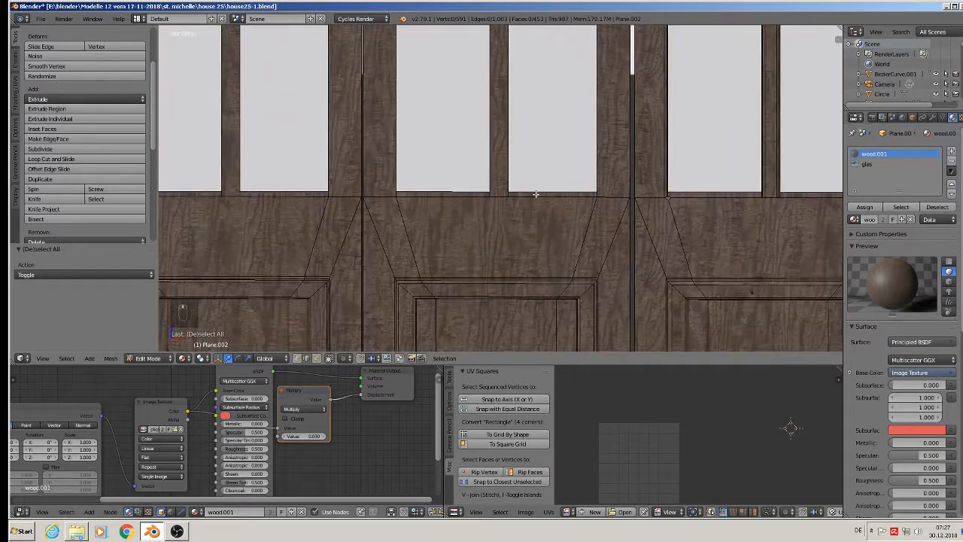
right_click(507, 178)
right_click(486, 178, "shift")
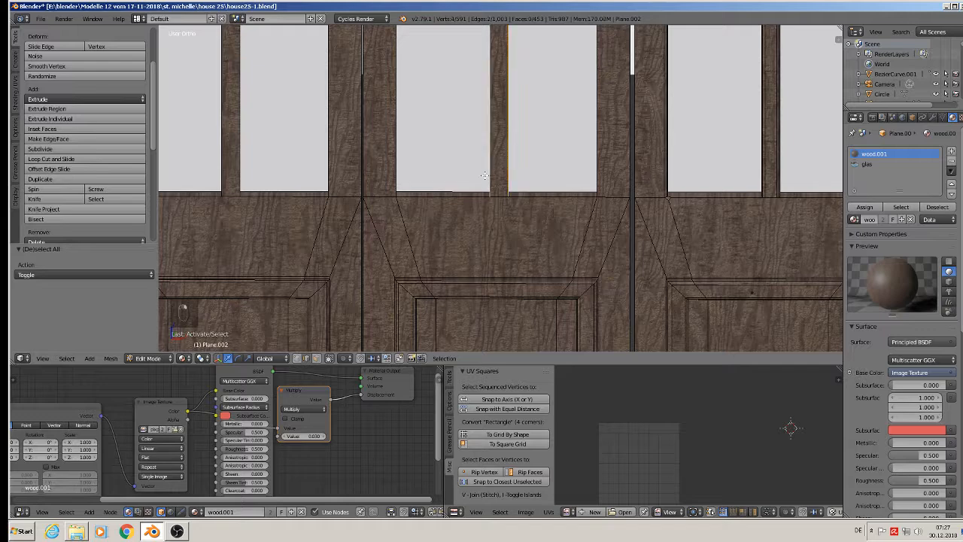
middle_click_drag(485, 214, 521, 257, "shift")
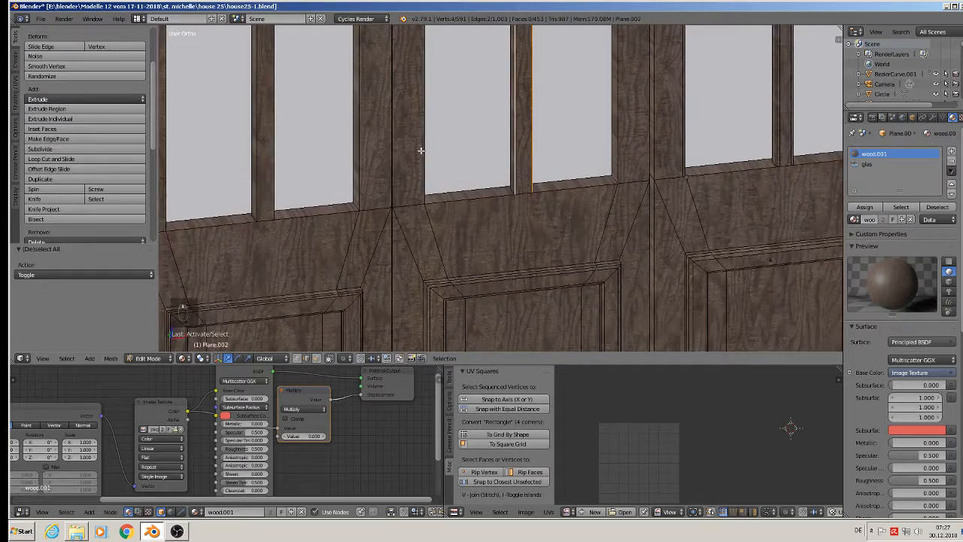
right_click(422, 150, "shift")
right_click(617, 126, "shift")
right_click(568, 188, "shift")
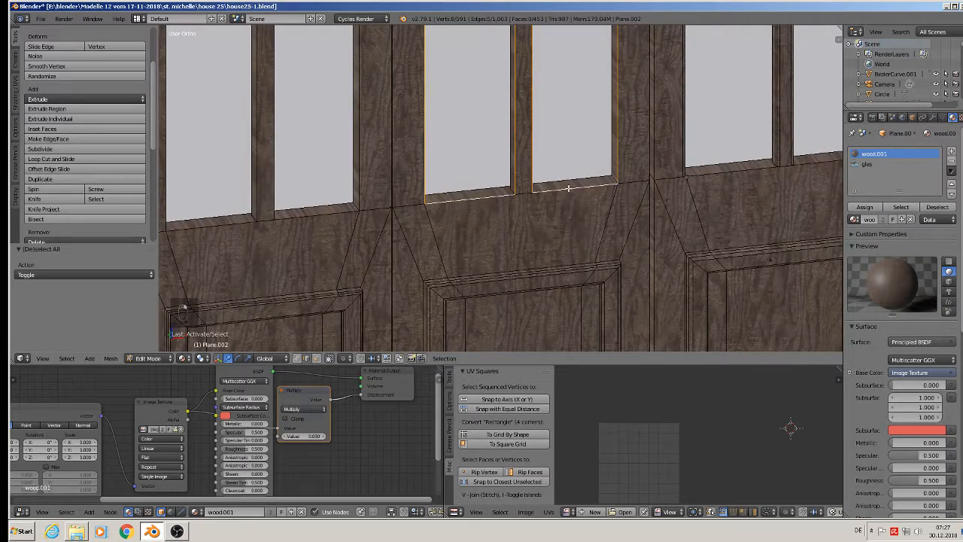
middle_click_drag(536, 199, 539, 245, "shift")
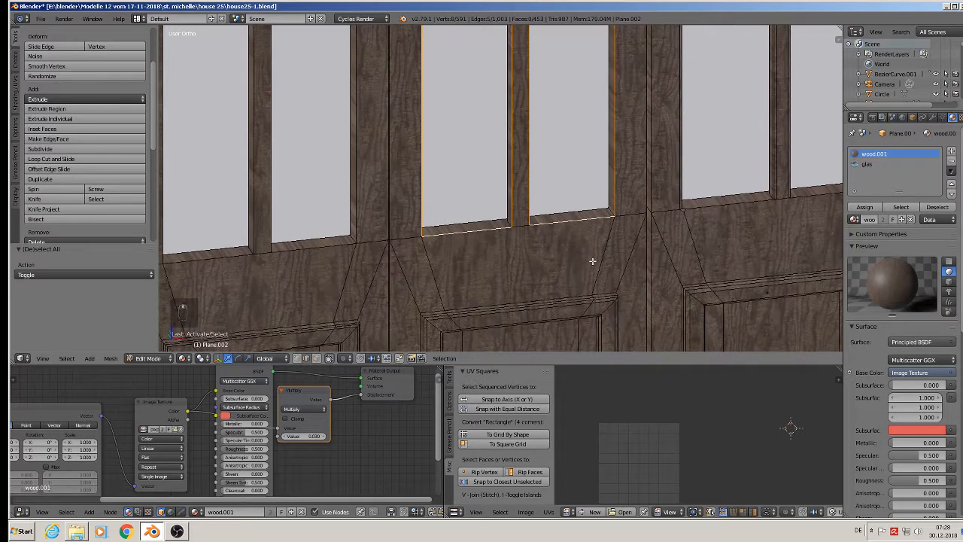
key("ctrl+b")
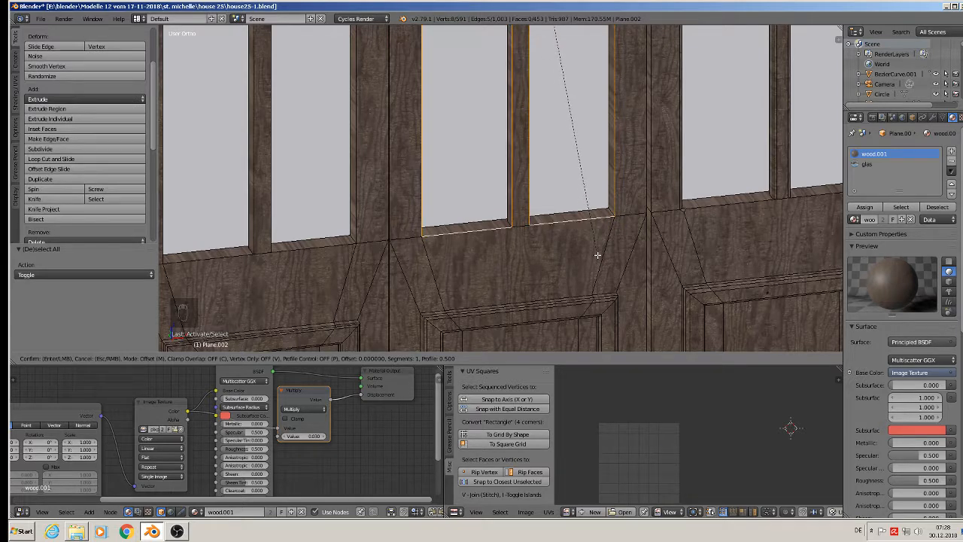
key("Escape")
Step: Try to bevel only the vertical side and middle bar edges of the third door leaf's window openings
right_click(529, 184)
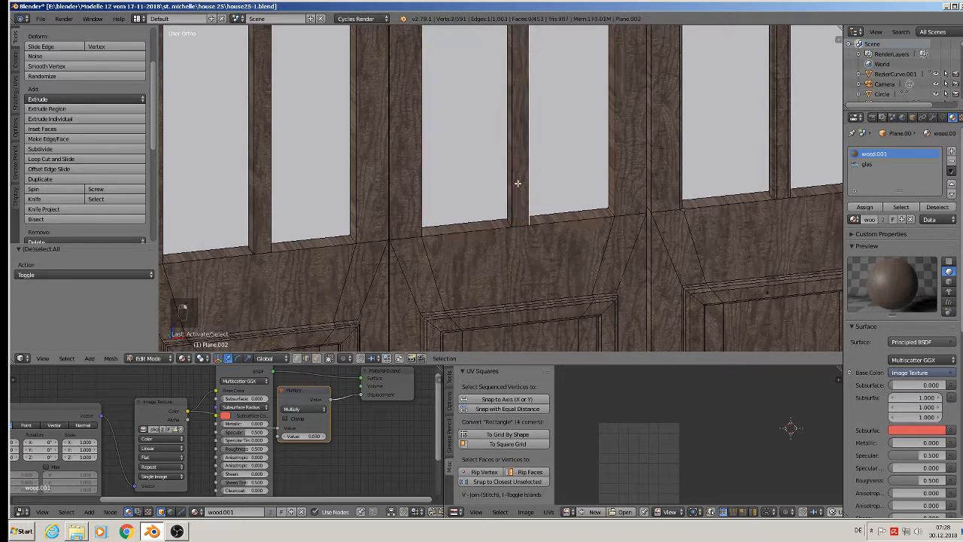
right_click(510, 183)
right_click(512, 183)
right_click(530, 186, "shift")
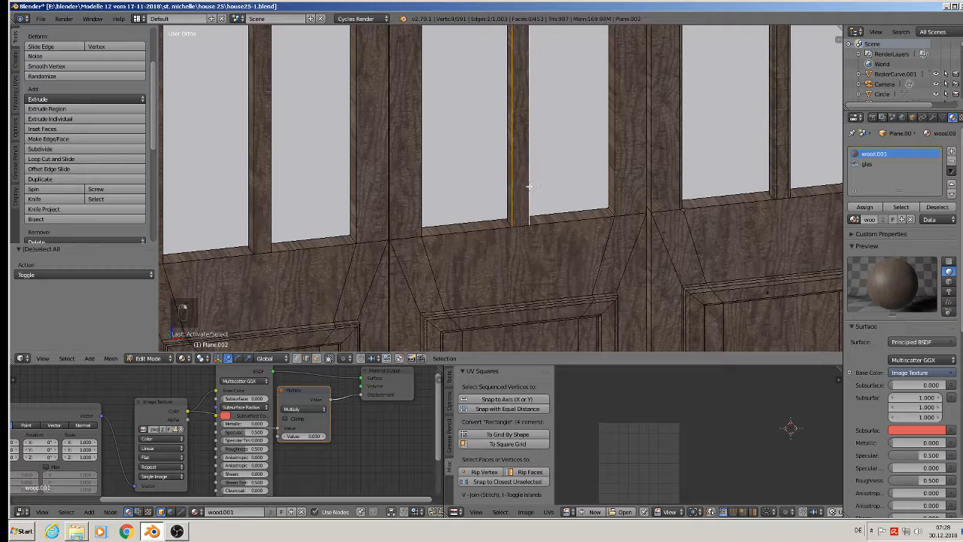
right_click(623, 171, "shift")
right_click(473, 205, "shift")
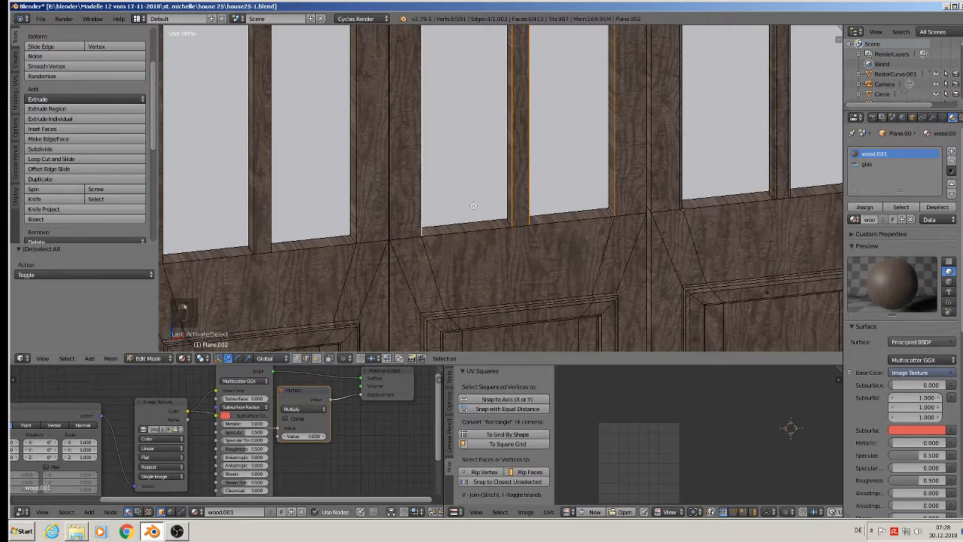
key("ctrl+b")
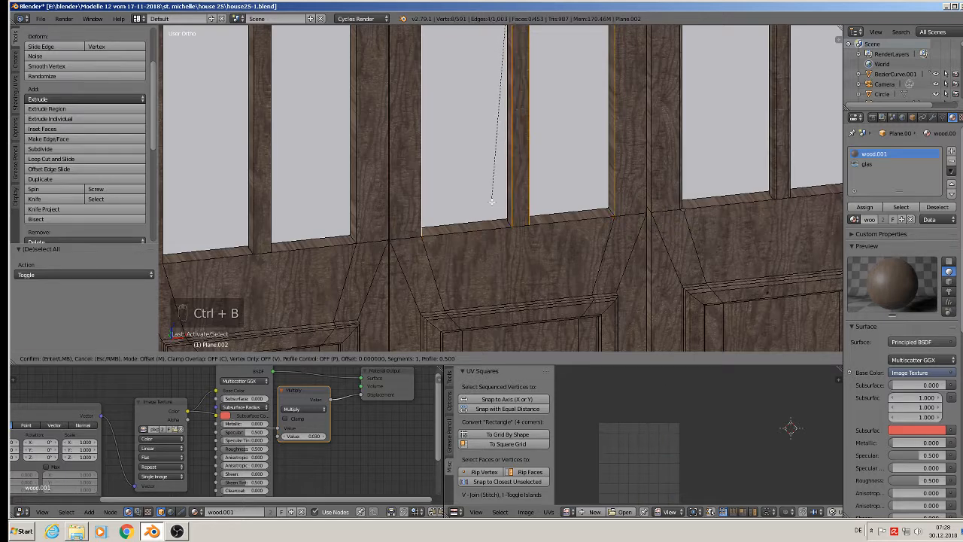
key("Escape")
Step: Apply the rotation and scale of the wooden door in Object Mode
key("Tab")
scroll(480, 209, "down", 6)
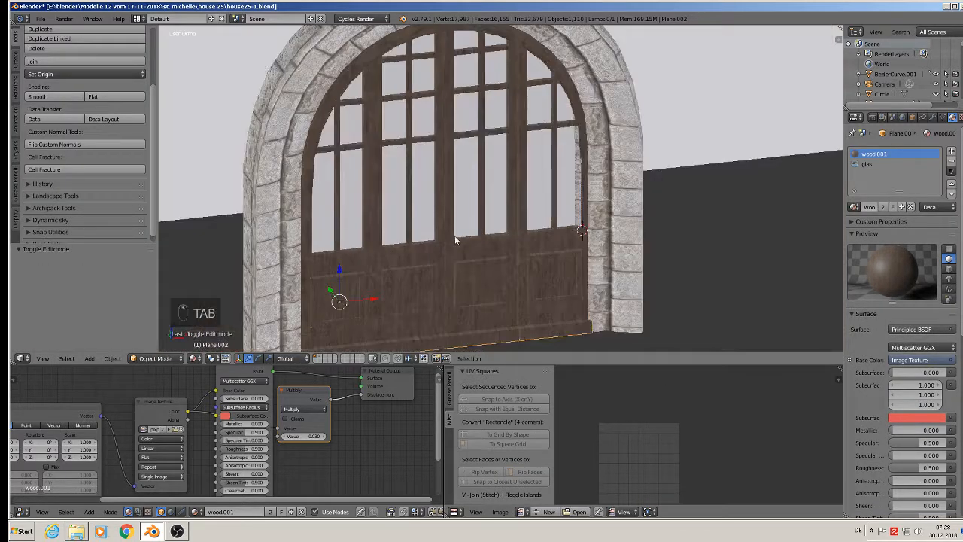
left_click(113, 359)
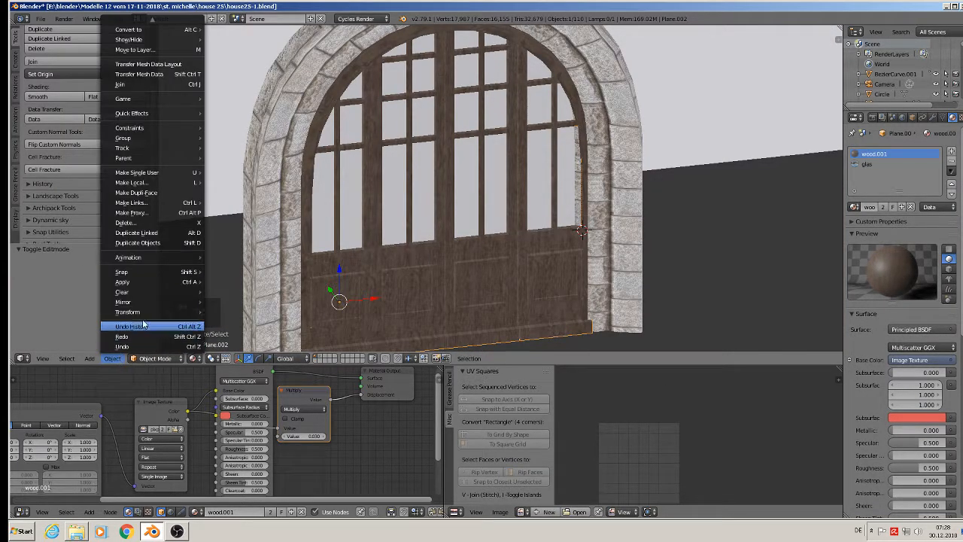
left_click(248, 307)
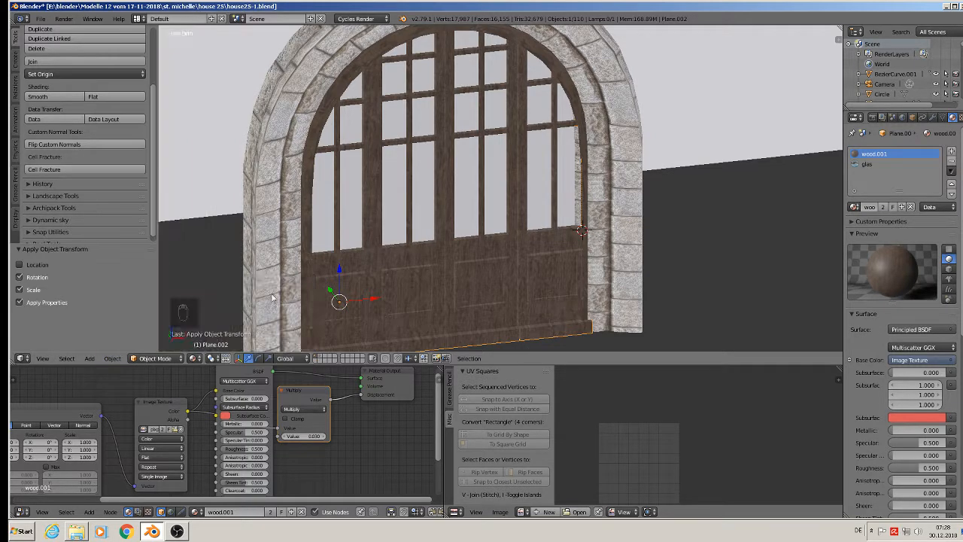
scroll(488, 216, "up", 4)
Step: Retry the bevel on the third leaf's selected vertical window edges, cancel it, and deselect the whole mesh
key("Tab")
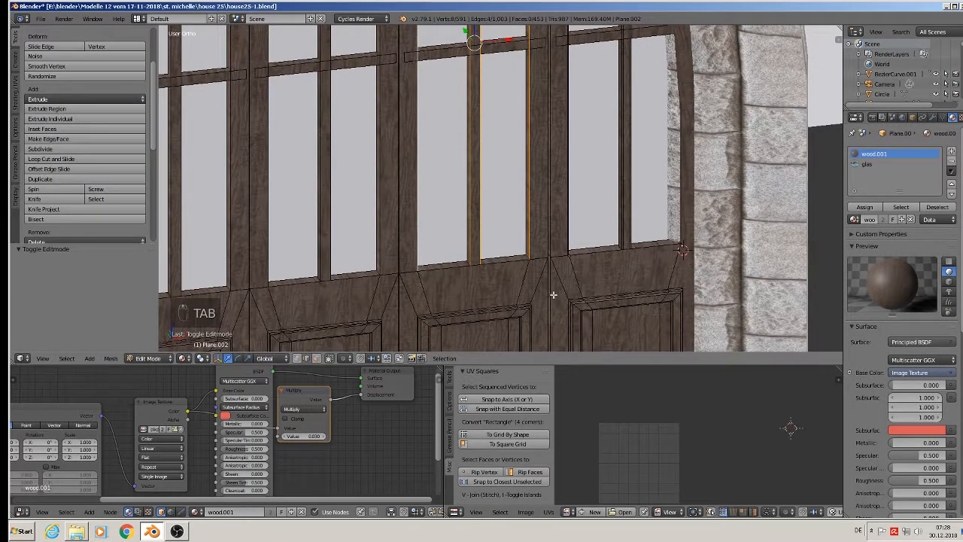
key("ctrl+b")
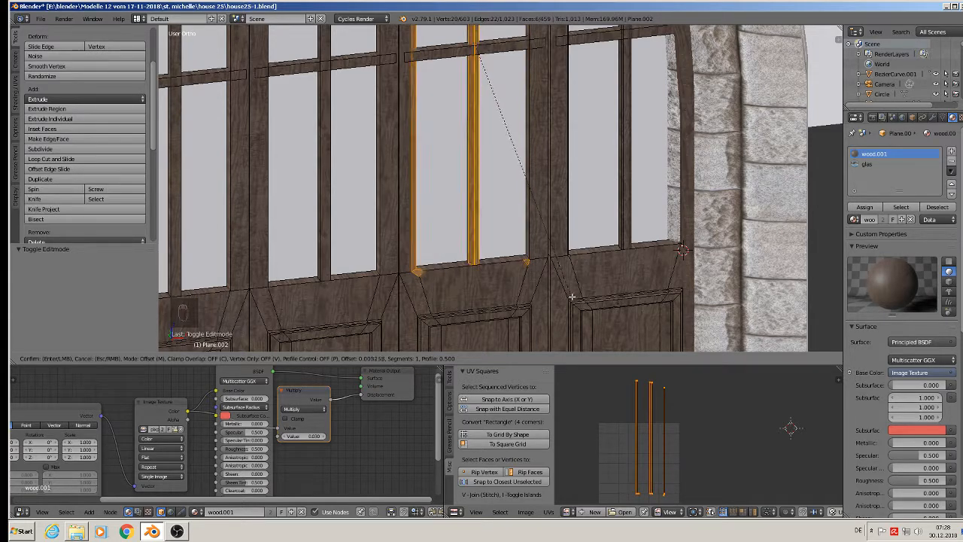
right_click(573, 287)
scroll(518, 268, "down", 2)
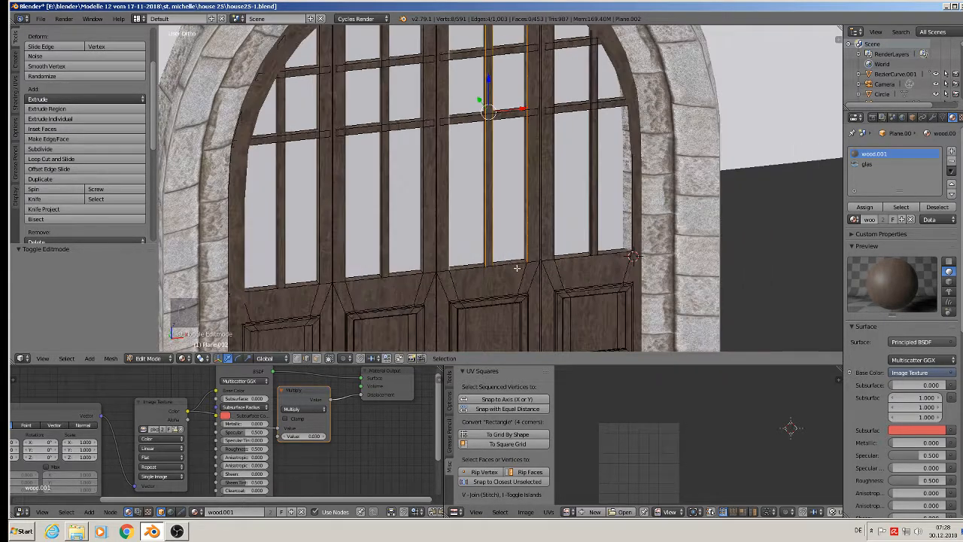
key("a")
Step: Return the door to Object Mode and save the Blender file
scroll(465, 242, "down", 2)
middle_click_drag(503, 263, 406, 157)
key("Tab")
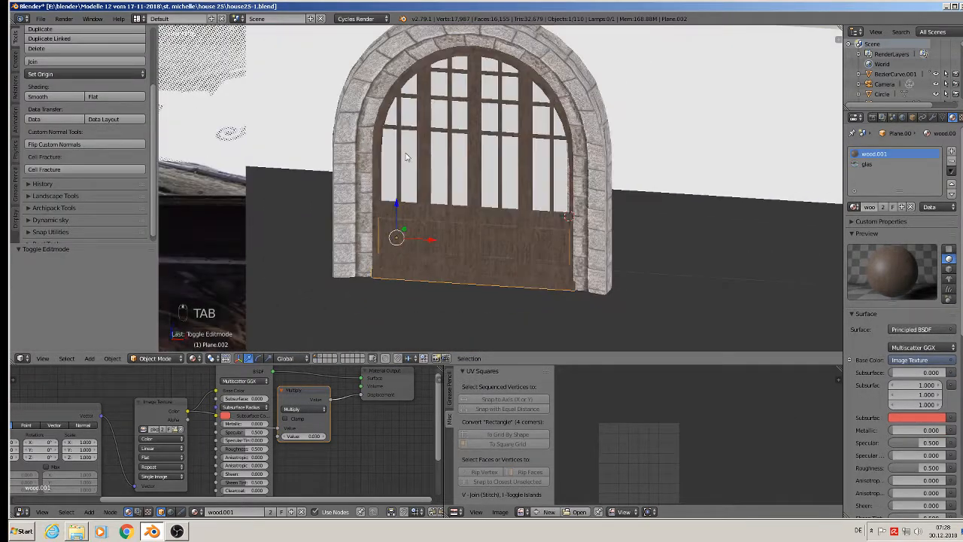
left_click(40, 18)
left_click(54, 95)
Step: Duplicate the stone arch and move the copy about 0.48 along X, beside the wooden door
scroll(508, 143, "down", 5)
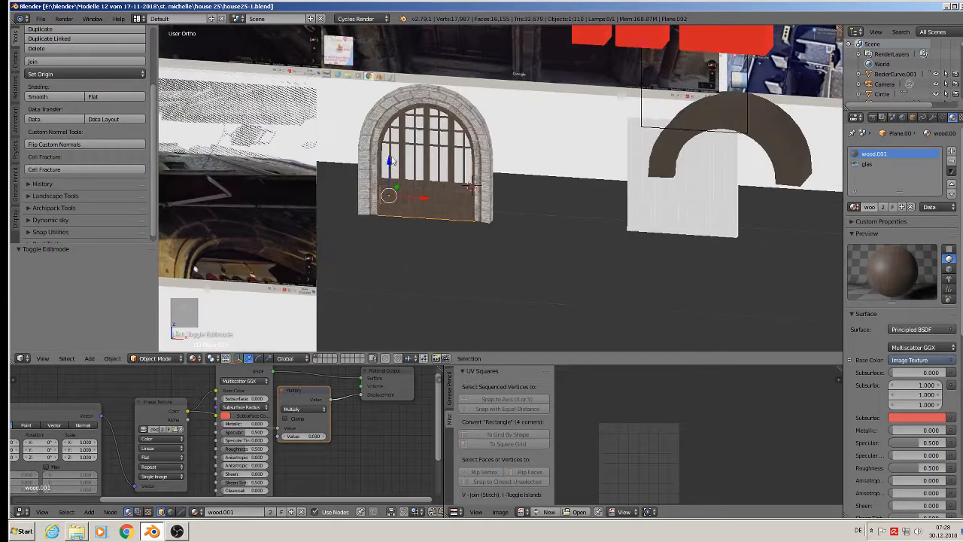
middle_click_drag(509, 143, 489, 211)
scroll(488, 210, "down", 2)
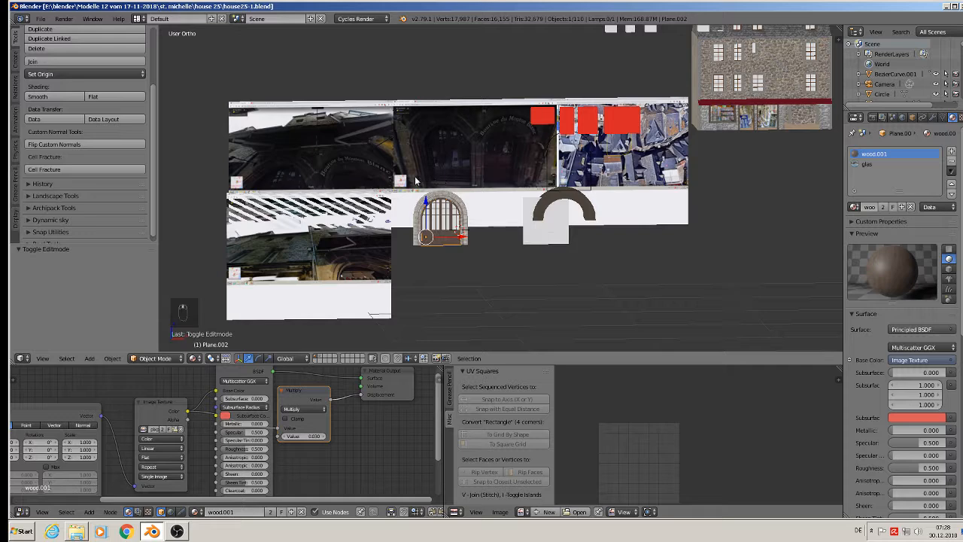
scroll(530, 156, "up", 4)
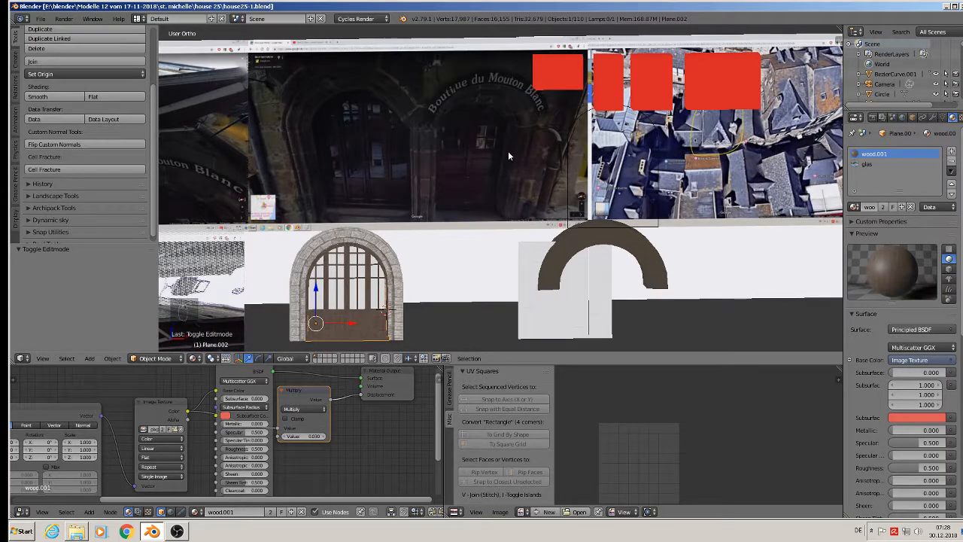
right_click(392, 265)
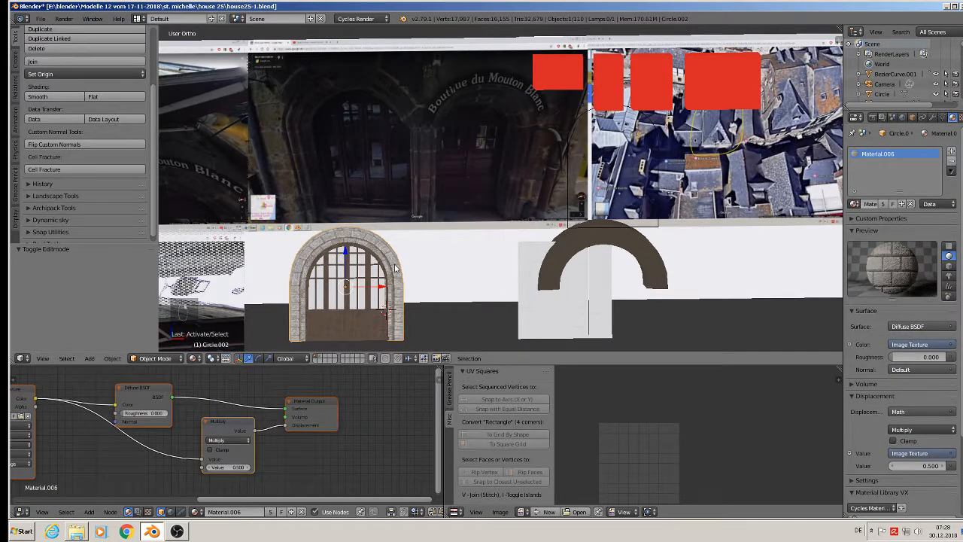
key("shift+d")
key("x")
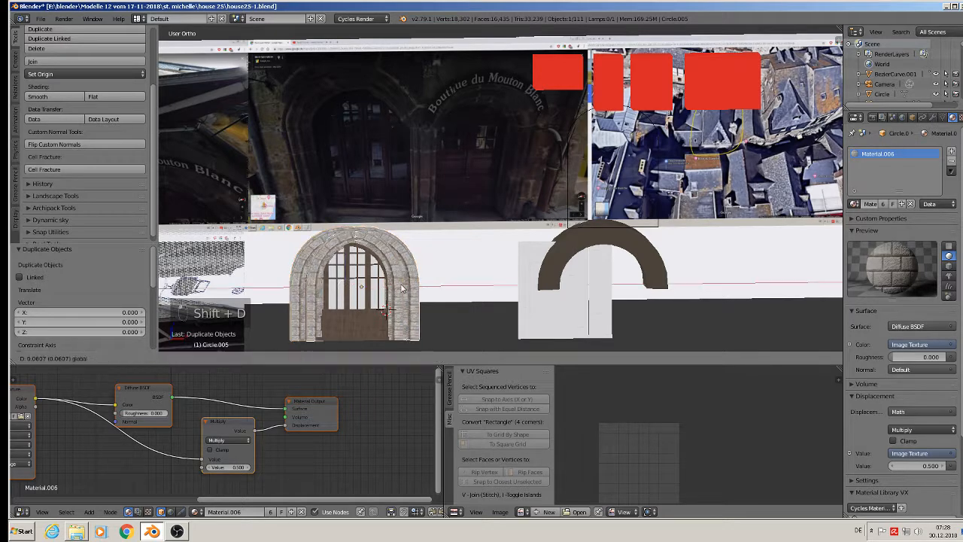
left_click(509, 294)
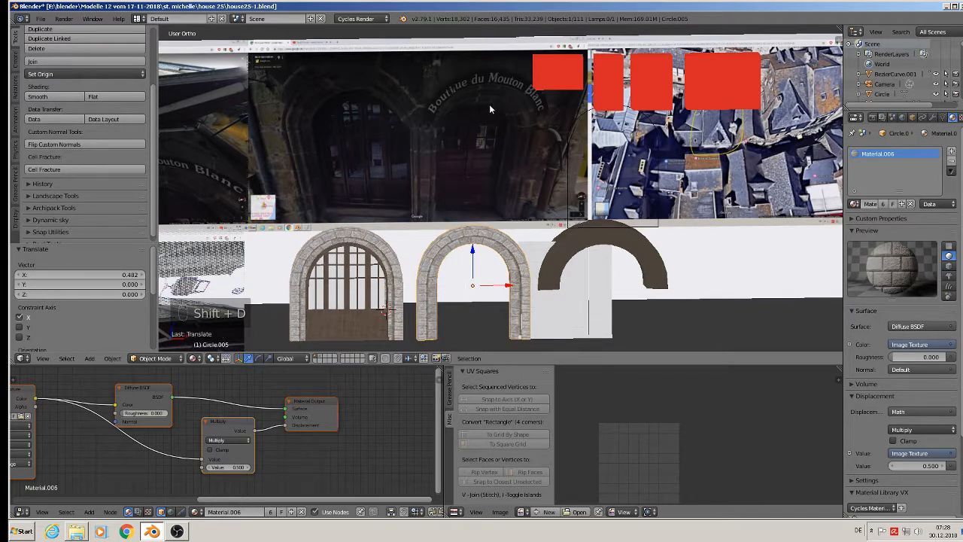
Step: Scale the duplicated stone arch to about 0.84 along X and about 0.93 along Z
key("s")
key("x")
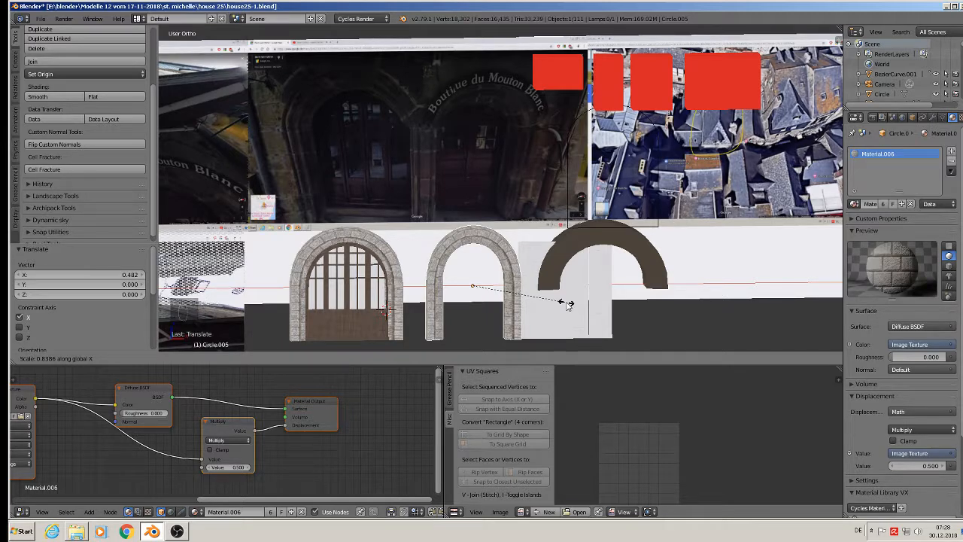
left_click(568, 304)
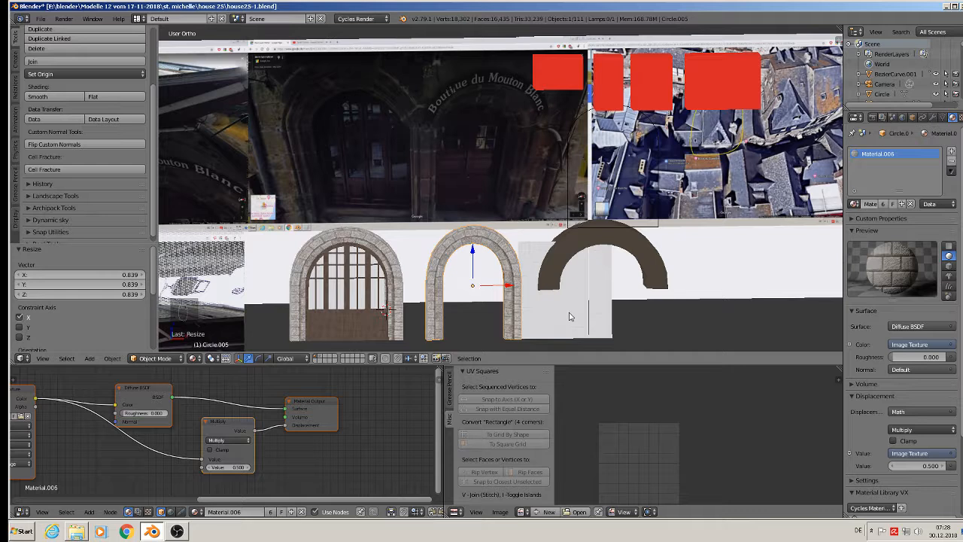
key("s")
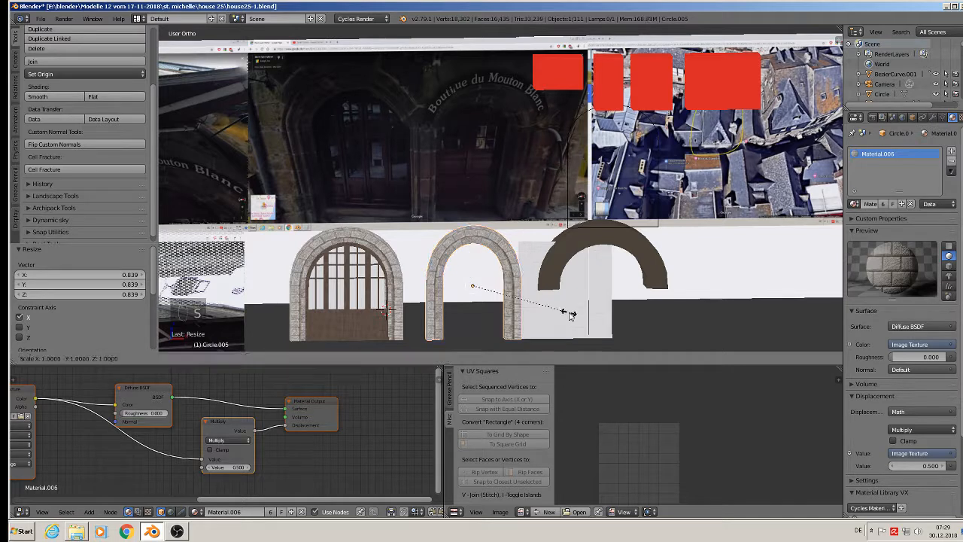
key("z")
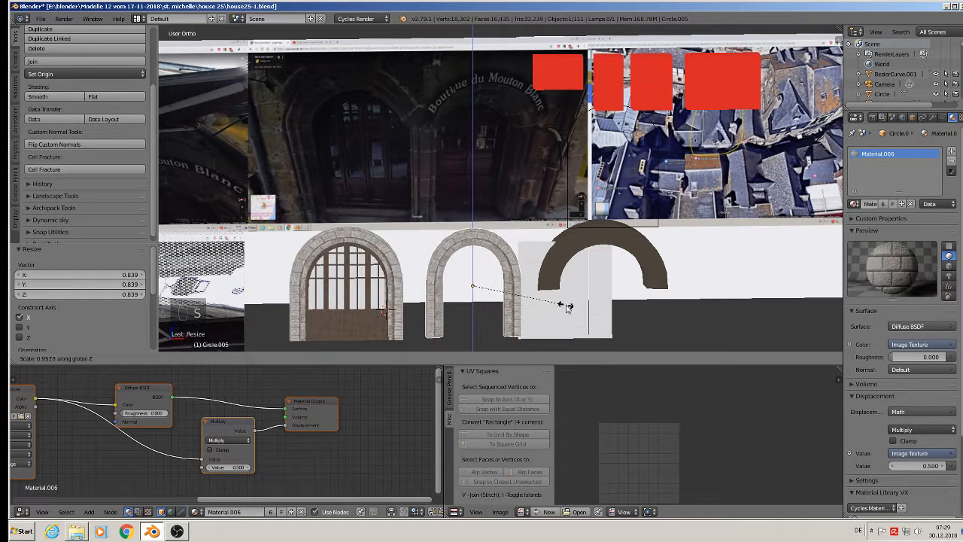
Step: Lower the bottom vertices of both legs of the duplicated arch about 0.02 along Z and return to Object Mode
scroll(537, 308, "up", 1)
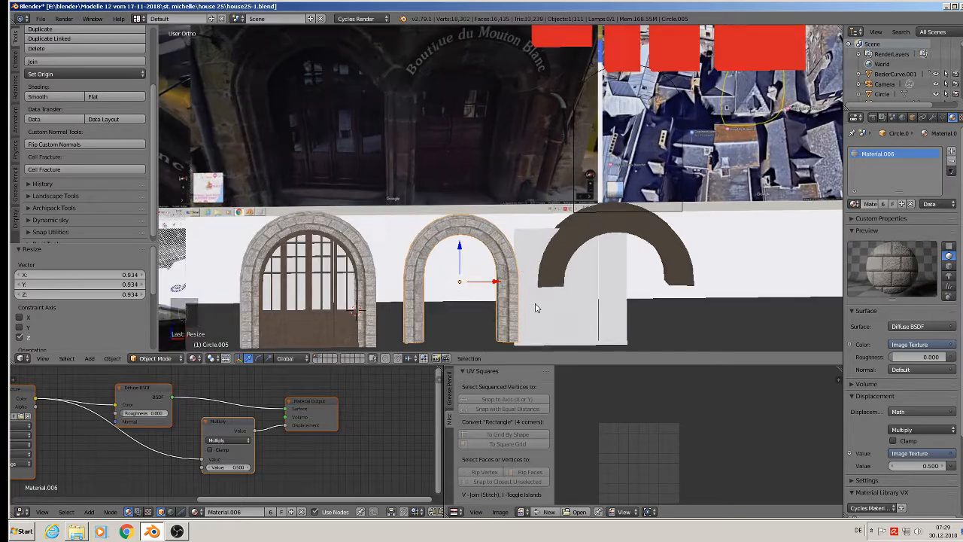
key("Tab")
middle_click_drag(535, 306, 551, 254, "shift")
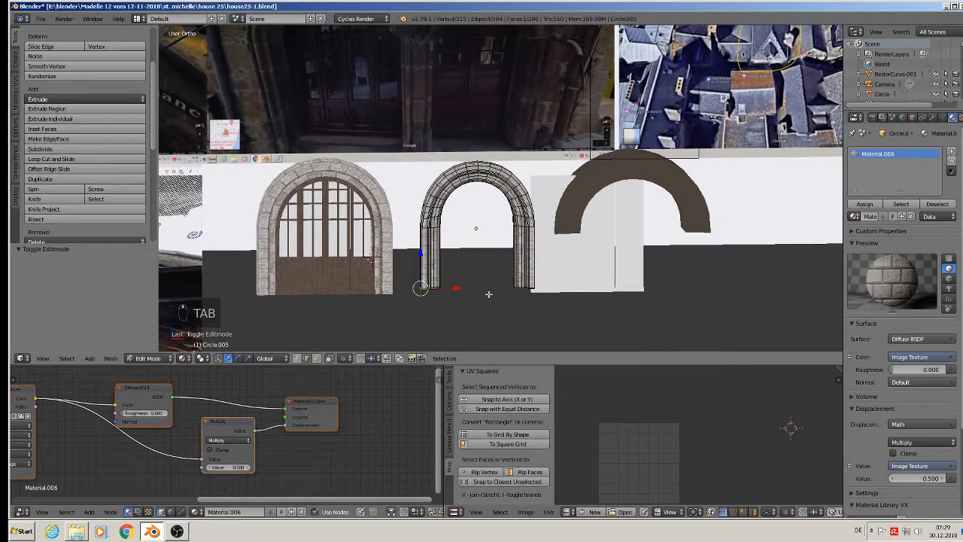
key("a")
key("a")
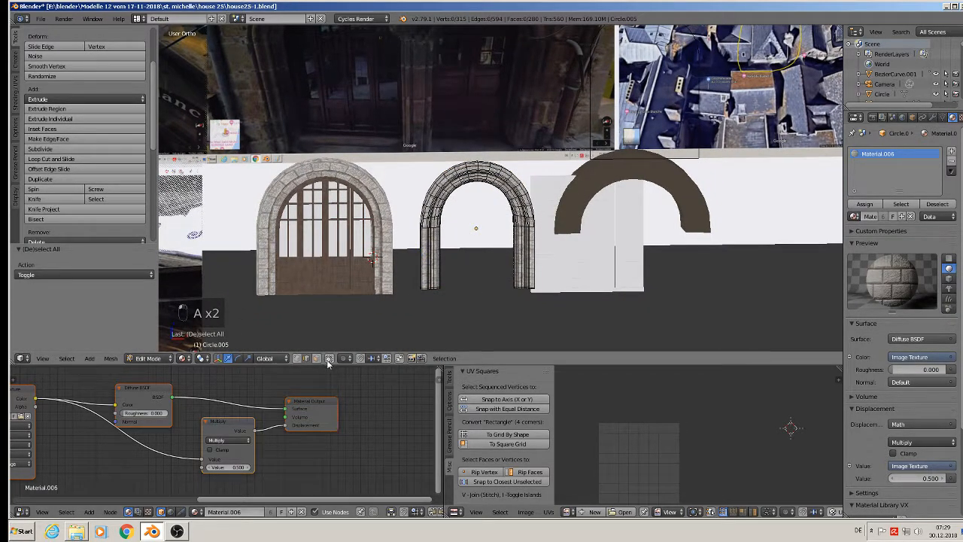
key("a")
key("c")
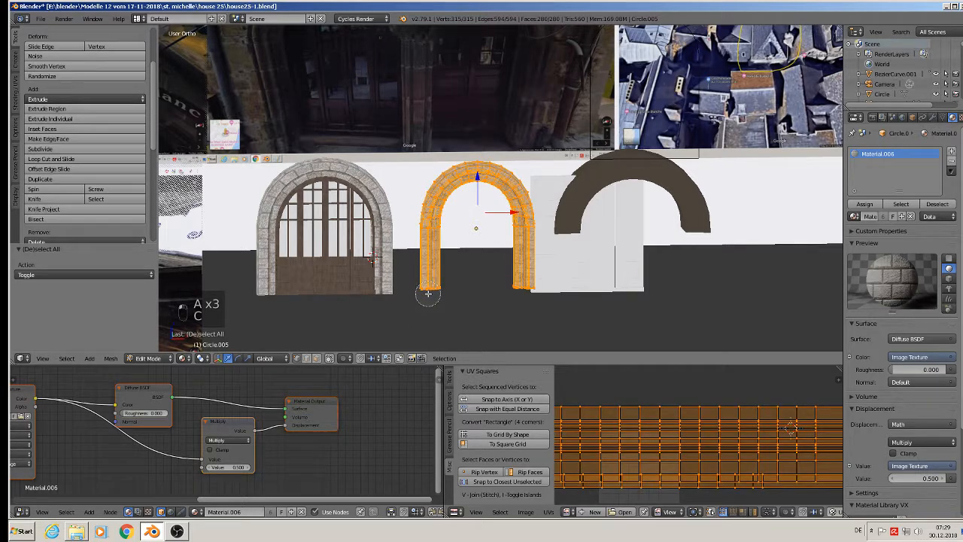
key("a")
key("c")
left_click_drag(428, 294, 548, 295)
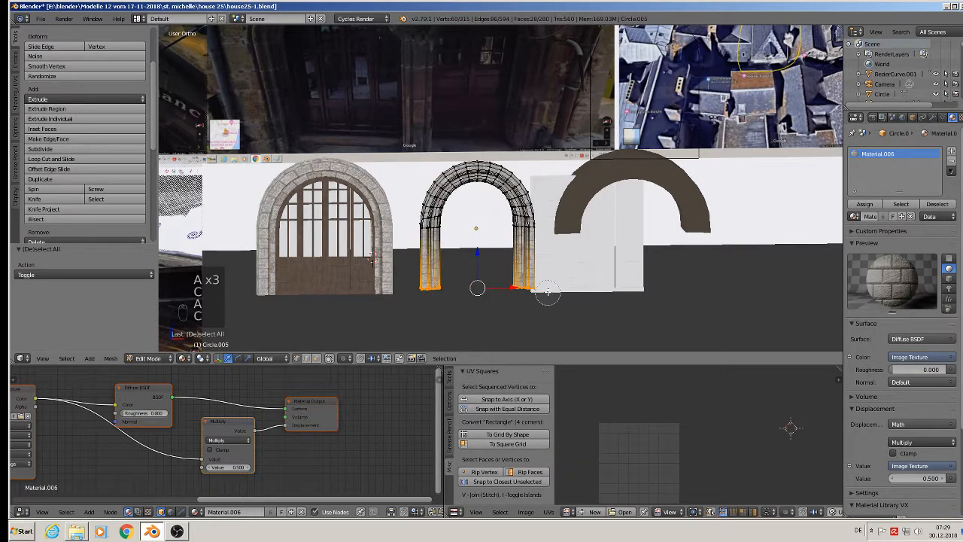
right_click(547, 296)
key("g")
key("z")
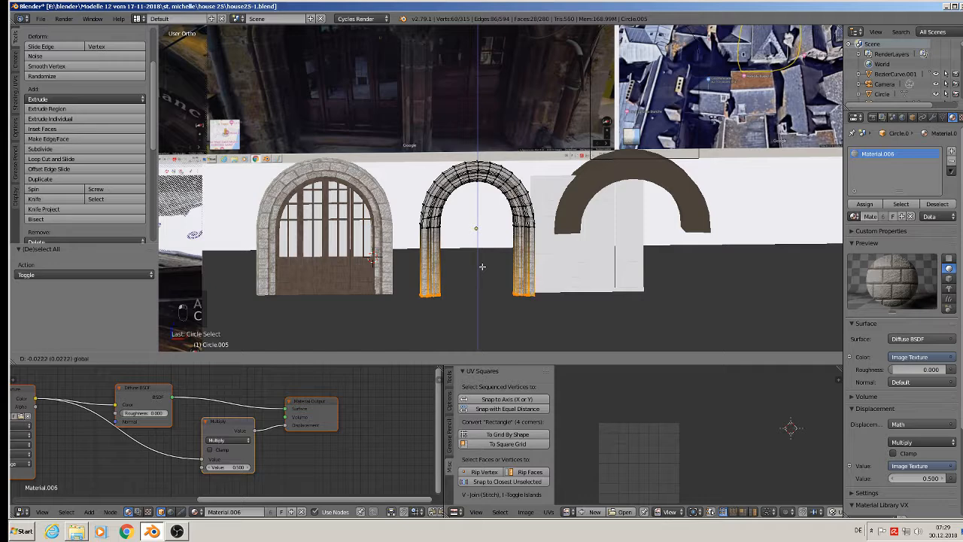
left_click(582, 307)
key("Tab")
Step: Deselect all objects and examine the reference photos of the arched doorways and the facade above them
scroll(580, 304, "down", 3)
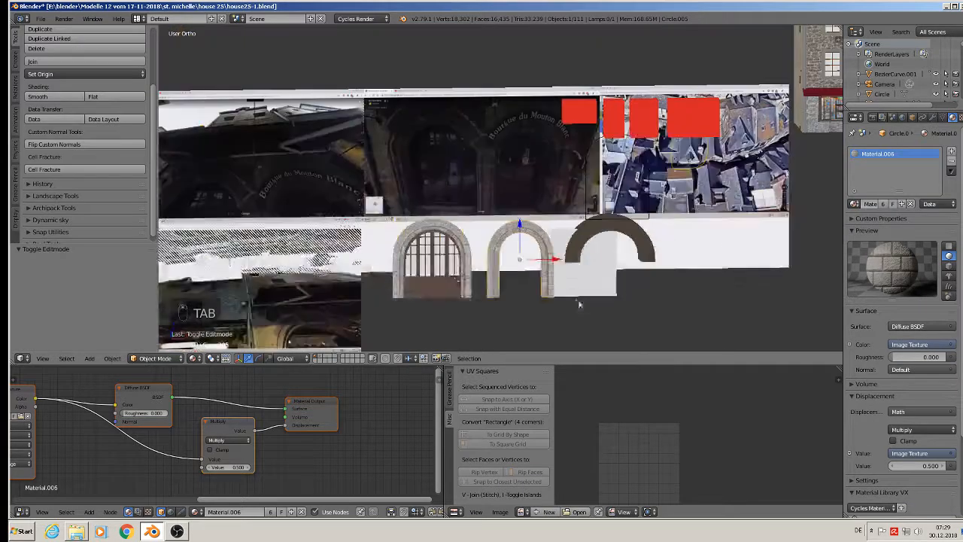
scroll(580, 304, "down", 1)
key("a")
key("a")
scroll(456, 196, "up", 4)
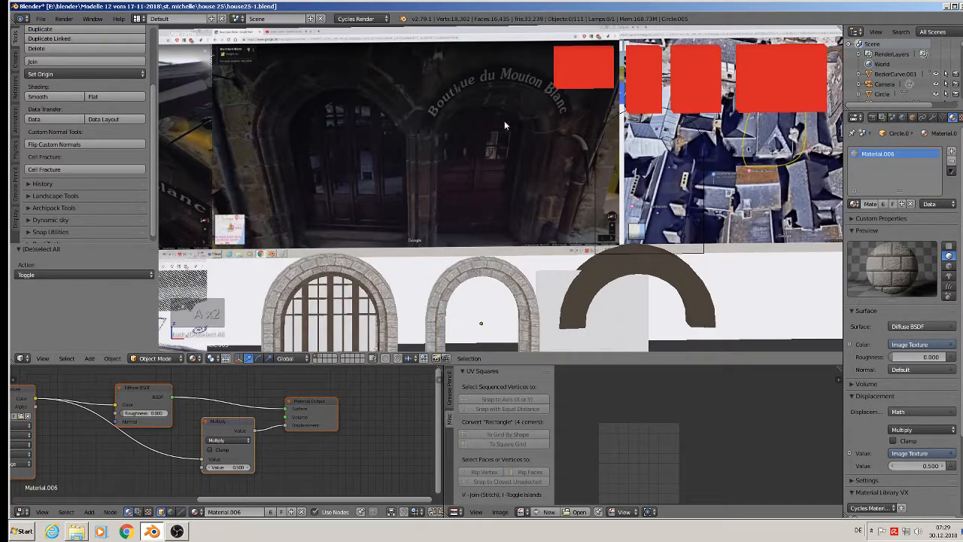
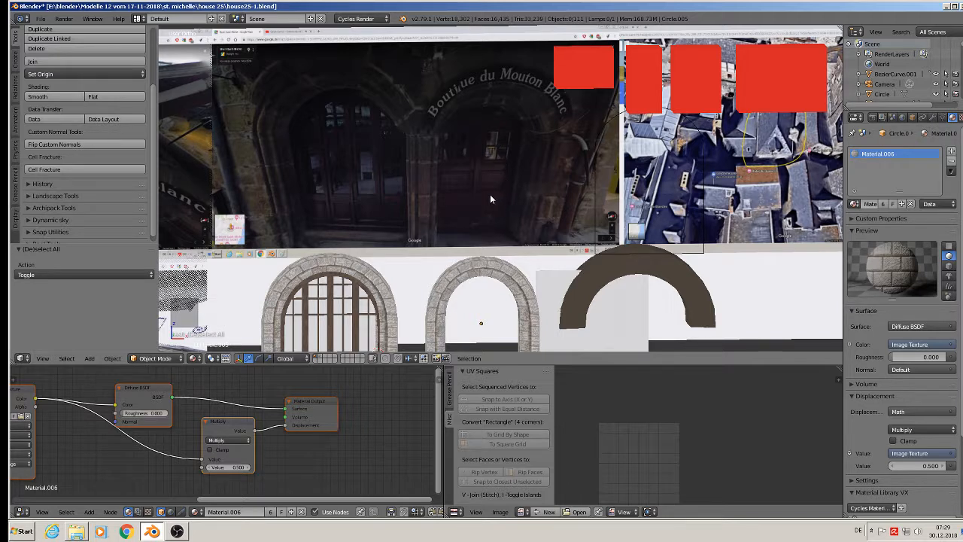
scroll(505, 216, "down", 3)
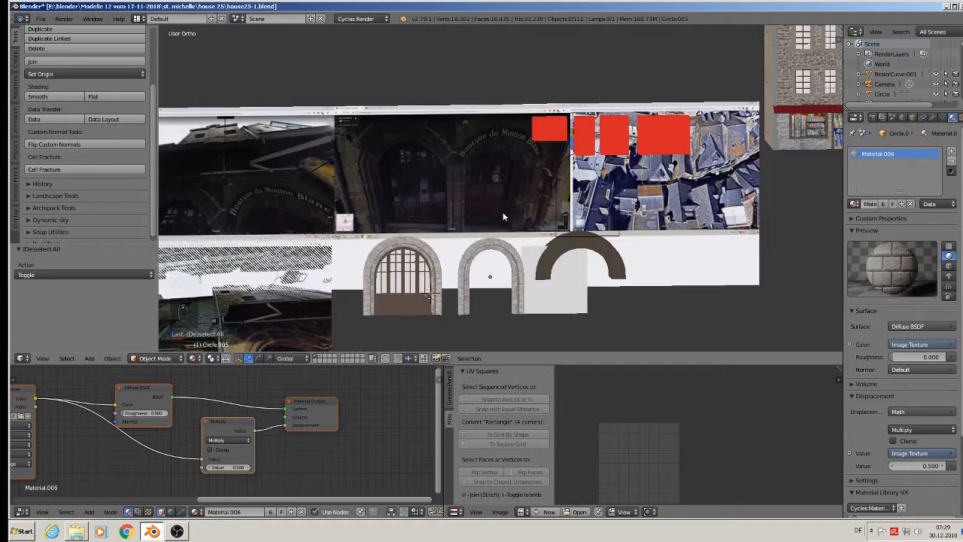
scroll(391, 193, "up", 5, "ctrl")
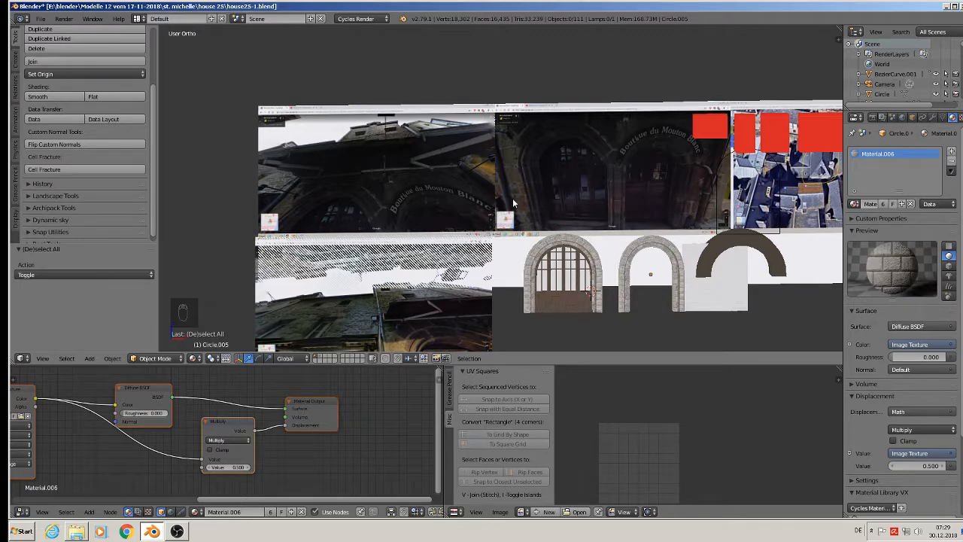
middle_click_drag(513, 203, 406, 141, "shift")
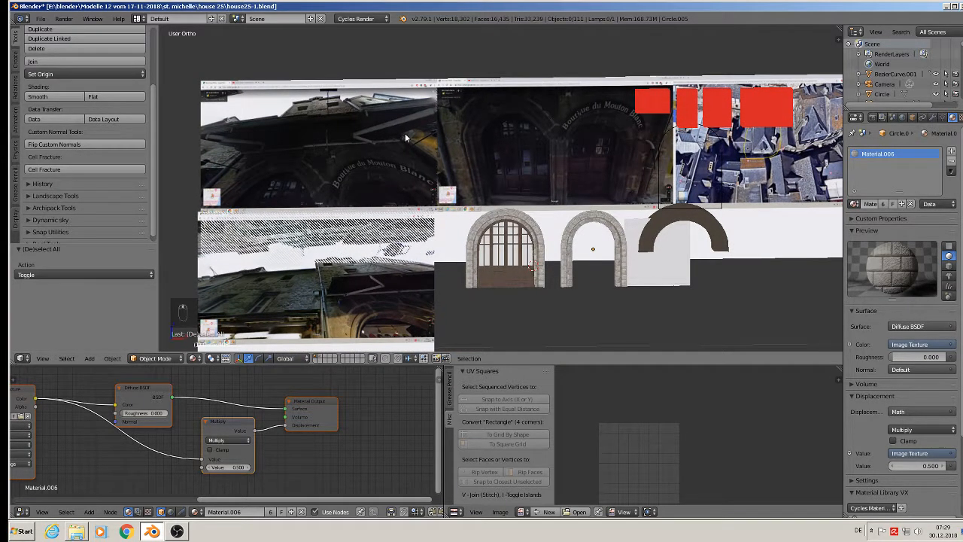
scroll(363, 295, "up", 2)
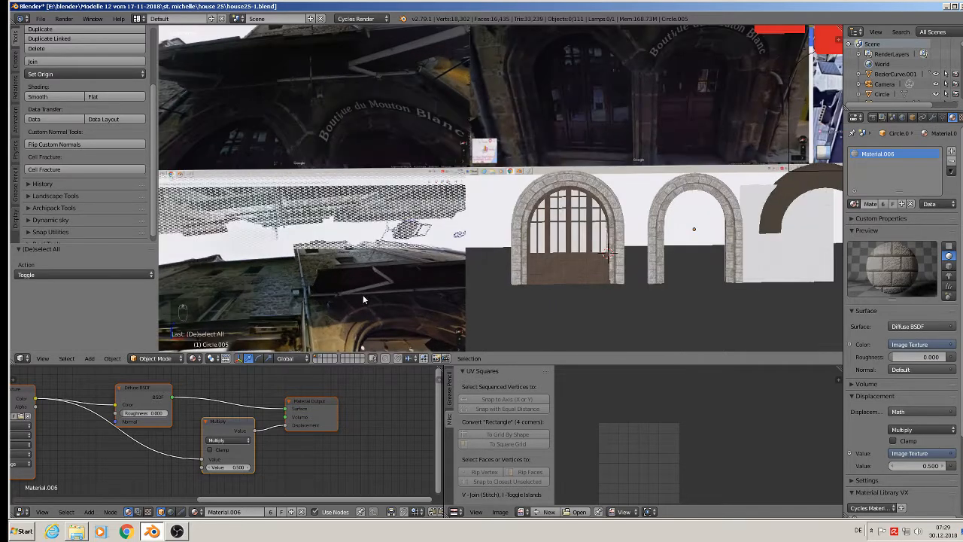
scroll(354, 293, "up", 1)
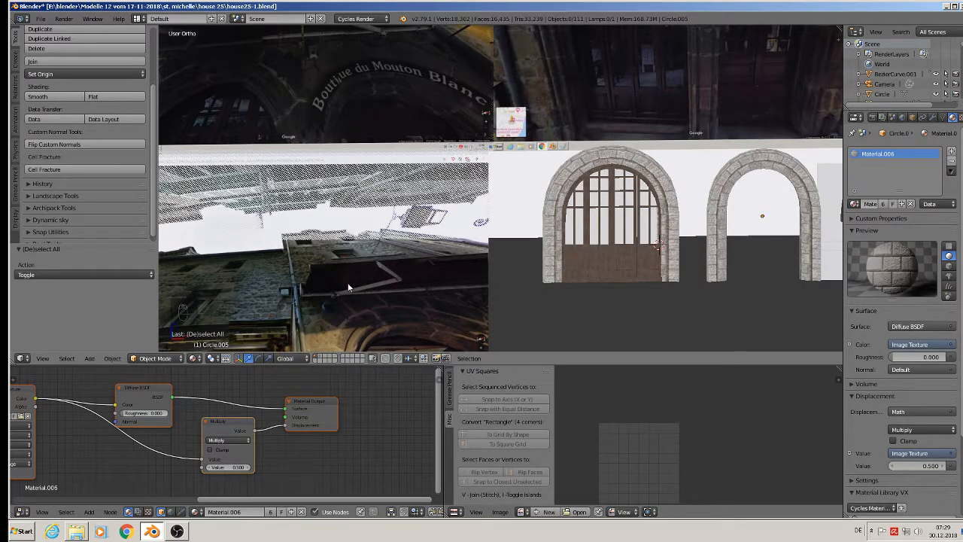
scroll(346, 283, "down", 5)
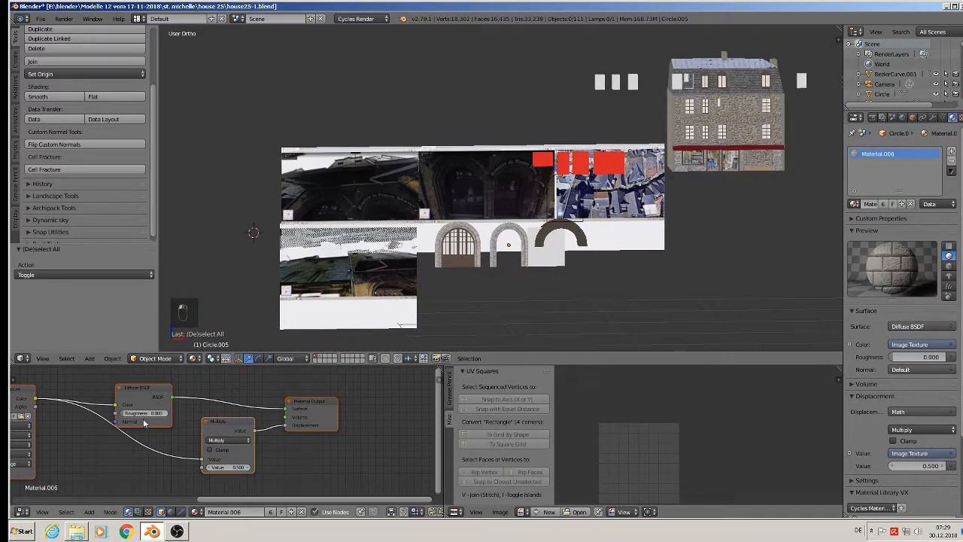
Step: Add a cube at the 3D cursor and scale it uniformly to about 0.4 in front view
left_click(90, 358)
mouse_move(102, 346)
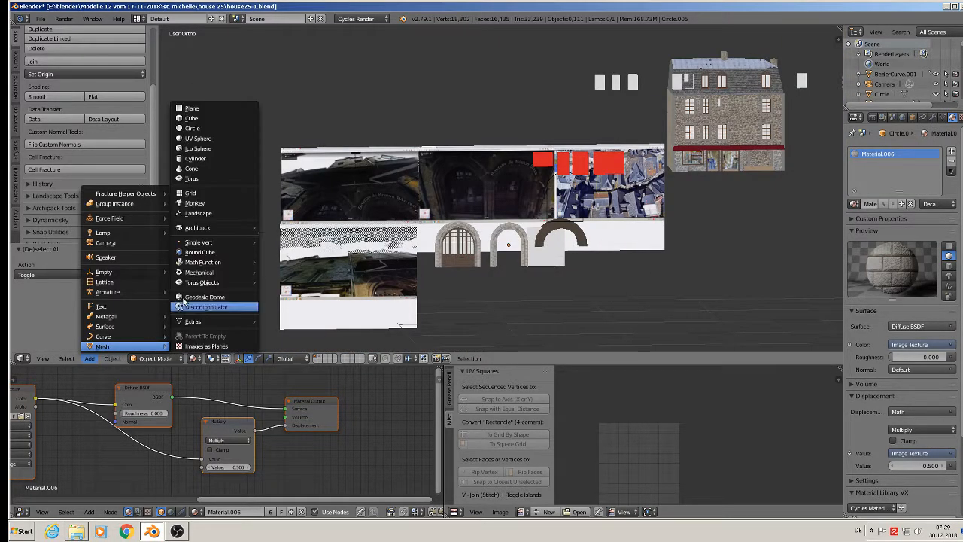
left_click(211, 119)
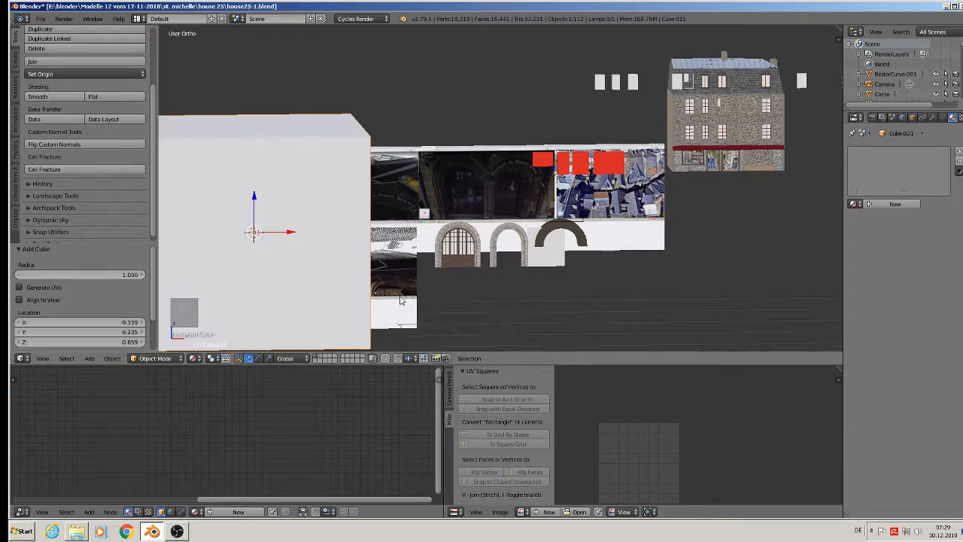
key("KP_1")
key("s")
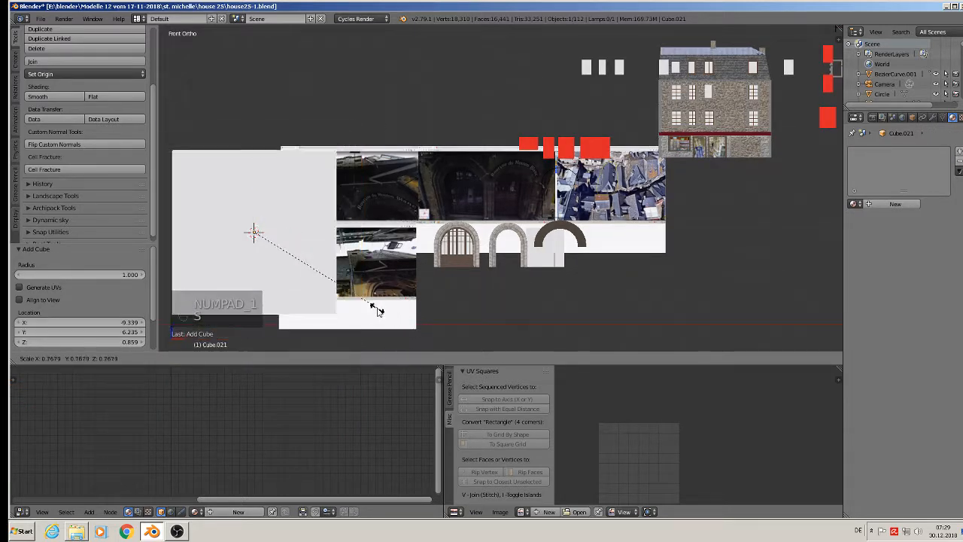
left_click(316, 276)
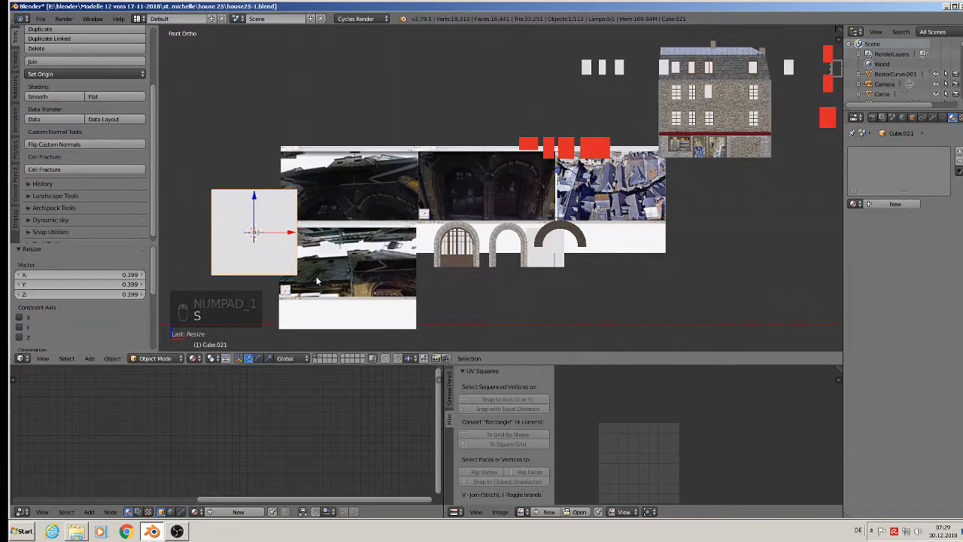
Step: Stretch the new cube along Z by a factor of about 1.59
key("s")
middle_click_drag(316, 276, 335, 305)
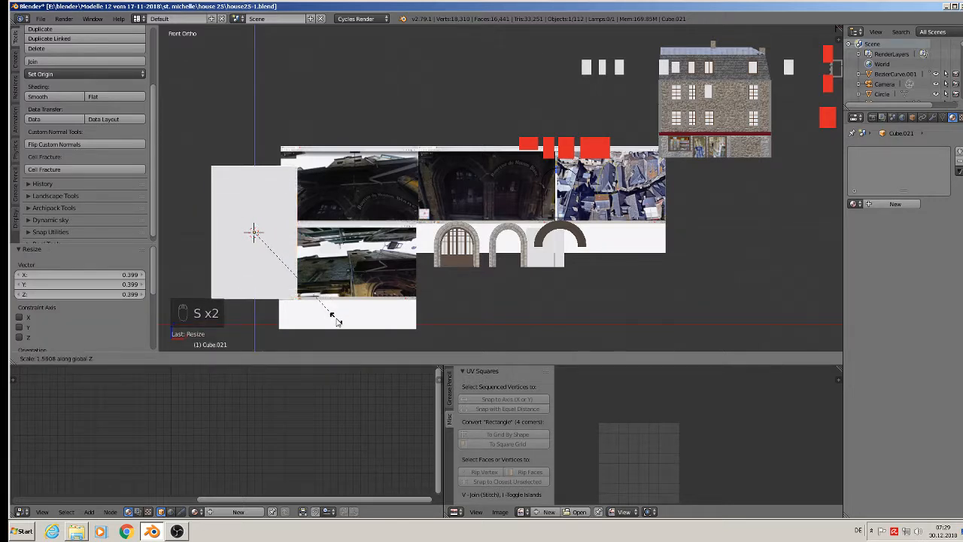
left_click(338, 323)
Step: Add two evenly spaced horizontal loop cuts around the tall cube in Edit Mode
key("Tab")
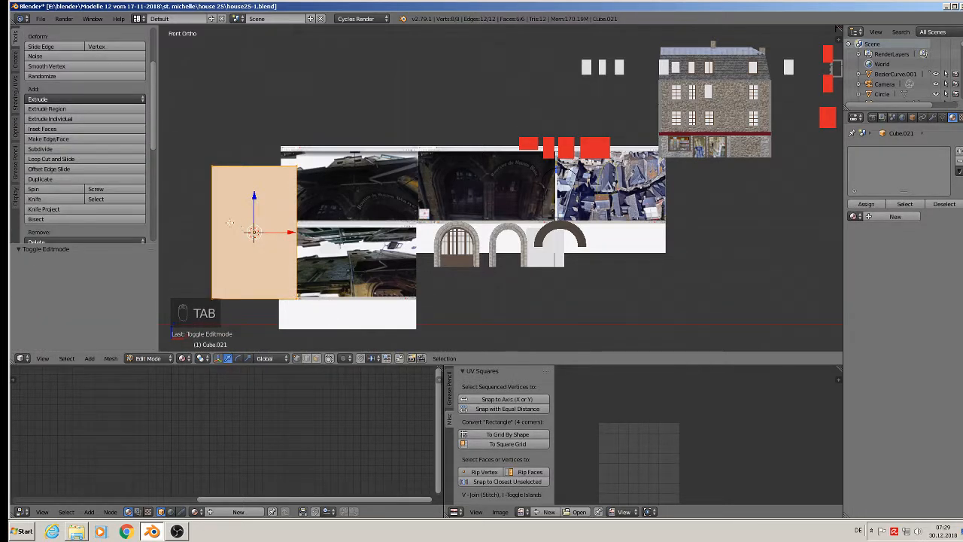
key("ctrl+r")
scroll(229, 222, "up", 1)
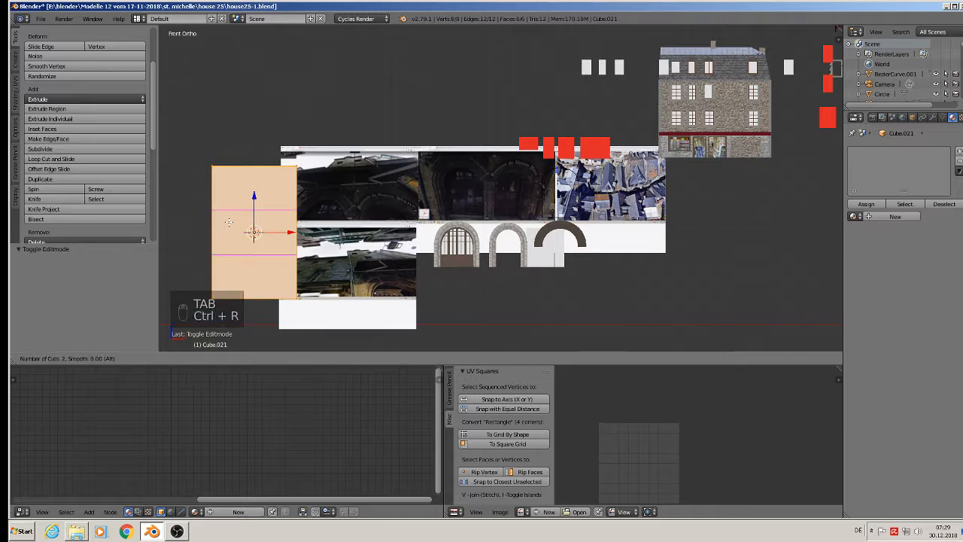
left_click(229, 222)
right_click(229, 222)
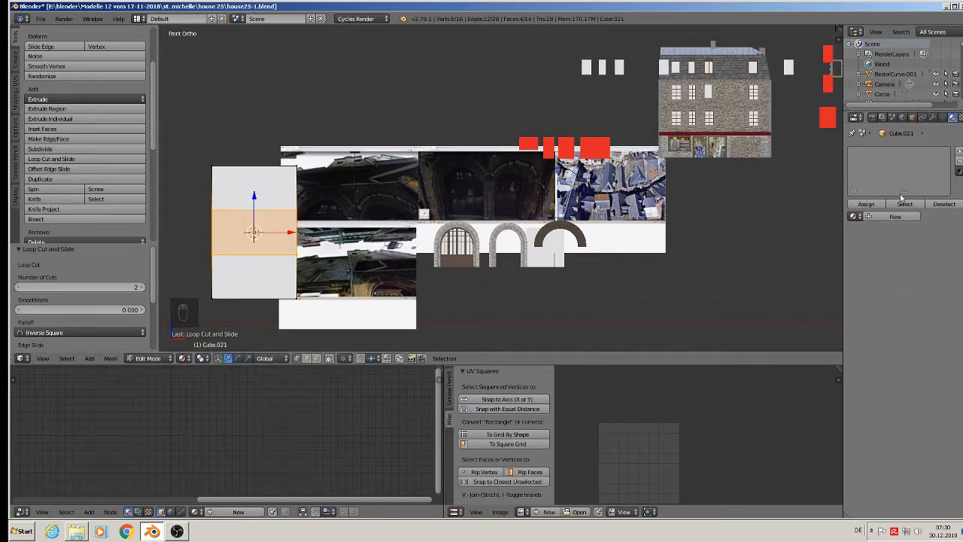
Step: Give the banded cube the existing material named Material
left_click(854, 216)
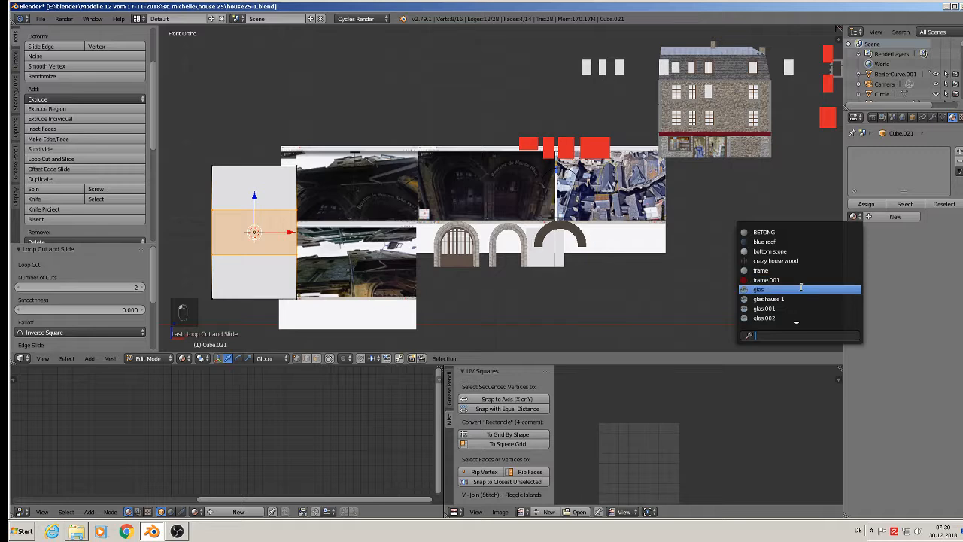
type("ma")
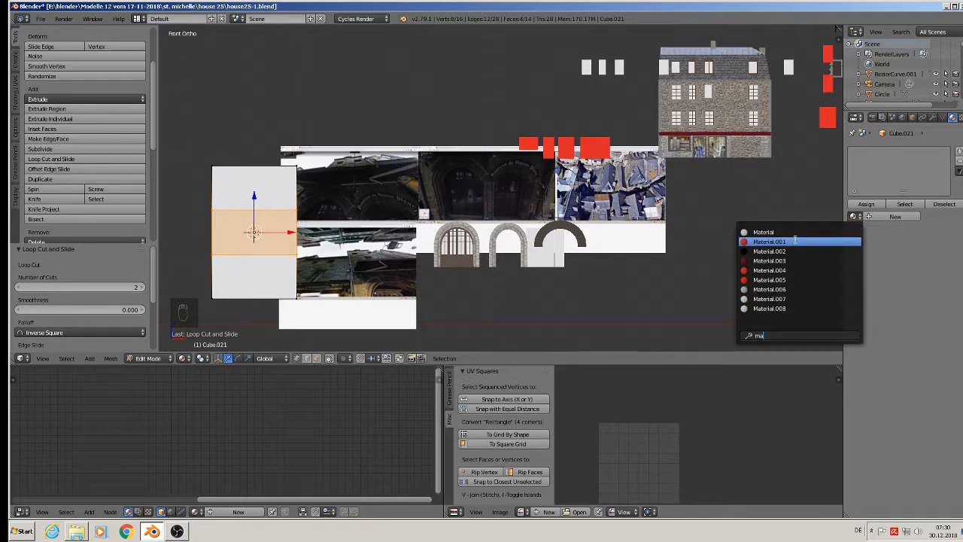
left_click(790, 231)
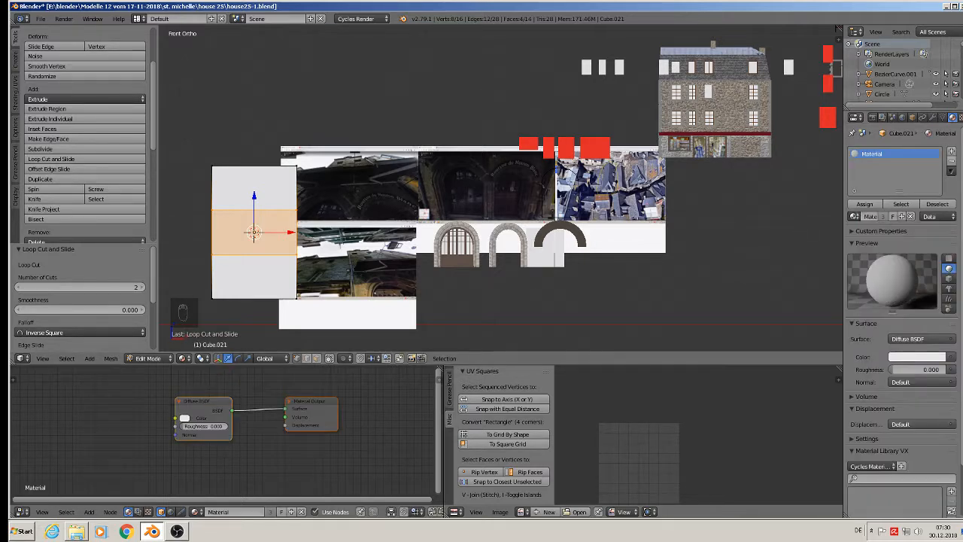
Step: Add a second material slot with Material.001, assign it to the cube's selected middle band and leave Edit Mode
left_click(957, 152)
left_click(855, 219)
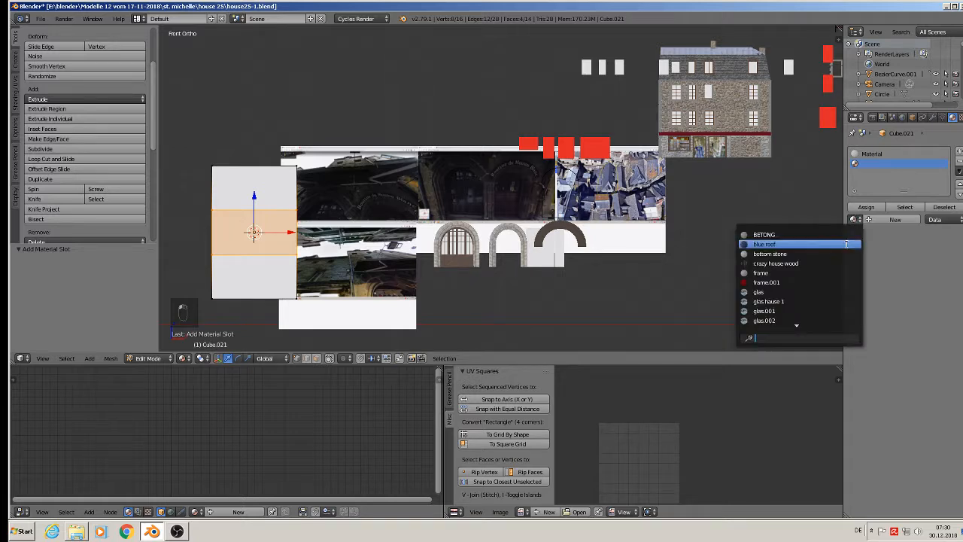
type("ma")
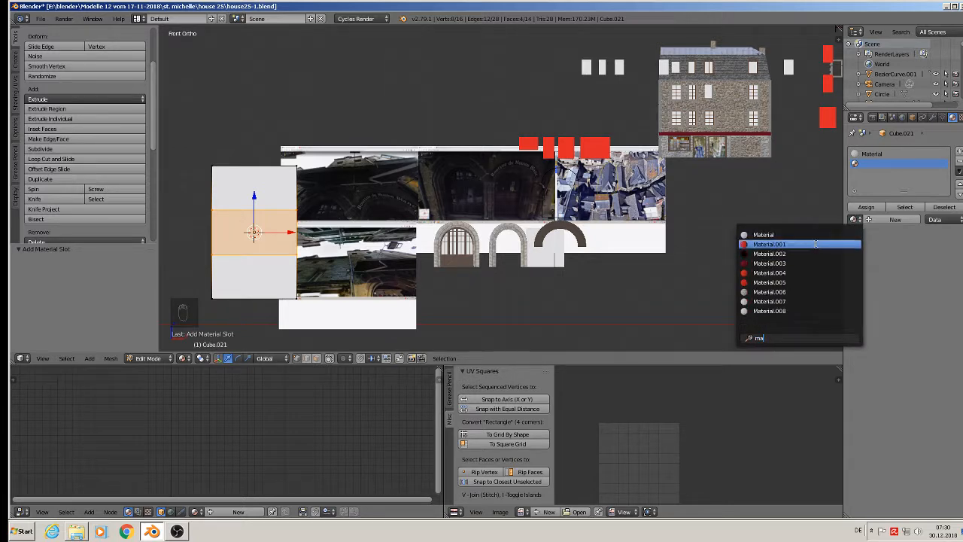
left_click(843, 244)
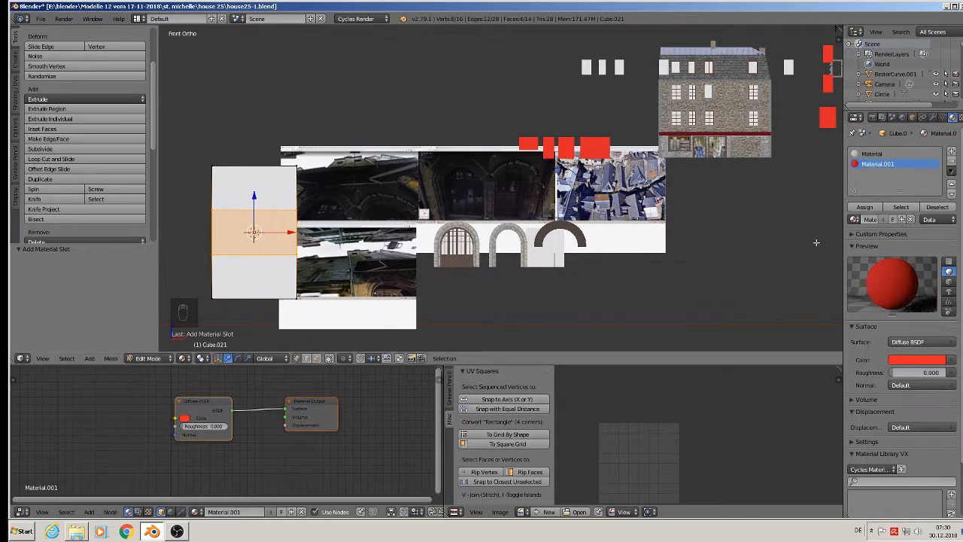
left_click(865, 207)
key("Tab")
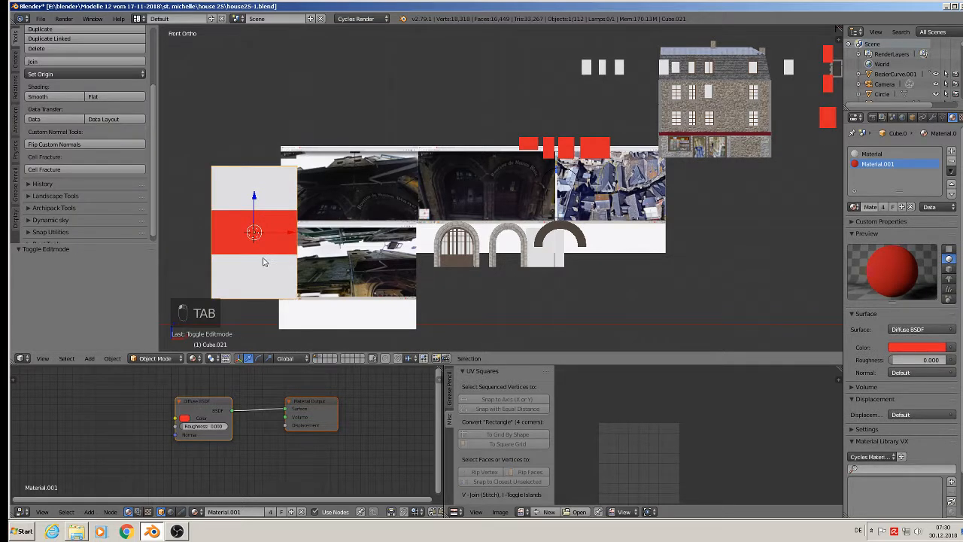
Step: Move the cube -0.663 along X away from the reference photos and scale it to 0.931 along X
middle_click_drag(270, 255, 431, 210, "shift")
left_click_drag(450, 188, 374, 192)
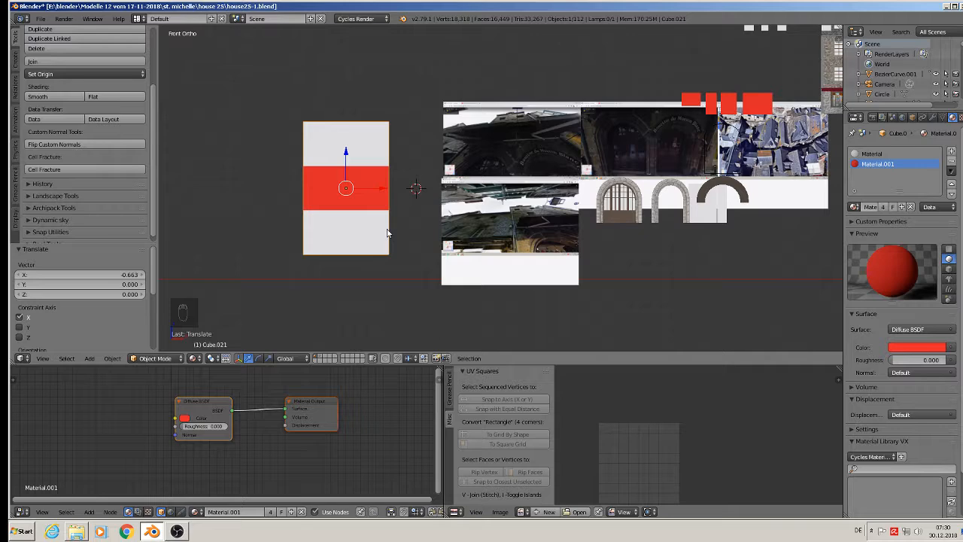
key("s")
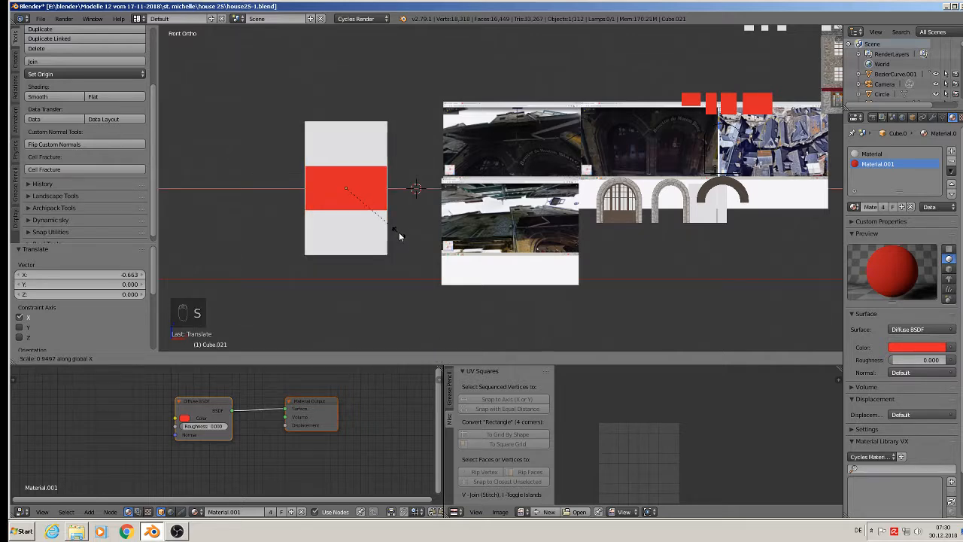
left_click(399, 231)
Step: Move the second, empty stone arch -0.090 along X so that it sits right beside the barred doorway
scroll(398, 233, "down", 1)
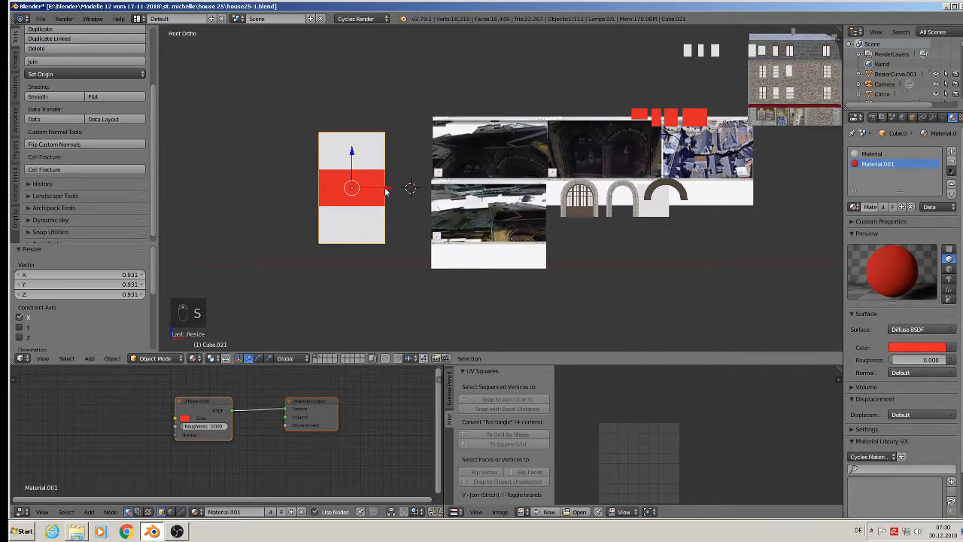
scroll(392, 197, "up", 2)
scroll(417, 215, "down", 1, "ctrl")
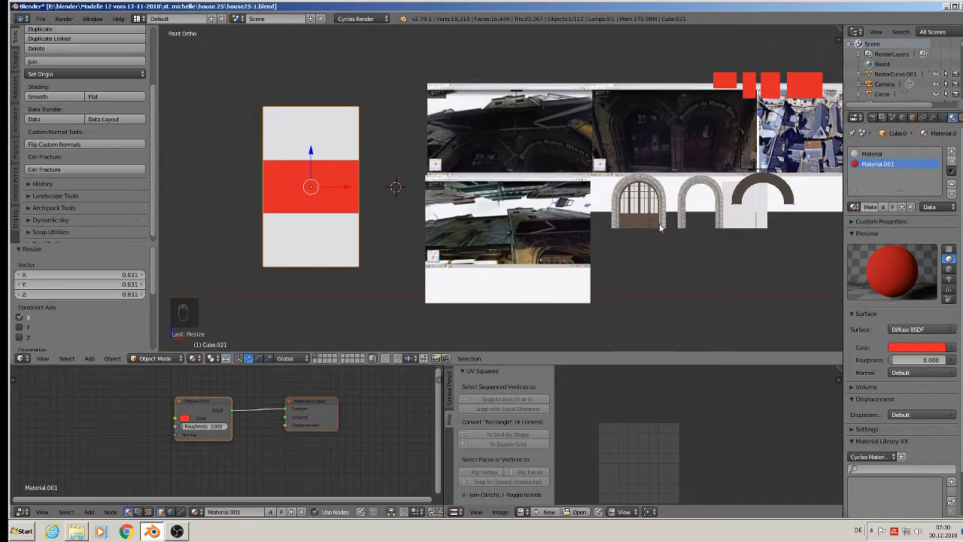
right_click(698, 202)
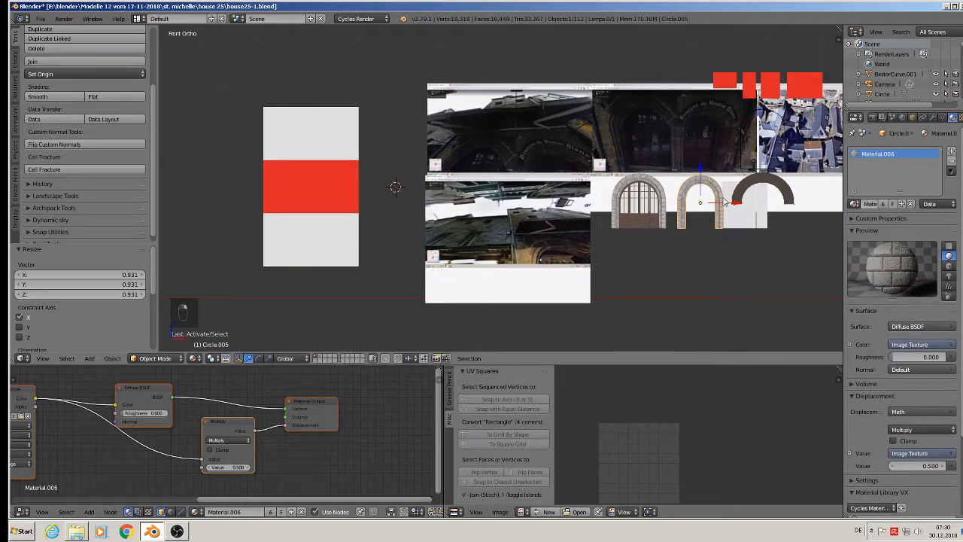
left_click(716, 202)
key("g")
key("x")
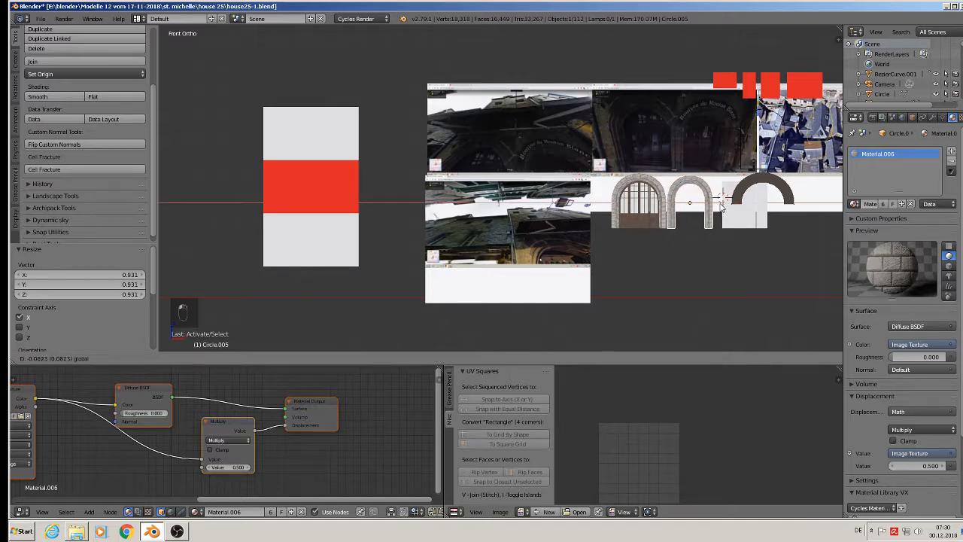
left_click(720, 208)
Step: Compare the house block with the reference photos and examine the circled roof in the aerial photo
scroll(692, 218, "up", 2)
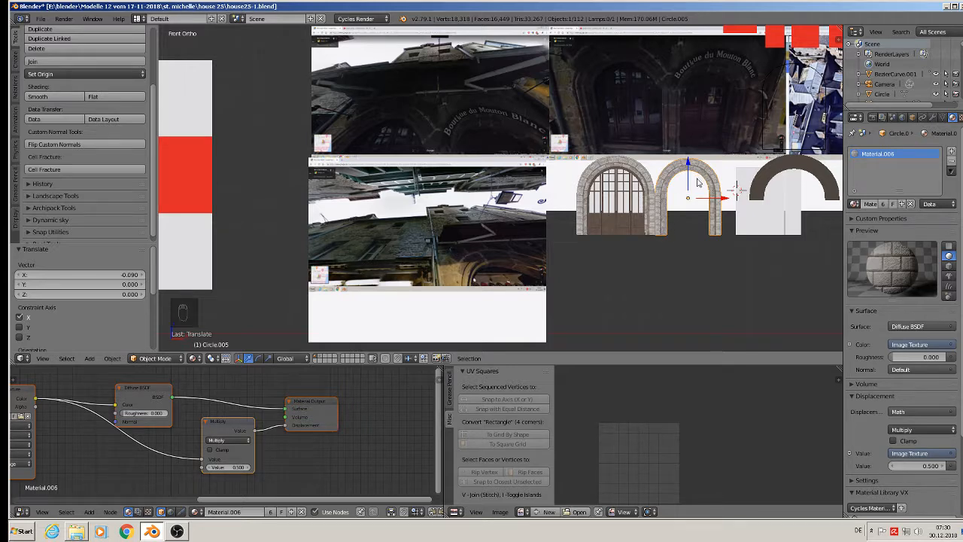
middle_click_drag(228, 186, 421, 173, "shift")
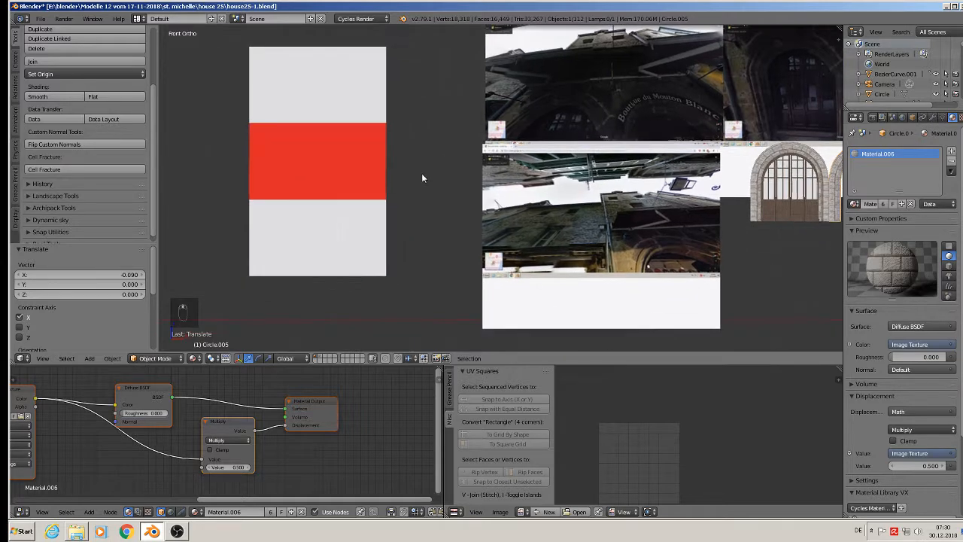
left_click(41, 18)
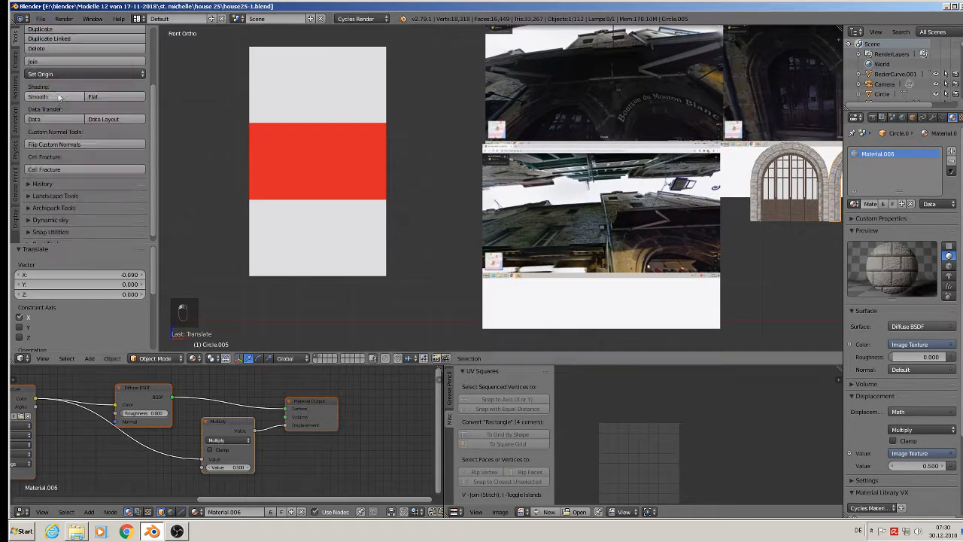
scroll(326, 79, "down", 2)
middle_click_drag(267, 107, 533, 162)
scroll(514, 97, "up", 5)
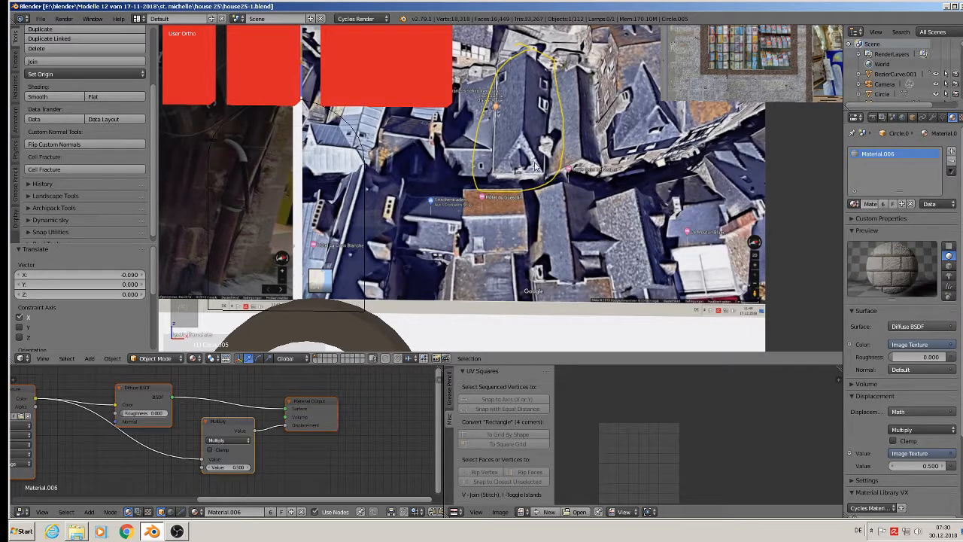
scroll(513, 169, "down", 5)
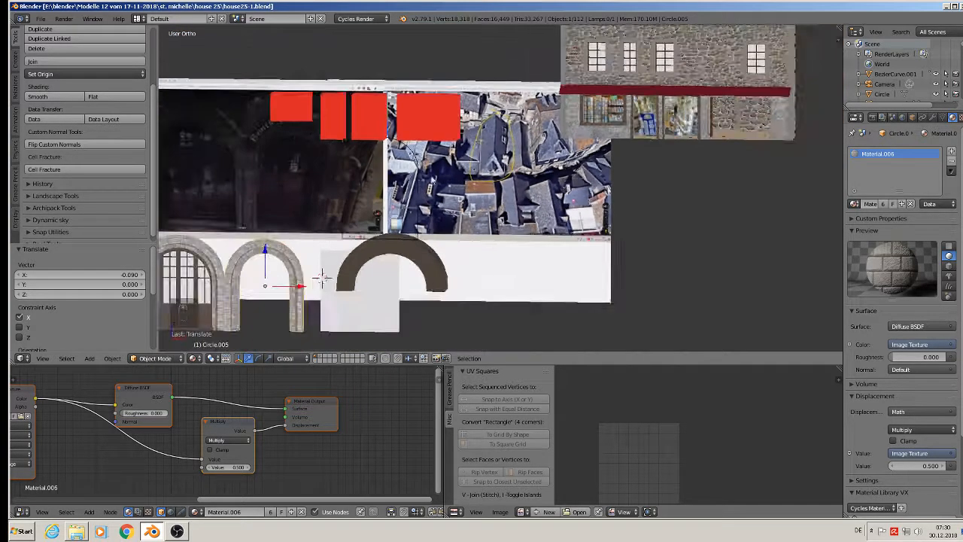
Step: Select the house cube and scale it by 2.020 along Y to deepen the building
middle_click_drag(332, 172, 589, 197, "shift")
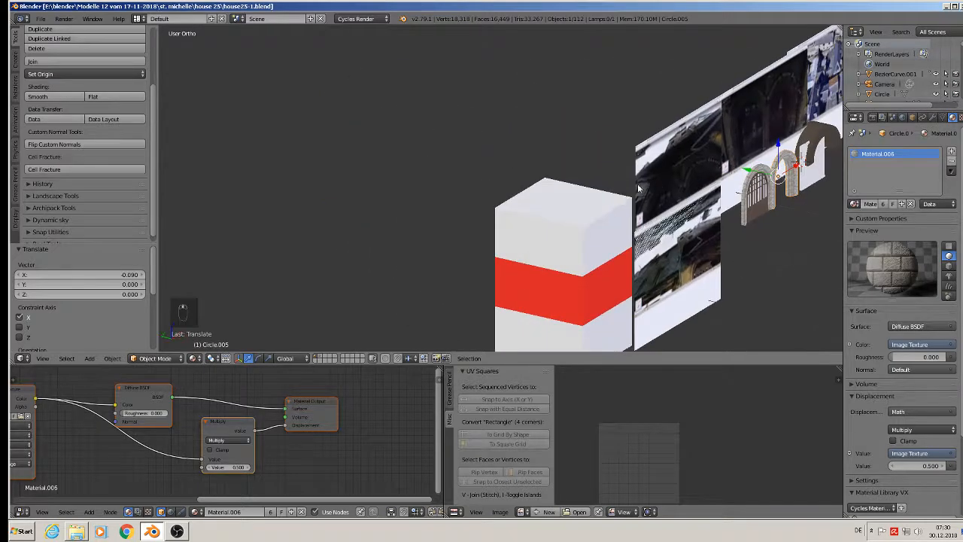
right_click(588, 197)
key("KP_Decimal")
key("s")
key("y")
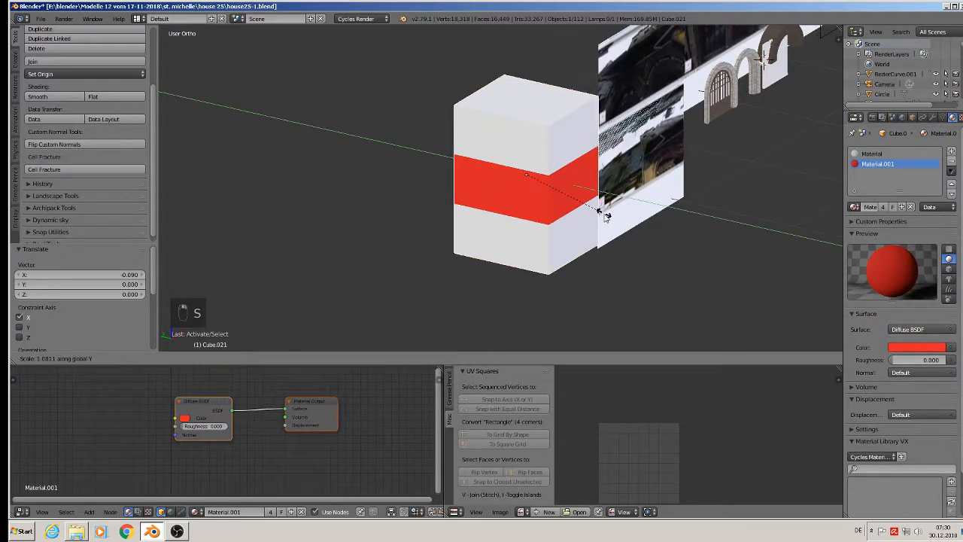
left_click(672, 247)
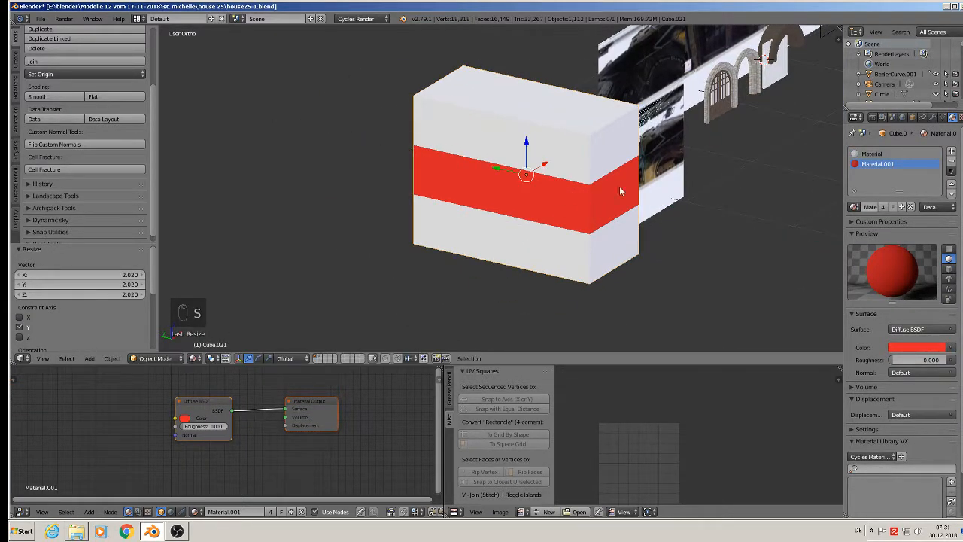
Step: In Edit Mode, add one centred loop cut running lengthwise over the top of the house block
middle_click_drag(623, 189, 566, 112)
key("Tab")
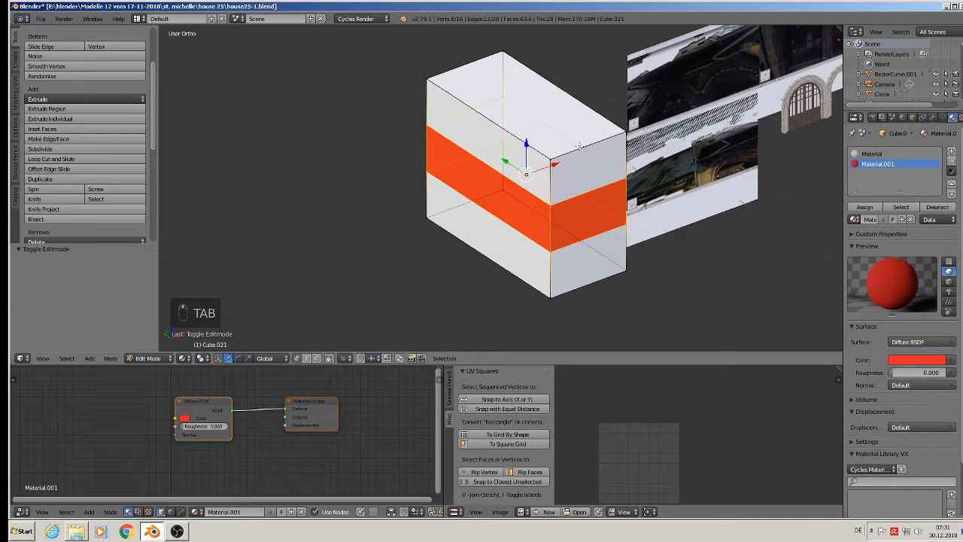
key("ctrl+r")
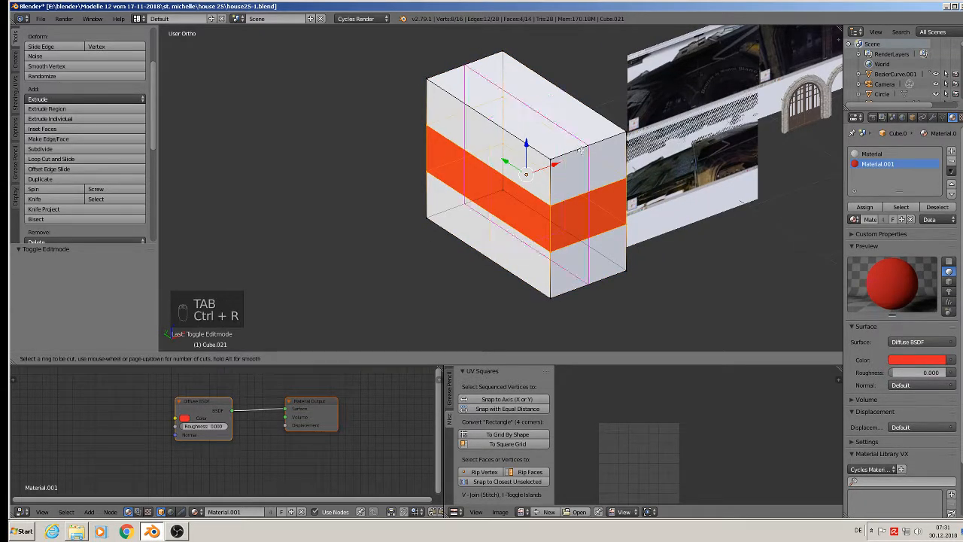
left_click(580, 153)
right_click(581, 153)
Step: Add one crosswise loop cut around the house block and slide it toward the front end by about 0.37
middle_click_drag(581, 152, 581, 137)
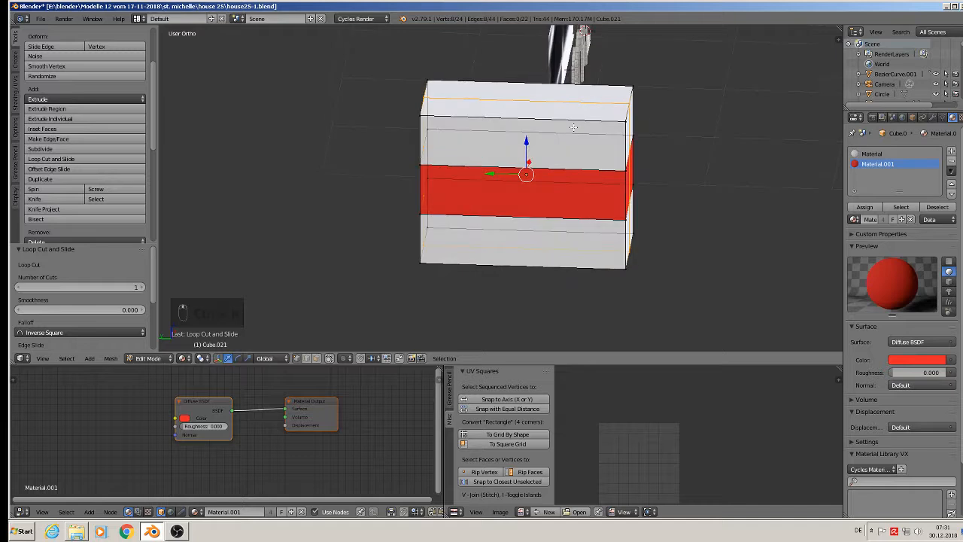
key("ctrl+r")
left_click(574, 128)
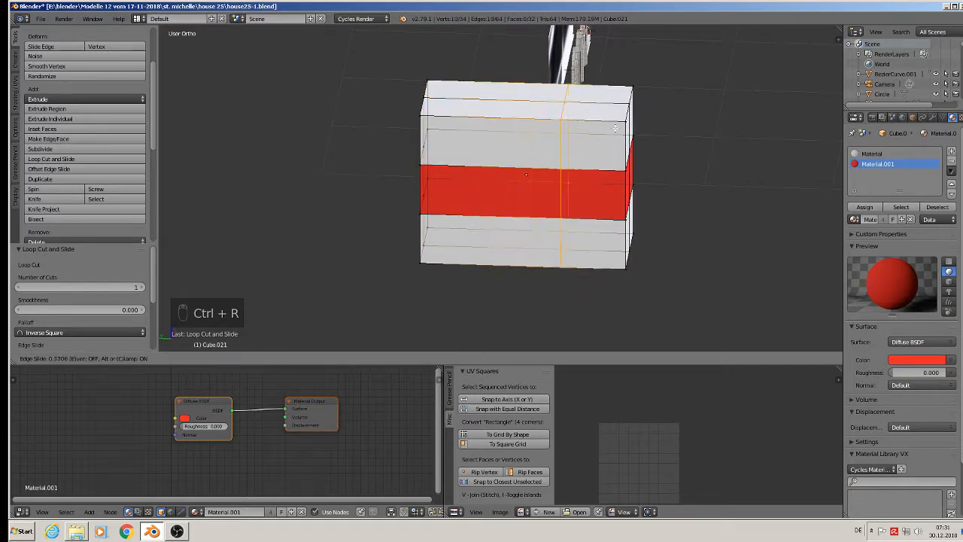
left_click(617, 130)
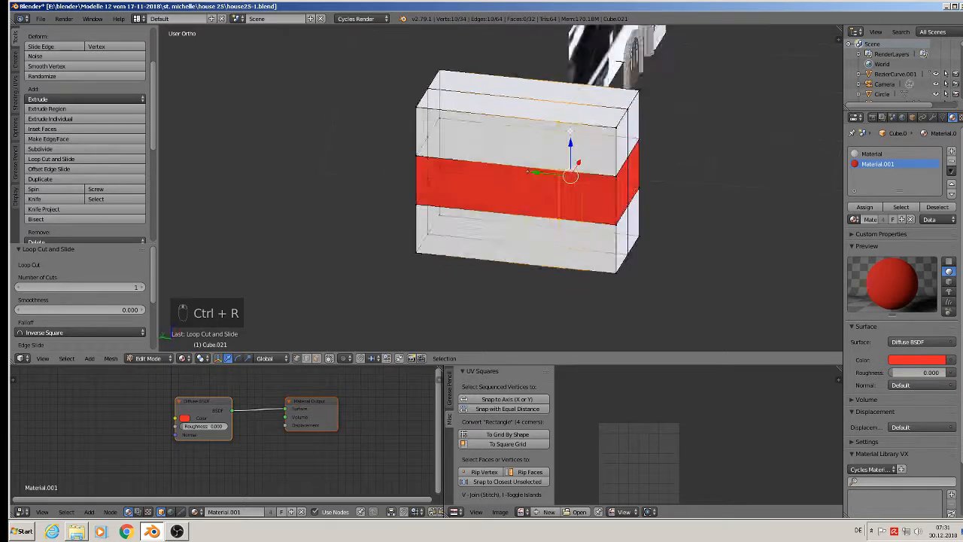
Step: Limit selection to visible geometry and knife-cut the top diagonally from the loop-cut crossing to the front left corner
middle_click_drag(570, 162, 529, 162)
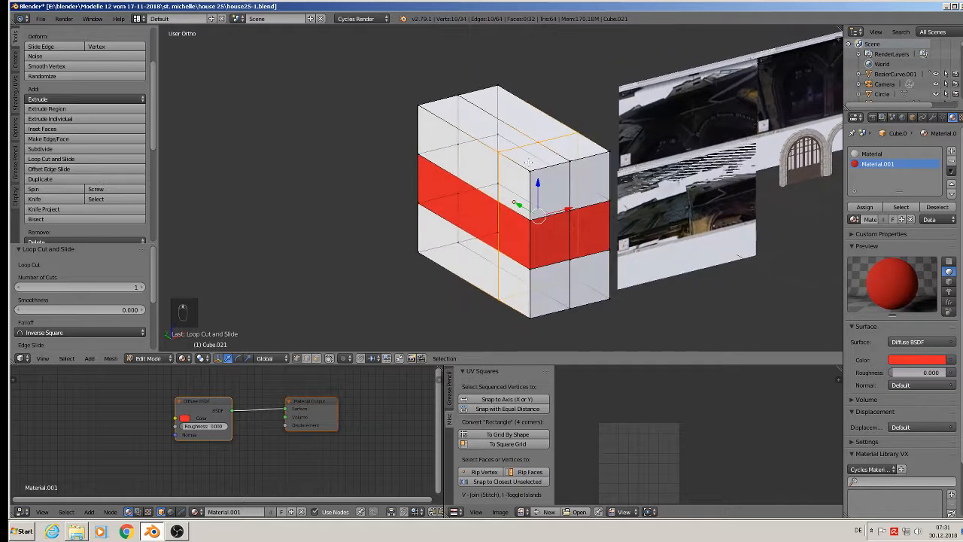
scroll(532, 156, "up", 2)
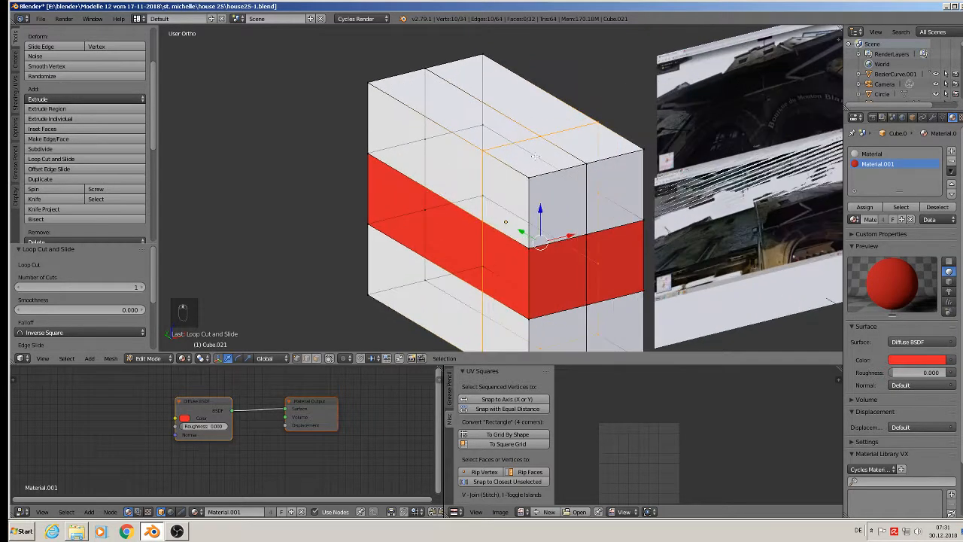
middle_click_drag(534, 166, 508, 192)
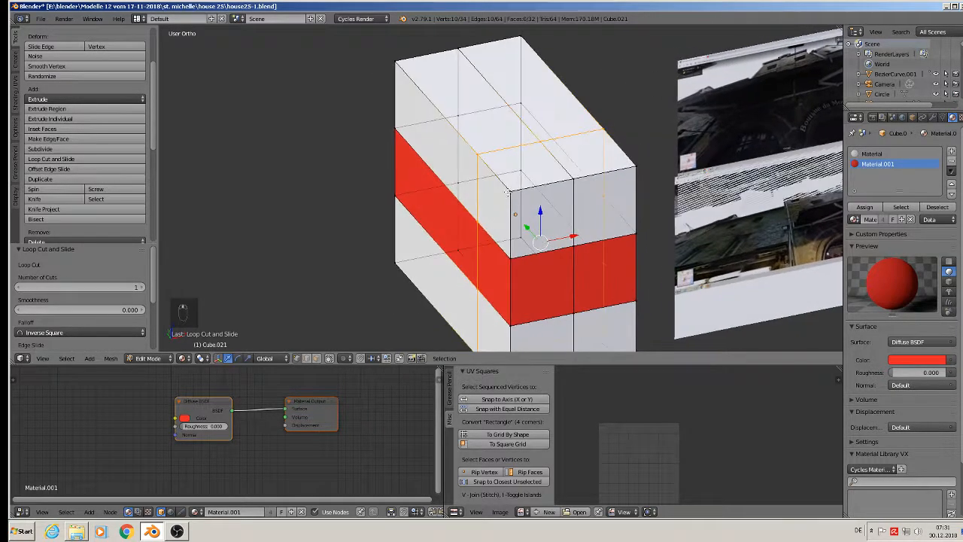
left_click(329, 359)
middle_click_drag(194, 249, 192, 255)
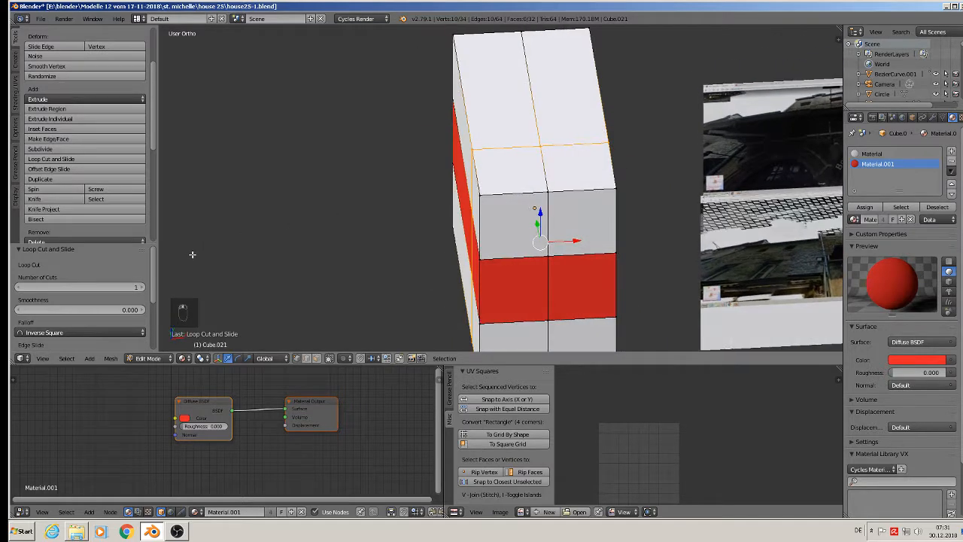
left_click(45, 199)
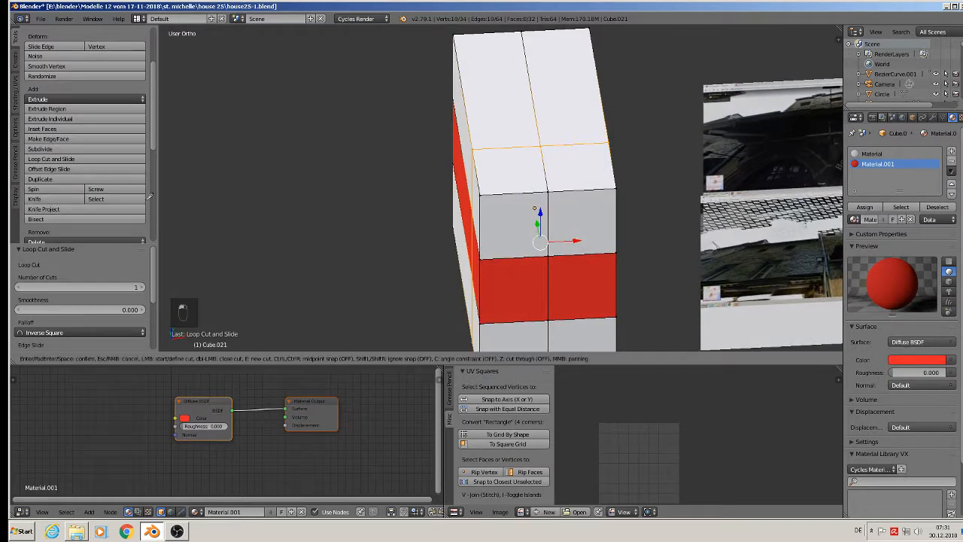
left_click(540, 146)
left_click(486, 191)
key("Return")
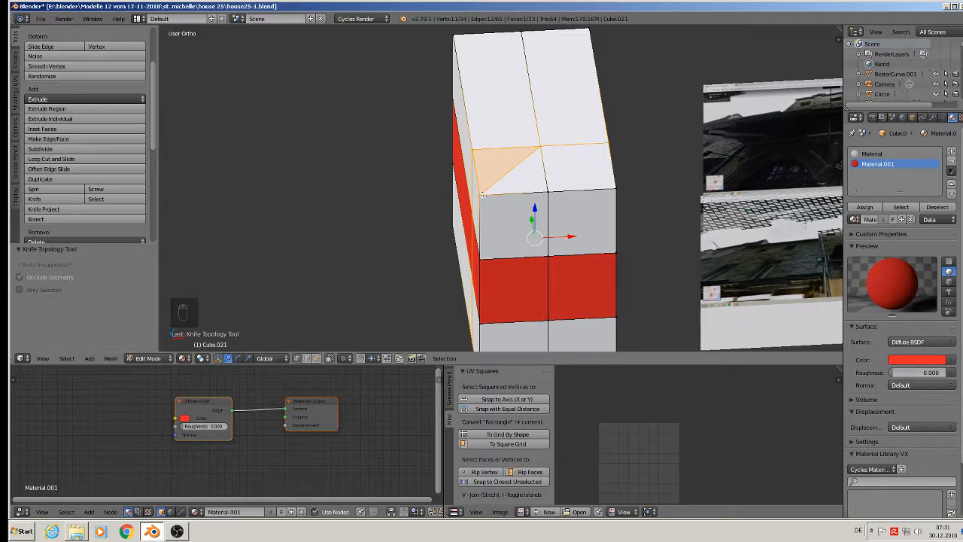
Step: Knife-cut a second diagonal on the top from the loop-cut crossing to the front right corner
left_click(51, 200)
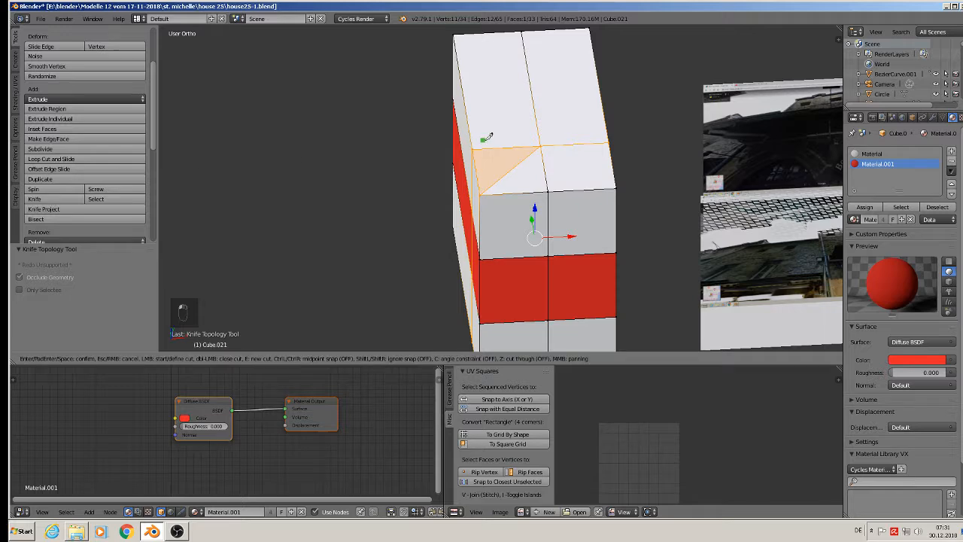
left_click(540, 144)
left_click(616, 186)
key("Return")
Step: Select the ridge edge from the loop-cut crossing to the rear end of the top, raise it vertically into a hipped roof, and leave Edit Mode
middle_click_drag(617, 186, 568, 150)
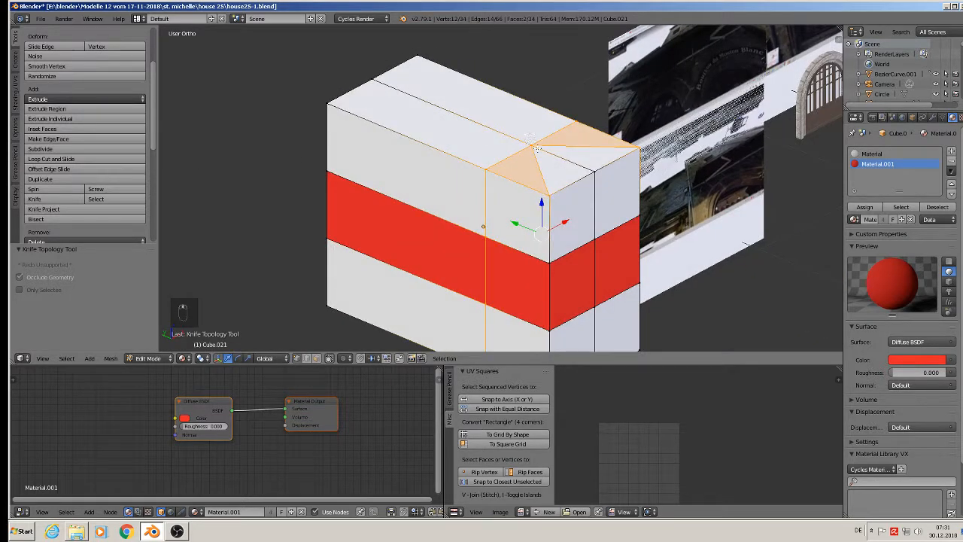
left_click(533, 144)
left_click(377, 78, "shift")
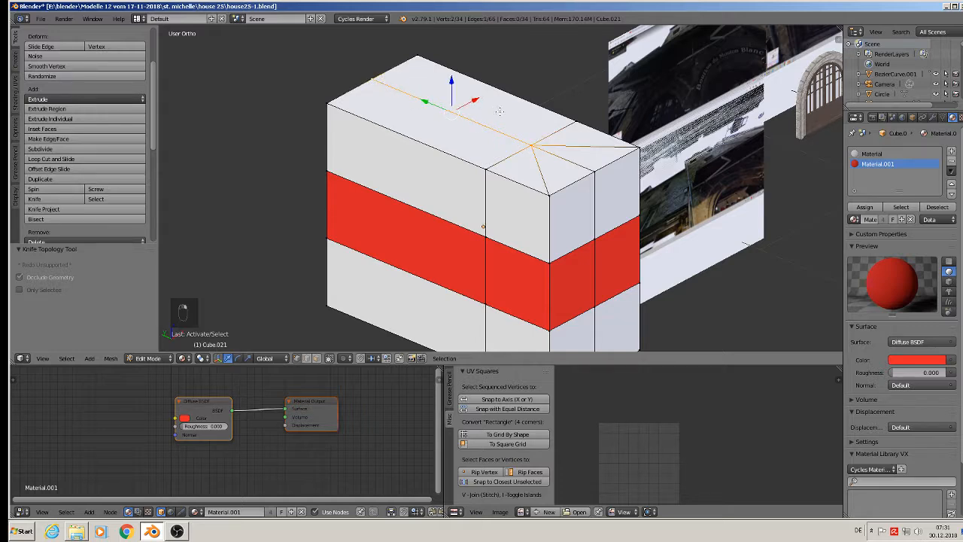
left_click_drag(452, 79, 452, 33)
middle_click_drag(569, 146, 445, 224)
key("a")
key("Tab")
Step: Examine the reference photos for the building's roof shape and dormer, including the aerial view of the rooftops
scroll(522, 154, "down", 4)
scroll(597, 204, "up", 3)
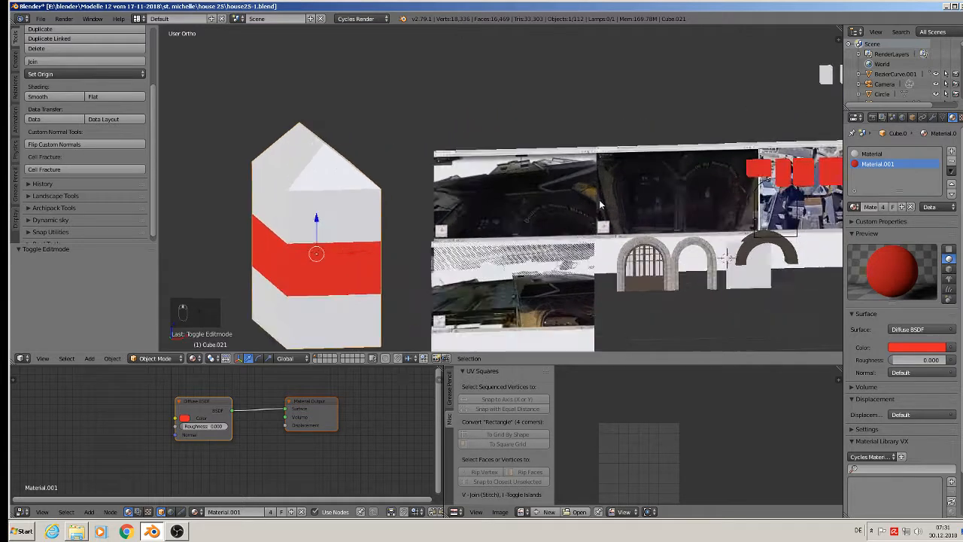
middle_click_drag(678, 218, 503, 211, "shift")
scroll(377, 156, "up", 6)
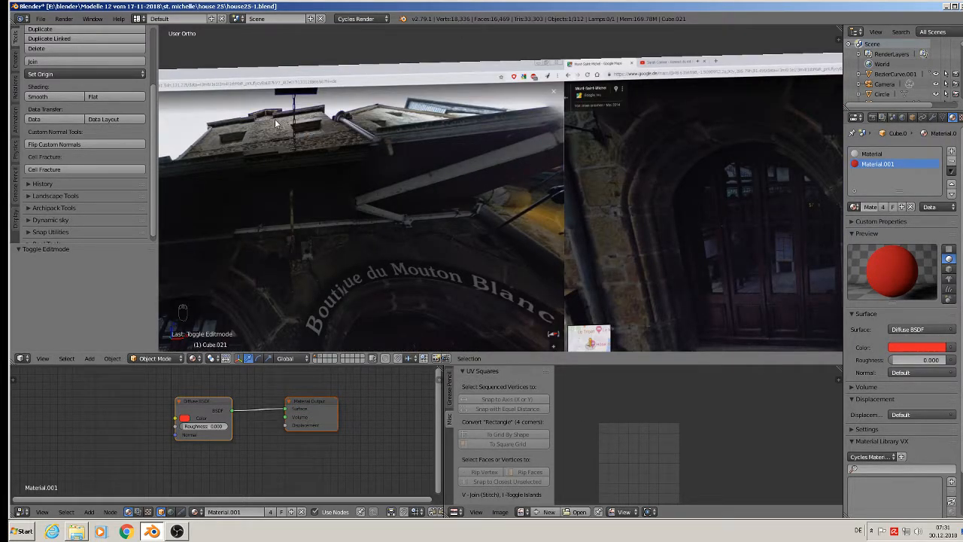
scroll(275, 119, "down", 3)
scroll(440, 199, "down", 3)
scroll(699, 212, "up", 5)
scroll(731, 180, "up", 1)
middle_click_drag(732, 177, 688, 208, "shift")
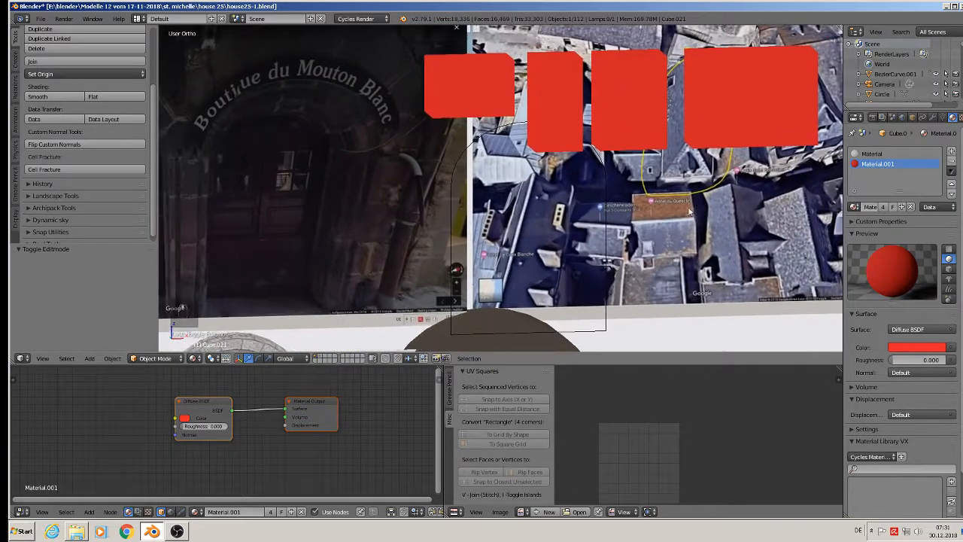
scroll(688, 188, "down", 12)
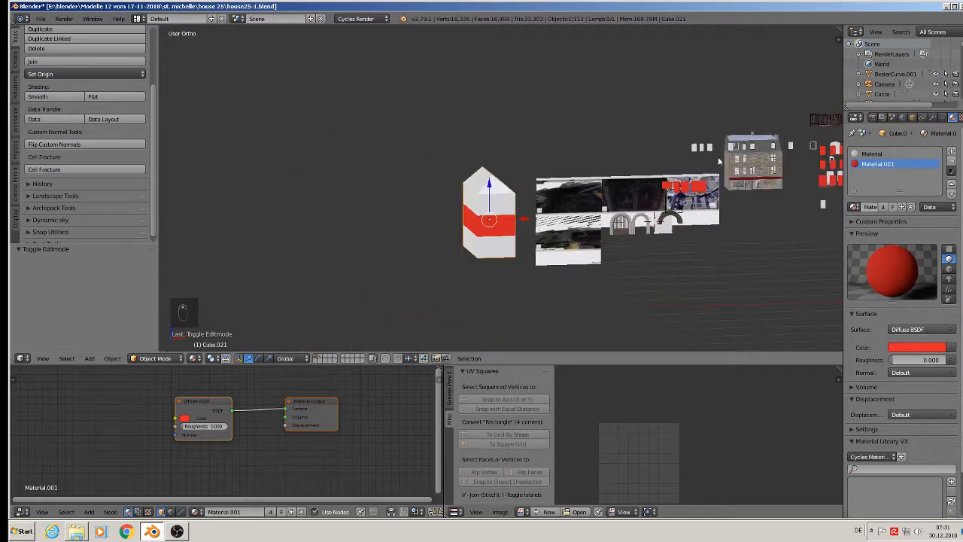
Step: Duplicate the small slate-roofed dormer near the other house parts and move the copy along X to above the house block
middle_click_drag(786, 162, 588, 197, "shift")
scroll(705, 165, "up", 4)
right_click(645, 83)
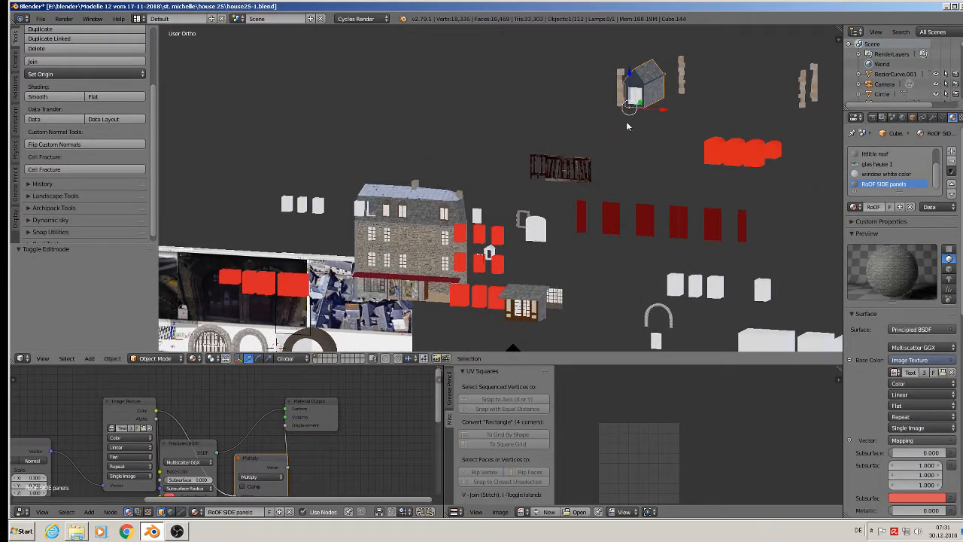
mouse_move(628, 123)
middle_mouse_down()
mouse_move(591, 136)
mouse_move(614, 119)
middle_mouse_up()
scroll(605, 162, "down", 4)
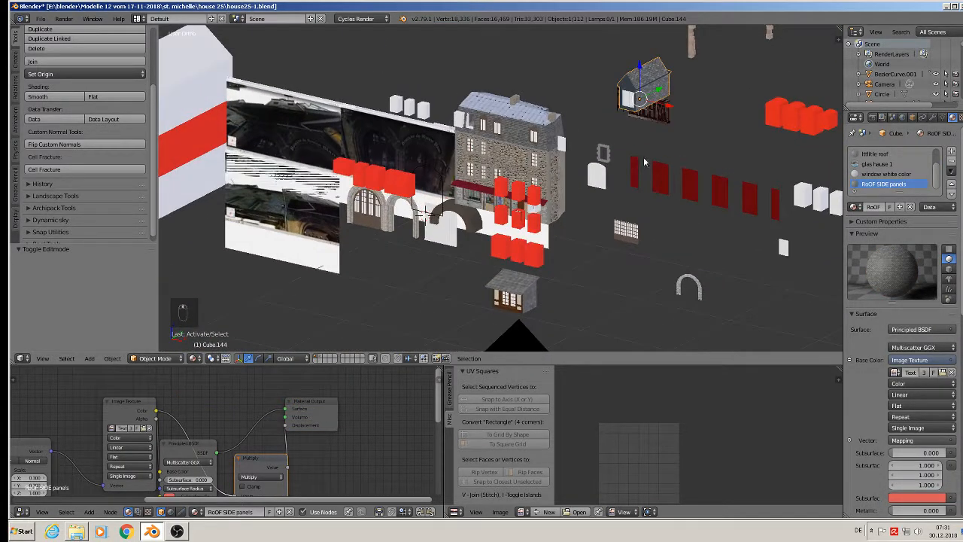
scroll(678, 174, "up", 2)
key("shift+d")
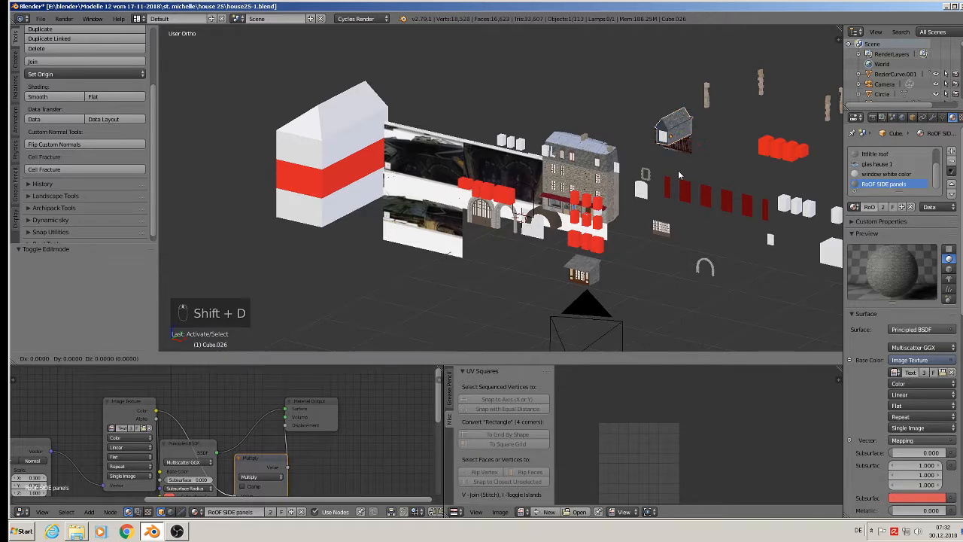
left_click(352, 72)
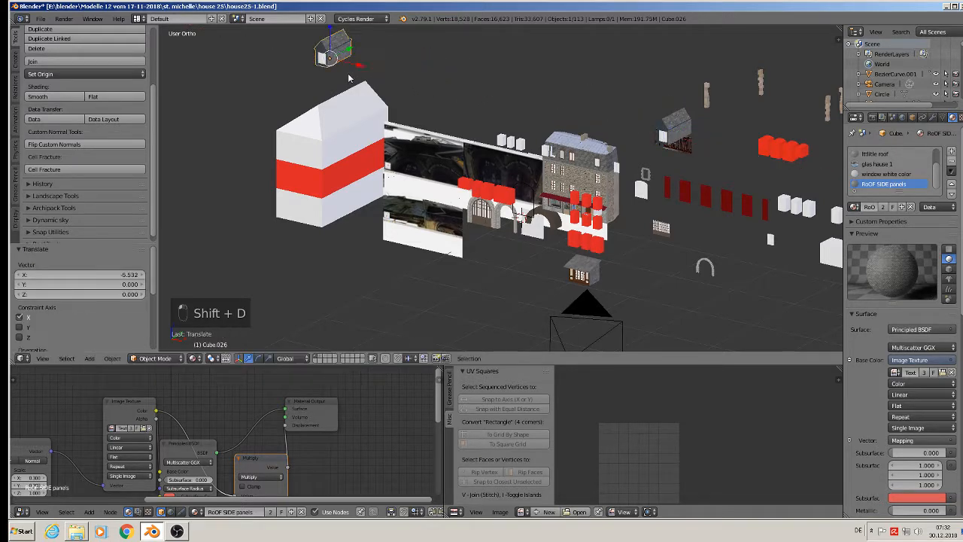
Step: Lower the dormer copy by 2.137 and align it with the house block, shifting it along X by -2.477
middle_click_drag(352, 73, 350, 35)
left_click_drag(350, 35, 557, 225)
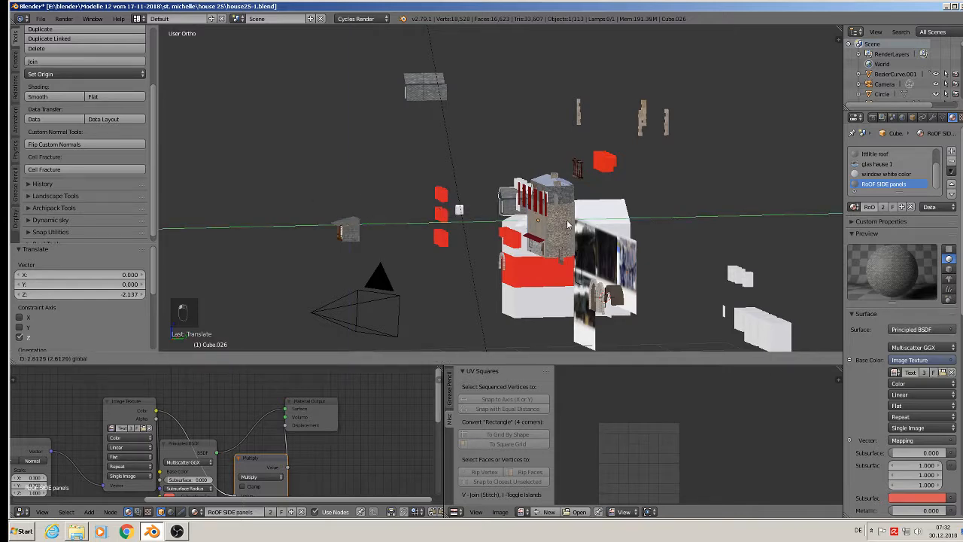
middle_click_drag(557, 226, 613, 229)
left_click_drag(560, 227, 390, 196)
scroll(292, 177, "up", 5)
middle_click_drag(291, 178, 305, 177)
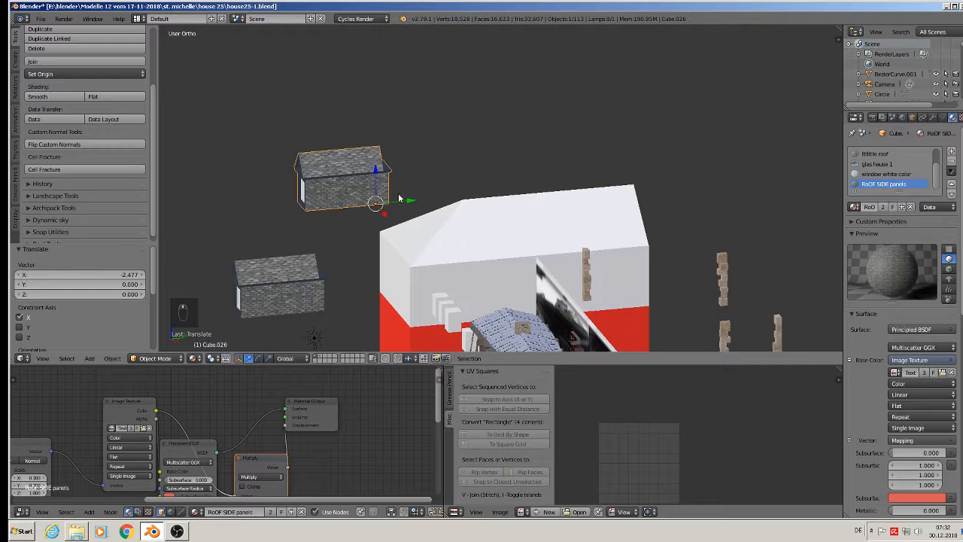
Step: Move the dormer 0.701 along Y and -0.428 along Z so it sits in the front hip of the roof
left_click_drag(401, 197, 507, 196)
left_click(474, 157)
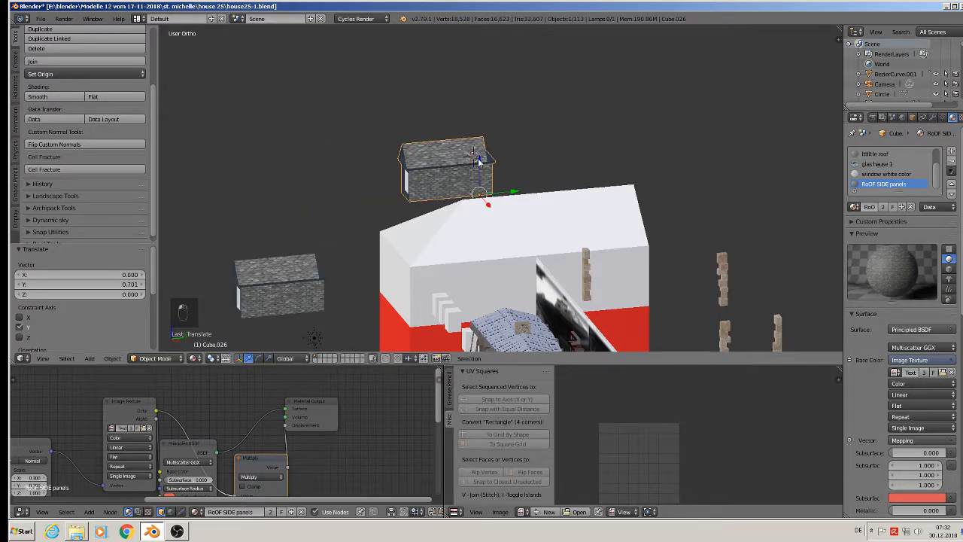
left_click_drag(478, 161, 479, 218)
middle_click_drag(490, 220, 536, 239)
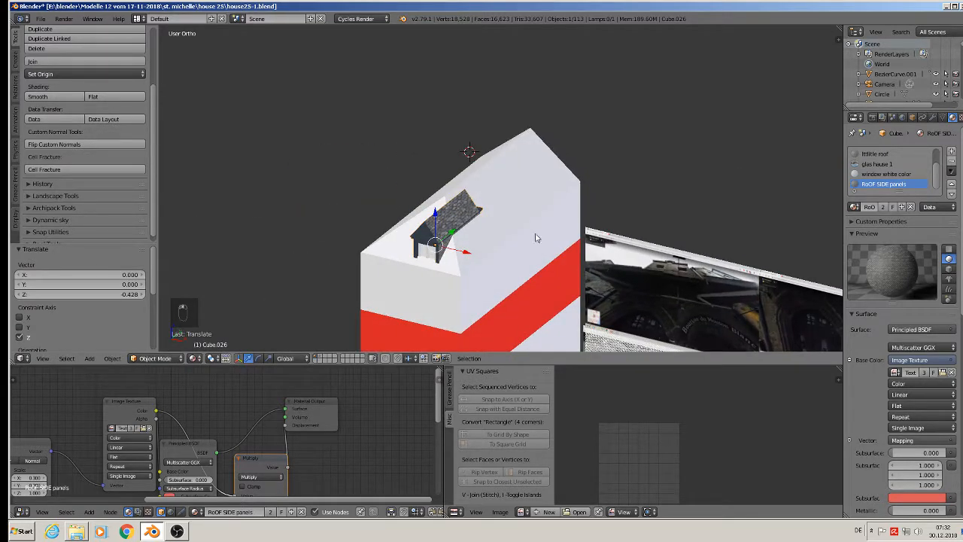
Step: Scale the dormer down uniformly to about 0.802
scroll(536, 239, "up", 2)
key("s")
left_click(497, 264)
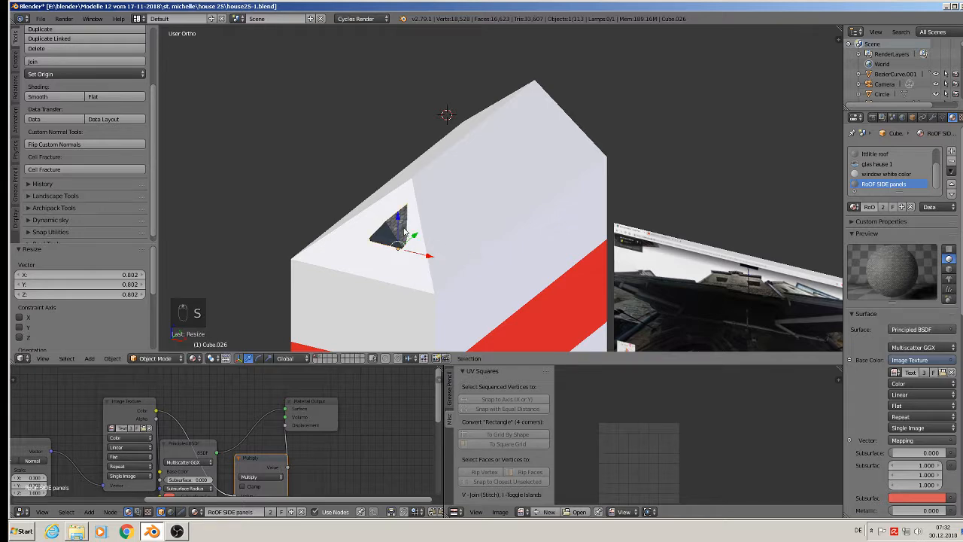
Step: Raise the scaled dormer and nudge it along X and by -0.153 along Y until it protrudes from the front hip
left_click_drag(398, 218, 396, 209)
left_click_drag(432, 254, 426, 249)
middle_click_drag(426, 249, 449, 226)
left_click_drag(449, 225, 422, 236)
key("g")
key("z")
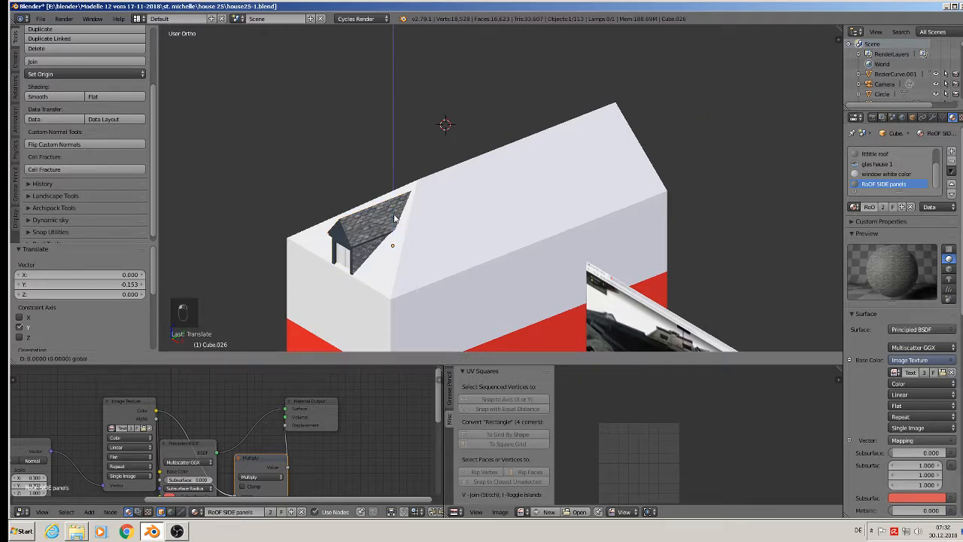
left_click(397, 213)
Step: Edit the house block and move the ridge's front end vertex -0.097 along Y toward the front
key("Tab")
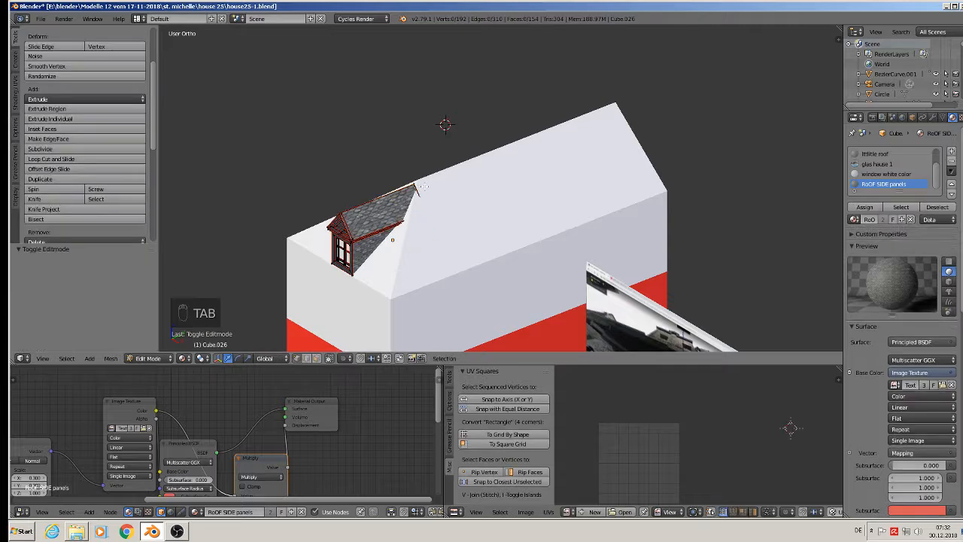
key("Tab")
right_click(423, 183)
key("Tab")
right_click(431, 178)
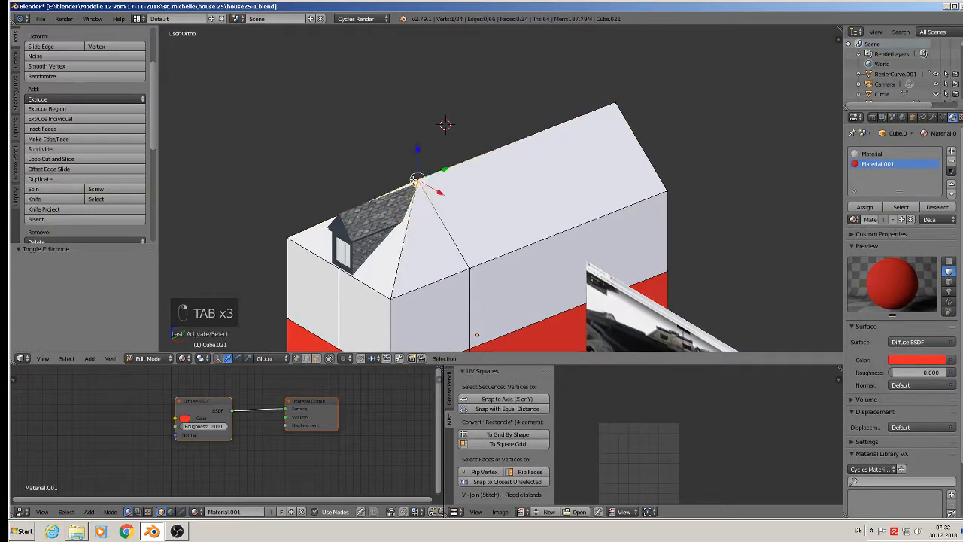
key("g")
key("y")
left_click(433, 179)
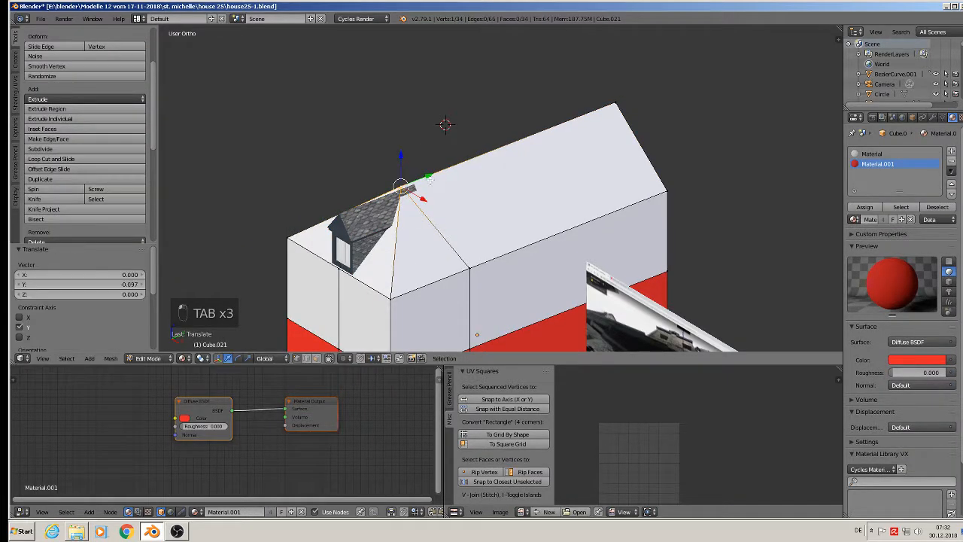
Step: Raise both end vertices of the house's ridge slightly along Z and save the file
right_click(606, 95, "shift")
key("g")
key("z")
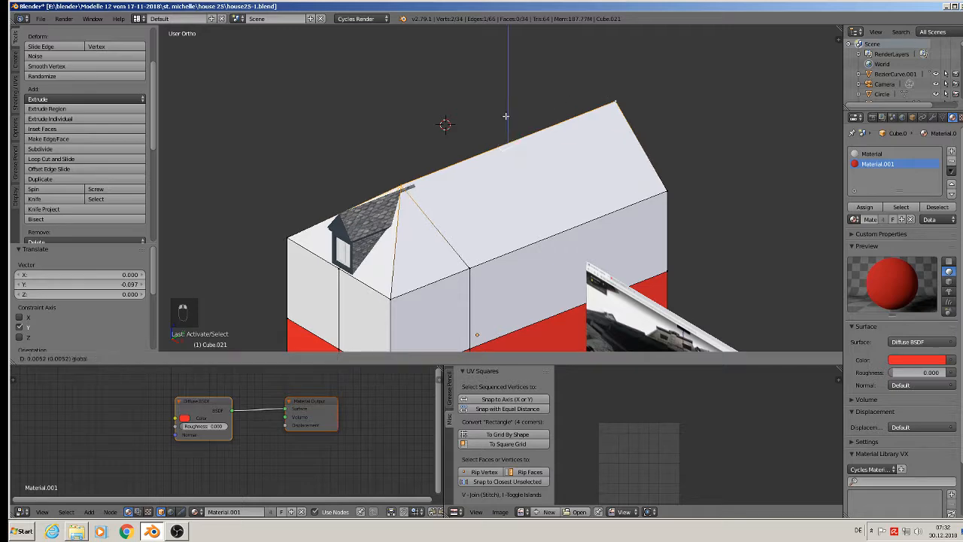
left_click(506, 105)
key("Tab")
middle_click_drag(507, 105, 440, 141)
middle_click_drag(386, 121, 324, 97, "shift")
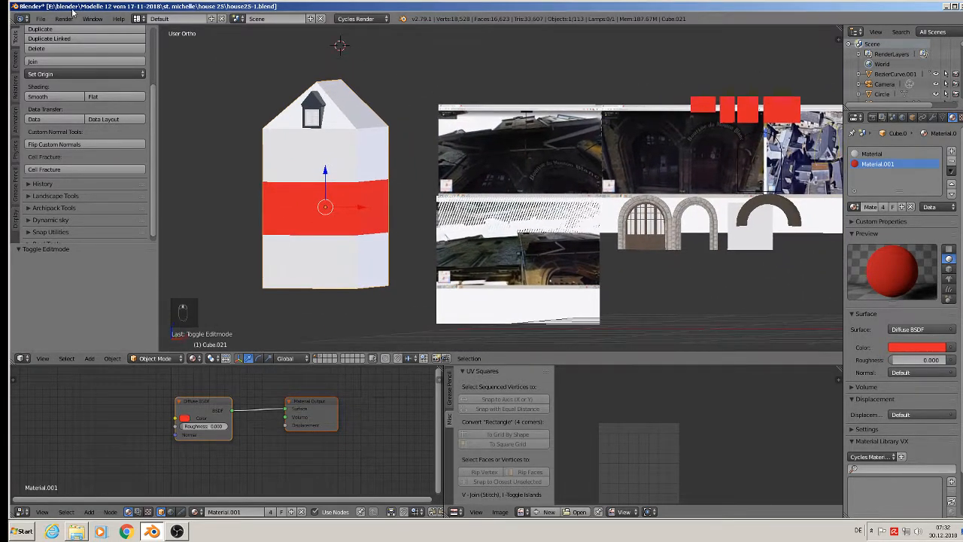
left_click(41, 18)
Step: Examine the lower reference photo in front view for the upper-floor windows of the stone facade
middle_click_drag(560, 230, 489, 195)
key("KP_1")
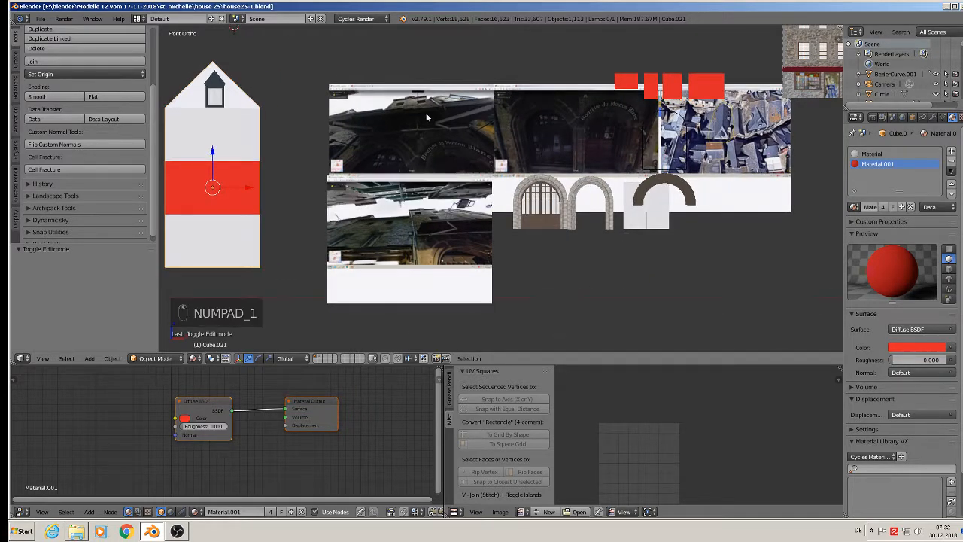
scroll(407, 105, "up", 5)
middle_click_drag(462, 238, 560, 123, "shift")
middle_click_drag(566, 304, 579, 218, "shift")
scroll(579, 218, "up", 3)
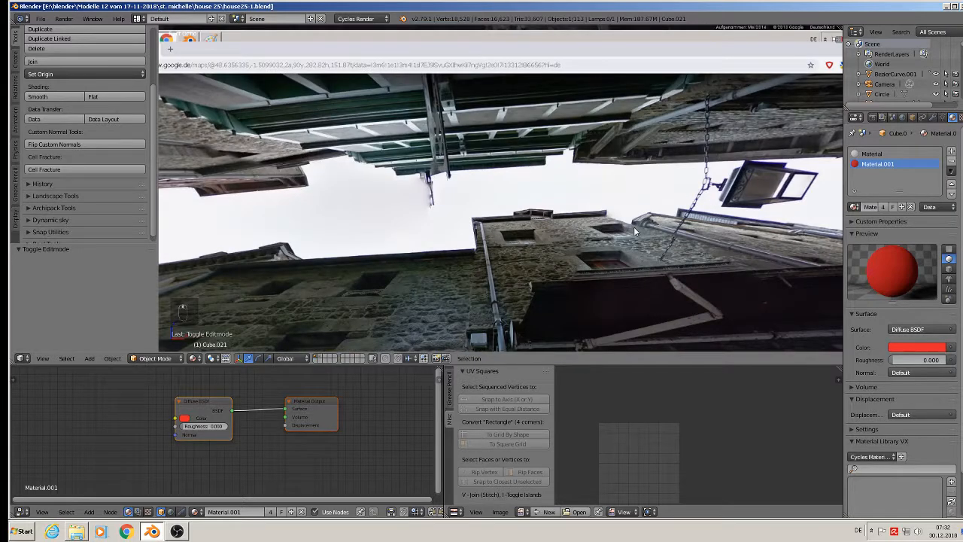
scroll(606, 268, "down", 6)
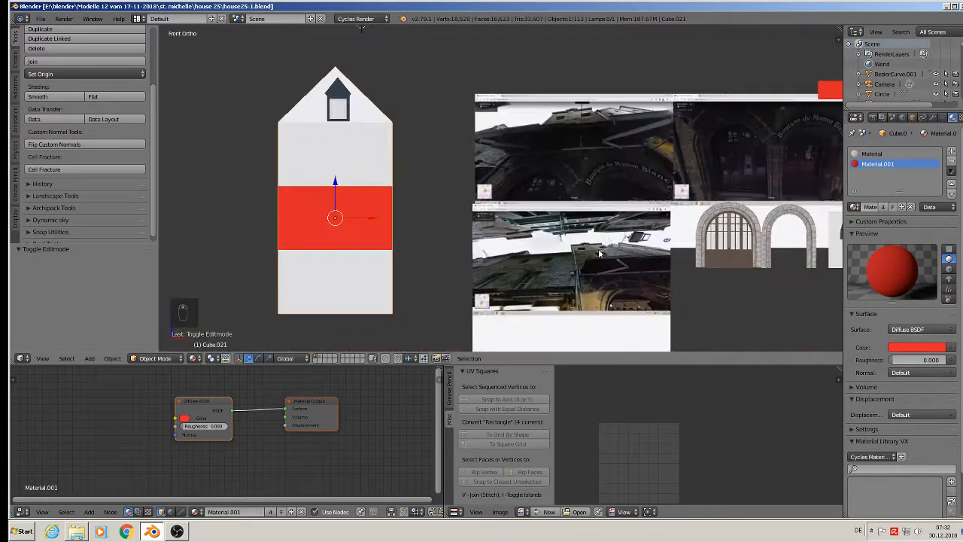
scroll(706, 194, "up", 1)
Step: Select the group of white window blocks and move it down in front of the reference photos, including -3.036 along Y
right_click(774, 110)
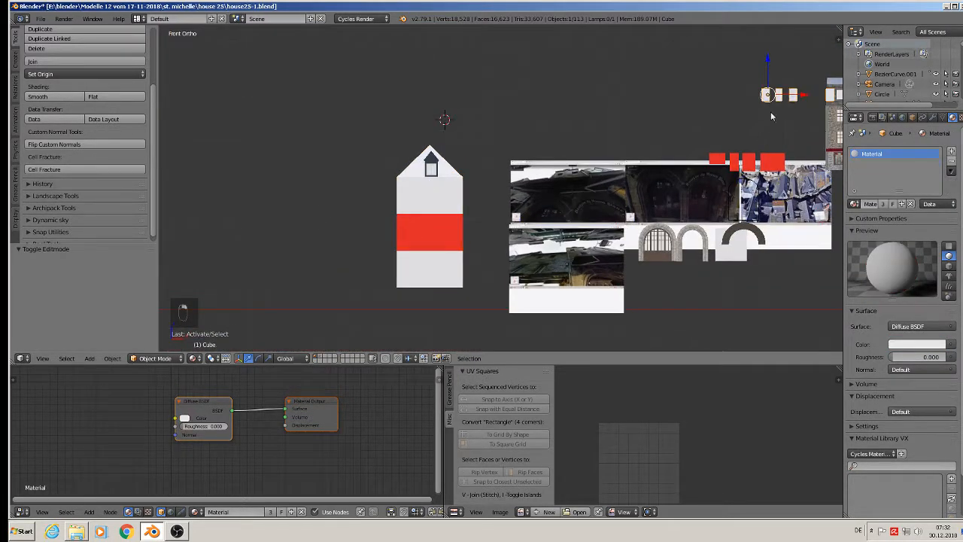
middle_click_drag(771, 112, 764, 125)
left_click_drag(789, 80, 674, 182)
scroll(606, 233, "up", 3)
scroll(606, 233, "up", 4)
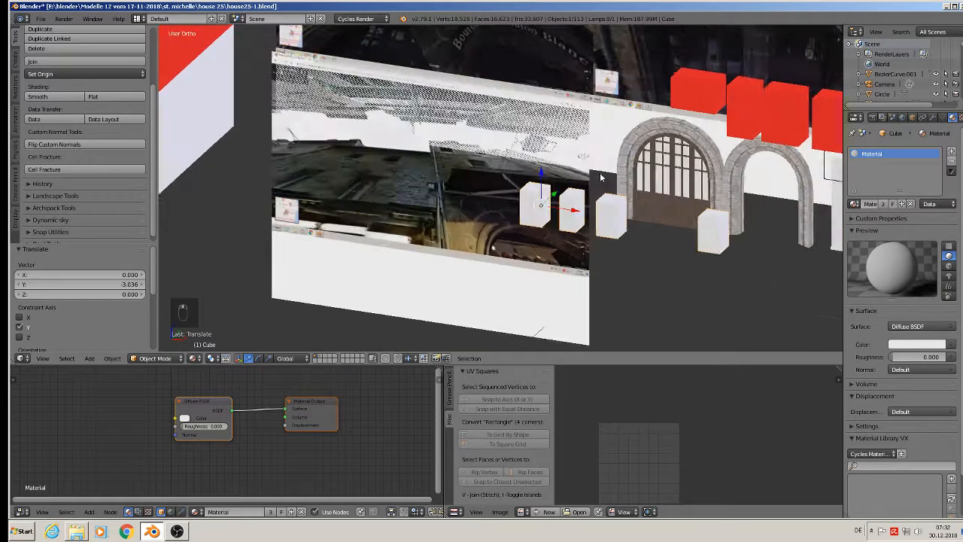
Step: Delete two of the four window blocks, the second and the last in the row, in Edit Mode
key("Tab")
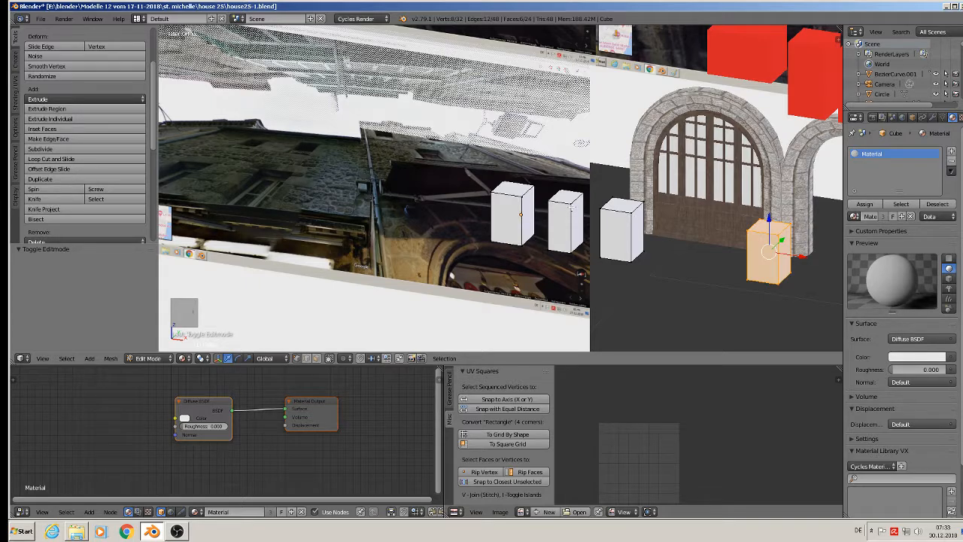
key("l")
key("x")
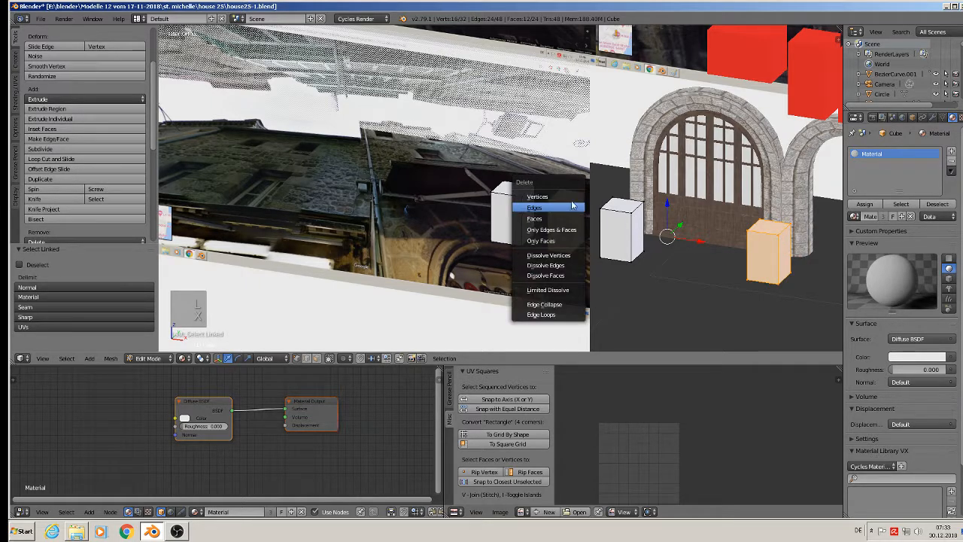
left_click(572, 207)
key("Tab")
scroll(581, 232, "down", 4)
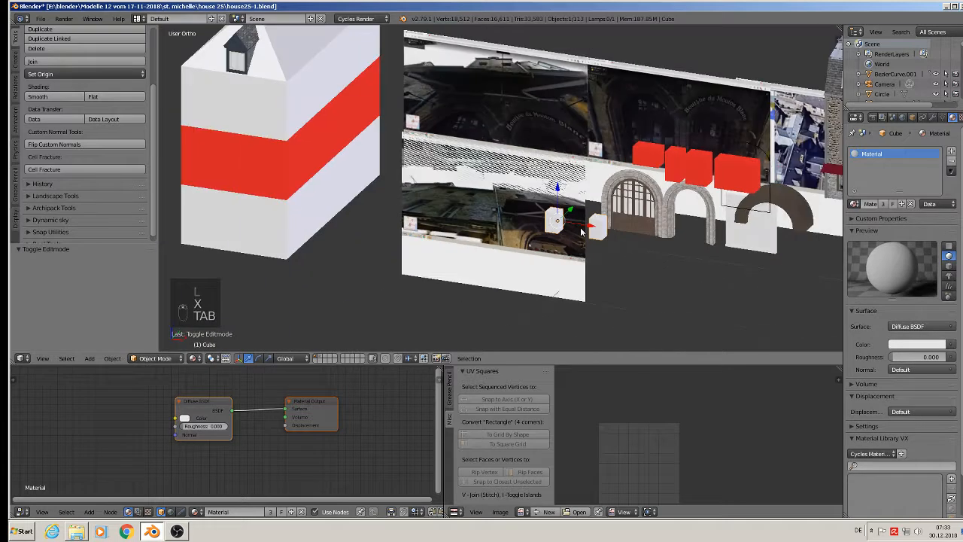
Step: Shift the remaining pair of window blocks toward the house front and raise it by 0.481
left_click_drag(586, 227, 212, 139)
left_click(226, 81)
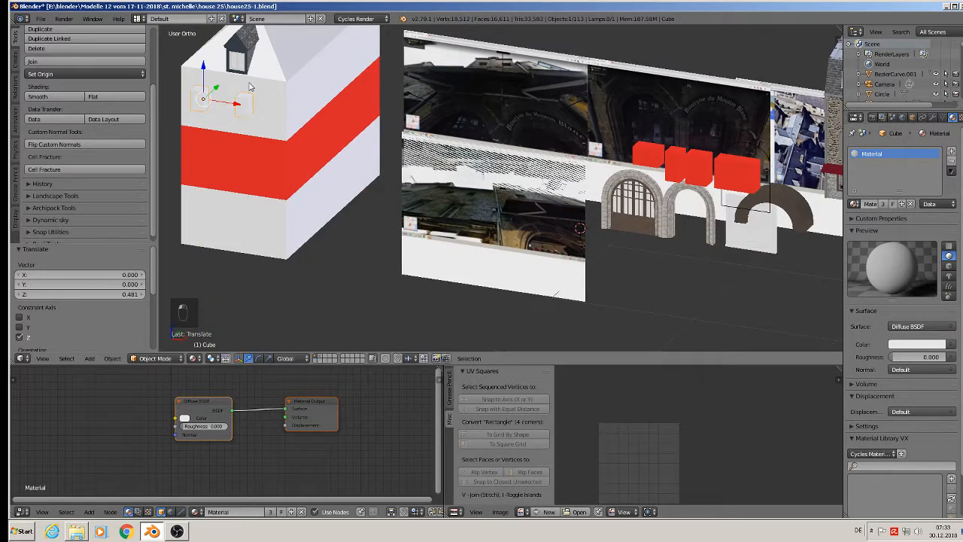
scroll(584, 128, "up", 5)
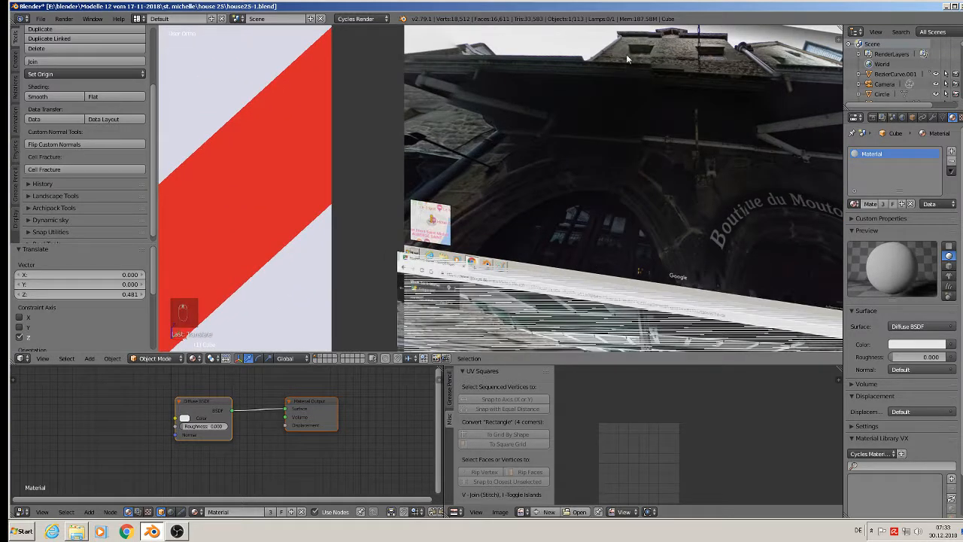
scroll(408, 294, "down", 10)
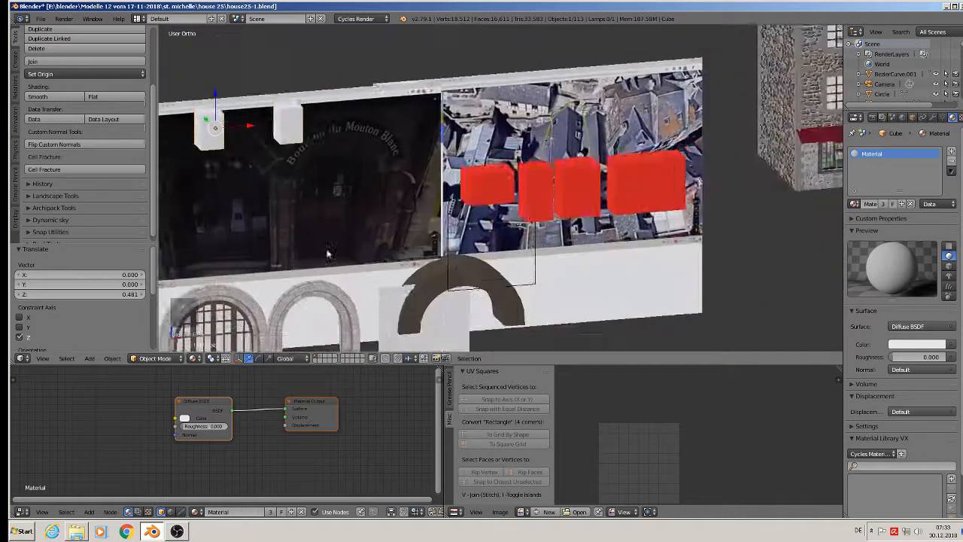
Step: In front view, place the pair of window blocks on the upper white wall beneath the dormer, lowering it by 1.625
scroll(320, 248, "down", 6)
middle_click_drag(296, 236, 266, 216)
key("KP_1")
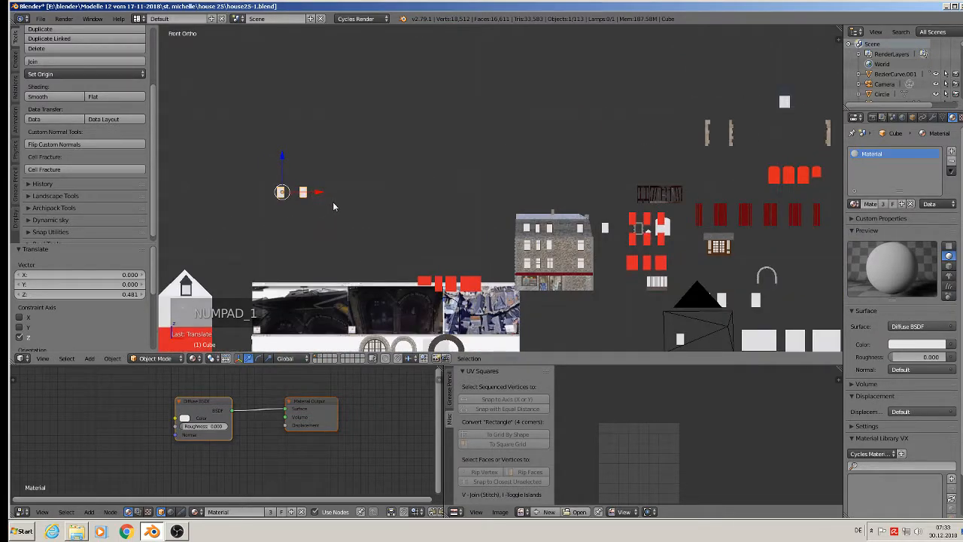
middle_click_drag(334, 207, 467, 136, "shift")
left_click_drag(444, 145, 274, 224)
scroll(292, 230, "up", 3)
scroll(349, 264, "up", 2)
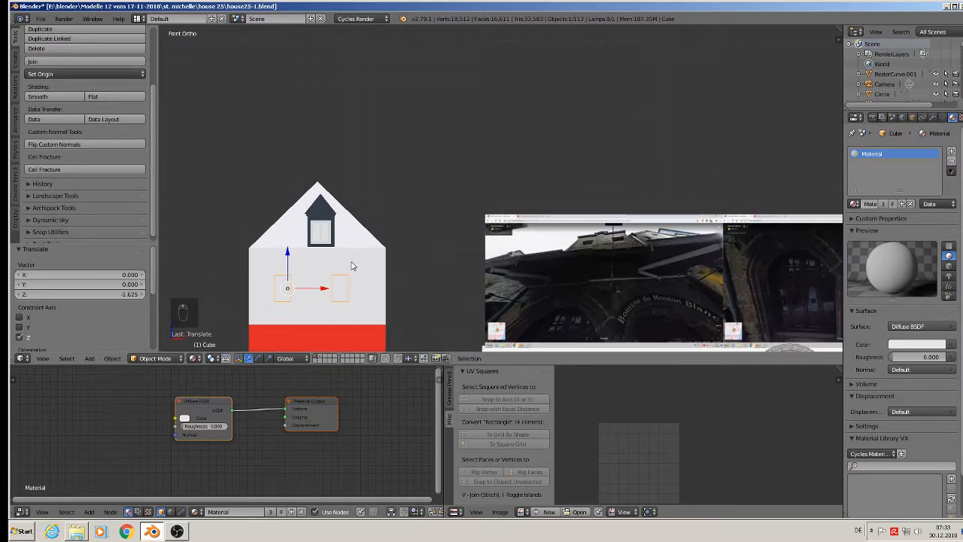
scroll(397, 255, "up", 4)
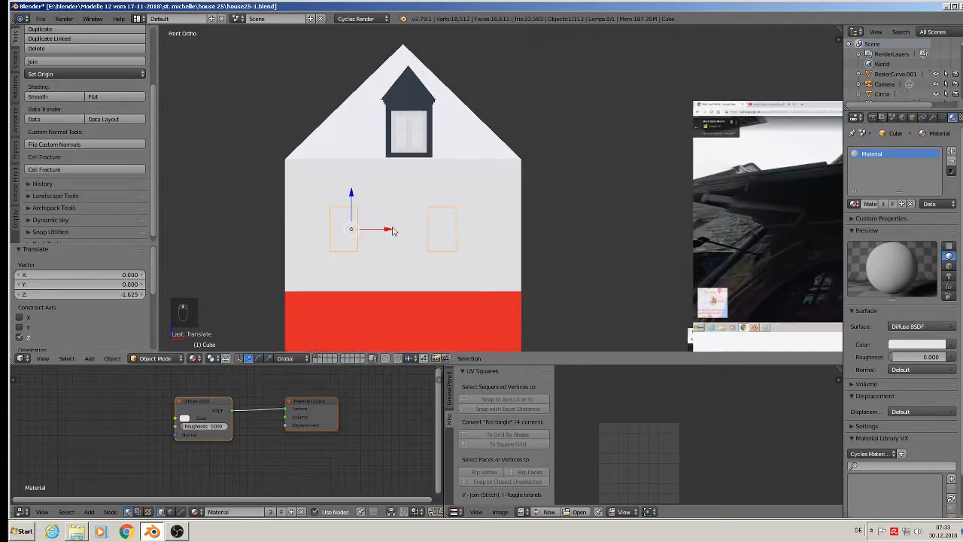
Step: Shift the pair of window blocks 0.028 along X on the upper white wall
key("g")
key("x")
left_click(399, 231)
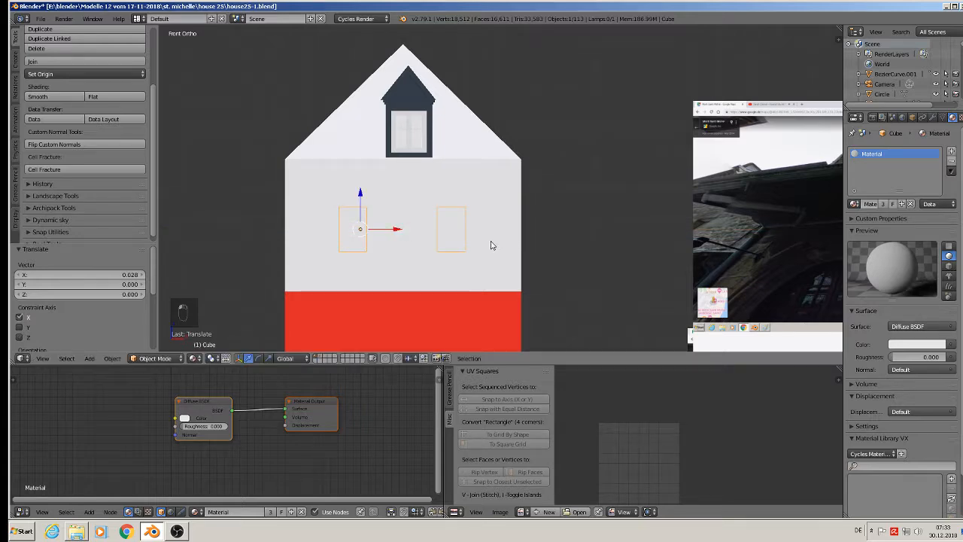
Step: In Edit Mode, scale both window blocks by 1.234 along Z, and enlarge them uniformly by 1.169
key("a")
key("Tab")
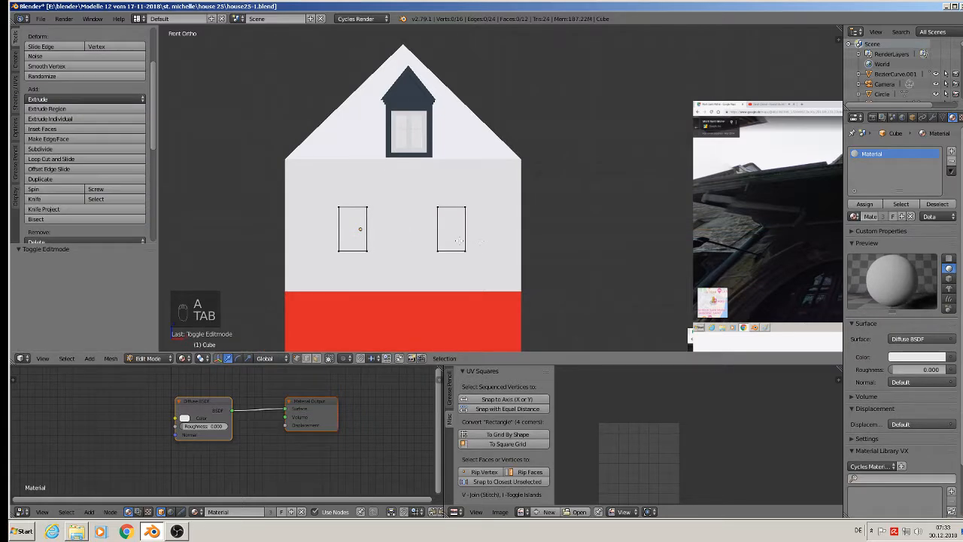
key("a")
middle_click_drag(458, 241, 441, 258)
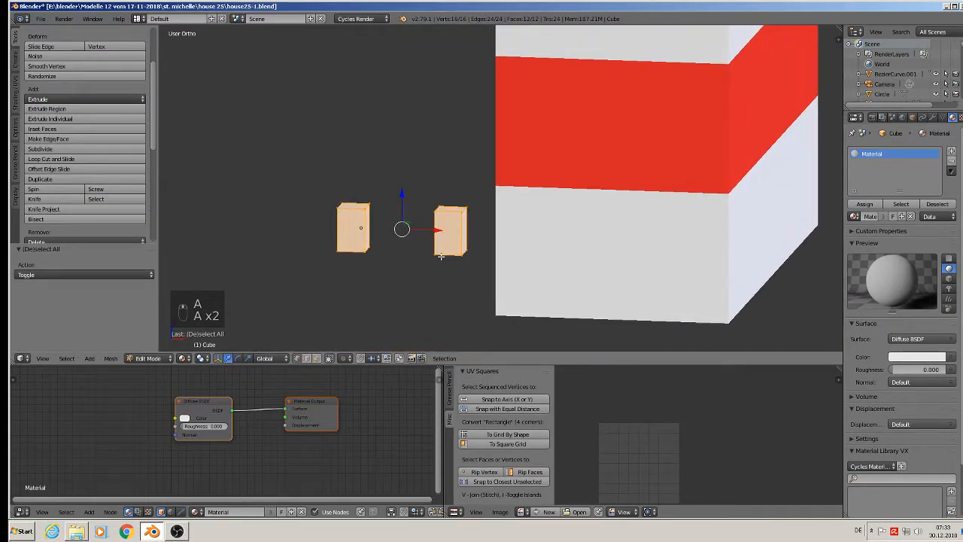
key("s")
key("z")
left_click(489, 309)
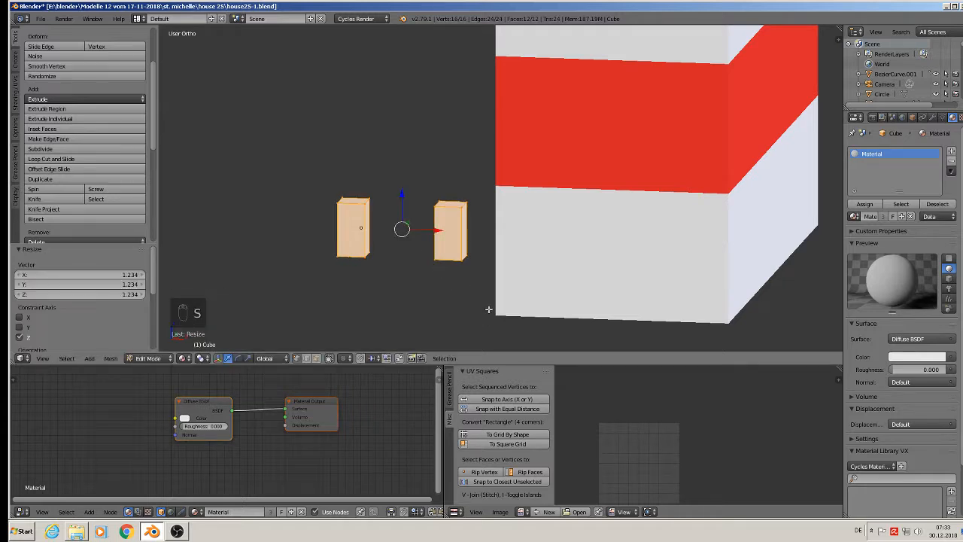
key("s")
left_click(509, 312)
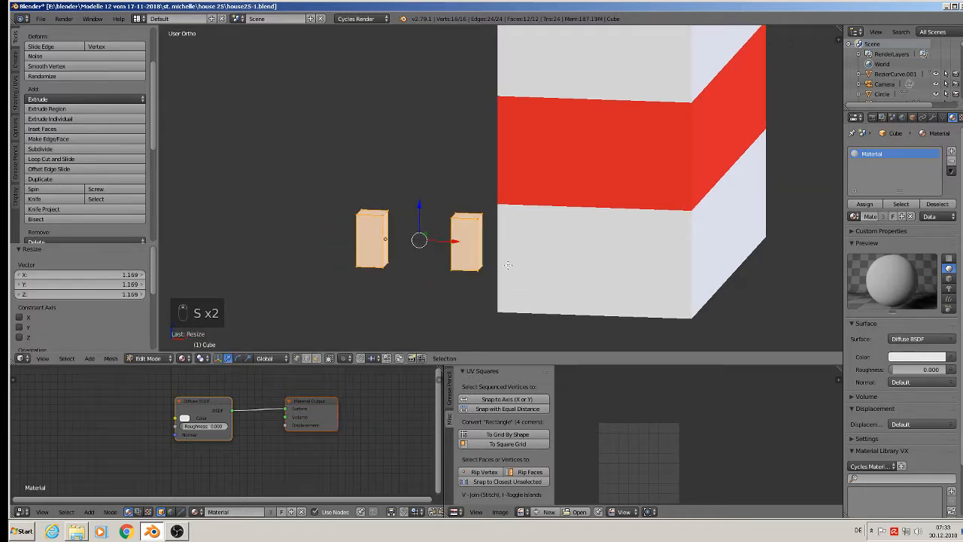
Step: Select only the right-hand window block's mesh and move it along X closer to the other block, finishing in Object Mode
key("a")
key("l")
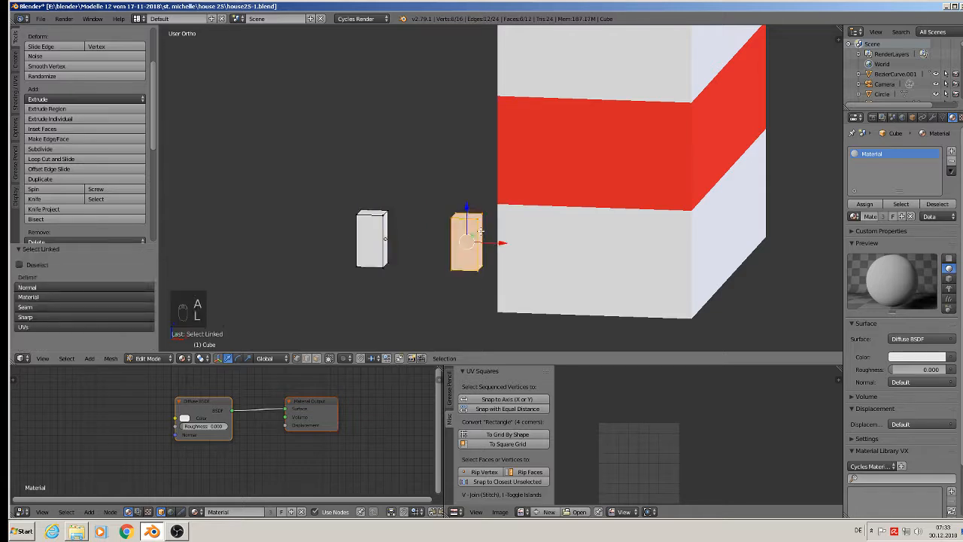
left_click_drag(498, 243, 476, 243)
key("Tab")
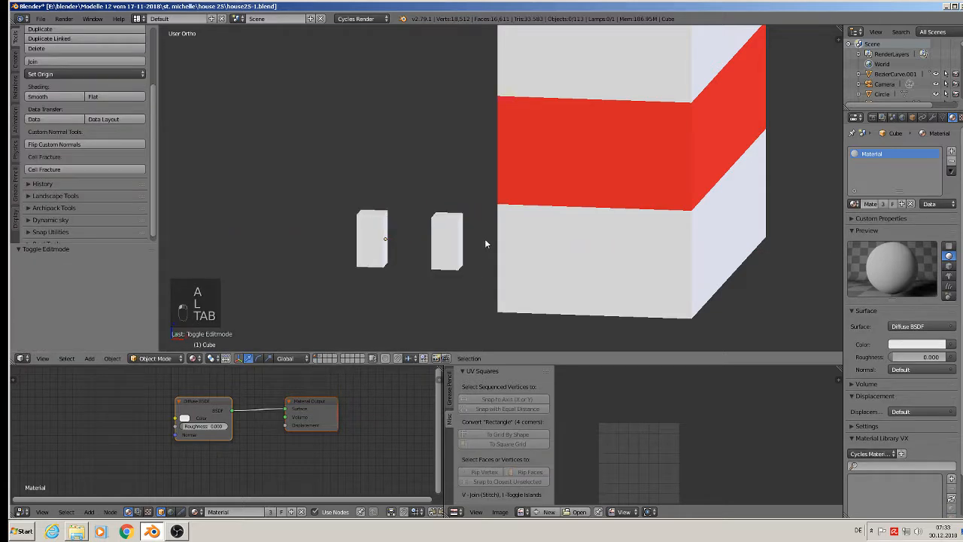
Step: Give the window blocks the red Material.001 so they stand out against the white wall in front view
key("KP_1")
scroll(575, 202, "down", 3)
scroll(527, 188, "up", 3)
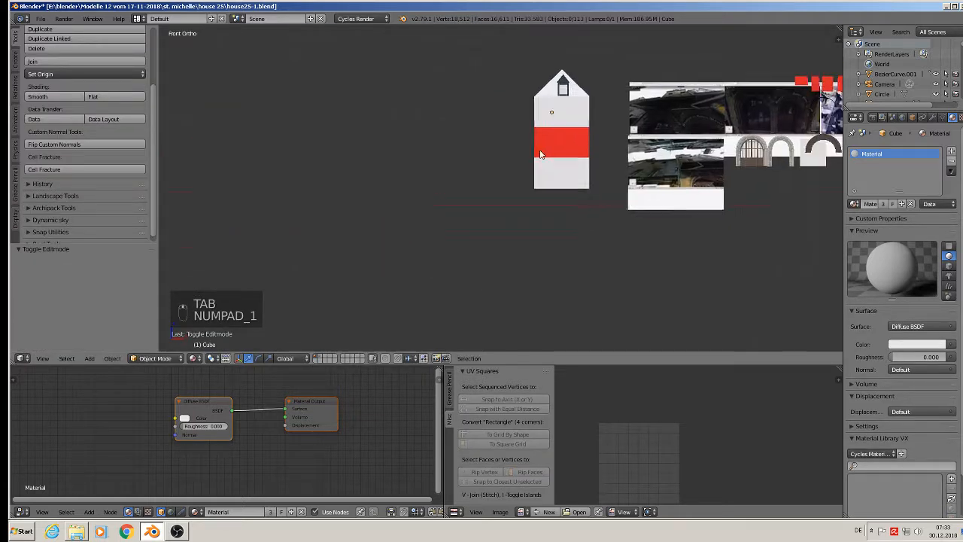
middle_click_drag(501, 180, 374, 211)
right_click(301, 216)
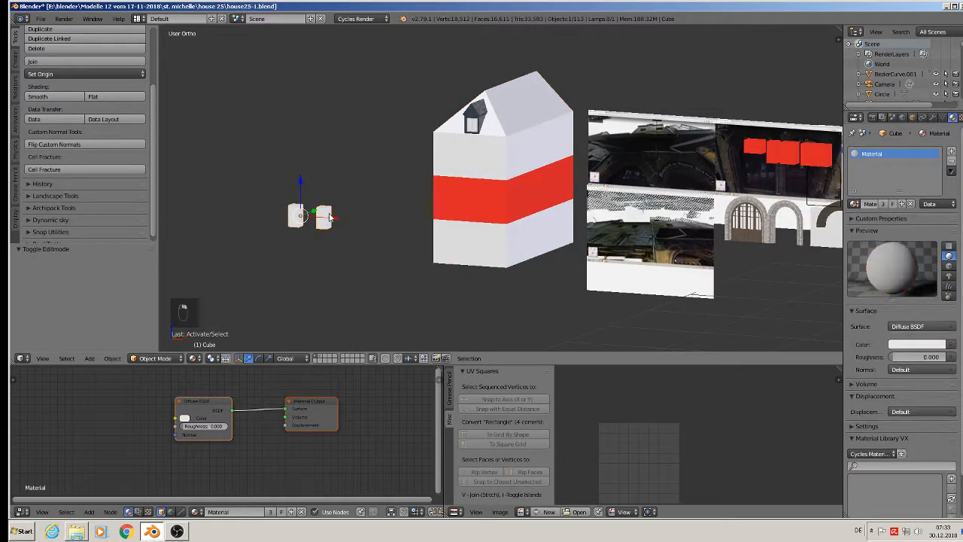
left_click(855, 205)
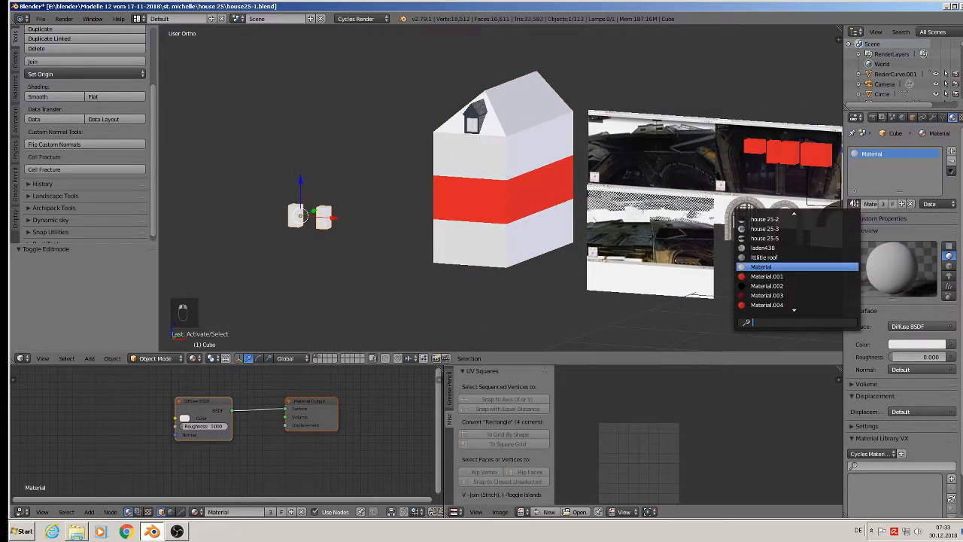
left_click(824, 276)
key("KP_1")
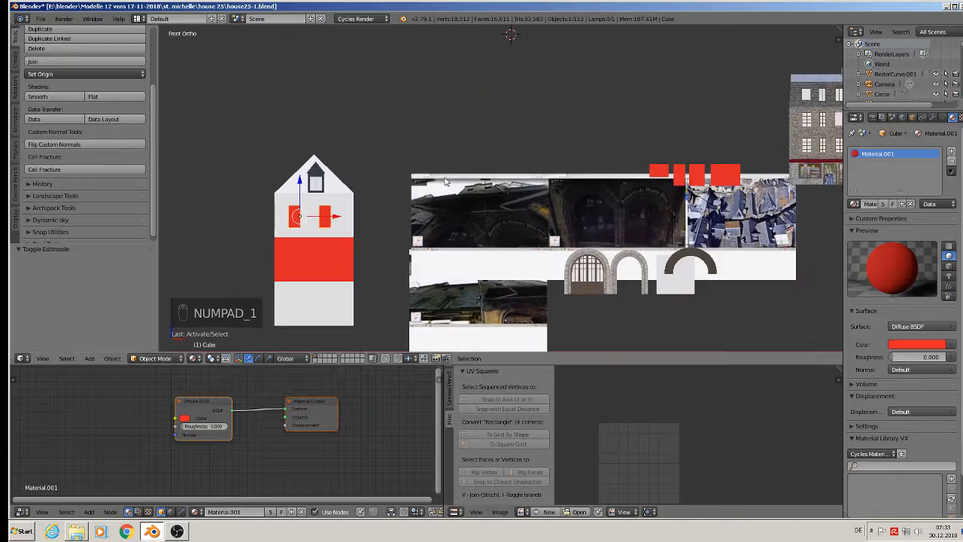
Step: Move the red window blocks 0.038 along X and compare their placement with the reference photos
scroll(346, 226, "up", 5)
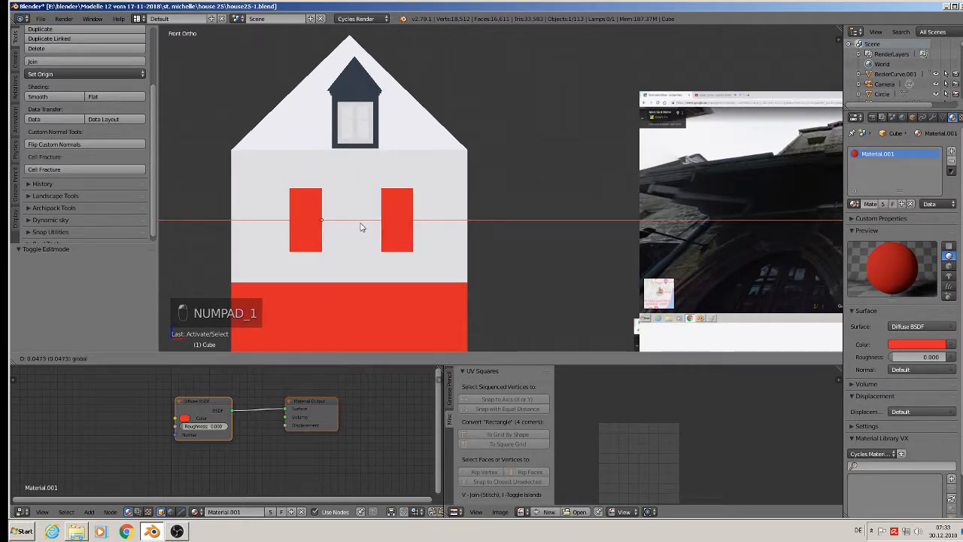
left_click(359, 223)
scroll(396, 219, "down", 3)
scroll(475, 236, "up", 1, "ctrl")
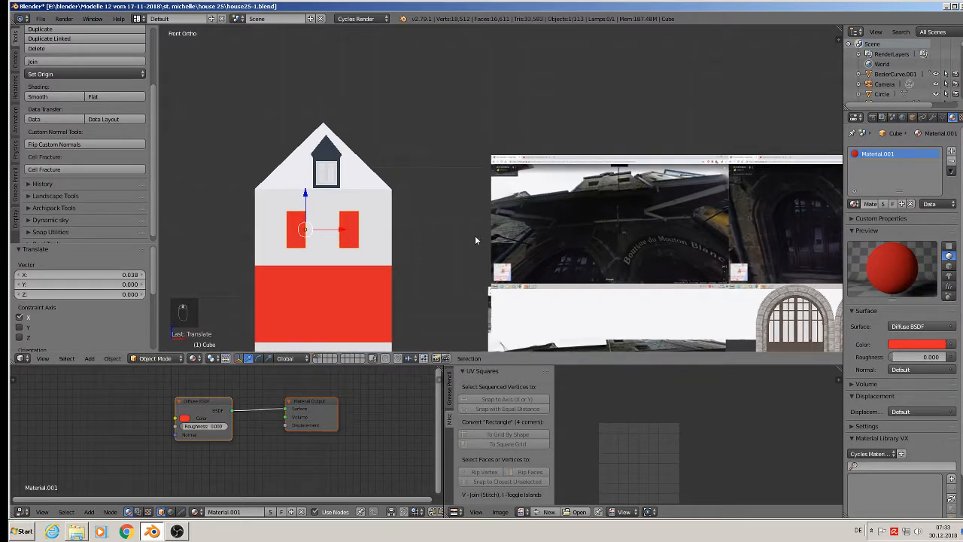
scroll(581, 195, "up", 3)
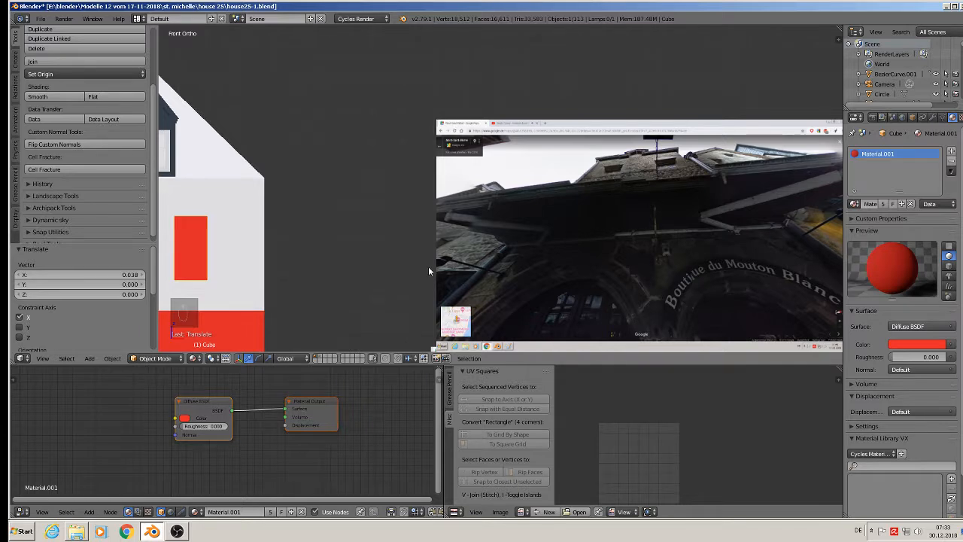
middle_click_drag(428, 267, 633, 224, "shift")
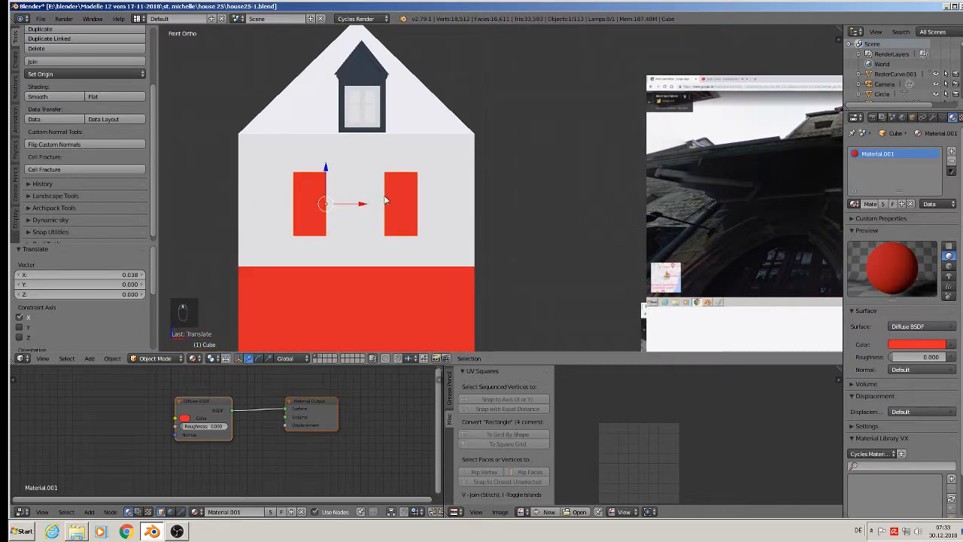
Step: Widen the window blocks by 1.182 along X and shift them -0.016 along X
key("s")
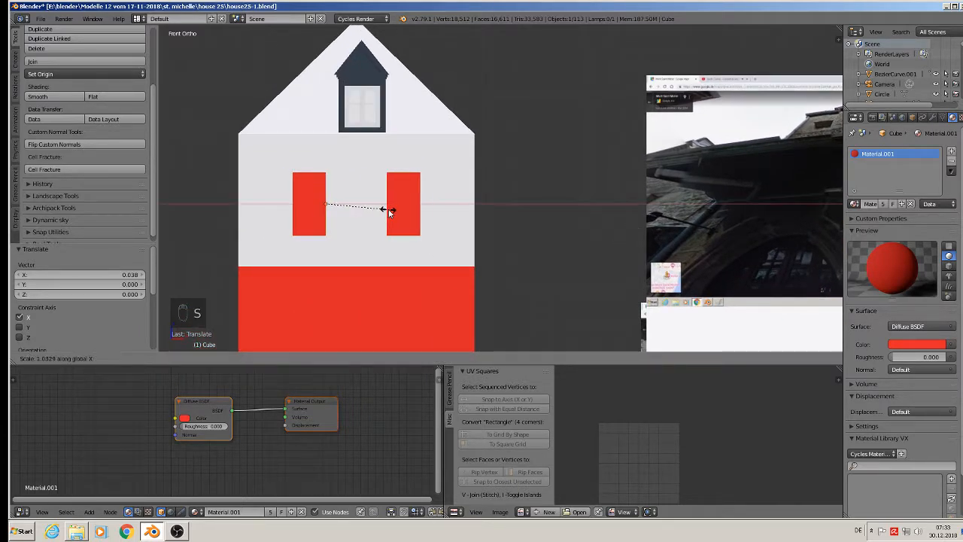
left_click(398, 211)
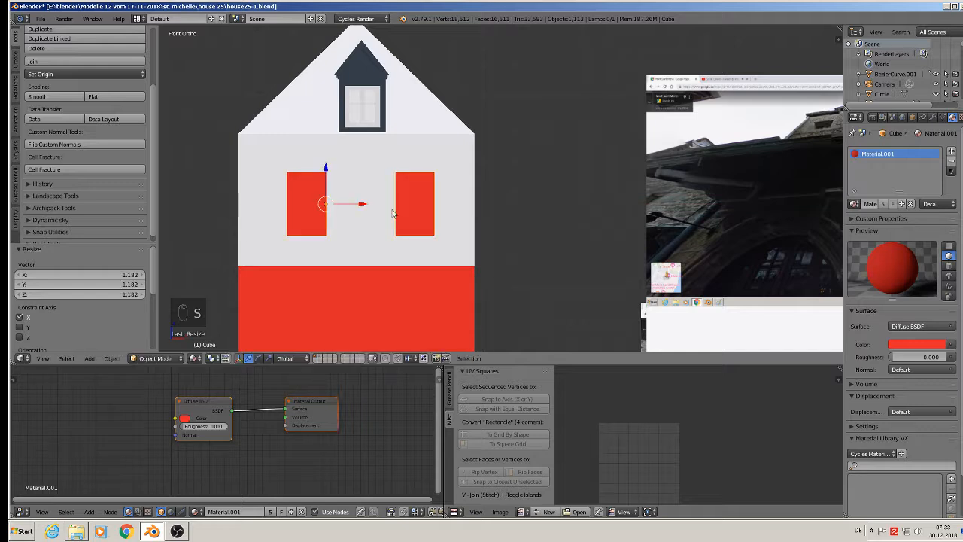
left_click_drag(362, 204, 358, 205)
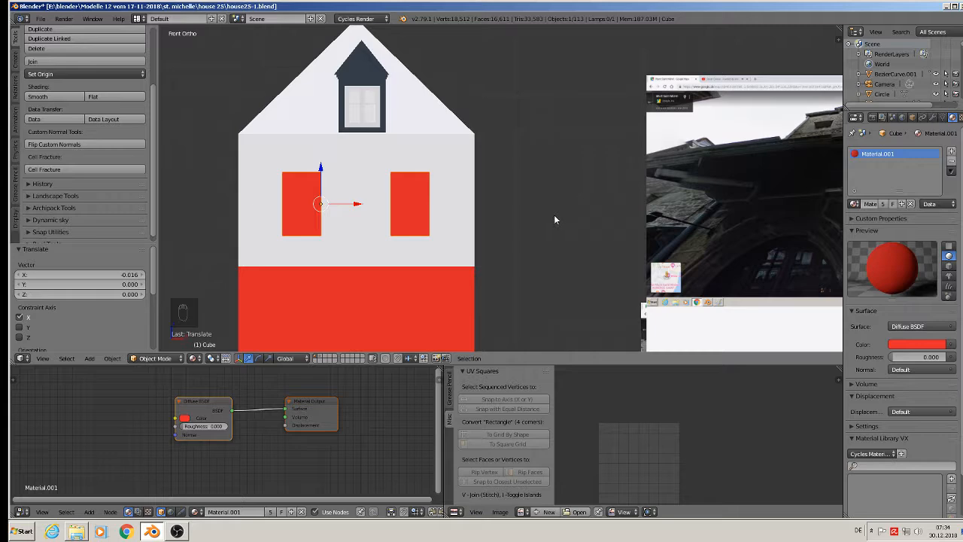
Step: Bring the right-hand window block slightly closer in Edit Mode, recentre the pair beneath the dormer and raise it by 0.027
key("Tab")
left_click_drag(444, 200, 436, 201)
key("Tab")
left_click_drag(359, 203, 366, 204)
left_click_drag(326, 169, 325, 157)
Step: Scale the red window blocks by 1.068 along Z to make them taller
scroll(402, 179, "down", 1)
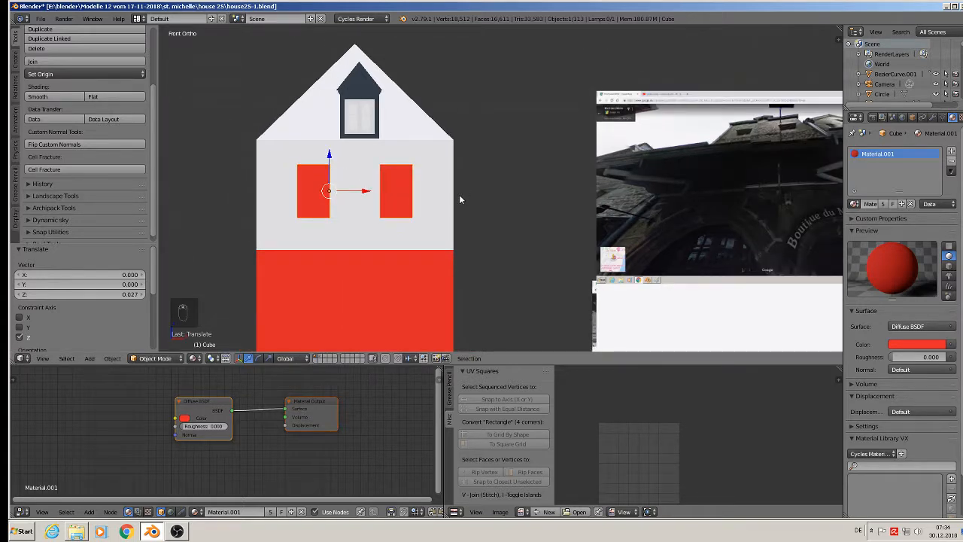
key("s")
key("z")
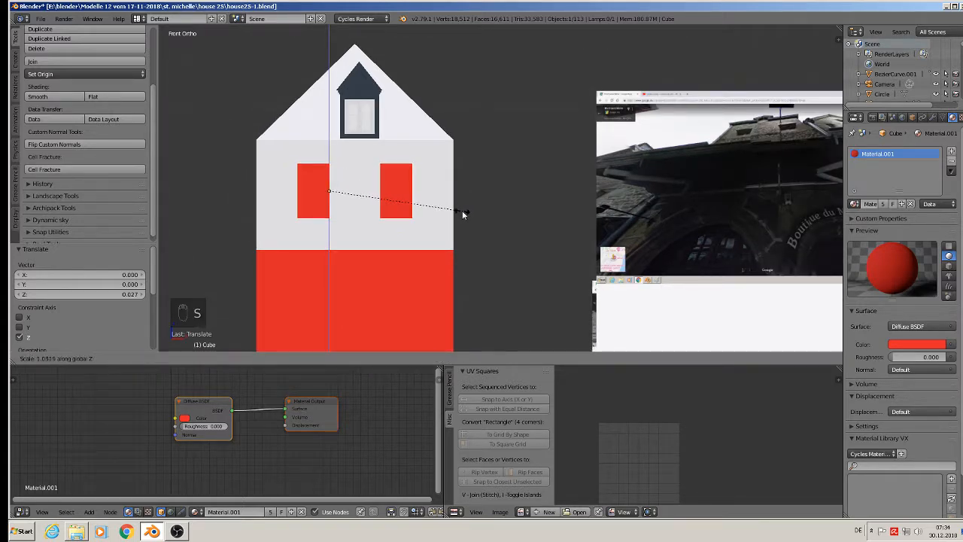
left_click(463, 214)
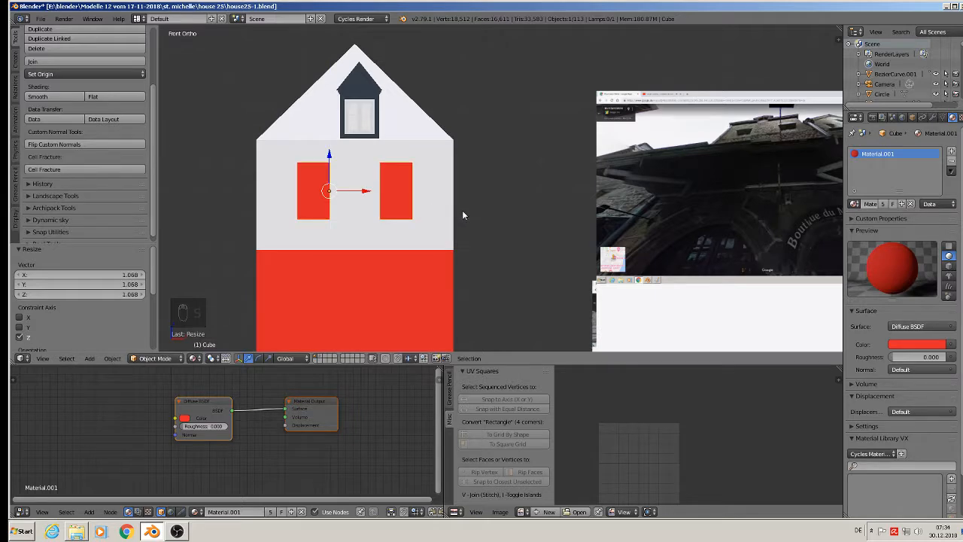
Step: Duplicate the right-hand window block in Edit Mode and centre the copy on the red band, shifting it -0.163 along X
middle_click_drag(462, 210, 440, 187)
key("KP_1")
key("Tab")
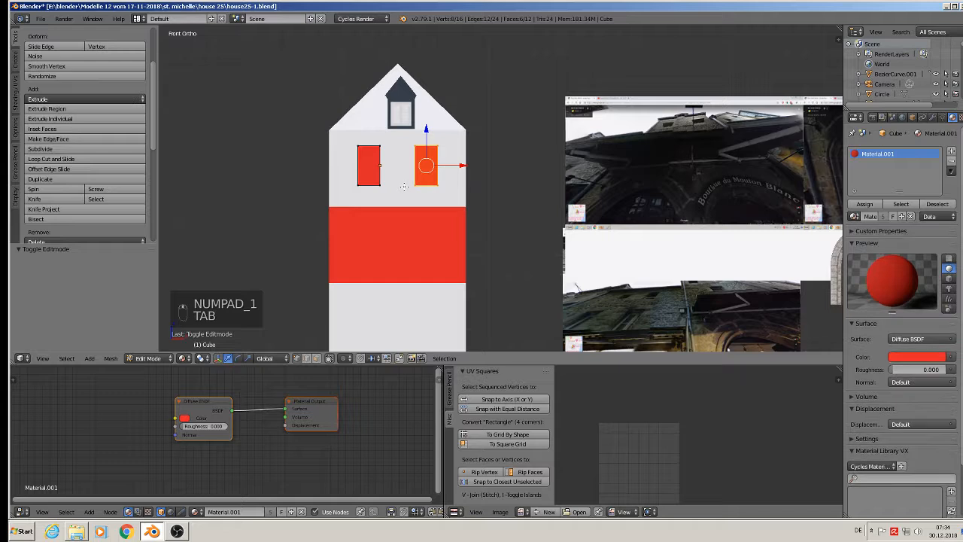
key("shift+d")
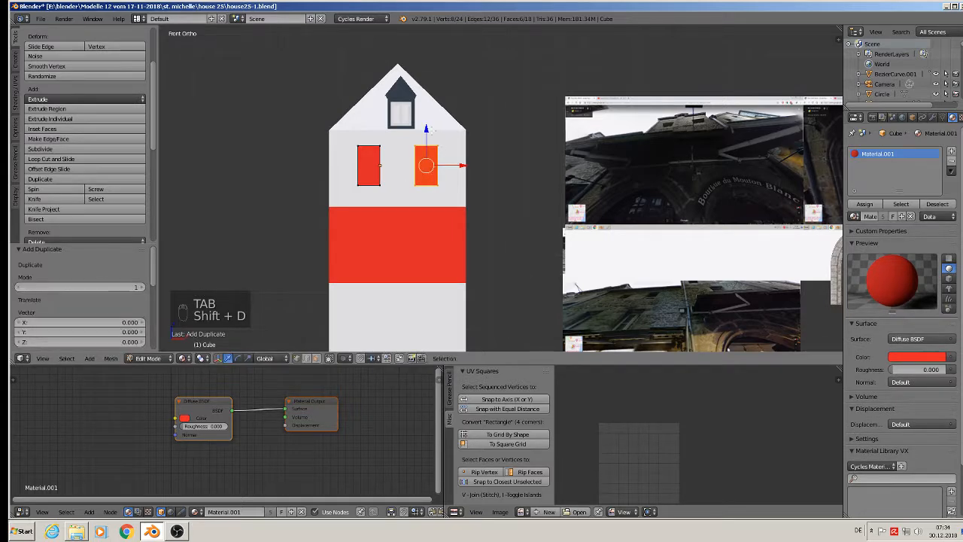
left_click_drag(431, 130, 432, 206)
left_click_drag(459, 239, 428, 241)
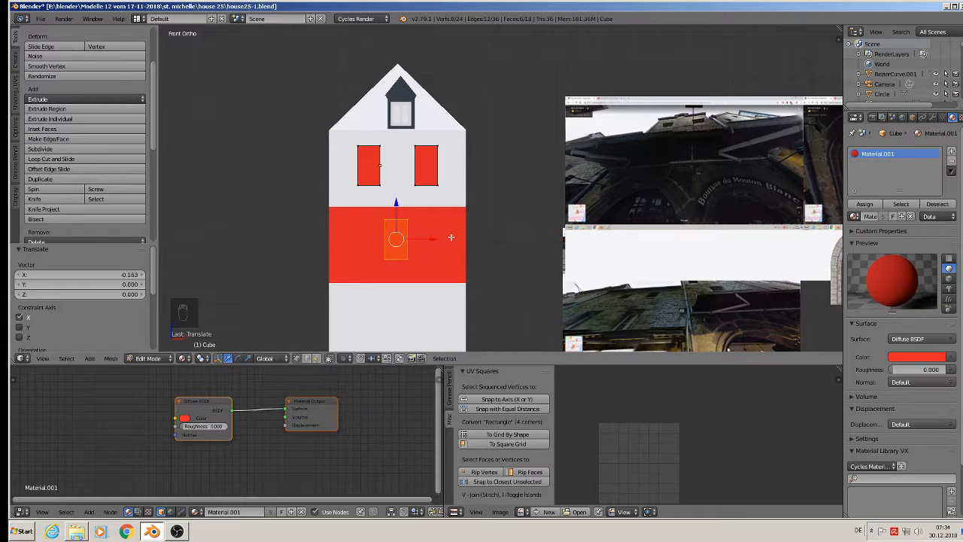
Step: Add a second material slot with the white Material and assign it to the duplicated block on the red band
left_click(952, 151)
left_click(856, 219)
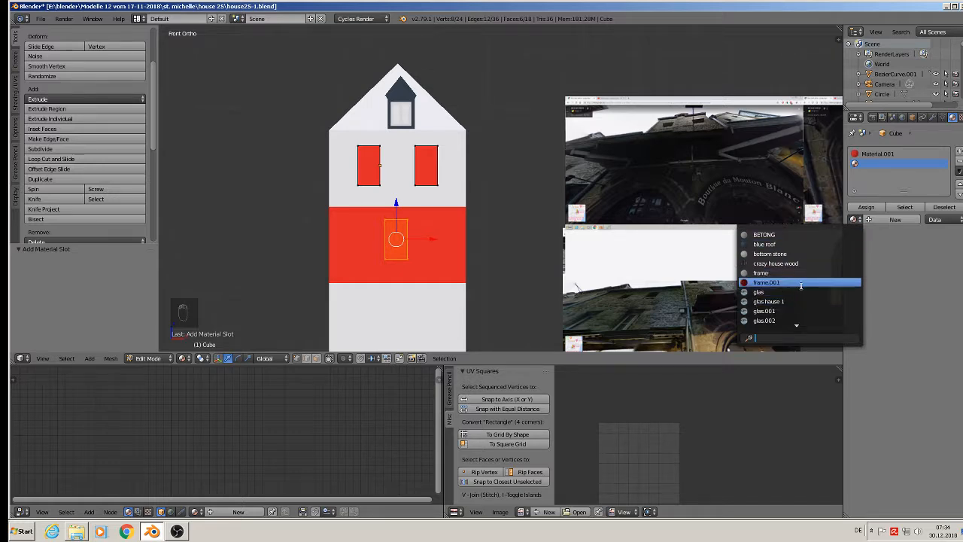
scroll(803, 283, "down", 8)
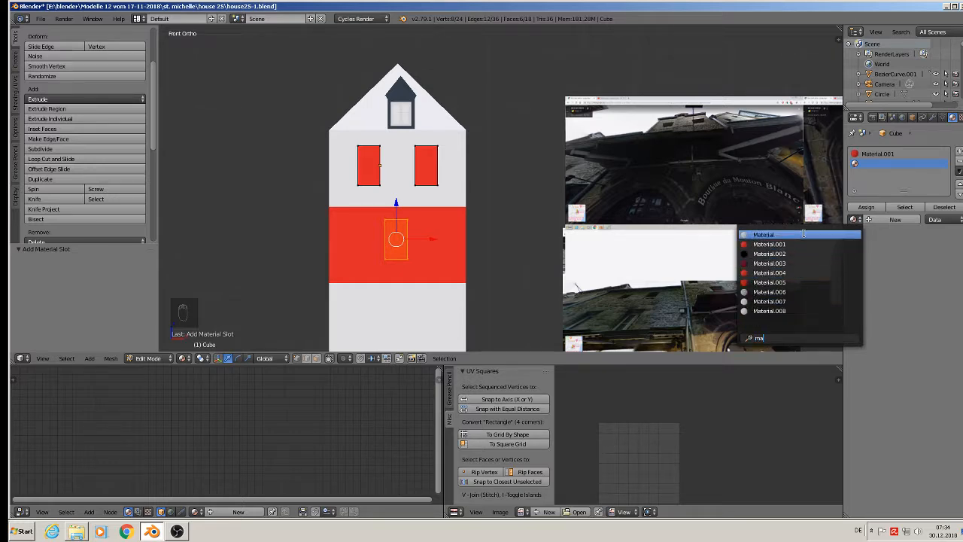
left_click(804, 234)
left_click(867, 207)
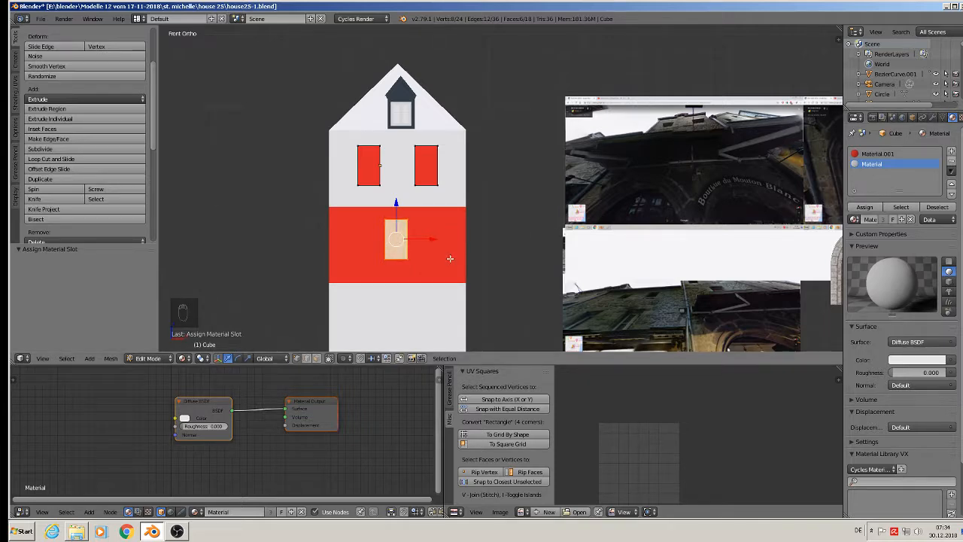
key("Tab")
Step: Nudge the dormer slightly along X toward the middle of the gable and save the file
right_click(414, 97)
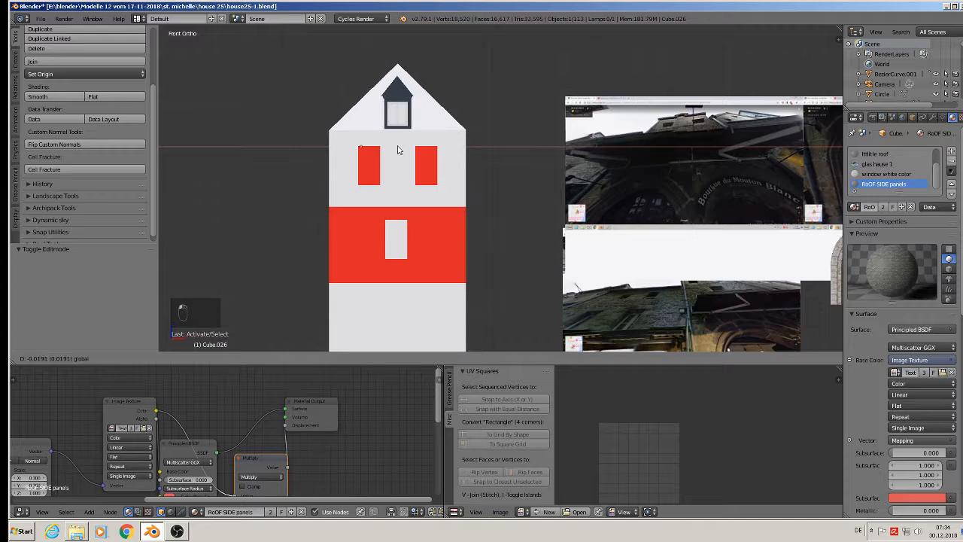
left_click_drag(400, 150, 396, 150)
key("a")
left_click(41, 18)
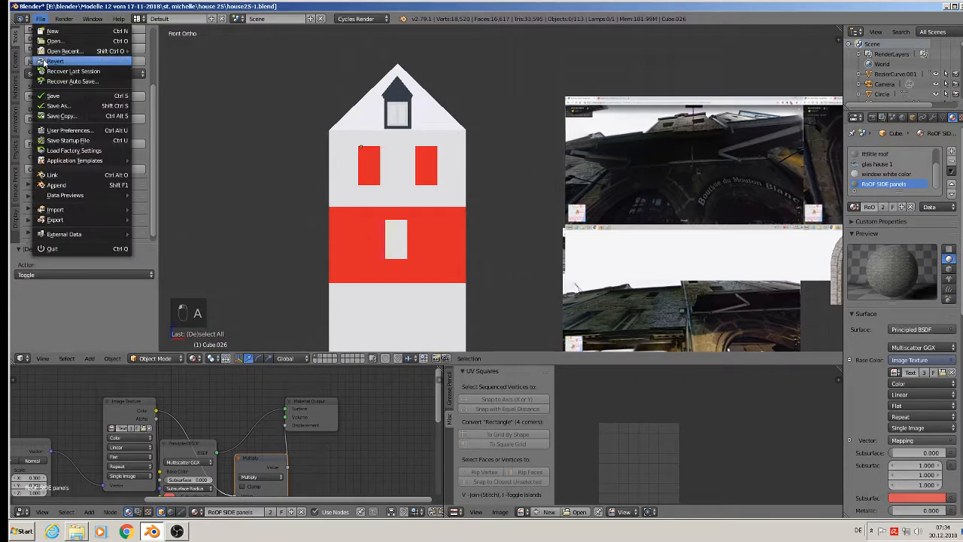
left_click(53, 96)
Step: Stretch the three window blocks by 2.690 along Y and apply their rotation and scale
middle_click_drag(376, 189, 331, 204)
right_click(399, 154)
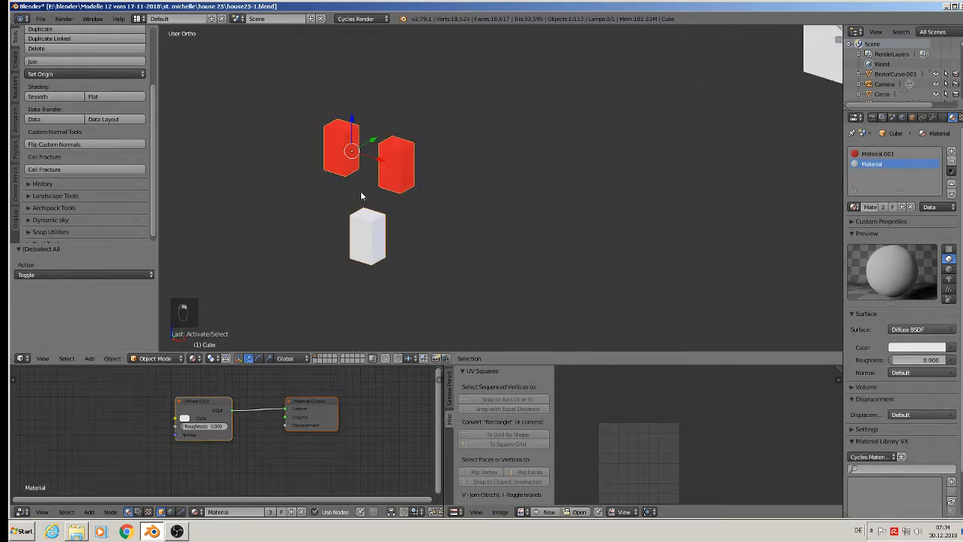
key("s")
left_click(459, 178)
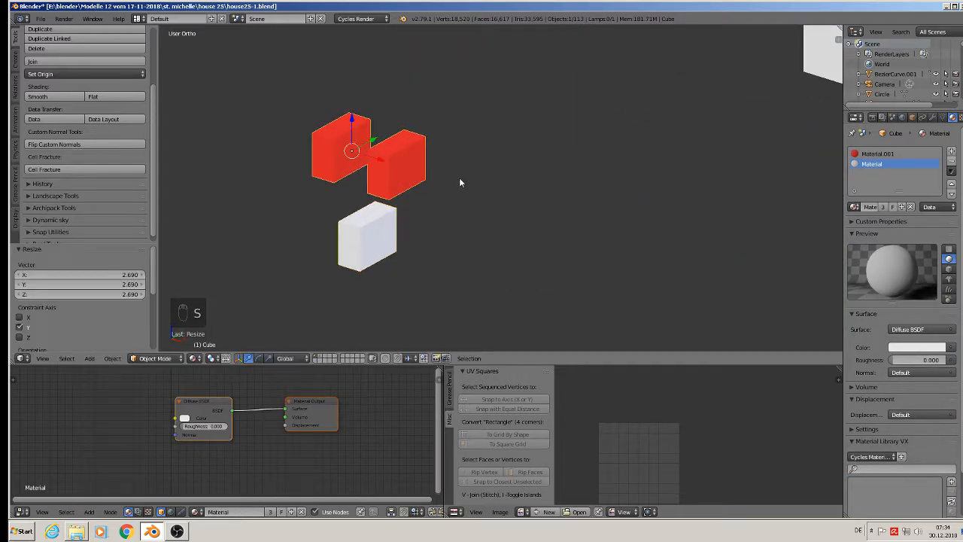
middle_click_drag(459, 178, 294, 279)
left_click(113, 359)
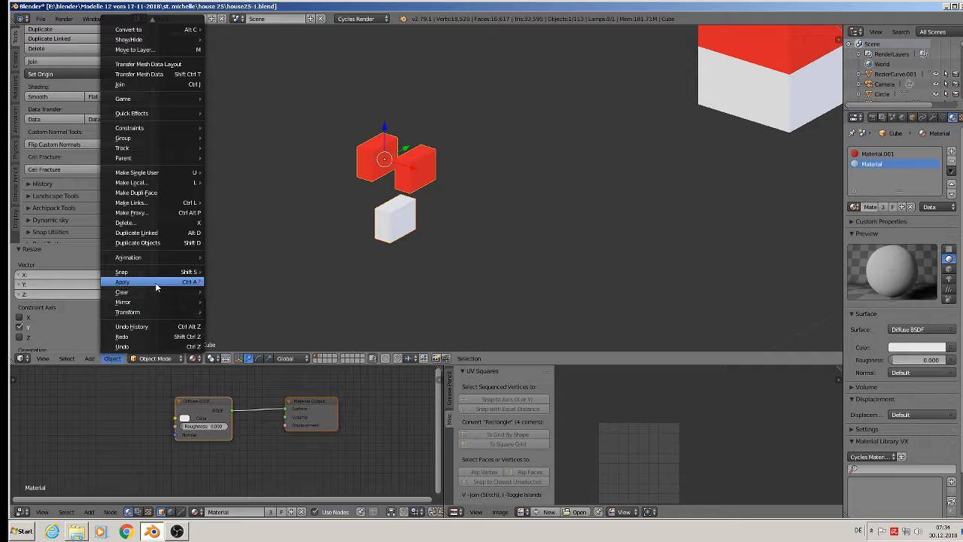
mouse_move(155, 282)
left_click(225, 313)
Step: Apply the rotation and scale of the banded house block, and select the window blocks again
middle_click_drag(299, 298, 563, 168)
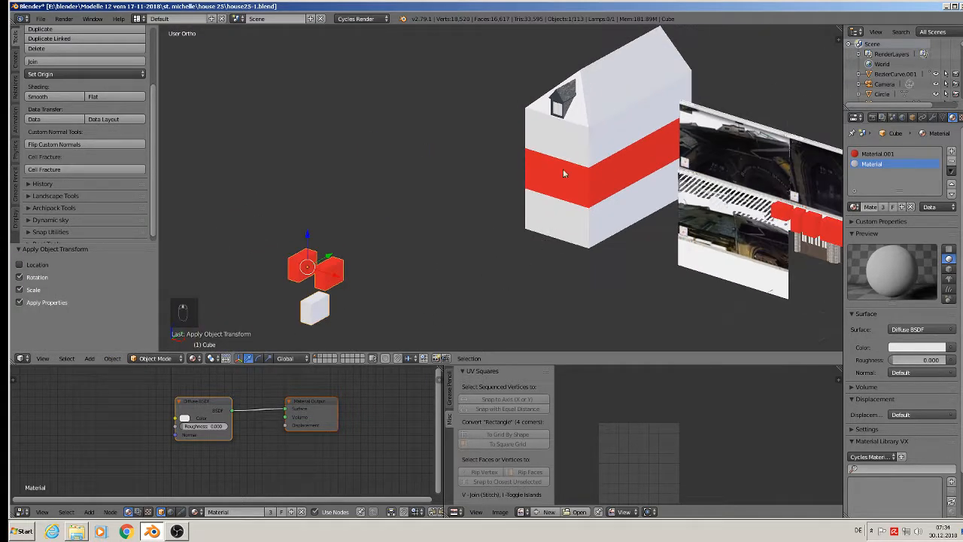
right_click(572, 162)
left_click(113, 358)
mouse_move(150, 281)
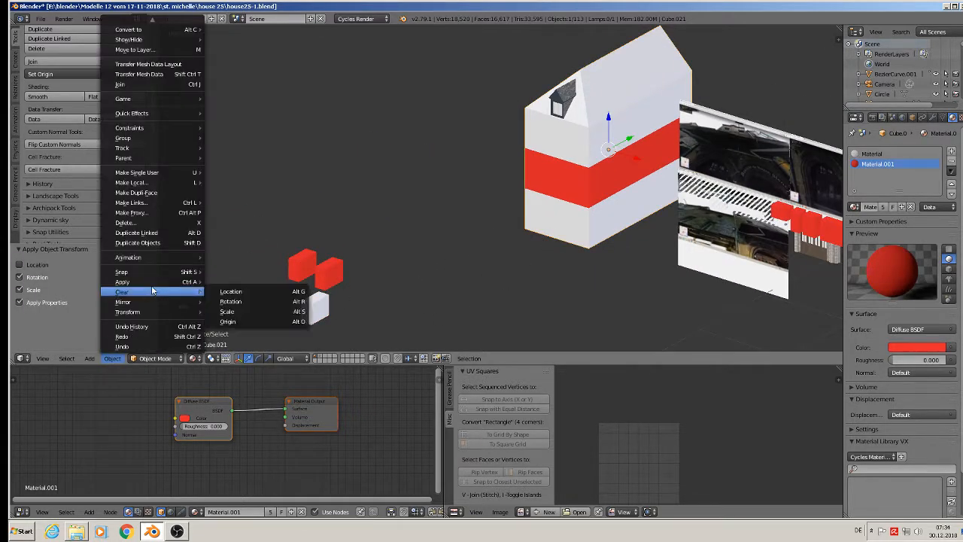
left_click(293, 313)
right_click(322, 269)
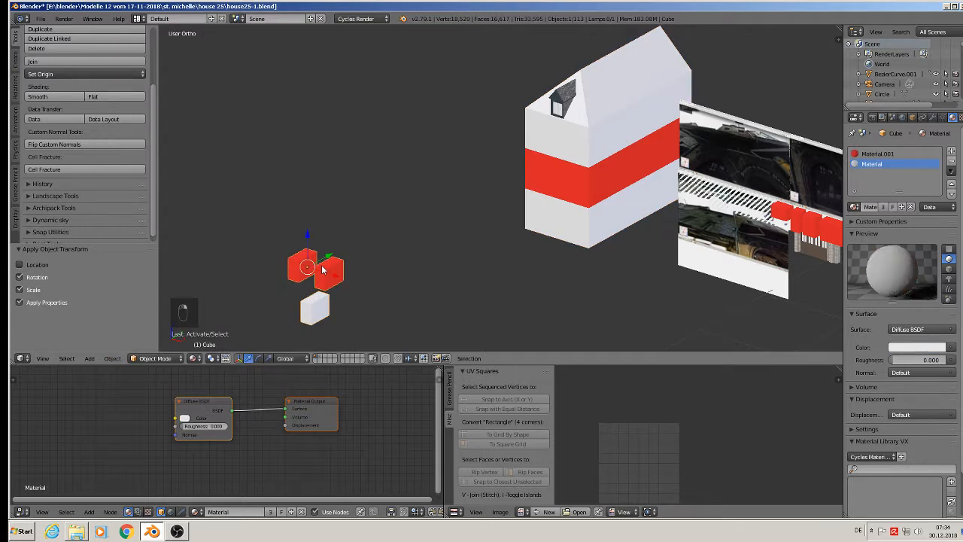
Step: Move the window blocks 3.759 along Y into the house front and cut their openings with an applied Boolean Difference using the Cube object
left_click_drag(329, 260, 591, 165)
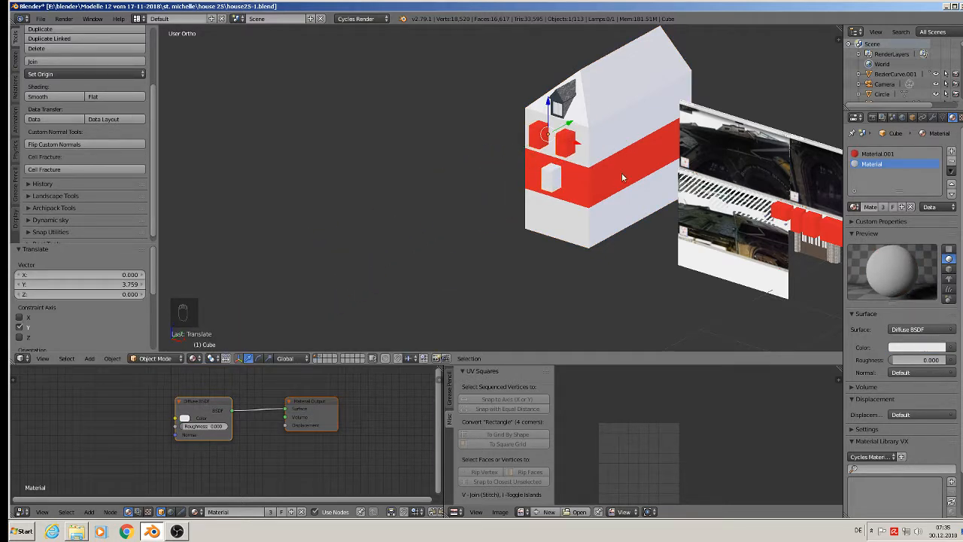
right_click(603, 120)
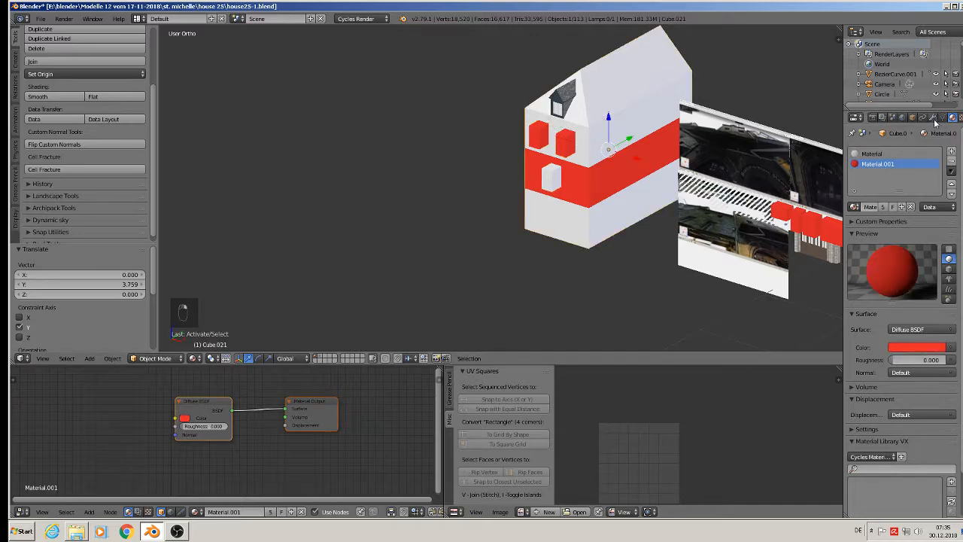
left_click(933, 118)
left_click(896, 153)
left_click(783, 197)
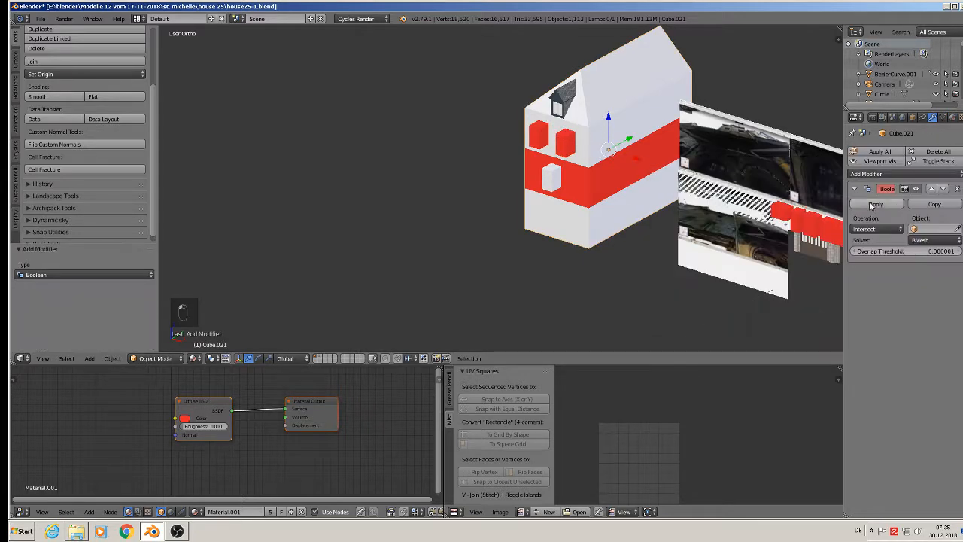
left_click(925, 227)
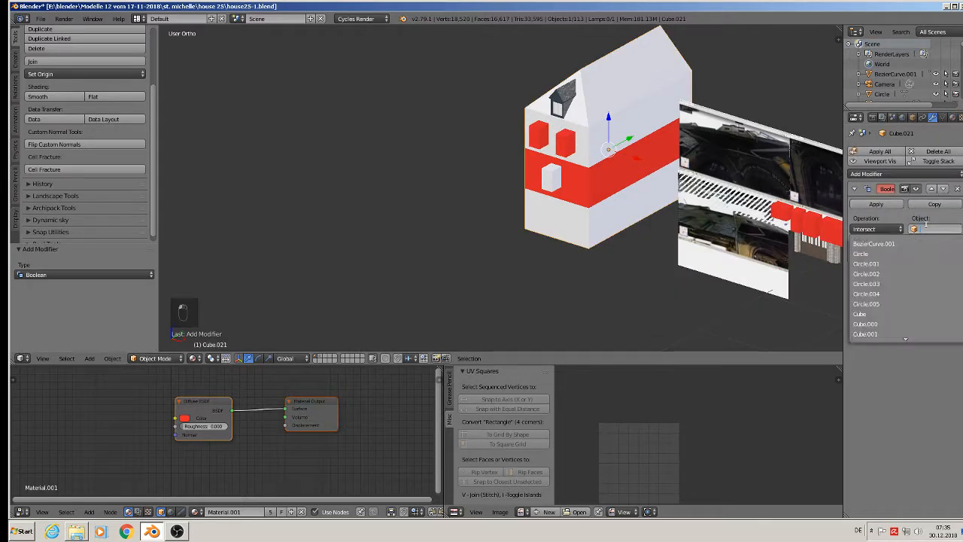
left_click(892, 314)
left_click(877, 228)
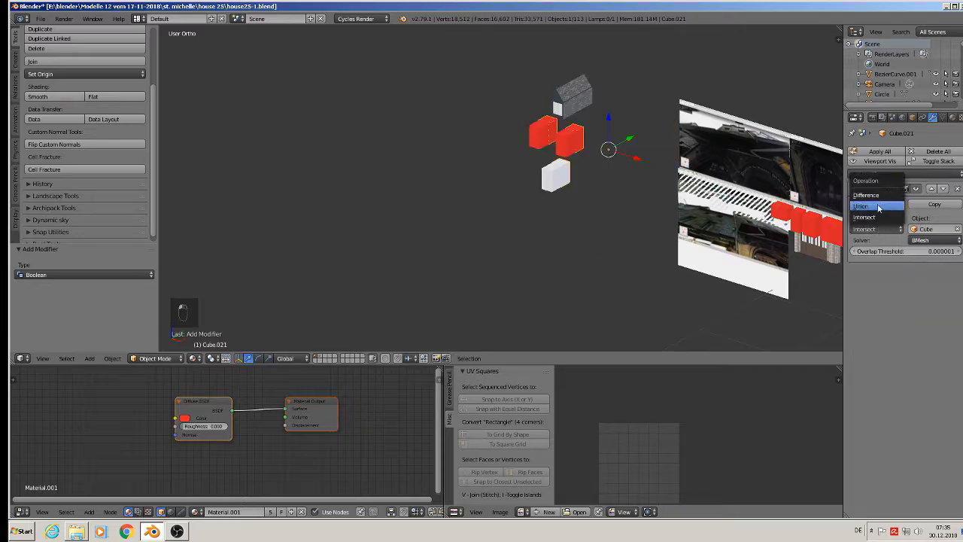
left_click(880, 196)
left_click(893, 206)
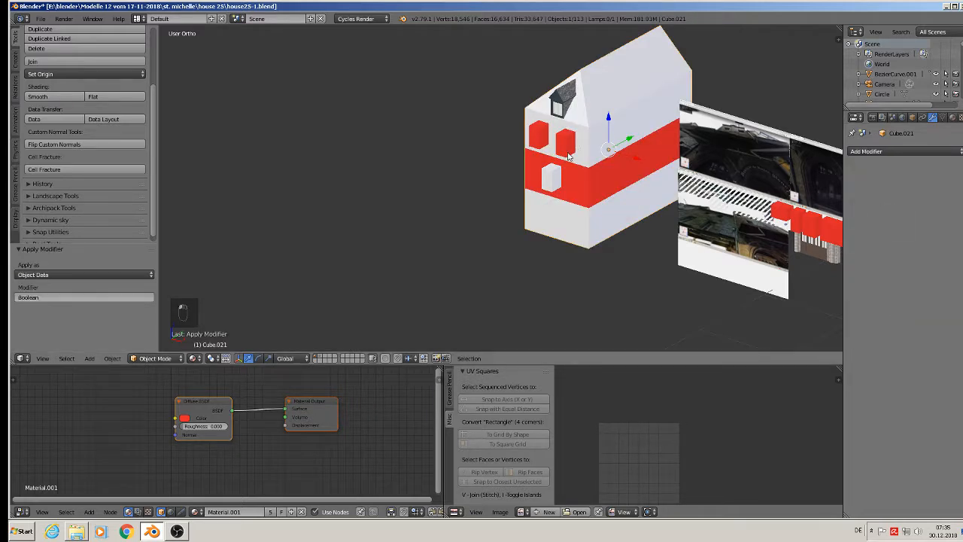
Step: Move the window blocks -1.079 along X out of the house and save the file
right_click(571, 145)
key("g")
key("x")
left_click(508, 151)
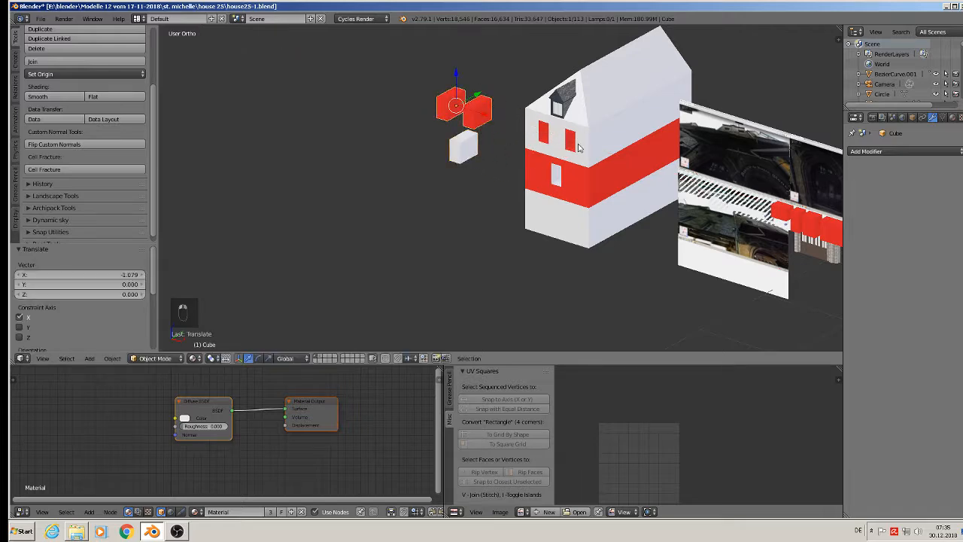
scroll(578, 147, "up", 3)
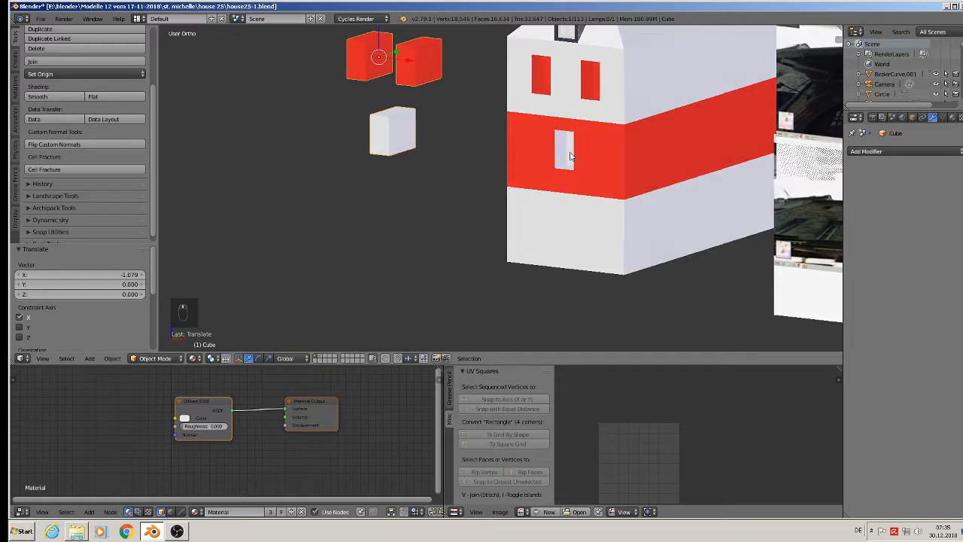
scroll(570, 156, "down", 3)
middle_click_drag(577, 148, 397, 218)
left_click(42, 18)
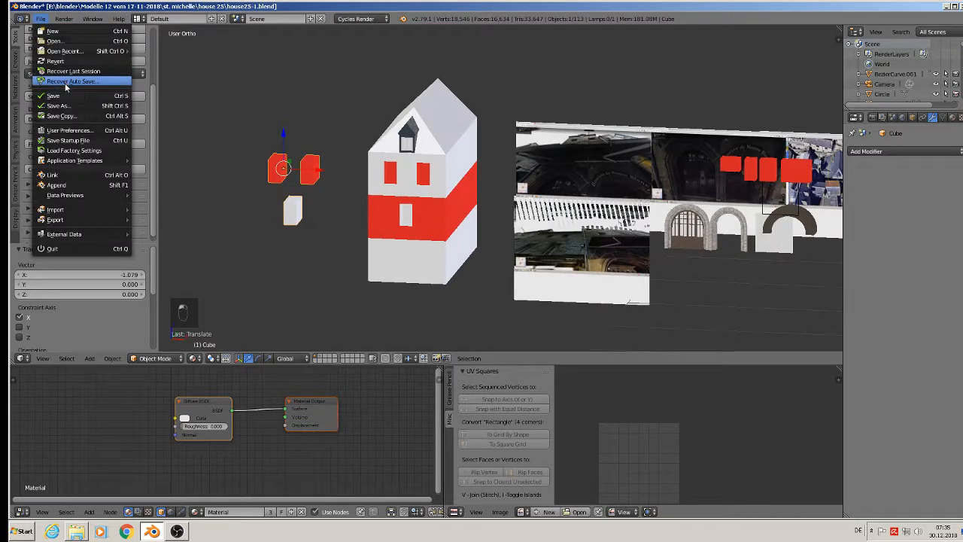
Step: Duplicate the outer edge loop of the glazed doorway's stone arch in place and separate it into its own object
middle_click_drag(736, 173, 668, 181, "shift")
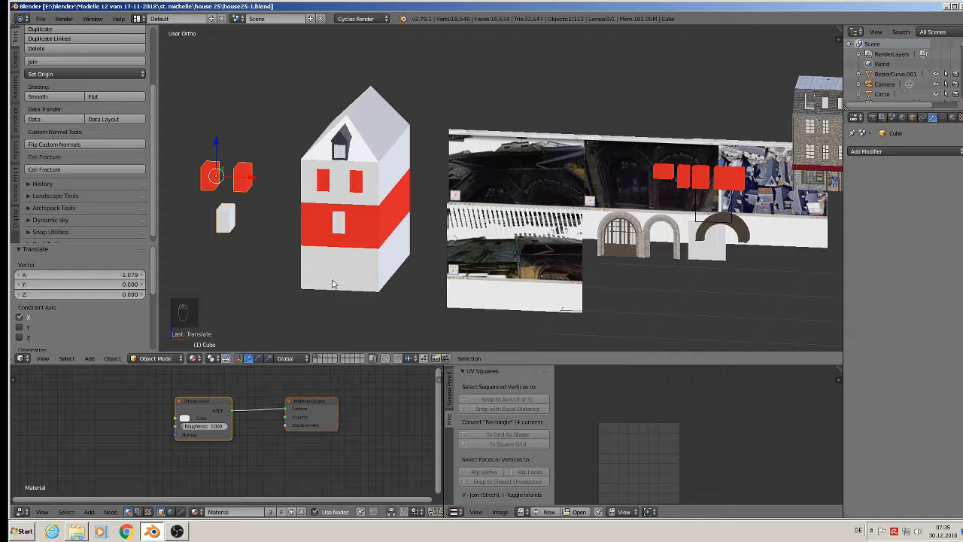
scroll(727, 222, "up", 2)
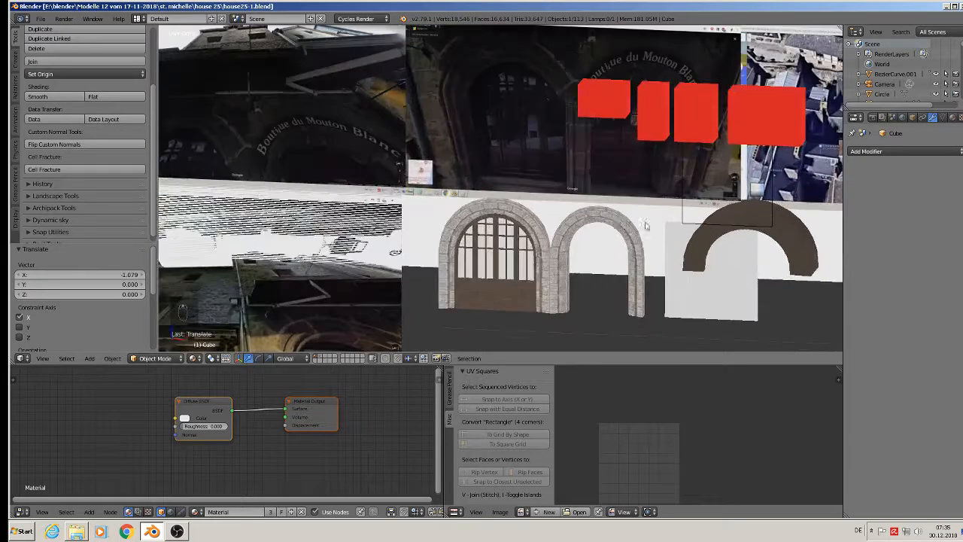
scroll(482, 247, "down", 2)
middle_click_drag(480, 245, 751, 194, "shift")
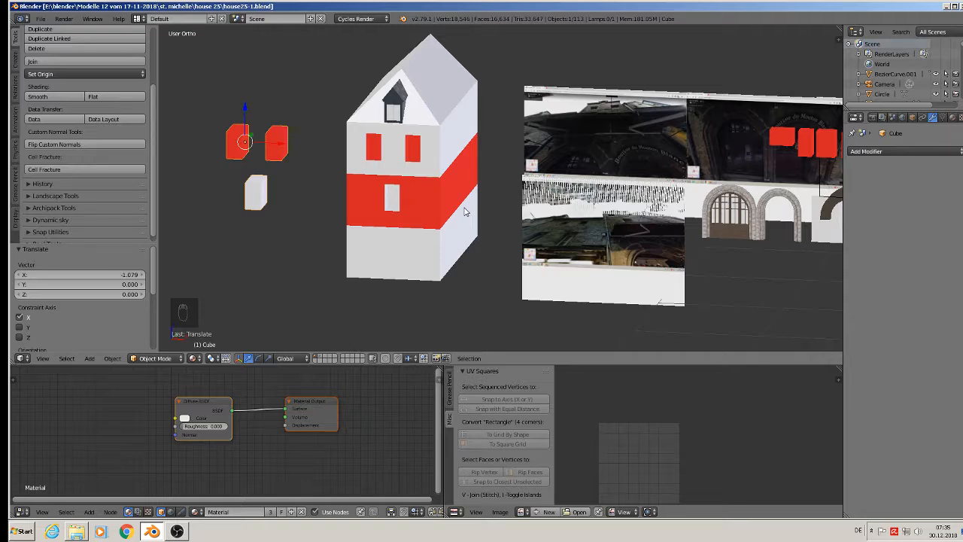
scroll(769, 210, "up", 10)
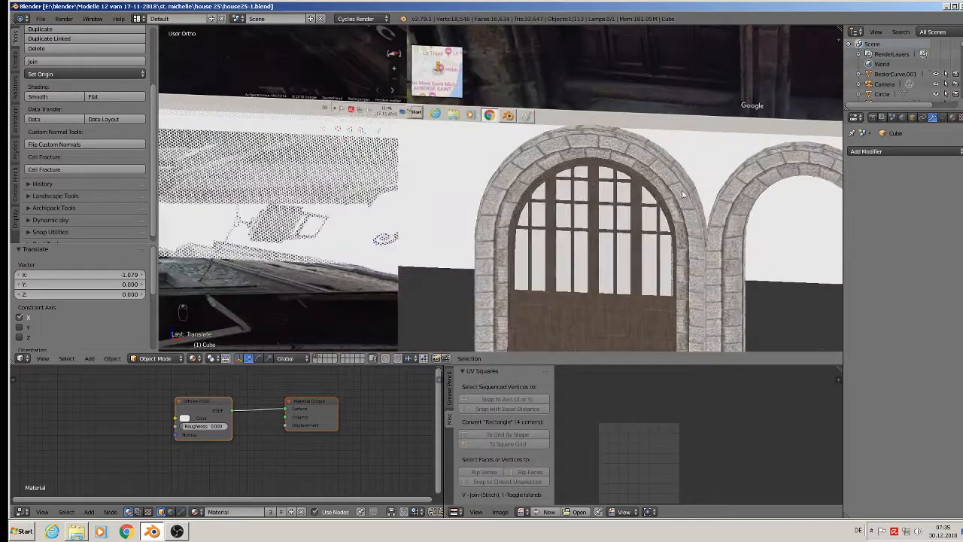
right_click(681, 190)
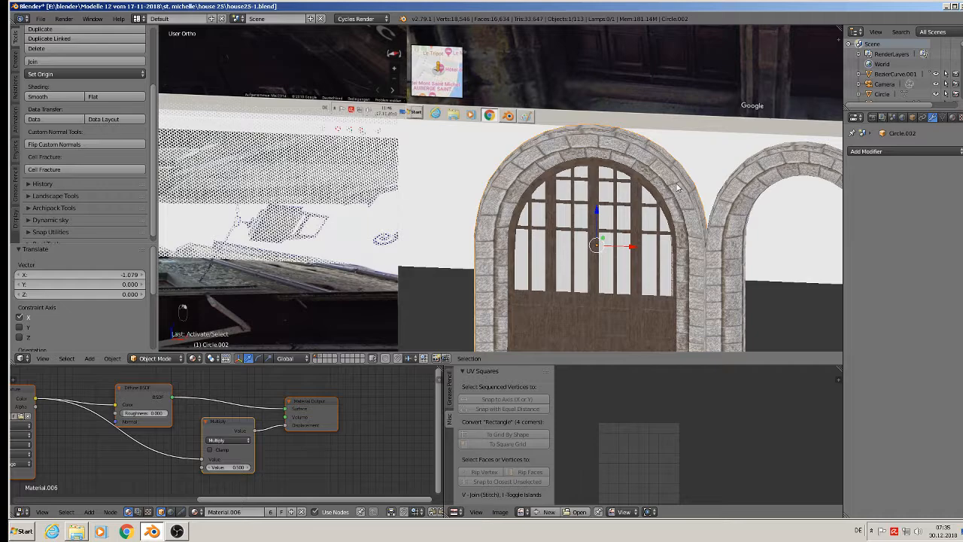
key("Tab")
right_click(676, 183, "alt")
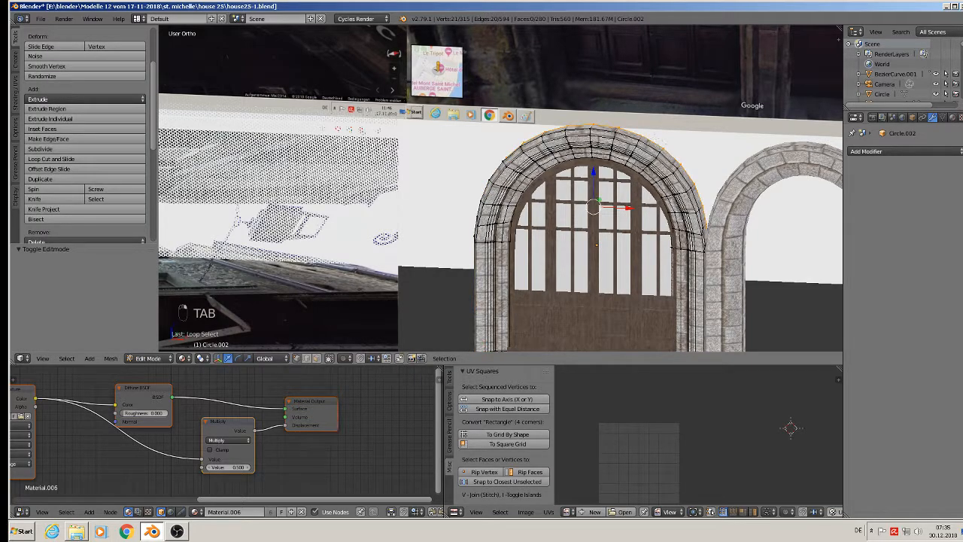
middle_click_drag(673, 162, 638, 224)
key("shift+d")
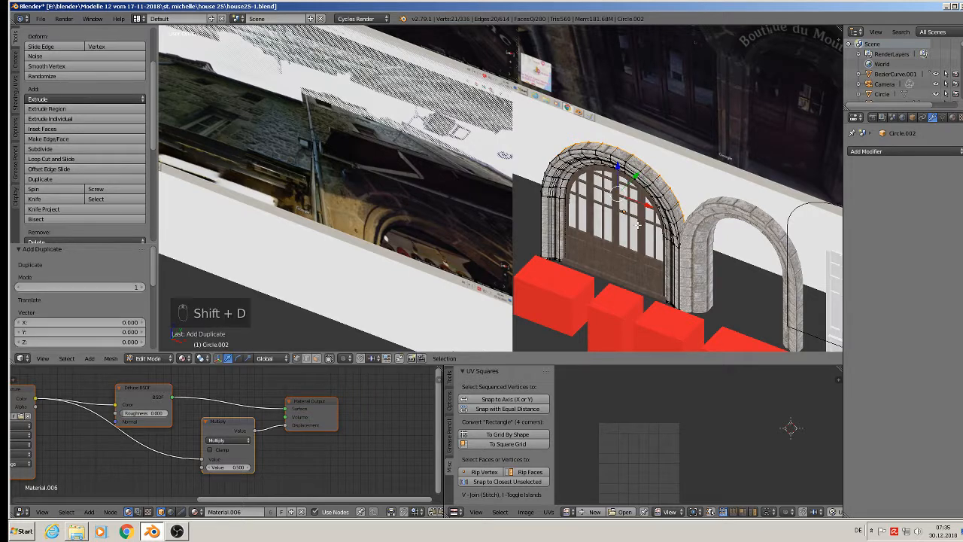
key("p")
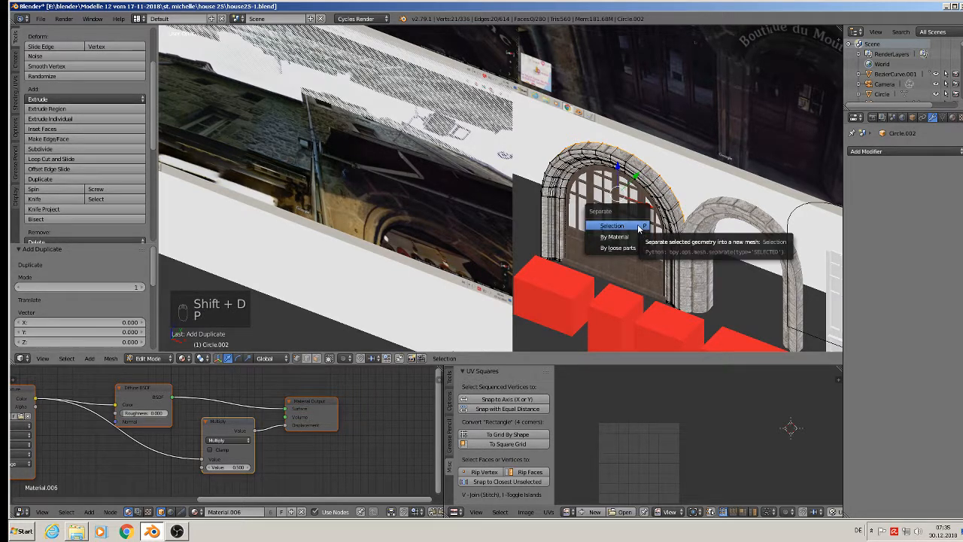
left_click(639, 224)
key("Tab")
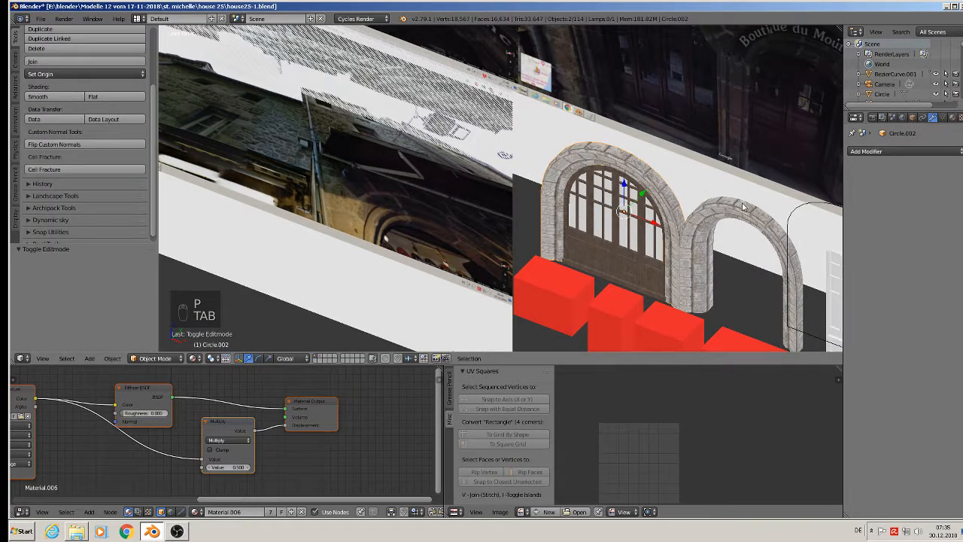
Step: Duplicate the outer edge loop of the smaller open stone arch in place and separate it as a new object
right_click(745, 207)
key("Tab")
right_click(748, 198, "alt")
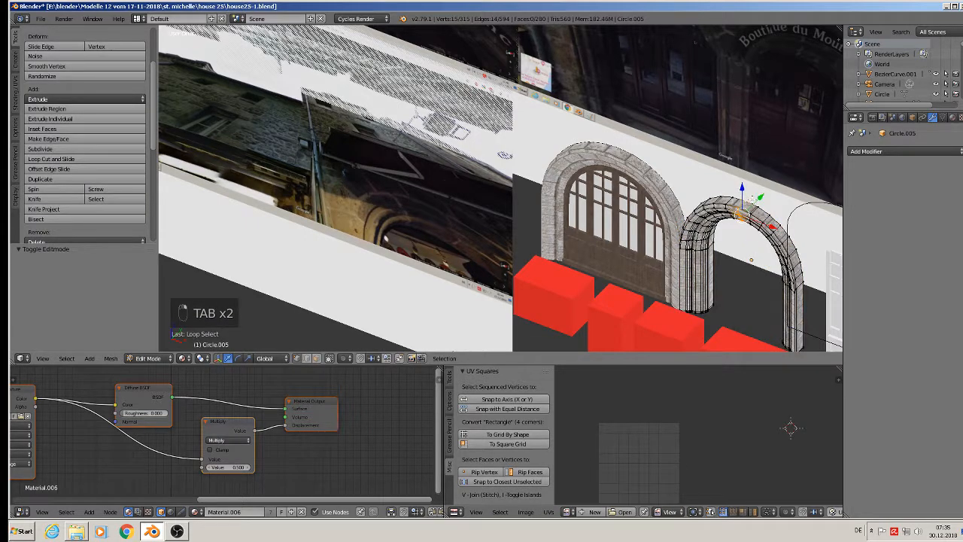
right_click(752, 199, "alt")
key("shift+d")
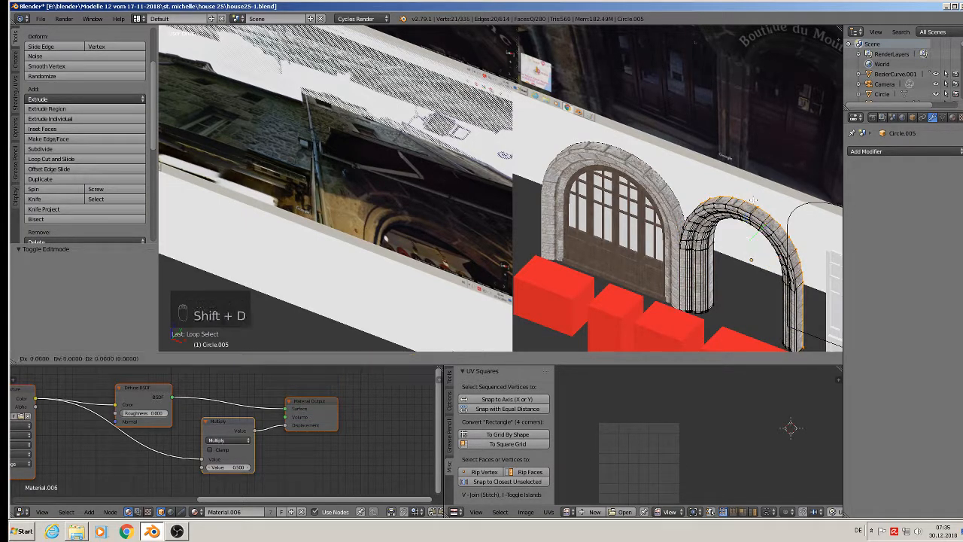
right_click(753, 199)
key("p")
left_click(752, 201)
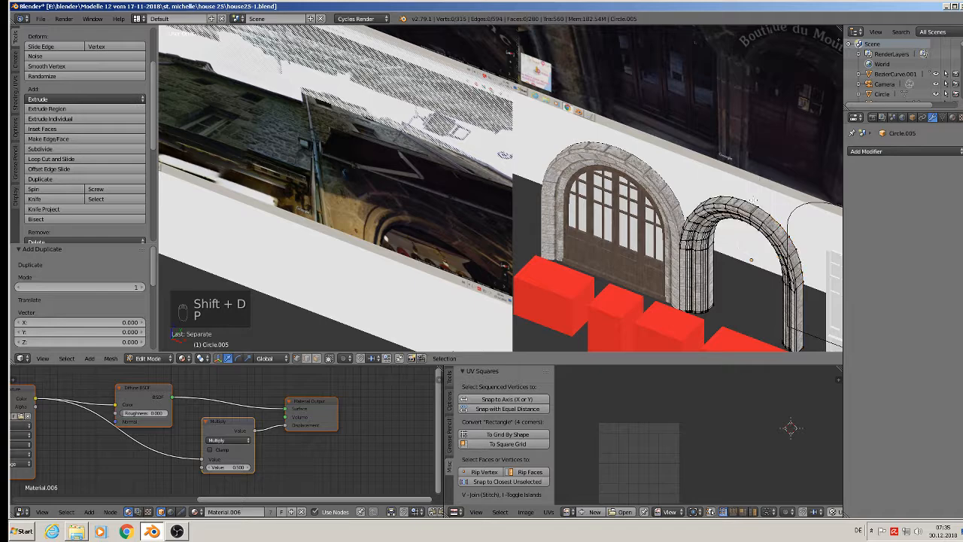
key("Tab")
Step: Try to pick out the separated arch outlines by test moves of -0.378 and -0.064 along X, undoing each move
right_click(644, 164)
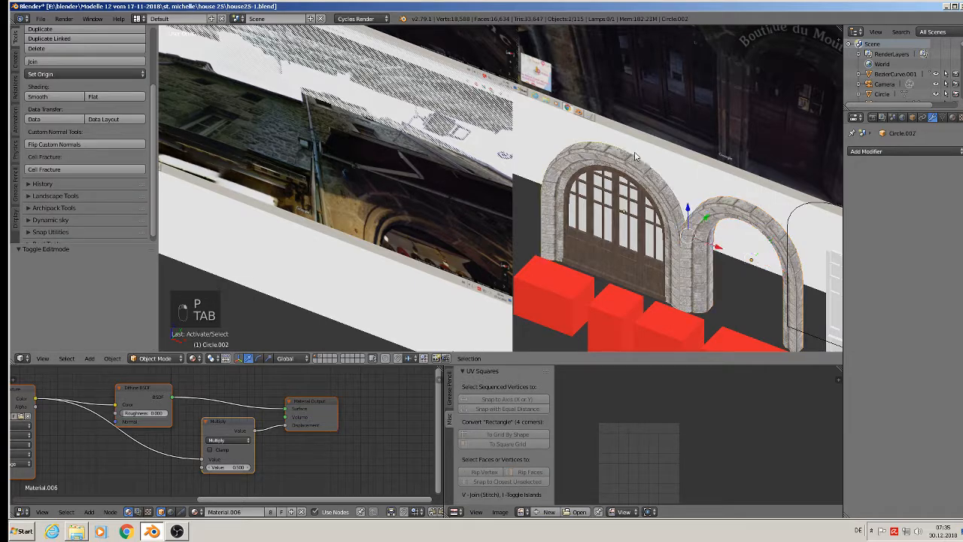
left_click_drag(706, 247, 581, 211)
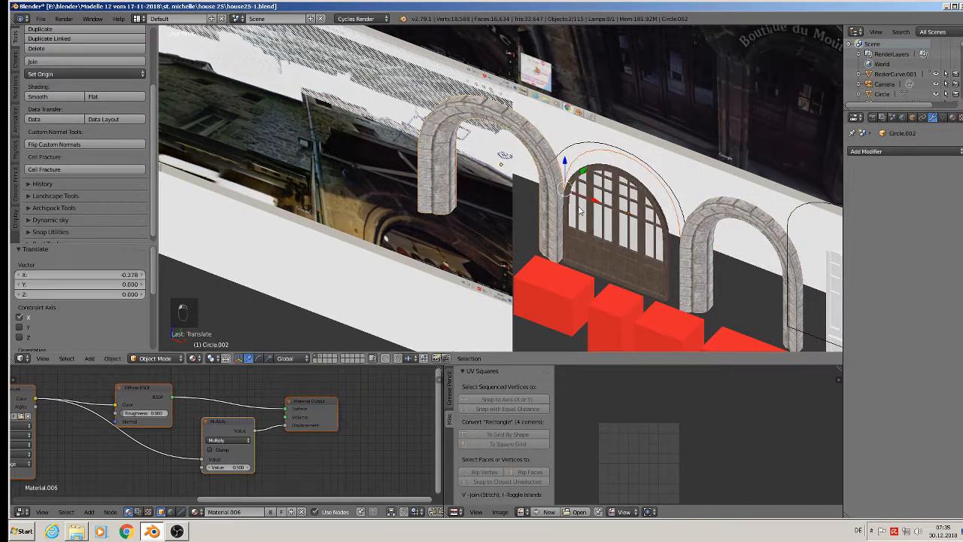
key("ctrl+z")
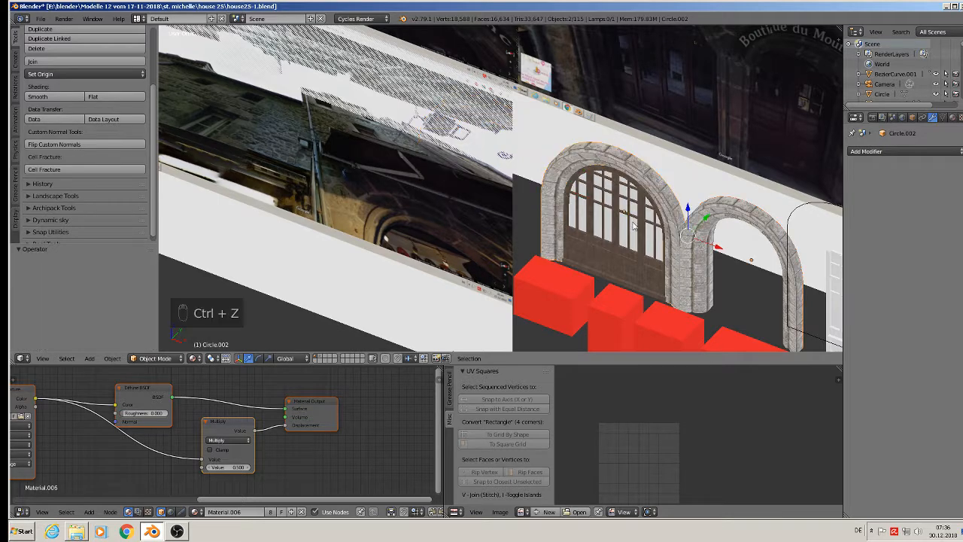
right_click(660, 177)
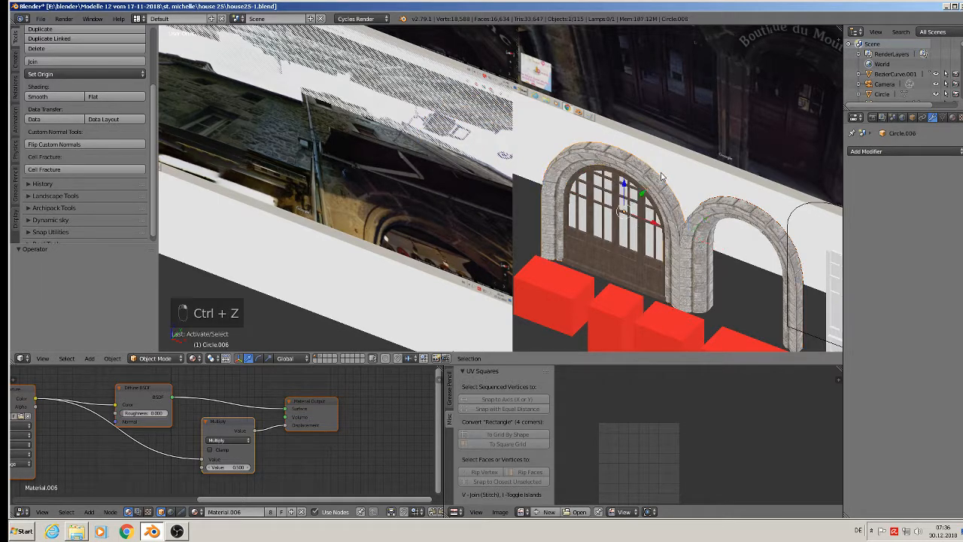
right_click(737, 197)
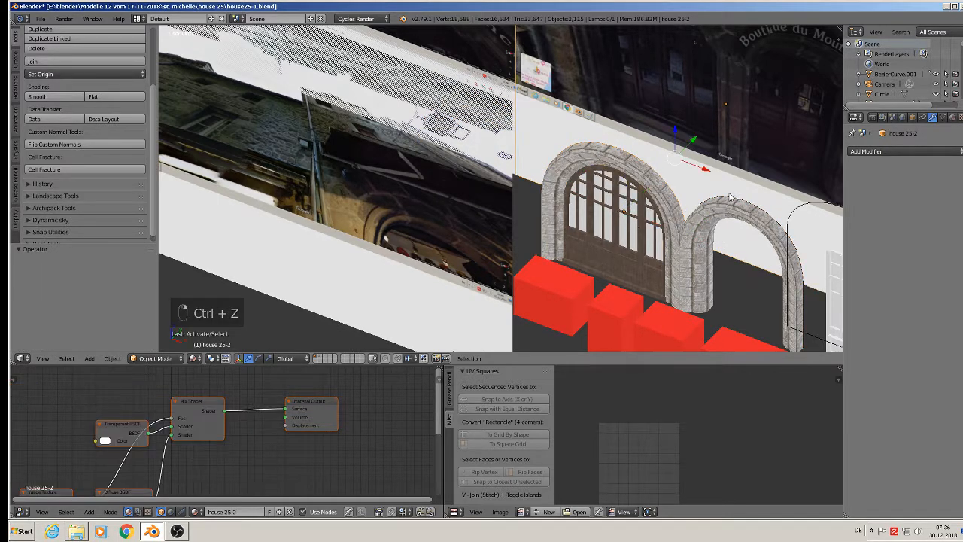
right_click(663, 174)
right_click(657, 174)
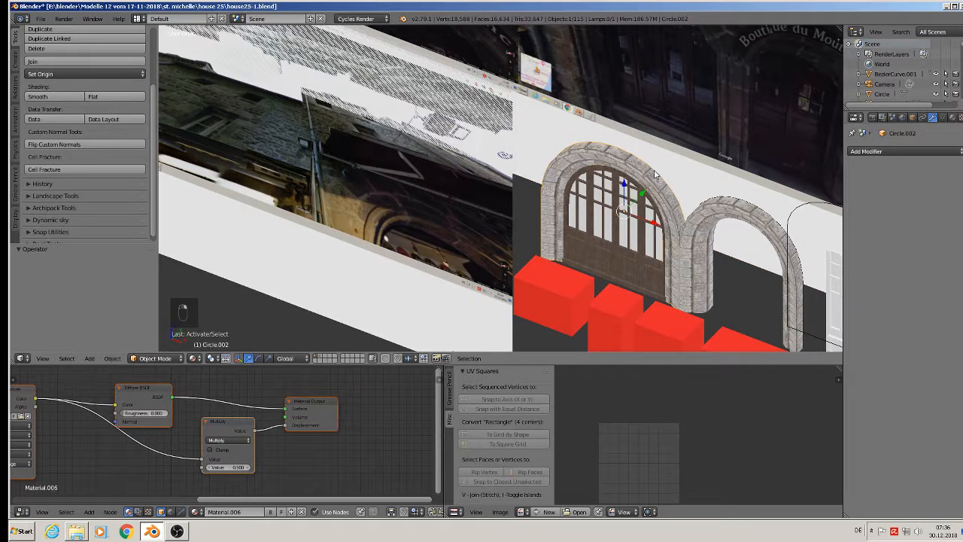
left_click_drag(651, 223, 631, 216)
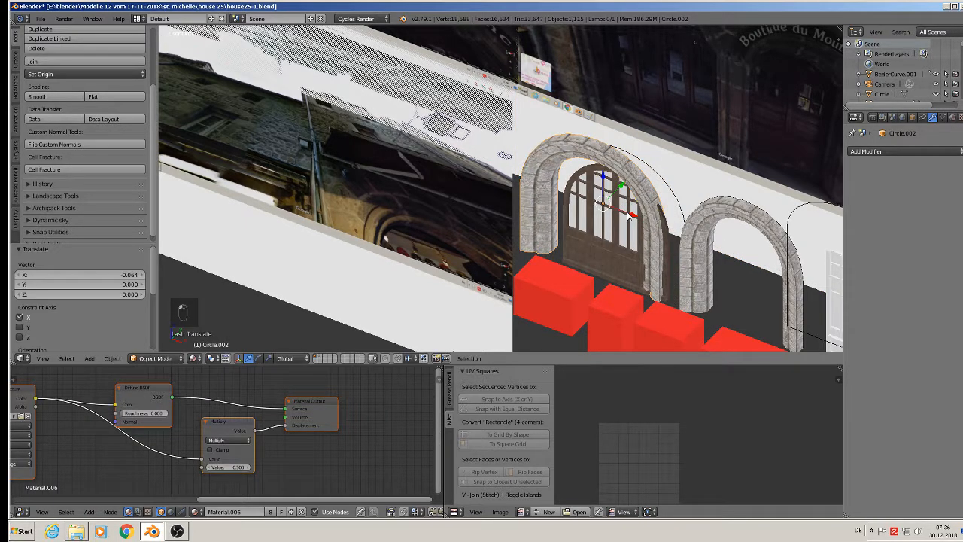
key("ctrl+z")
Step: Try moving the glazed doorway's arch outline and the neighbouring arch together by -0.041 along X, and undo the move
right_click(663, 182)
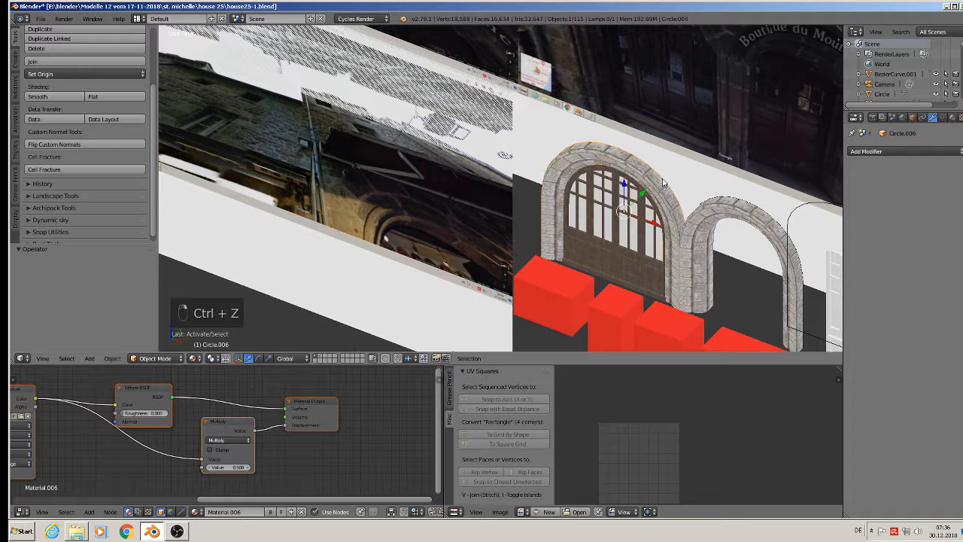
right_click(733, 200, "shift")
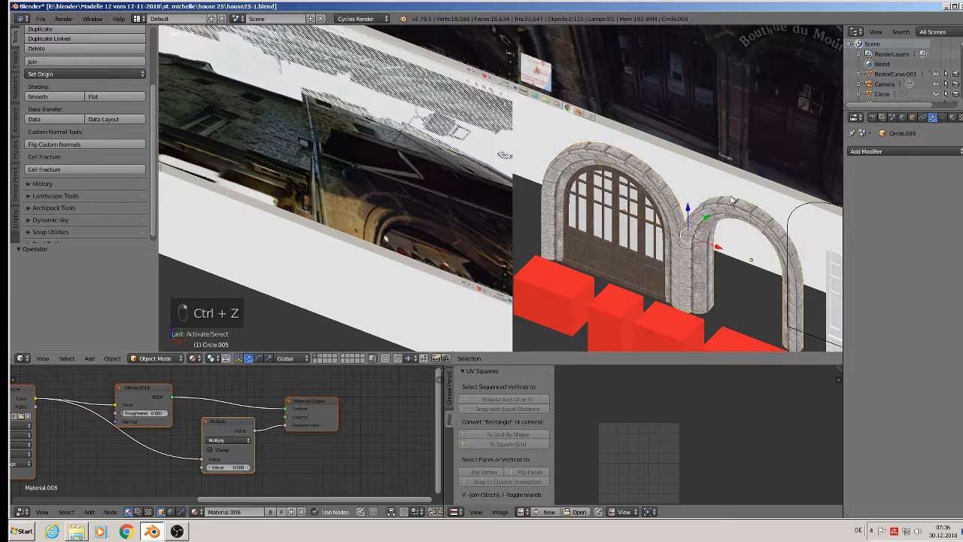
key("g")
key("x")
left_click(704, 243)
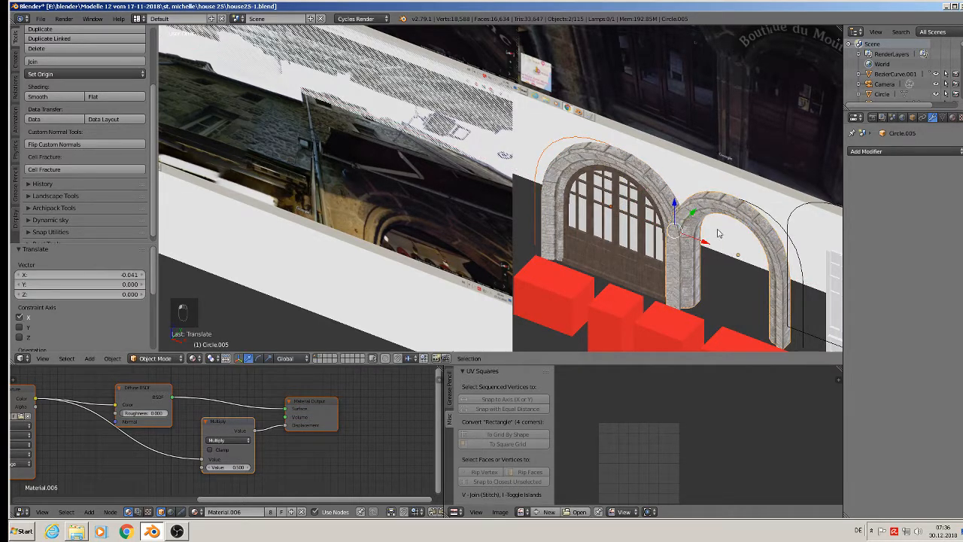
middle_click_drag(719, 234, 527, 148, "shift")
key("ctrl+z")
Step: Select the glazed doorway's stone arch and switch the viewport to wireframe display
scroll(540, 150, "up", 2)
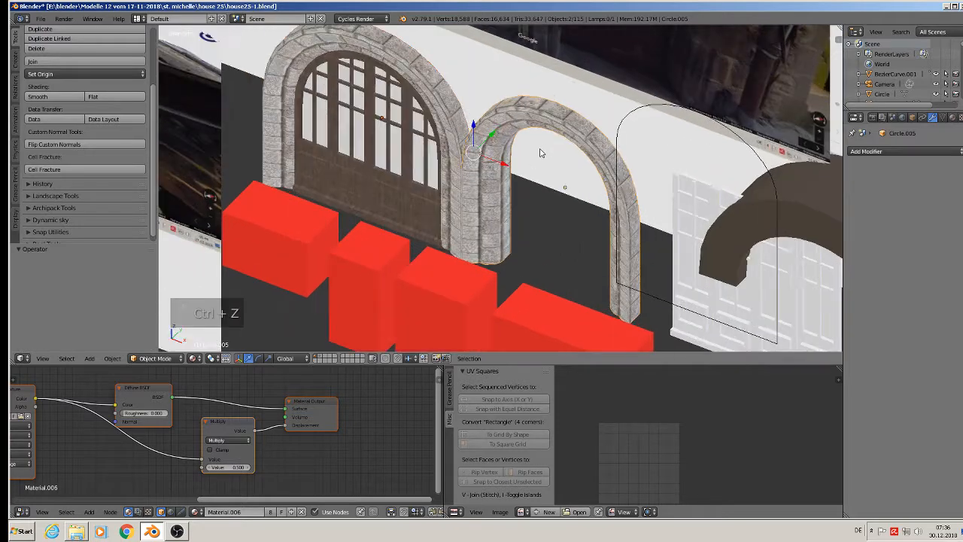
scroll(455, 124, "down", 3)
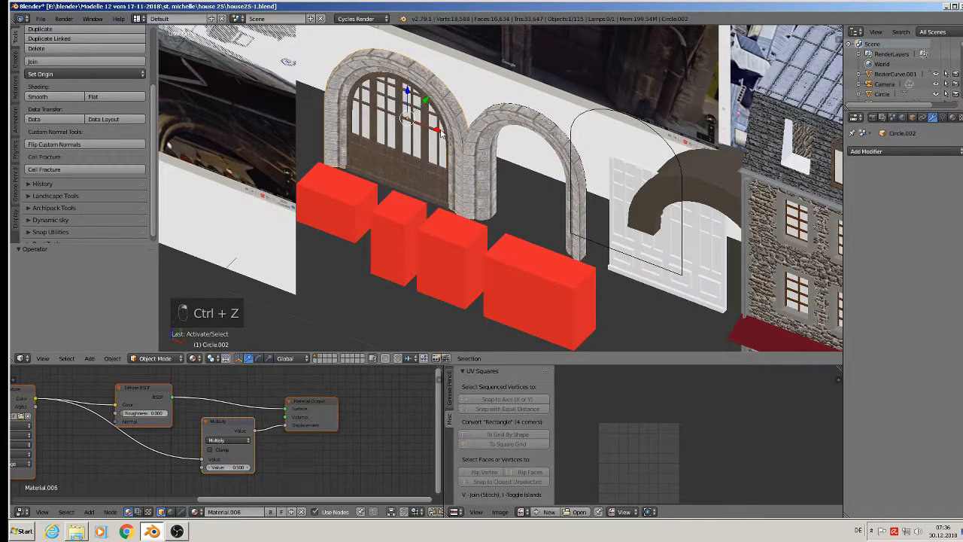
scroll(532, 136, "up", 3)
scroll(531, 136, "up", 6)
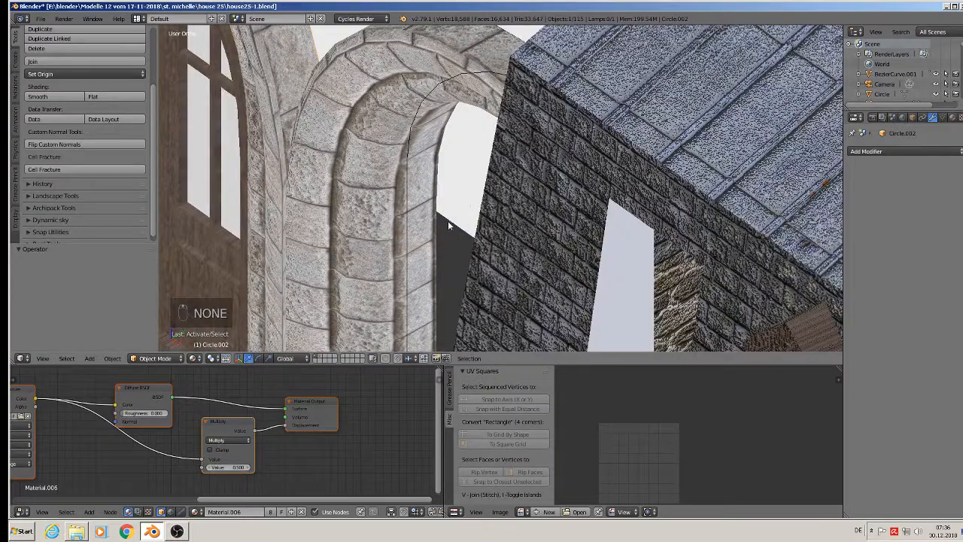
key("z")
scroll(527, 139, "down", 4)
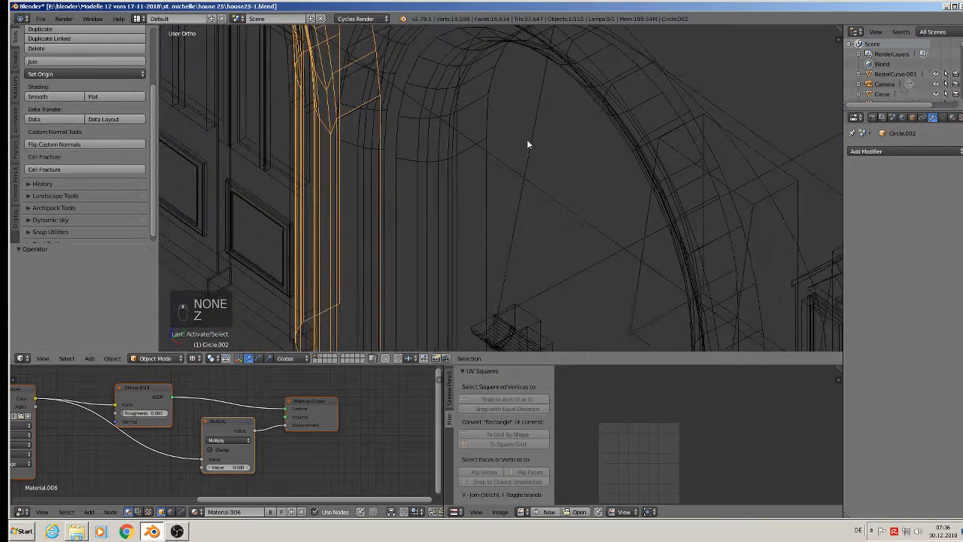
right_click(505, 162, "shift")
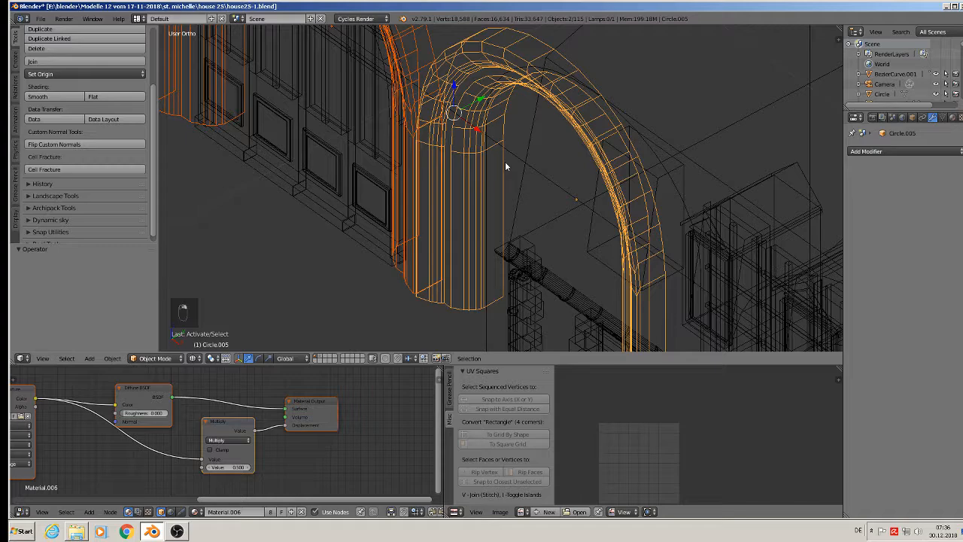
right_click(505, 161, "shift")
right_click(505, 162, "shift")
right_click(505, 161, "shift")
right_click(504, 158, "shift")
middle_click_drag(492, 136, 540, 280, "shift")
scroll(490, 151, "up", 1)
right_click(490, 150)
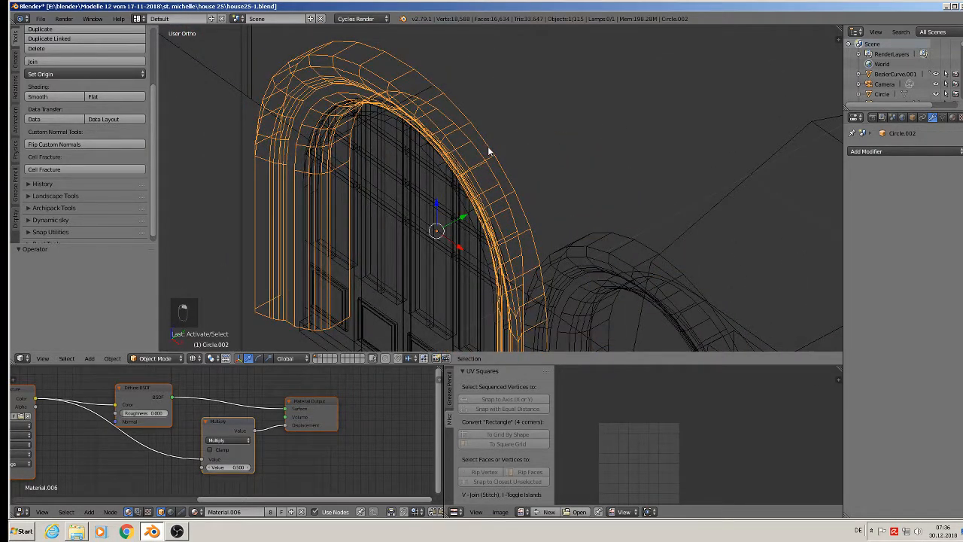
Step: Select the outline around the glazed doorway's stone arch and move it -0.167 along Y
scroll(495, 151, "up", 3)
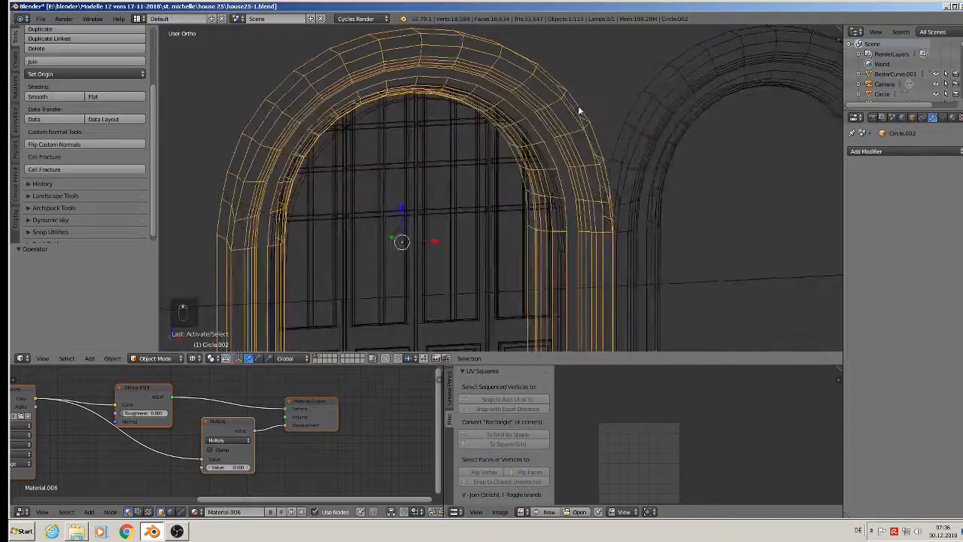
key("Tab")
key("Tab")
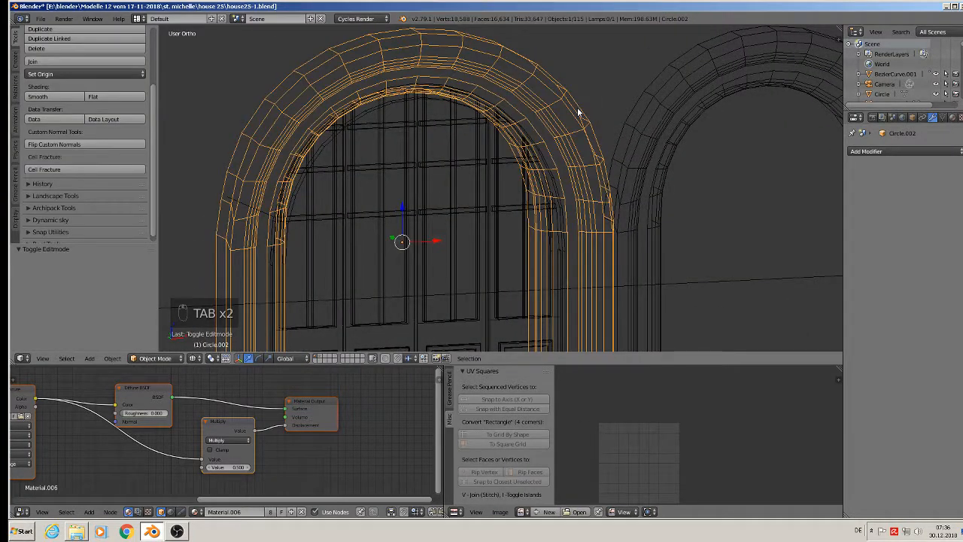
key("Tab")
key("Tab")
middle_click_drag(577, 108, 512, 88)
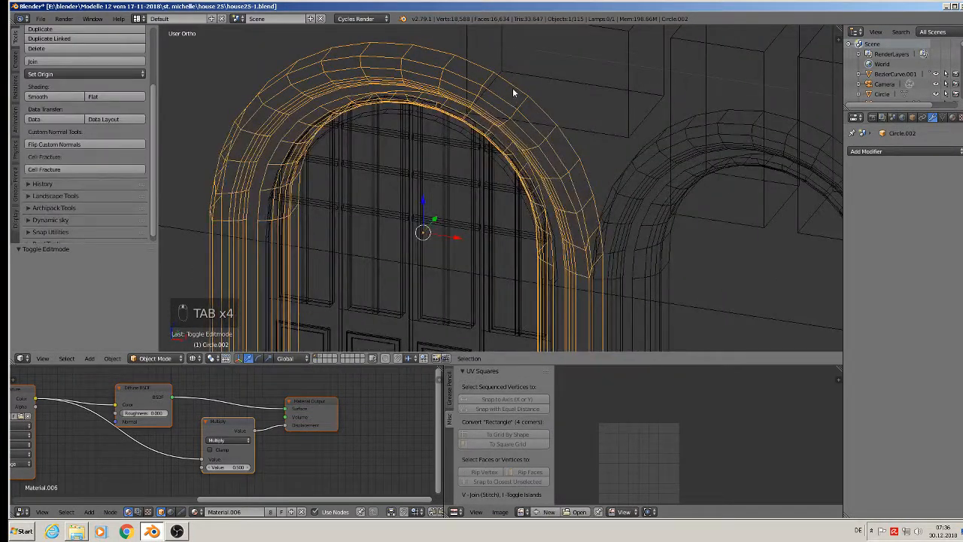
right_click(513, 91)
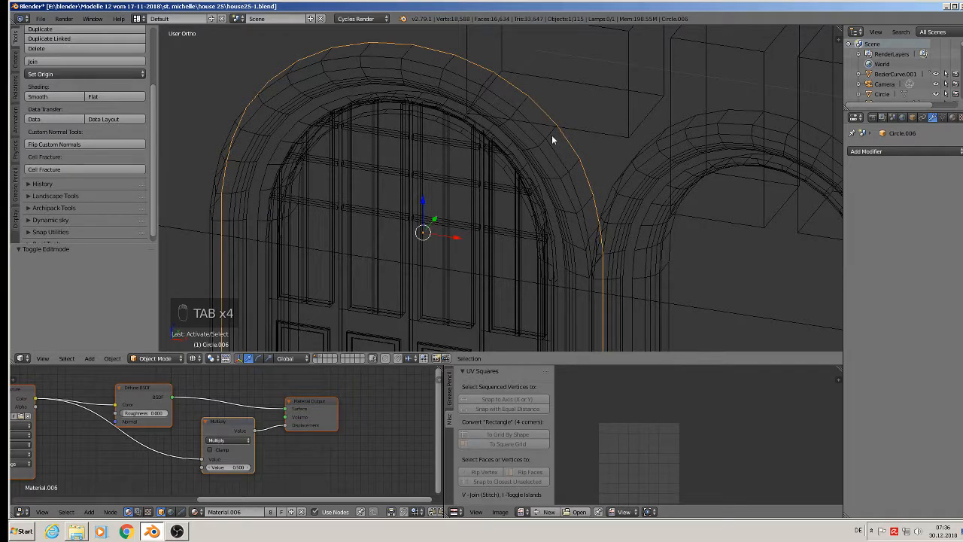
key("g")
key("y")
left_click(368, 280)
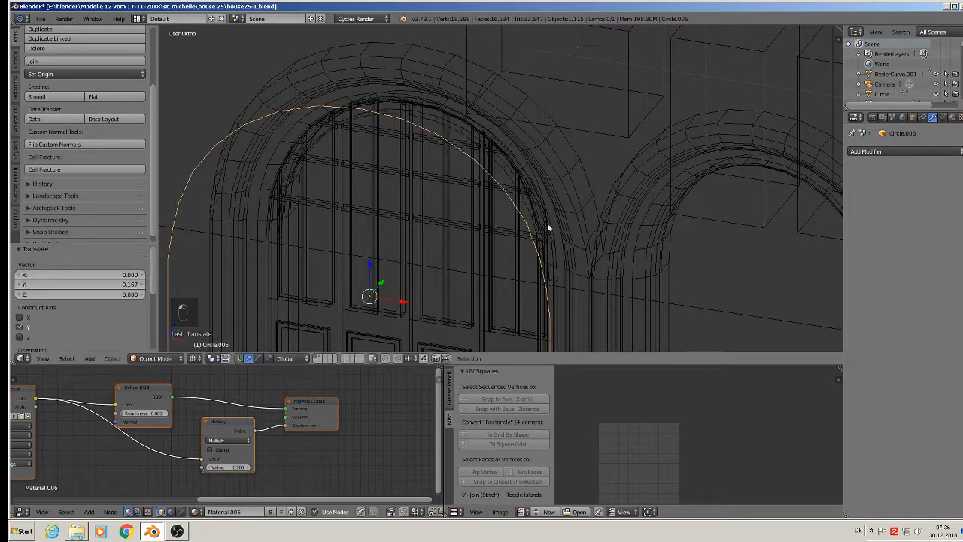
Step: Select the outline around the smaller open stone arch and move it -0.161 along Y
right_click(709, 109)
right_click(710, 109)
right_click(710, 109)
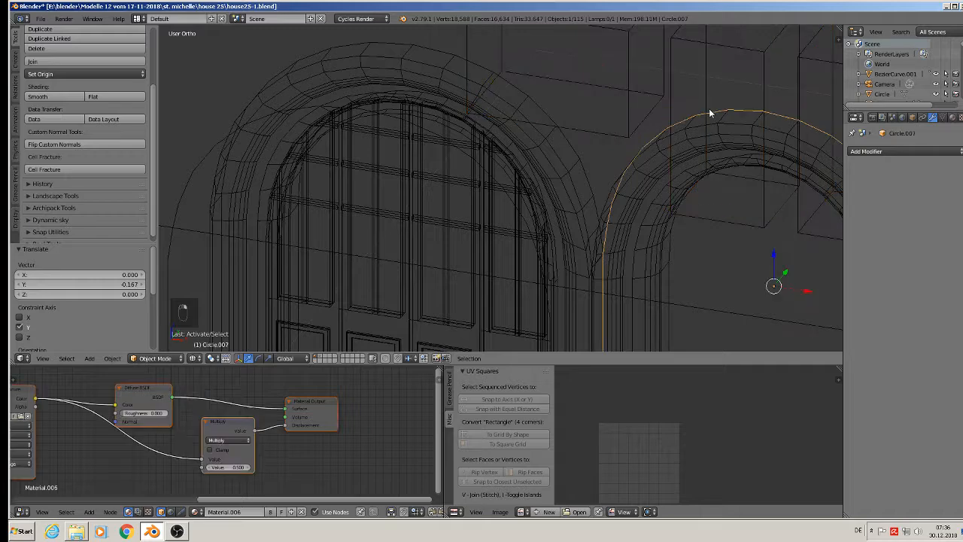
middle_click_drag(710, 109, 689, 217)
key("g")
key("y")
left_click(667, 209)
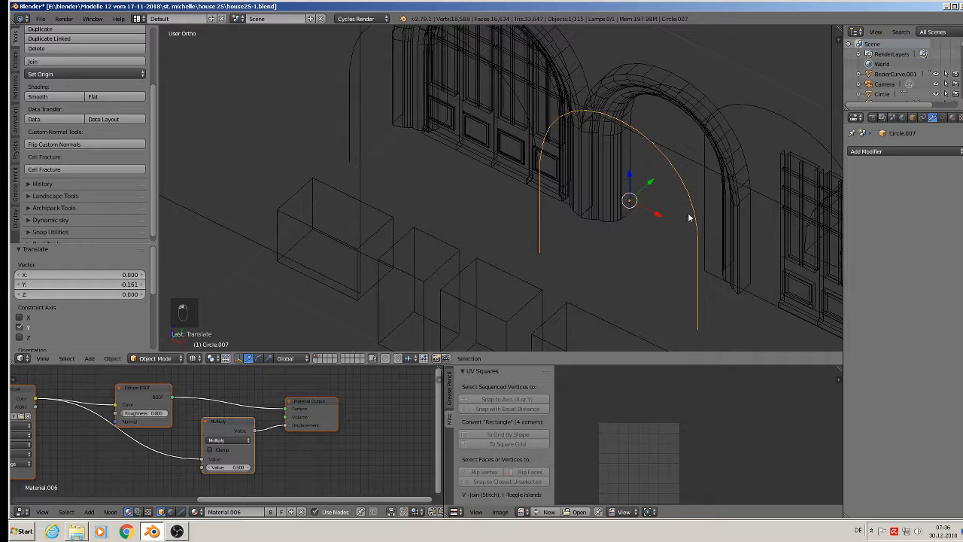
Step: Switch the viewport out of wireframe display and join the two arch outlines into one object
left_click(194, 358)
left_click(222, 304)
middle_click_drag(332, 279, 484, 208)
right_click(487, 206, "shift")
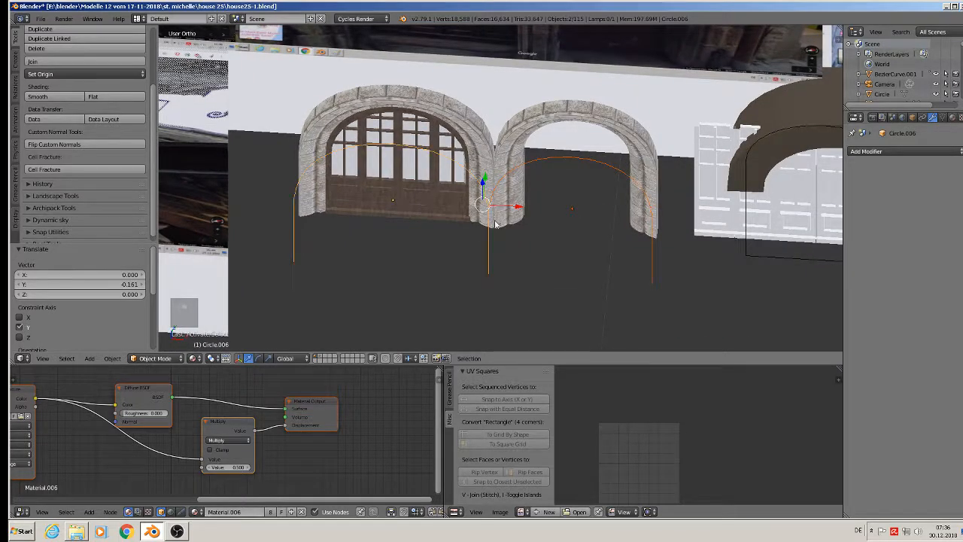
scroll(495, 232, "down", 5)
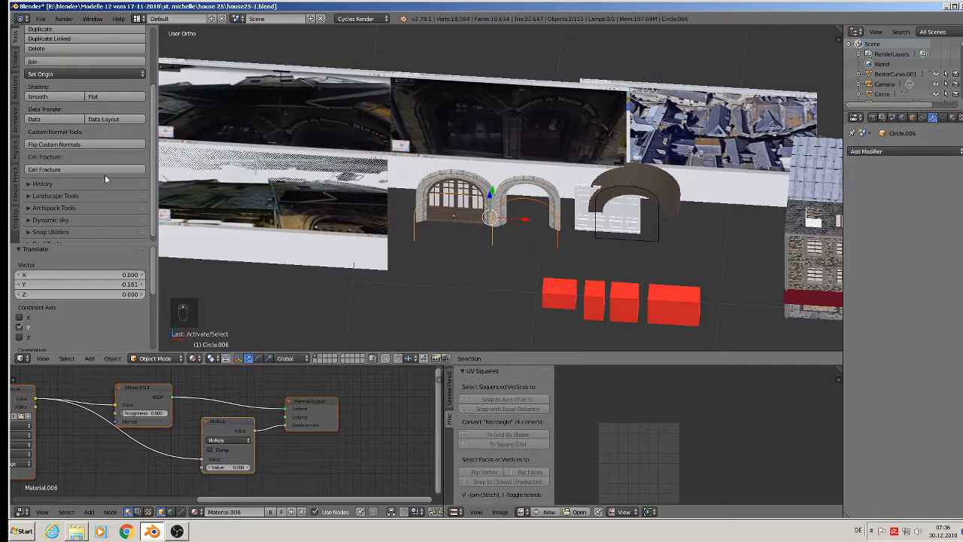
left_click(66, 61)
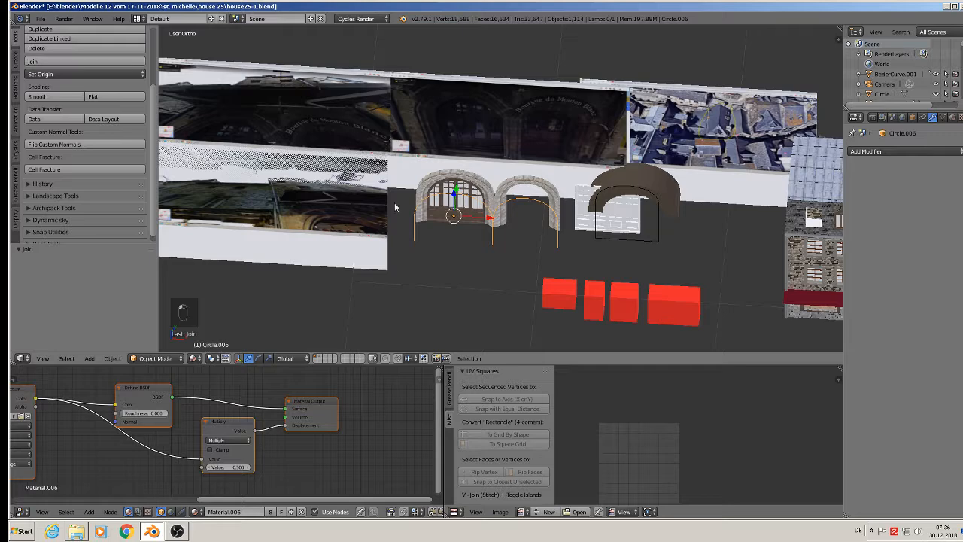
Step: Move the joined arch outlines -1.853 along X and -1.664 along Y, clear of the reference images
scroll(481, 229, "down", 3)
key("g")
key("x")
left_click(237, 211)
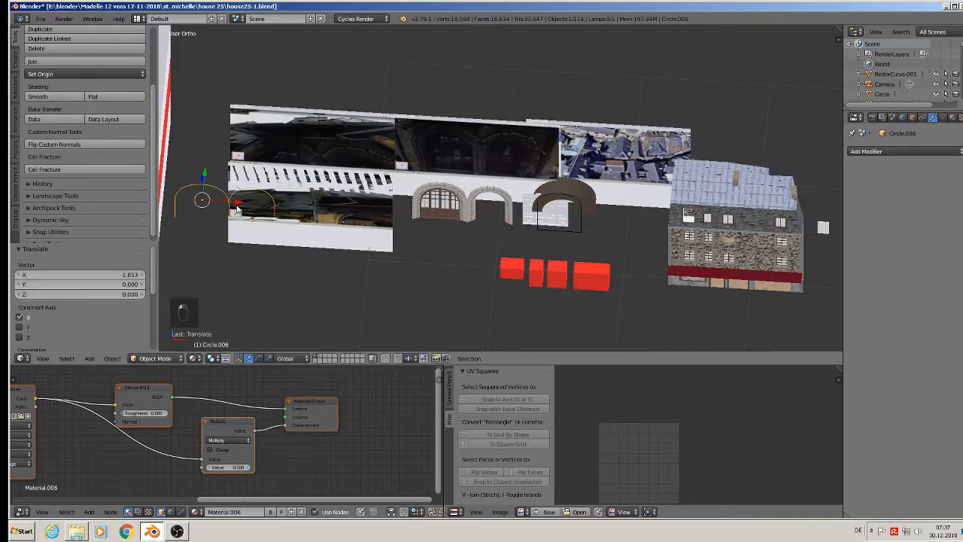
middle_click_drag(275, 223, 420, 179)
scroll(420, 179, "up", 3)
key("g")
key("y")
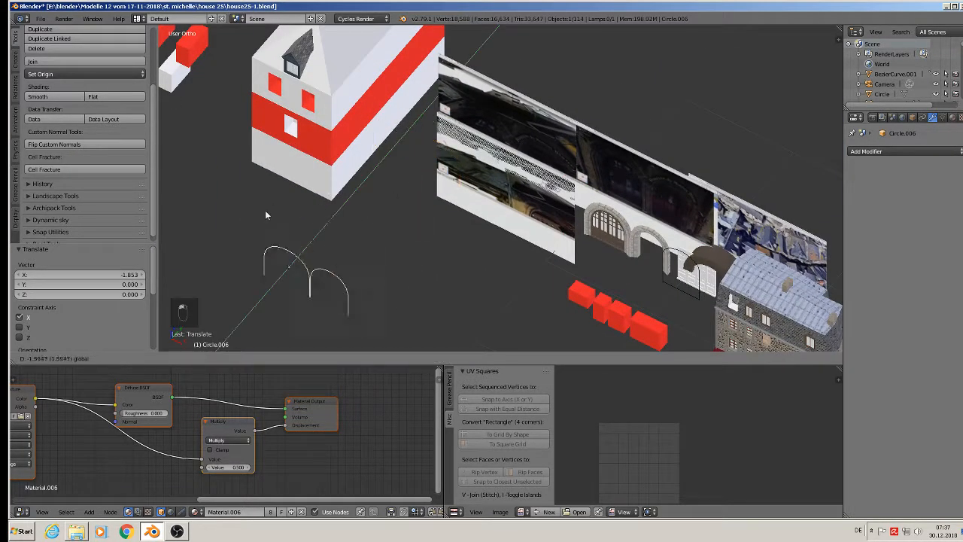
left_click(265, 211)
middle_click_drag(292, 278, 455, 203, "shift")
scroll(467, 205, "up", 5)
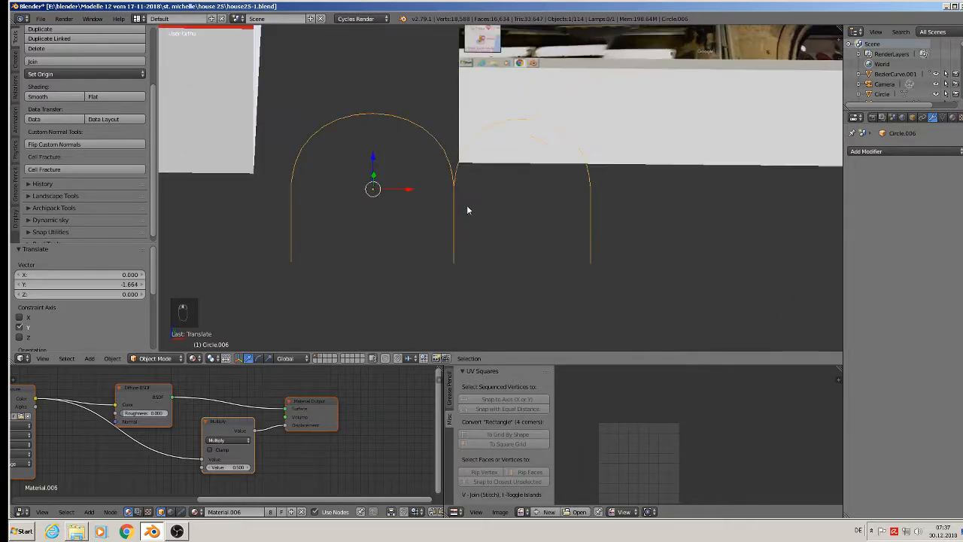
Step: In Edit Mode, connect the two feet of the larger arch outline with a straight bottom edge
key("Tab")
scroll(462, 187, "up", 2)
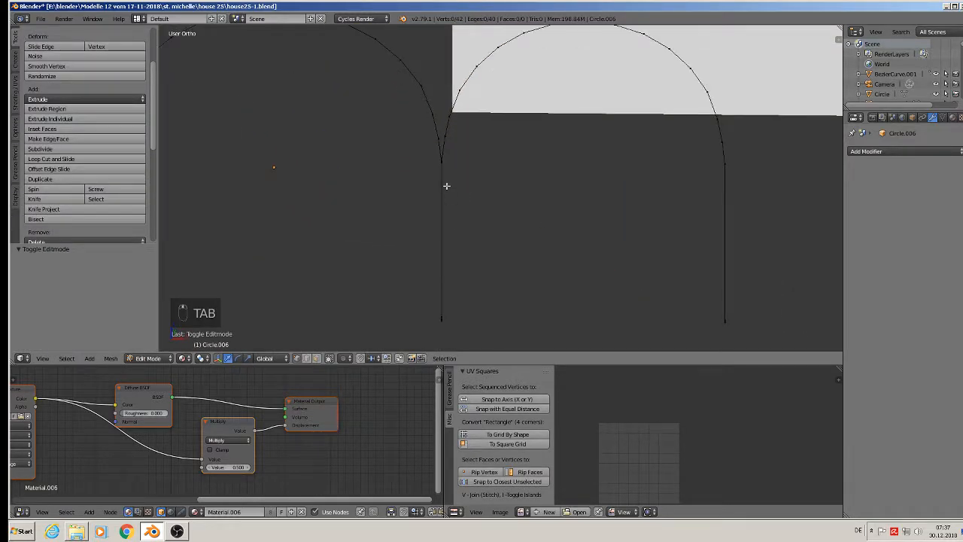
scroll(482, 282, "down", 2)
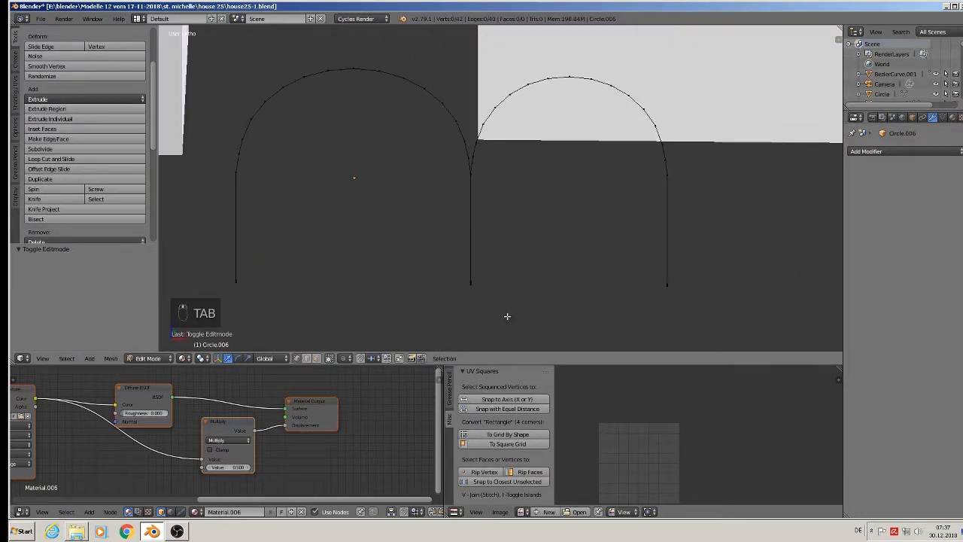
right_click(471, 285)
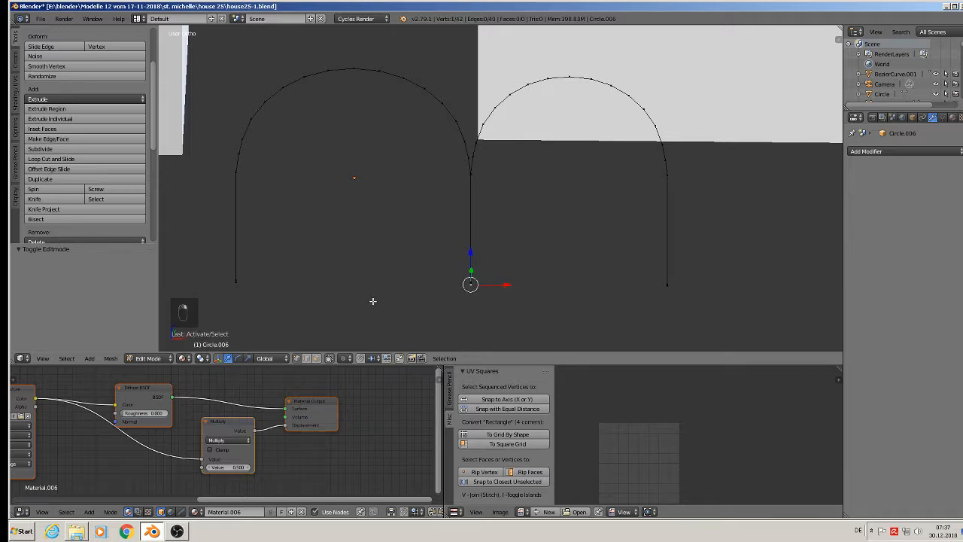
right_click(237, 286, "ctrl")
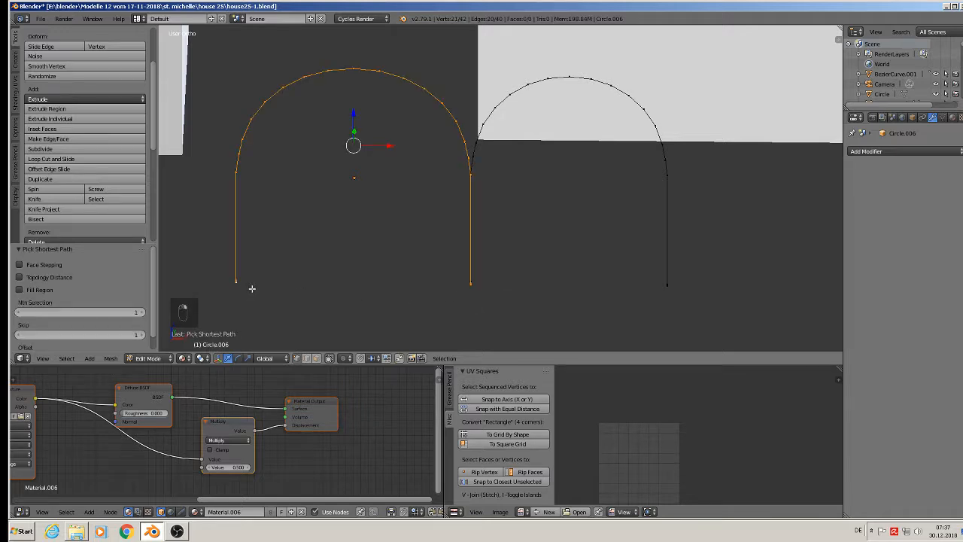
right_click(253, 289)
right_click(472, 287, "ctrl")
right_click(472, 287)
right_click(235, 285, "shift")
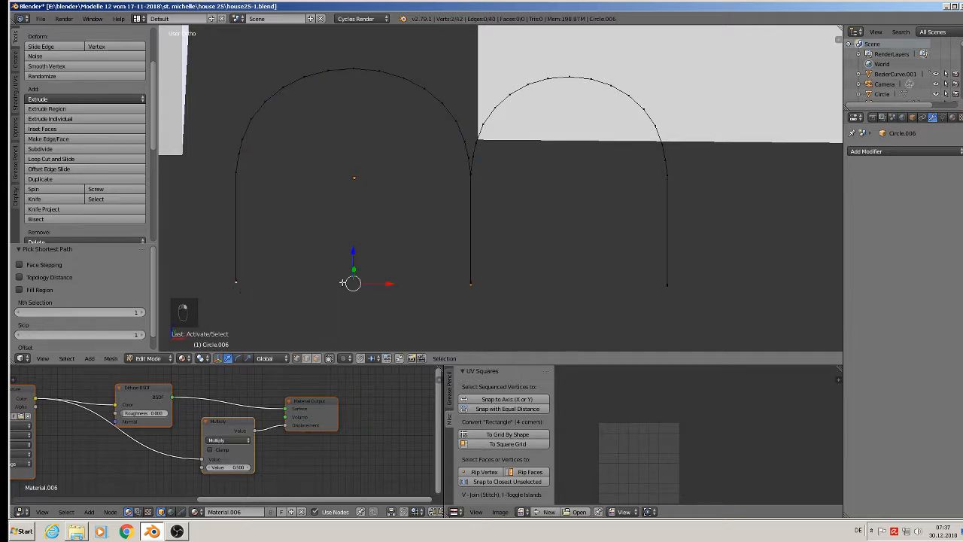
key("f")
Step: Connect the larger arch's inner foot to the outer foot of the smaller arch with a bottom edge
right_click(494, 289)
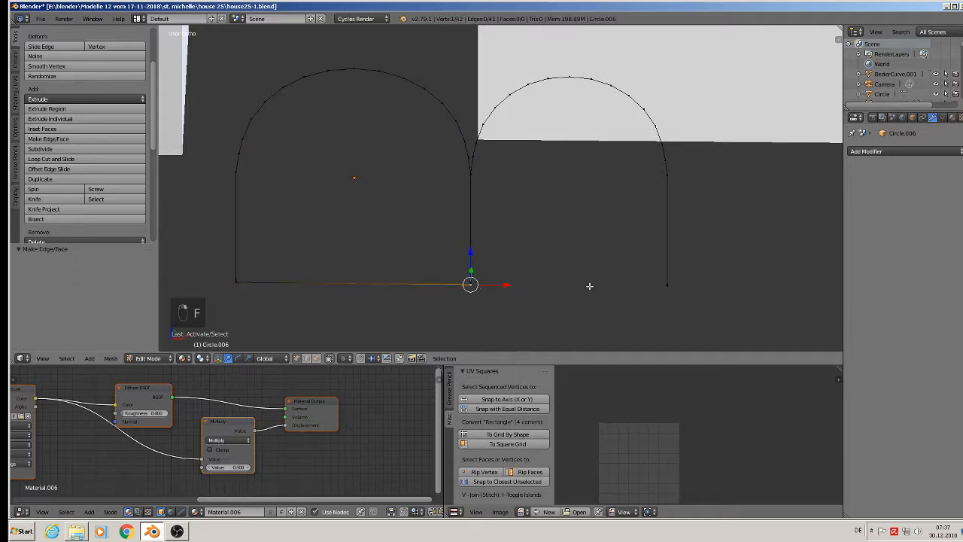
right_click(677, 286, "shift")
key("f")
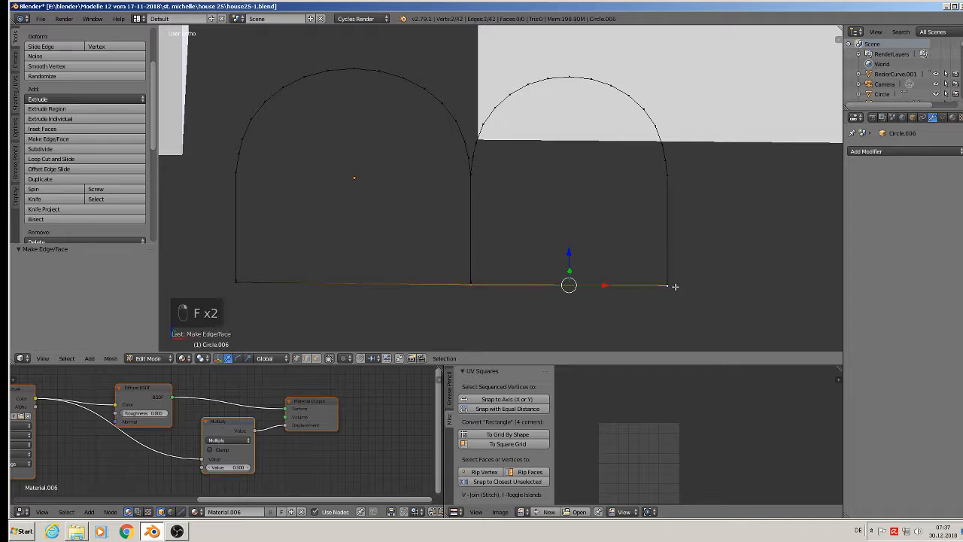
Step: Select the whole mesh and fill the closed arch outline with a face
key("a")
key("a")
middle_click_drag(565, 271, 512, 304)
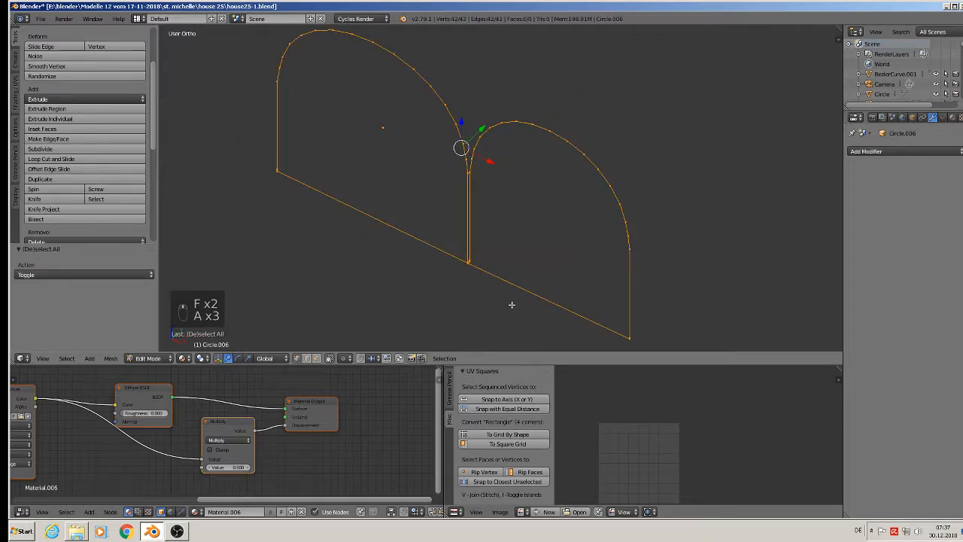
key("f")
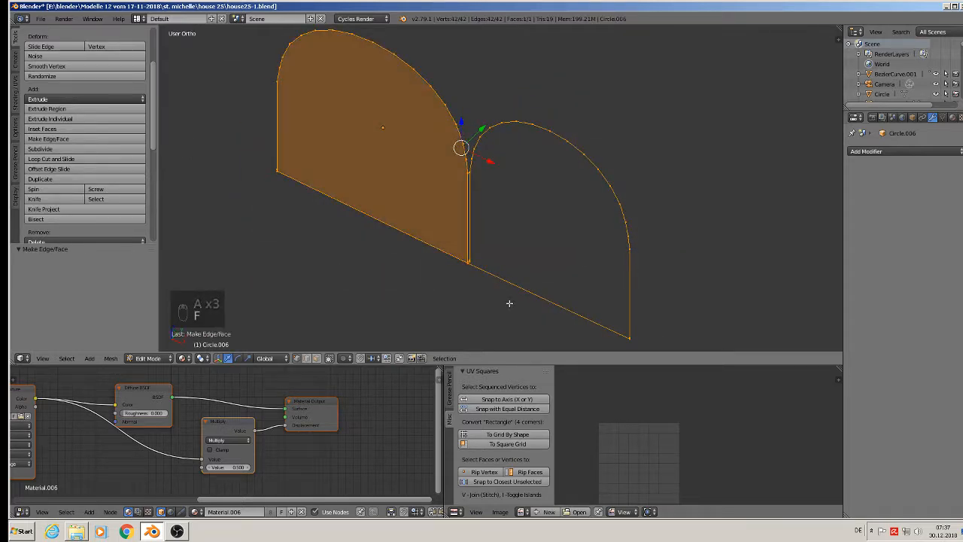
Step: Select the bottom edge of the unfilled smaller arch and subdivide it with one cut
right_click(477, 153, "alt")
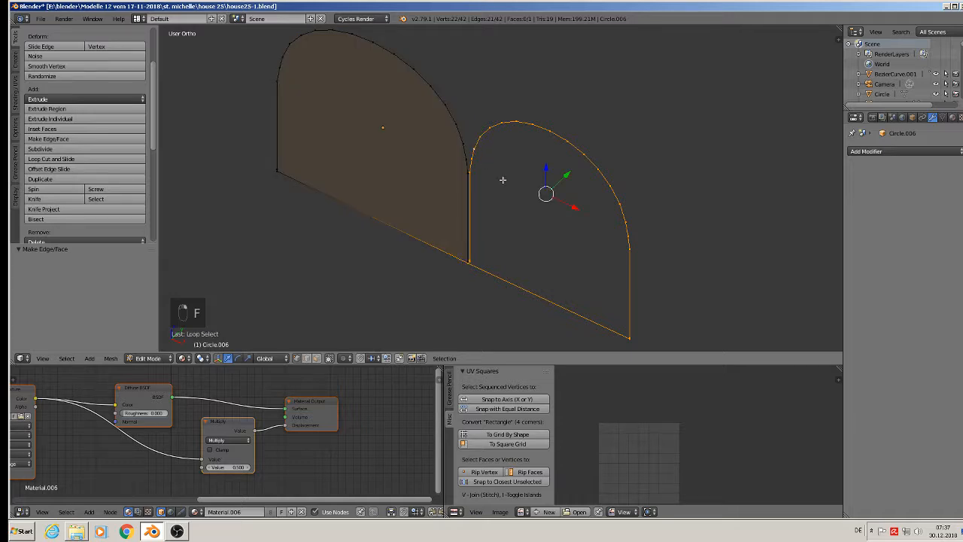
scroll(499, 249, "up", 5)
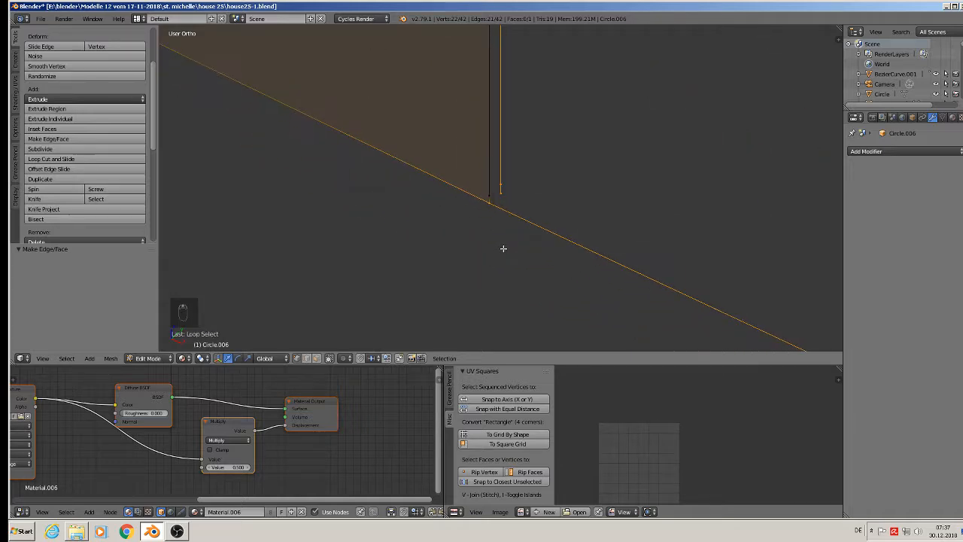
scroll(503, 249, "down", 2)
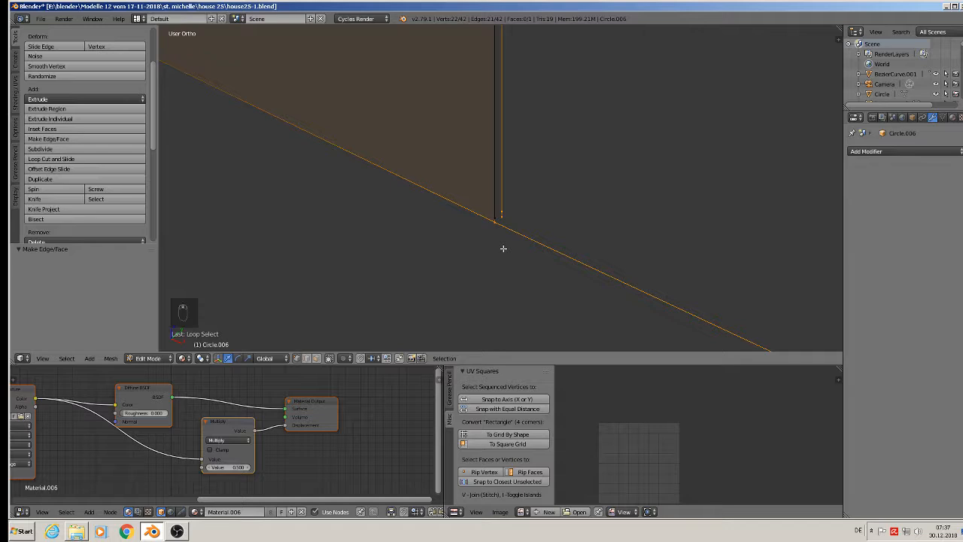
scroll(504, 248, "down", 4)
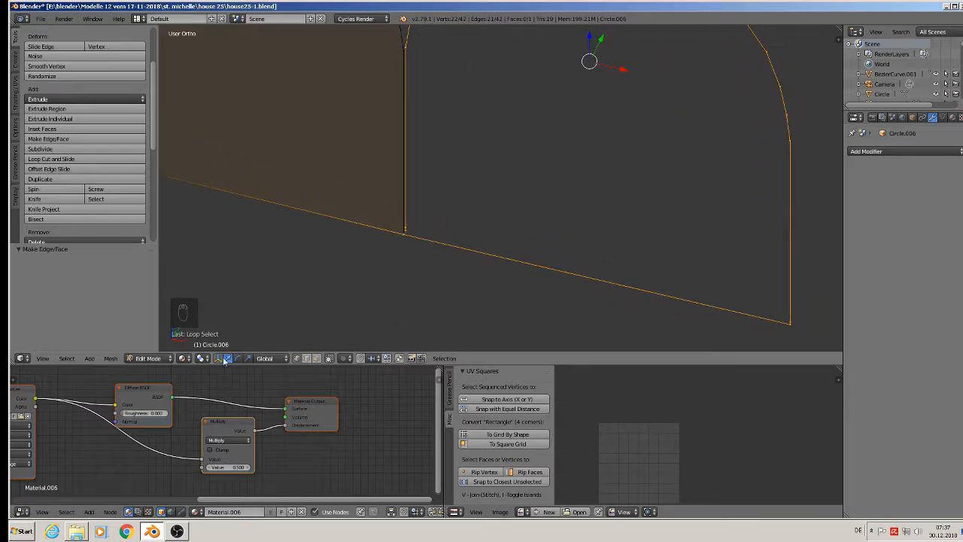
left_click(316, 359)
right_click(469, 247)
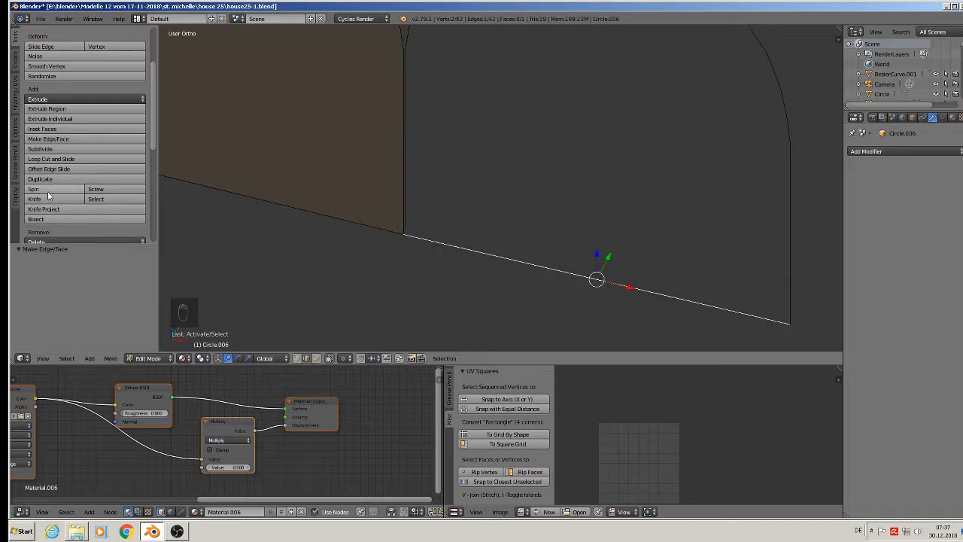
left_click(41, 149)
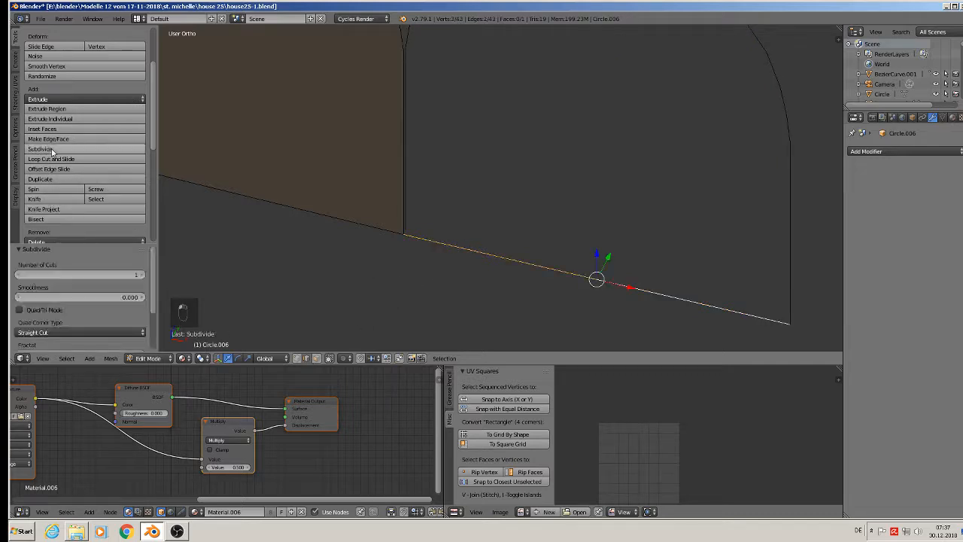
Step: Move the bottom edge's new midpoint vertex -0.176 along X, next to the smaller arch's inner foot
left_click(307, 358)
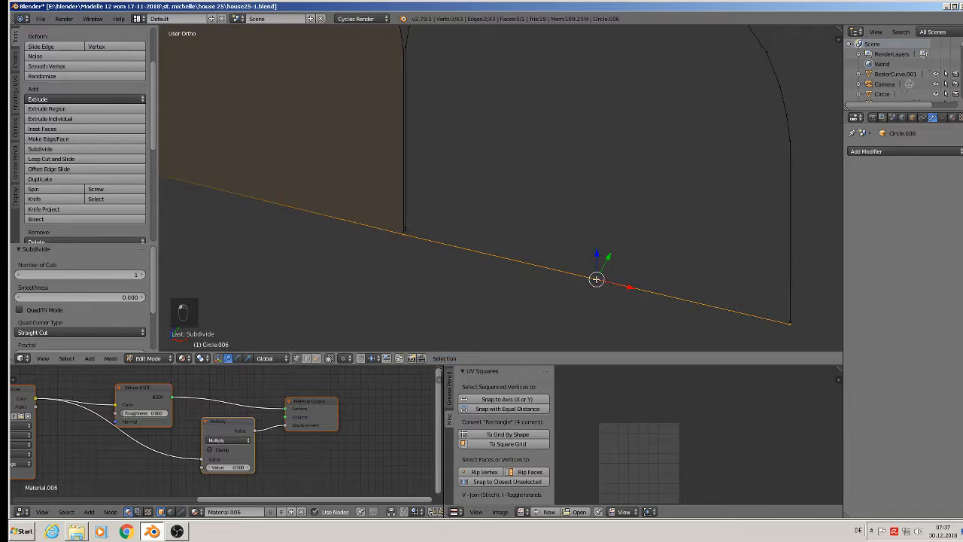
right_click(596, 280)
key("g")
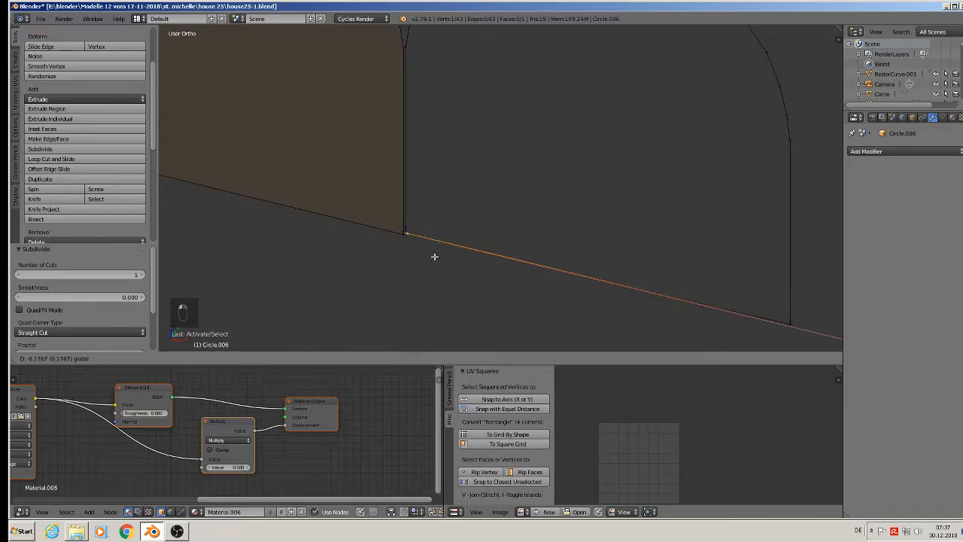
left_click(434, 257)
middle_click_drag(434, 256, 422, 210)
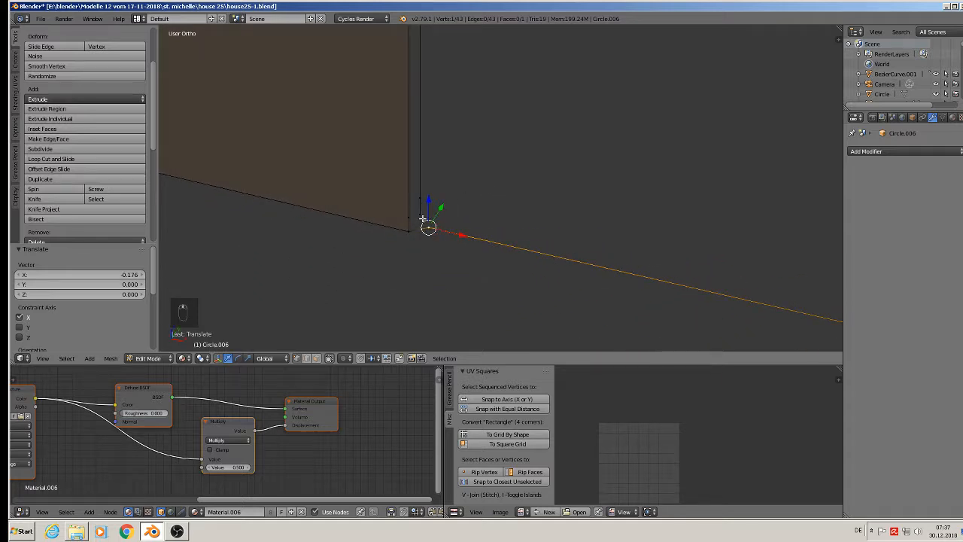
Step: Delete the short edge linking the larger arch's corner to the smaller arch's bottom edge
left_click(305, 359)
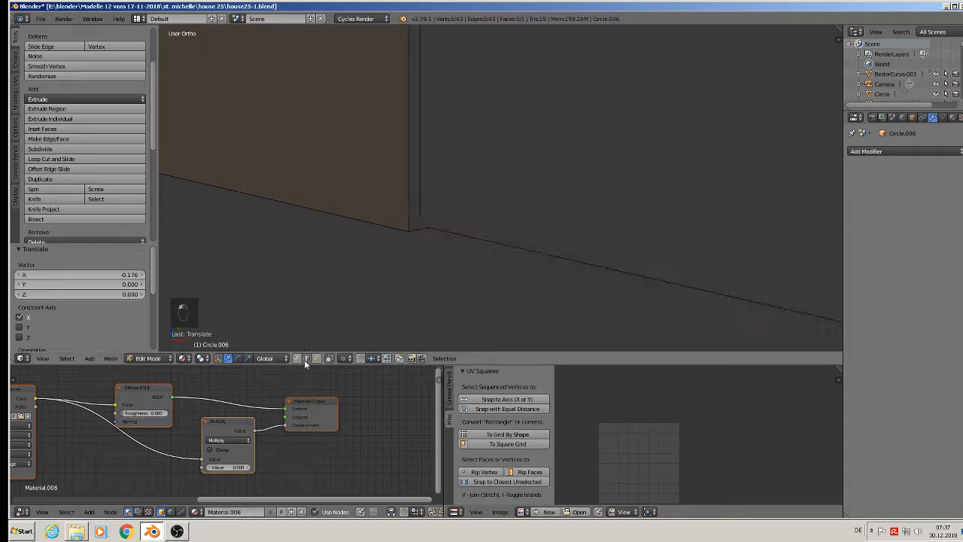
right_click(421, 233)
key("x")
left_click(417, 275)
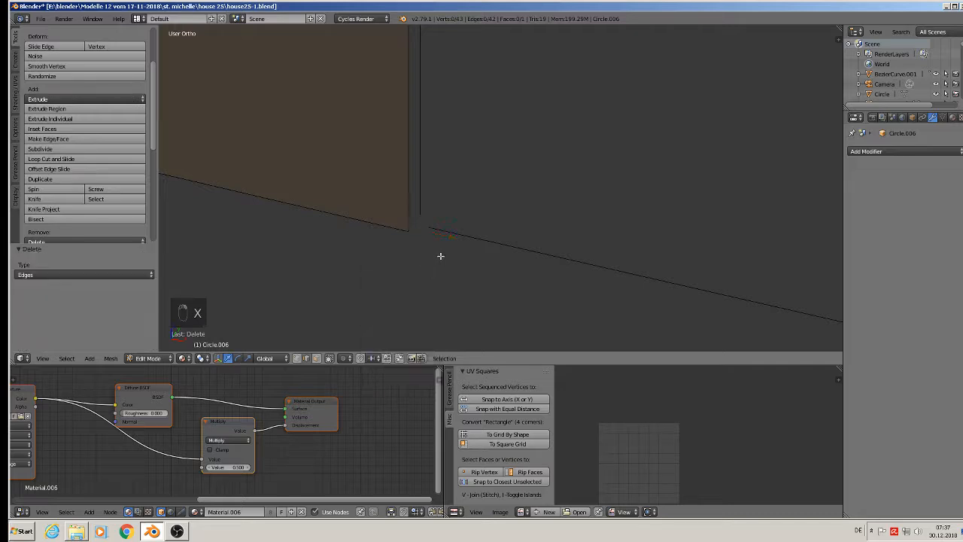
Step: Merge the loose end vertex of the smaller arch's bottom edge into the arch's inner foot vertex, using At Last
right_click(433, 231)
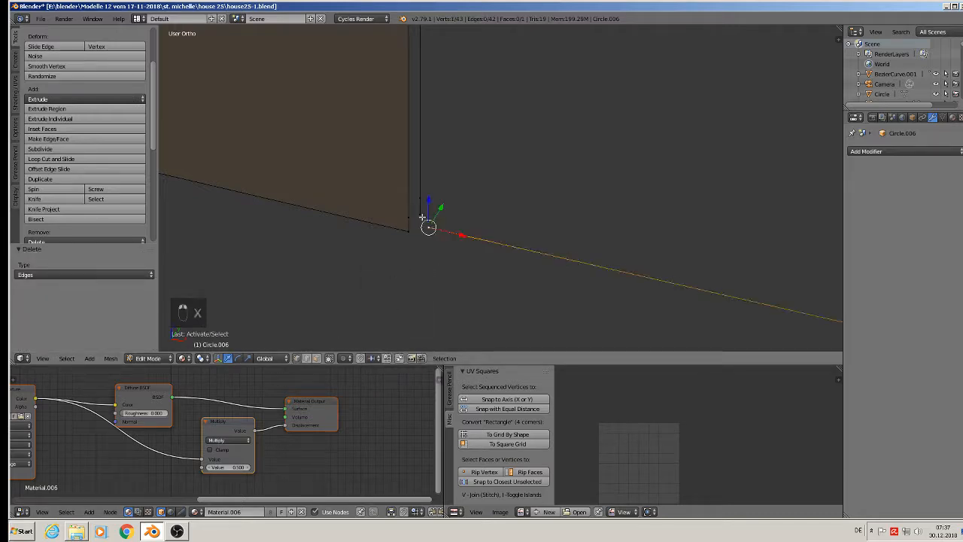
right_click(421, 216)
scroll(60, 192, "down", 3)
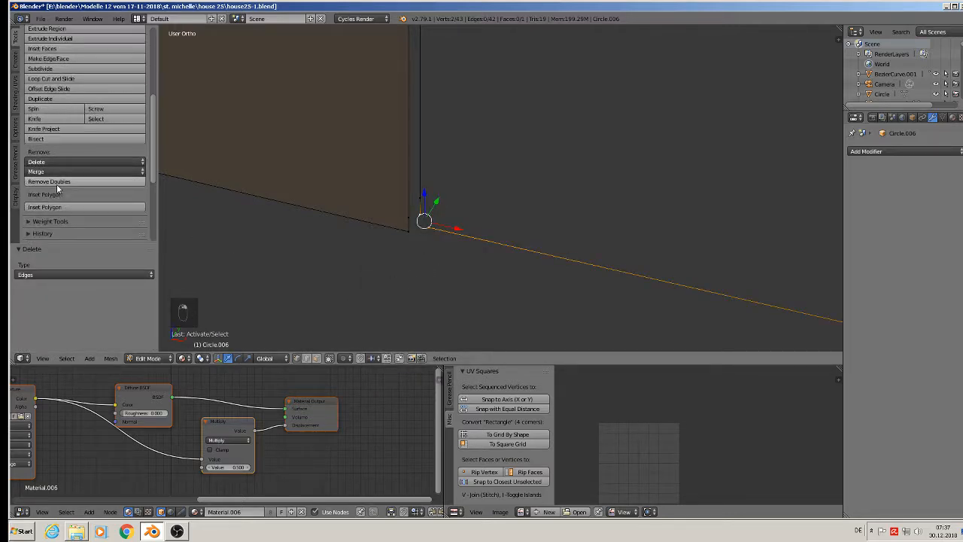
left_click(60, 172)
left_click(75, 196)
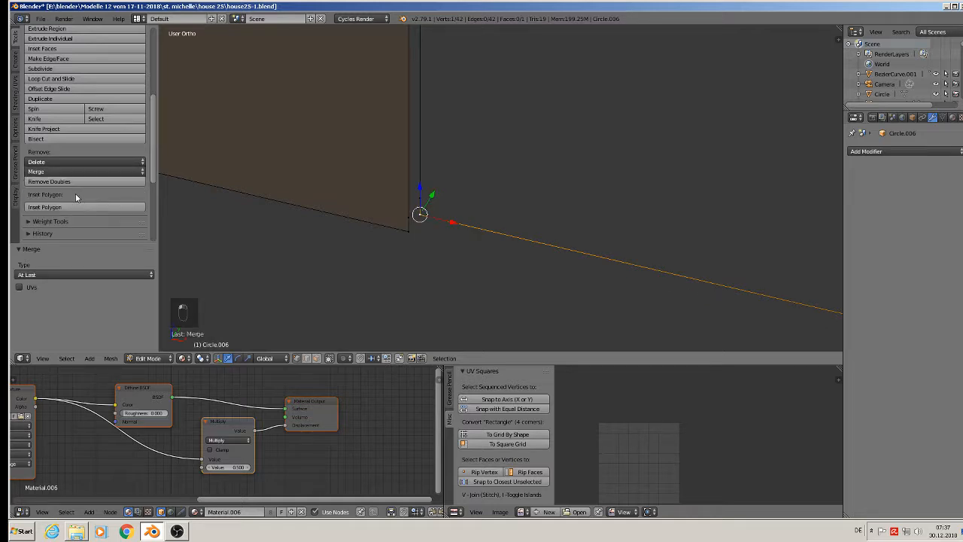
scroll(620, 254, "down", 3)
Step: Select the smaller arch's closed outline as a loop and fill it with a face
middle_click_drag(662, 264, 696, 254)
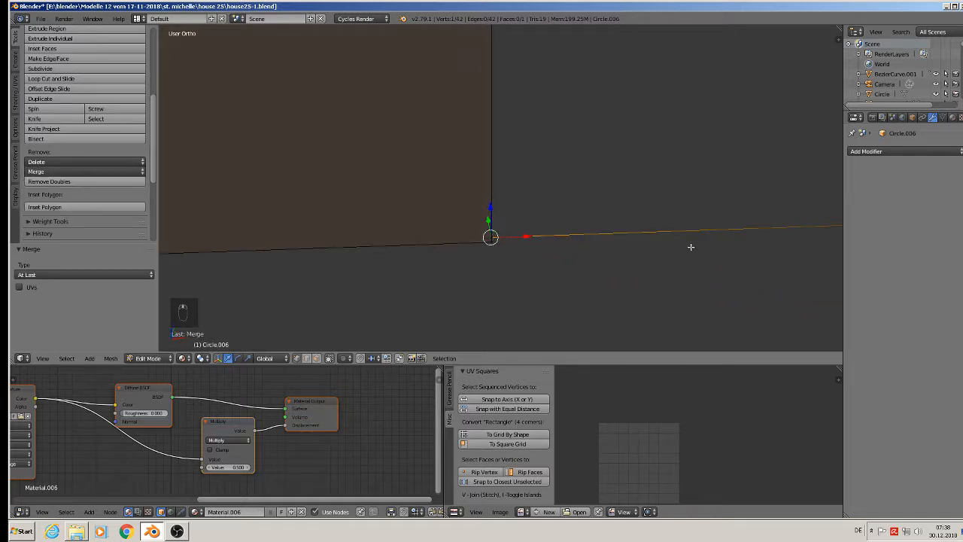
key("KP_1")
scroll(700, 249, "down", 1)
scroll(745, 275, "up", 2)
scroll(588, 317, "up", 1)
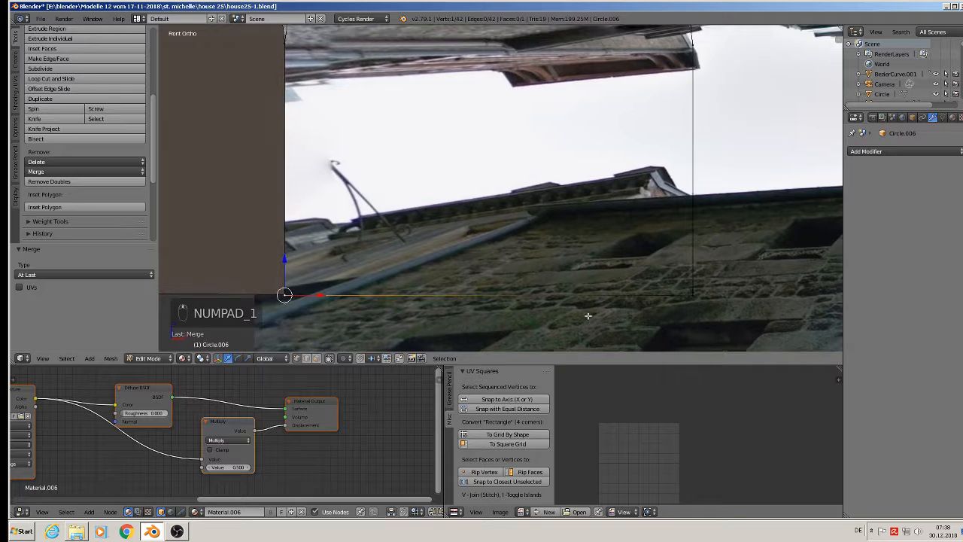
right_click(615, 295, "alt")
scroll(594, 276, "down", 1)
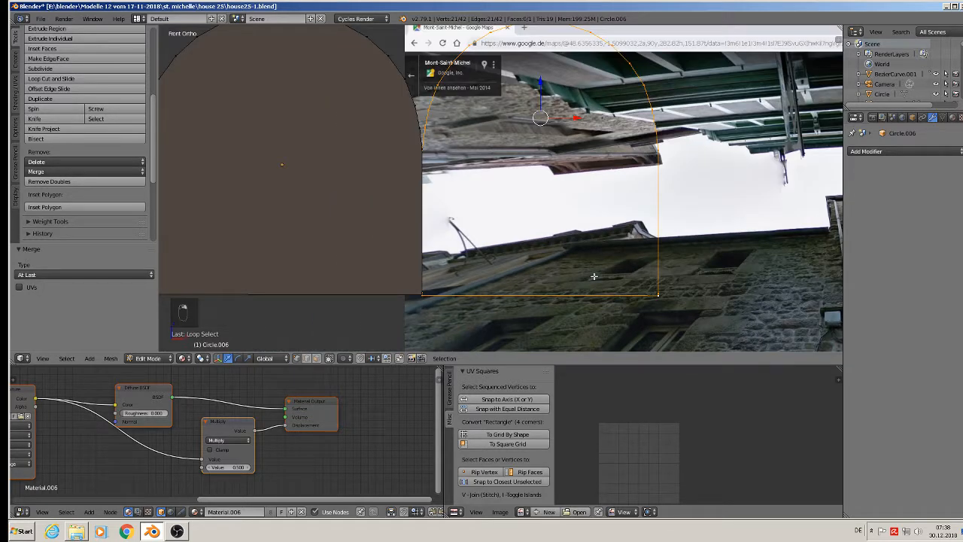
key("f")
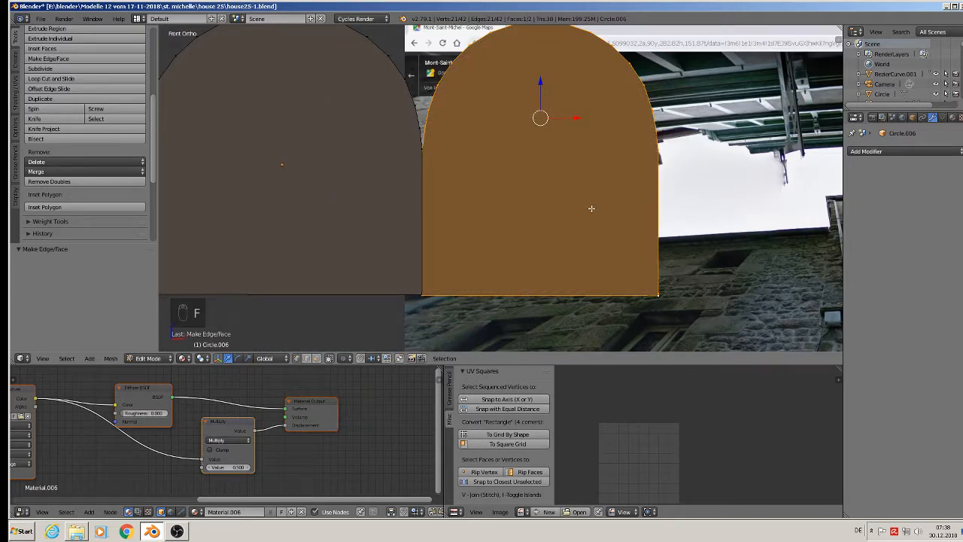
middle_click_drag(553, 213, 489, 264)
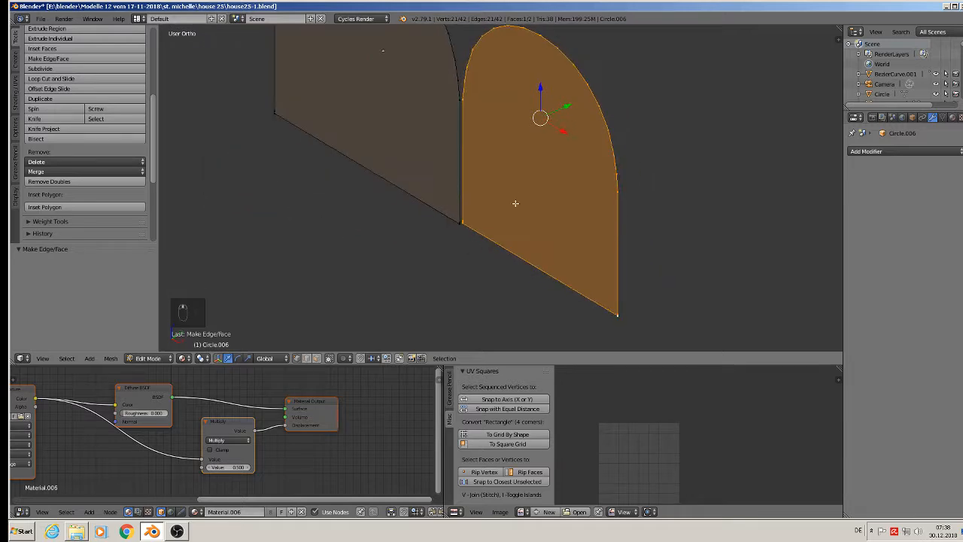
middle_click_drag(527, 198, 580, 218)
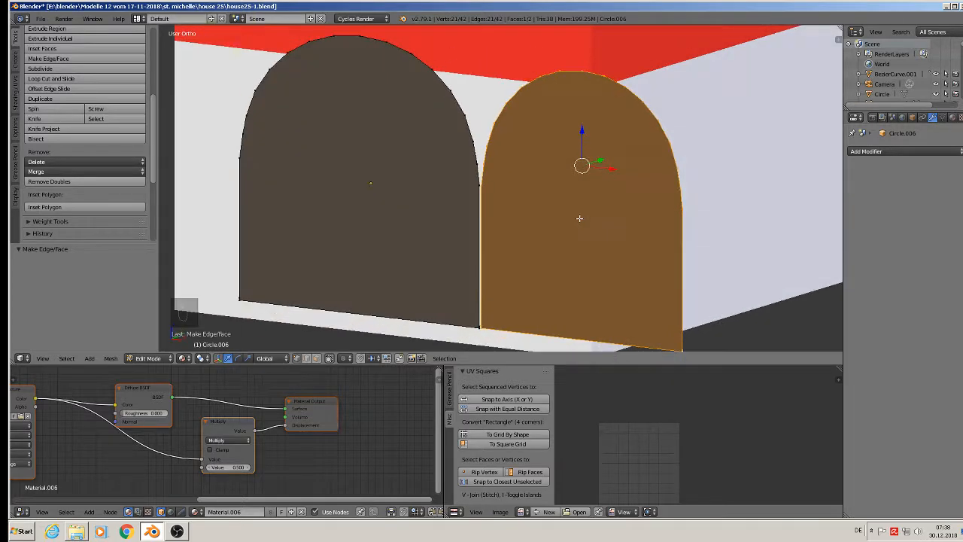
scroll(521, 267, "up", 3)
Step: Select the entire mesh of both arches
right_click(450, 129)
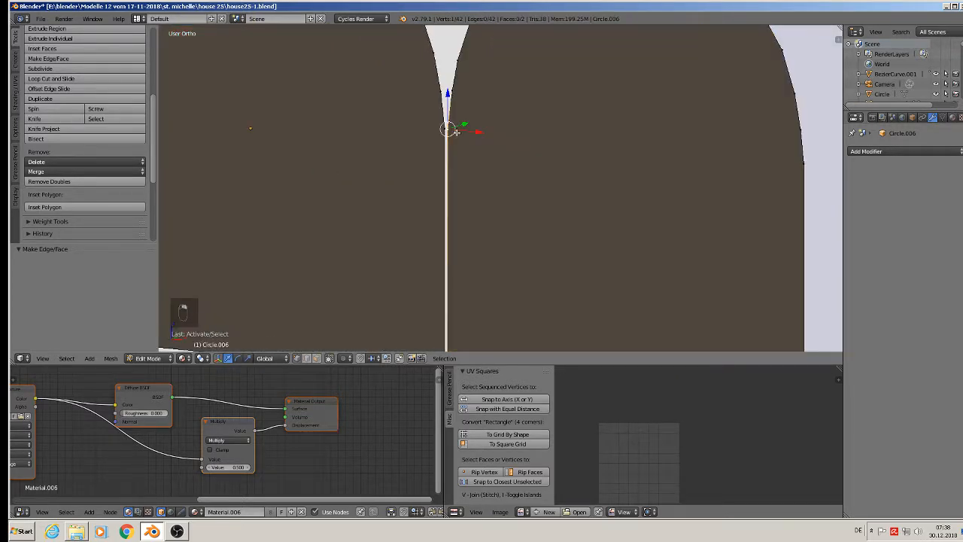
middle_click_drag(451, 133, 427, 203)
scroll(444, 204, "down", 3)
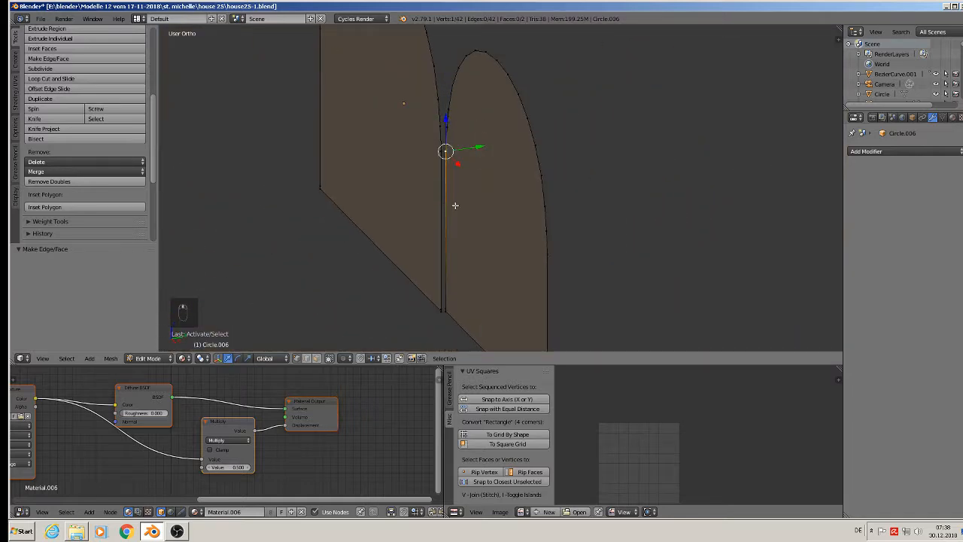
key("a")
key("a")
middle_click_drag(537, 236, 510, 219)
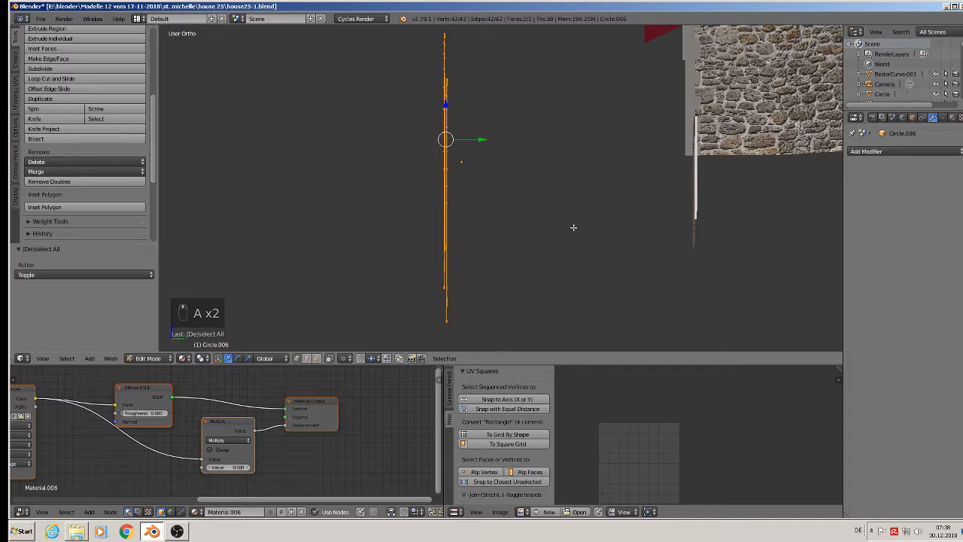
Step: Try to scale the two arches along the global Y axis, in Edit Mode and in Object Mode
key("s")
key("y")
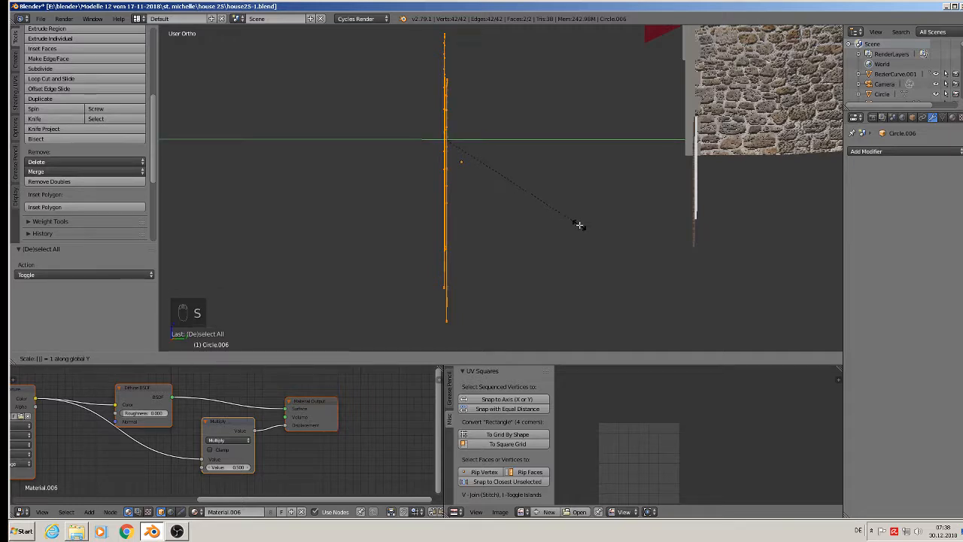
left_click(579, 224)
key("Tab")
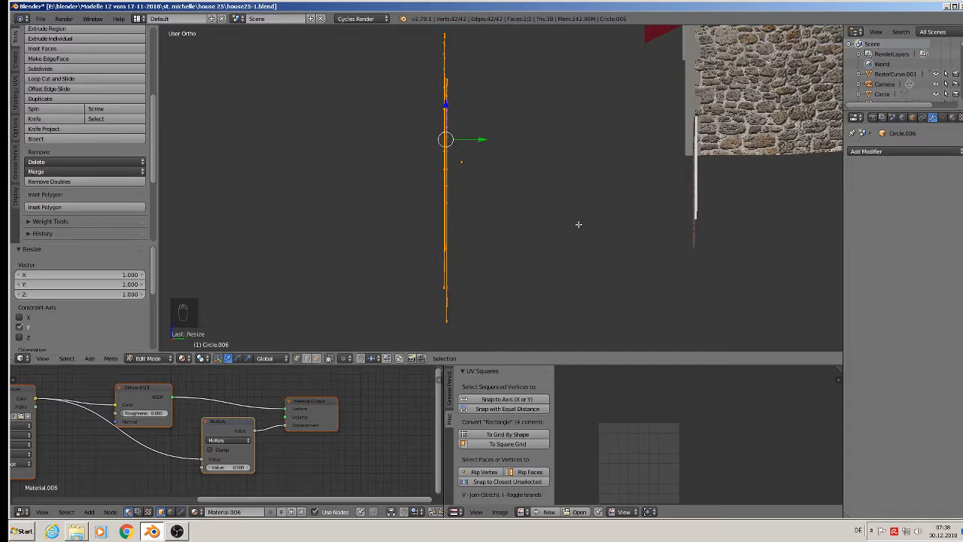
key("s")
key("y")
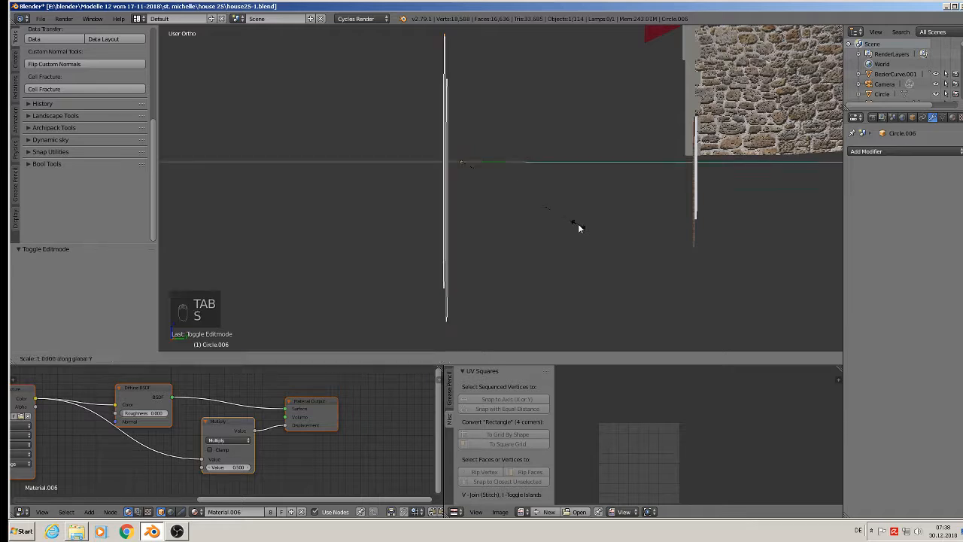
left_click(579, 224)
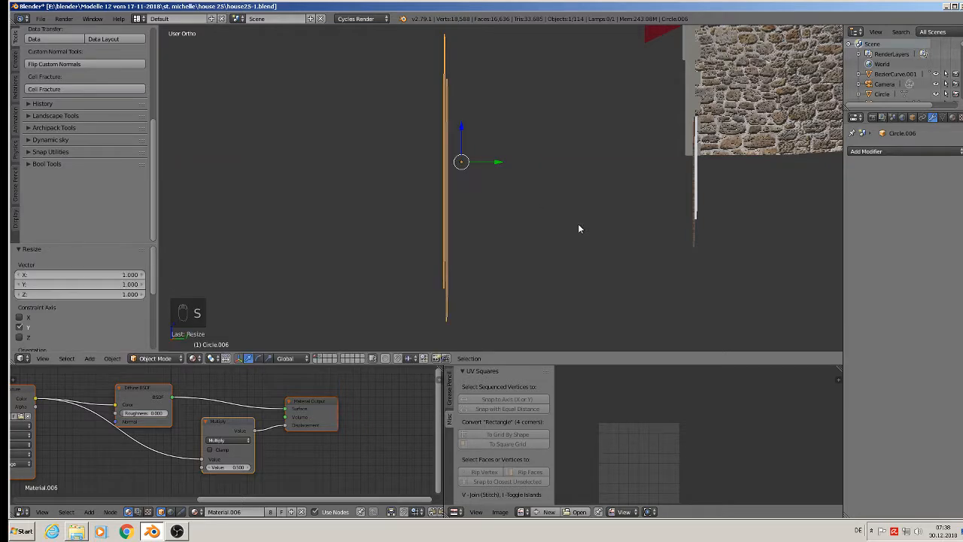
key("Tab")
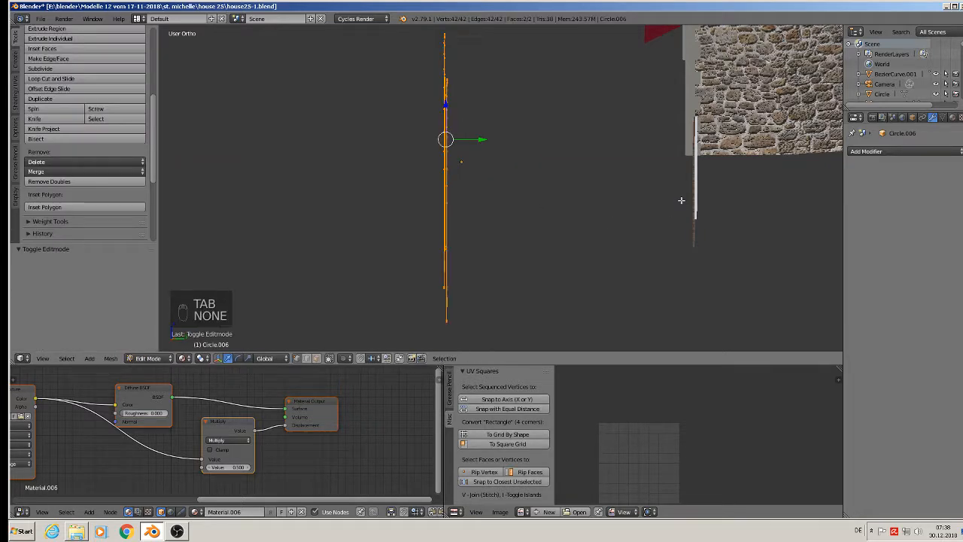
Step: Flatten both arches into one plane by scaling the whole mesh to 0 along the global Y axis
key("s")
key("y")
key("0")
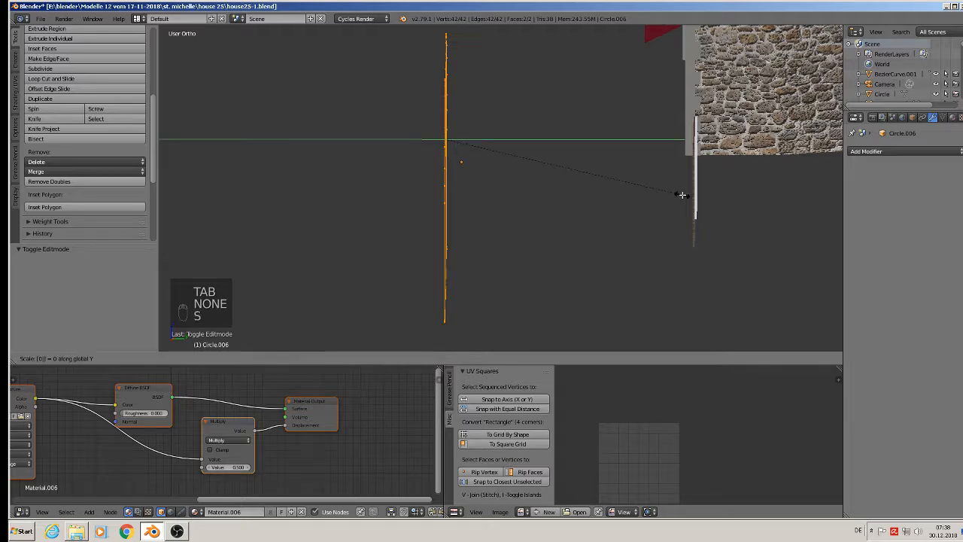
left_click(678, 197)
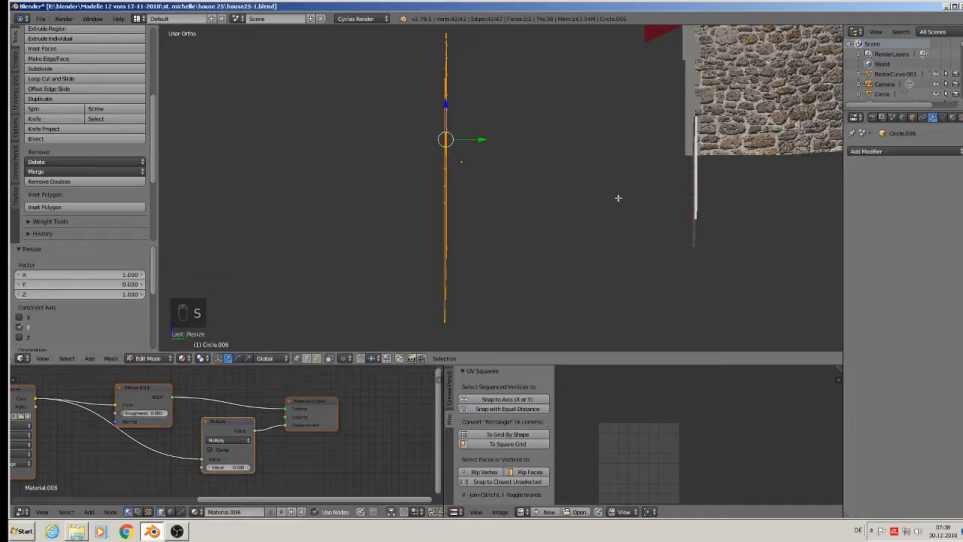
Step: Merge the two arches' neighbouring vertices at the upper end of their touching sides, using At Last
scroll(532, 166, "up", 1)
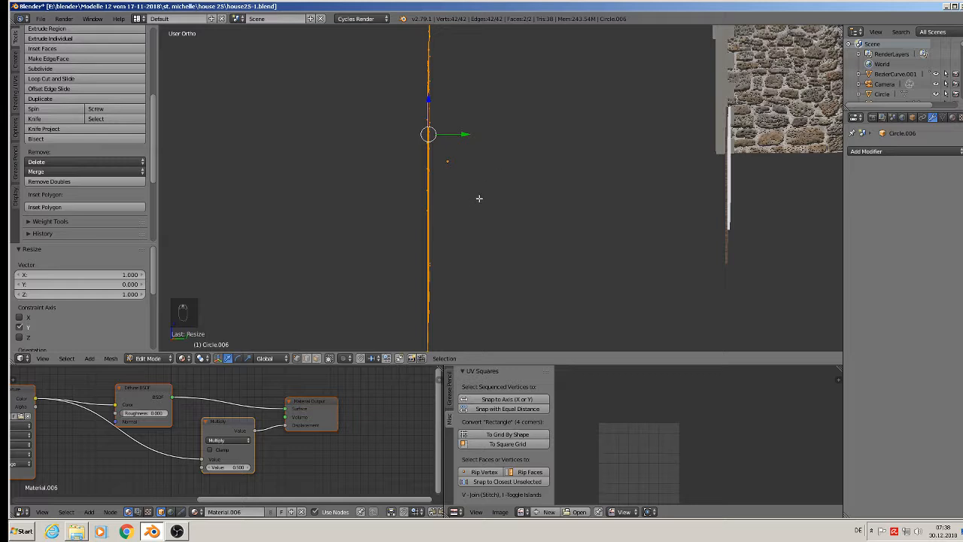
scroll(479, 198, "down", 2)
middle_click_drag(479, 198, 520, 204)
scroll(514, 204, "up", 4)
middle_click_drag(458, 192, 407, 83)
right_click(401, 95)
right_click(395, 103, "shift")
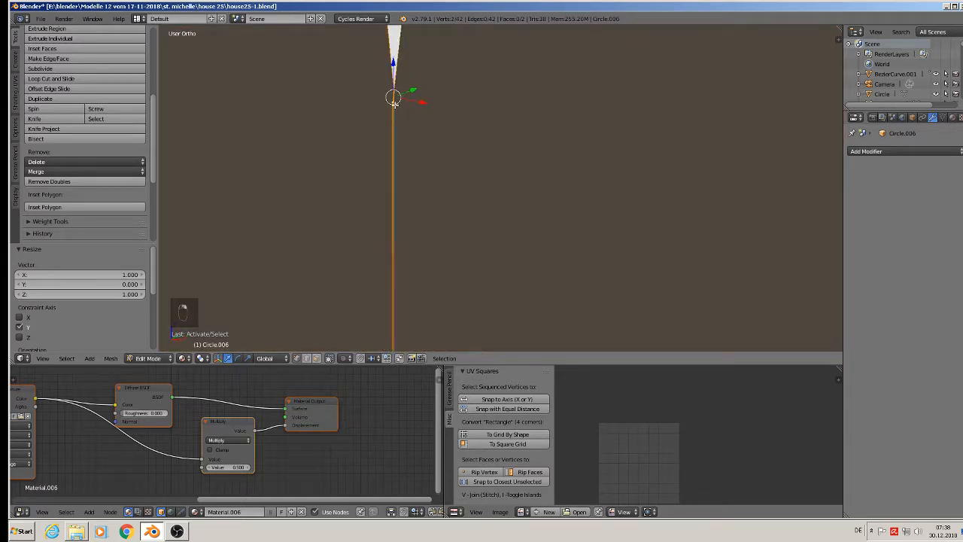
left_click(69, 173)
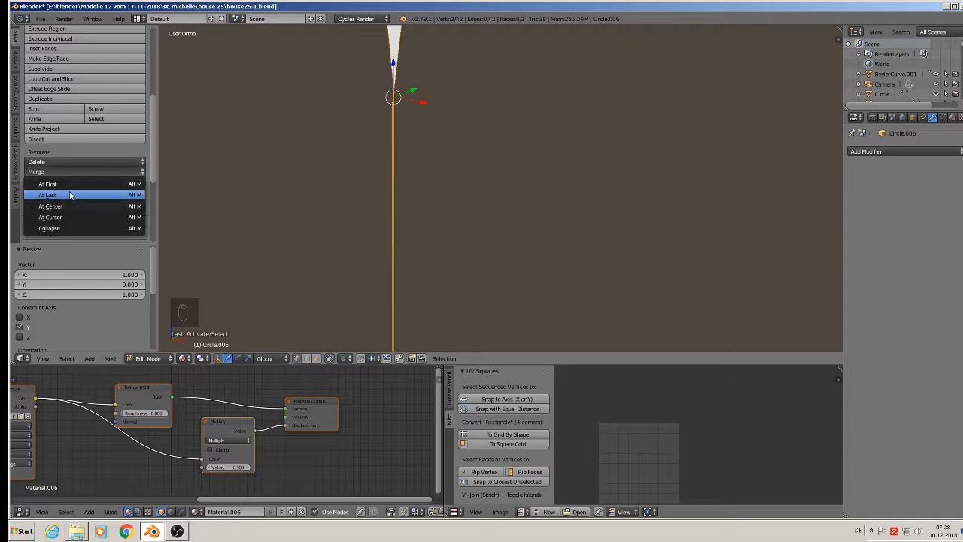
left_click(69, 195)
Step: Merge the smaller arch's inner bottom corner into the larger arch's adjacent bottom corner, using At Last
middle_click_drag(243, 202, 421, 204)
right_click(417, 232)
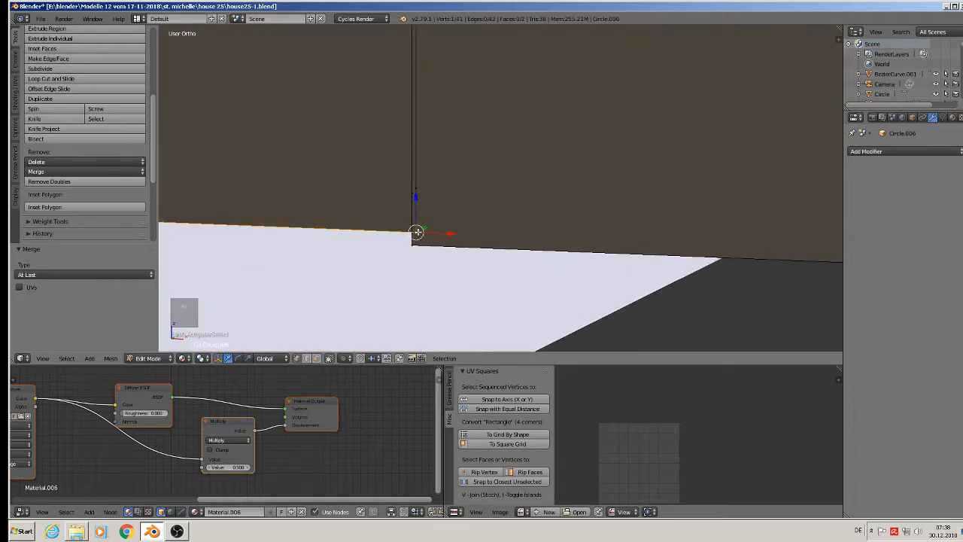
right_click(414, 248, "shift")
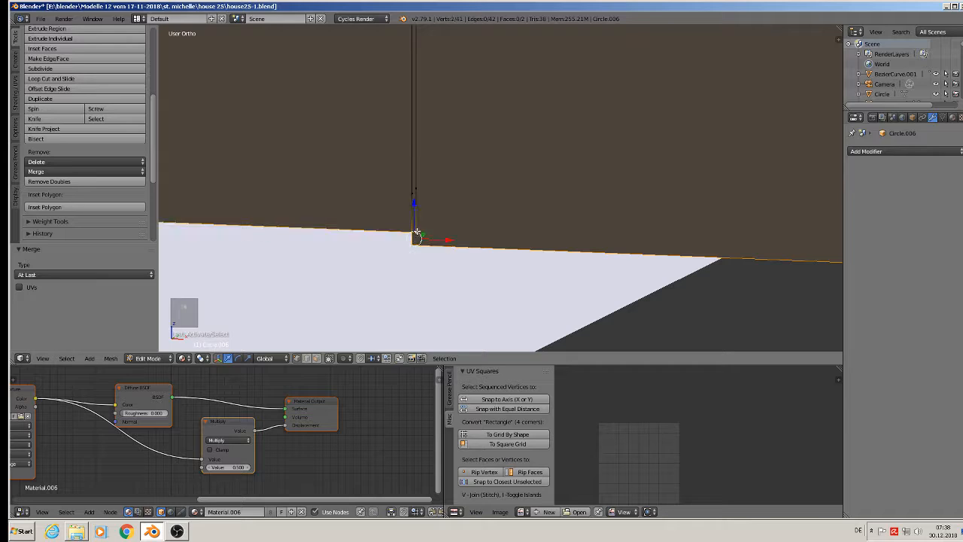
left_click(43, 173)
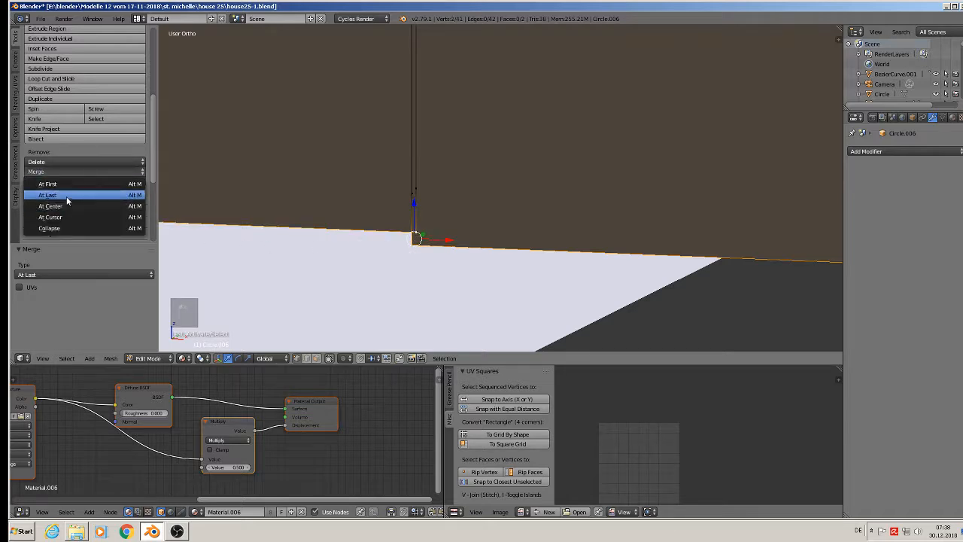
left_click(67, 190)
Step: Dissolve the two leftover vertices on the arches' touching sides just above their shared bottom corner
right_click(412, 195)
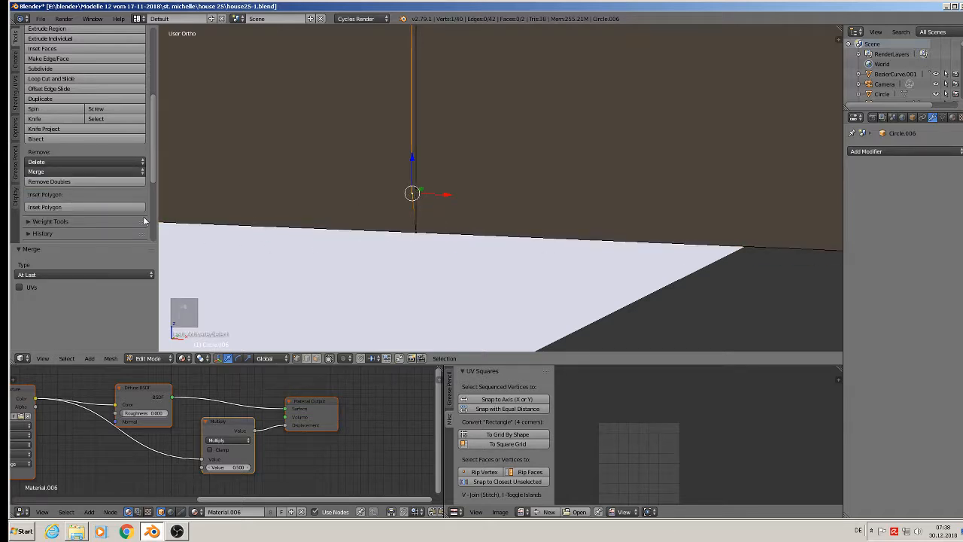
key("x")
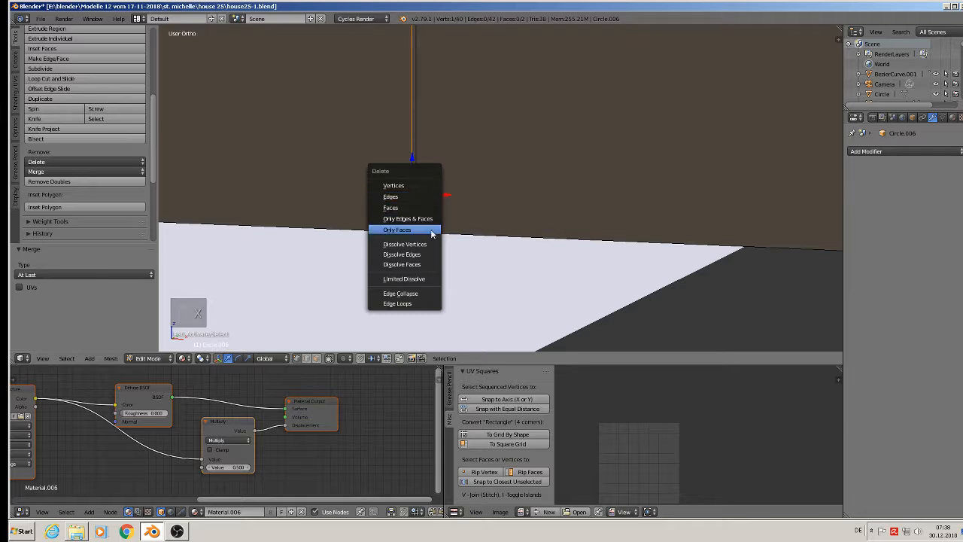
left_click(406, 245)
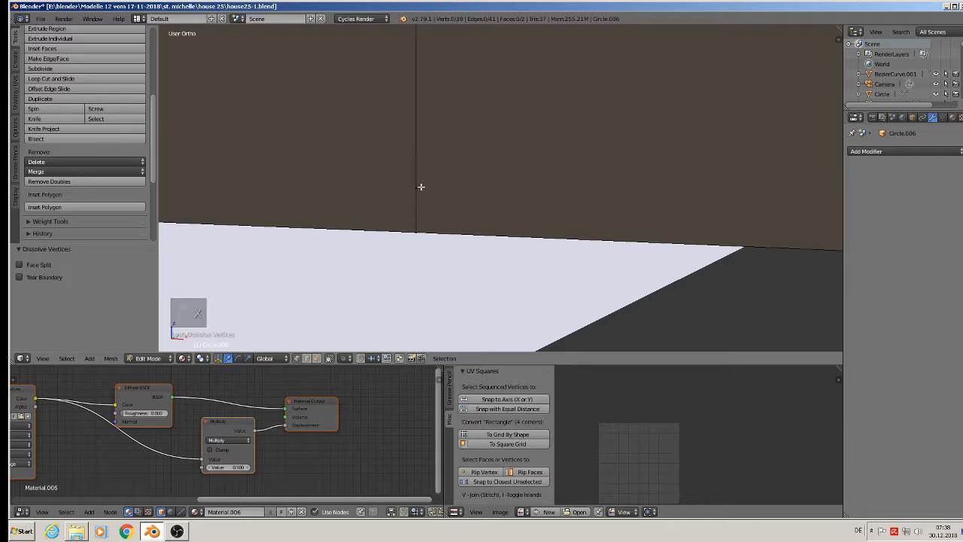
key("x")
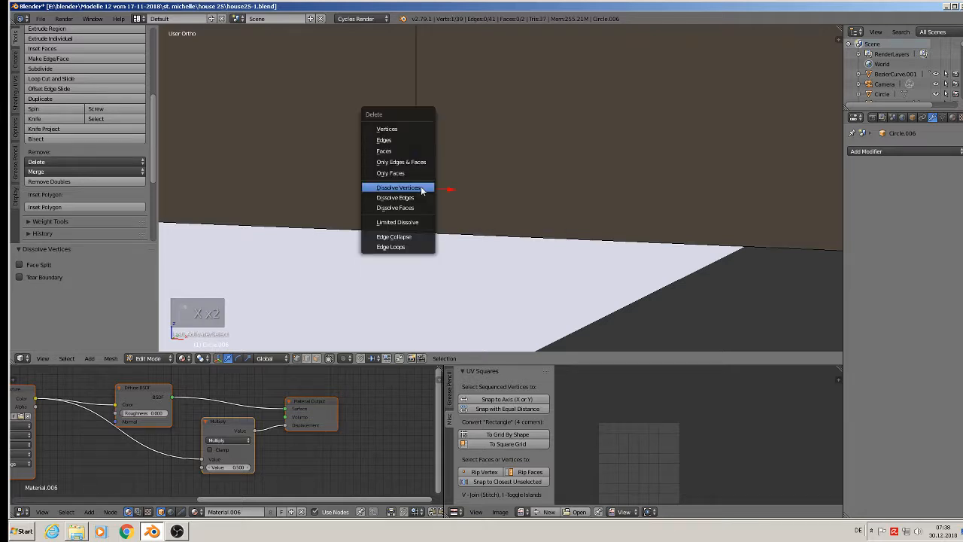
left_click(422, 186)
Step: Dissolve the vertical edge shared by the two arches to unite them into one face, and return to Object Mode
middle_click_drag(437, 192, 498, 63)
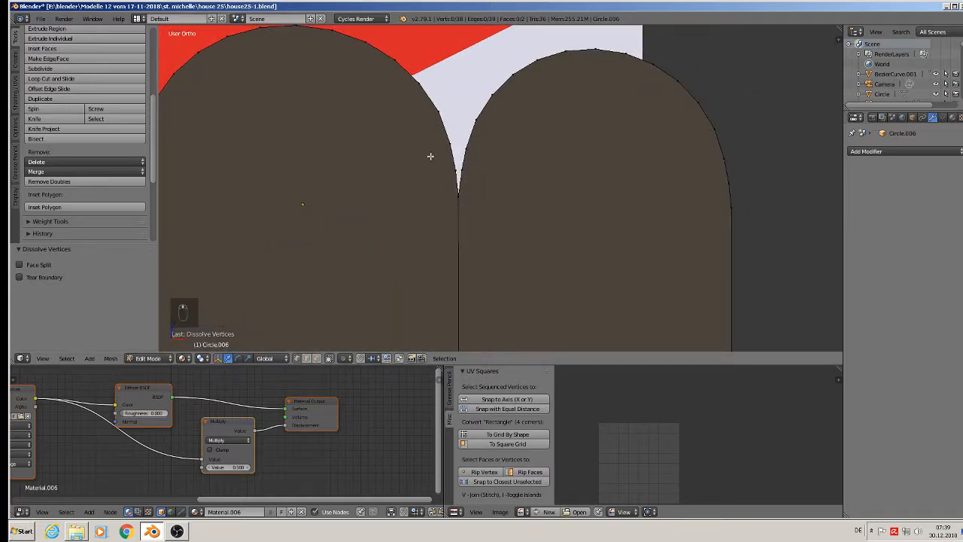
middle_click_drag(474, 215, 465, 155, "shift")
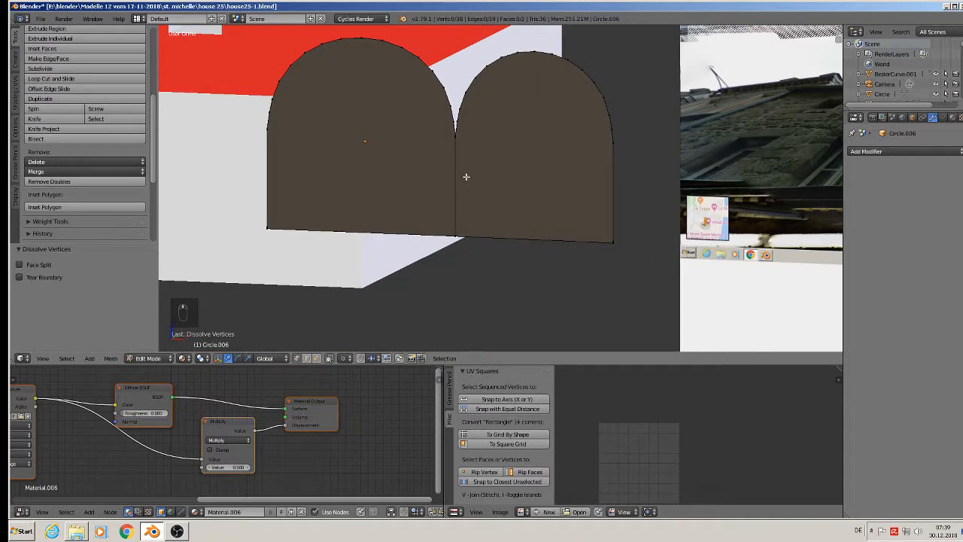
scroll(466, 177, "up", 1)
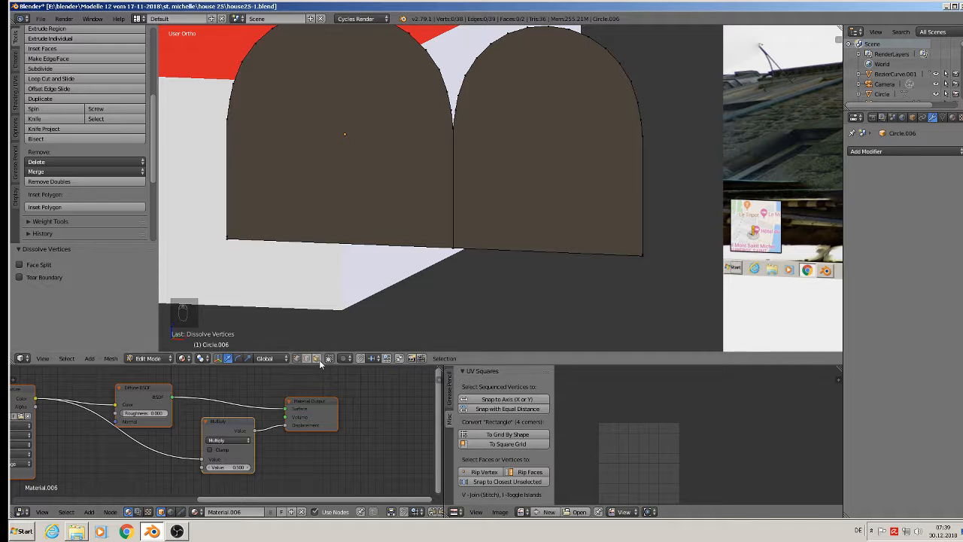
right_click(461, 183)
key("x")
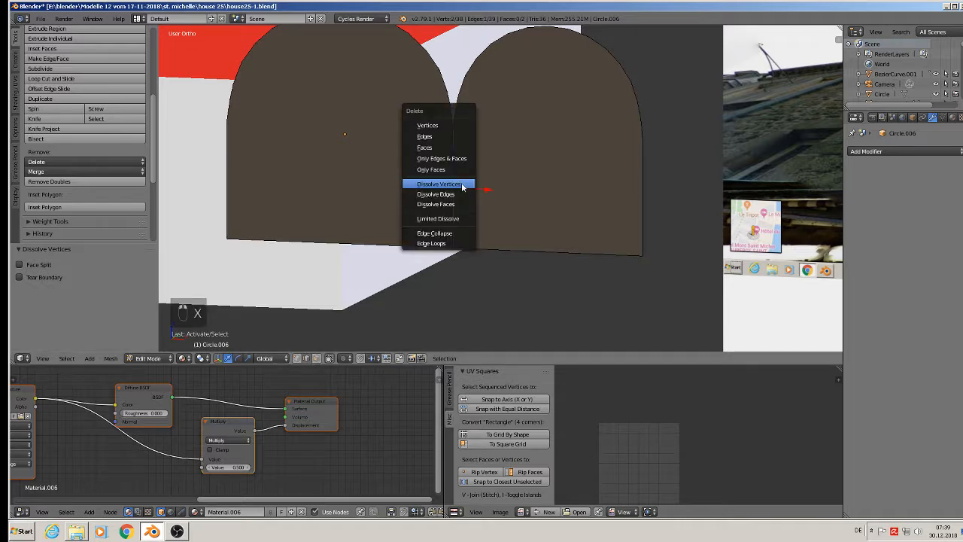
left_click(448, 194)
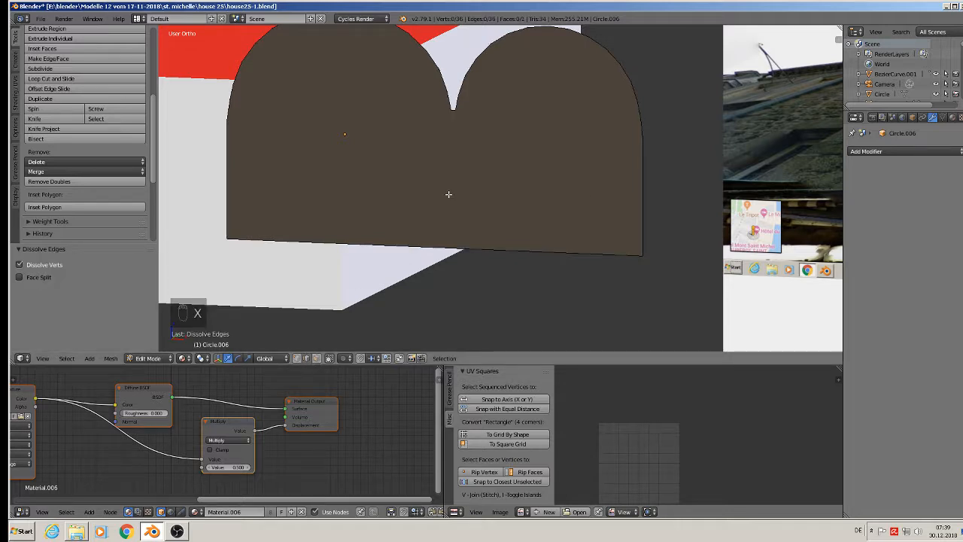
middle_click_drag(558, 155, 324, 228)
key("Tab")
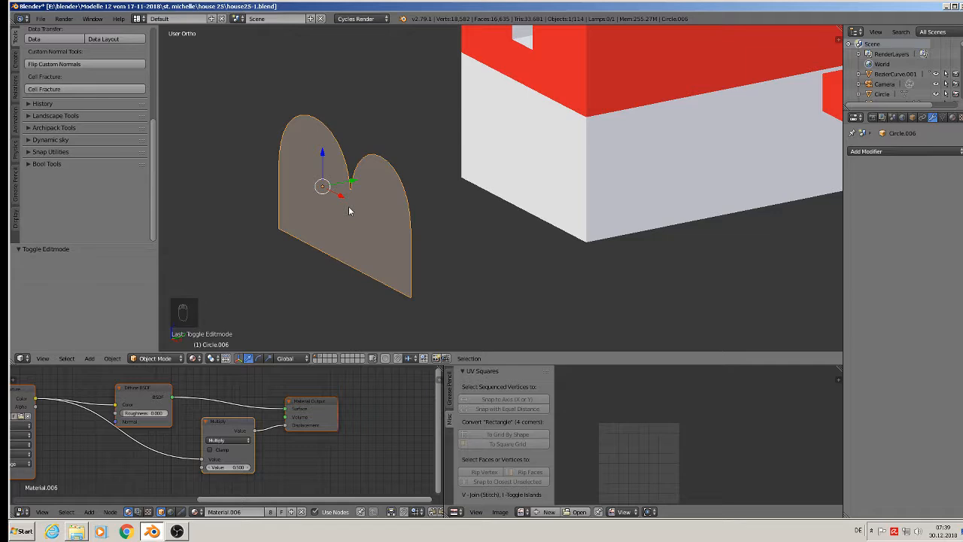
Step: Extrude the whole double-arch face along global Y into a thick solid block and return to Object Mode
key("Tab")
key("e")
key("a")
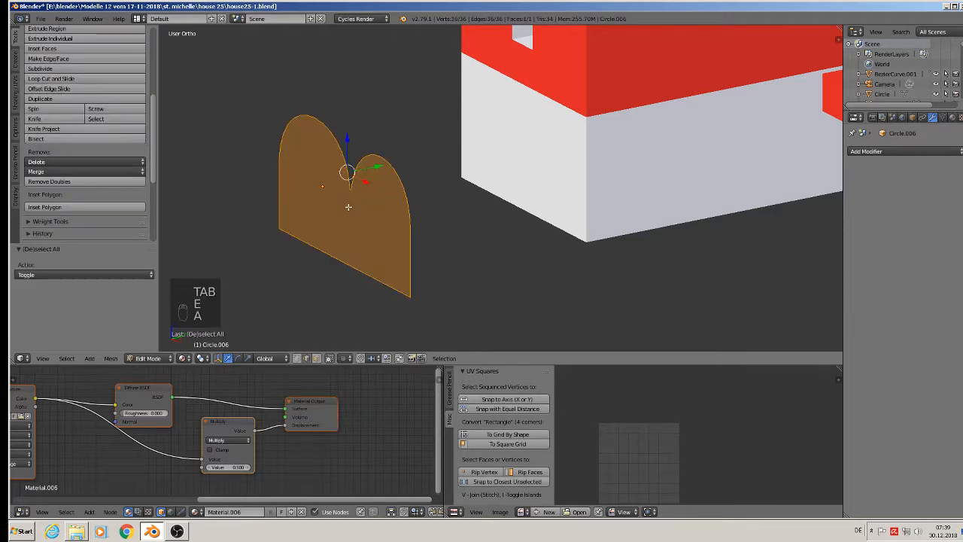
key("e")
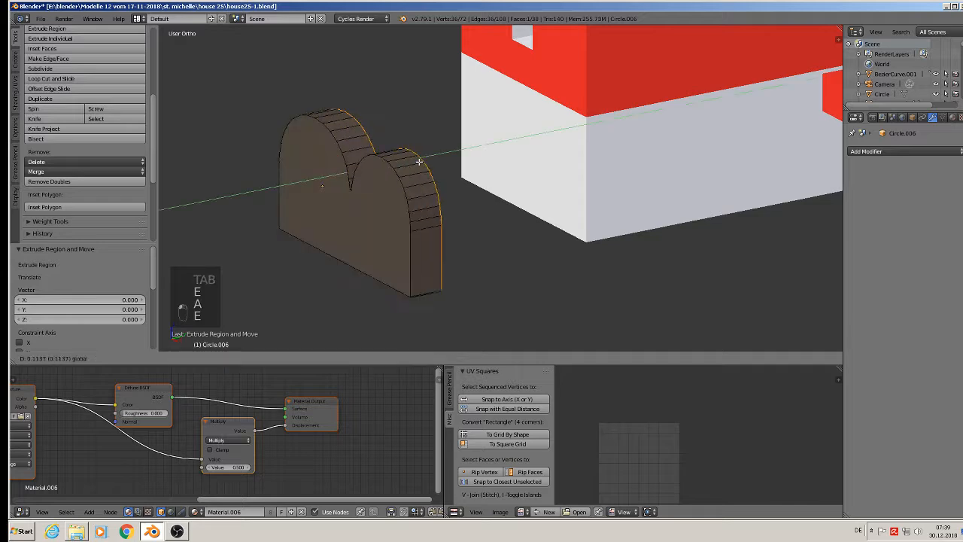
left_click(470, 155)
key("Tab")
middle_click_drag(446, 180, 423, 197)
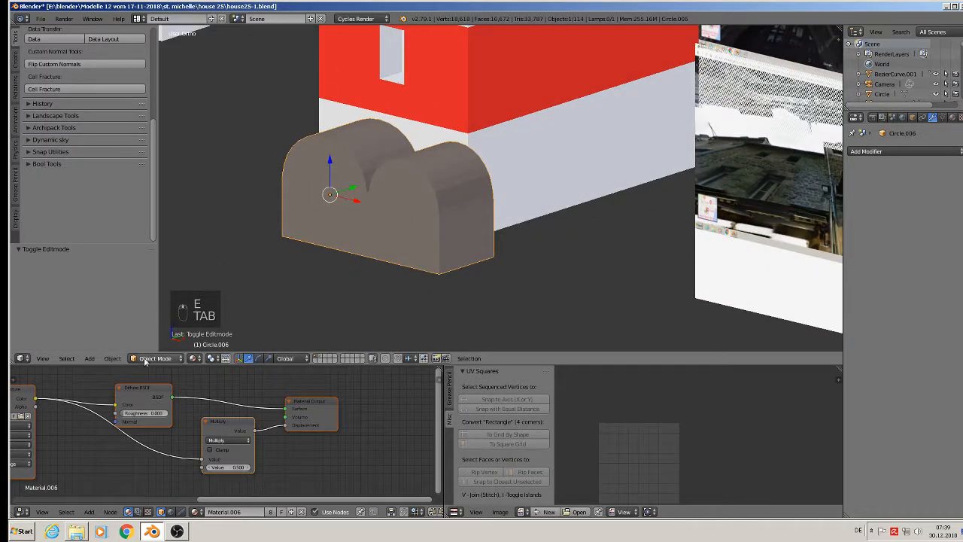
Step: Apply rotation and scale to the extruded arch block, and do the same for the banded house
left_click(110, 359)
mouse_move(150, 285)
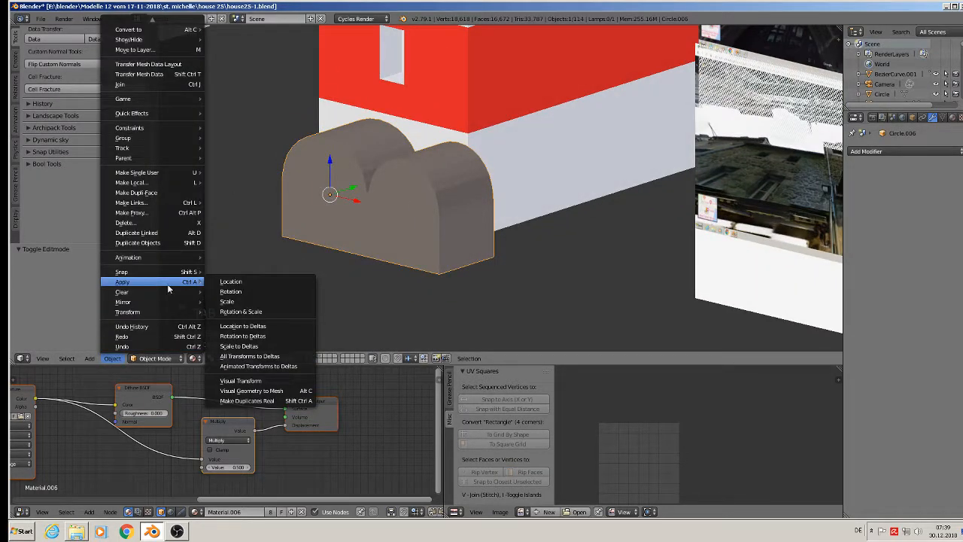
left_click(260, 313)
scroll(433, 132, "down", 3)
right_click(433, 133)
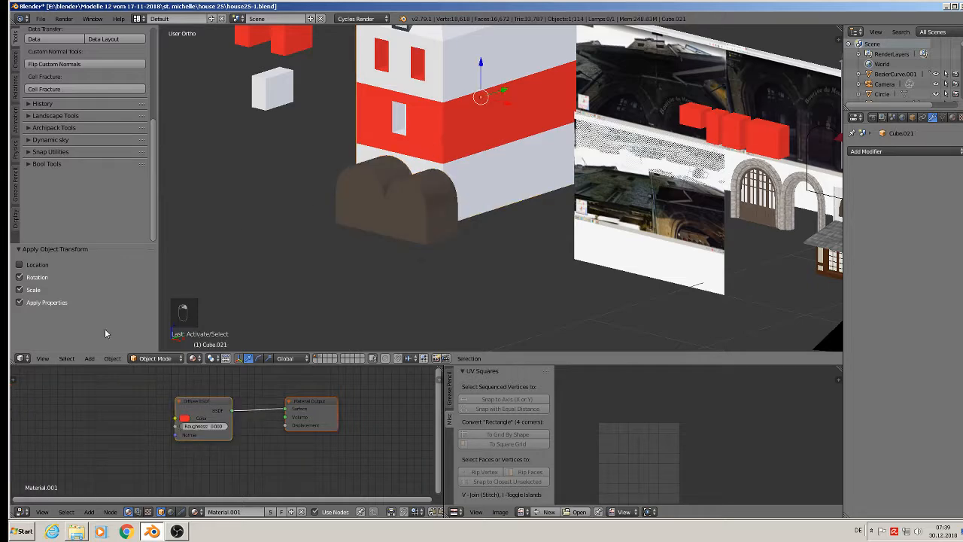
left_click(114, 359)
mouse_move(125, 285)
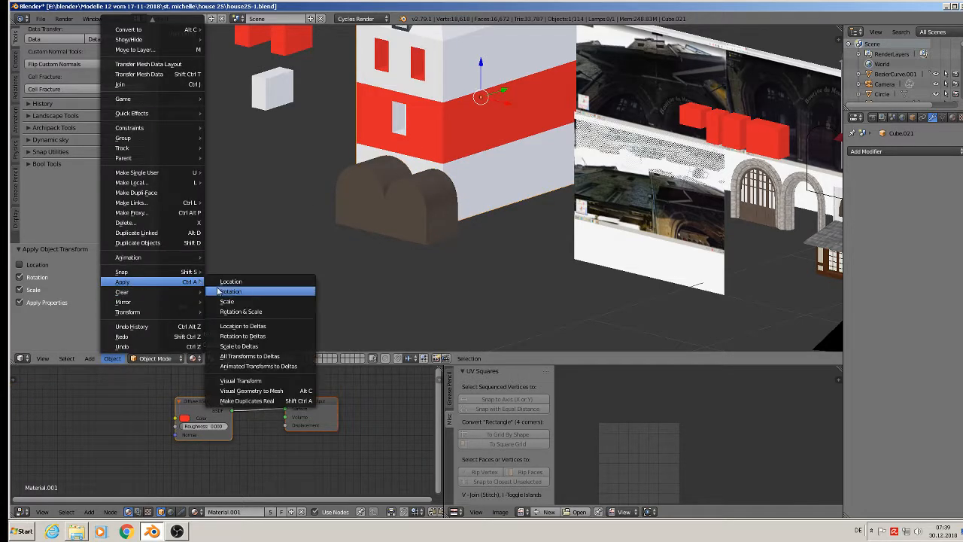
left_click(251, 313)
Step: In front view, move the arch block over the house's ground floor and scale it to about 0.716
right_click(383, 234)
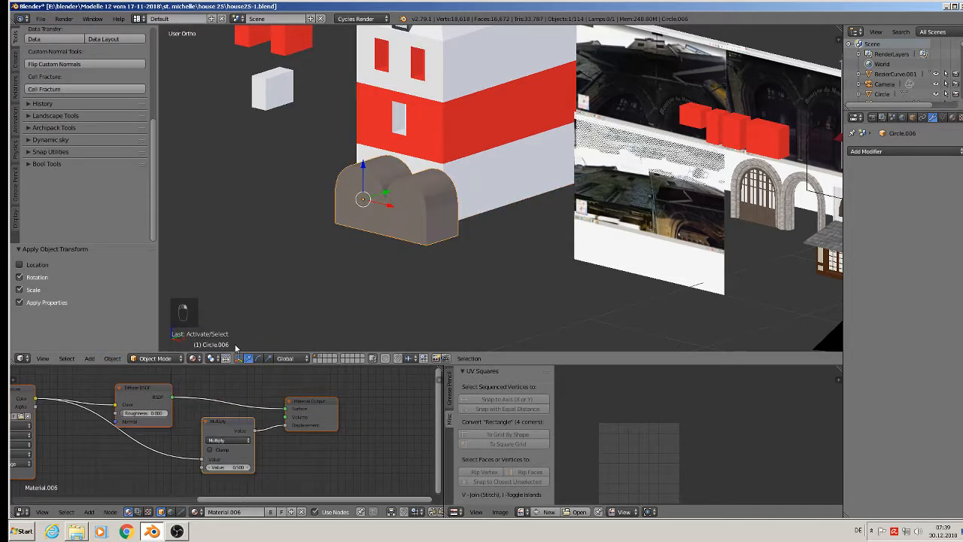
middle_click_drag(343, 282, 404, 287)
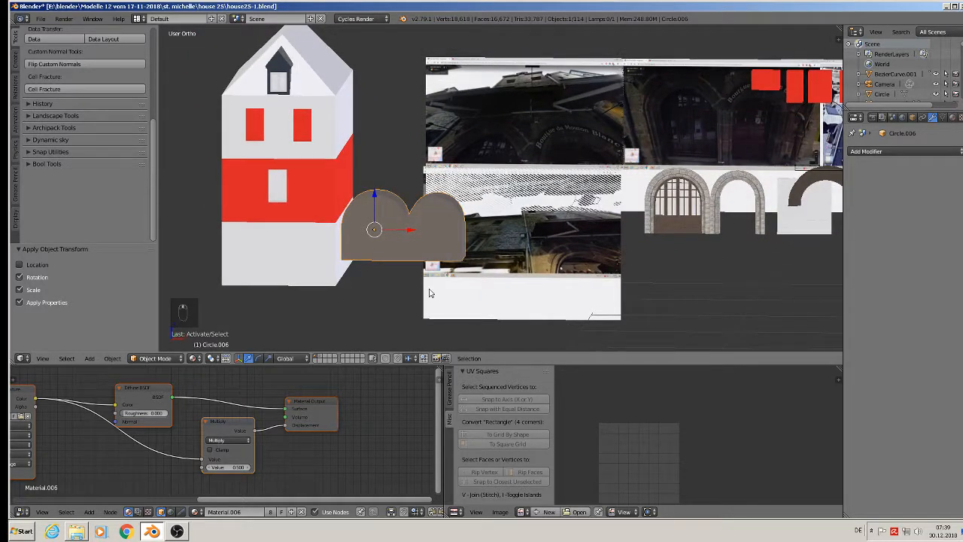
key("KP_1")
left_click_drag(405, 228, 289, 235)
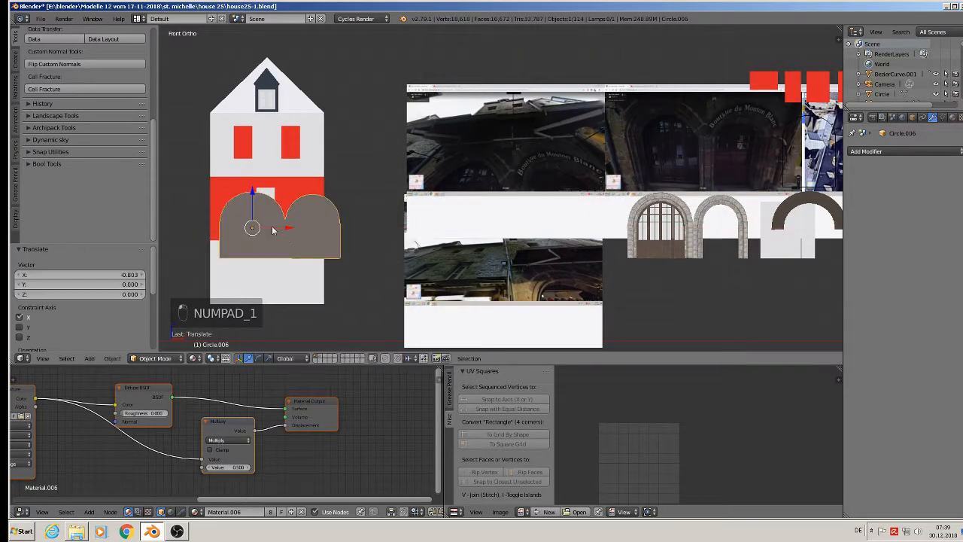
left_click_drag(262, 205, 275, 283)
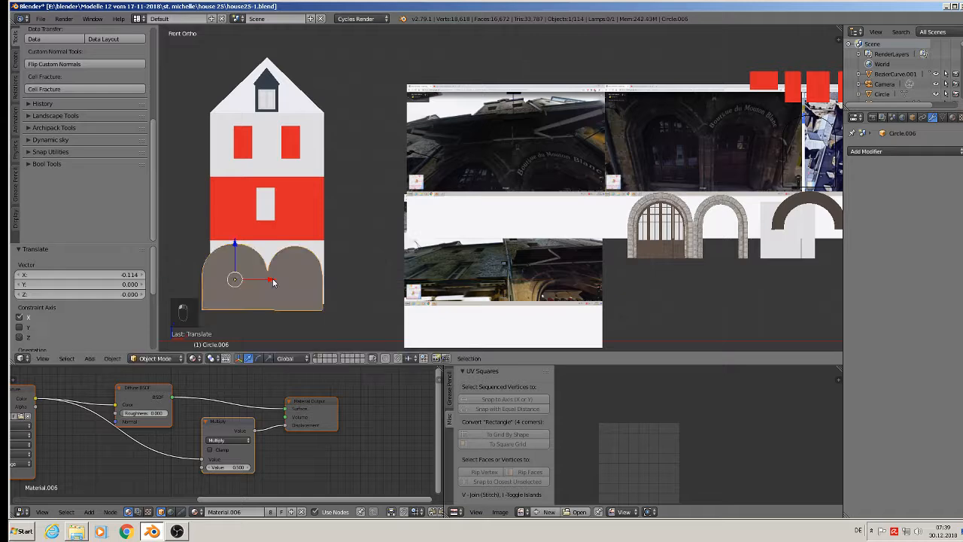
key("s")
left_click(367, 316)
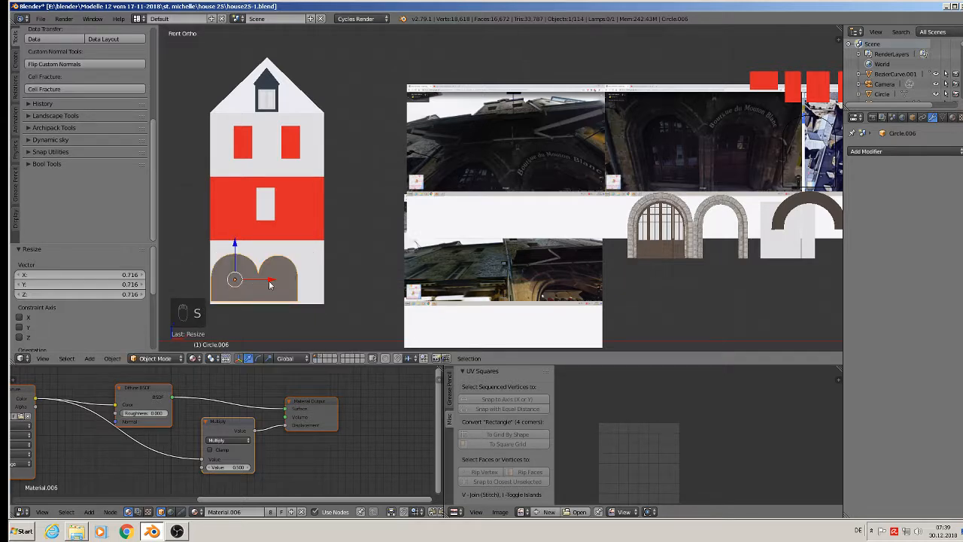
Step: Refine the arch block's size and position so the arches nearly fill the ground-floor width with even side margins
scroll(283, 283, "up", 2)
left_click_drag(260, 281, 271, 283)
key("s")
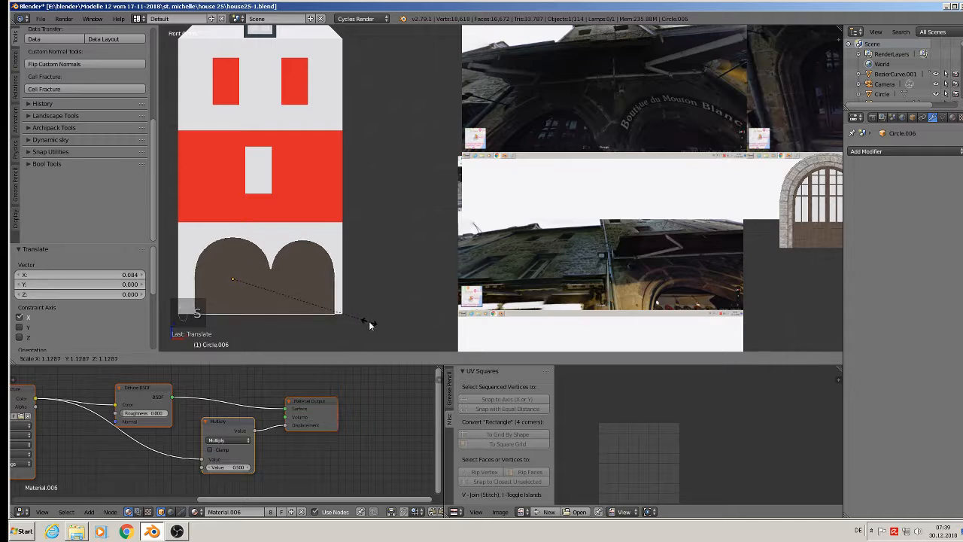
left_click(370, 326)
left_click_drag(260, 274, 258, 279)
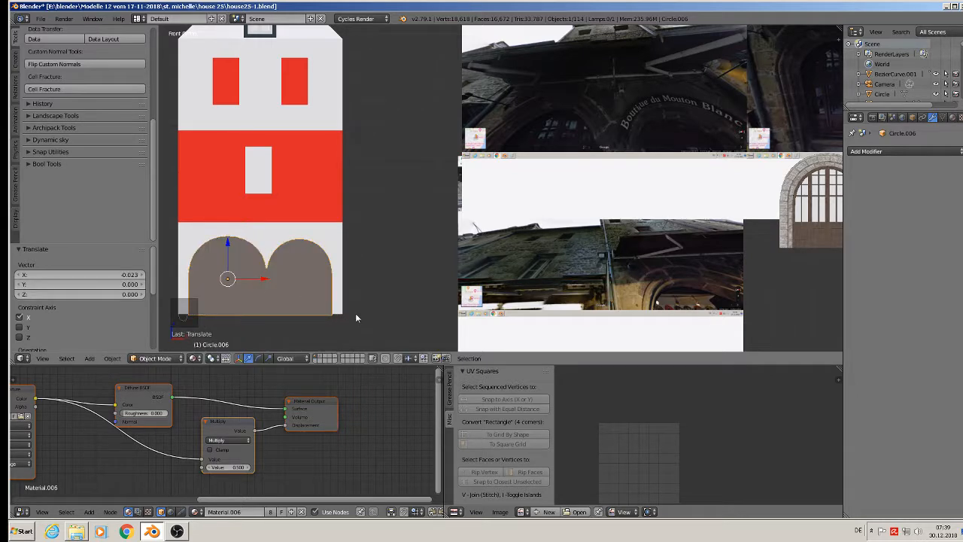
key("s")
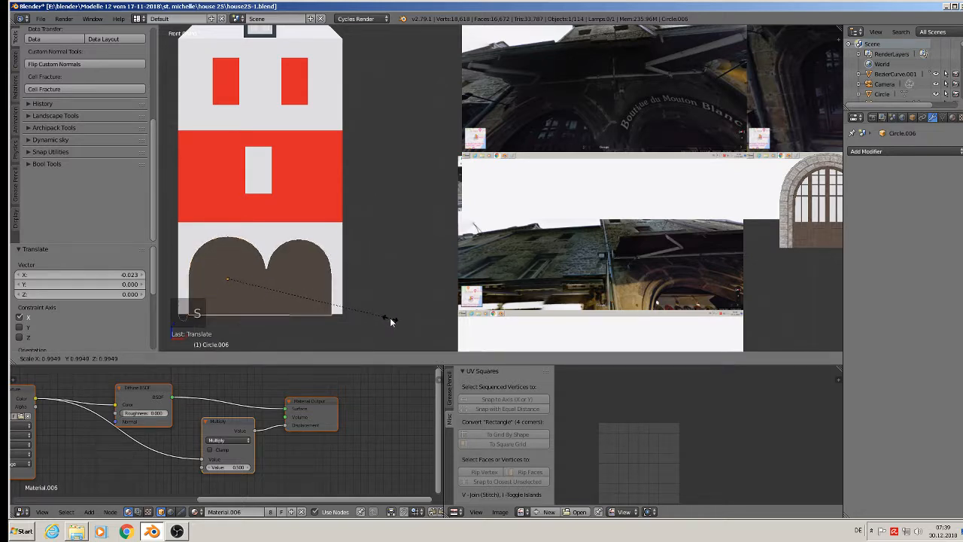
left_click(387, 316)
left_click_drag(231, 249, 234, 253)
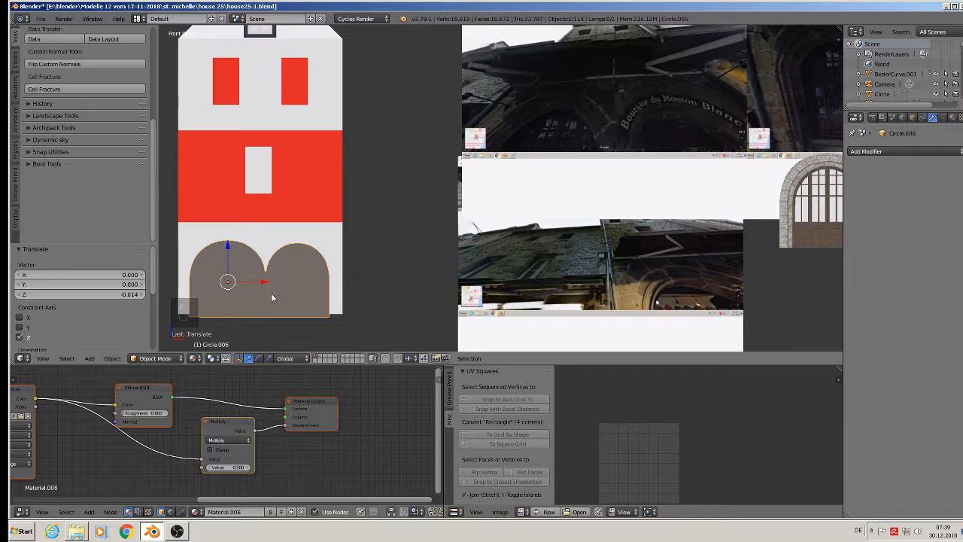
Step: Raise the arch block slightly along Z so the arch tops sit just below the red band
mouse_move(273, 298)
middle_mouse_down()
mouse_move(269, 286)
mouse_move(263, 291)
middle_mouse_up()
key("KP_1")
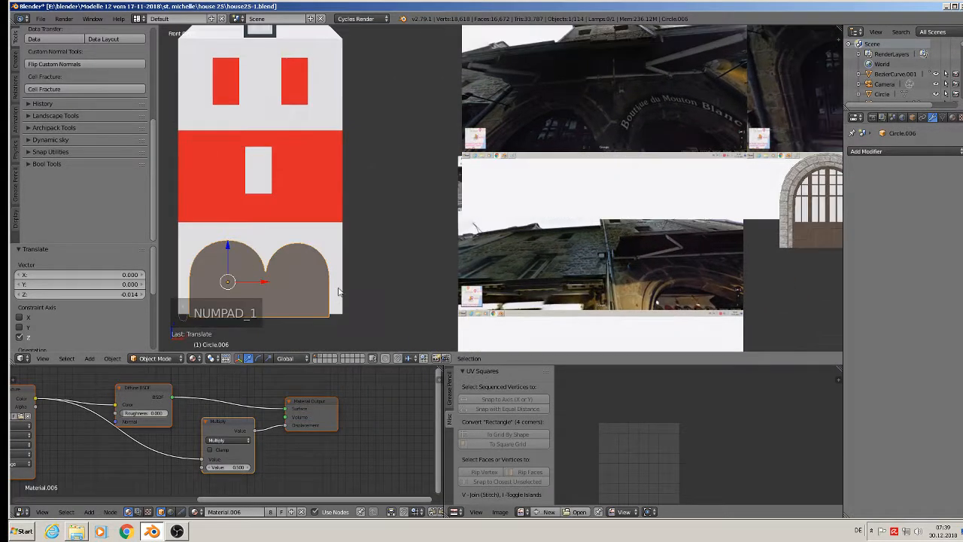
scroll(456, 234, "down", 6)
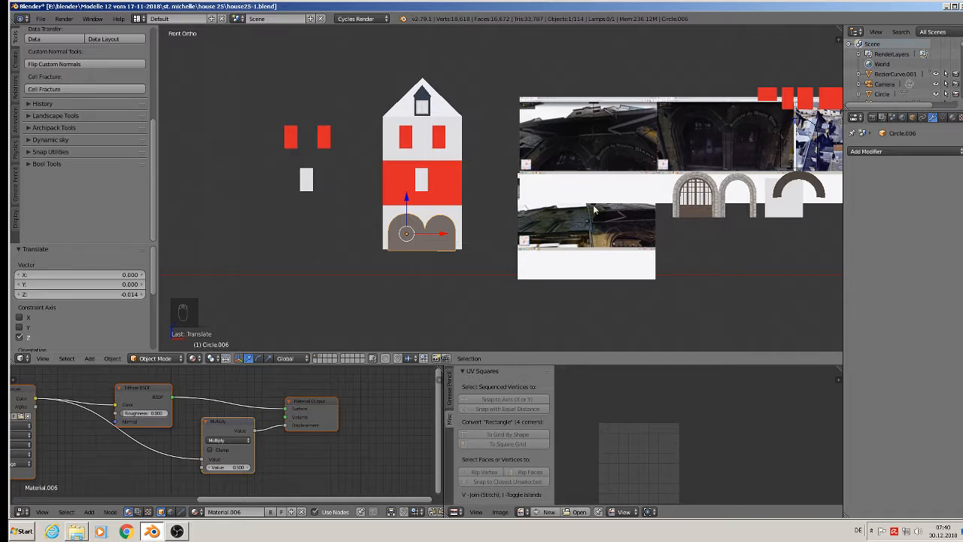
scroll(409, 273, "up", 5)
left_click_drag(406, 119, 405, 108)
Step: Move the arch block's bottom vertices down along Z past the house's base, and return to Object Mode
key("Tab")
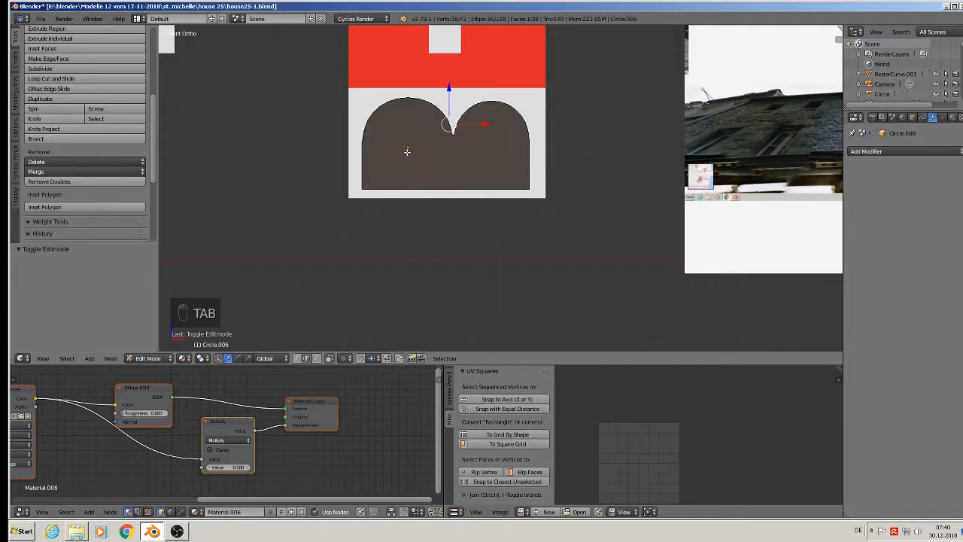
scroll(407, 186, "up", 2)
key("a")
key("a")
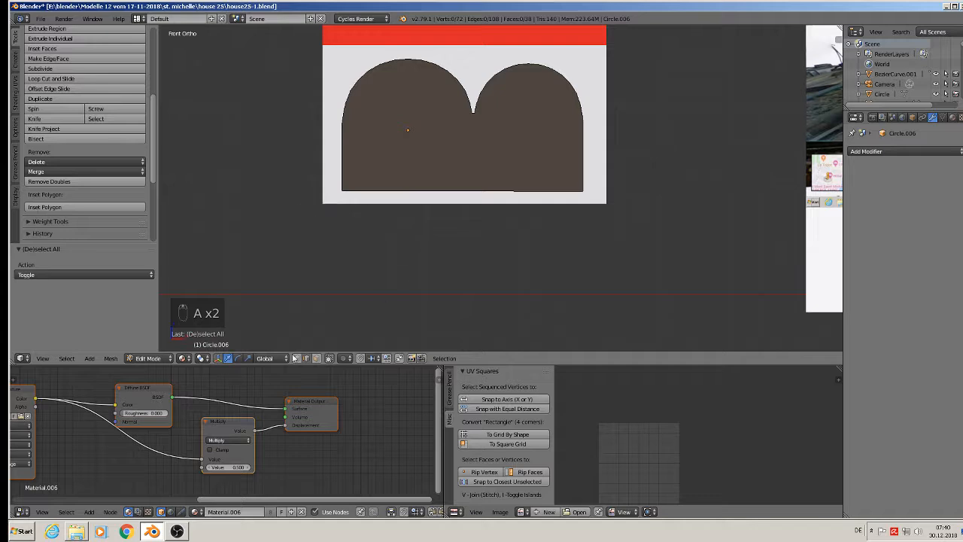
left_click(306, 359)
key("a")
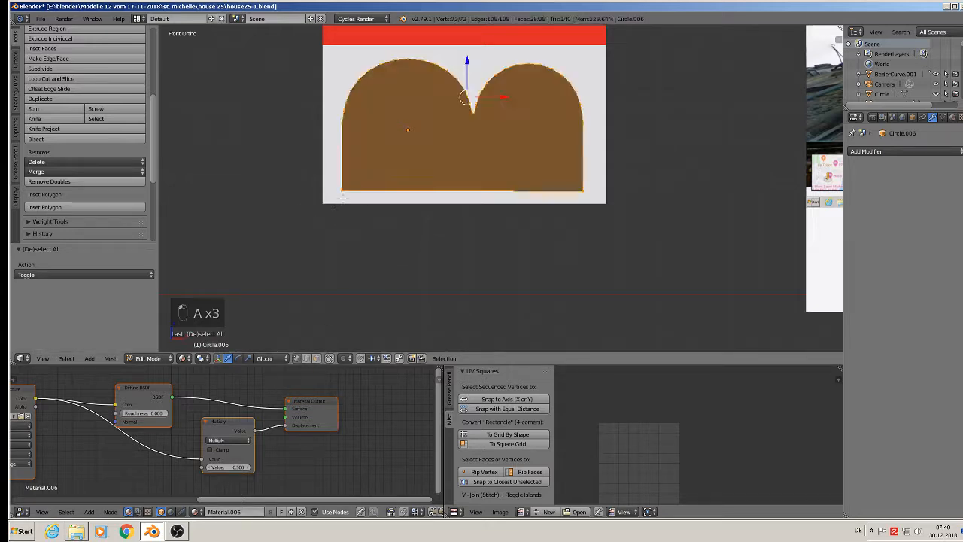
key("c")
key("a")
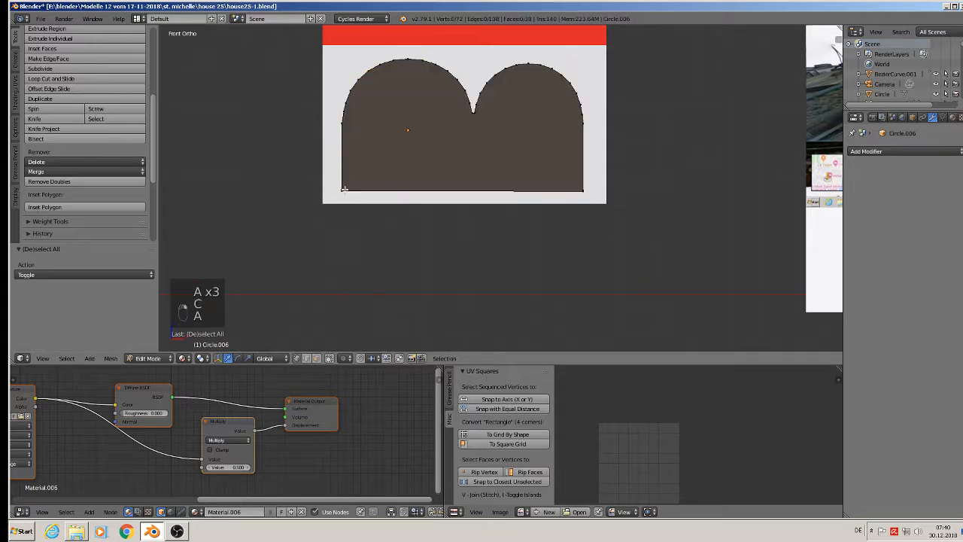
key("c")
left_click_drag(344, 190, 570, 188)
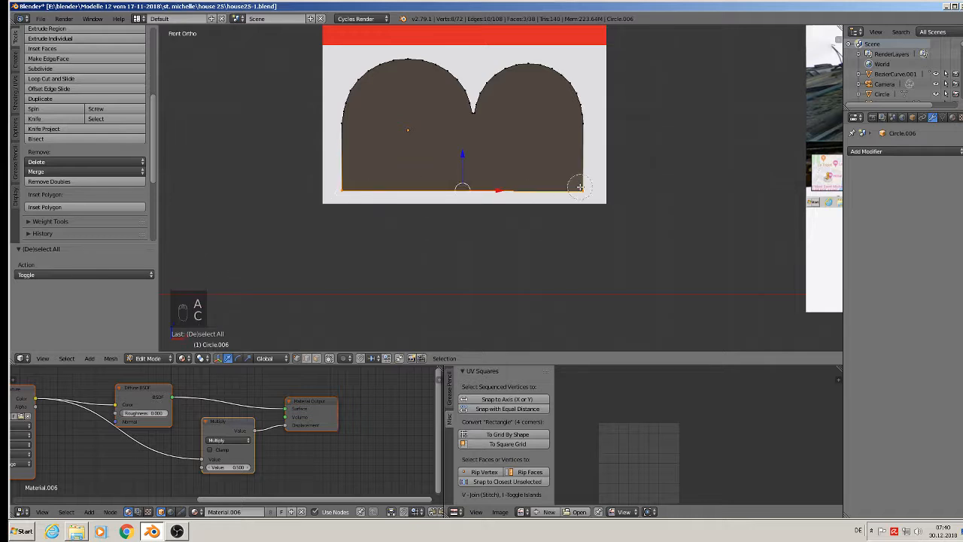
key("Escape")
key("g")
key("z")
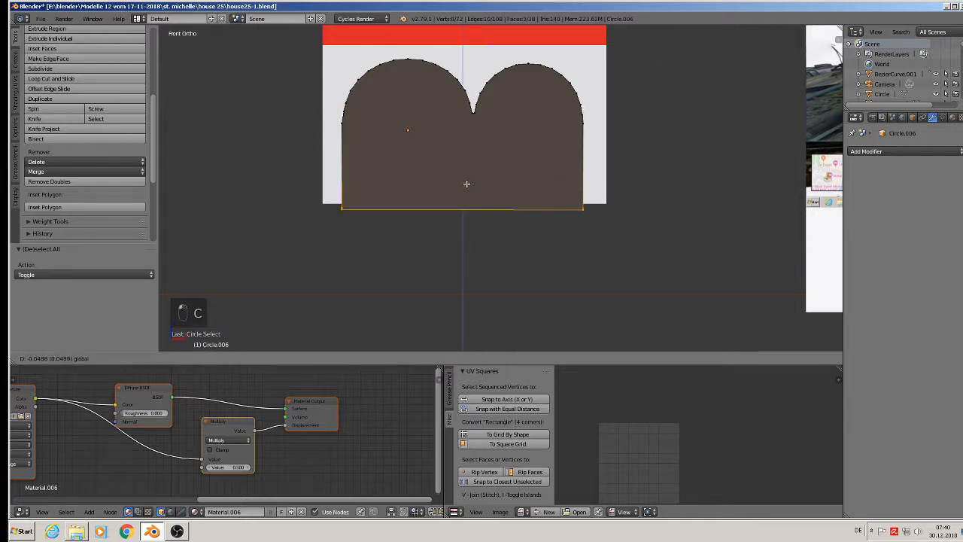
left_click(464, 213)
key("Tab")
Step: Apply the rotation and scale of the resized arch block
middle_click_drag(437, 248, 480, 265)
scroll(457, 277, "down", 2)
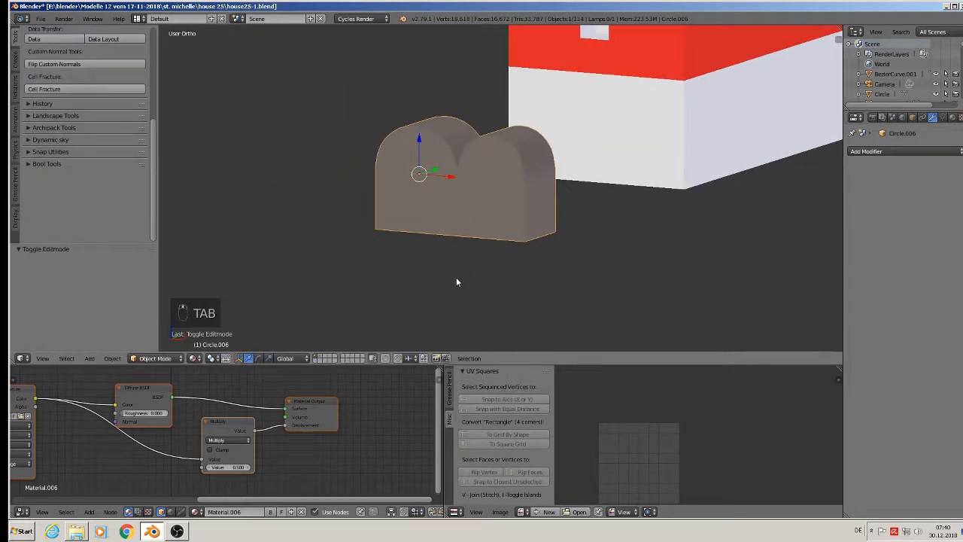
left_click(112, 359)
mouse_move(158, 285)
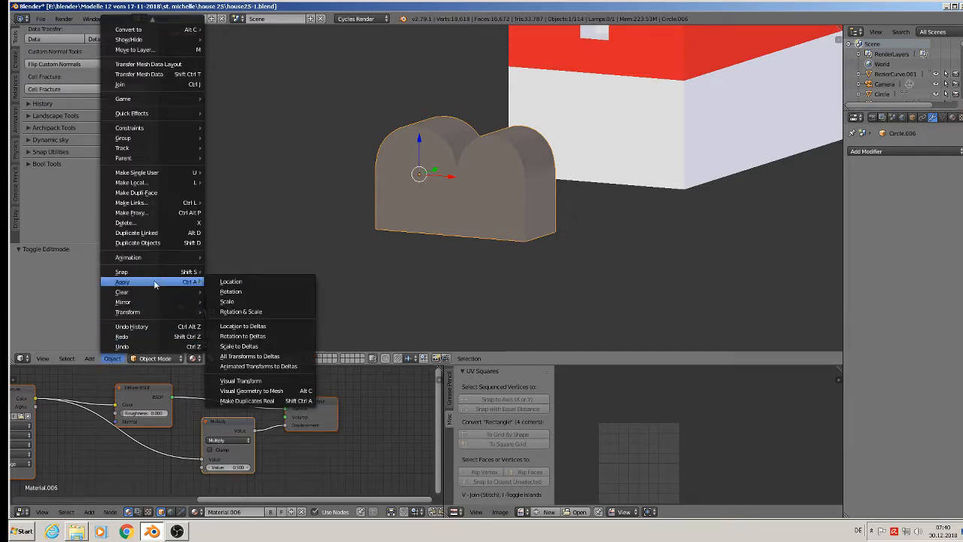
left_click(218, 308)
Step: Move the arch block about 1.058 along Y so it cuts into the house's front wall
middle_click_drag(295, 317, 410, 207)
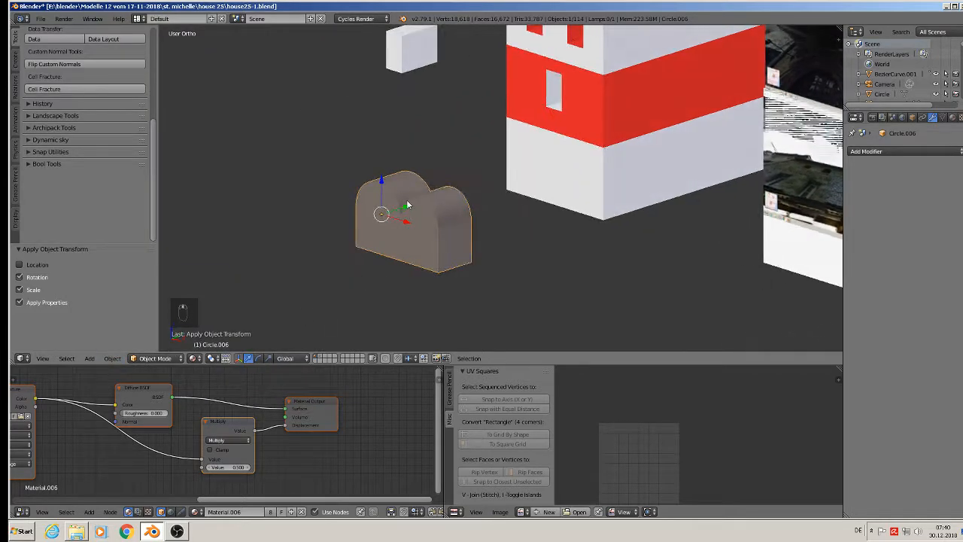
key("g")
key("y")
left_click(536, 176)
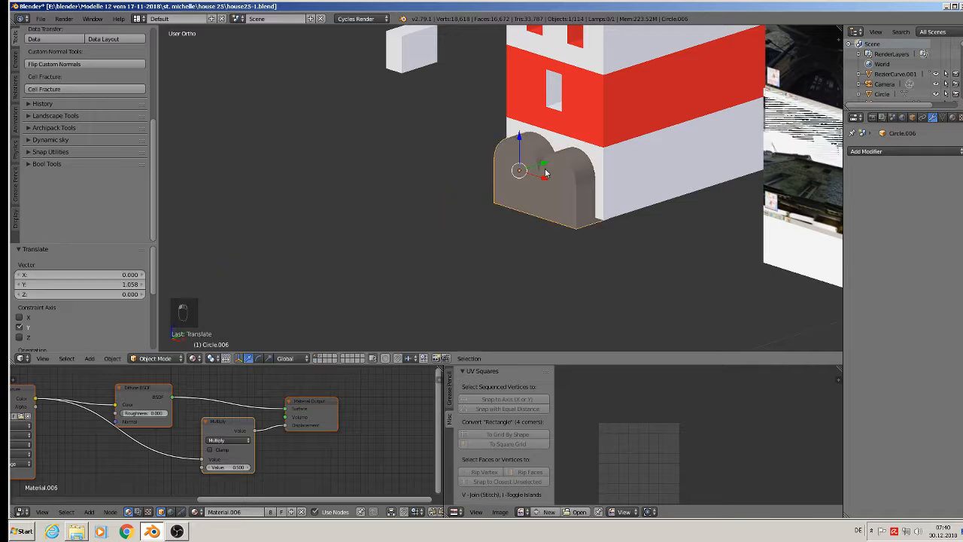
Step: Add a Boolean modifier to the house with object Circle.006 and operation Difference, and apply it
middle_click_drag(536, 176, 199, 336)
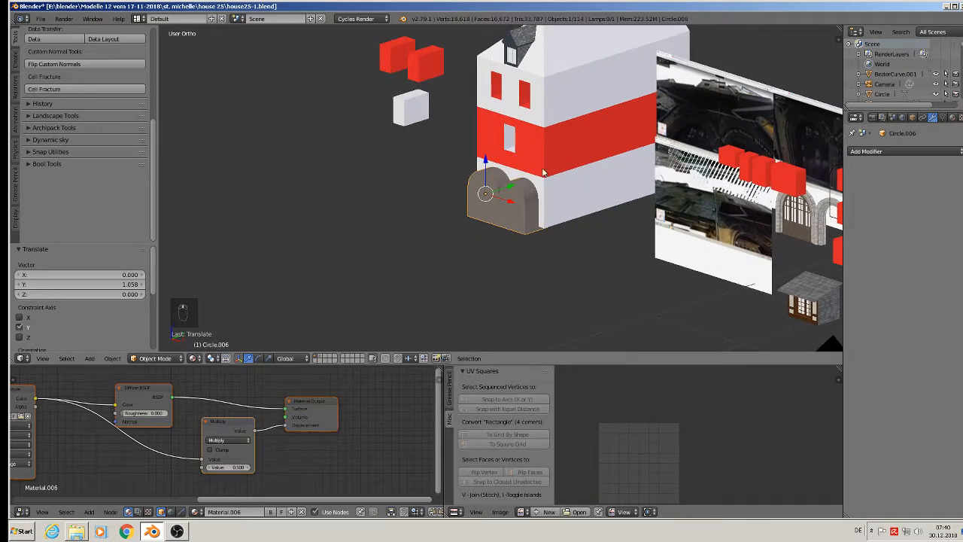
right_click(544, 173)
left_click(905, 151)
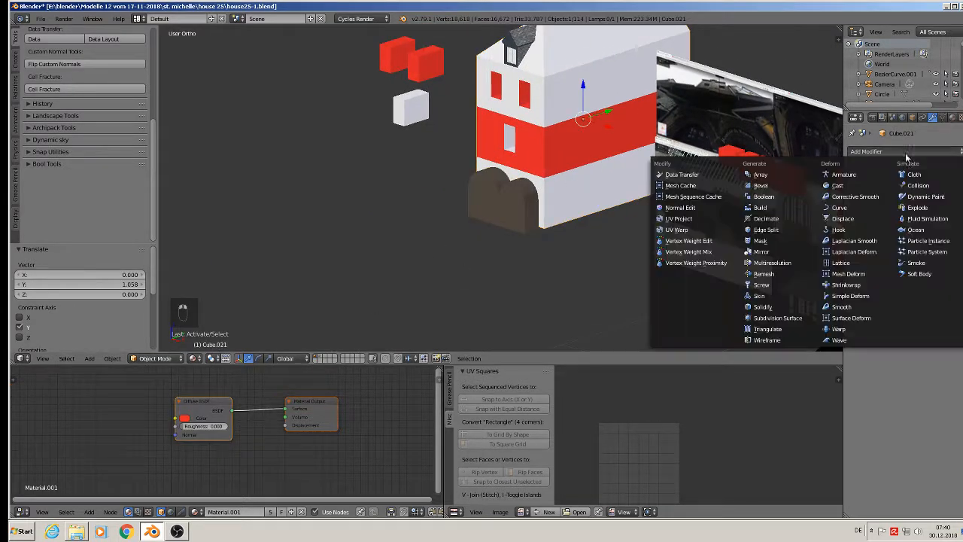
left_click(764, 197)
left_click(938, 229)
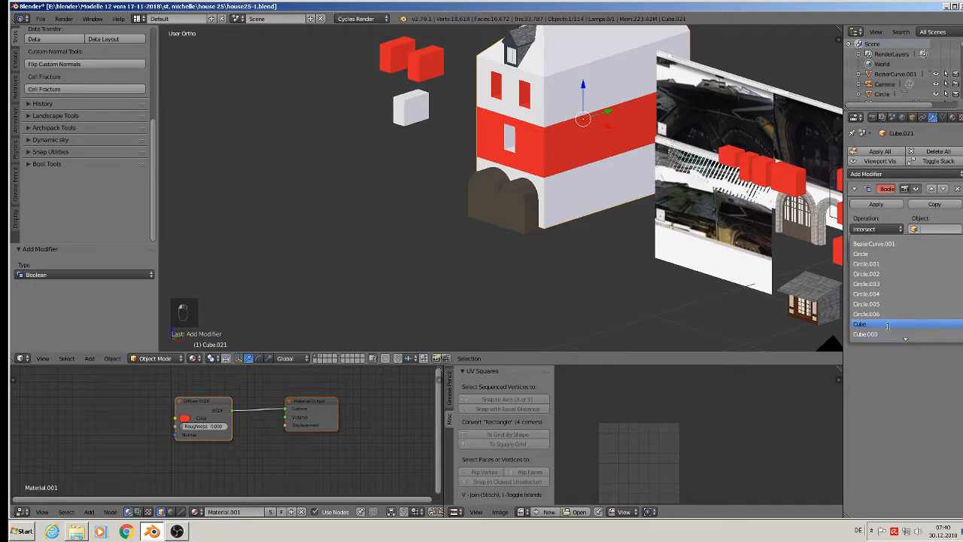
left_click(873, 314)
left_click(877, 229)
left_click(882, 204)
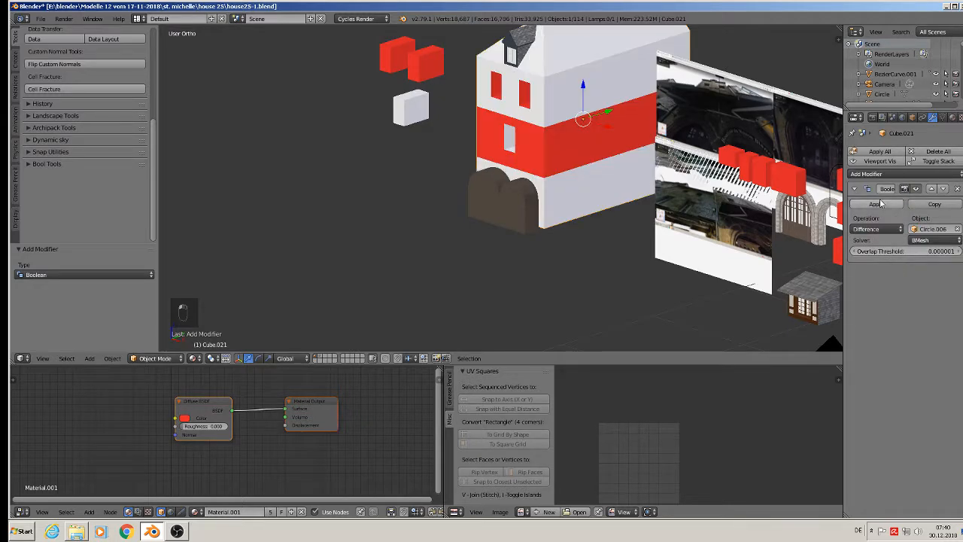
Step: Move the arch cutter block clear of the house by about -1.651 along X
right_click(520, 197)
key("g")
key("x")
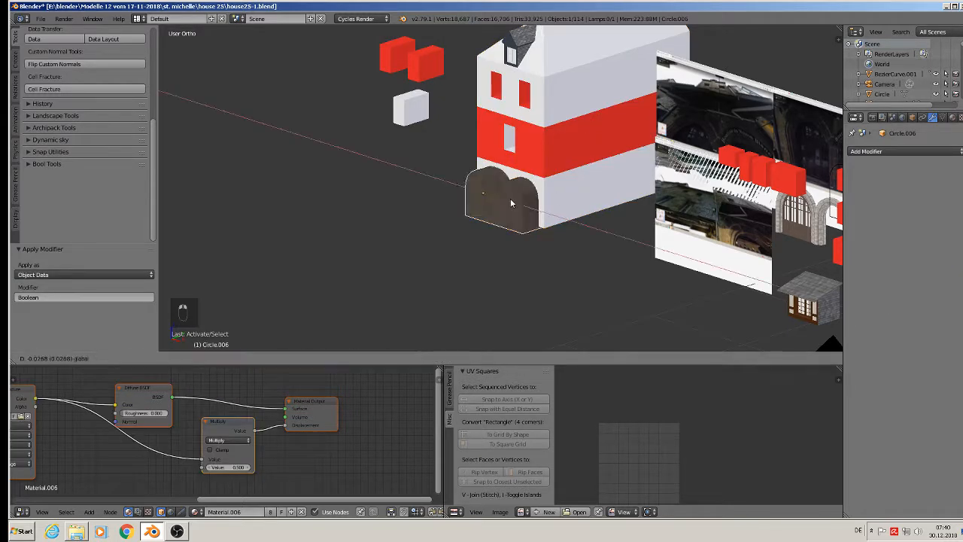
left_click_drag(511, 203, 364, 156)
Step: Open the house mesh for editing and limit the selection to visible geometry
middle_click_drag(457, 217, 503, 196)
scroll(725, 222, "down", 5)
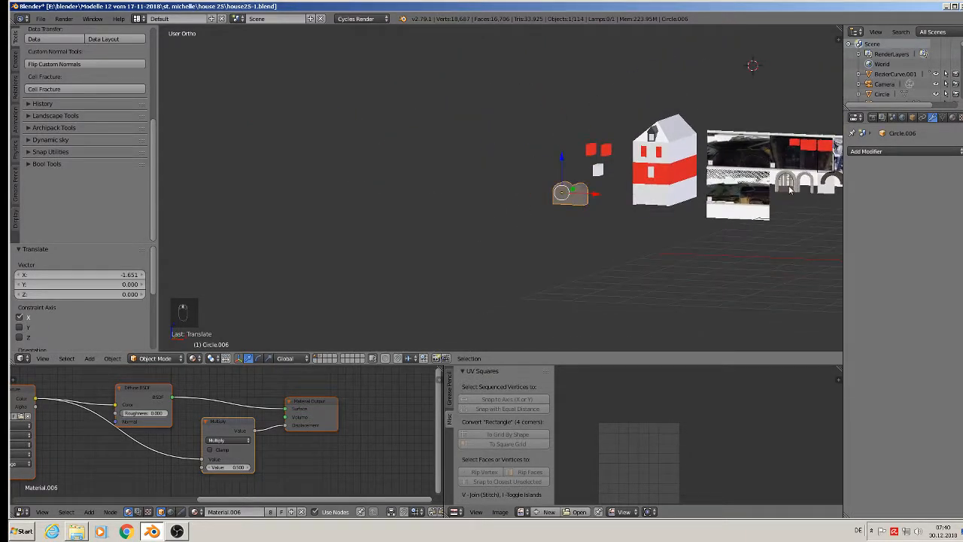
scroll(551, 271, "up", 8)
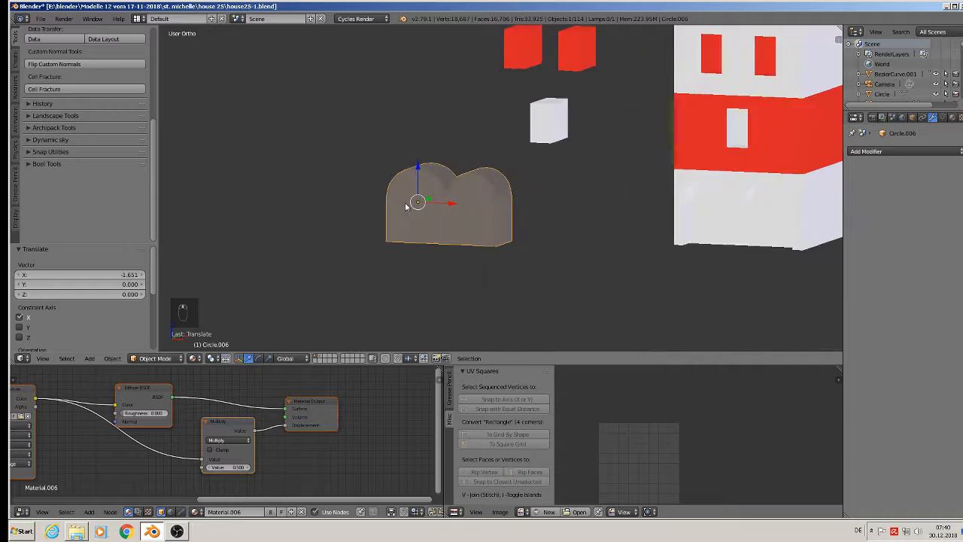
middle_click_drag(470, 186, 330, 244, "shift")
scroll(534, 254, "up", 3)
right_click(533, 254)
key("Tab")
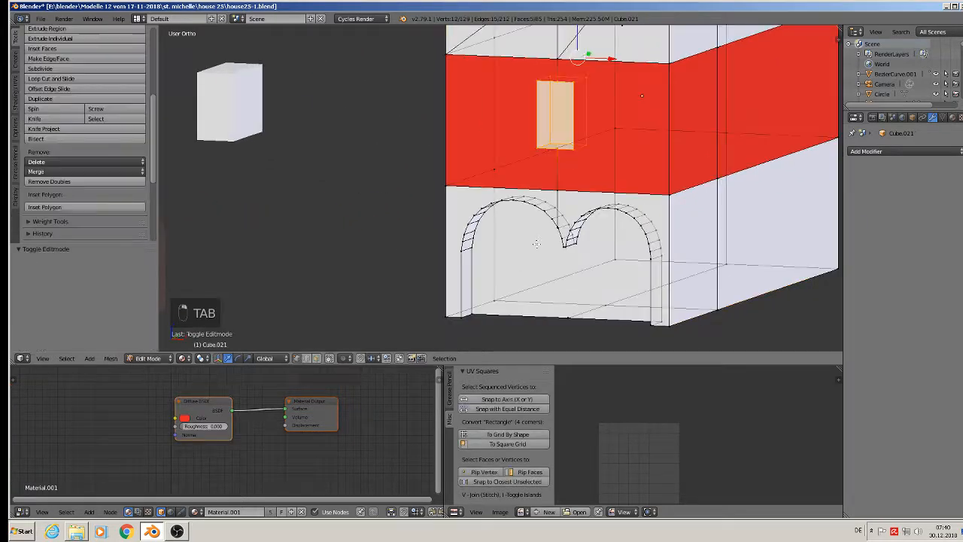
middle_click_drag(537, 244, 438, 313)
scroll(554, 265, "down", 2)
left_click(330, 361)
scroll(555, 260, "up", 2)
scroll(437, 311, "down", 2)
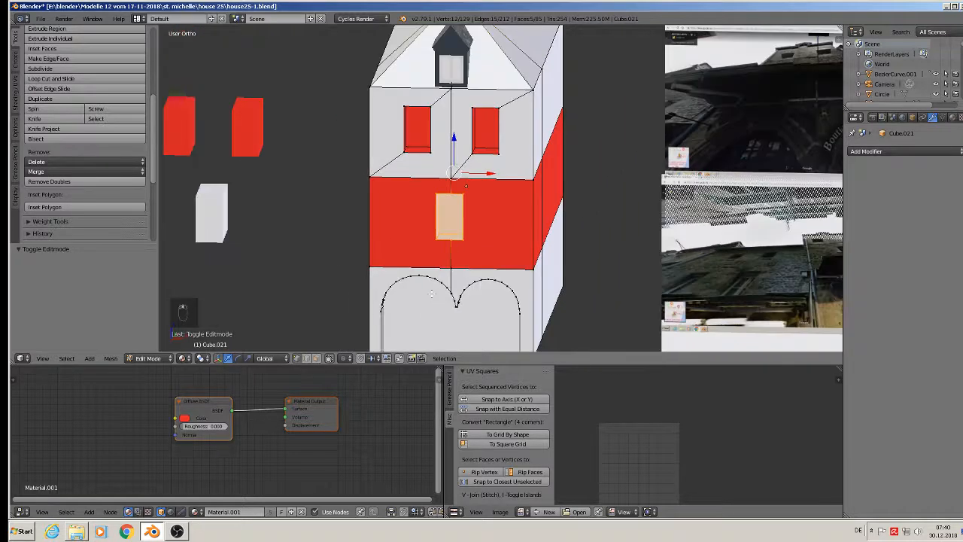
scroll(431, 294, "up", 1)
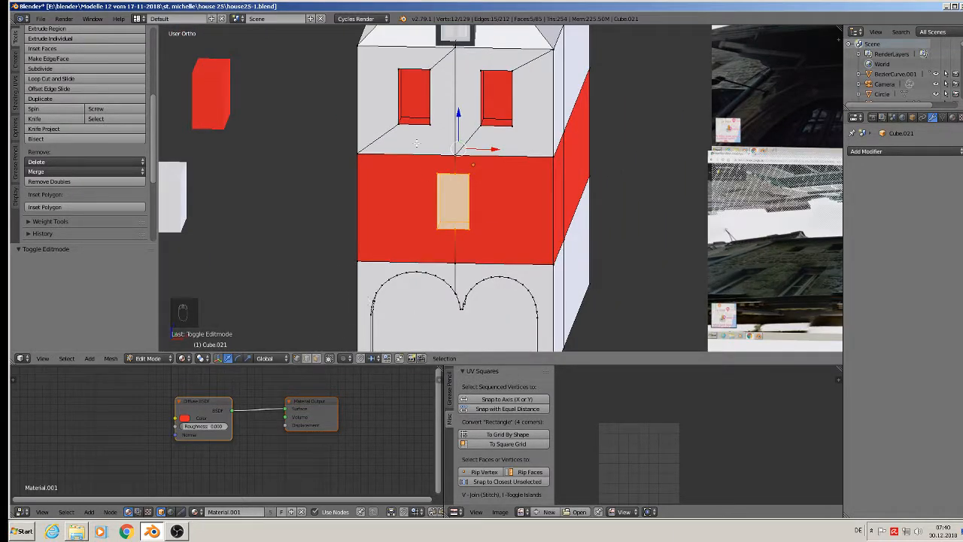
Step: Move the back faces of the three front window recesses about -0.098 along Y in face select mode
left_click(306, 359)
right_click(454, 183)
right_click(424, 88, "shift")
right_click(499, 95, "shift")
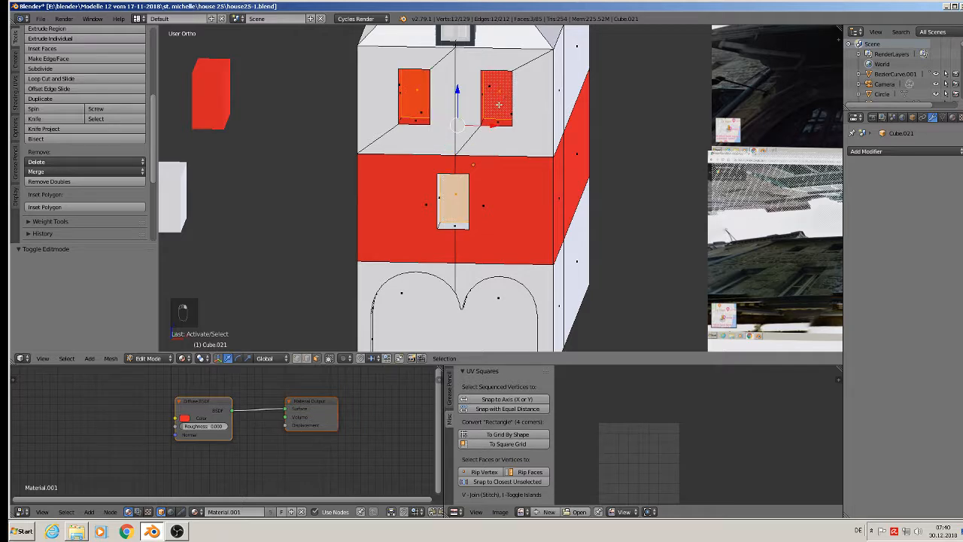
middle_click_drag(500, 106, 427, 136)
scroll(426, 135, "up", 2)
key("g")
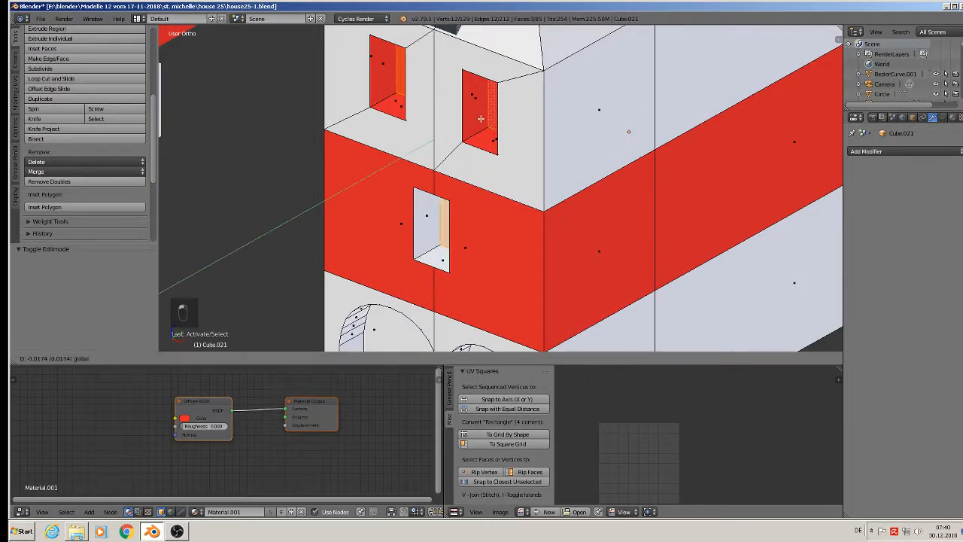
key("y")
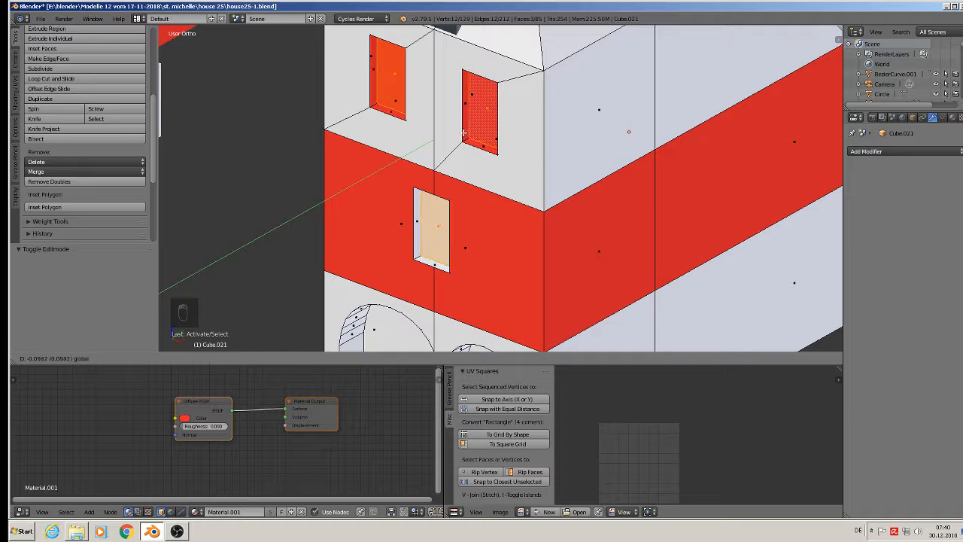
left_click(465, 134)
Step: Delete the back faces of the three window recesses using Only Faces and leave mesh editing
key("x")
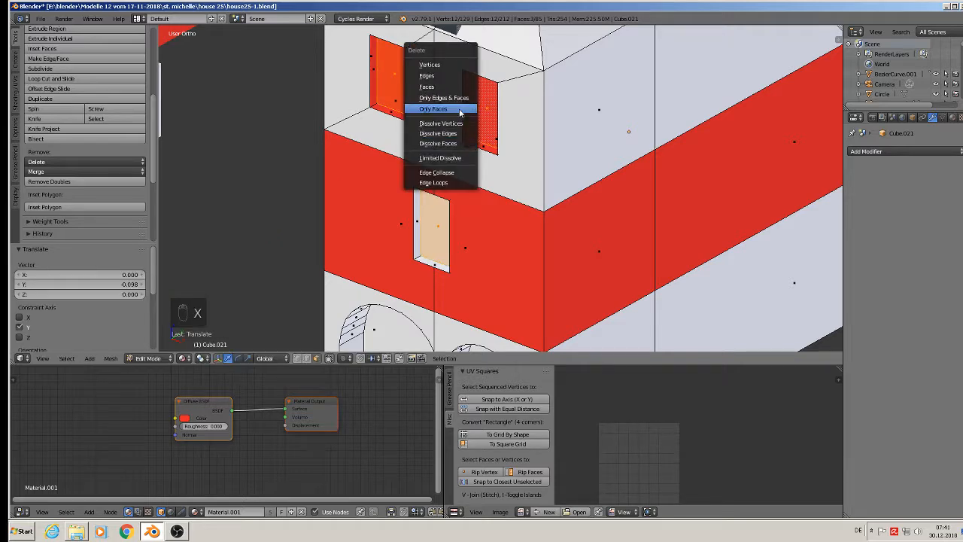
left_click(456, 110)
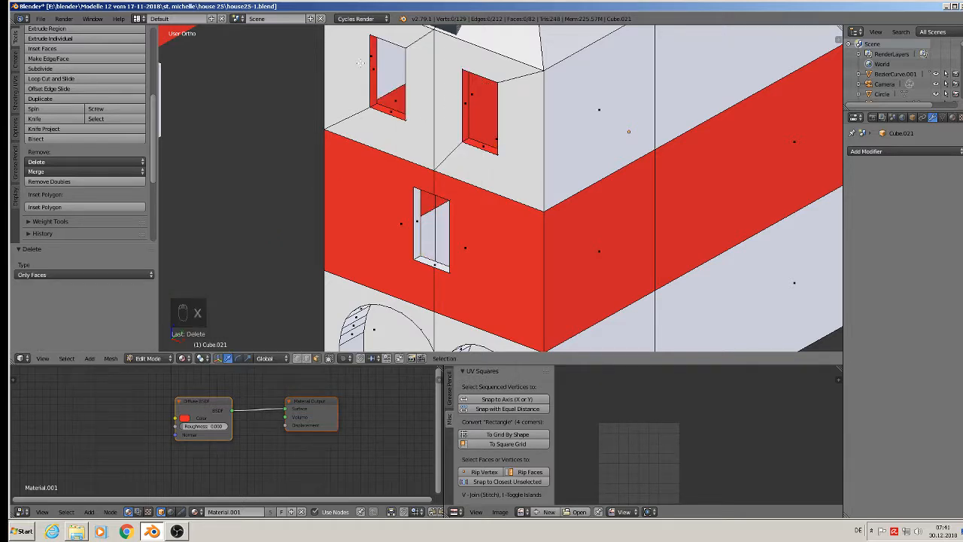
key("Tab")
scroll(440, 151, "up", 4)
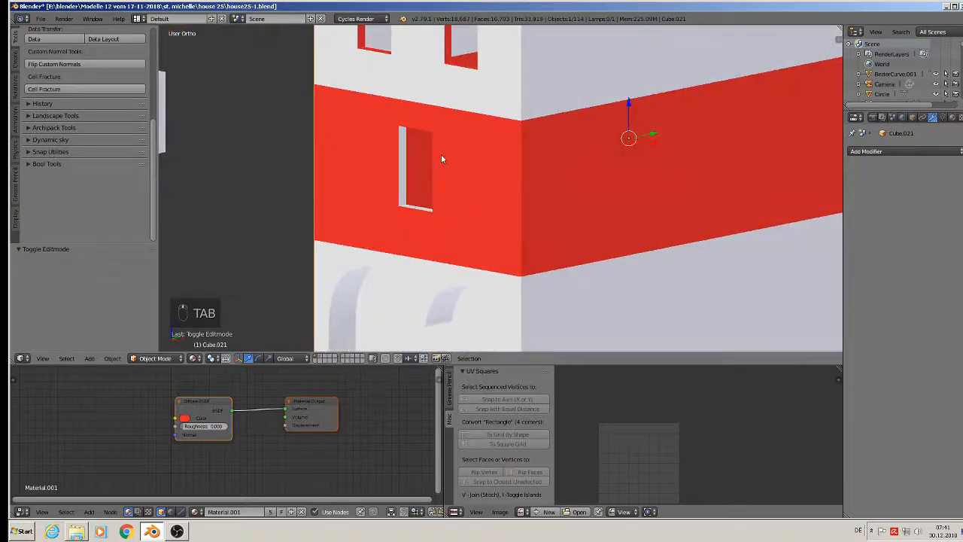
Step: Delete the back face of the house's double-arch recess using Only Faces, leaving mesh editing when done
key("Tab")
middle_click_drag(400, 331, 445, 193, "shift")
right_click(446, 194)
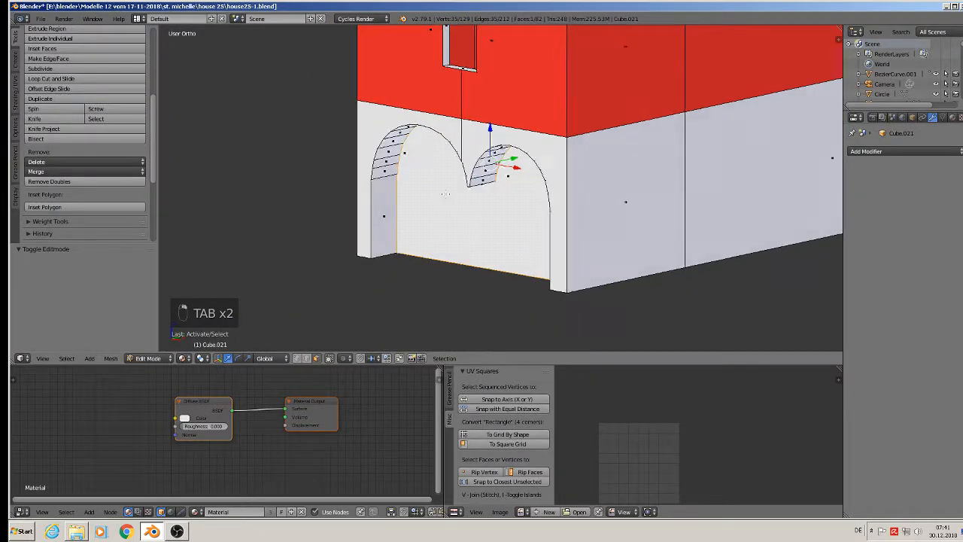
key("x")
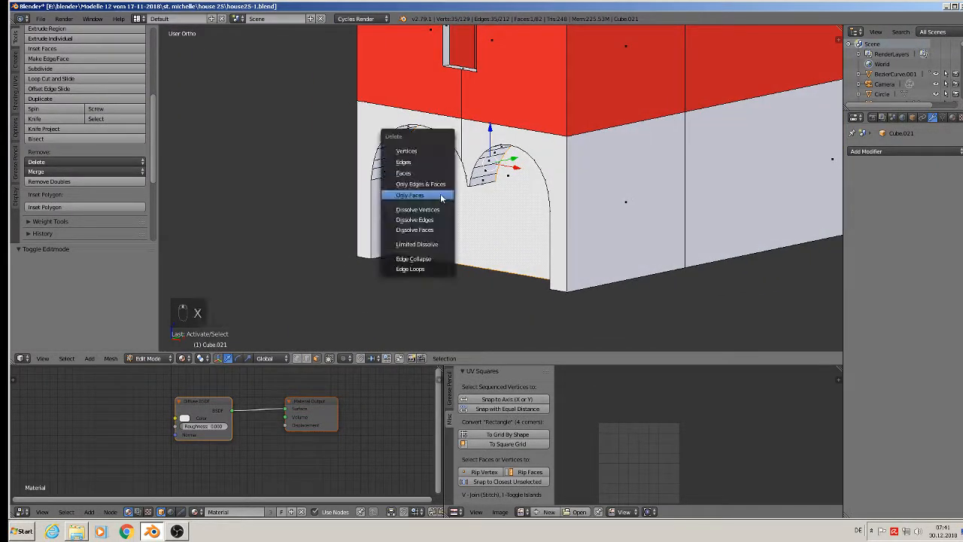
left_click(440, 194)
middle_click_drag(440, 193, 458, 236)
key("Tab")
Step: Deselect all objects and save the file house25-1.blend
scroll(486, 235, "down", 3)
key("a")
key("a")
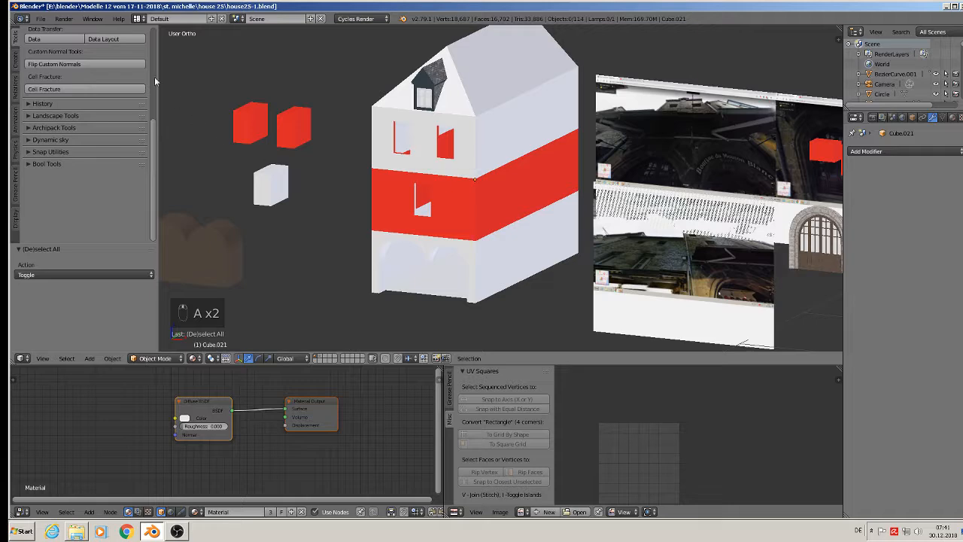
left_click(40, 19)
left_click(81, 97)
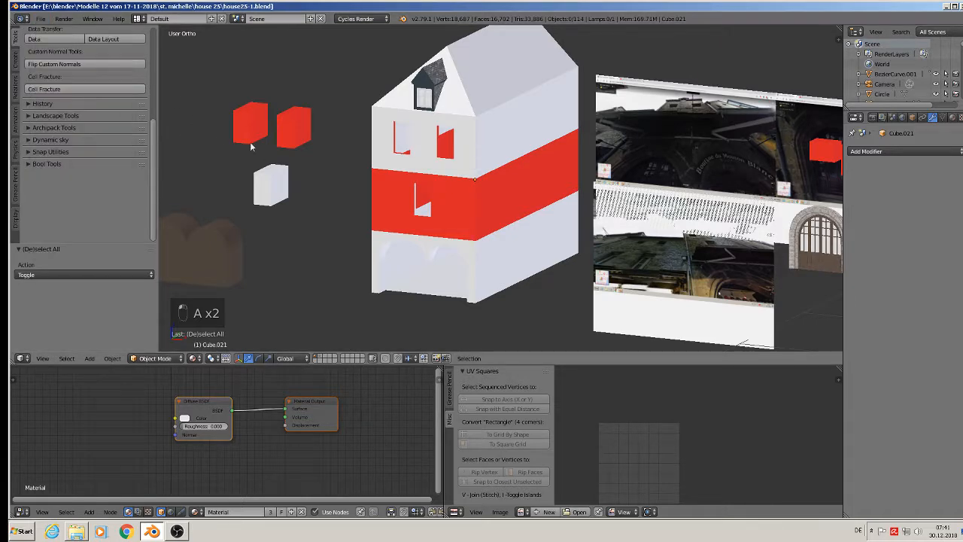
scroll(250, 146, "down", 3)
middle_click_drag(250, 145, 421, 219)
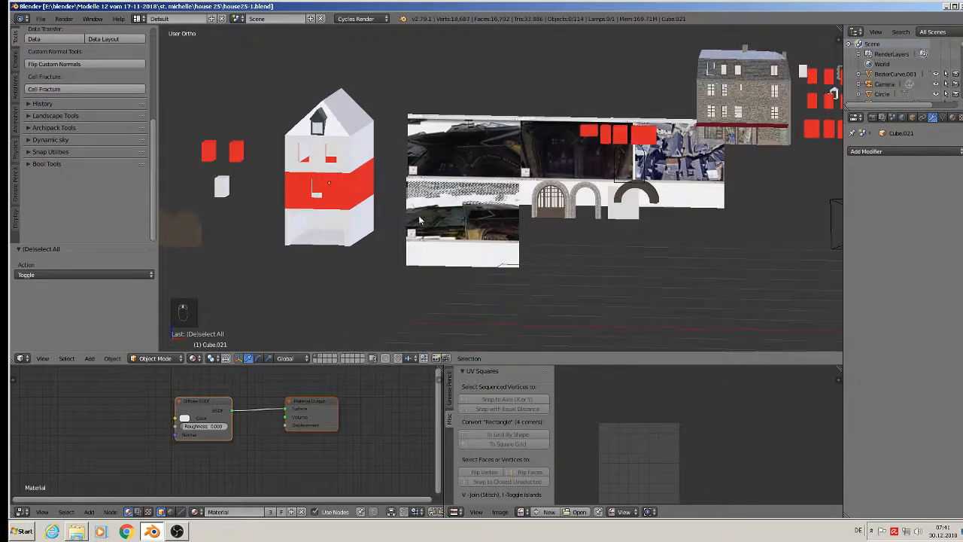
scroll(564, 234, "up", 3)
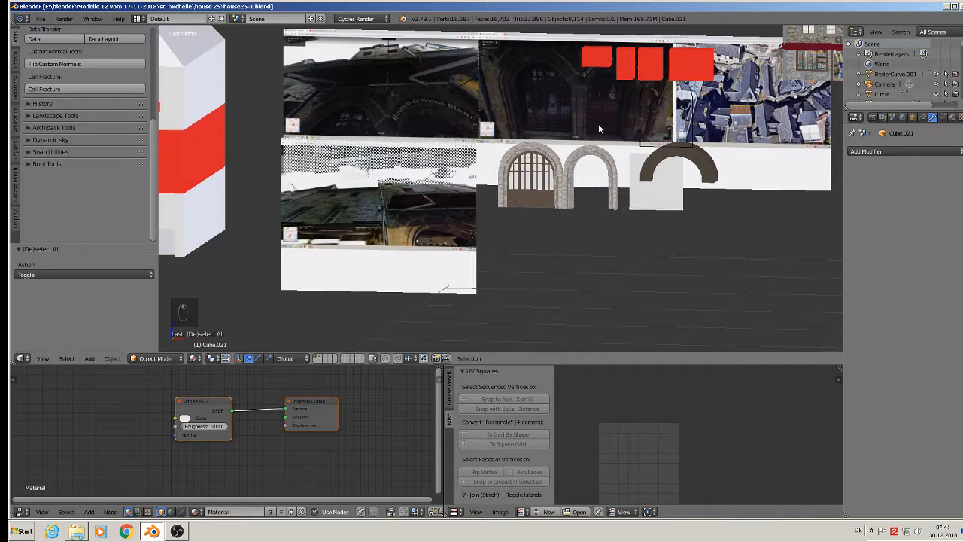
scroll(486, 208, "down", 1)
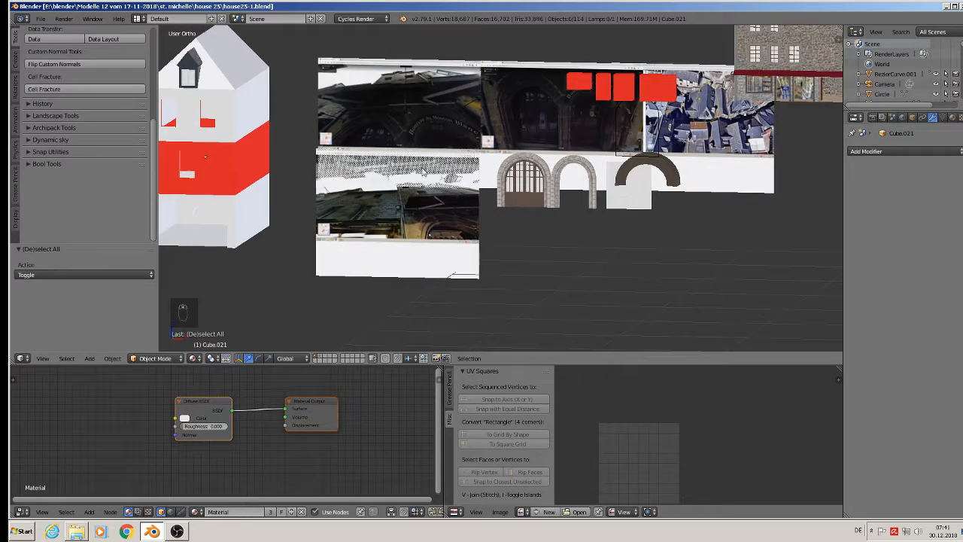